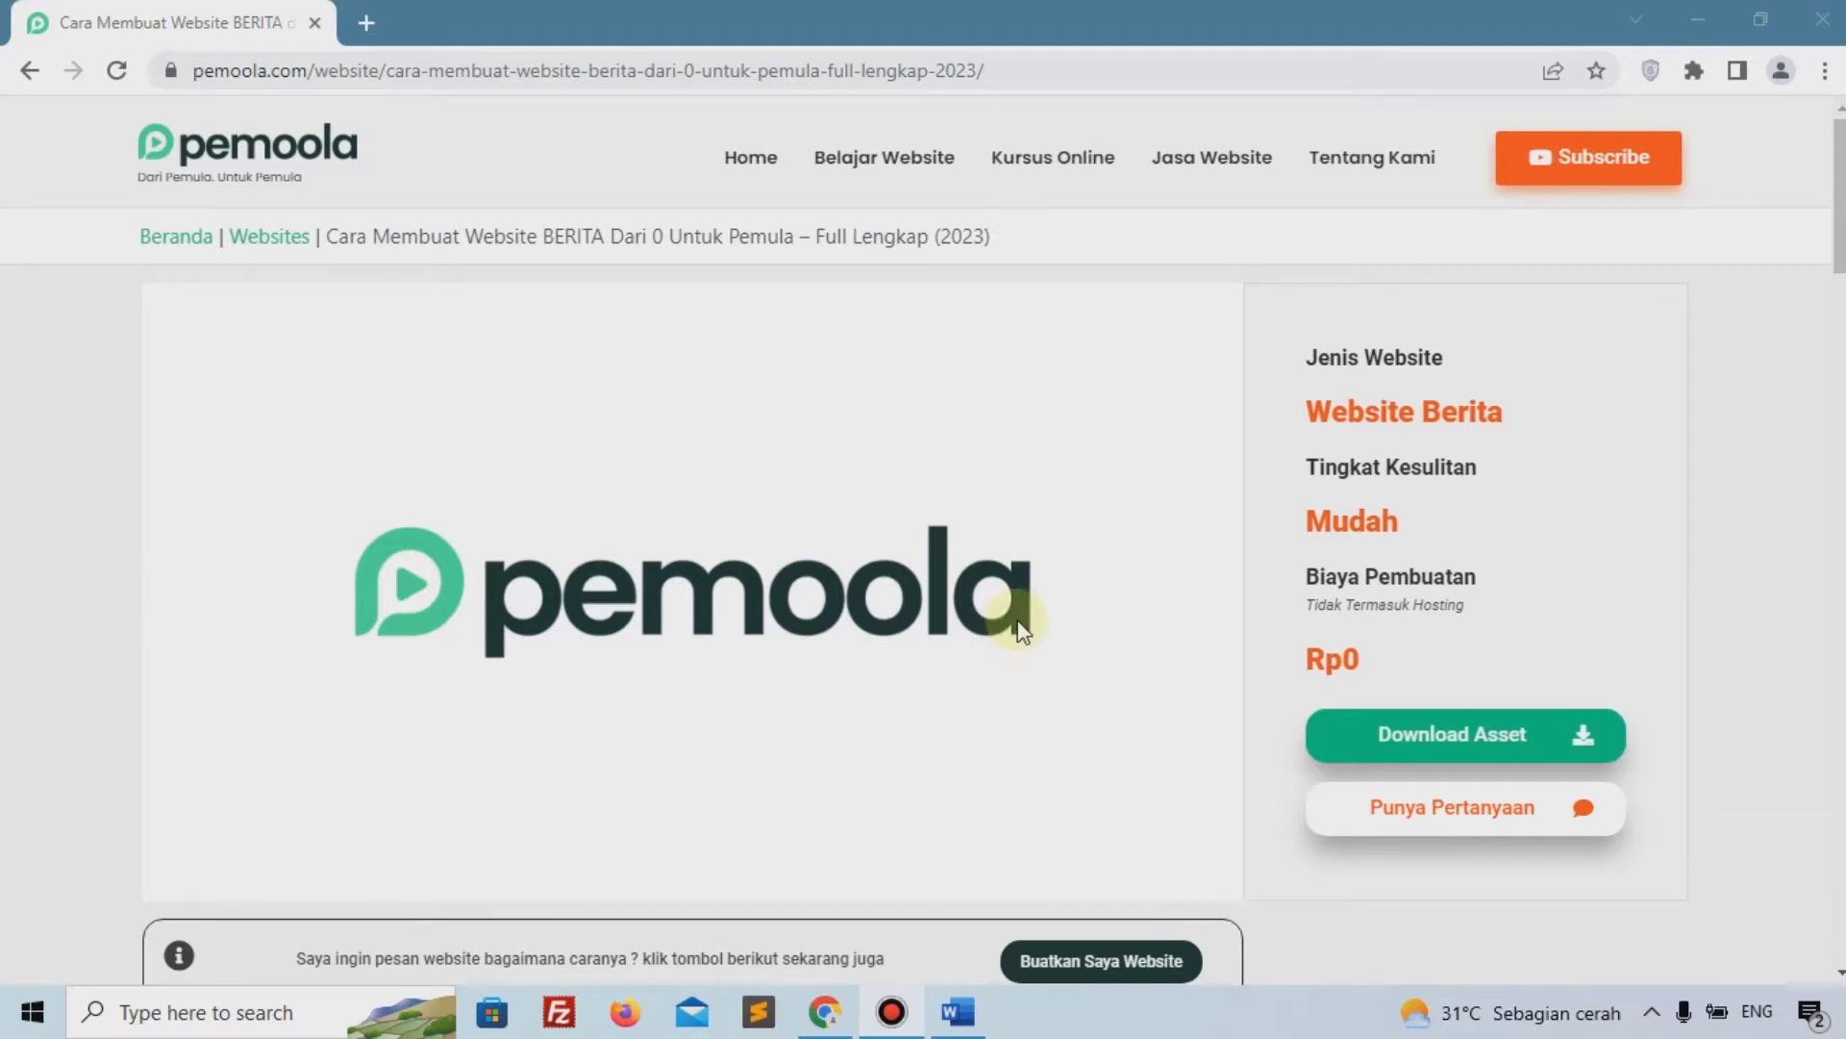
Review the news website tutorial page, including its required tools and the pages and features it covers
scroll(1021, 630, down, 1)
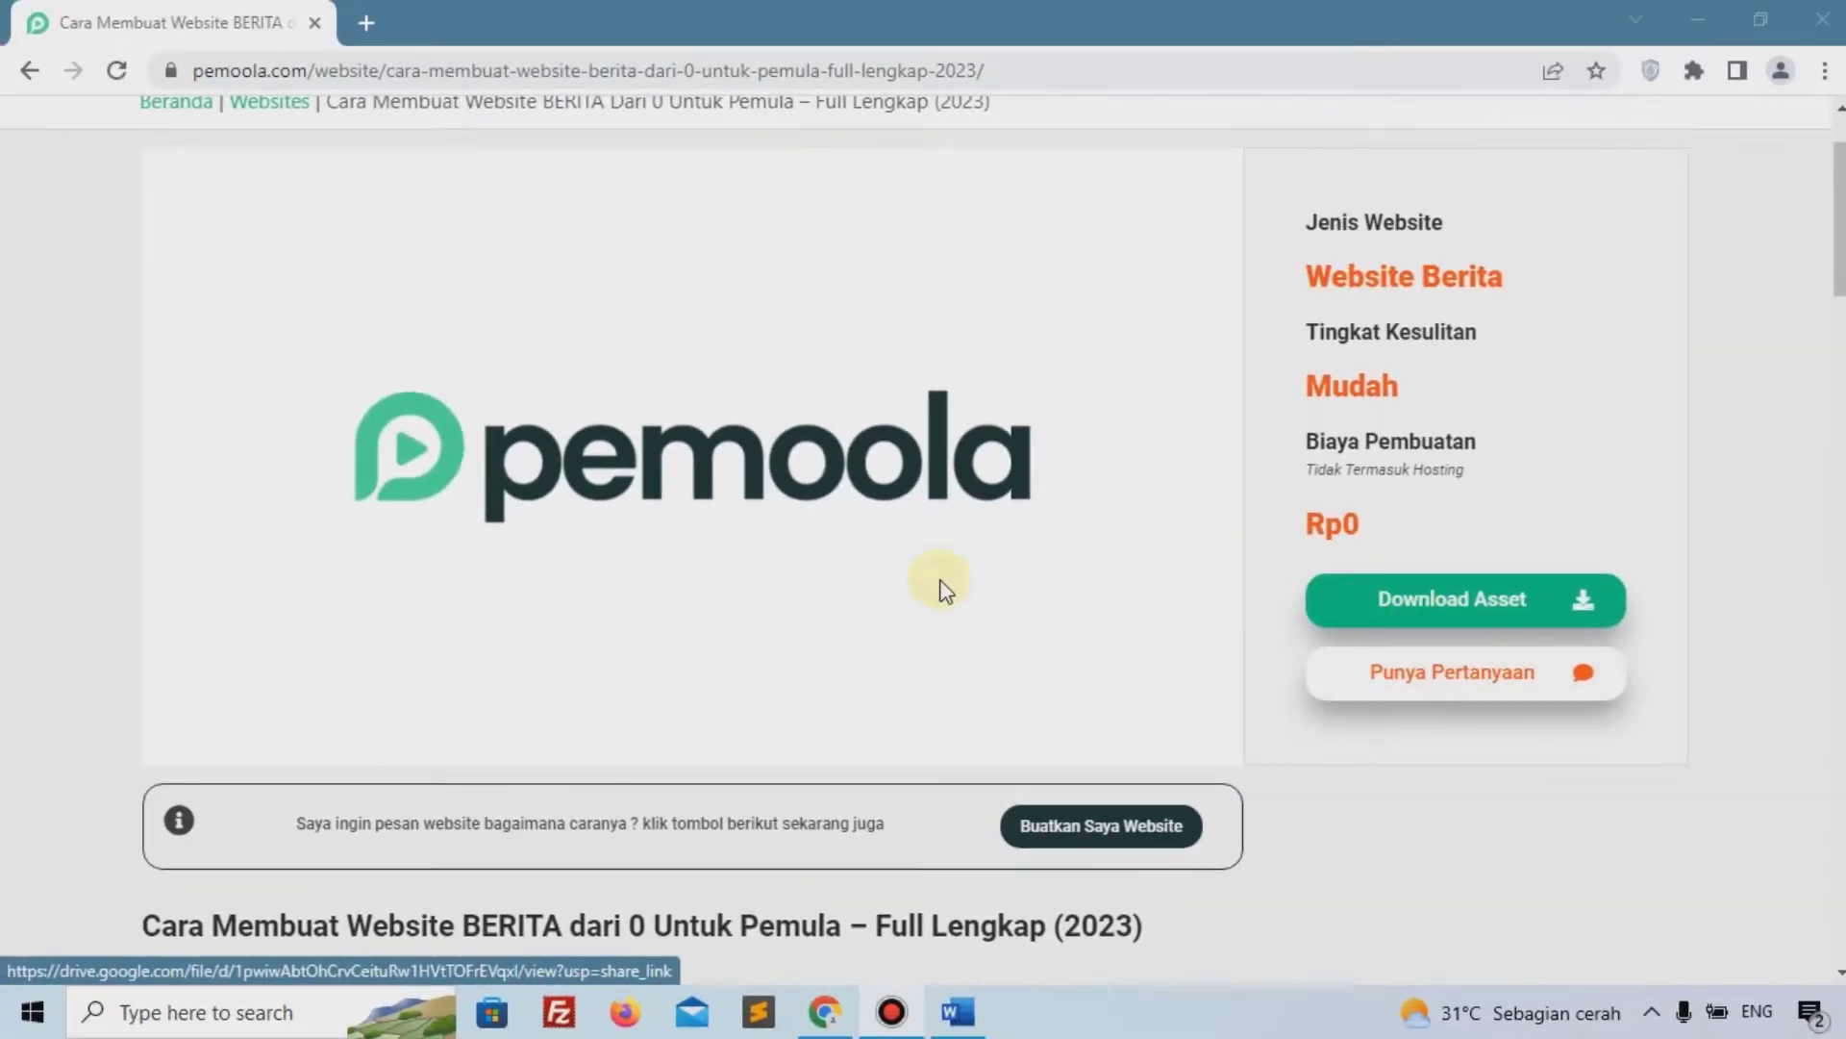
scroll(586, 590, down, 5)
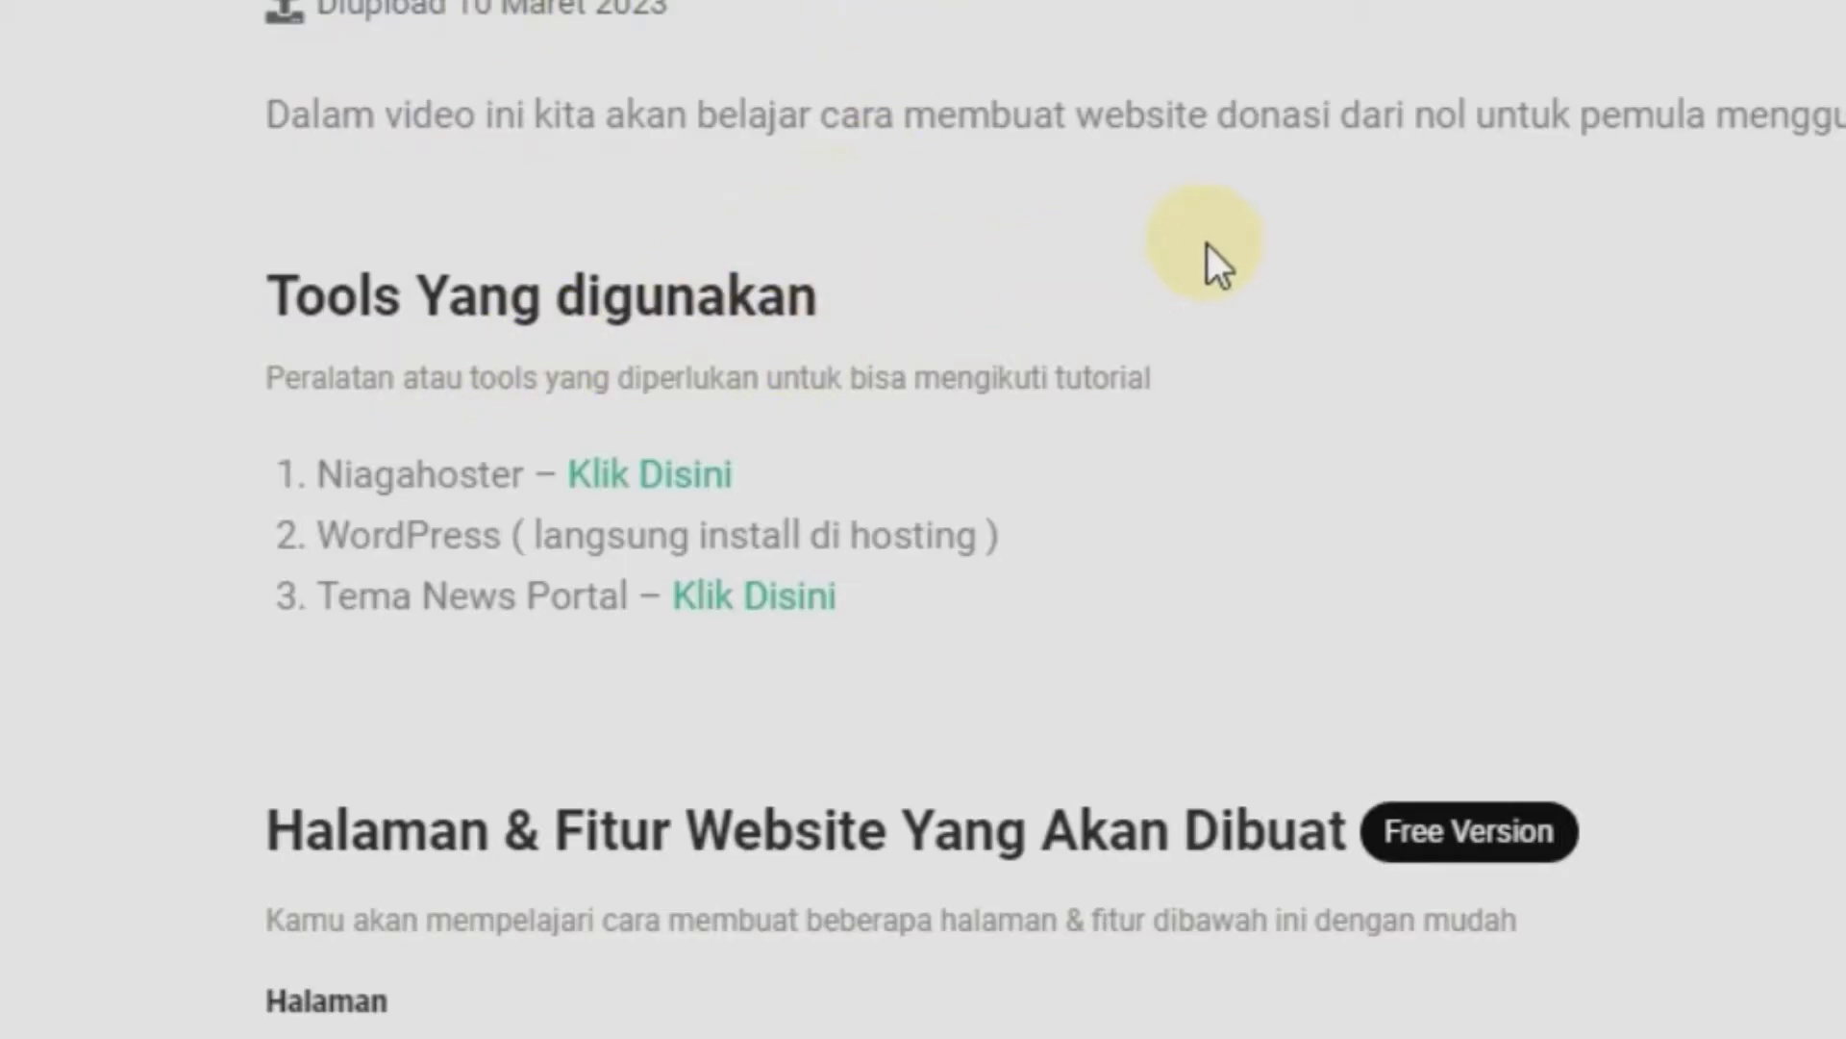
scroll(202, 510, down, 5)
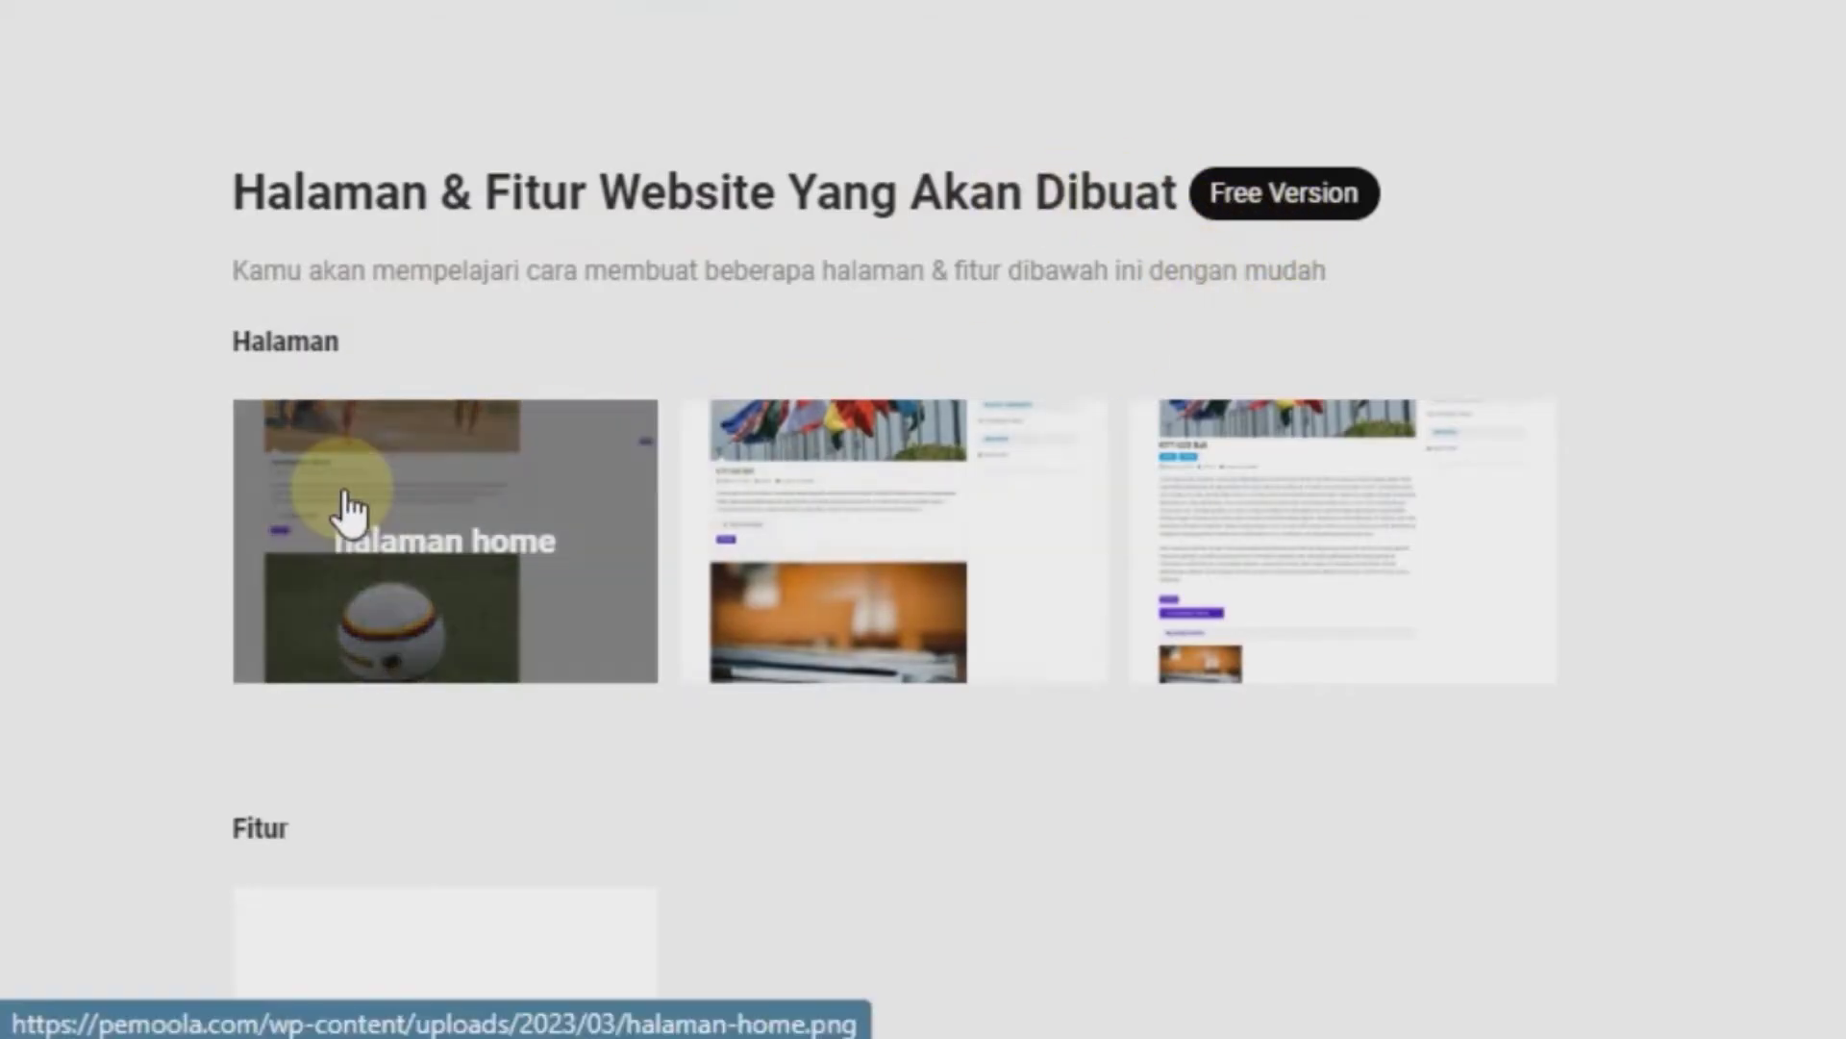
scroll(355, 519, down, 2)
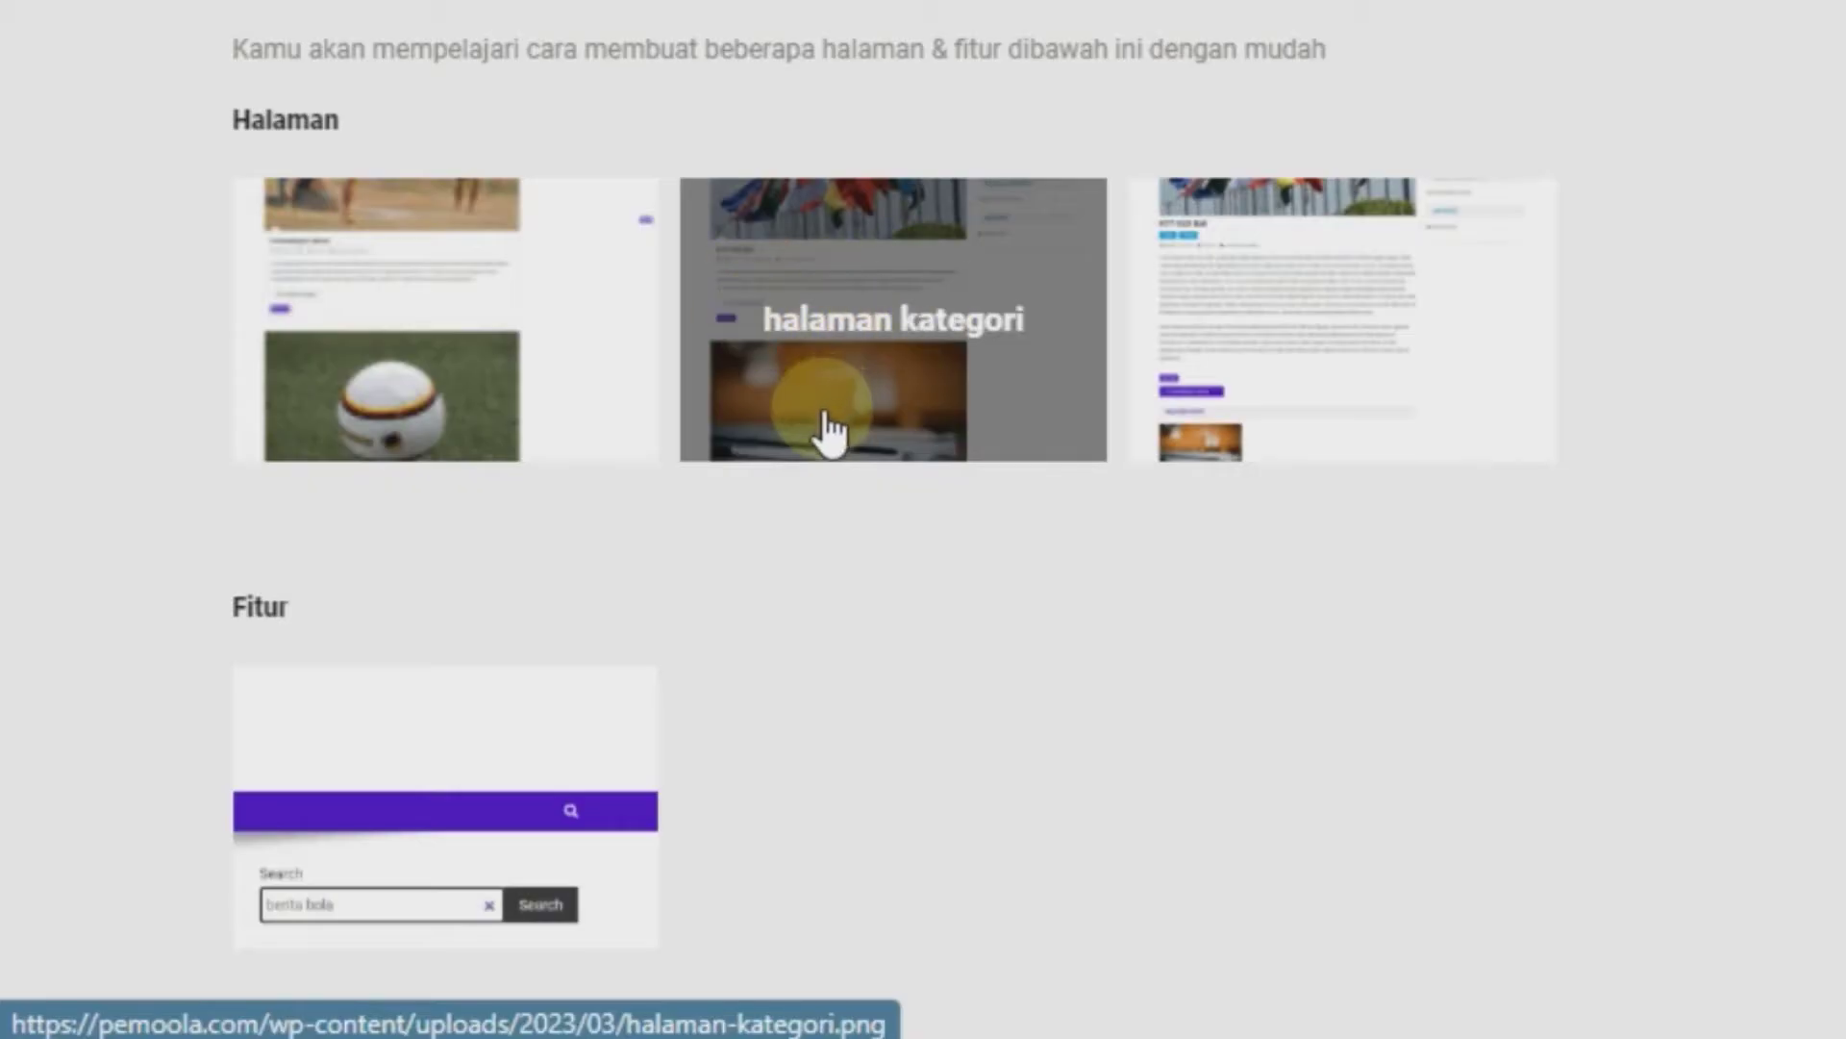
scroll(327, 428, down, 4)
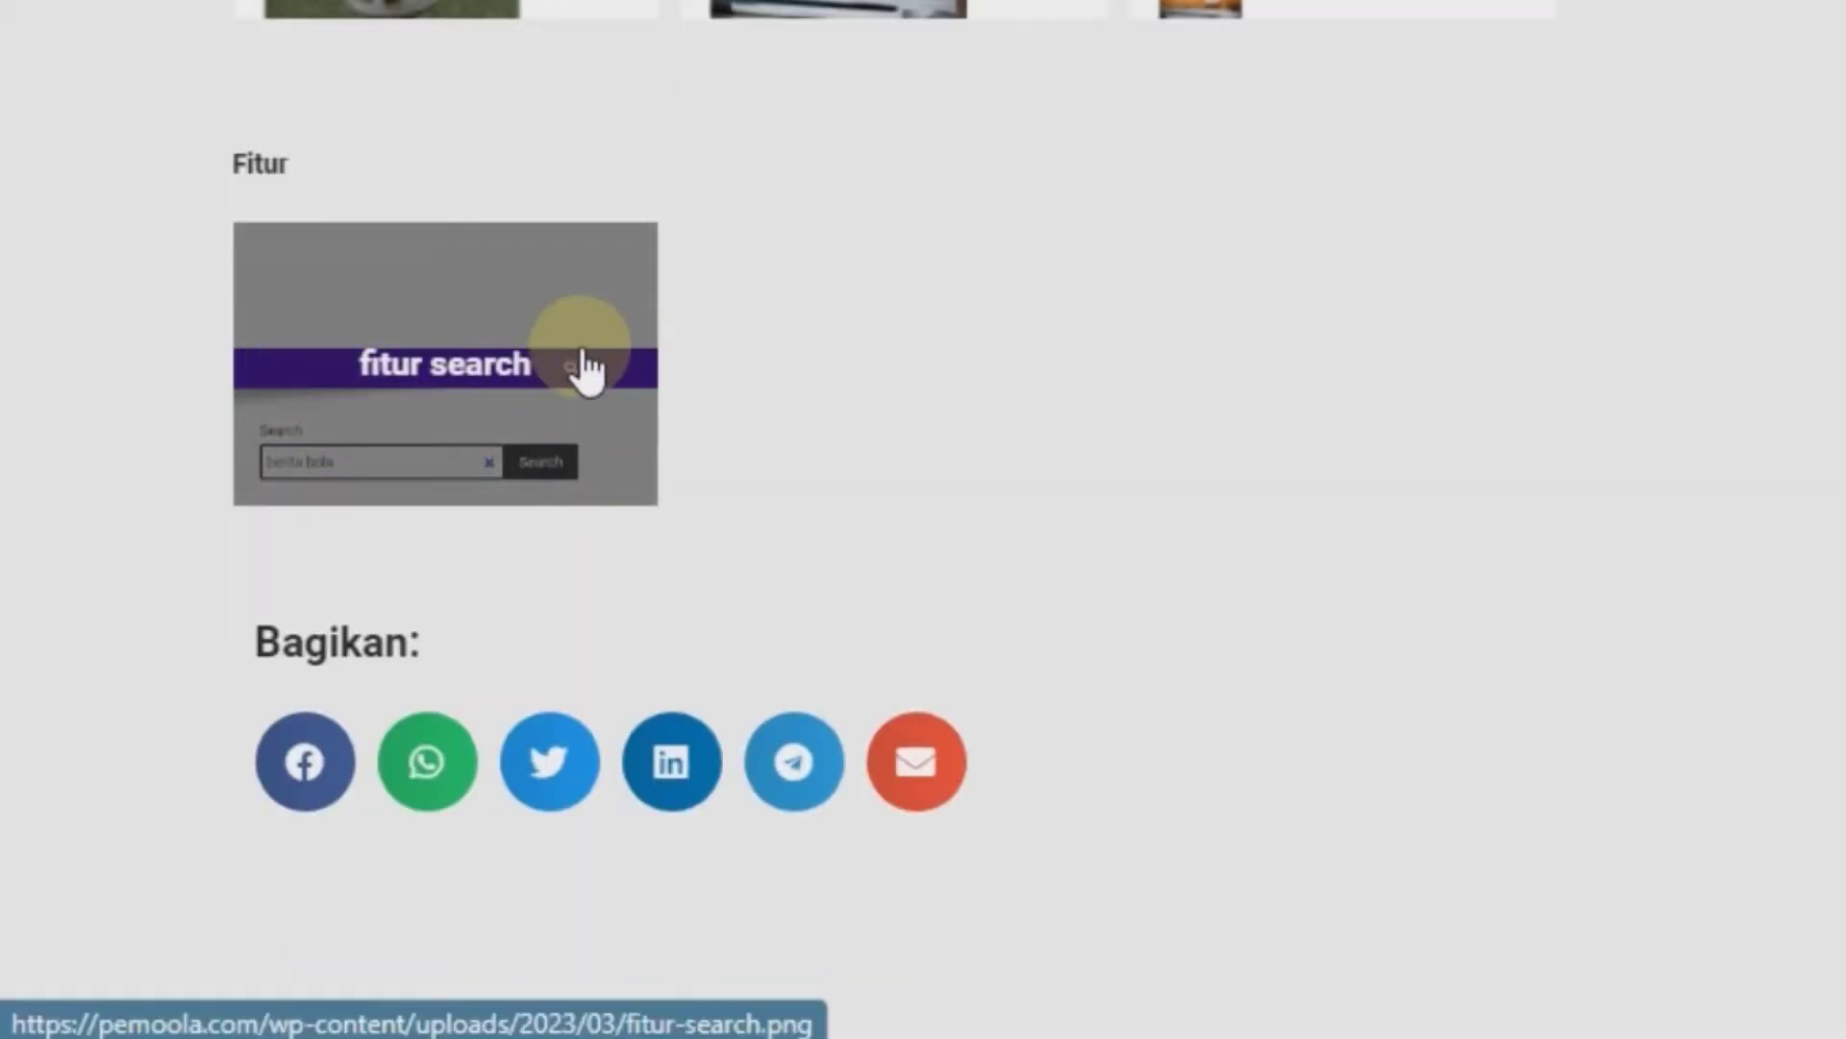
scroll(318, 389, up, 5)
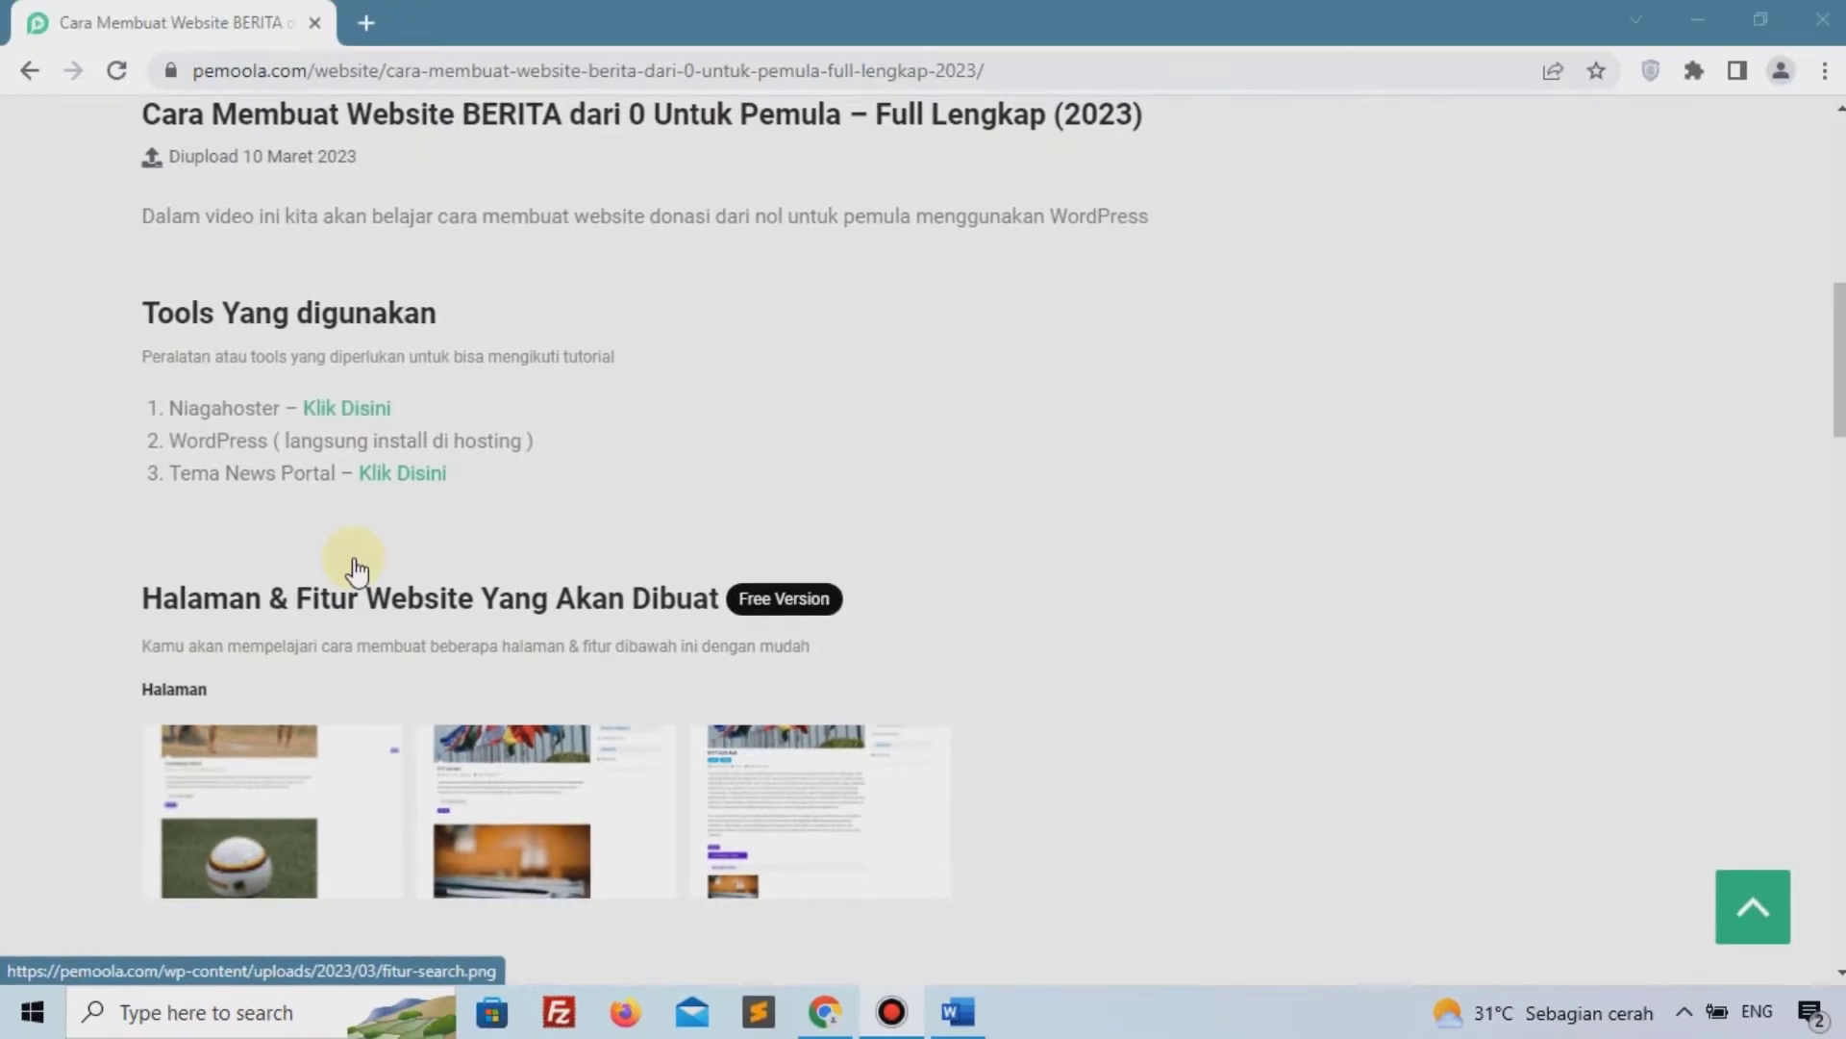
scroll(357, 570, up, 1)
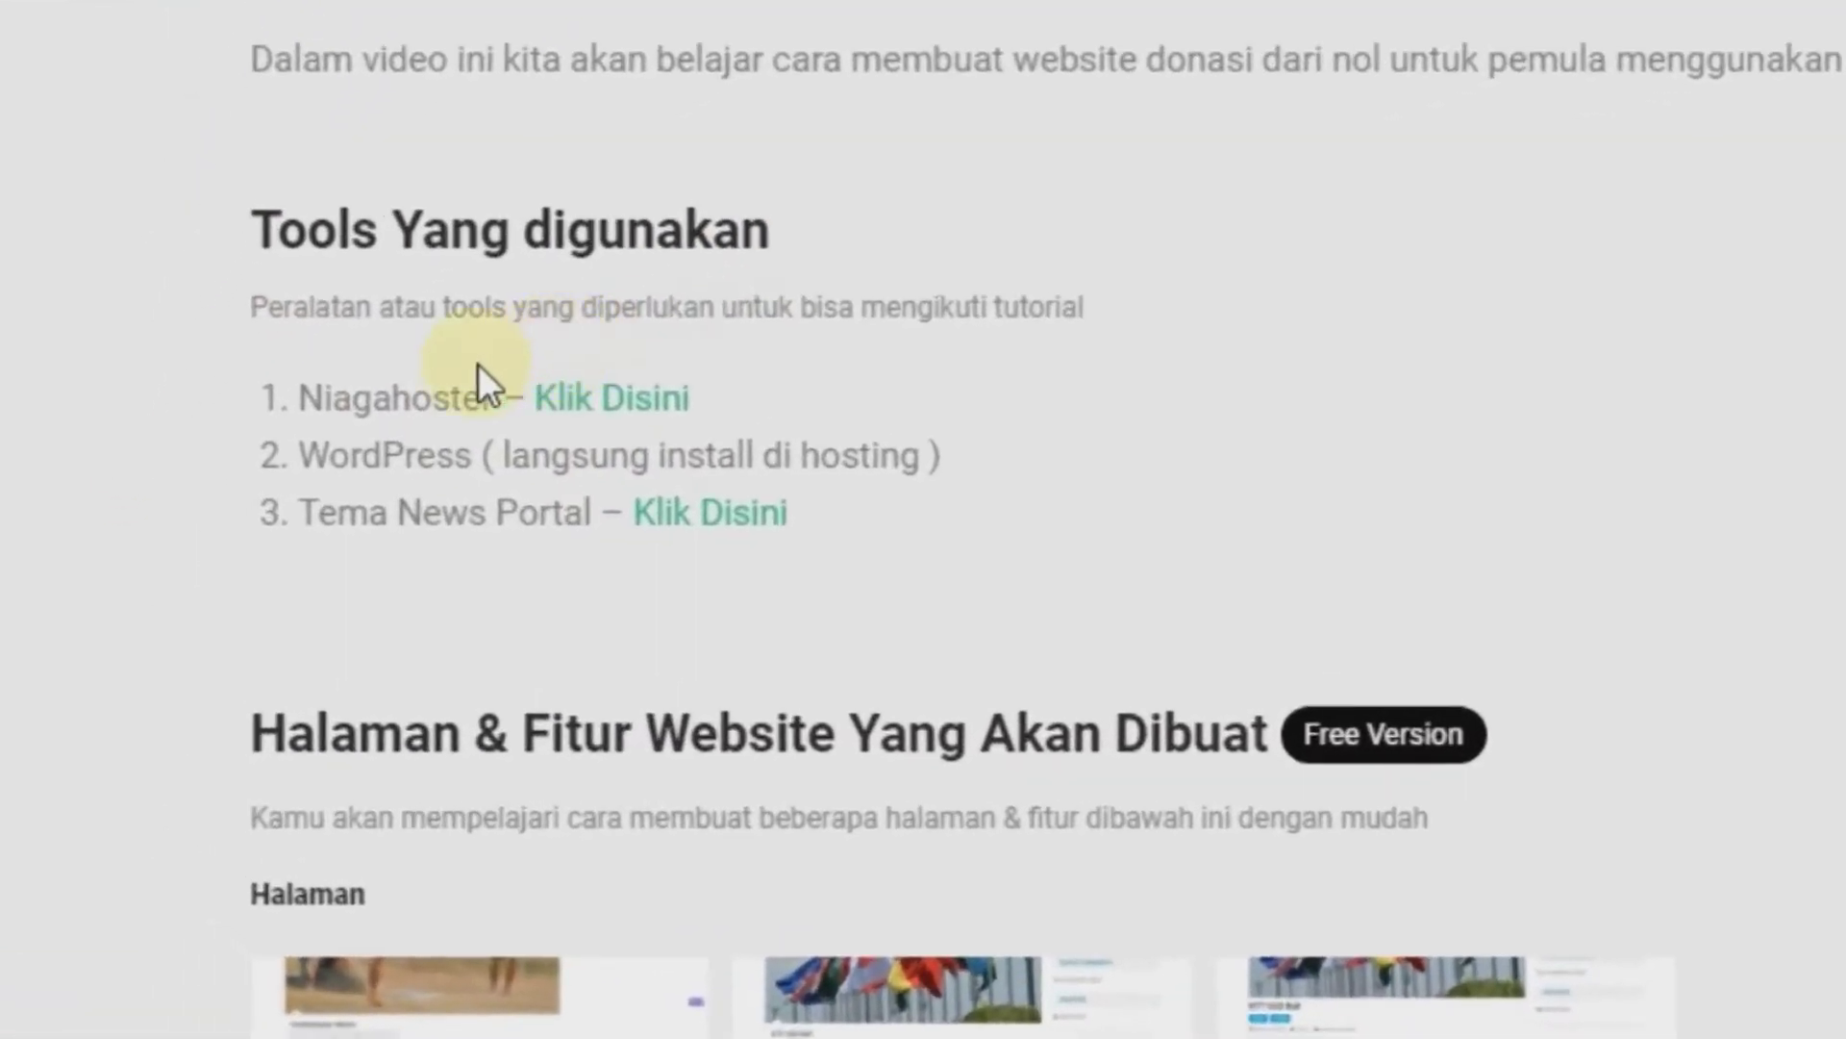
scroll(368, 382, up, 1)
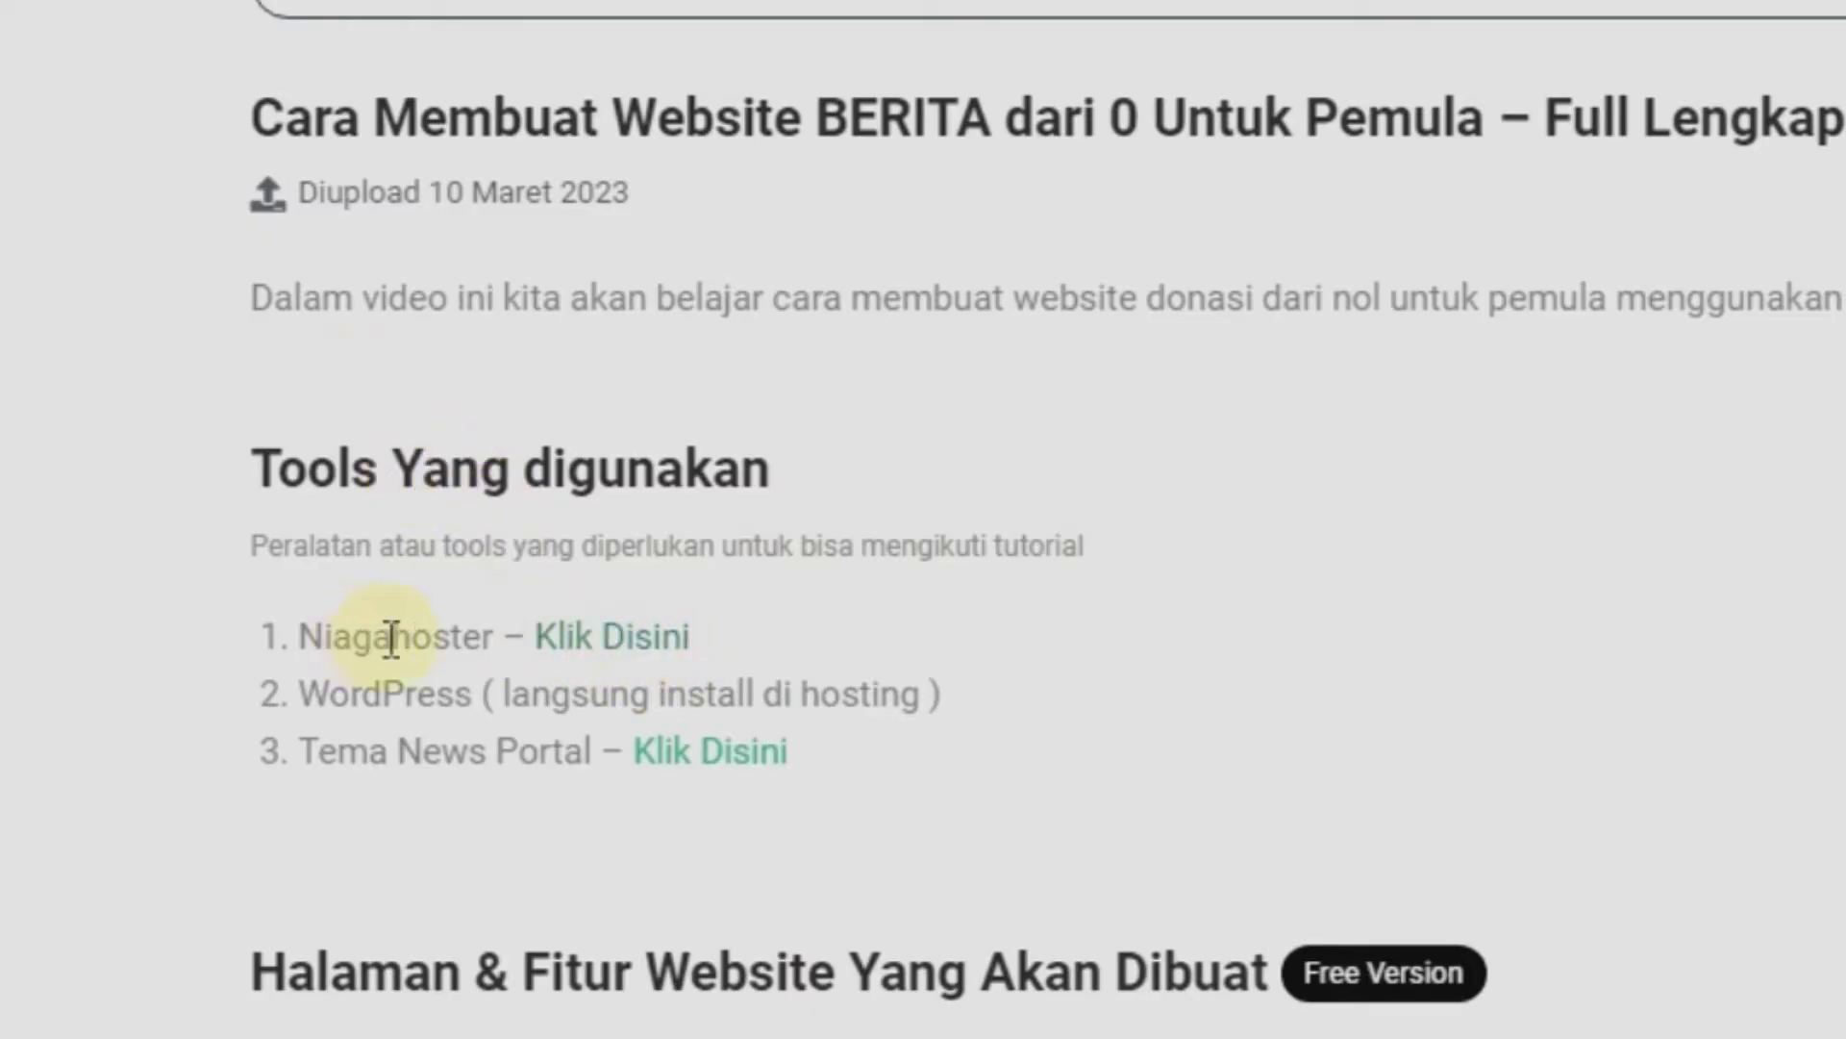
Open the tutorial's Niagahoster link in a new tab and go to the Unlimited Hosting page
right_click(593, 632)
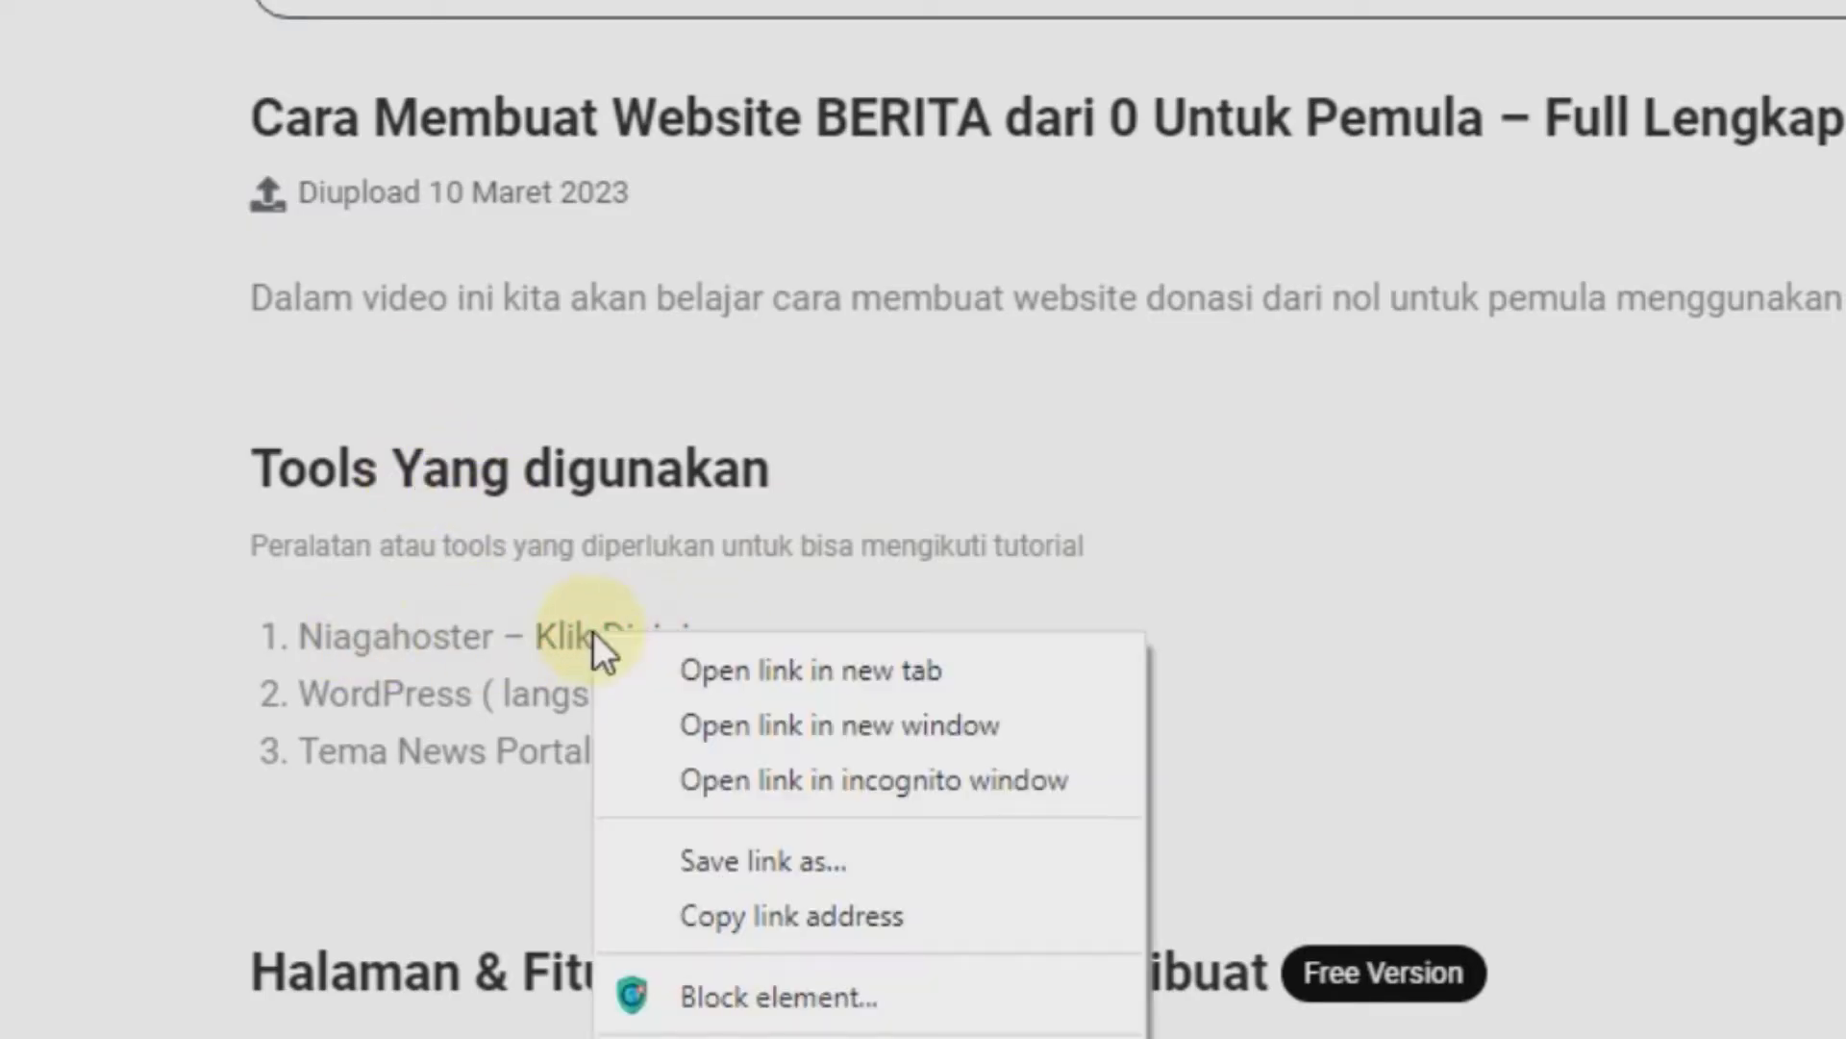
click(730, 670)
click(365, 14)
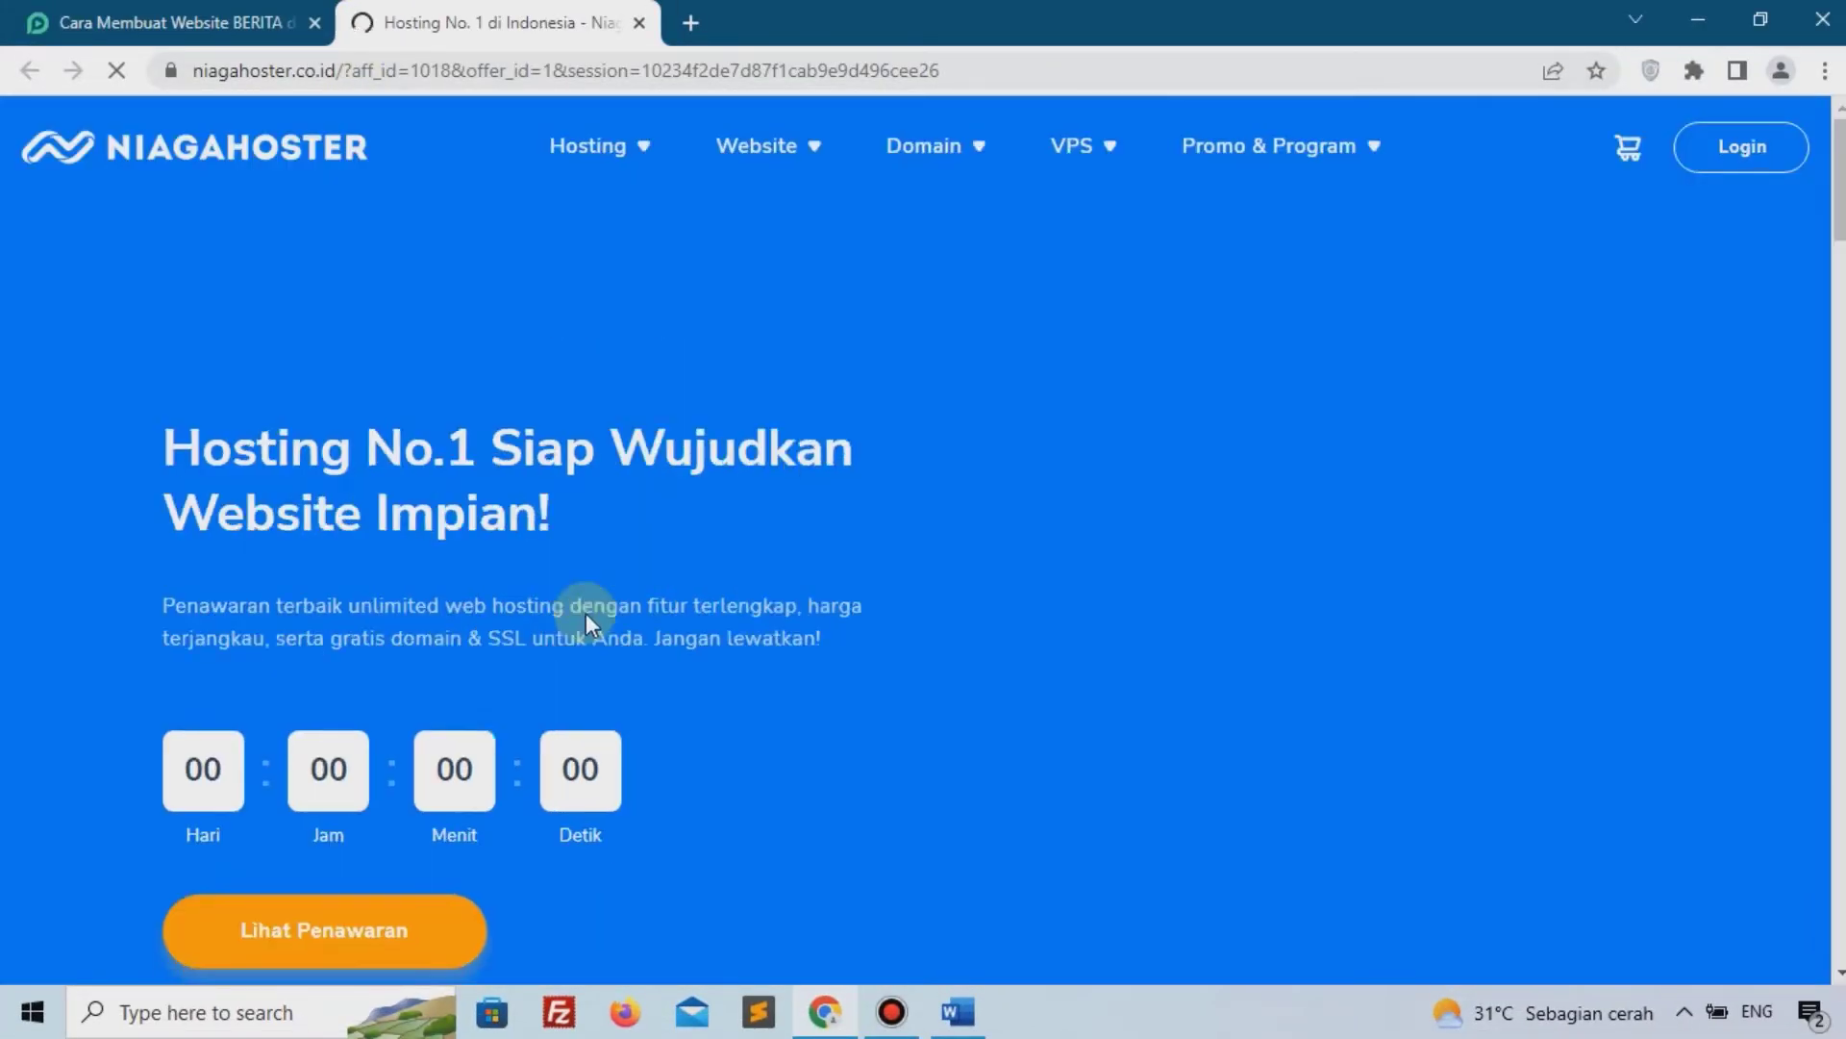
click(627, 166)
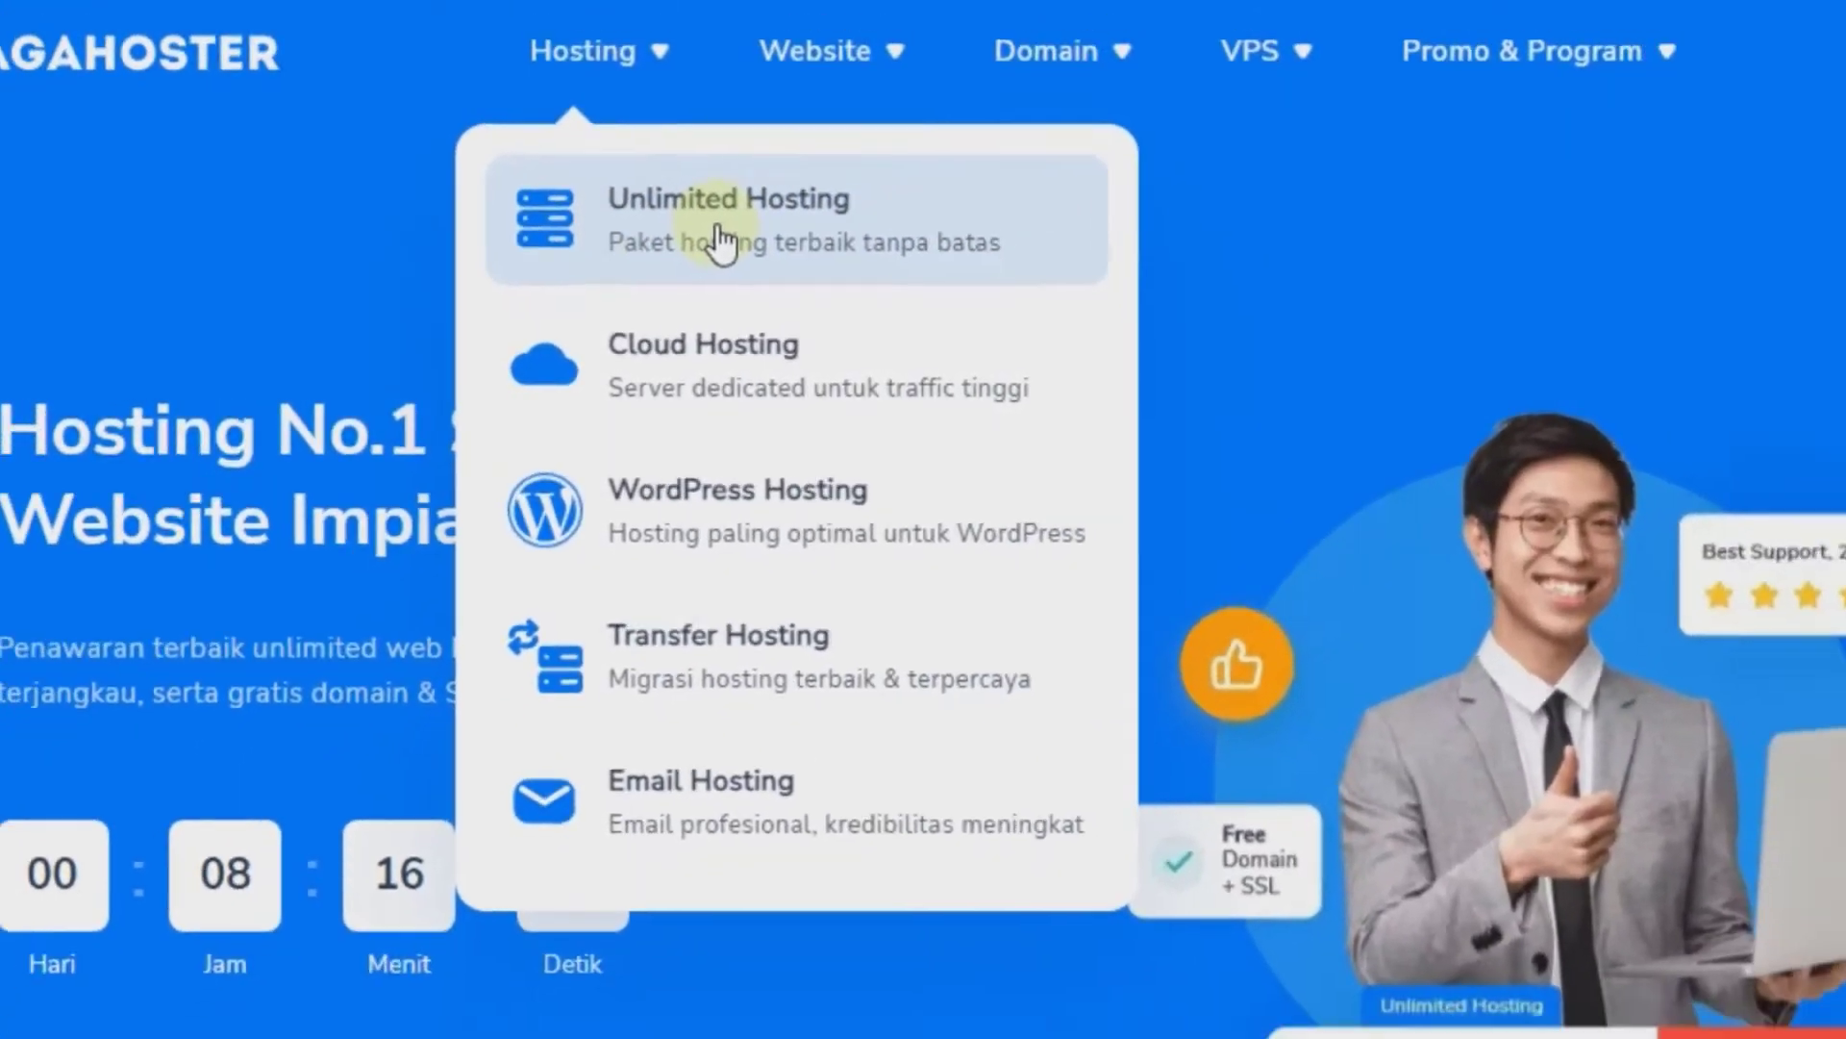
click(721, 240)
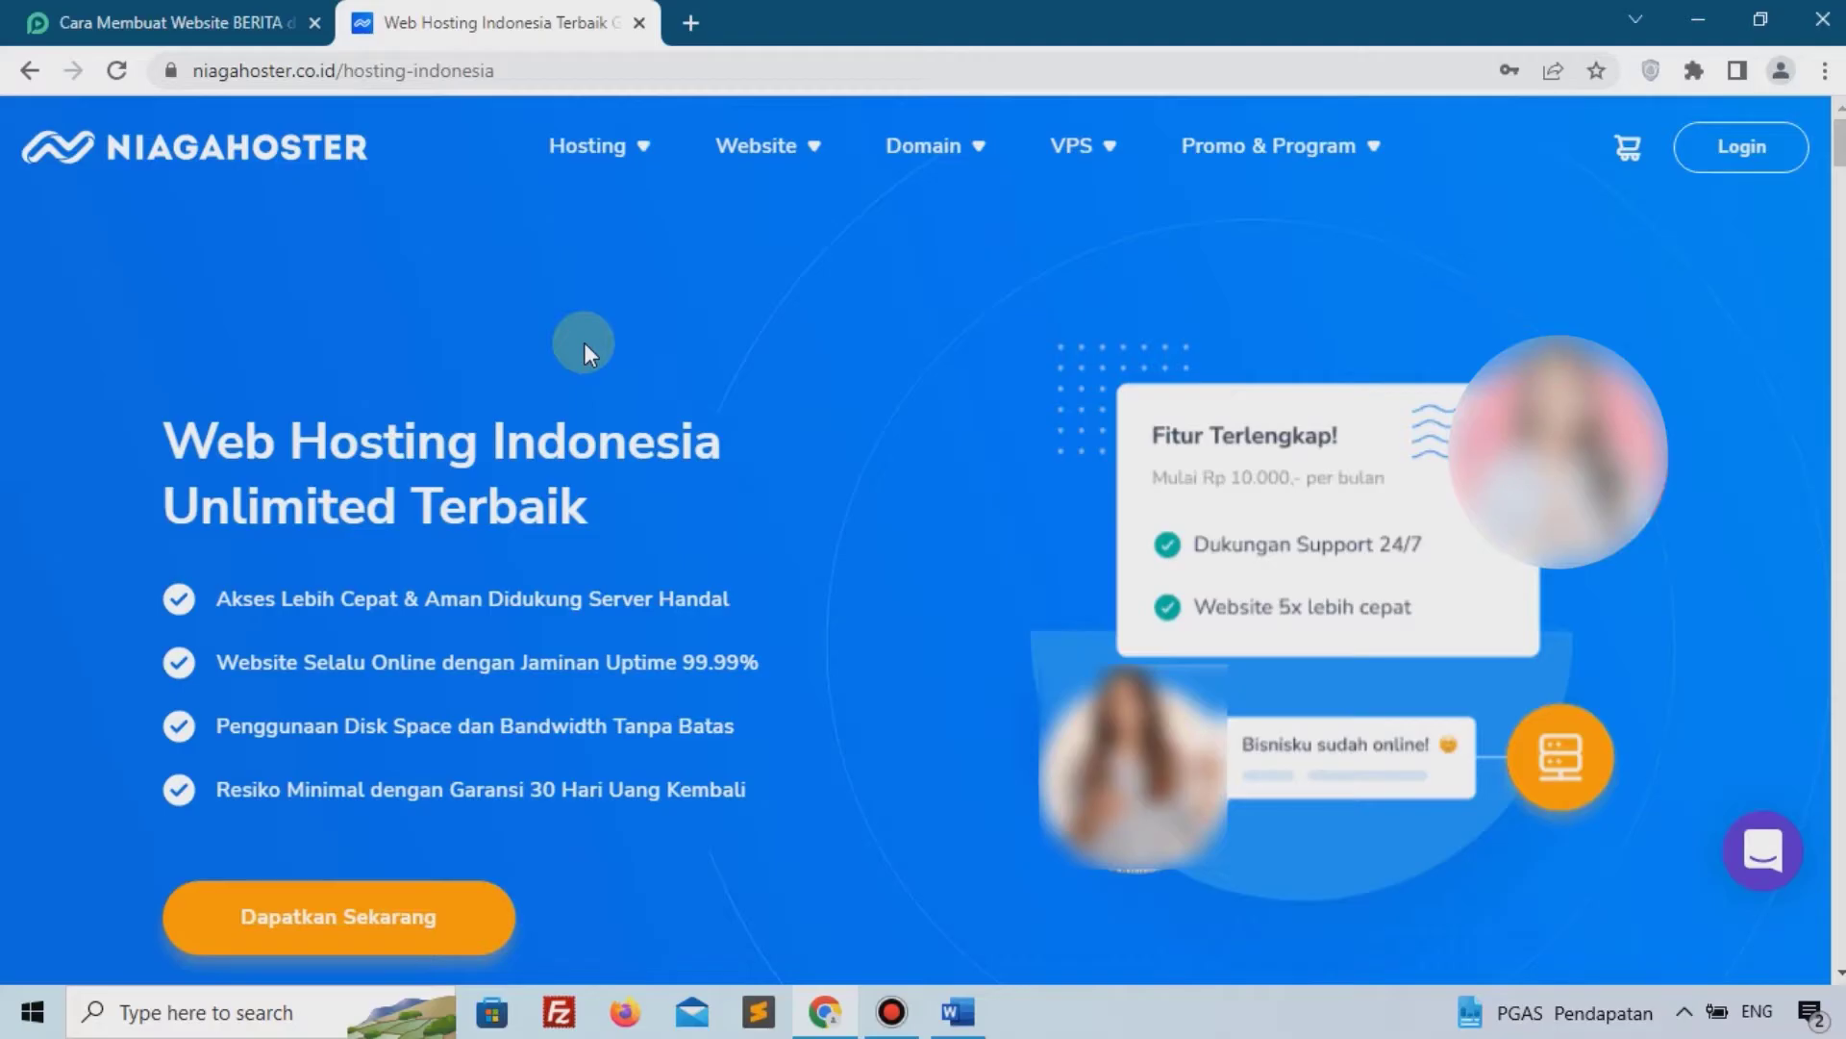
click(139, 19)
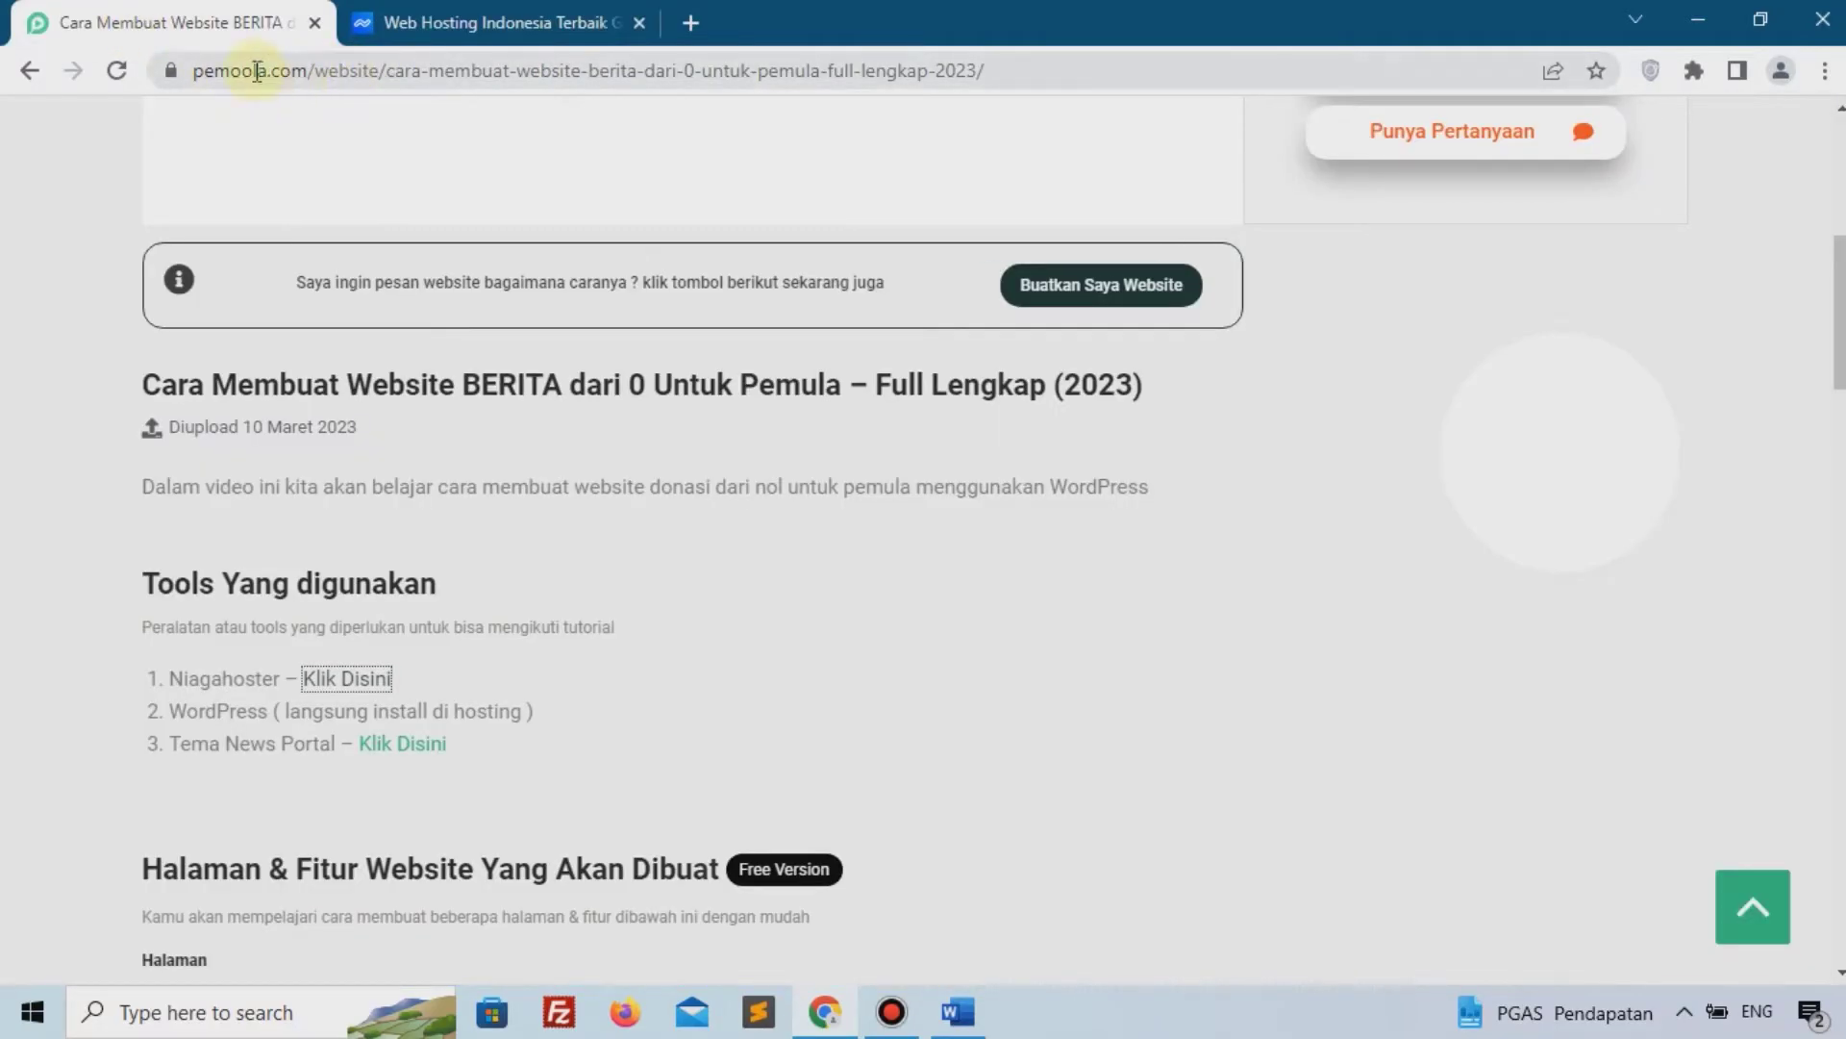
click(406, 21)
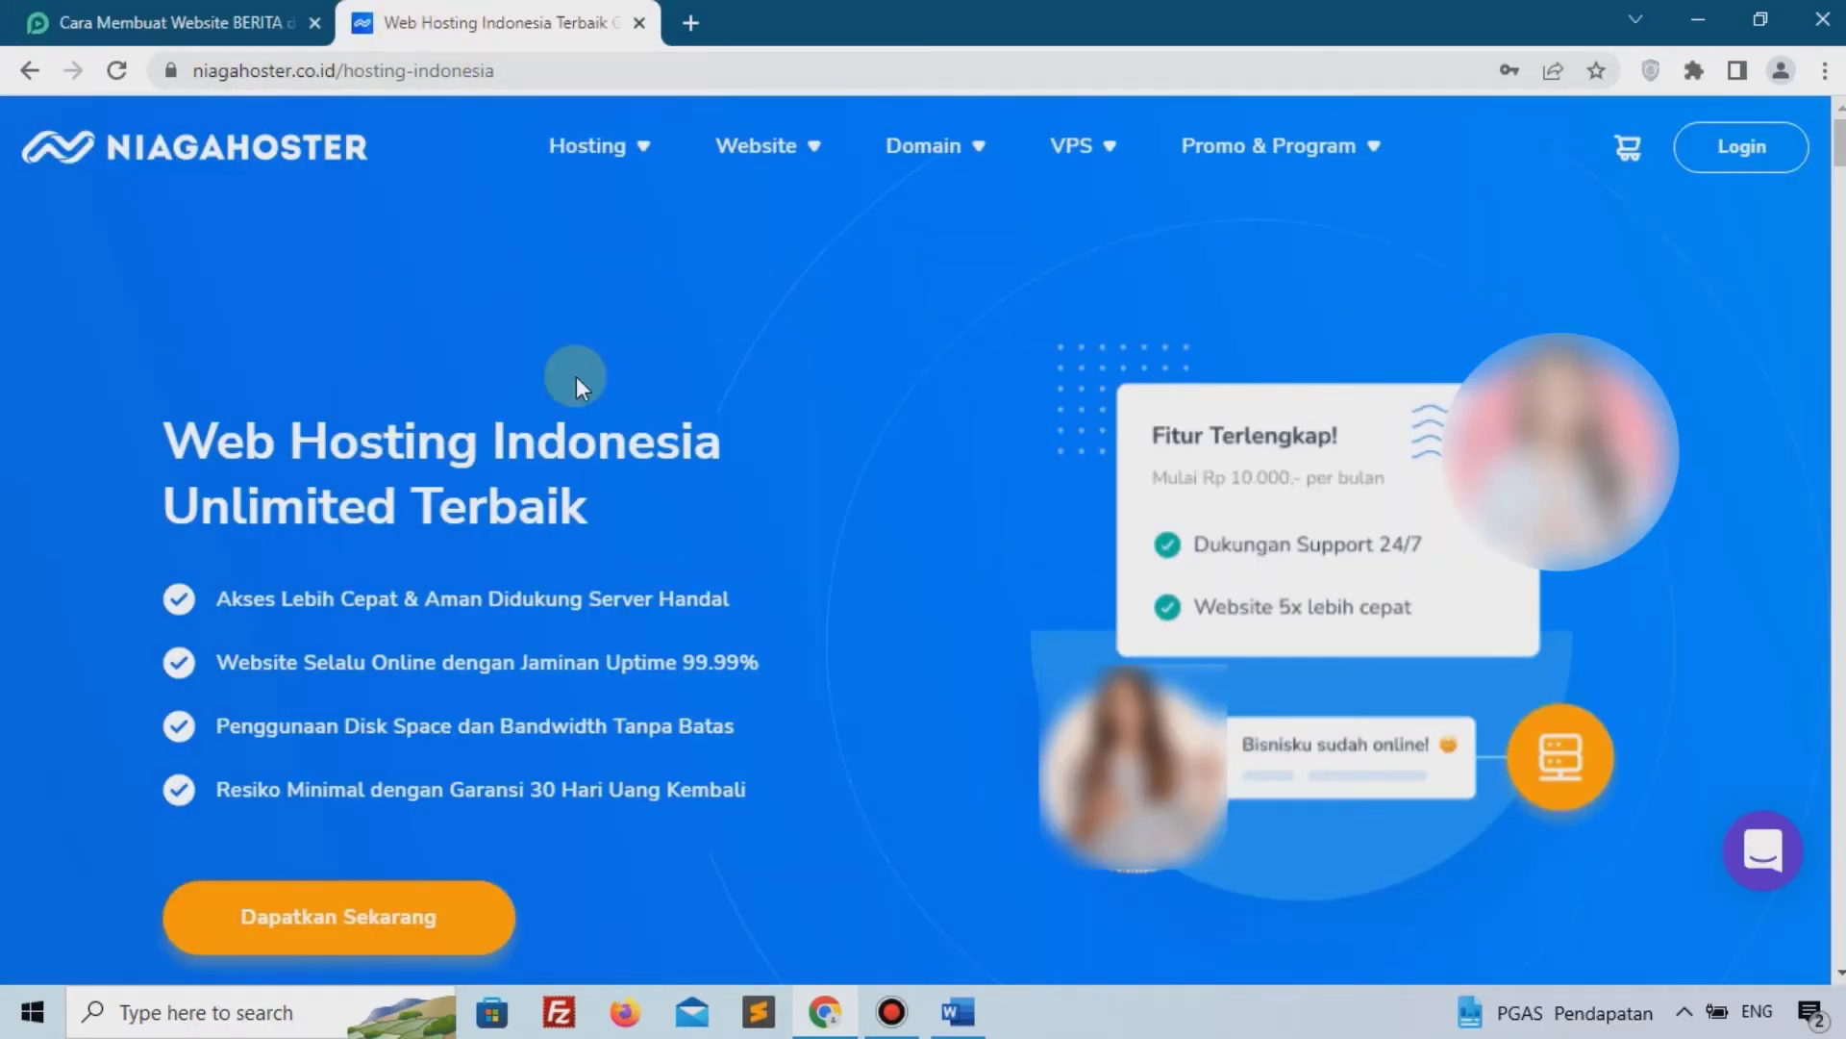
Compare the unlimited hosting plans and choose the Personal package with a duration of 1 Tahun
scroll(912, 469, down, 5)
scroll(912, 466, down, 12)
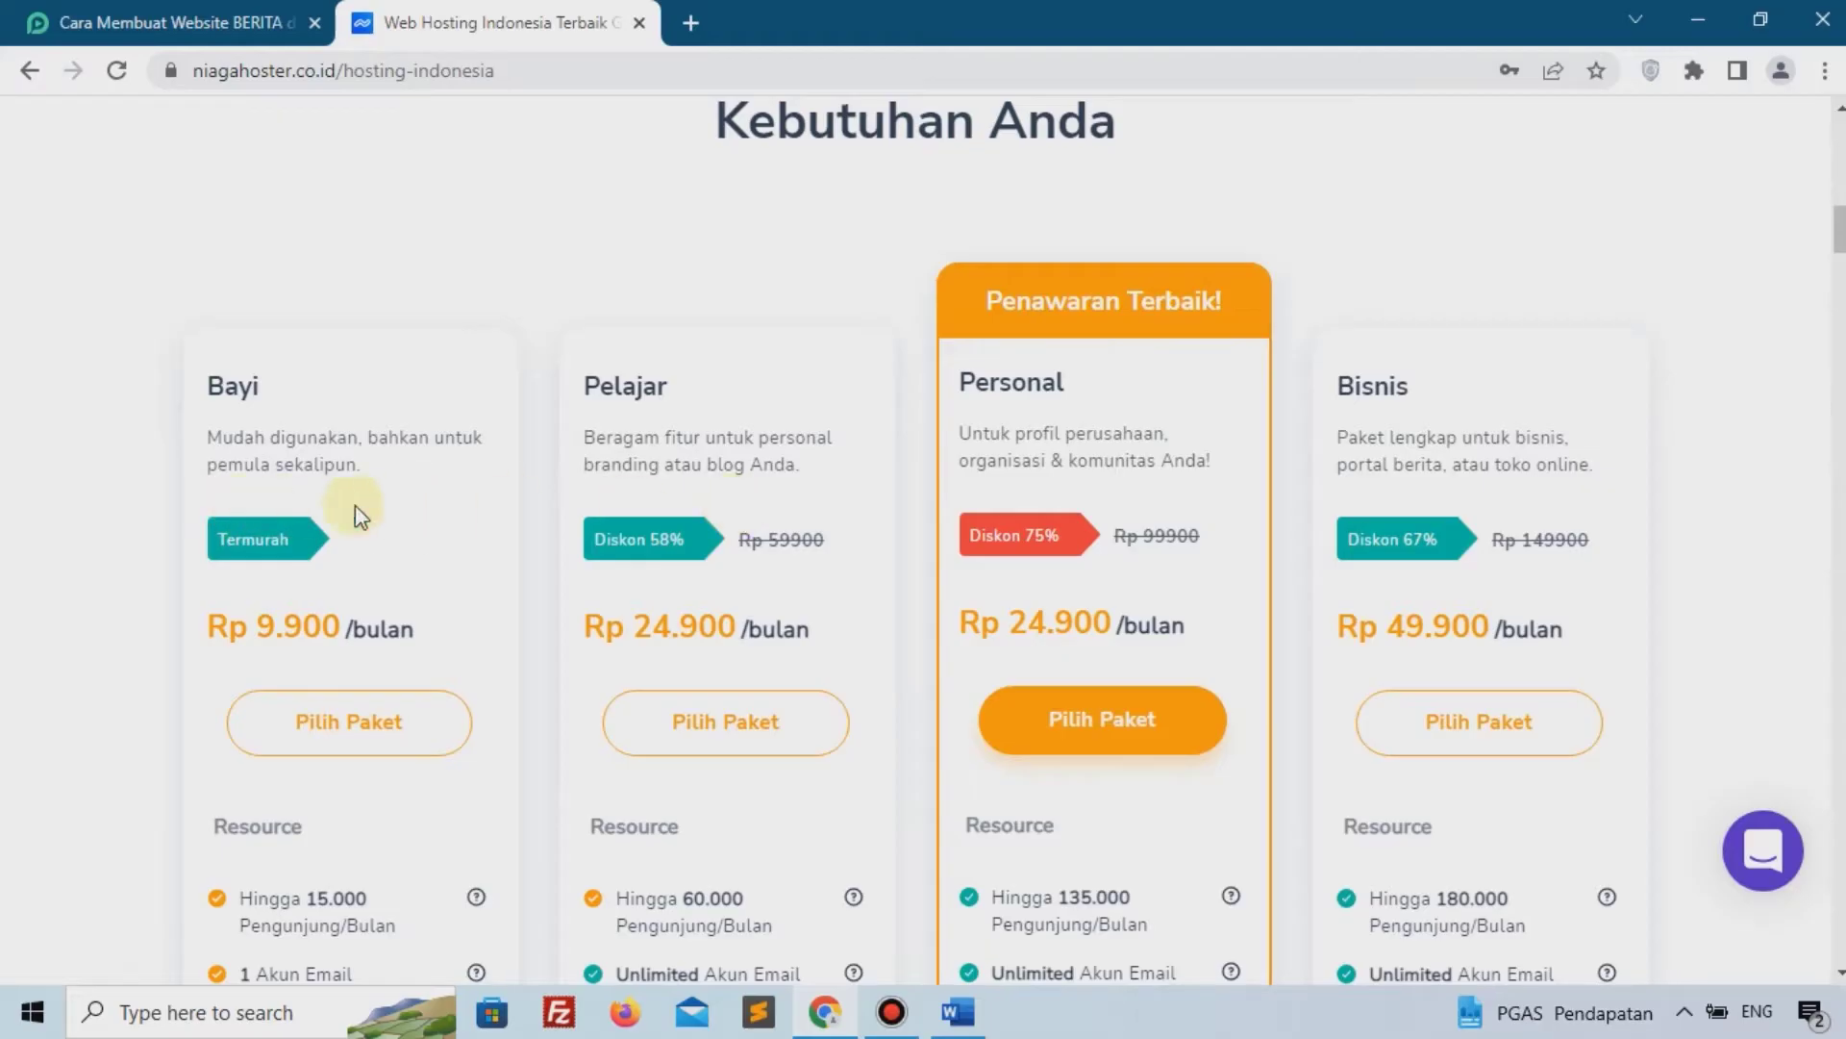
scroll(1384, 588, down, 1)
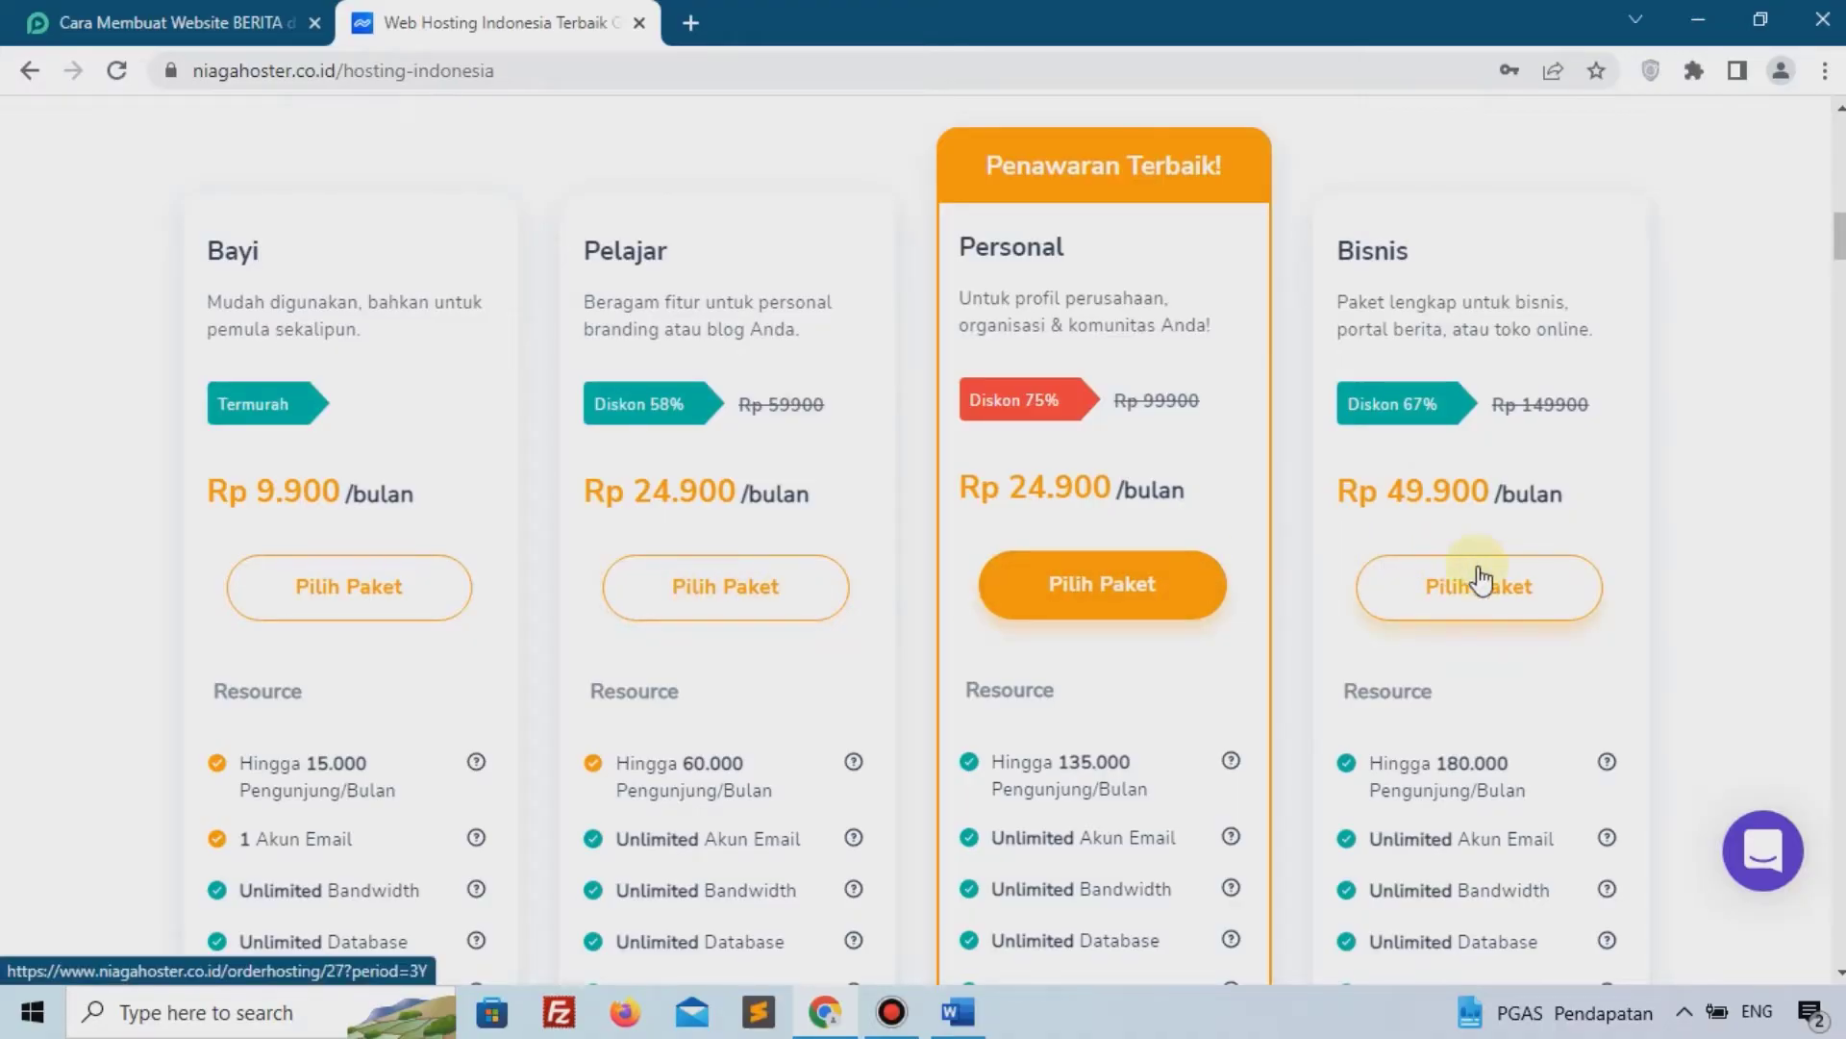
scroll(1477, 577, down, 1)
scroll(197, 577, down, 1)
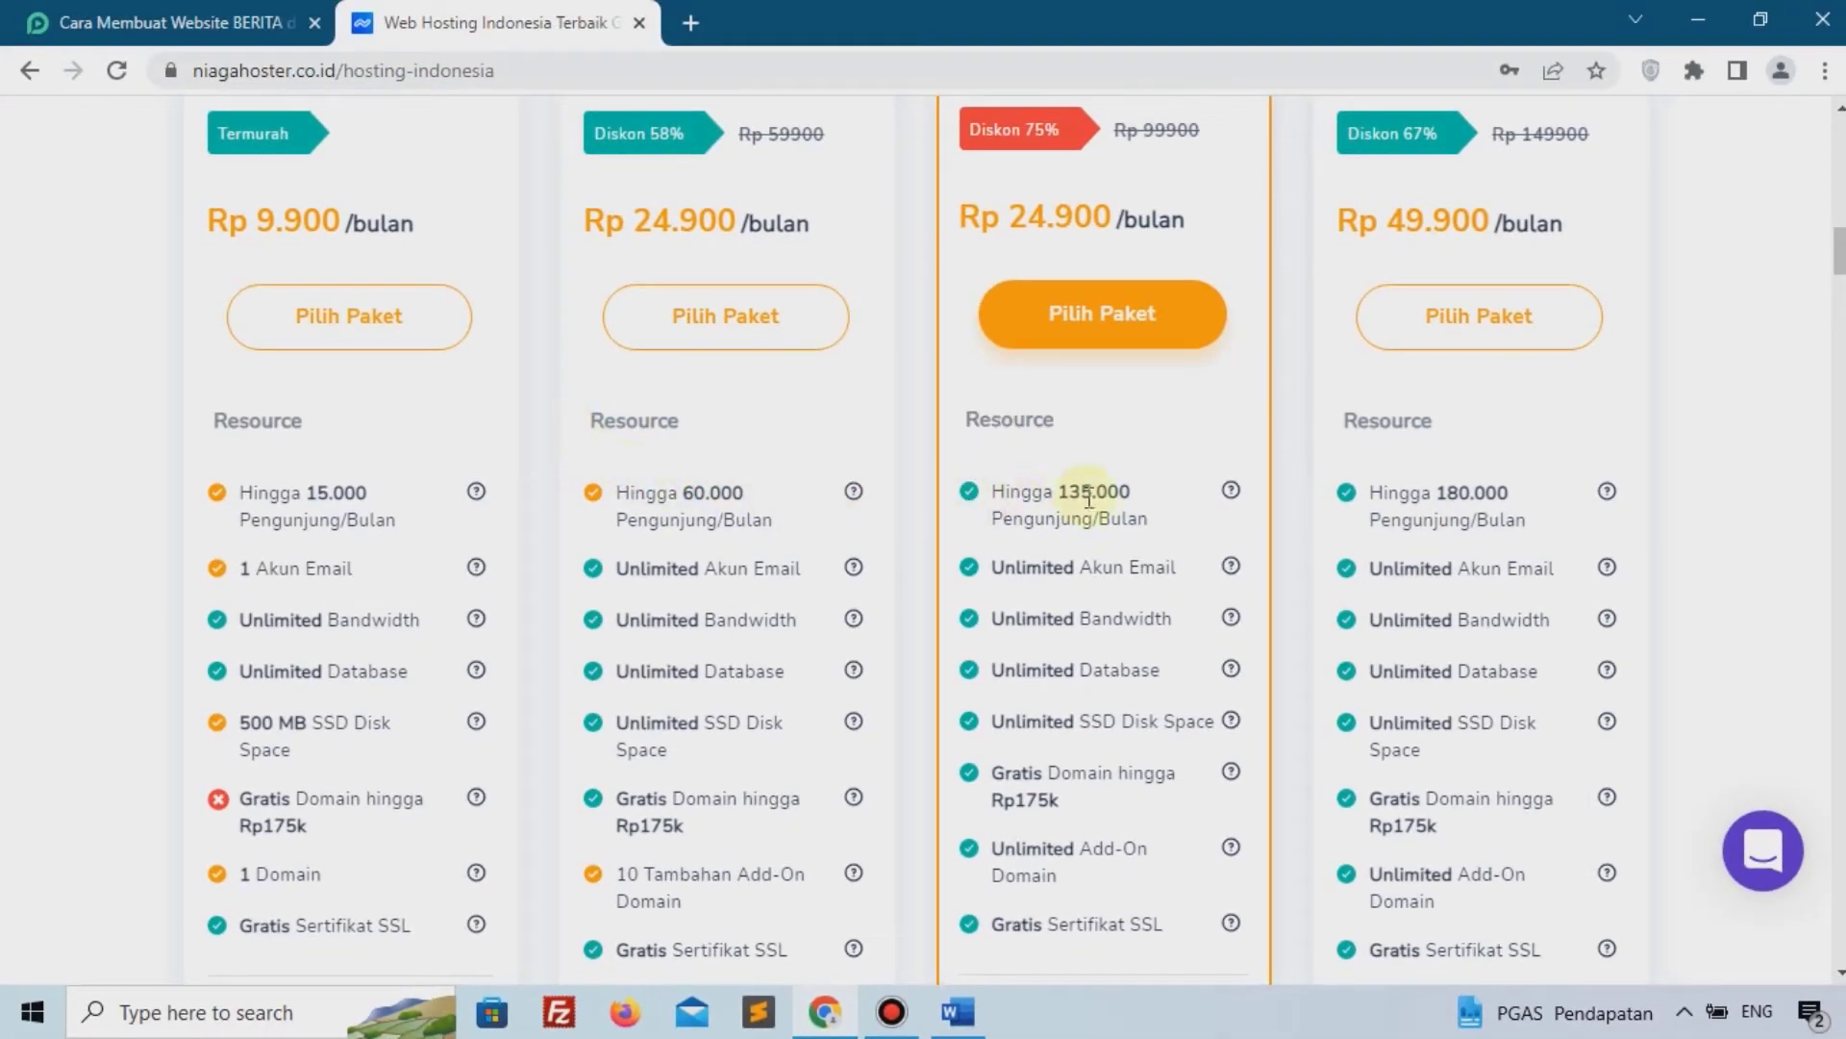
scroll(1005, 467, up, 3)
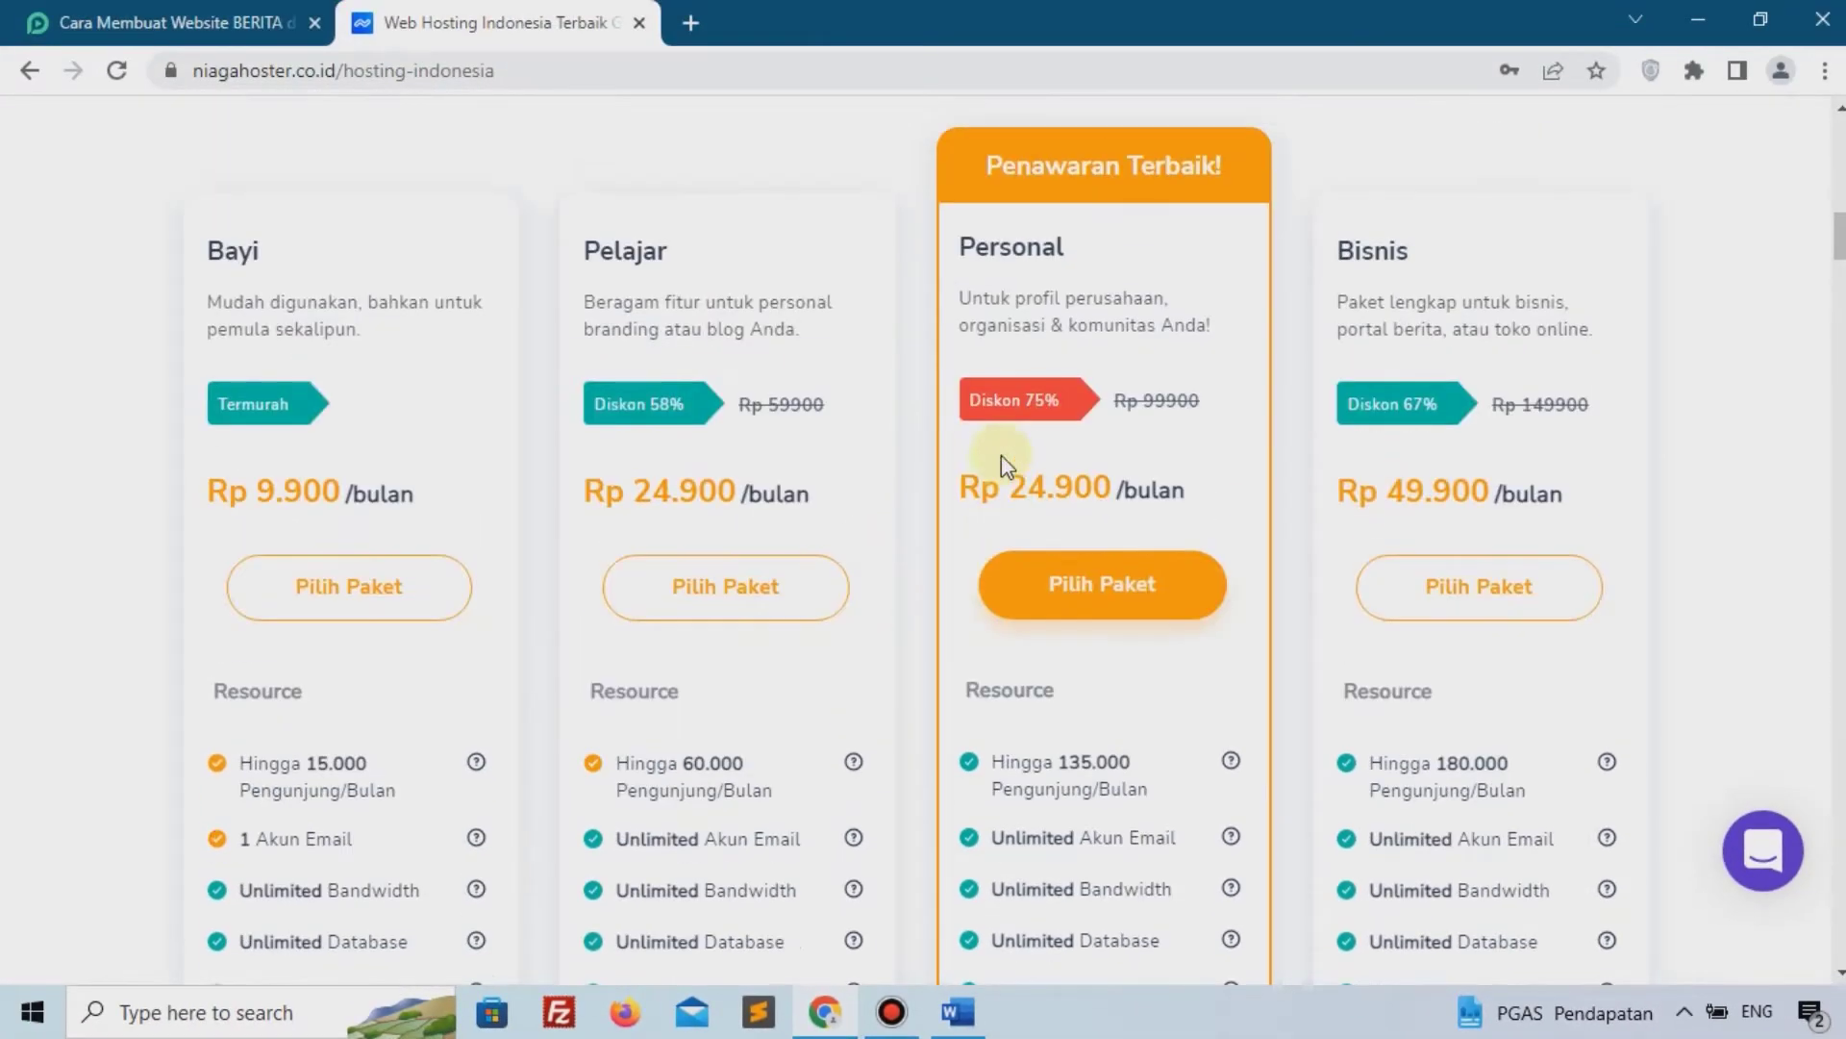
click(1029, 585)
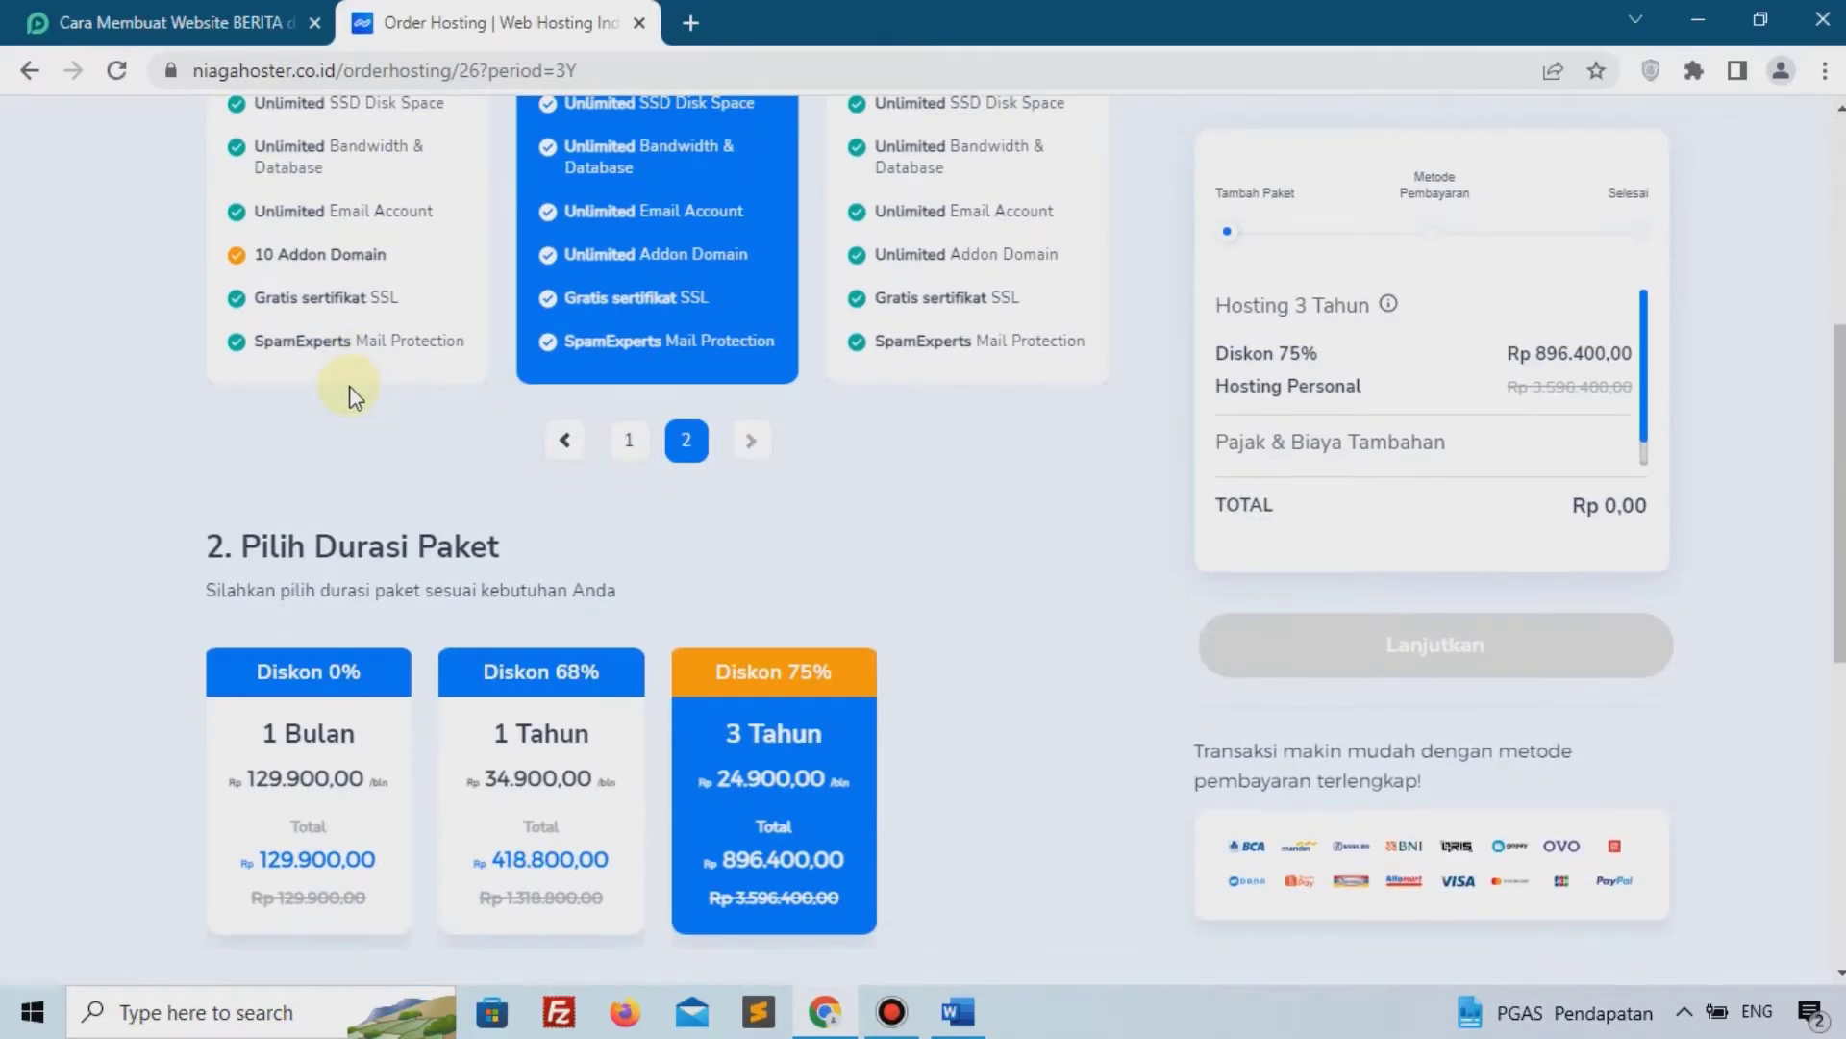
scroll(232, 455, down, 1)
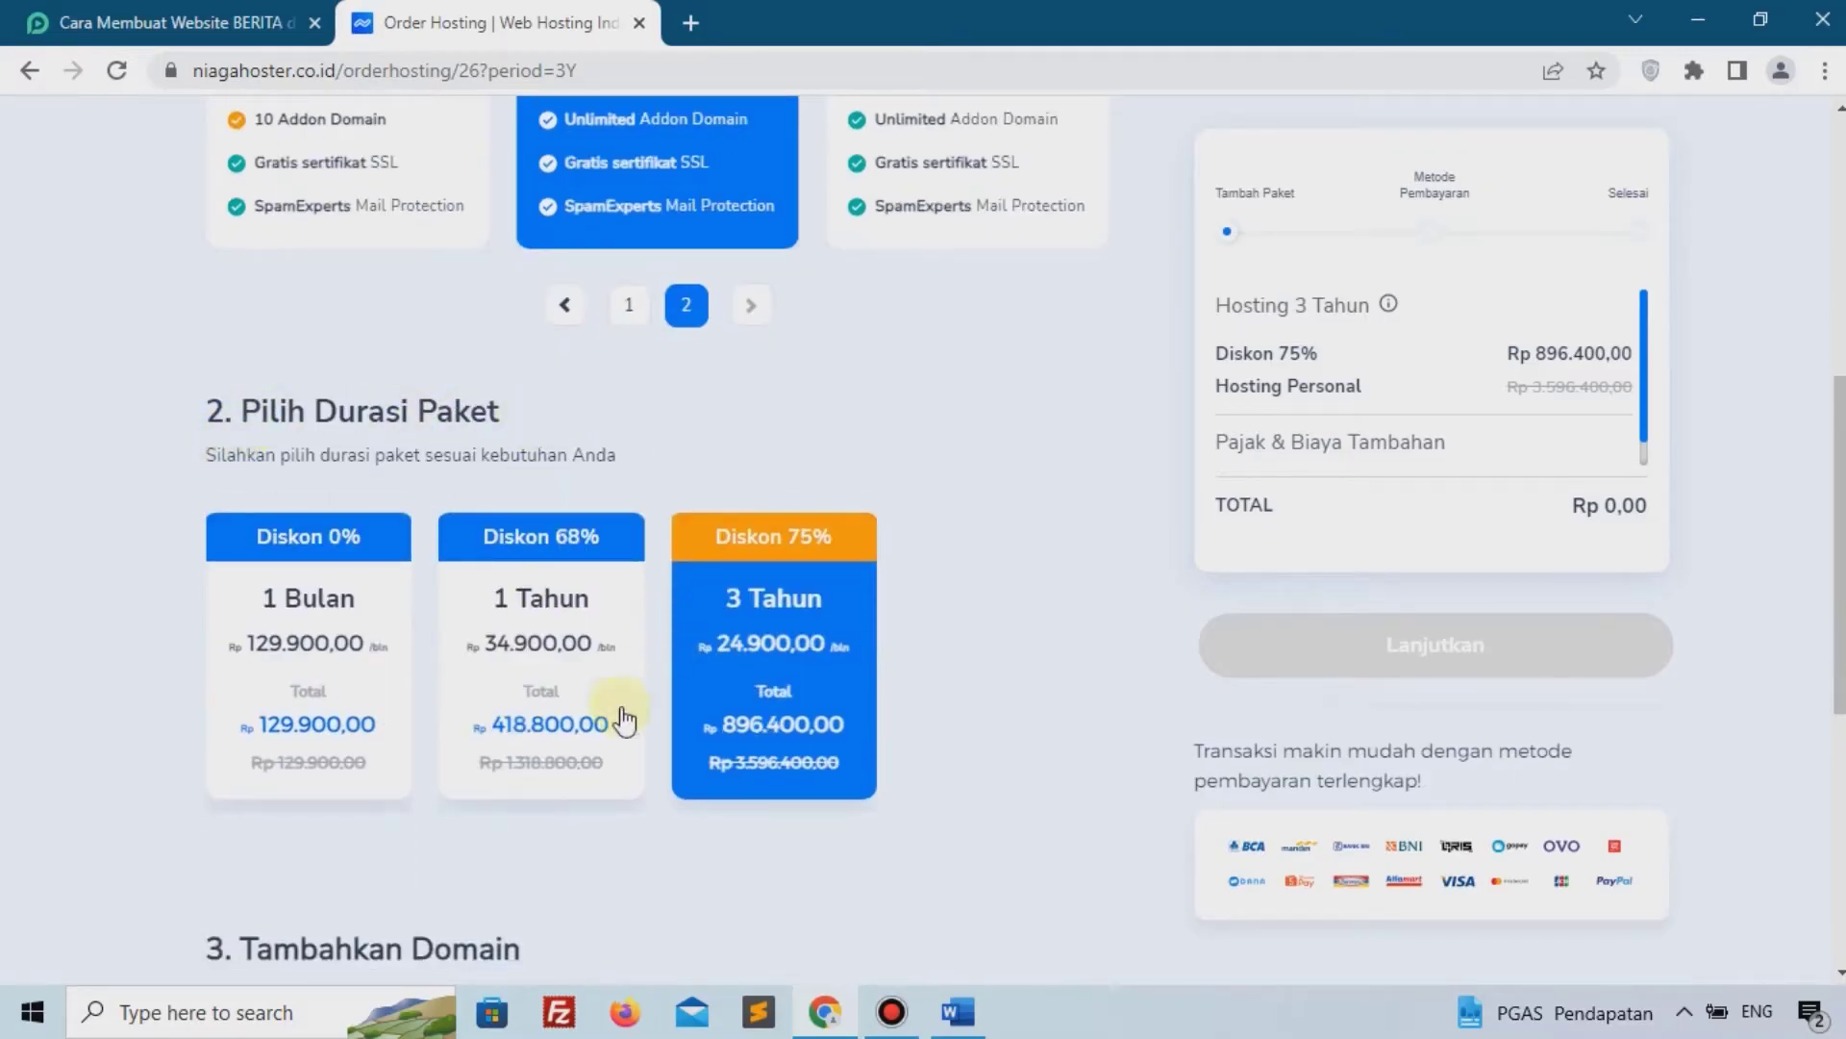
click(535, 673)
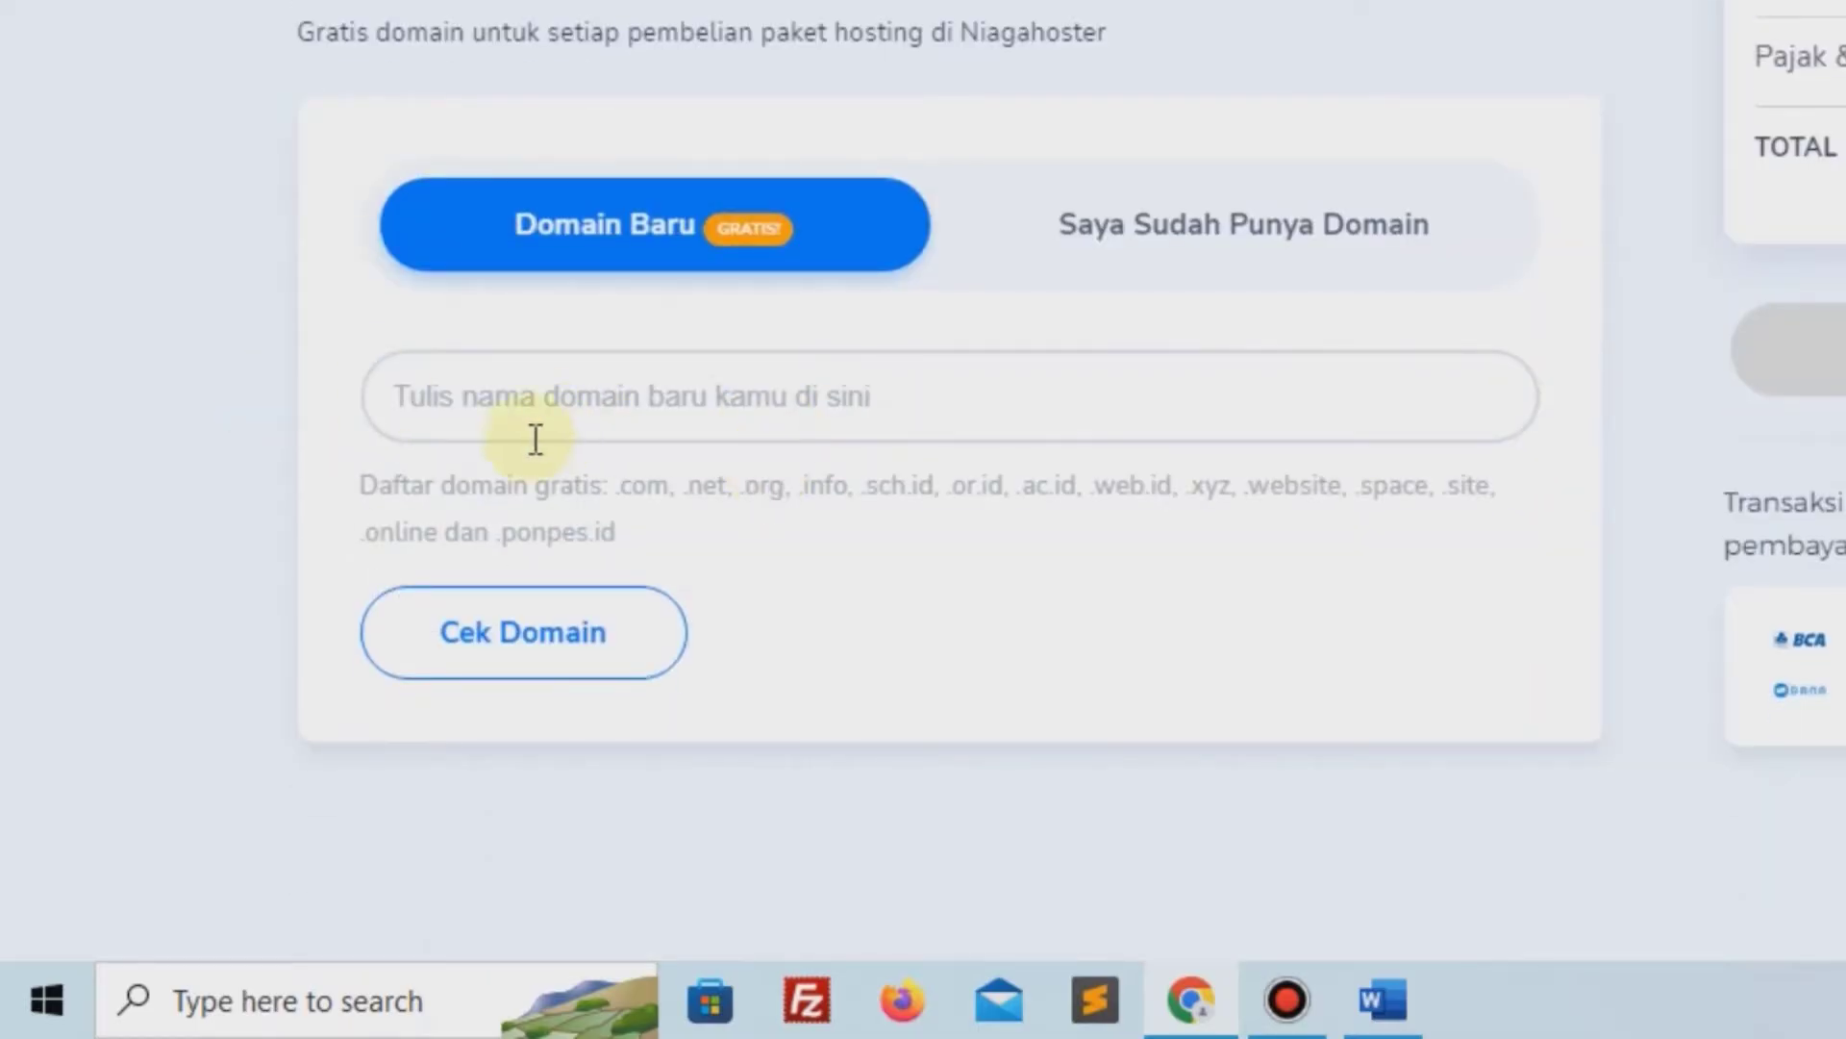
Check the availability of the new domain rahmandinews.com for the hosting order
click(589, 419)
text(r)
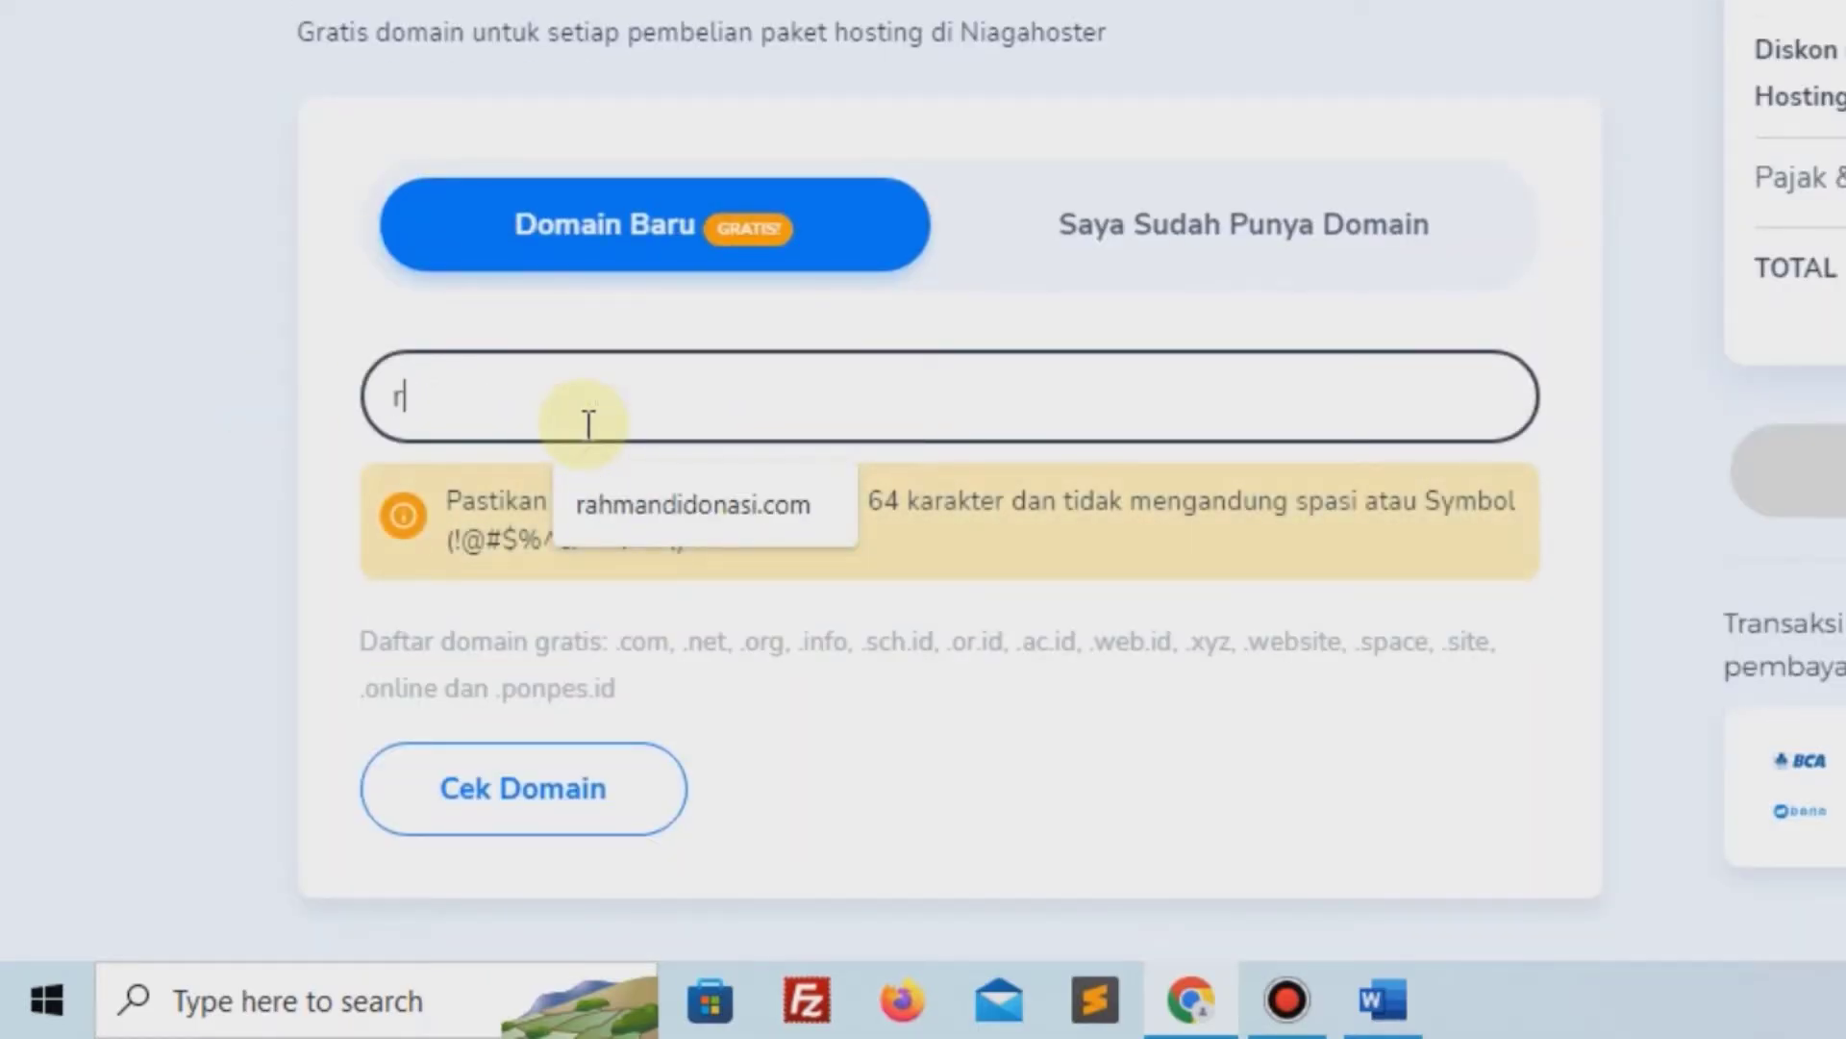
text(ahmandinew)
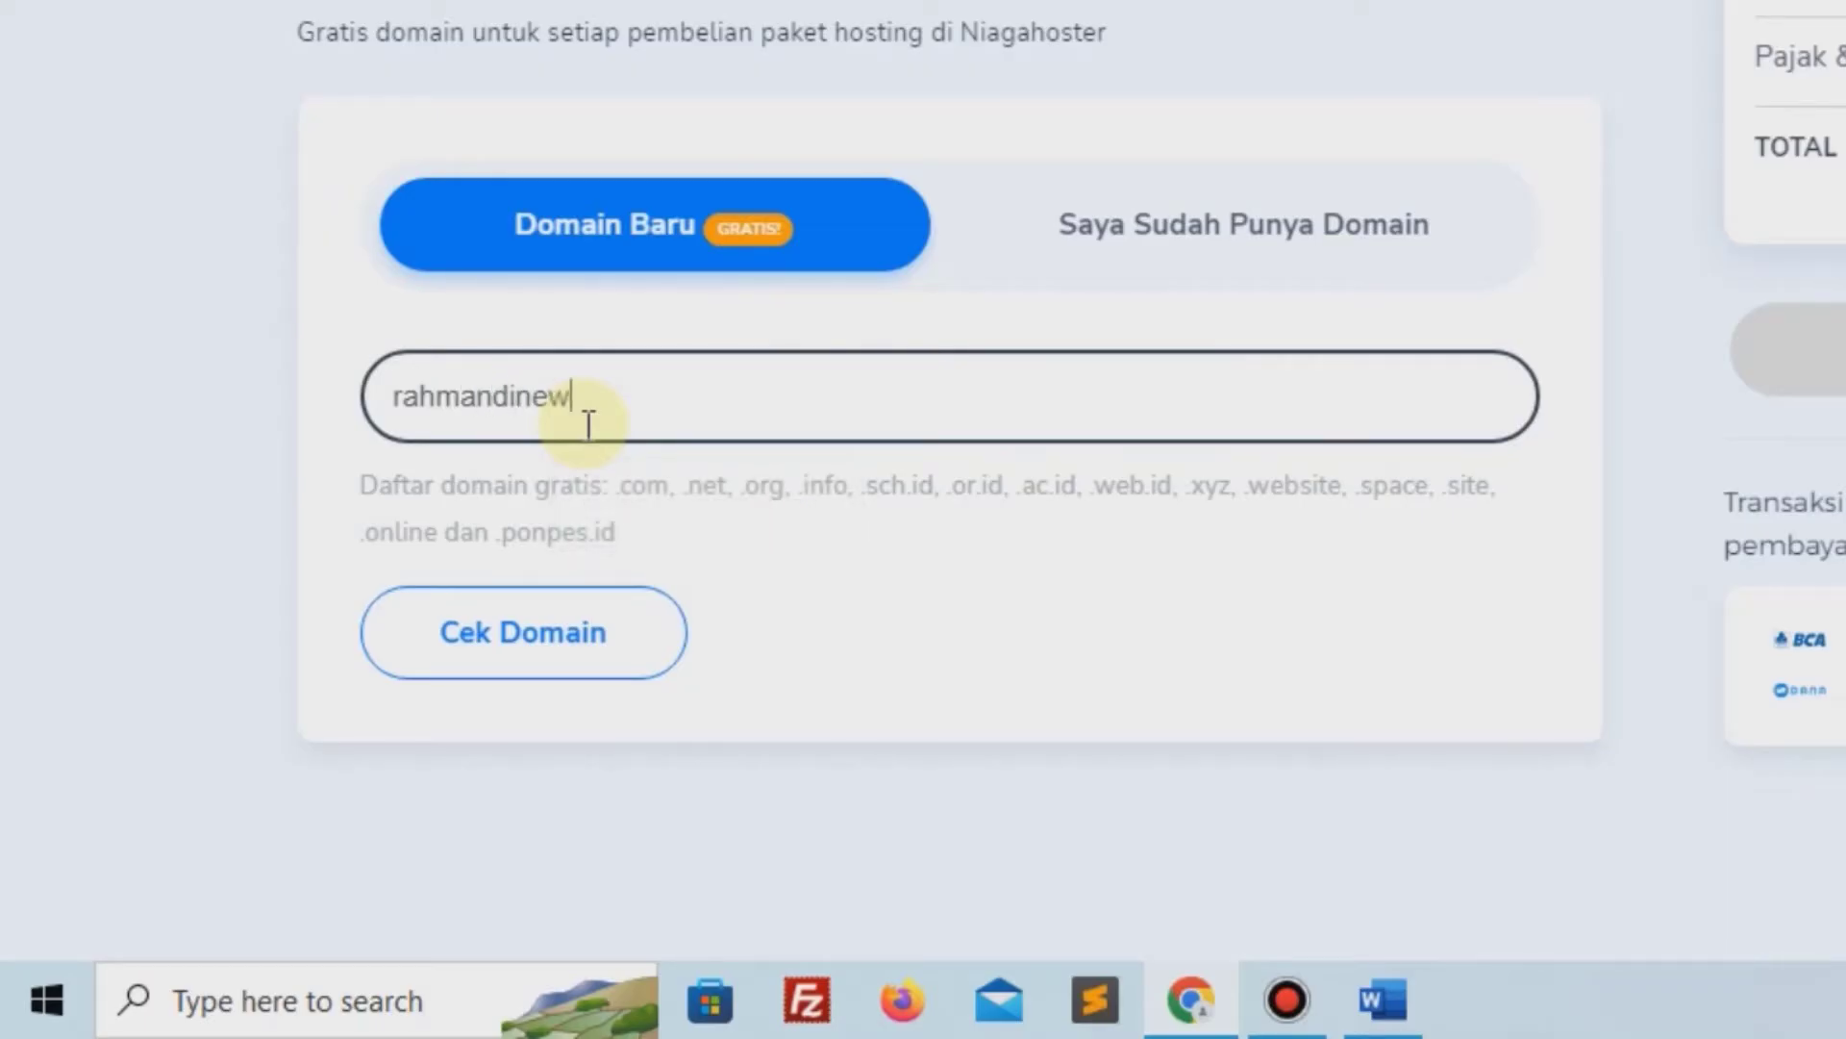
text(s.com)
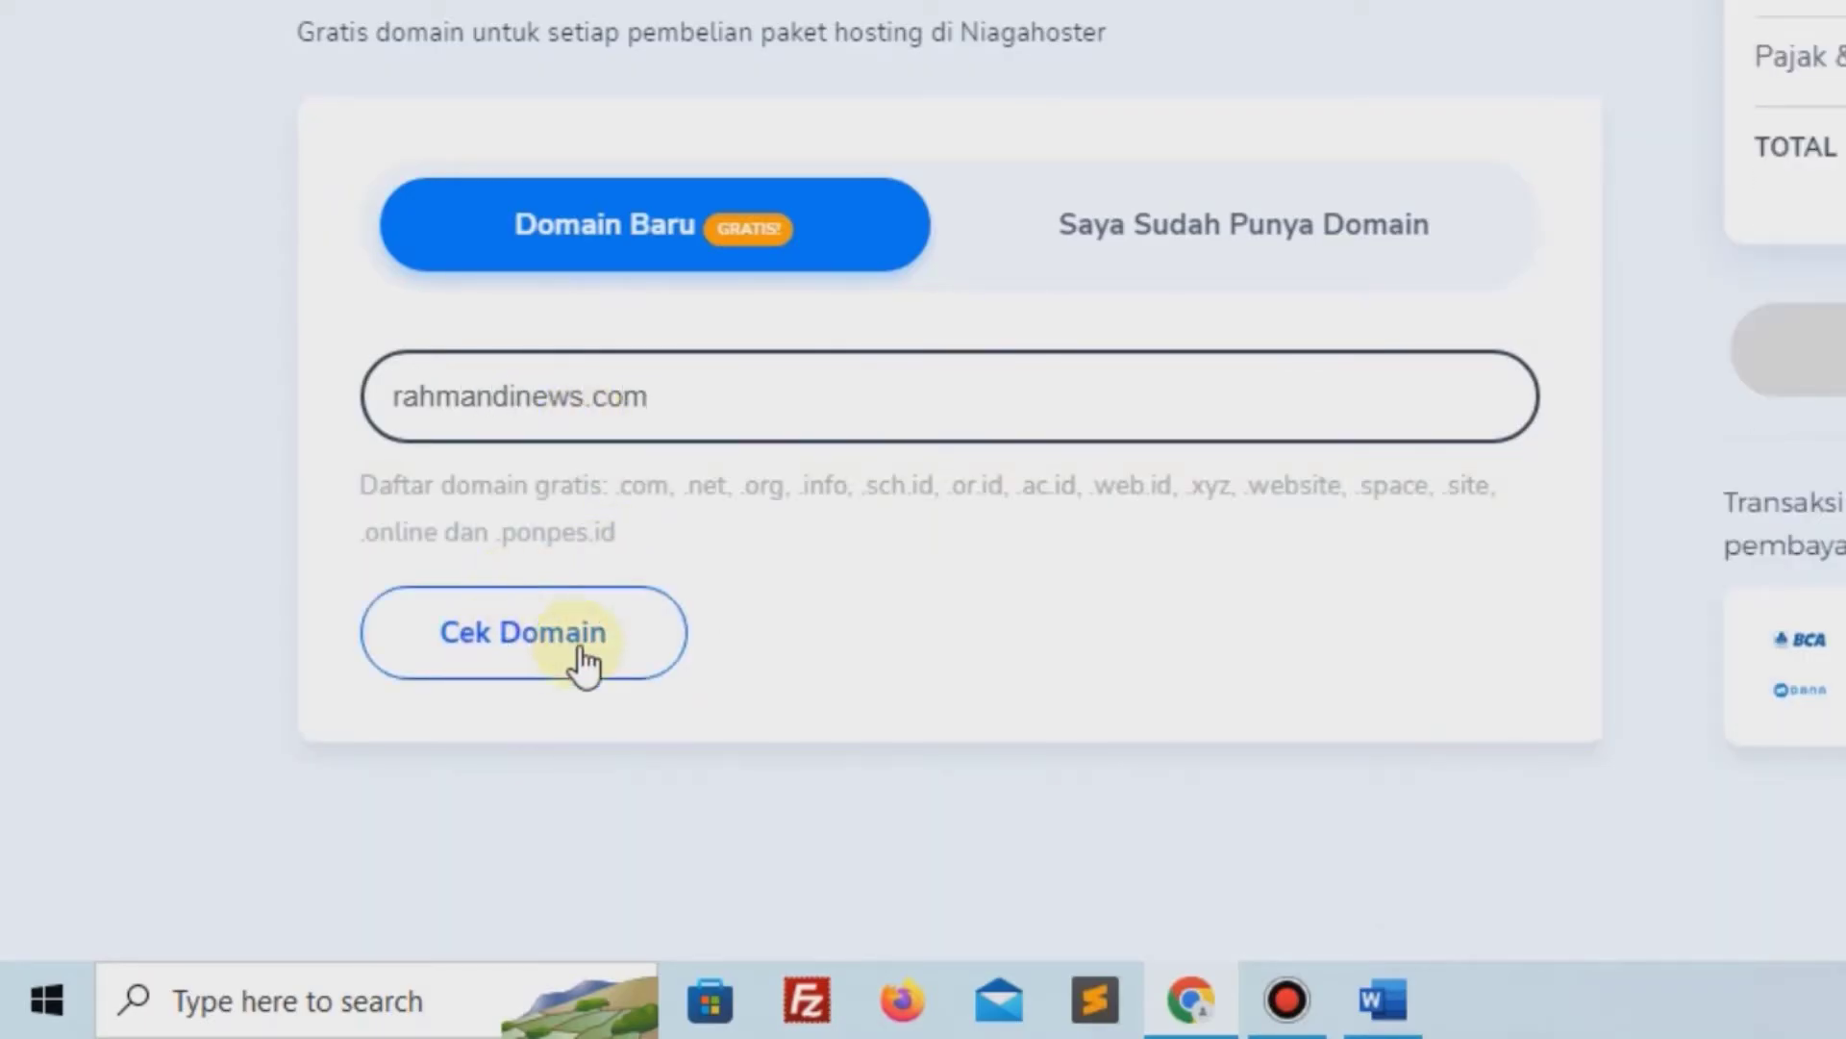
click(570, 664)
Add the main domain rahmandinews.com to the cart without any of the alternative domain names
scroll(582, 647, down, 1)
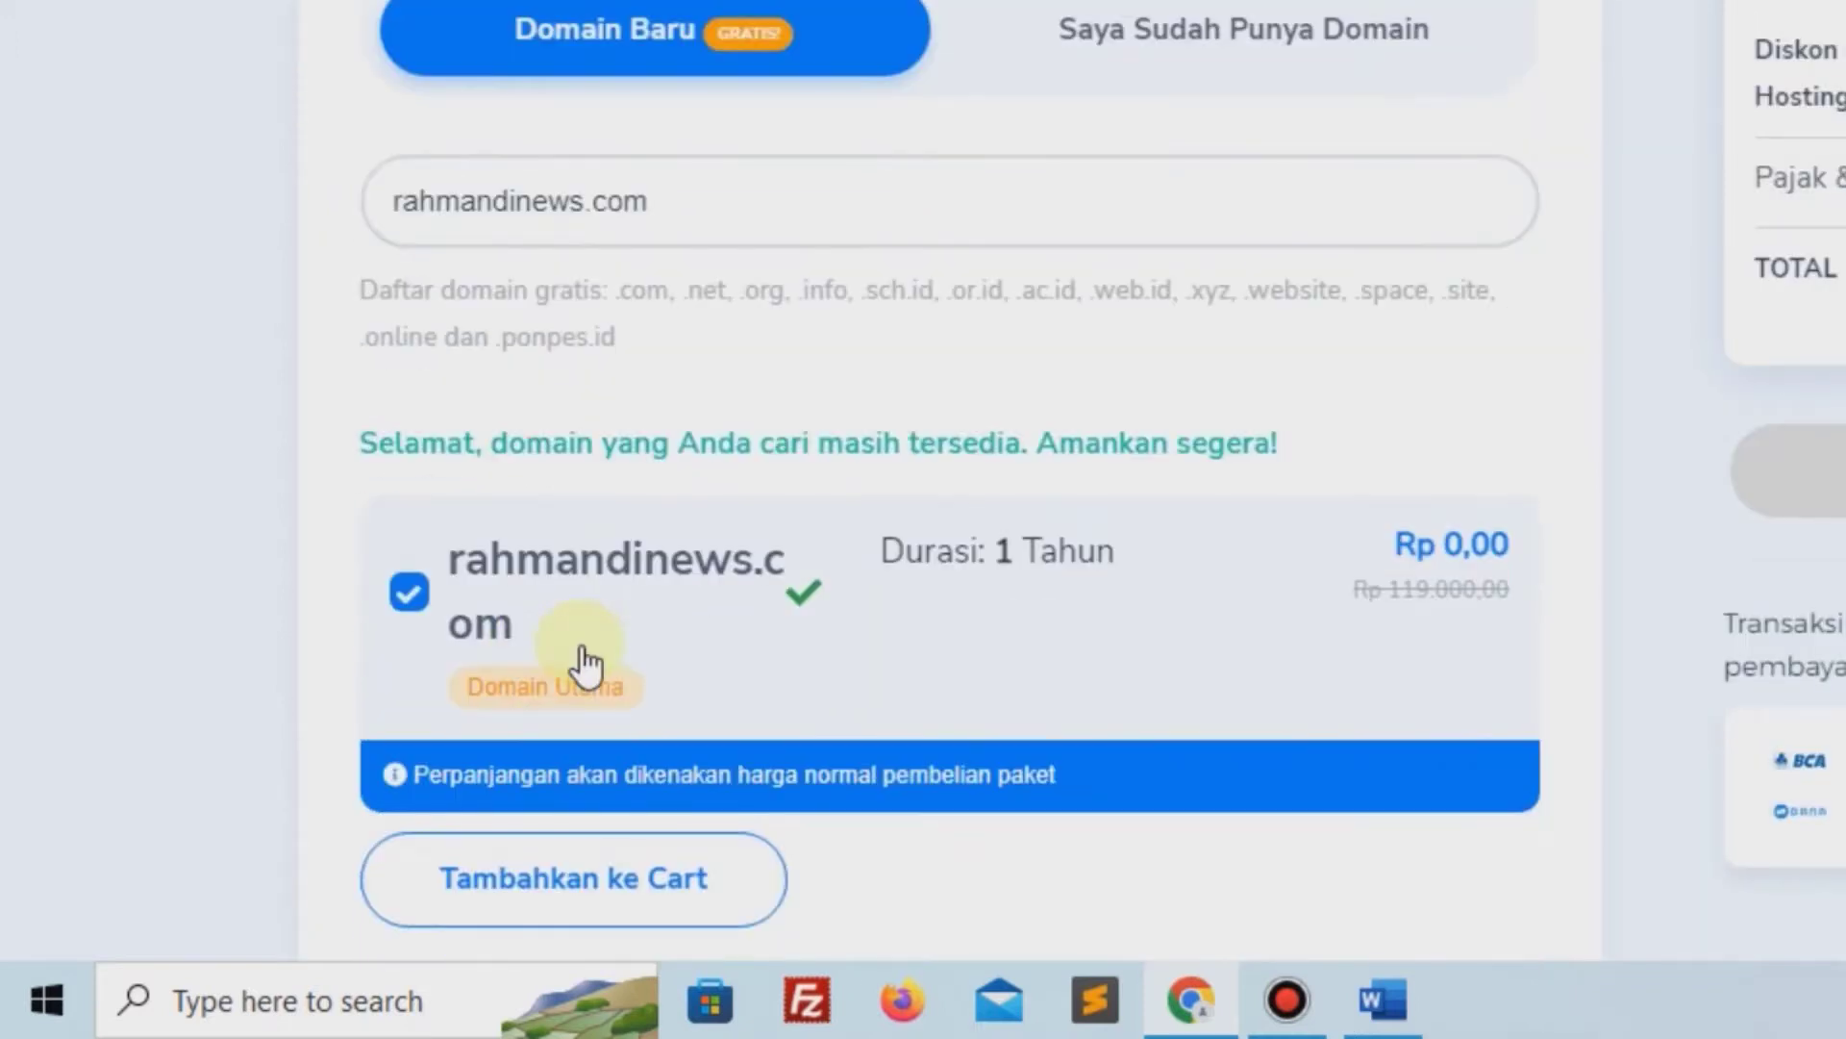
scroll(960, 521, down, 2)
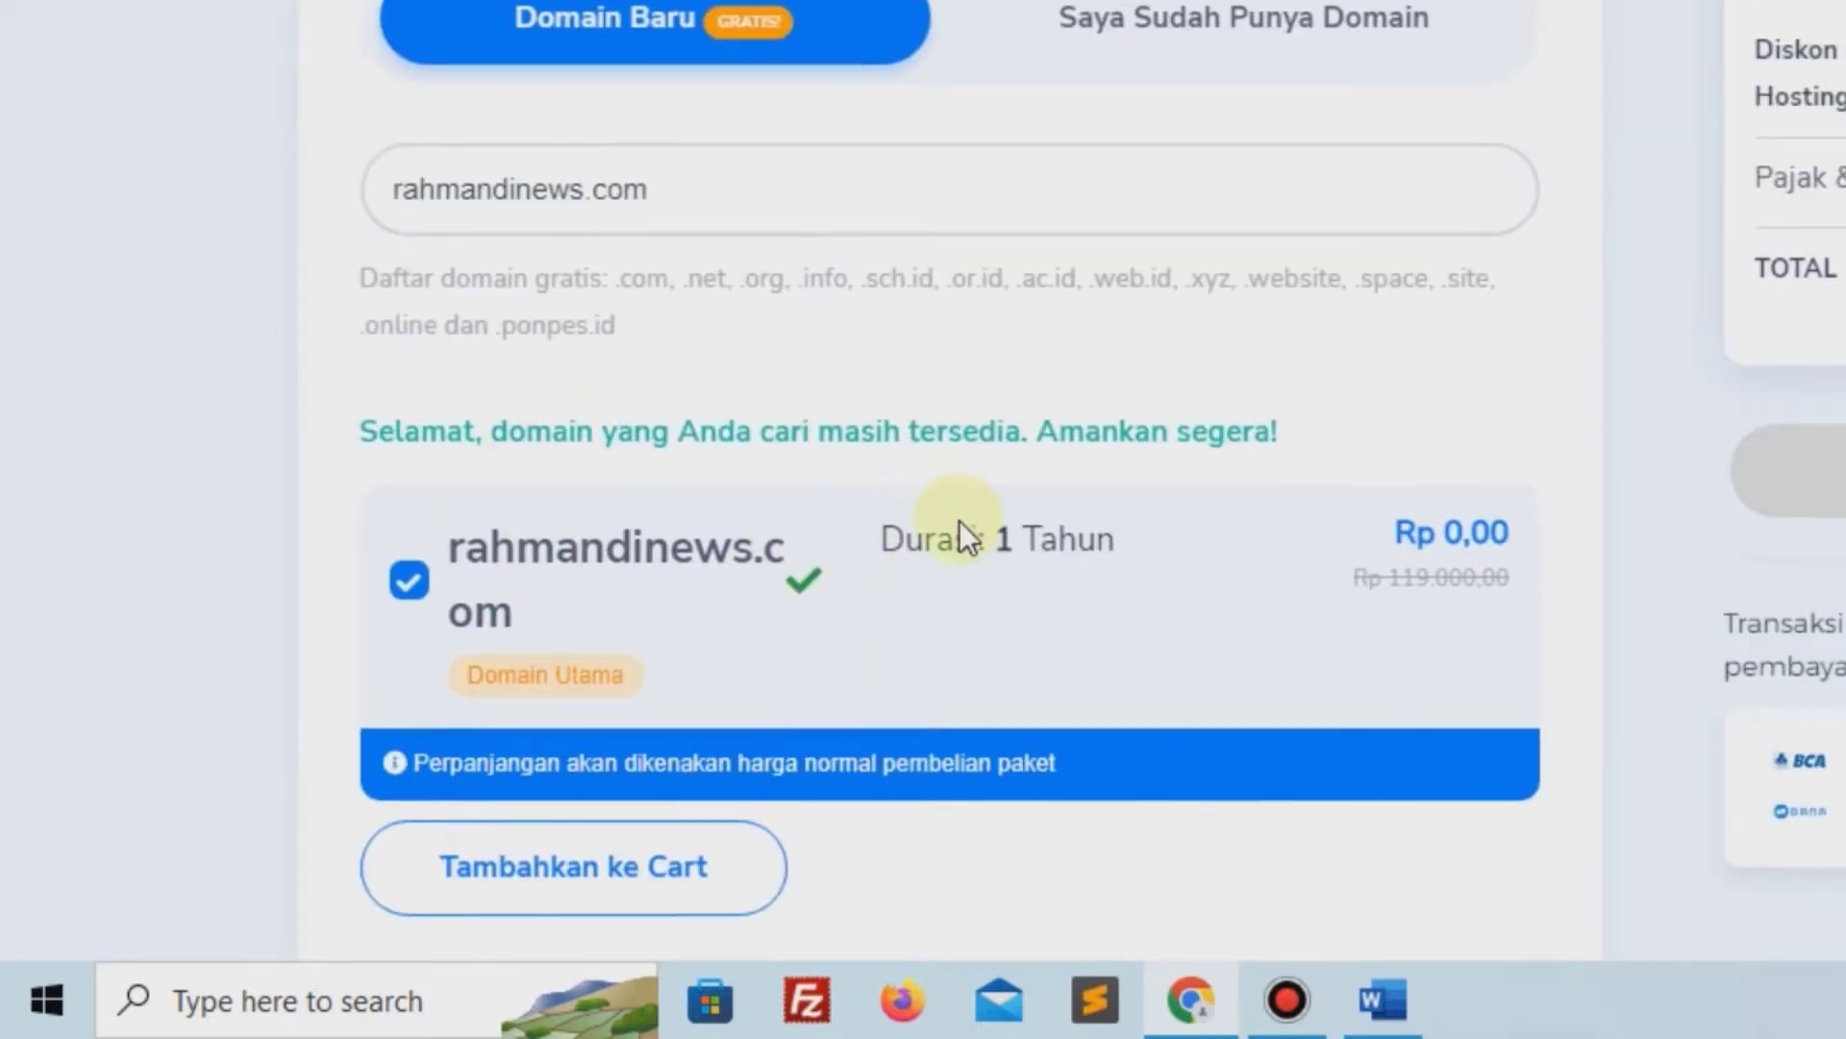
click(527, 636)
scroll(523, 626, down, 5)
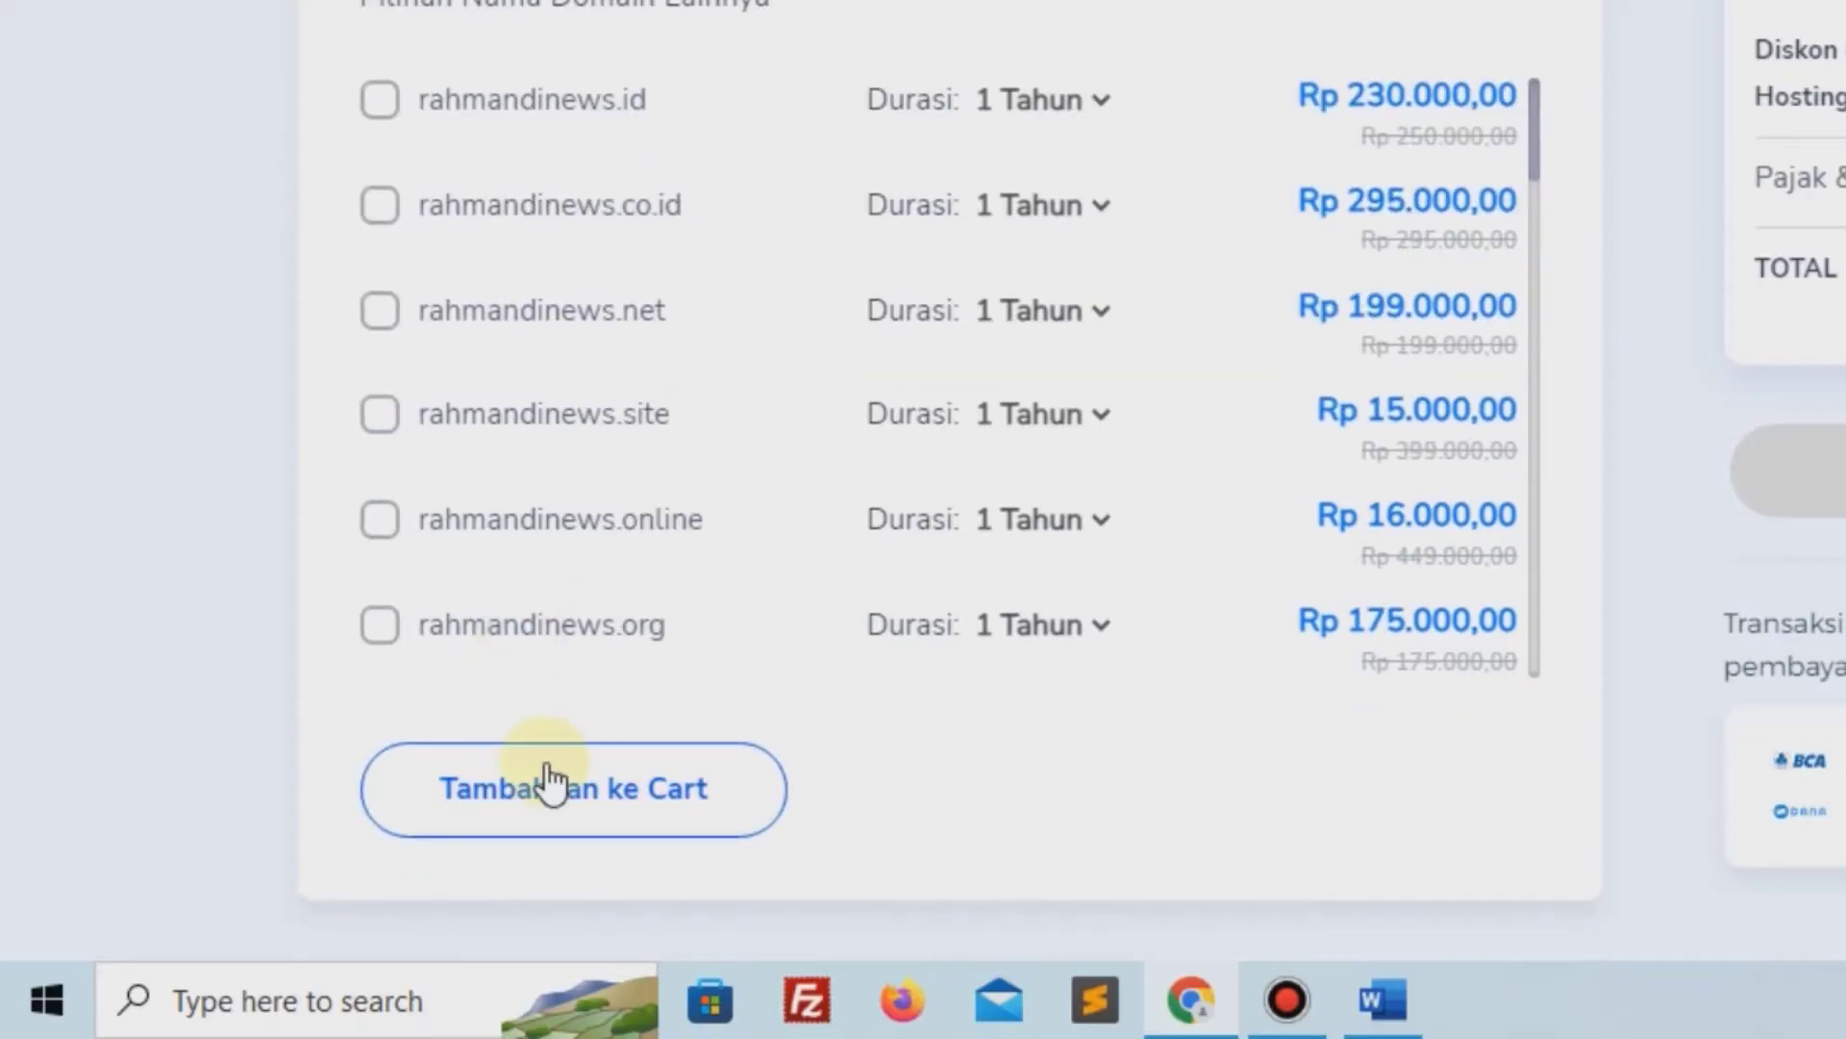
click(538, 788)
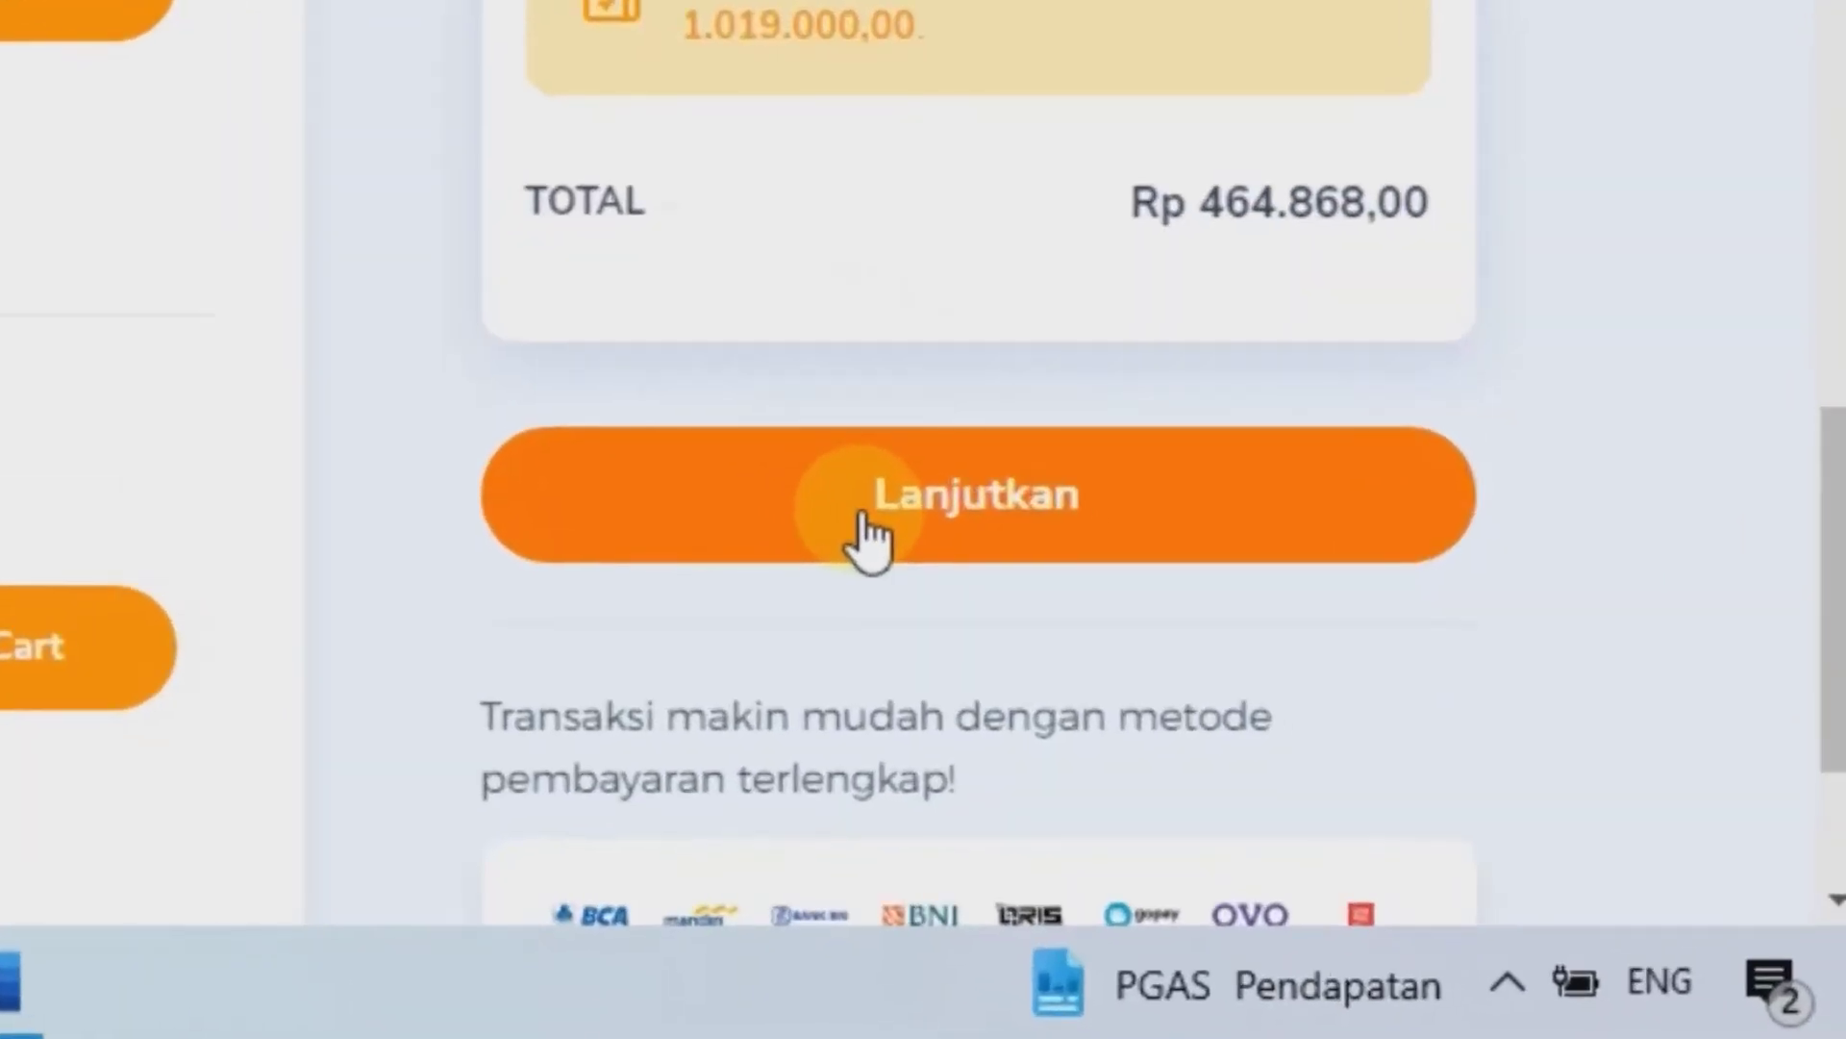
Proceed to checkout and select BRI Virtual Account as the payment method
click(864, 520)
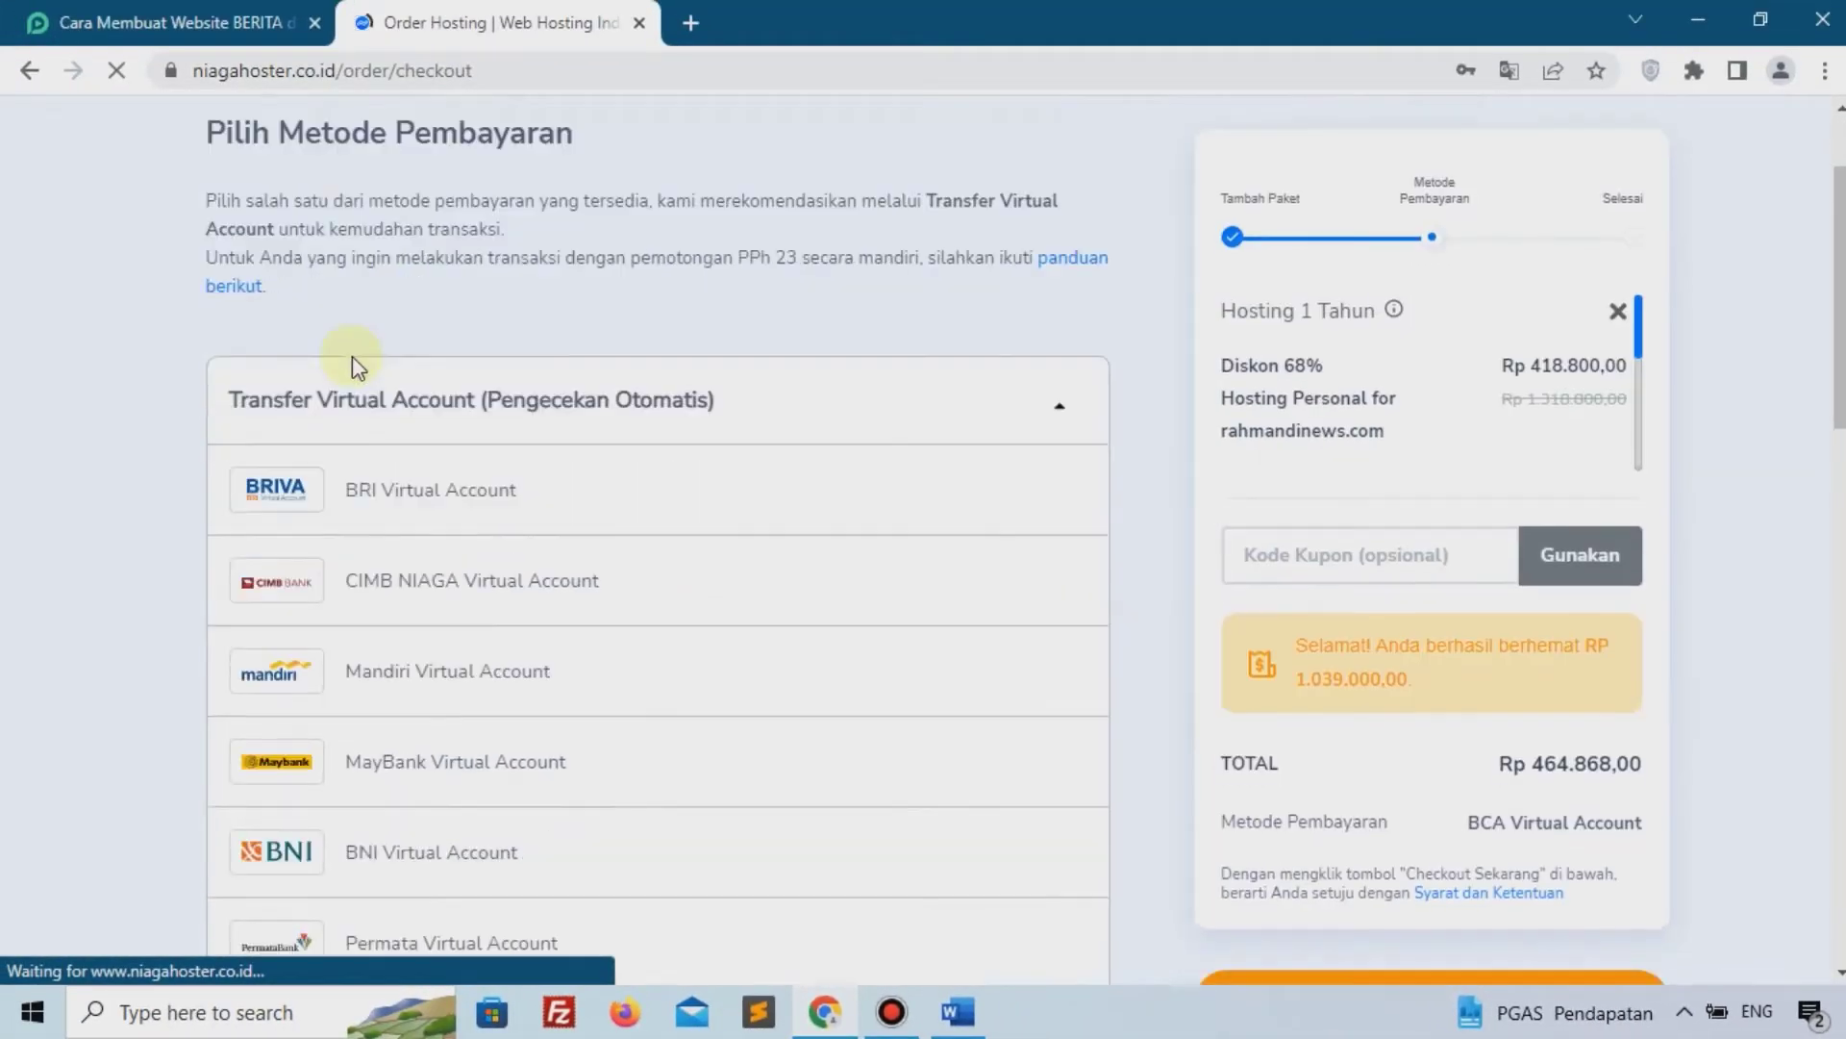
scroll(352, 360, down, 15)
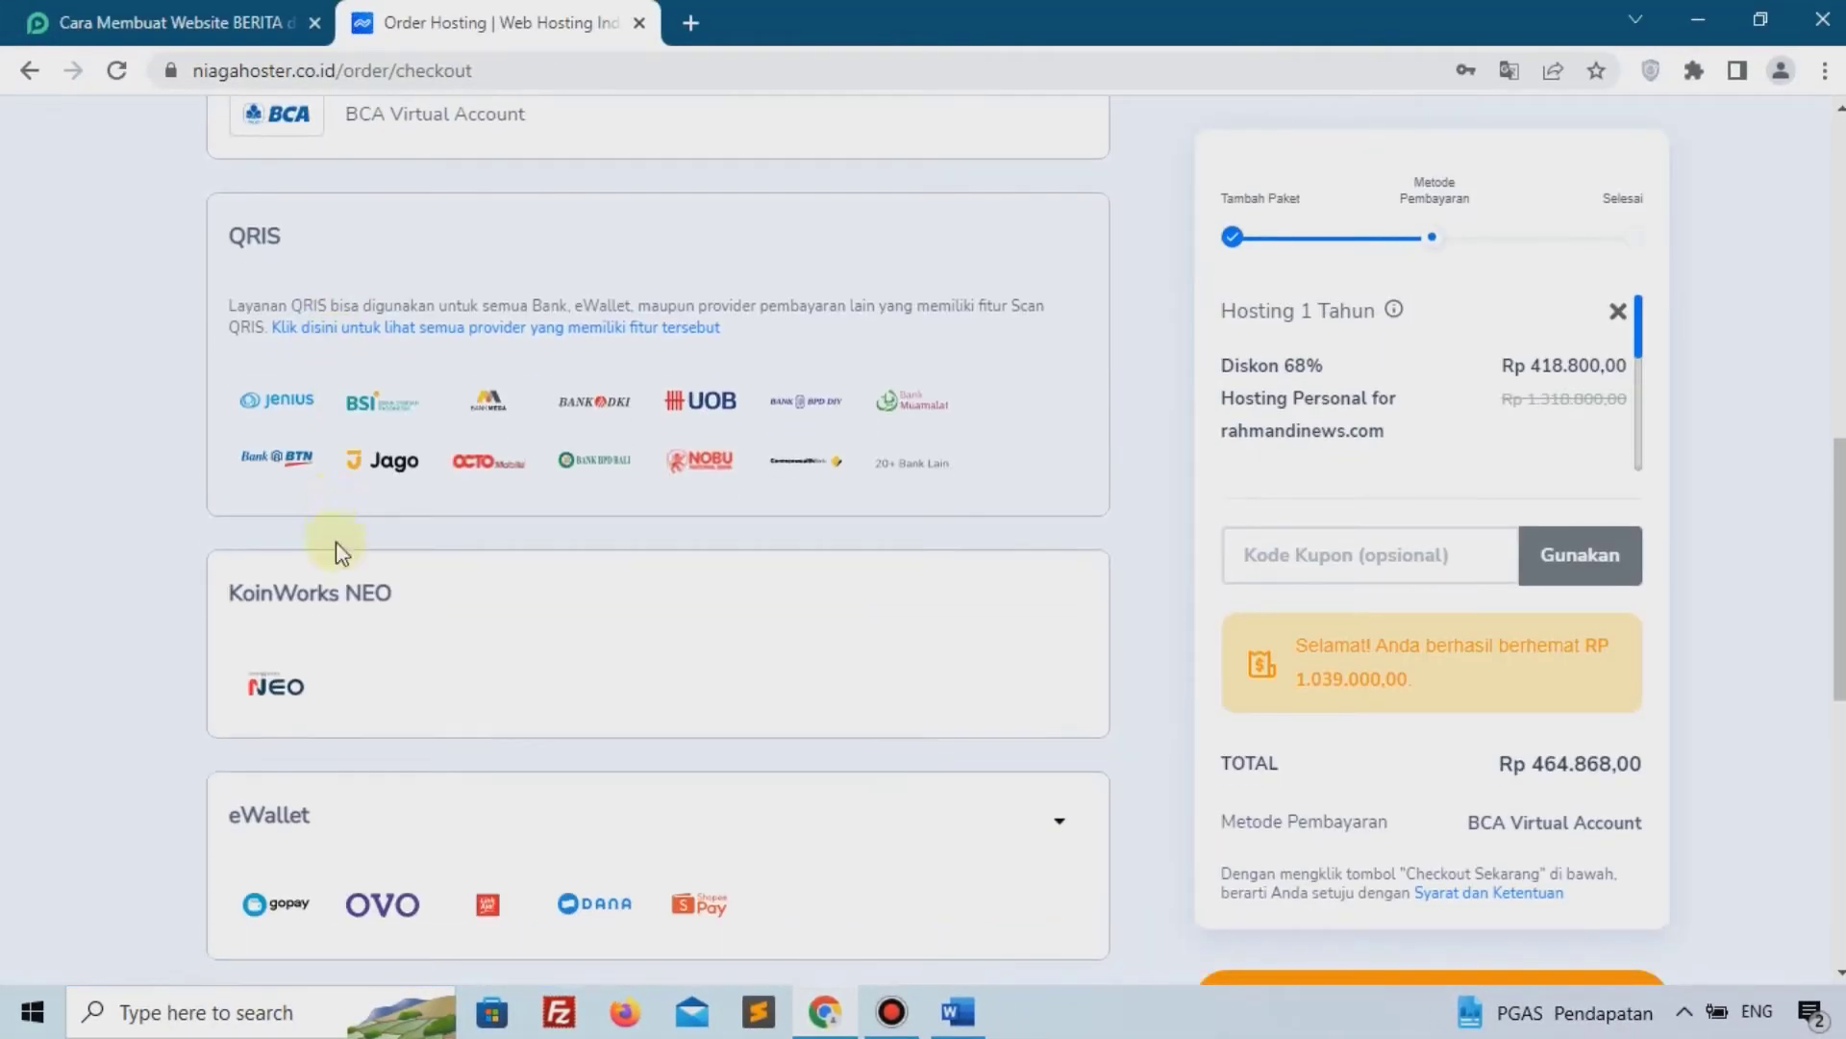
scroll(333, 623, up, 15)
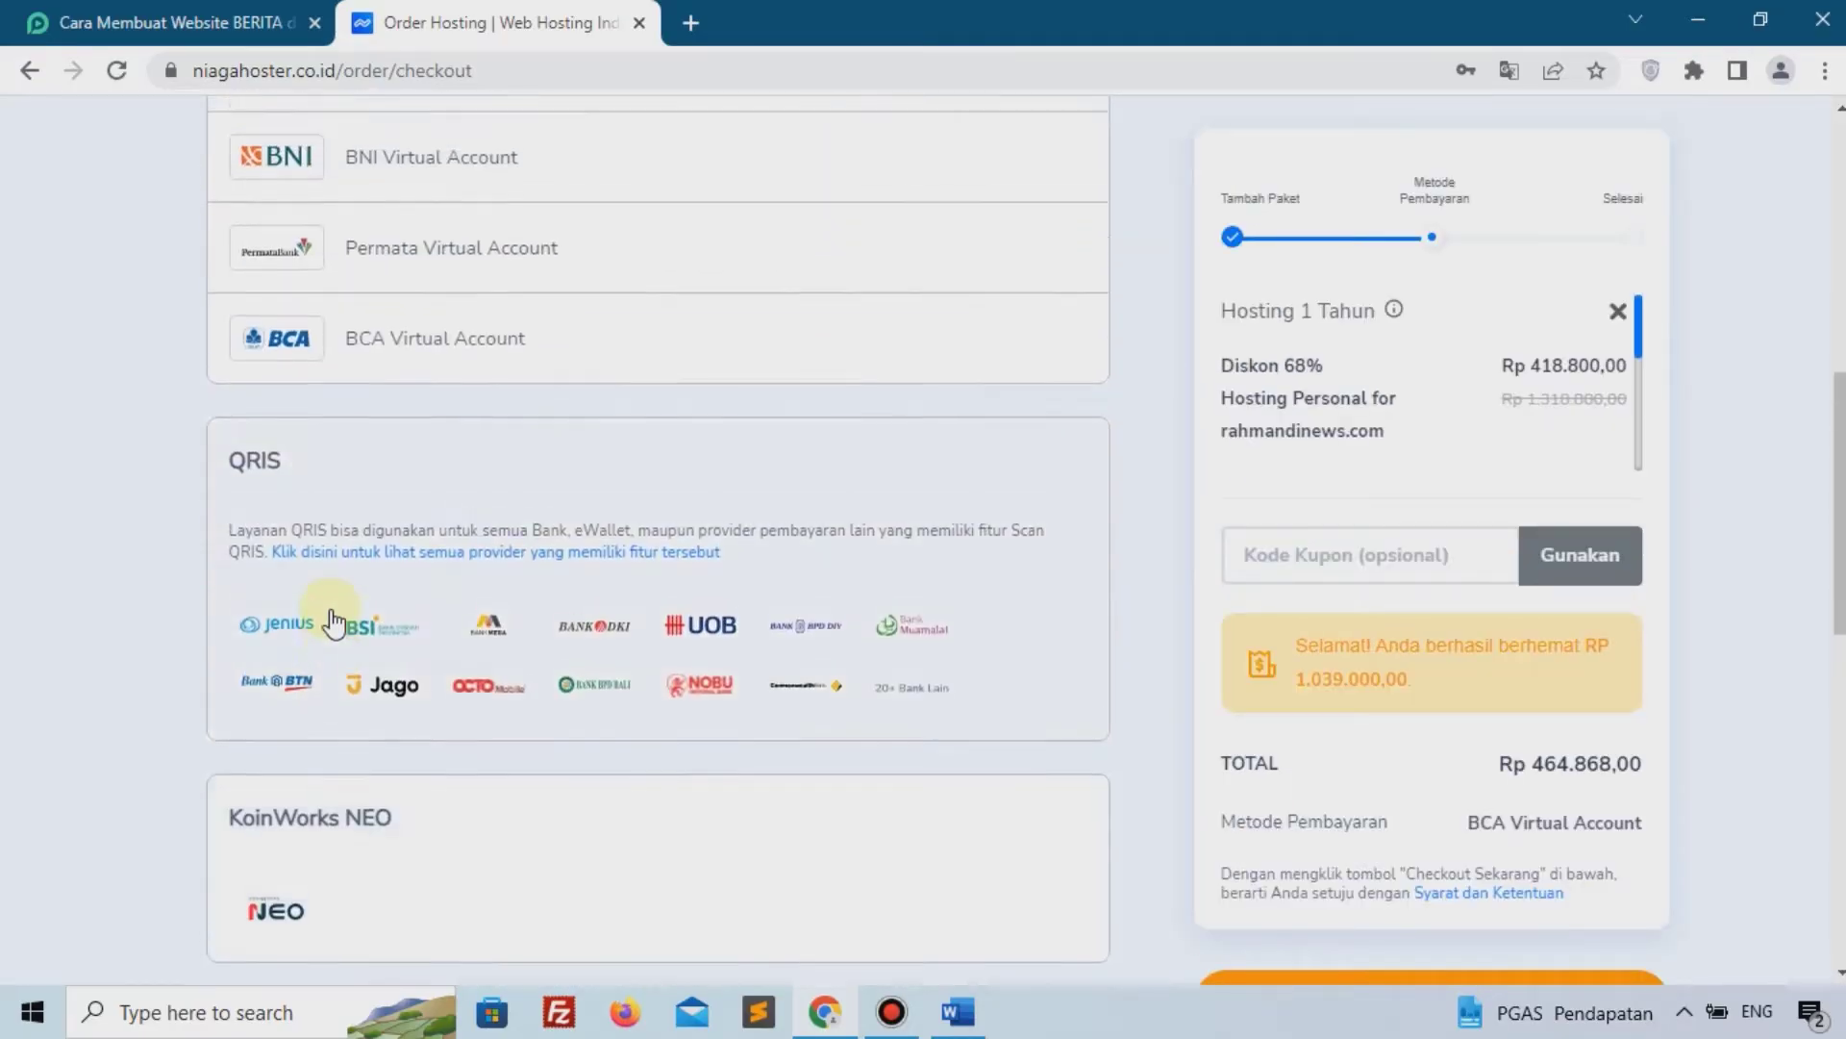
click(411, 594)
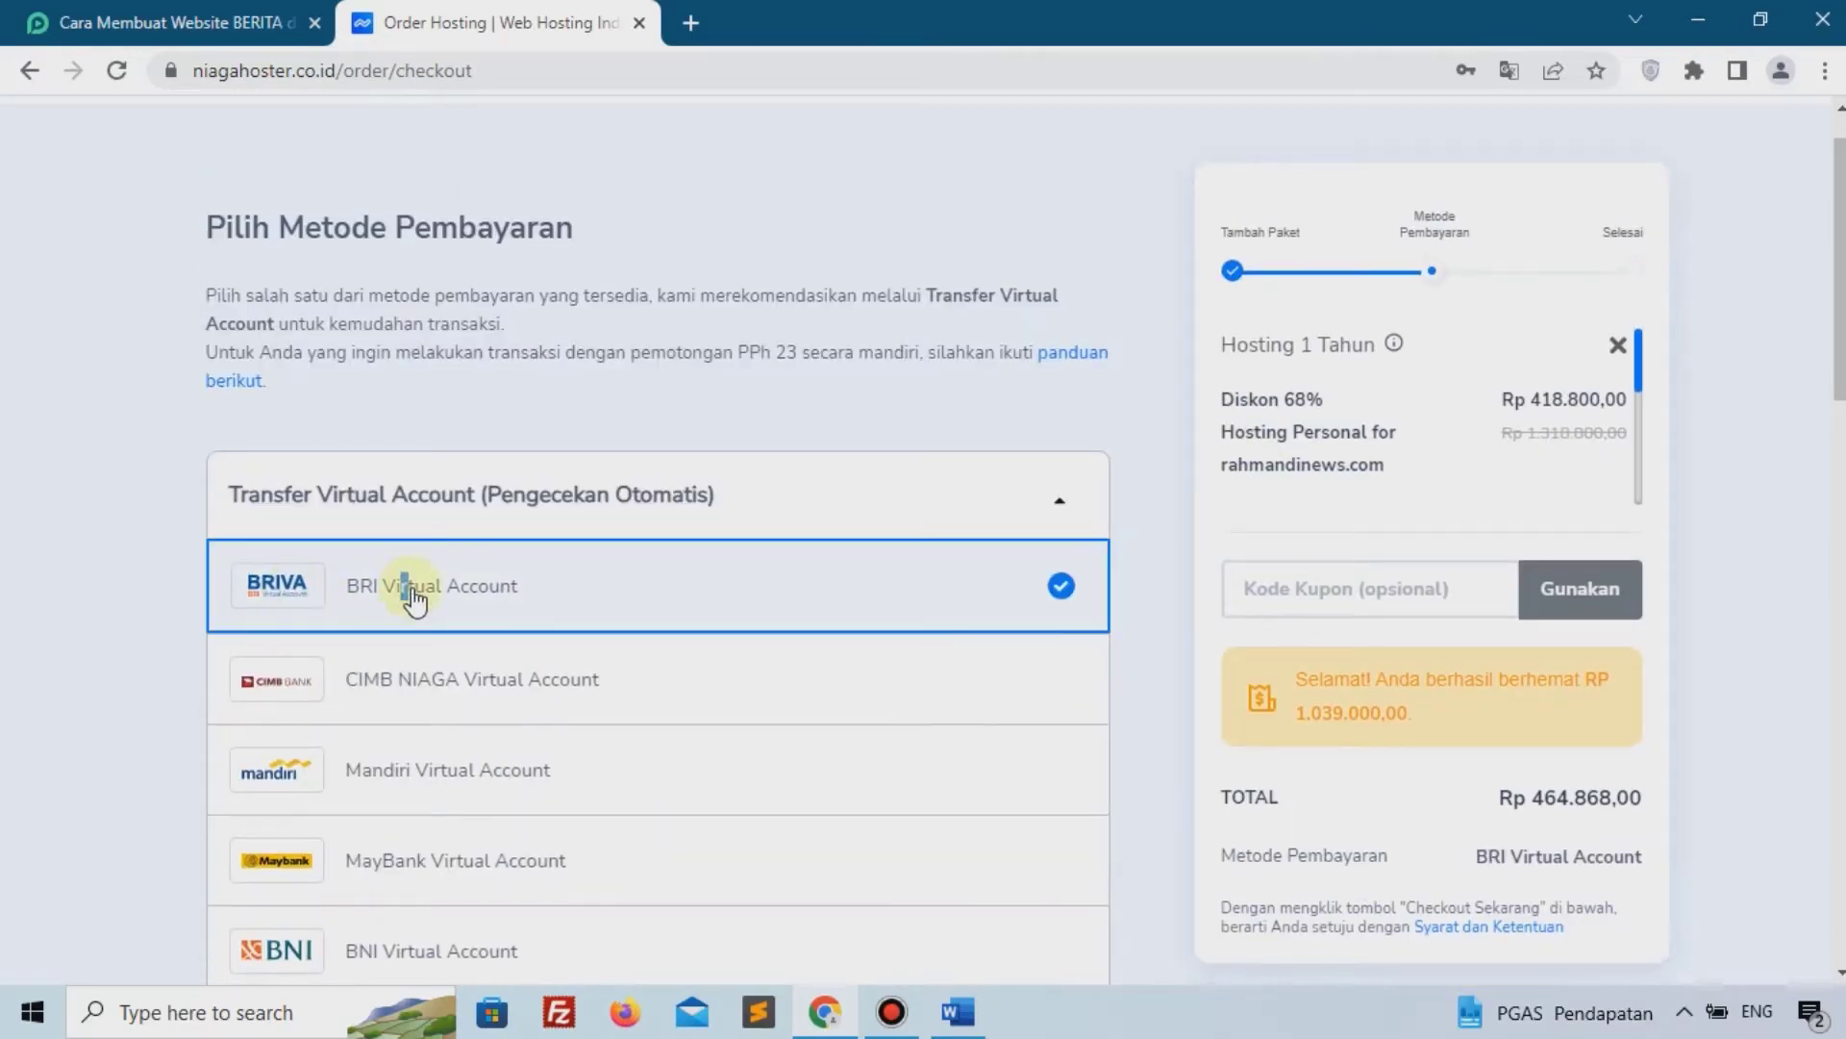
Apply the coupon code PEMOOLA to the hosting order
click(1357, 590)
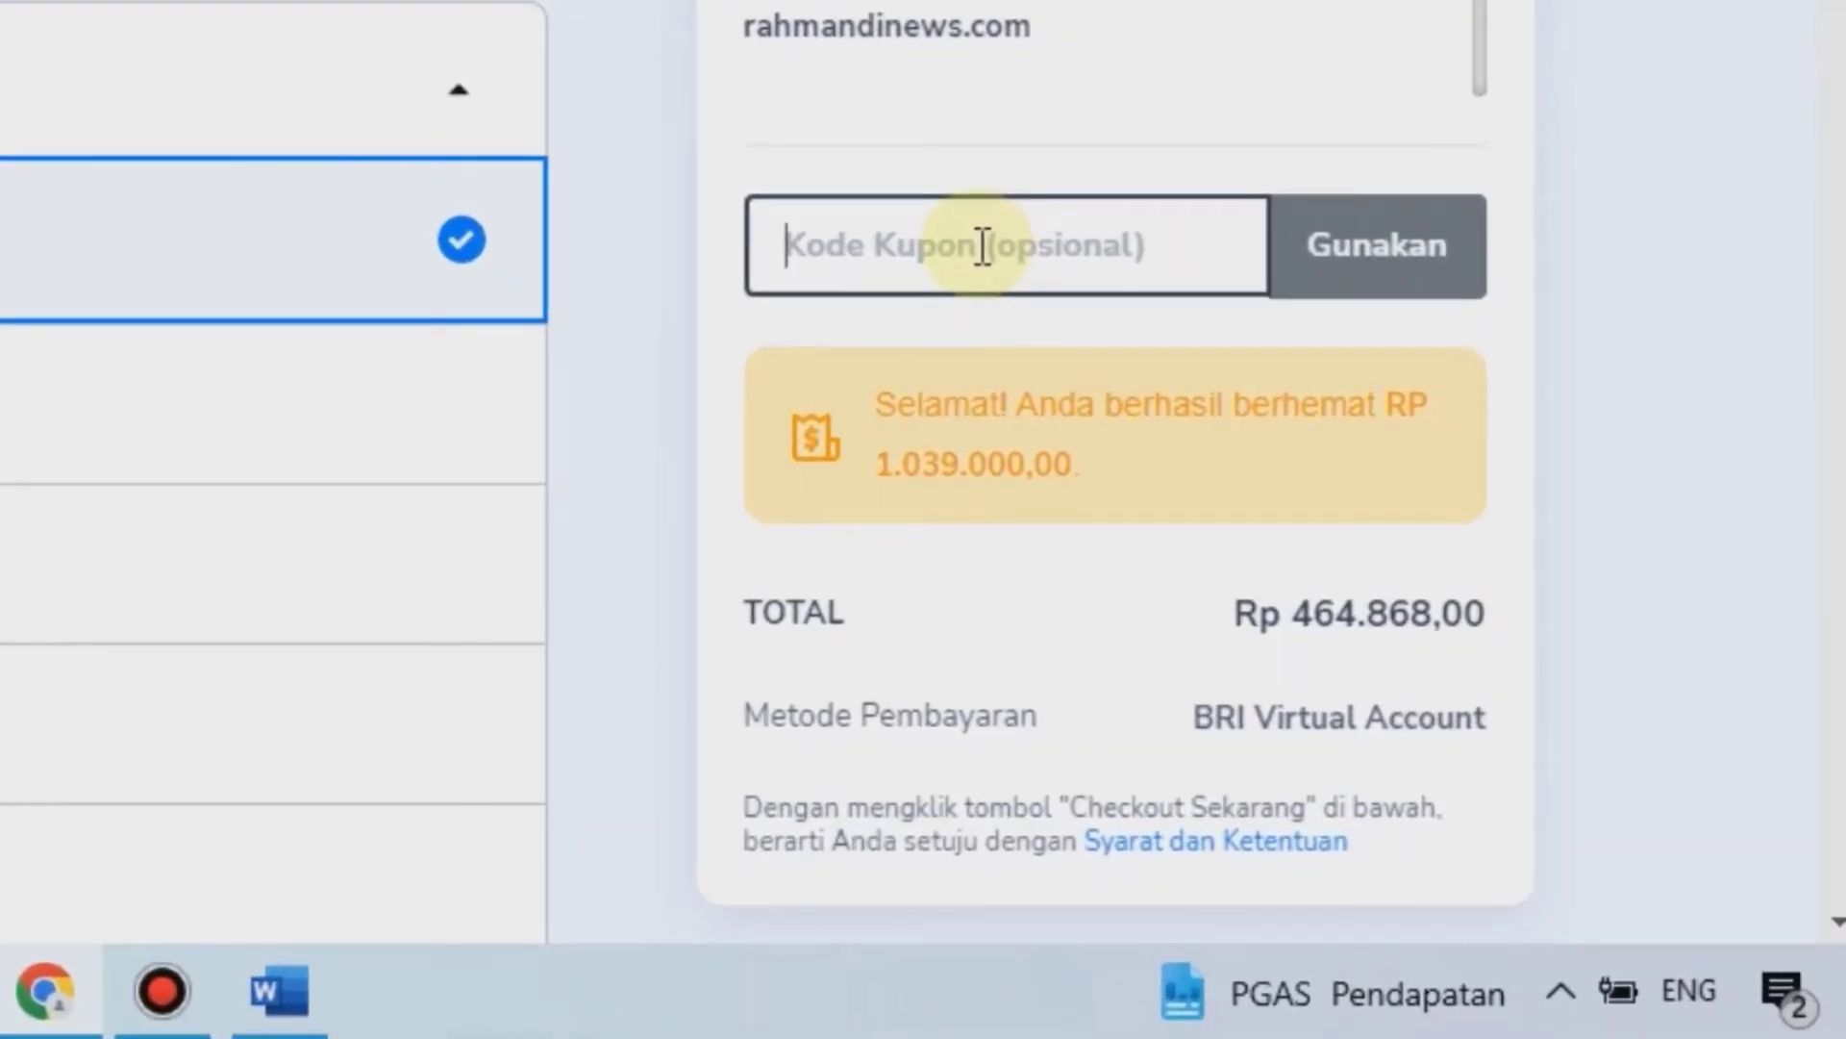
text(PEMOOLA)
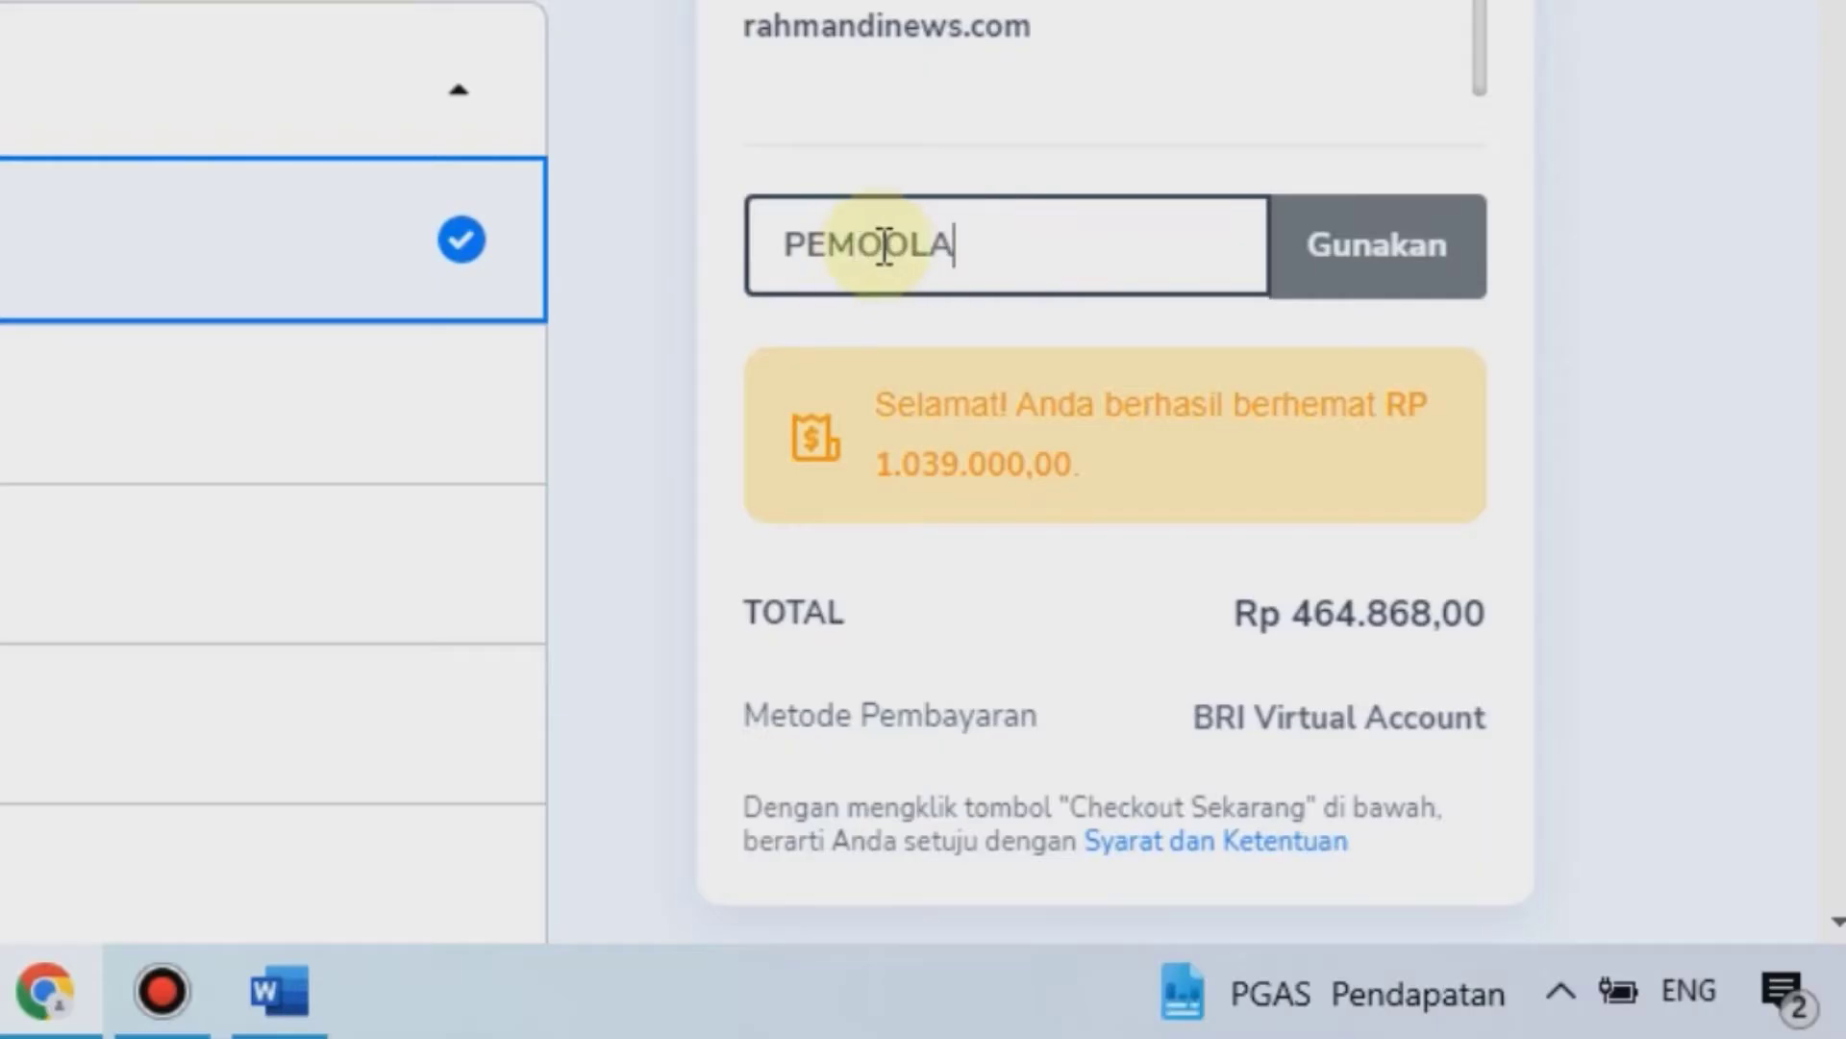
click(1356, 274)
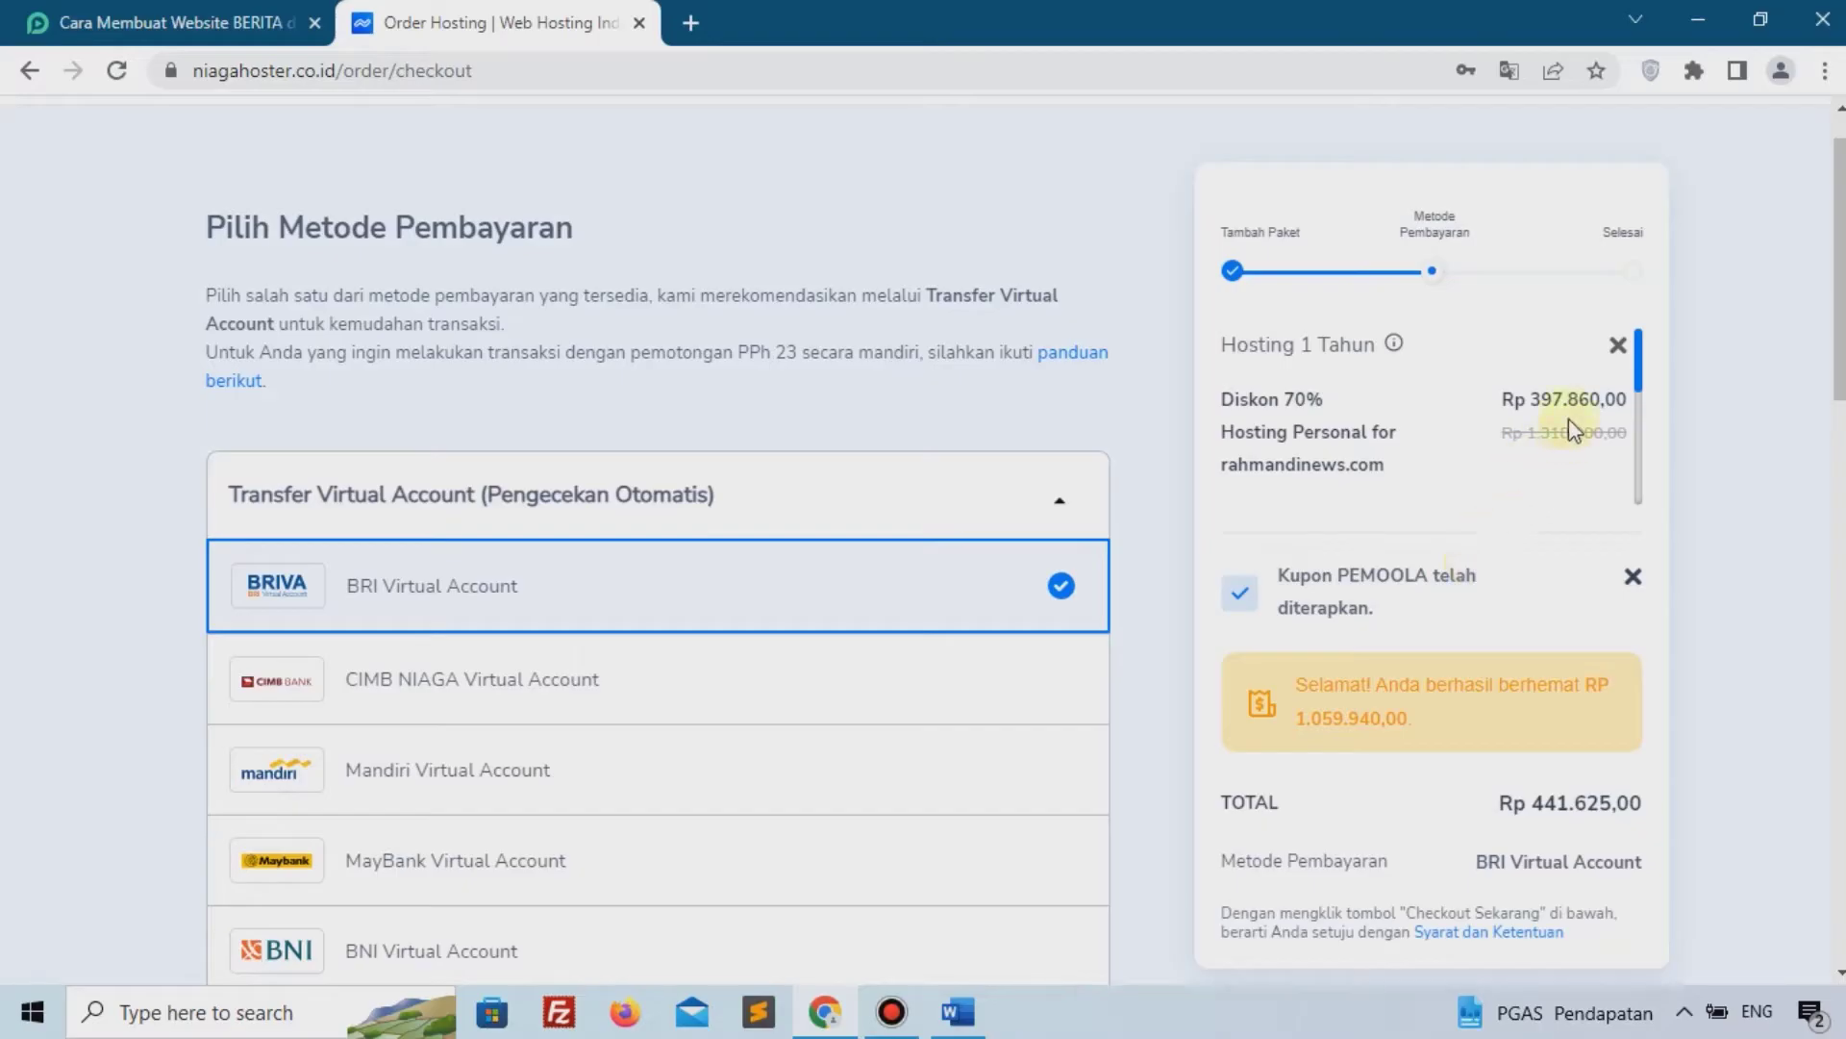
Continue the hosting order to the checkout sign-in dialog and switch it to new-account registration
scroll(1573, 418, down, 3)
scroll(1087, 692, down, 10)
scroll(1169, 728, down, 1)
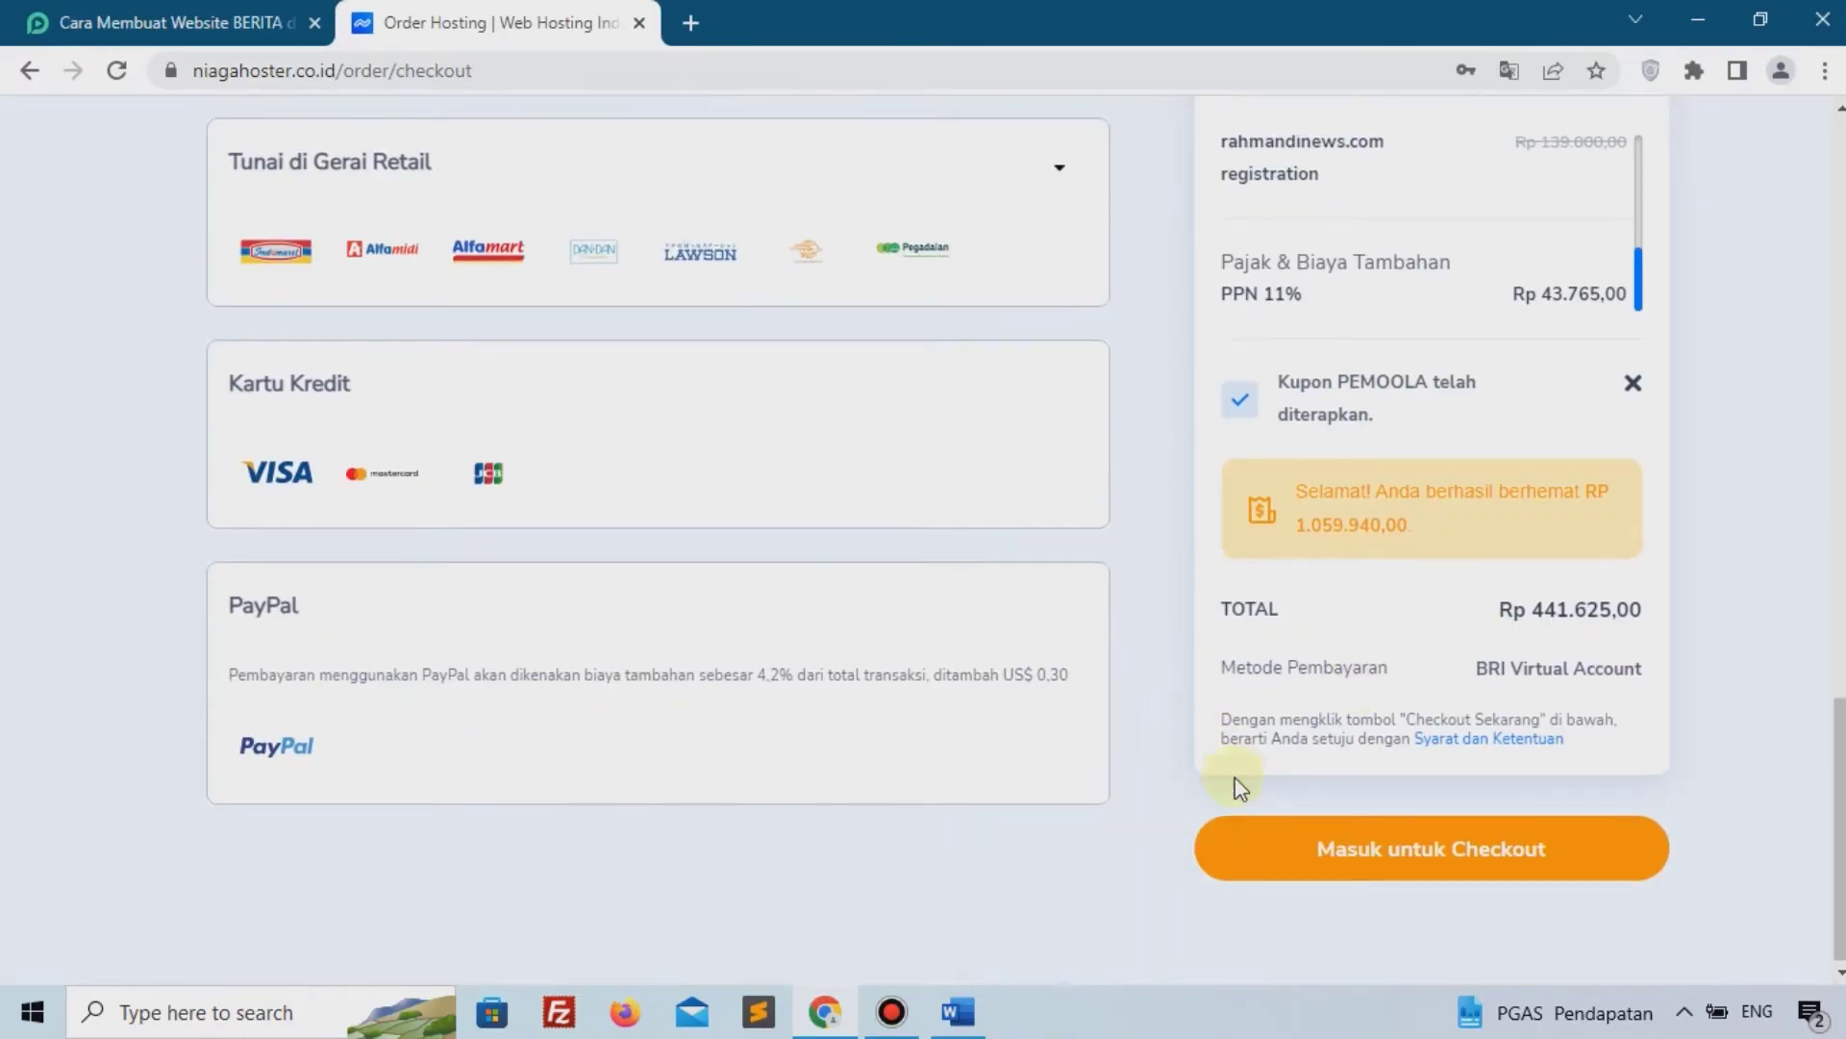
click(1383, 865)
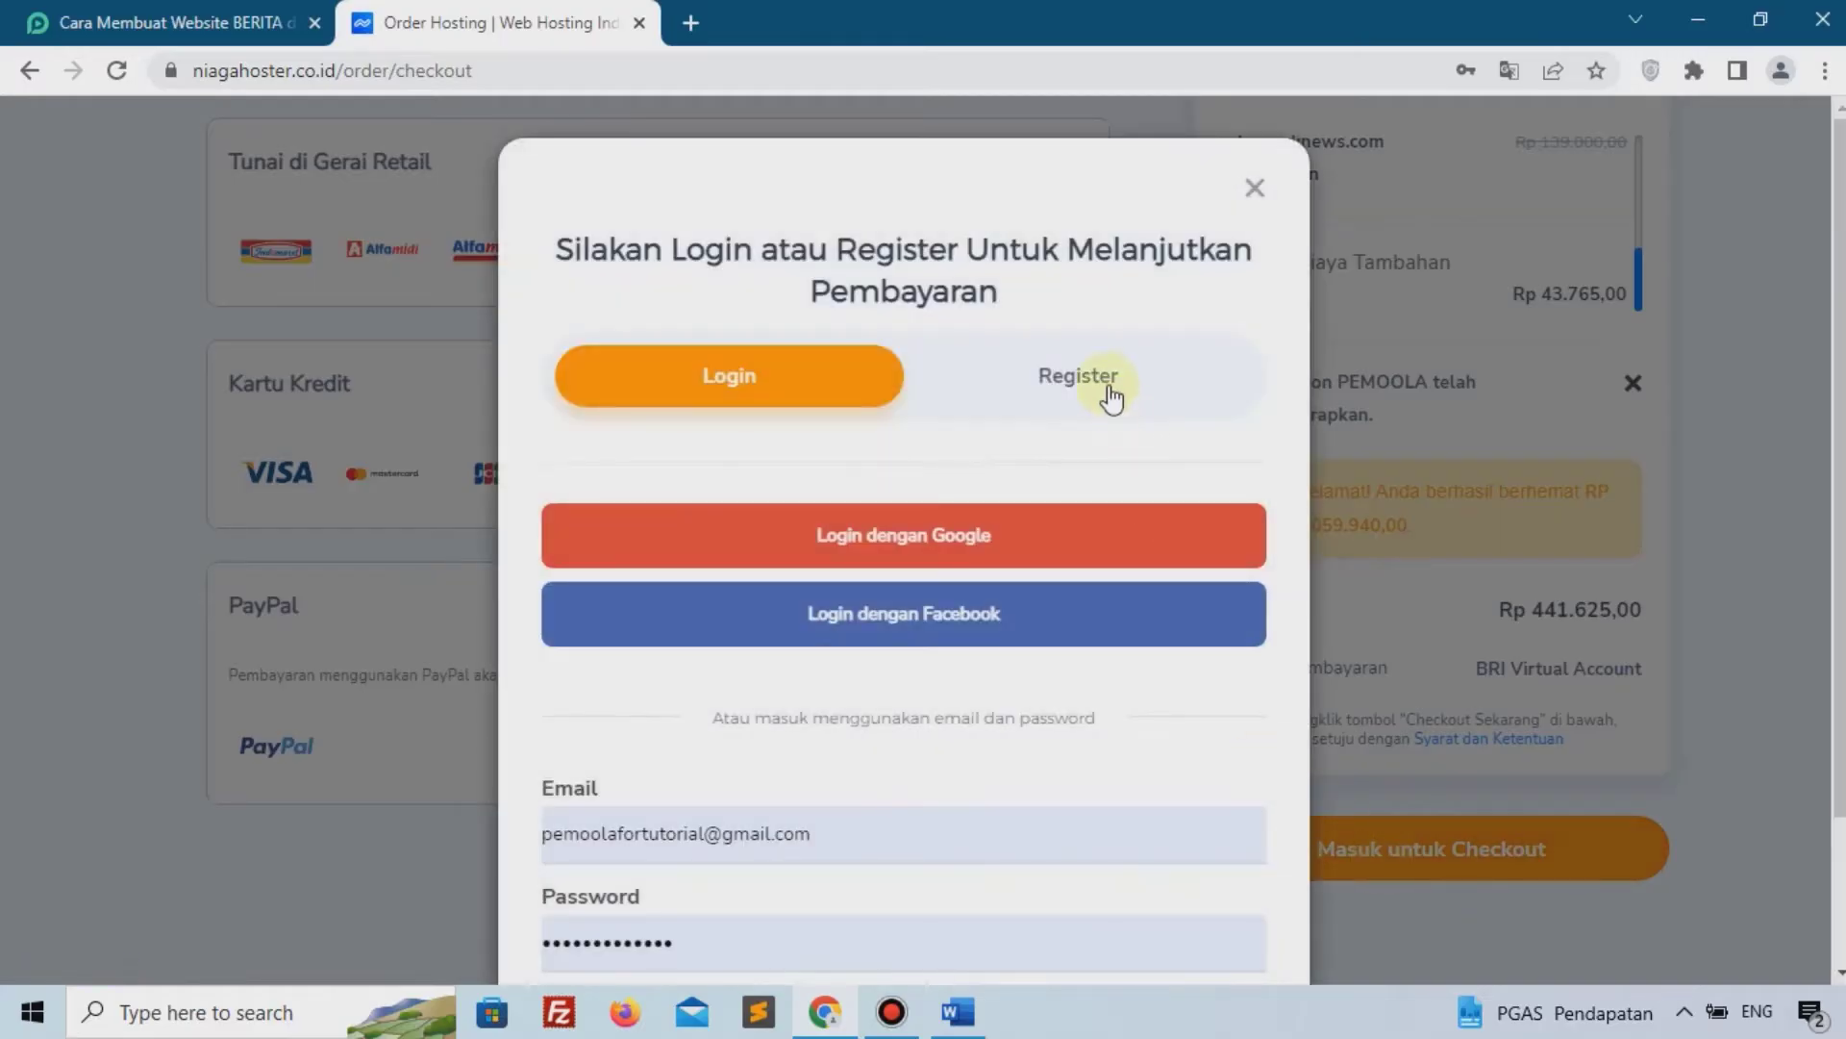
click(1111, 392)
Examine the fields required in the registration form, then close it and return to the payment method page
scroll(1106, 399, down, 1)
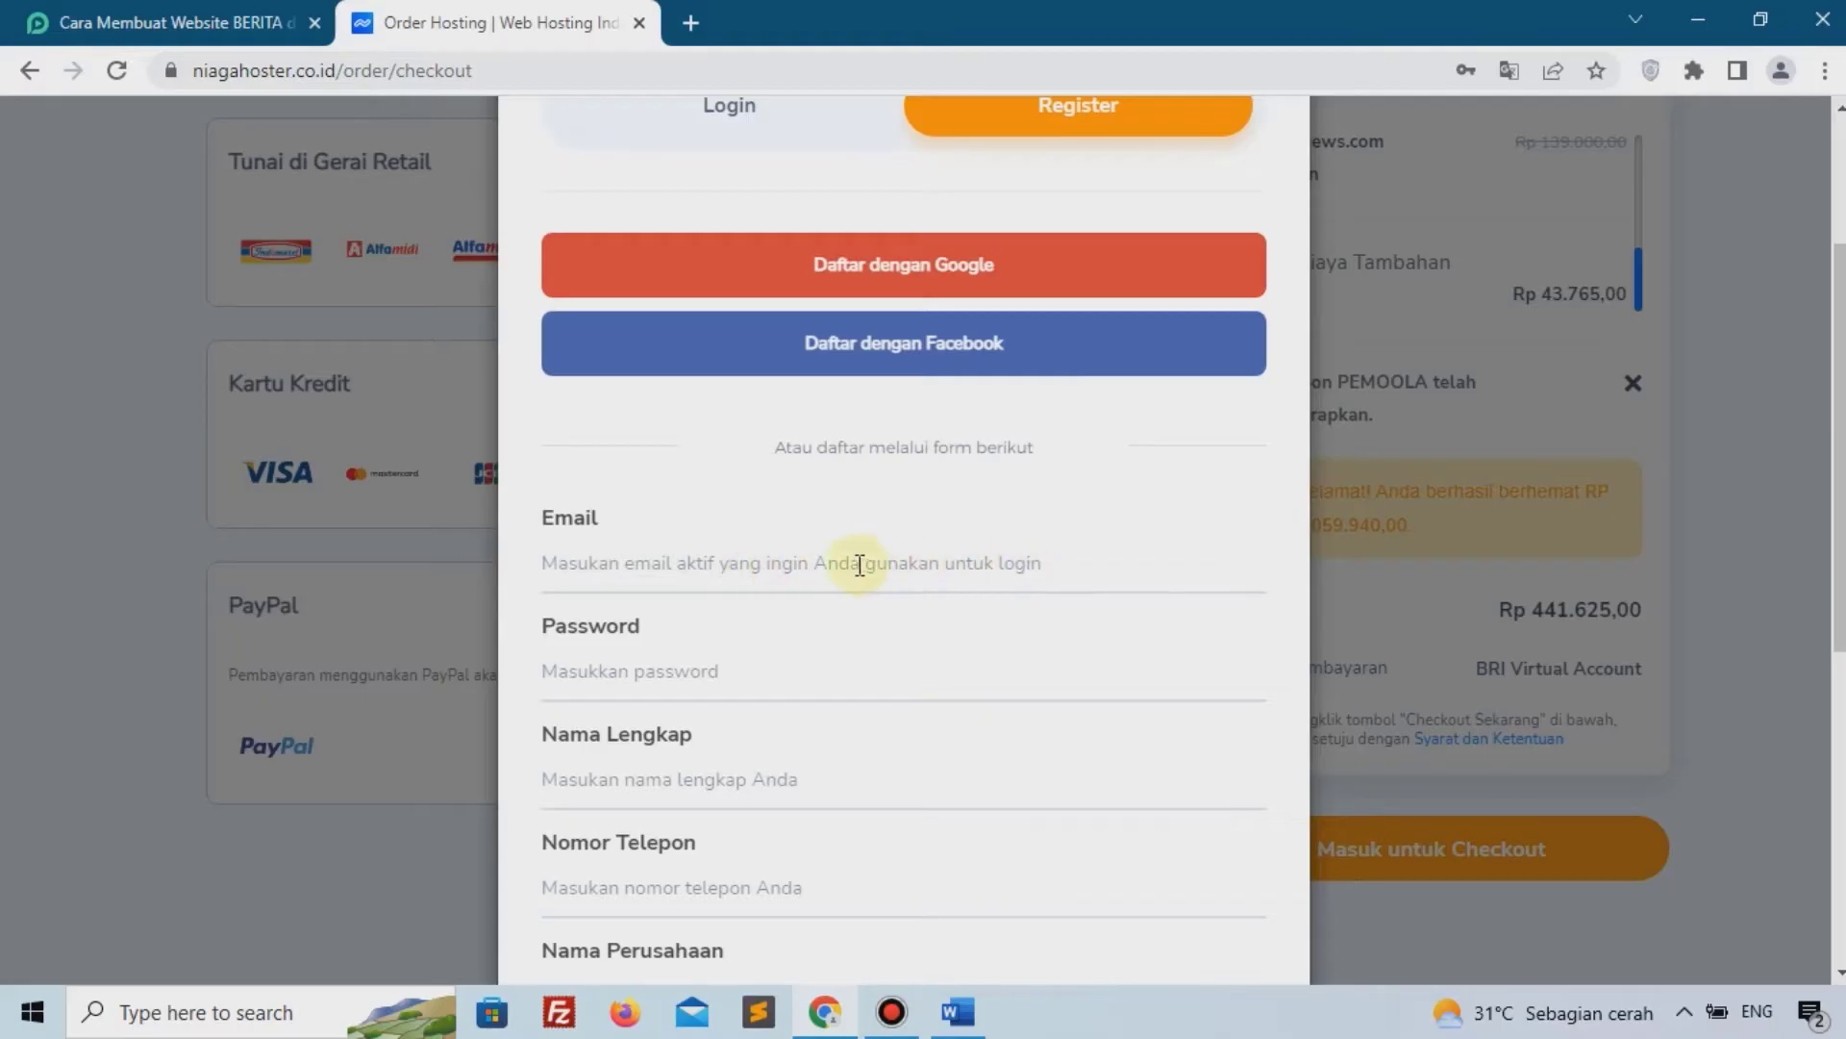
scroll(750, 673, down, 1)
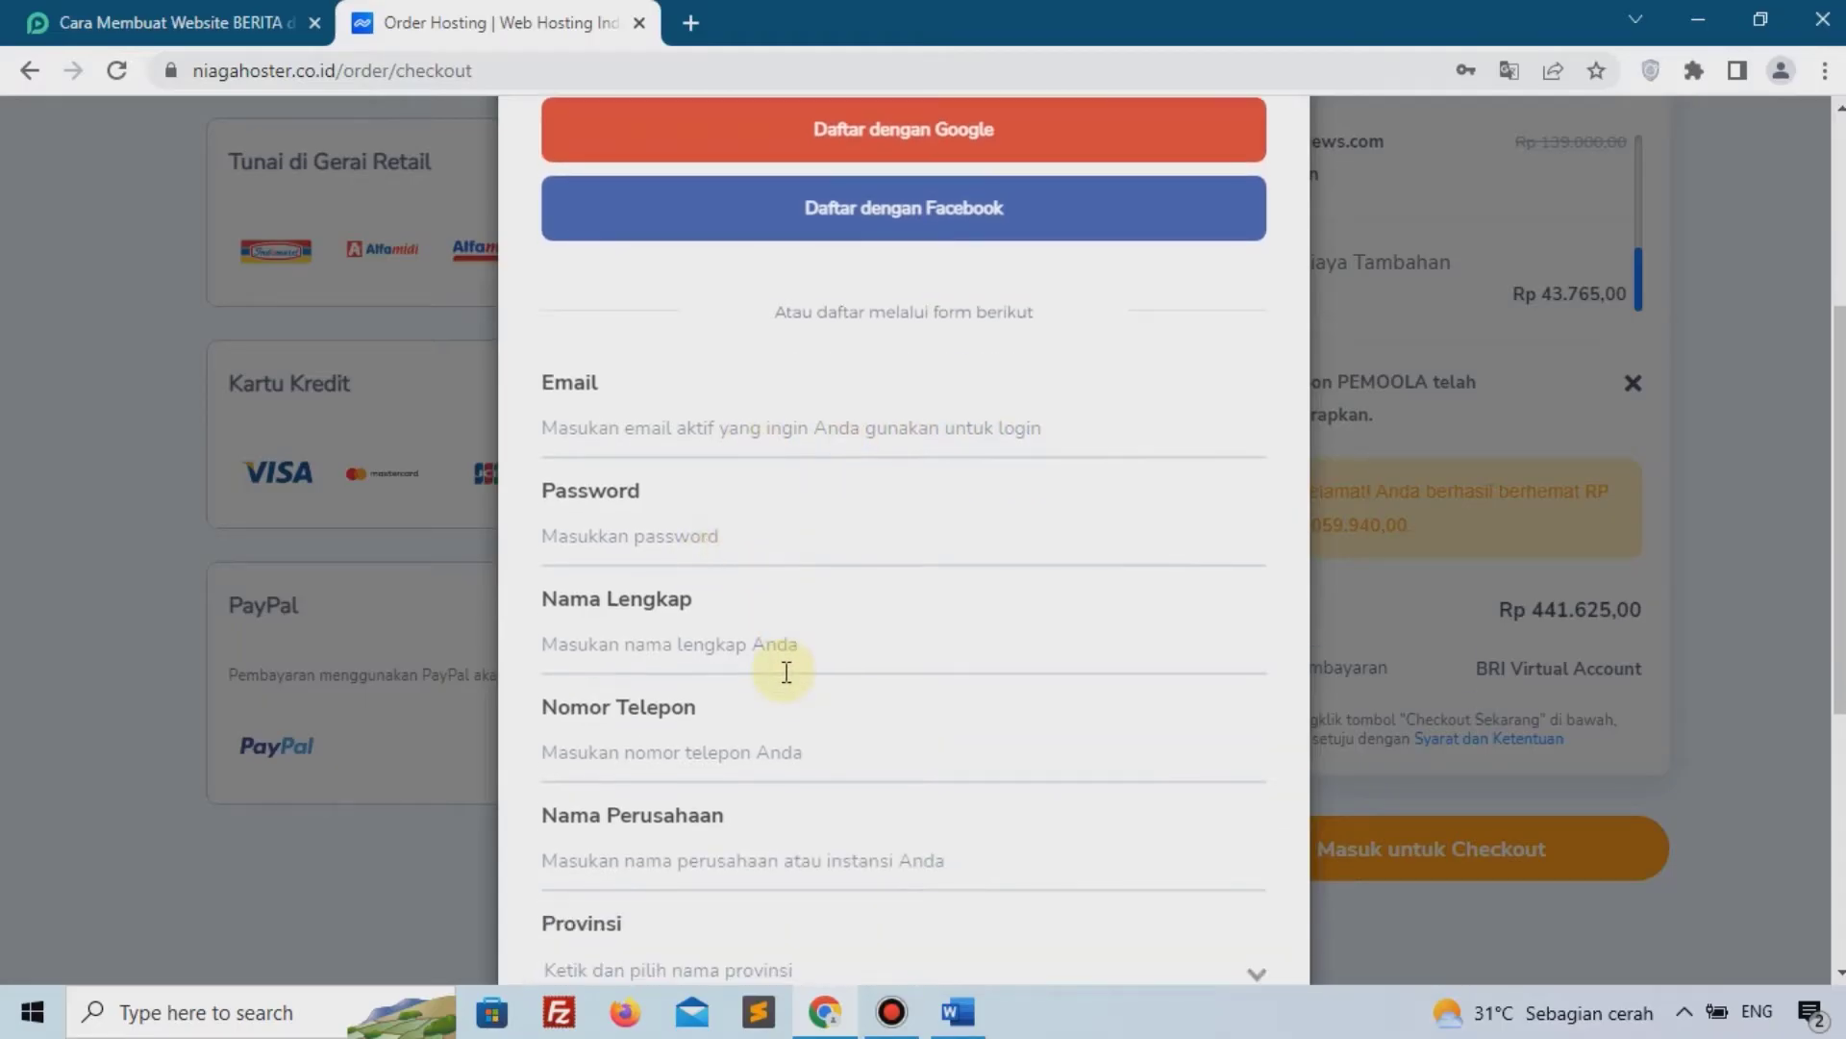
scroll(895, 627, down, 4)
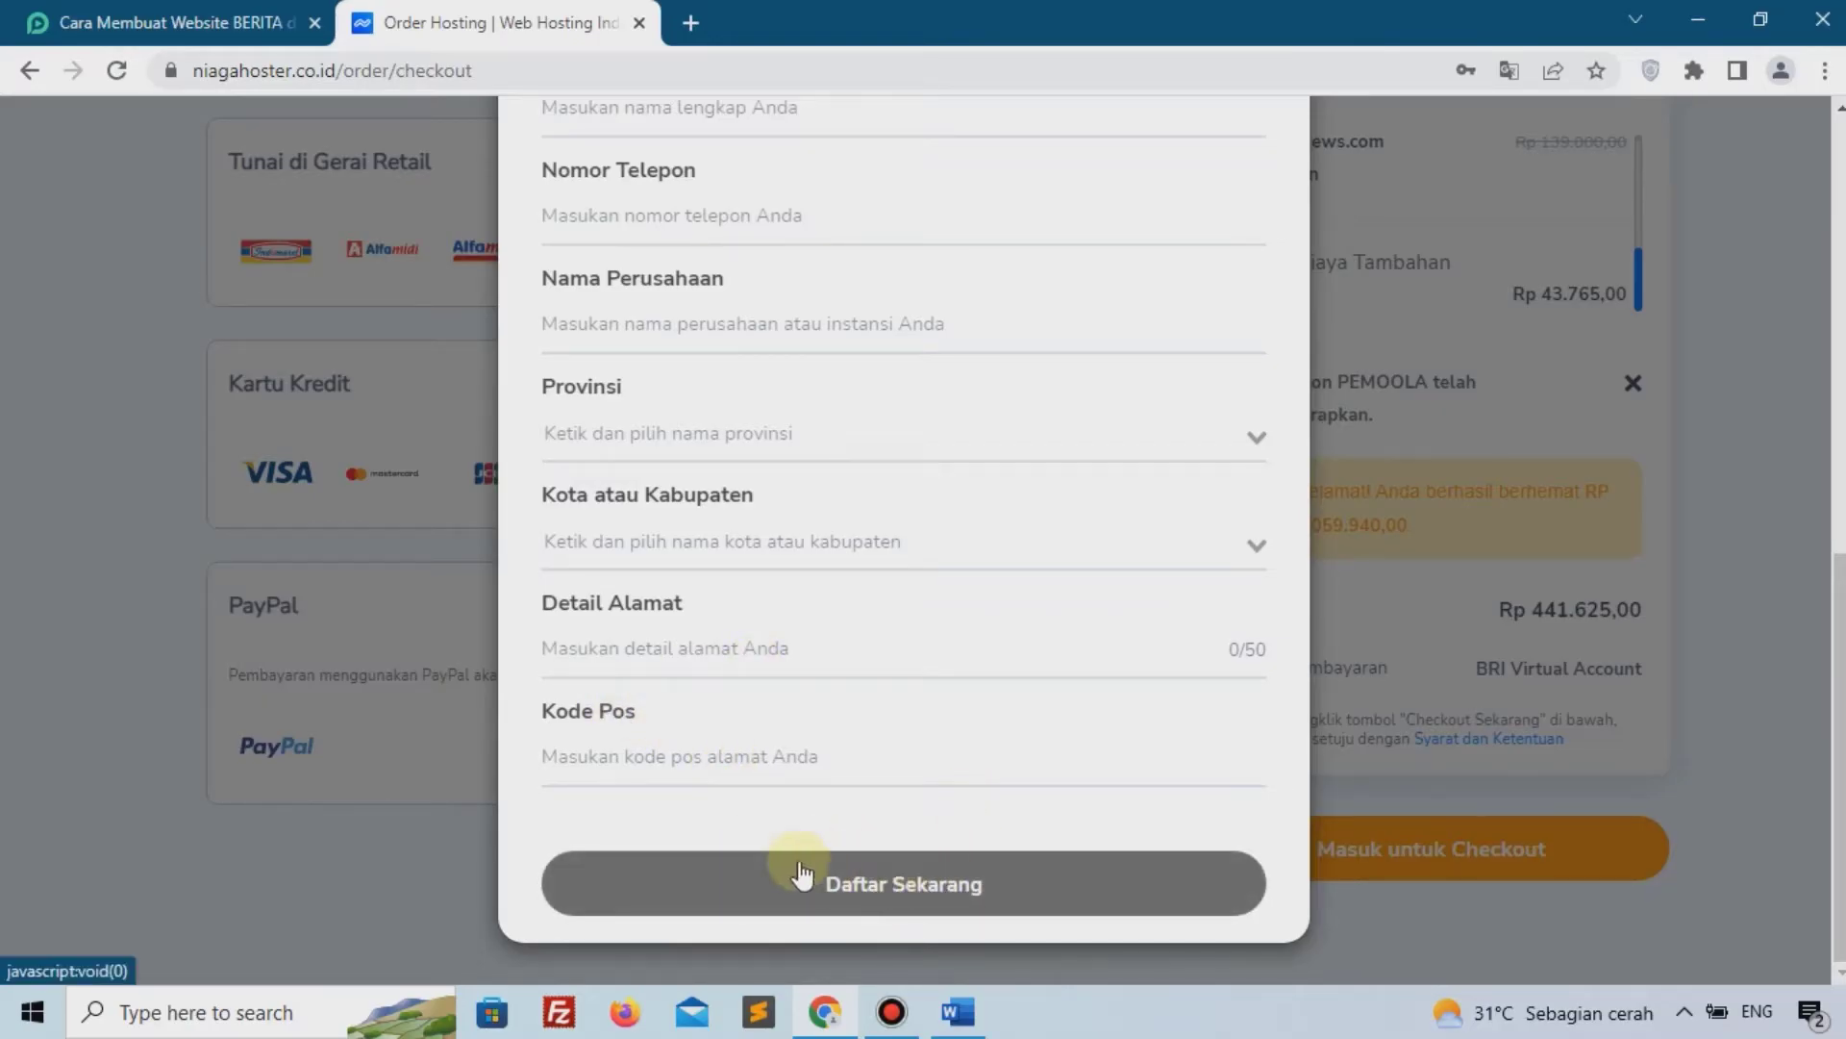
scroll(948, 651, up, 10)
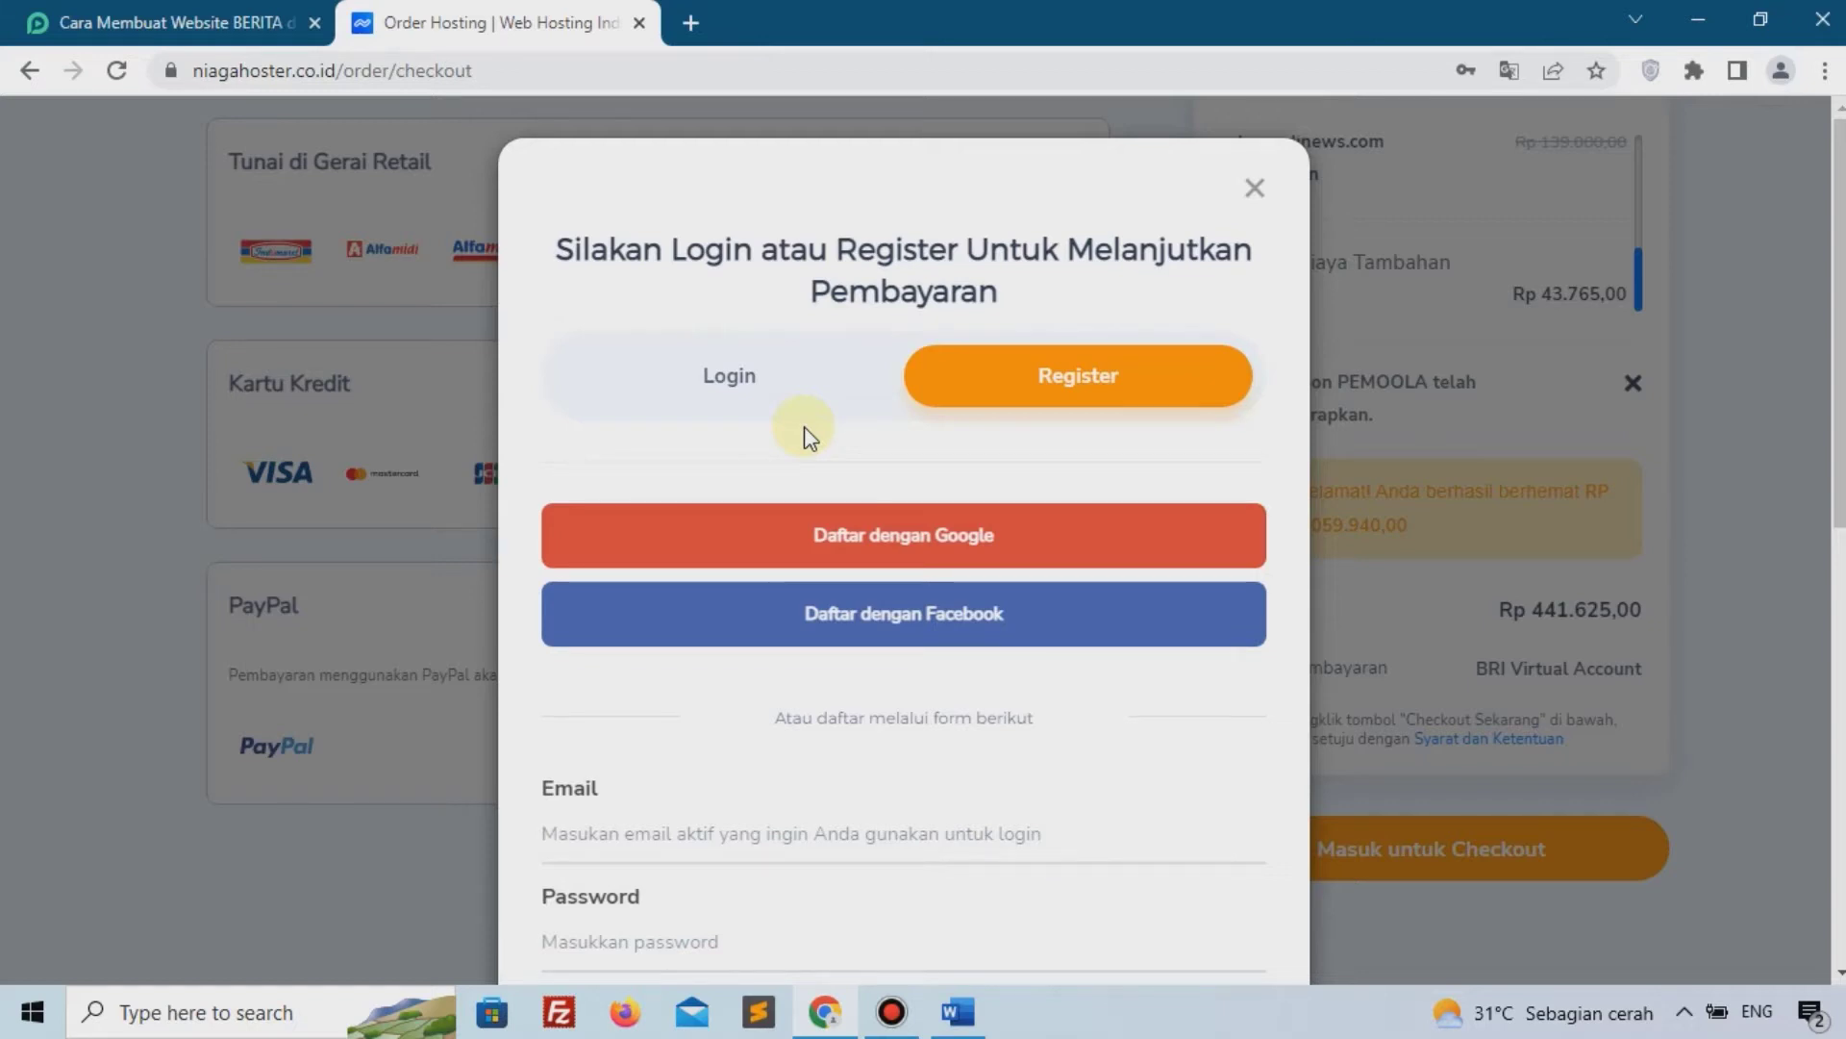
scroll(803, 429, down, 10)
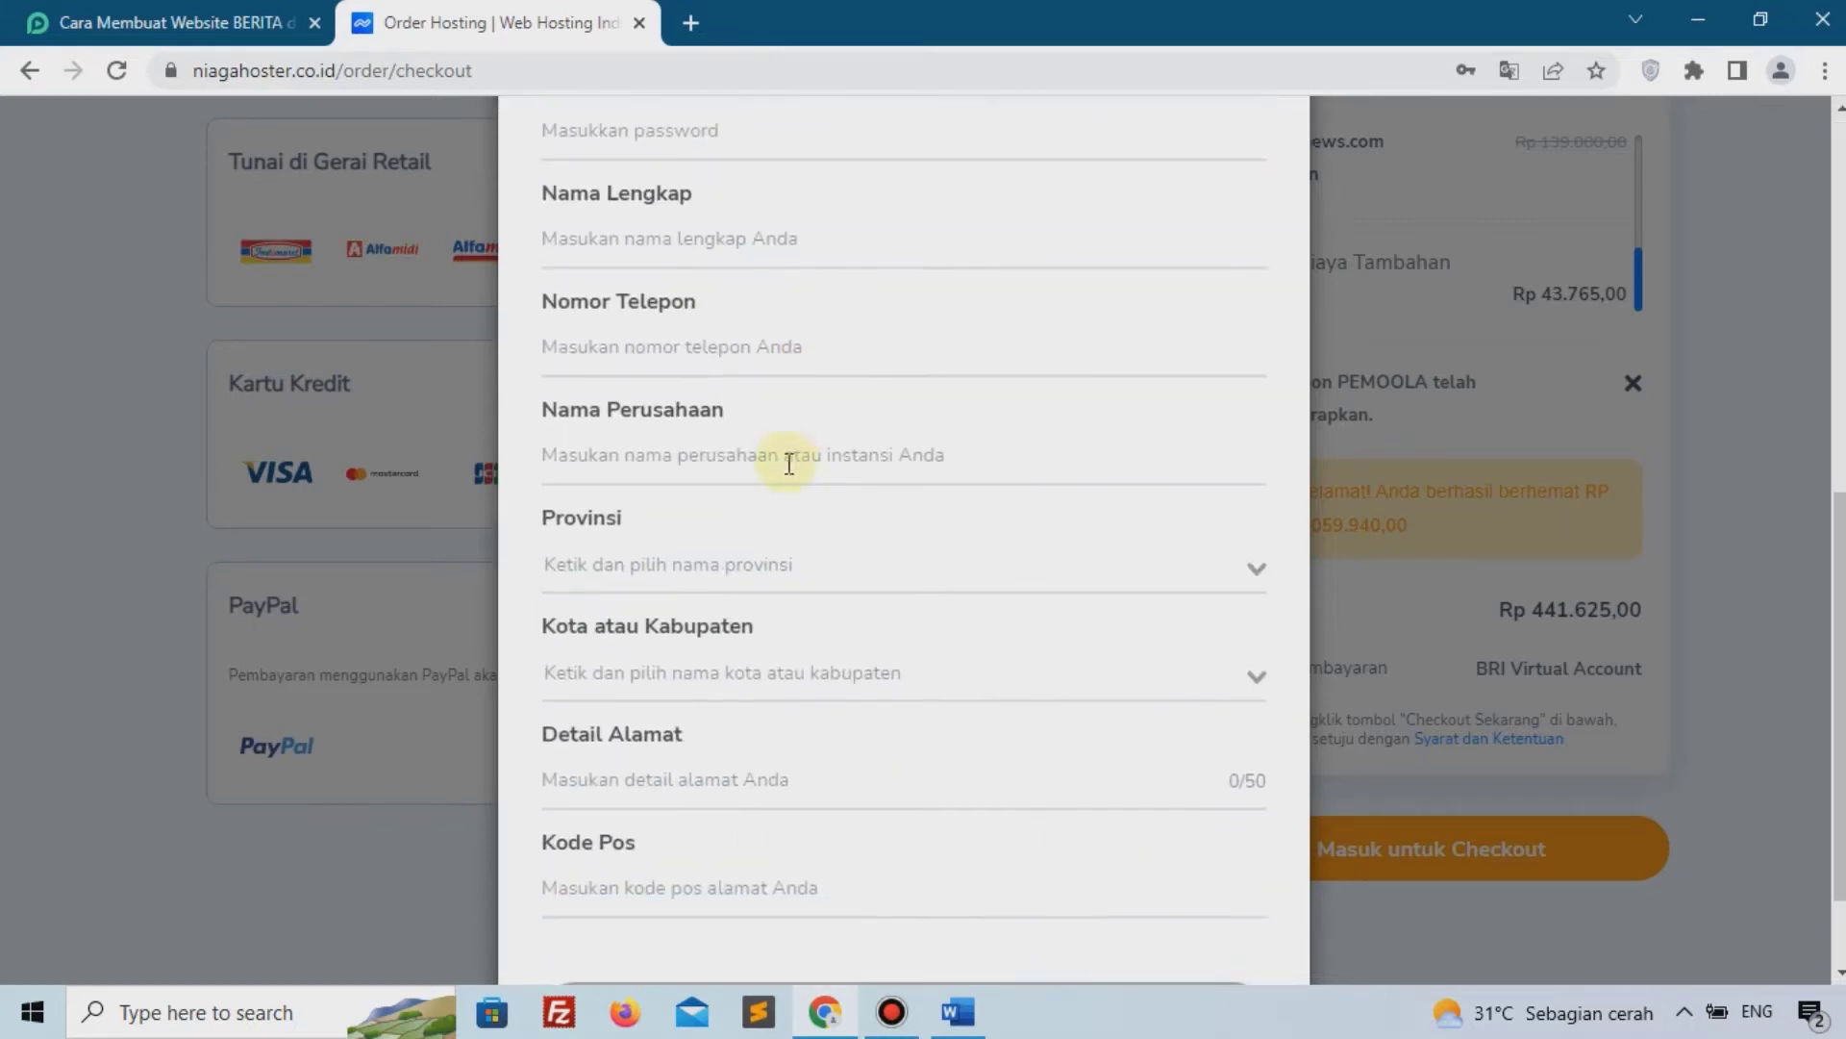
scroll(825, 597, up, 10)
click(1253, 187)
scroll(942, 378, up, 15)
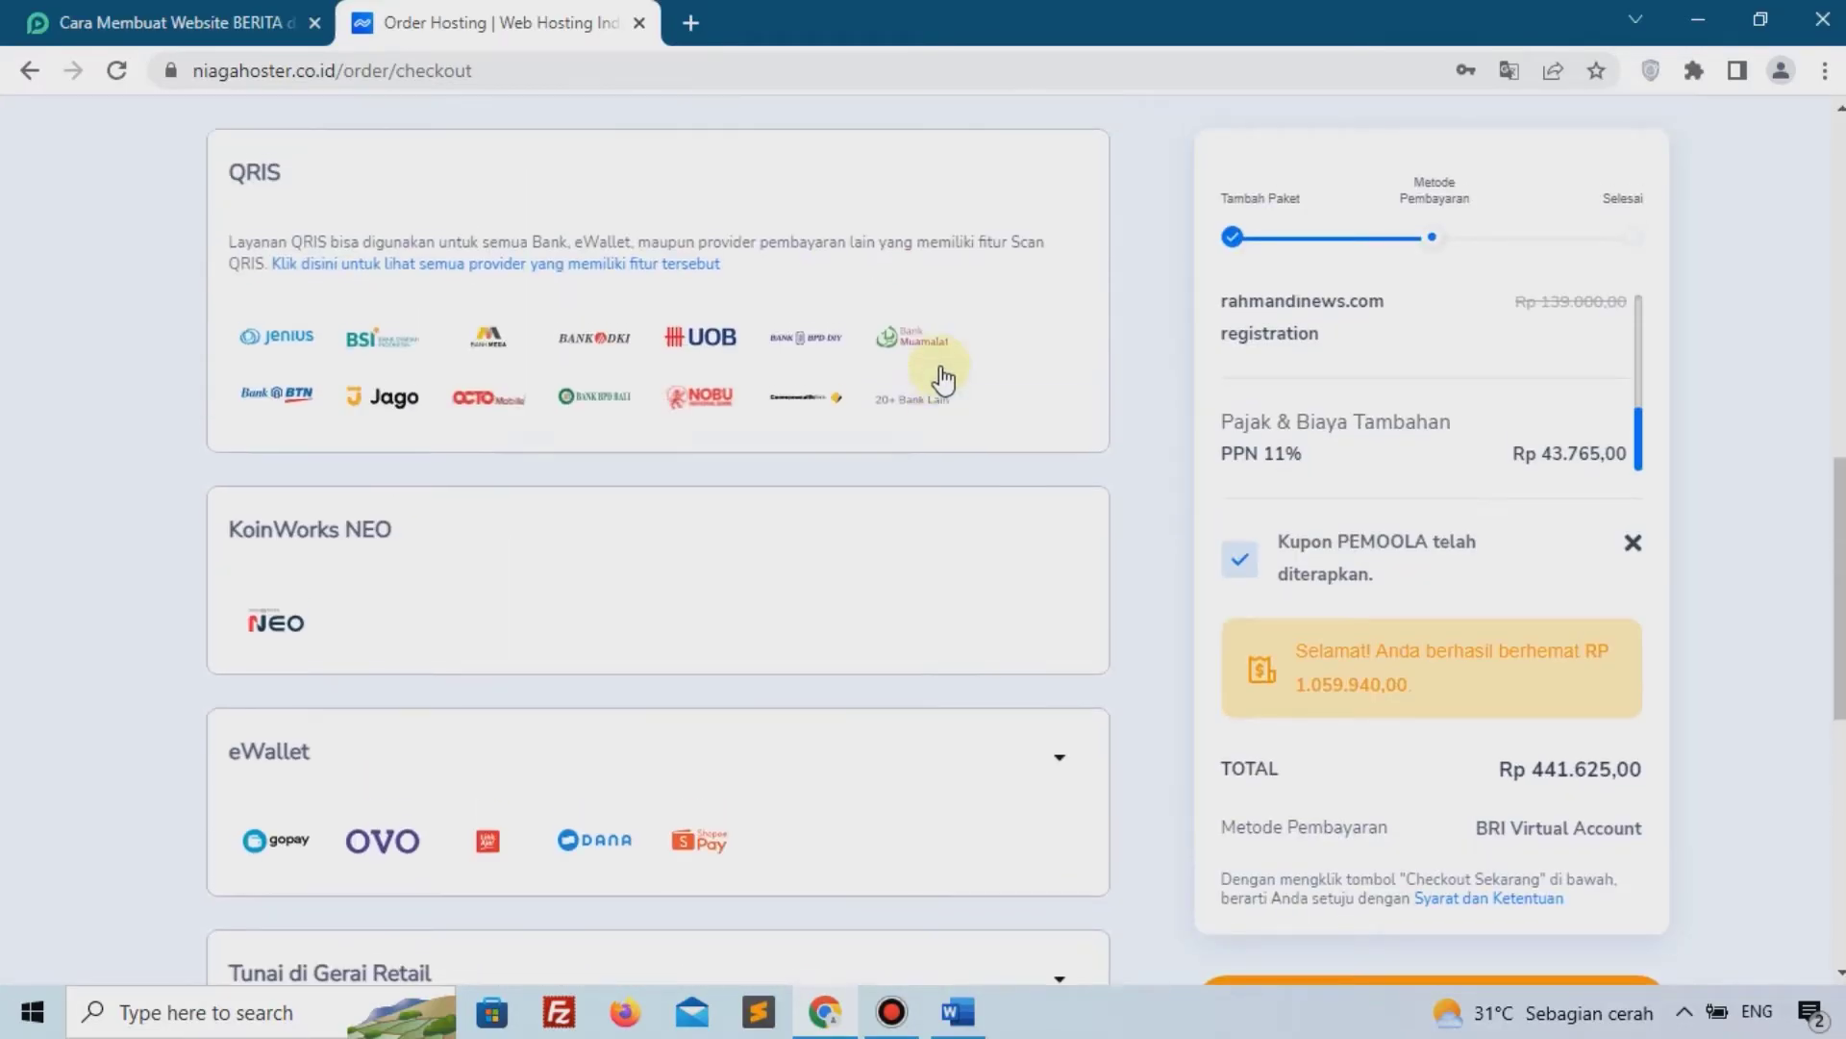
scroll(943, 378, up, 5)
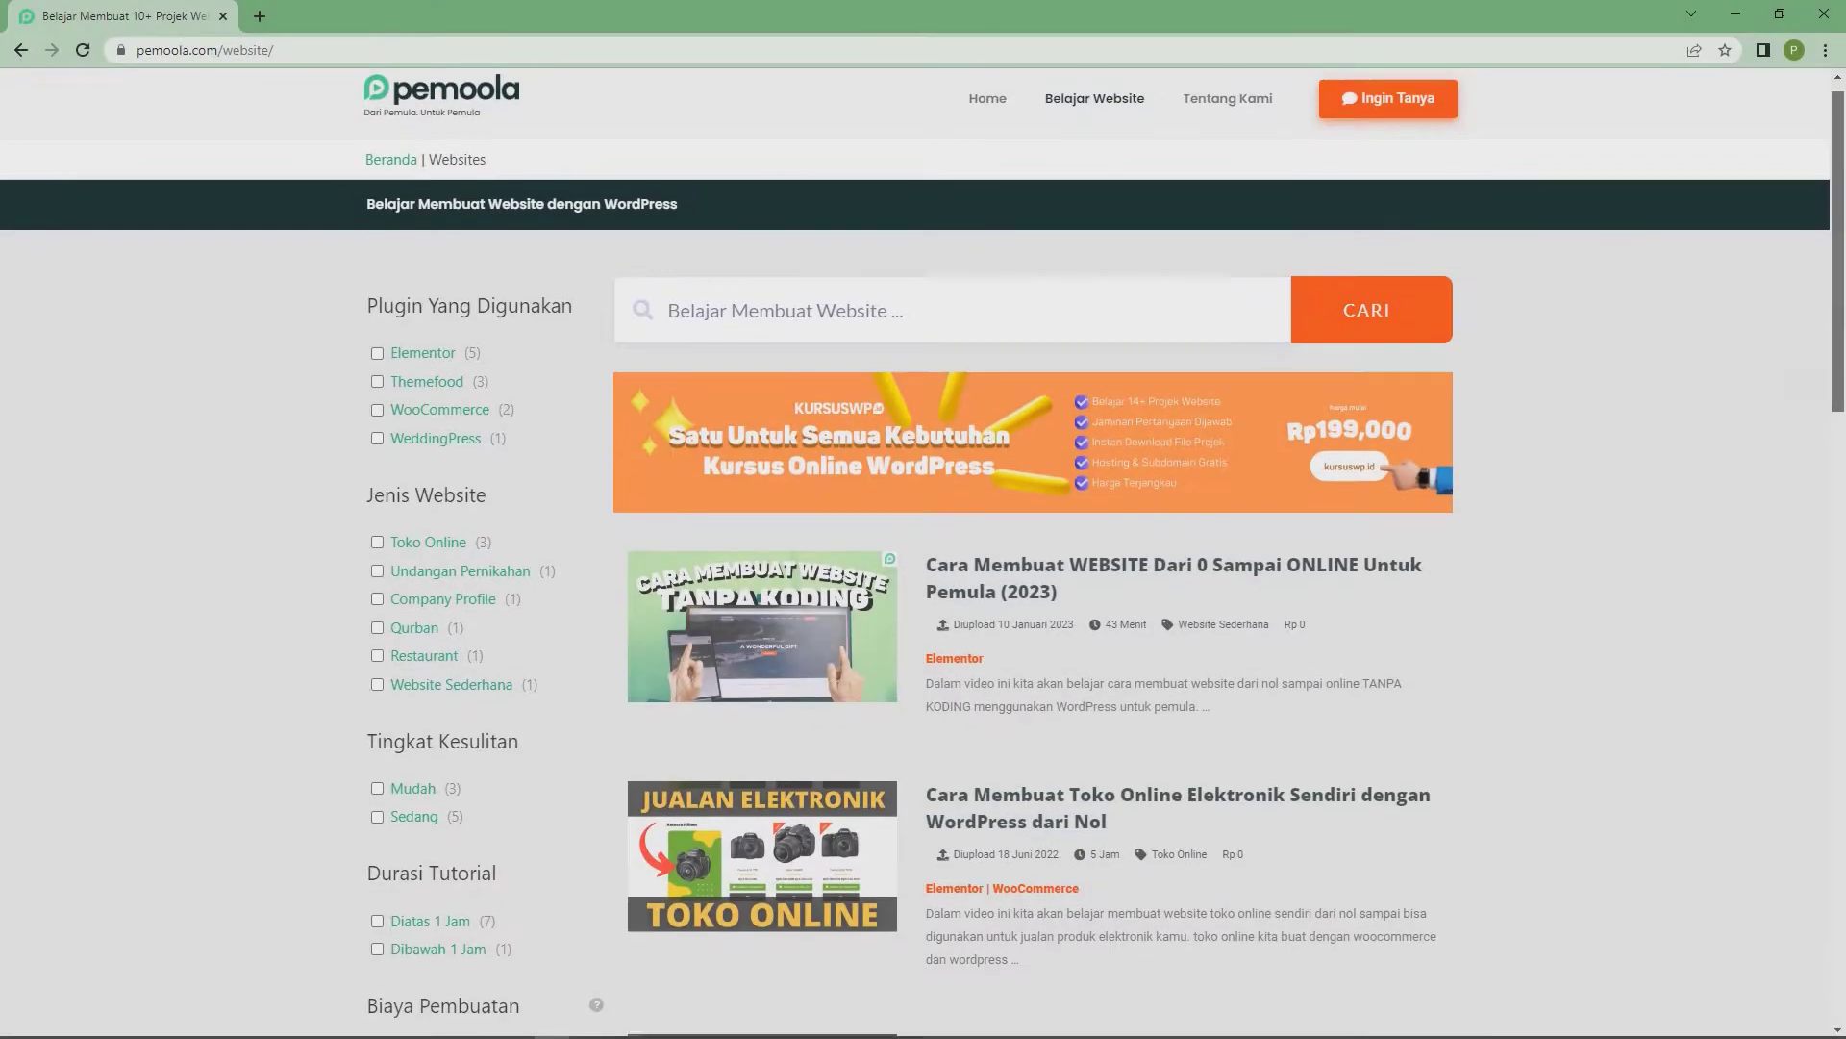
Browse the WordPress tutorials on the Pemoola website and filter them by the Toko Online website type
scroll(924, 577, down, 1)
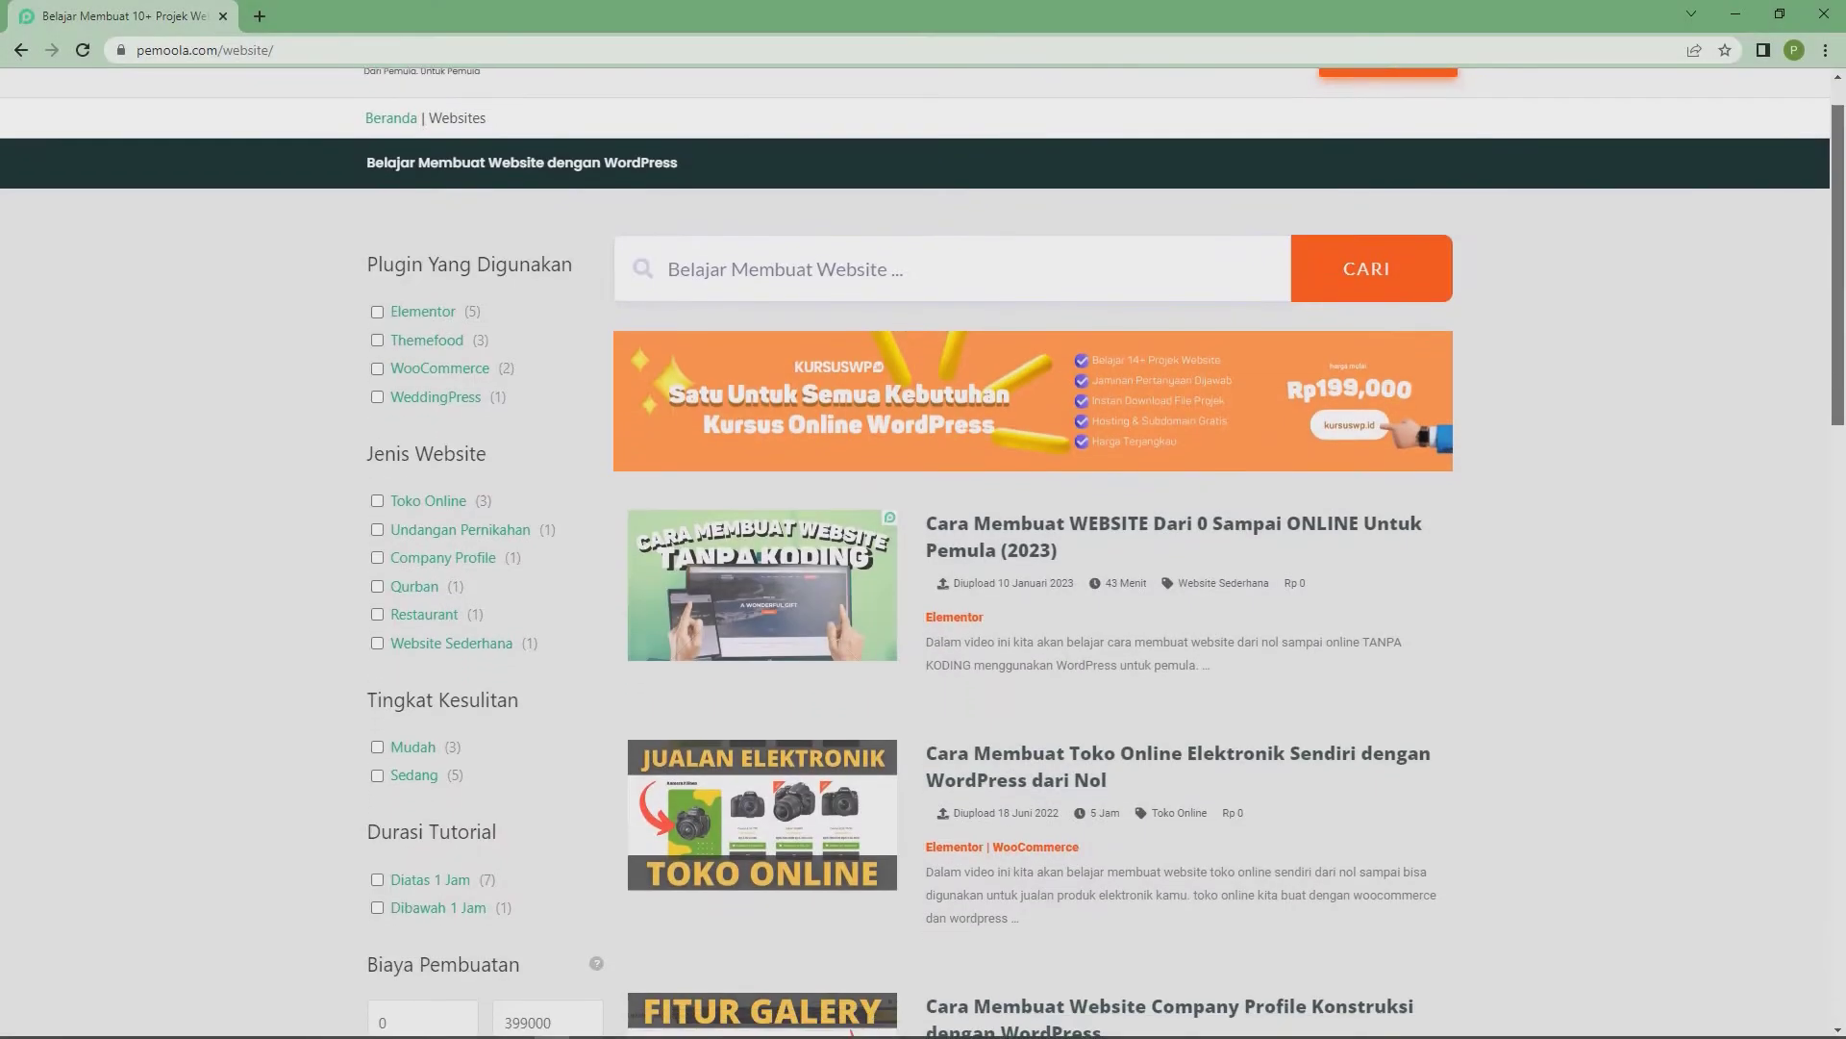
scroll(923, 577, down, 3)
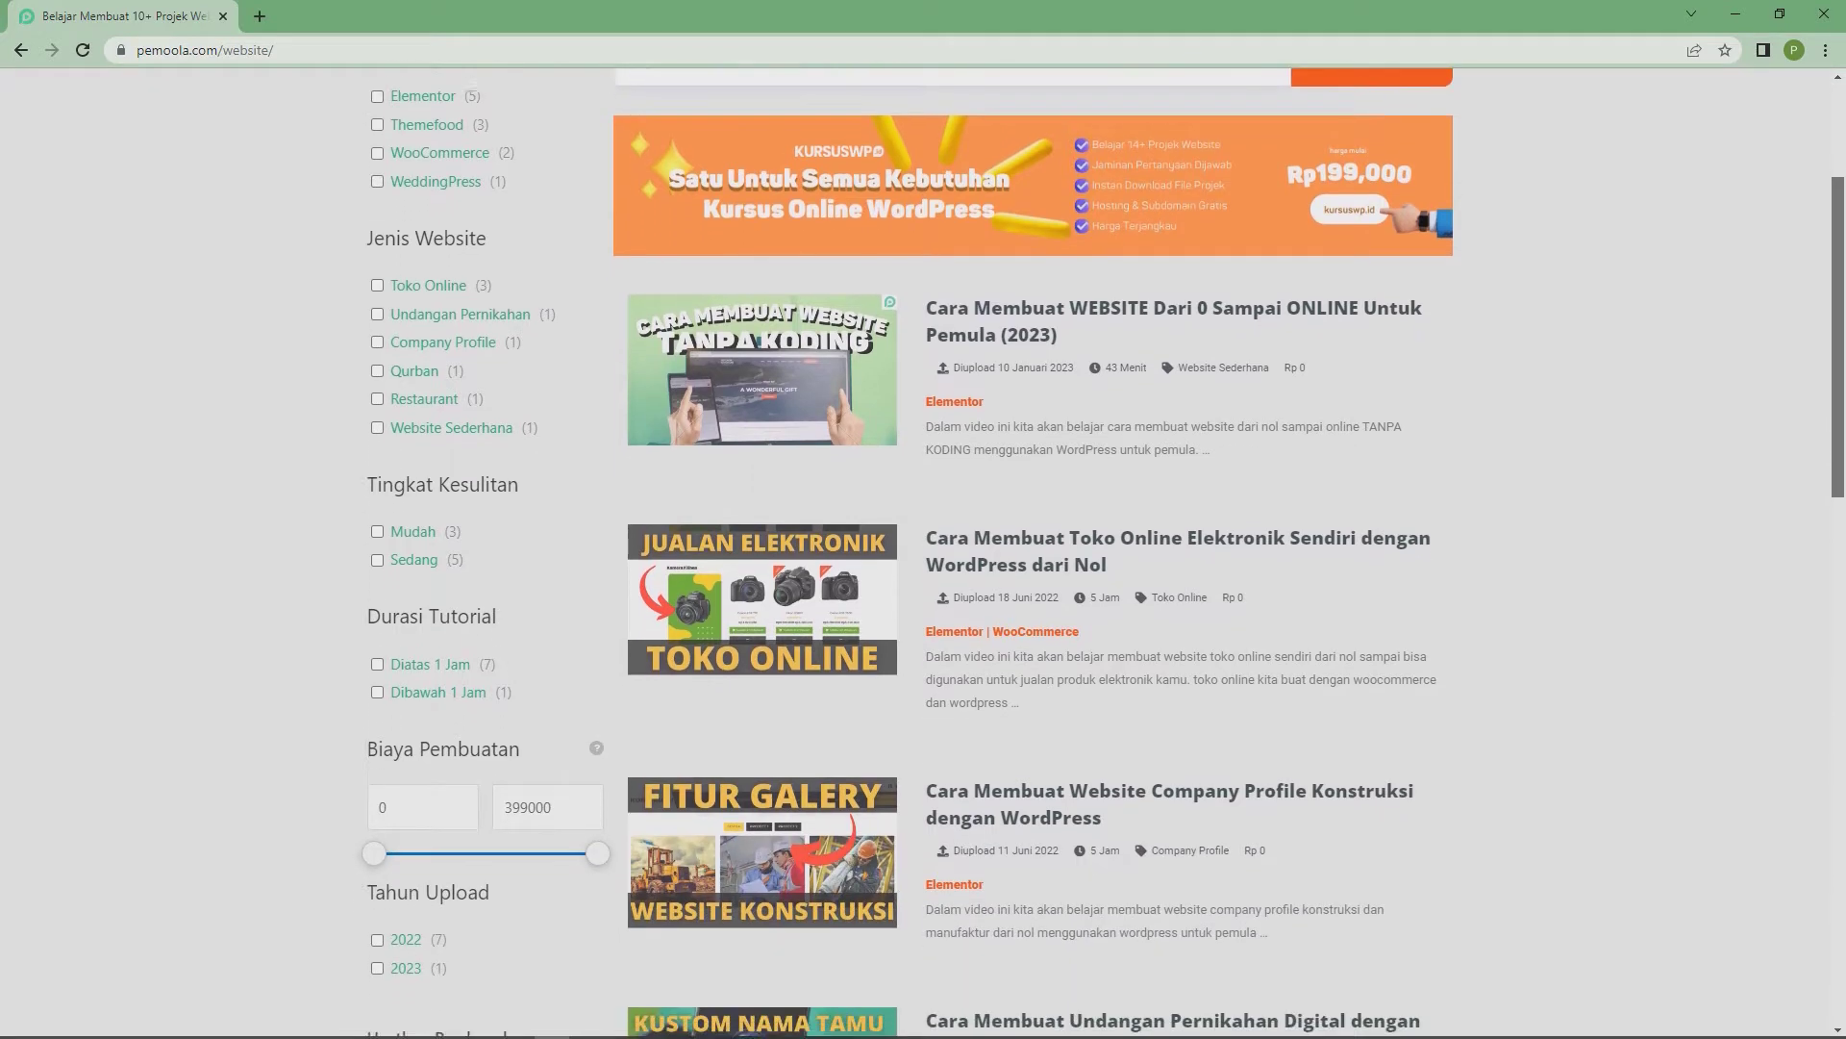
scroll(923, 577, down, 3)
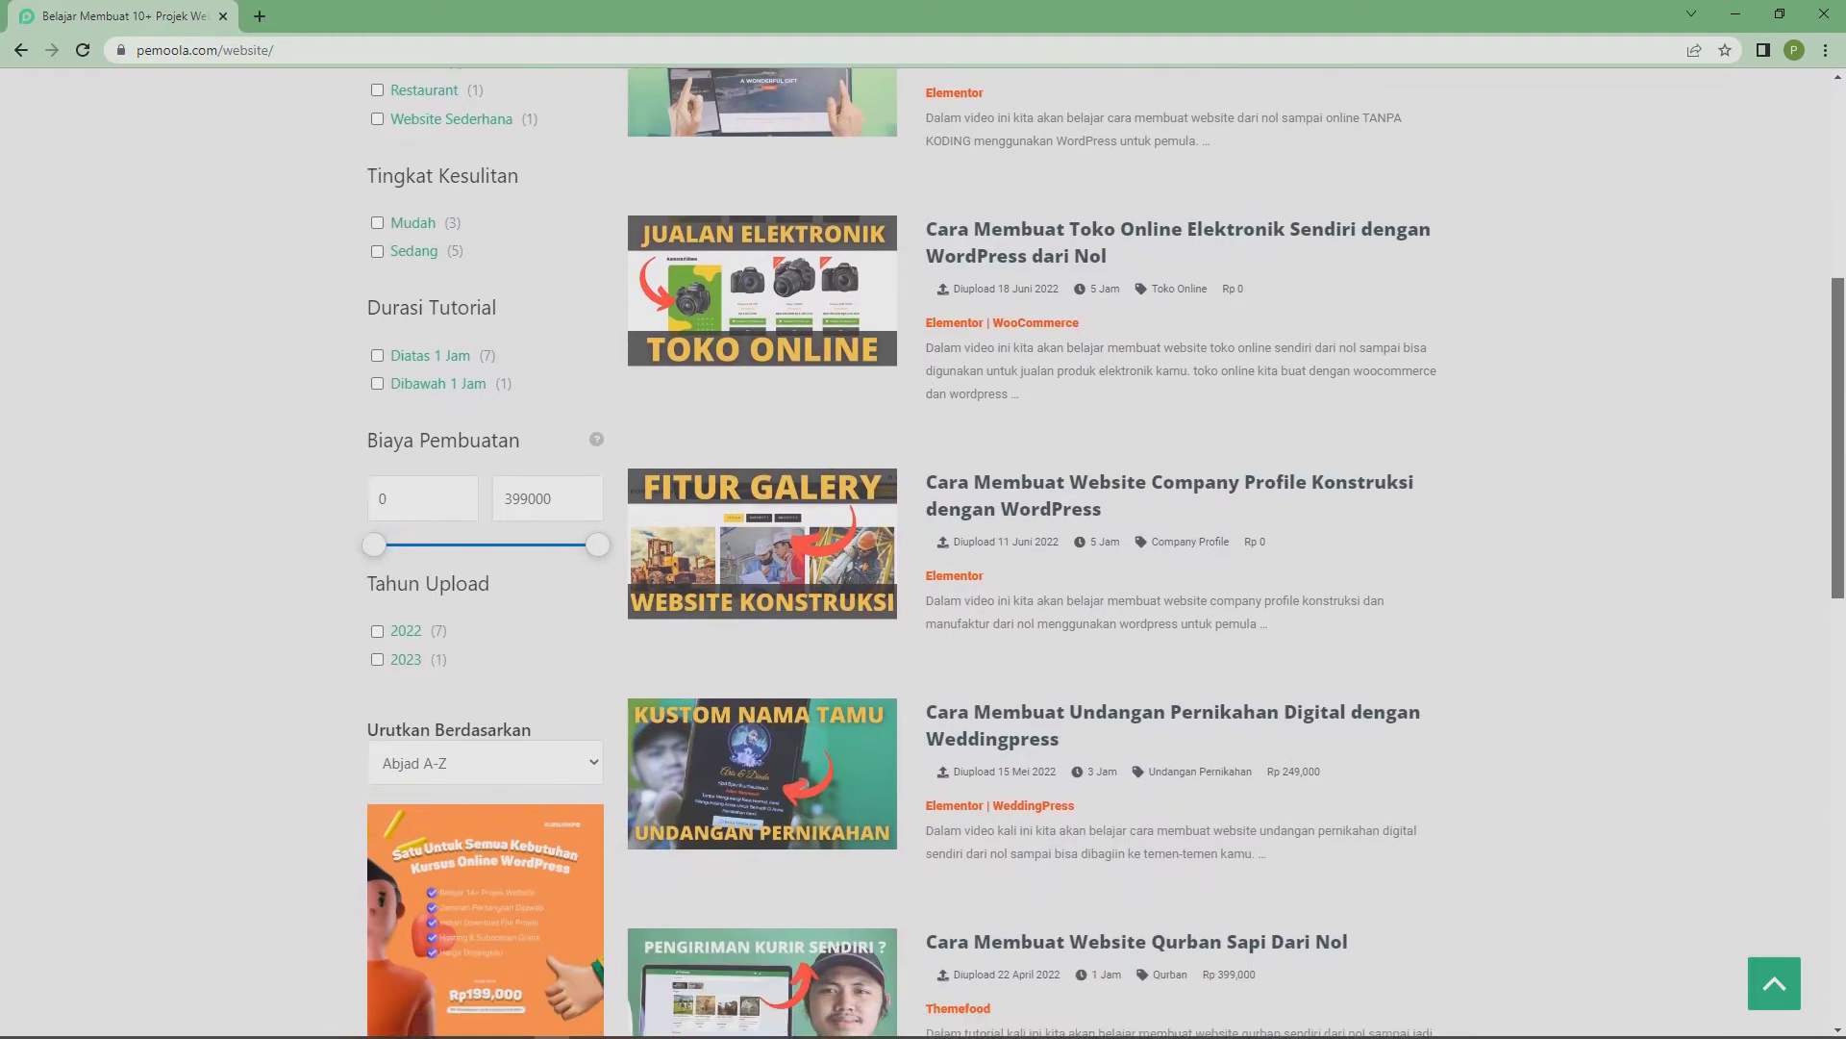
scroll(923, 577, down, 5)
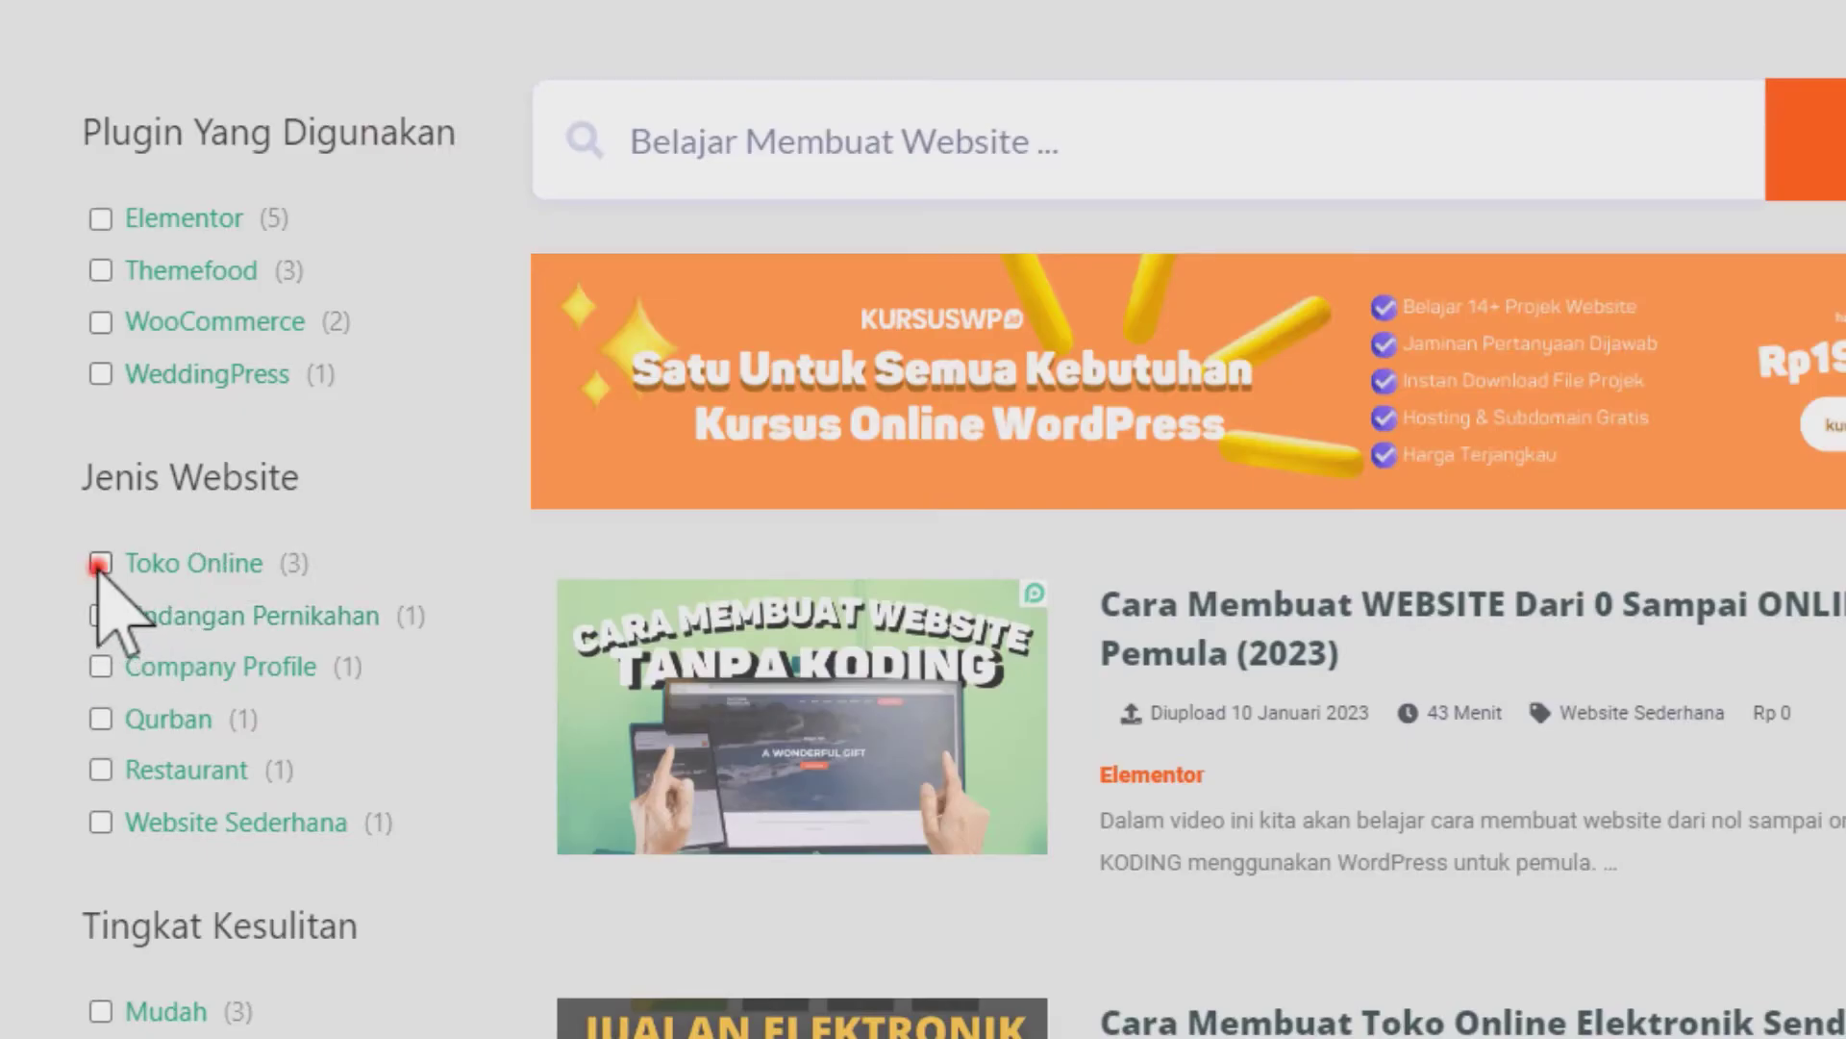
click(97, 563)
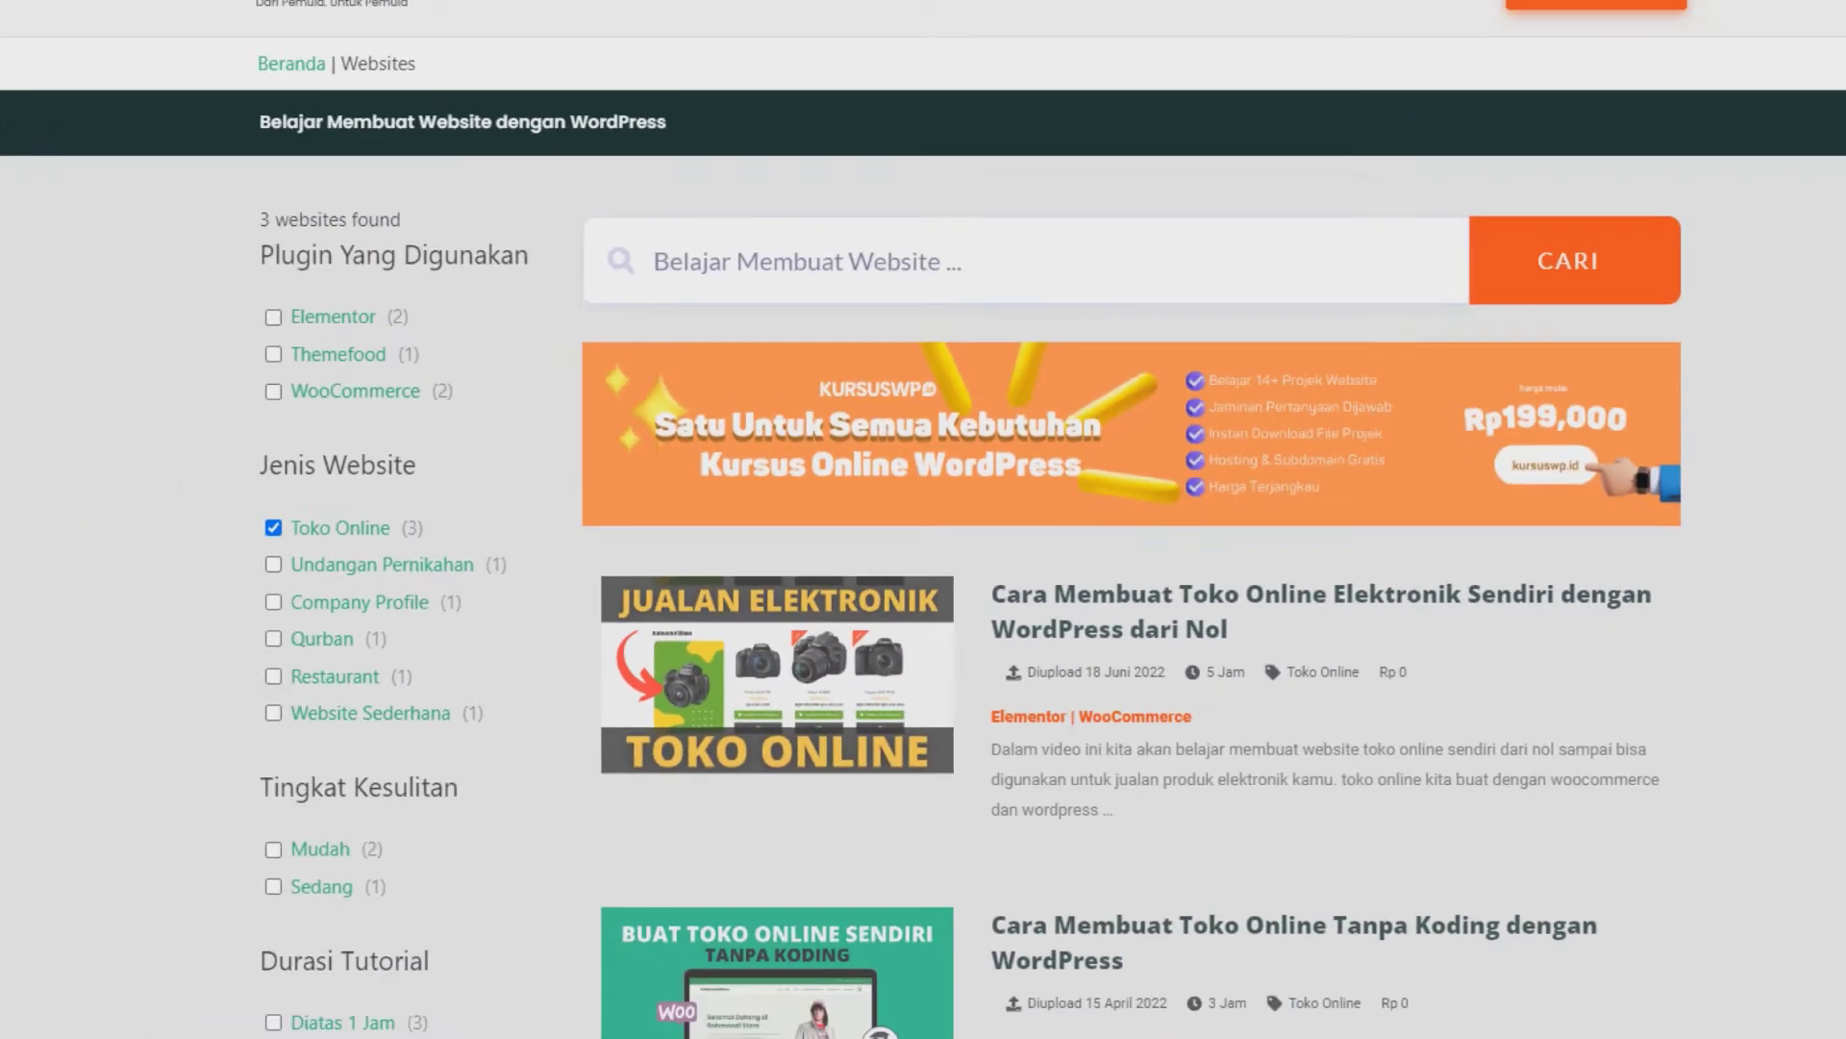
scroll(1838, 416, down, 4)
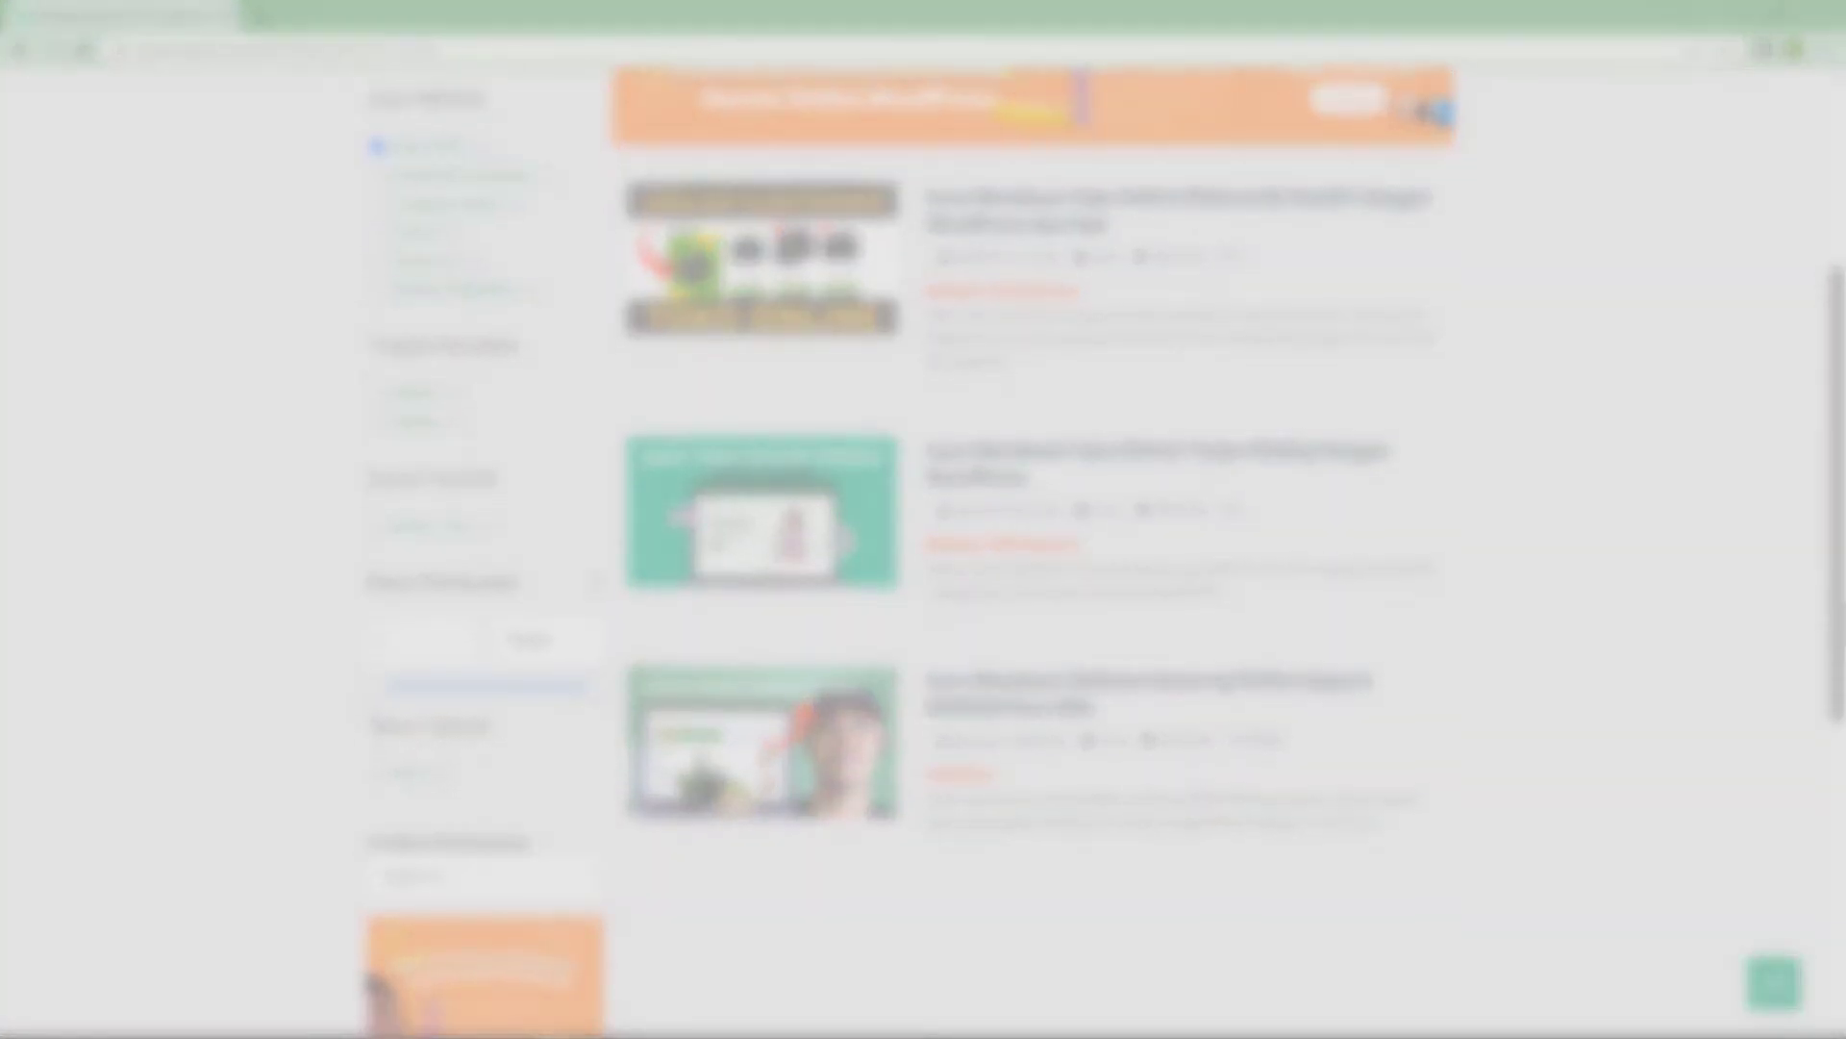
drag(1838, 604, 1839, 413)
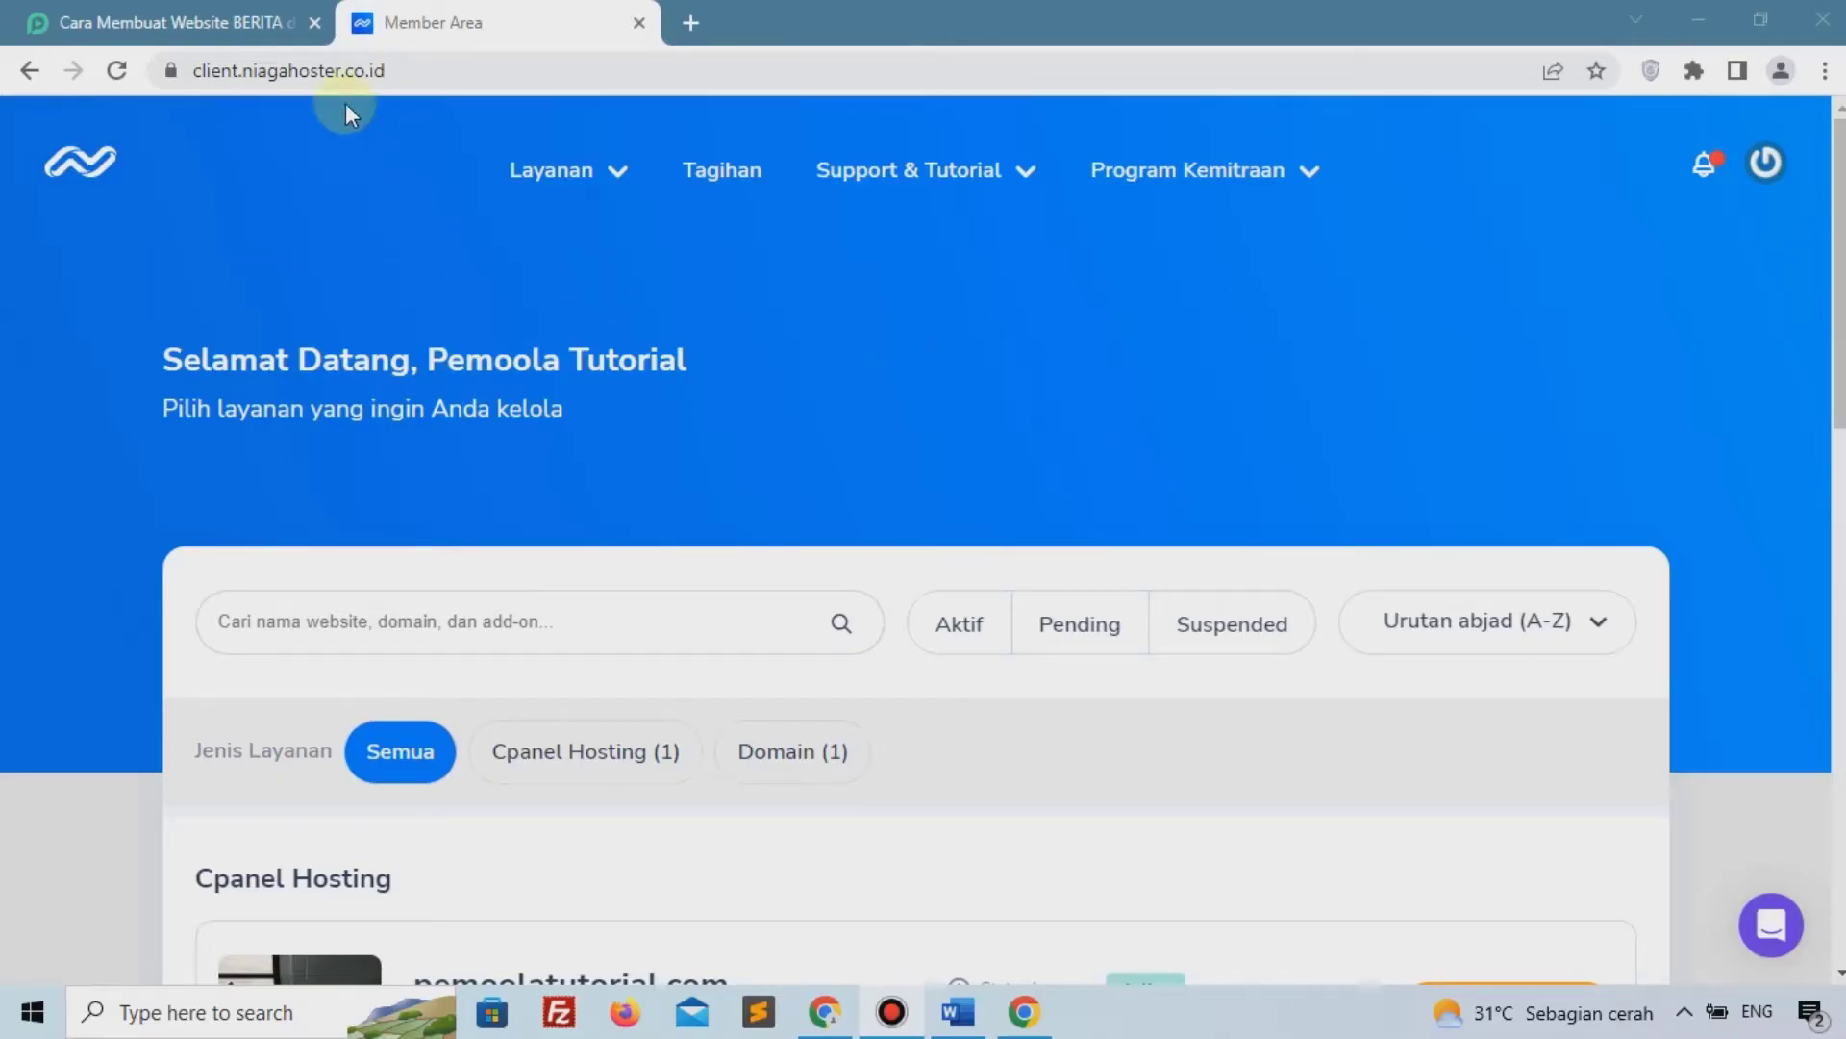
Open the management page of the pemoolatutorial.com cPanel hosting service in the Niagahoster member area
click(168, 22)
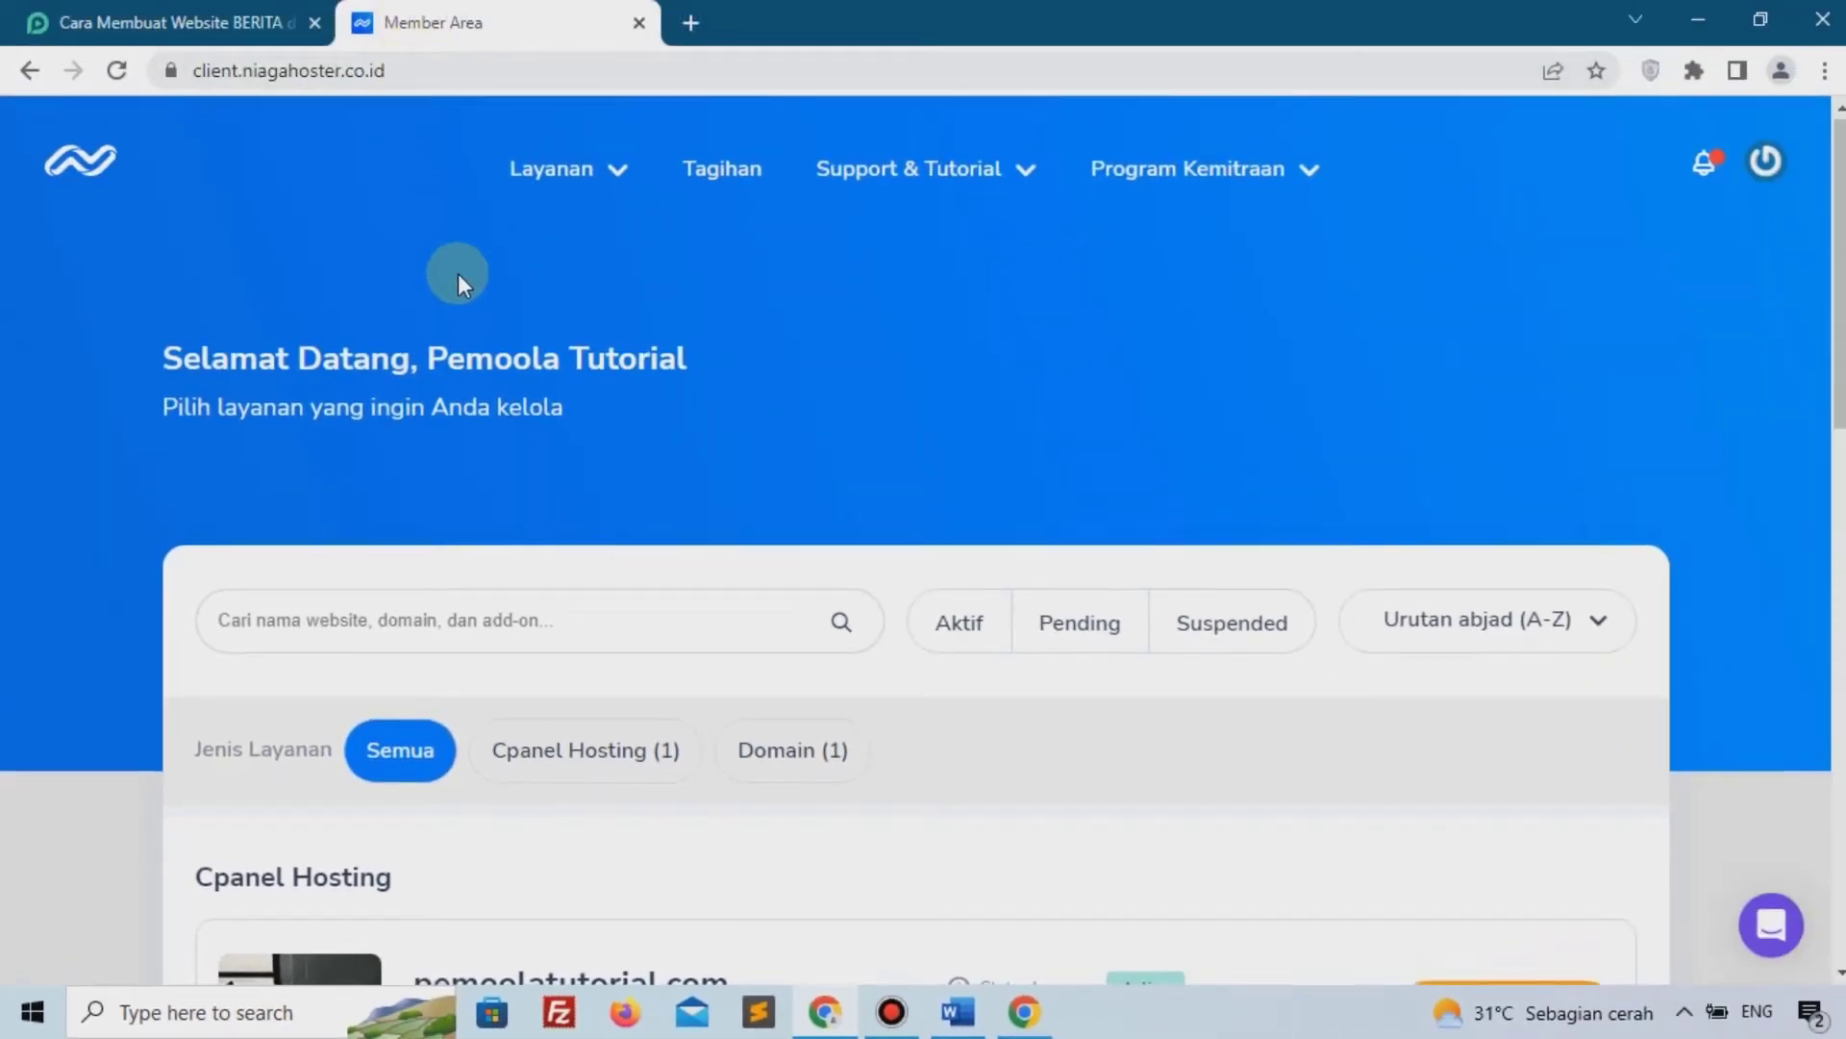
scroll(456, 273, down, 1)
scroll(456, 273, down, 1)
click(563, 484)
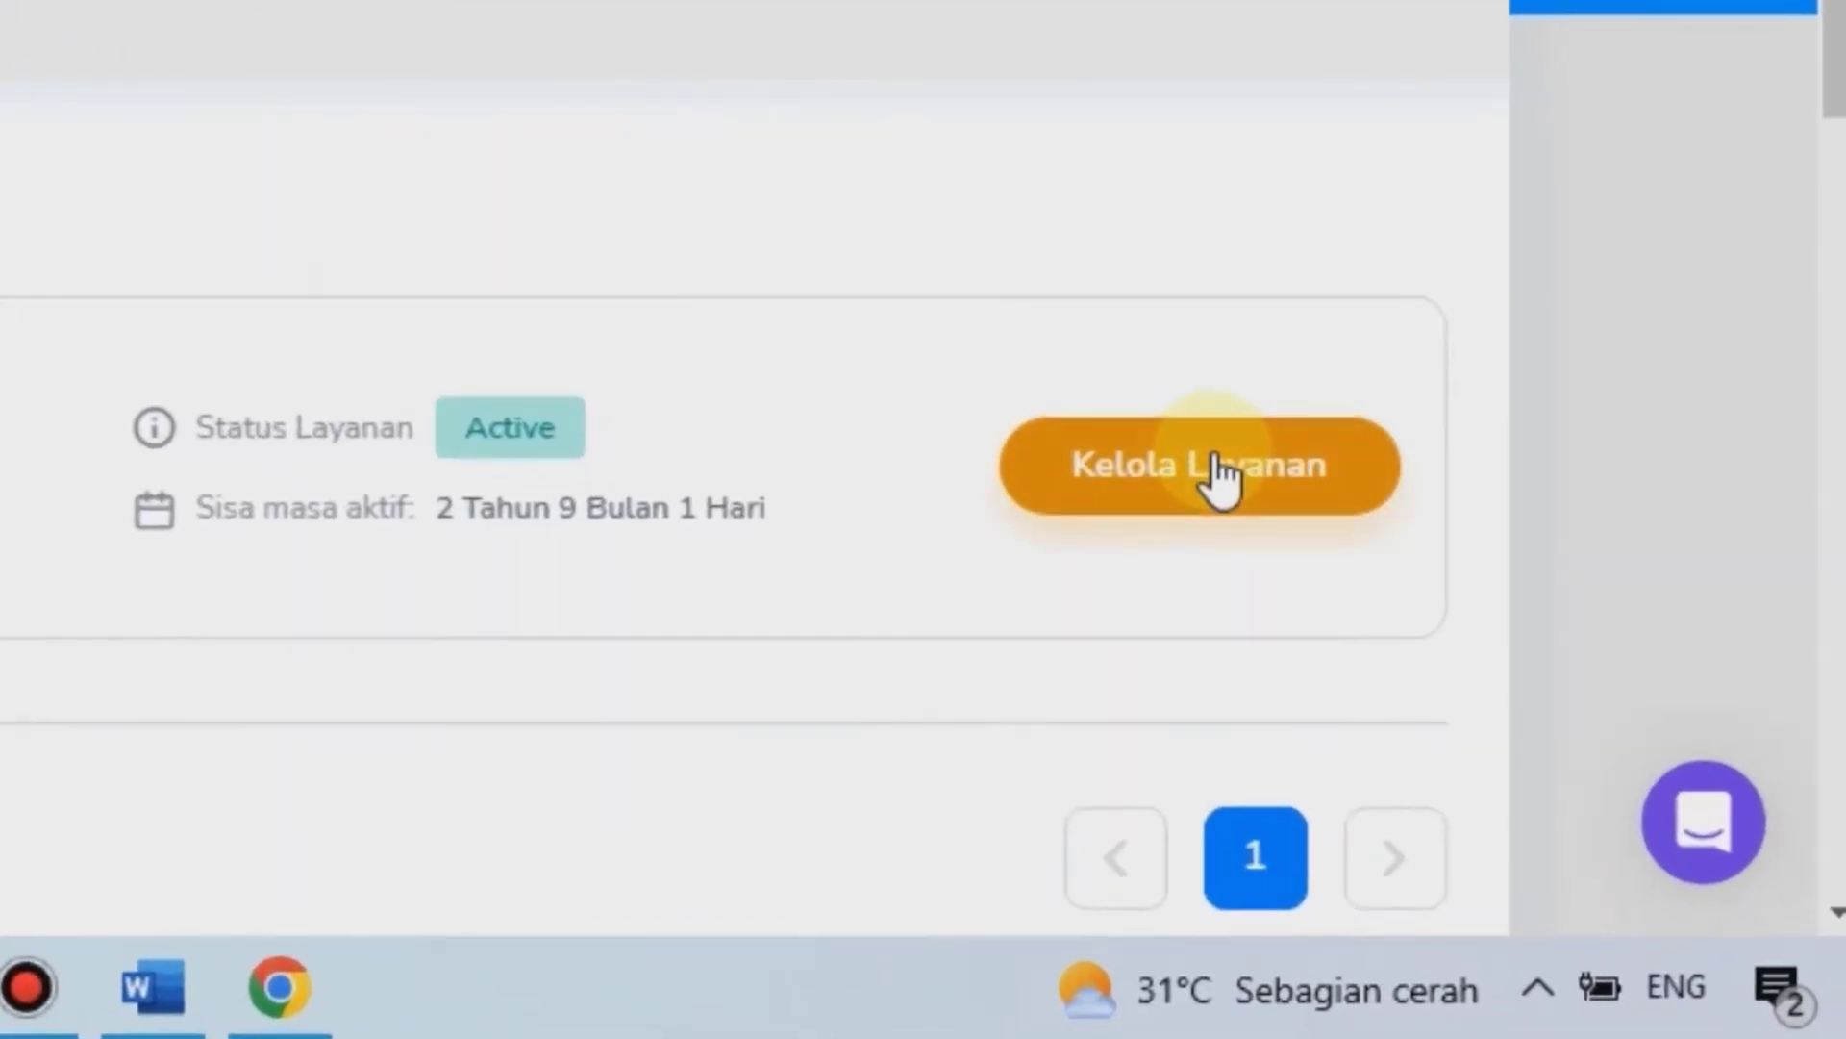
click(1220, 471)
Find the Quick Shortcut ke cPanel section on the hosting management page and open the full set of cPanel features
scroll(983, 427, down, 5)
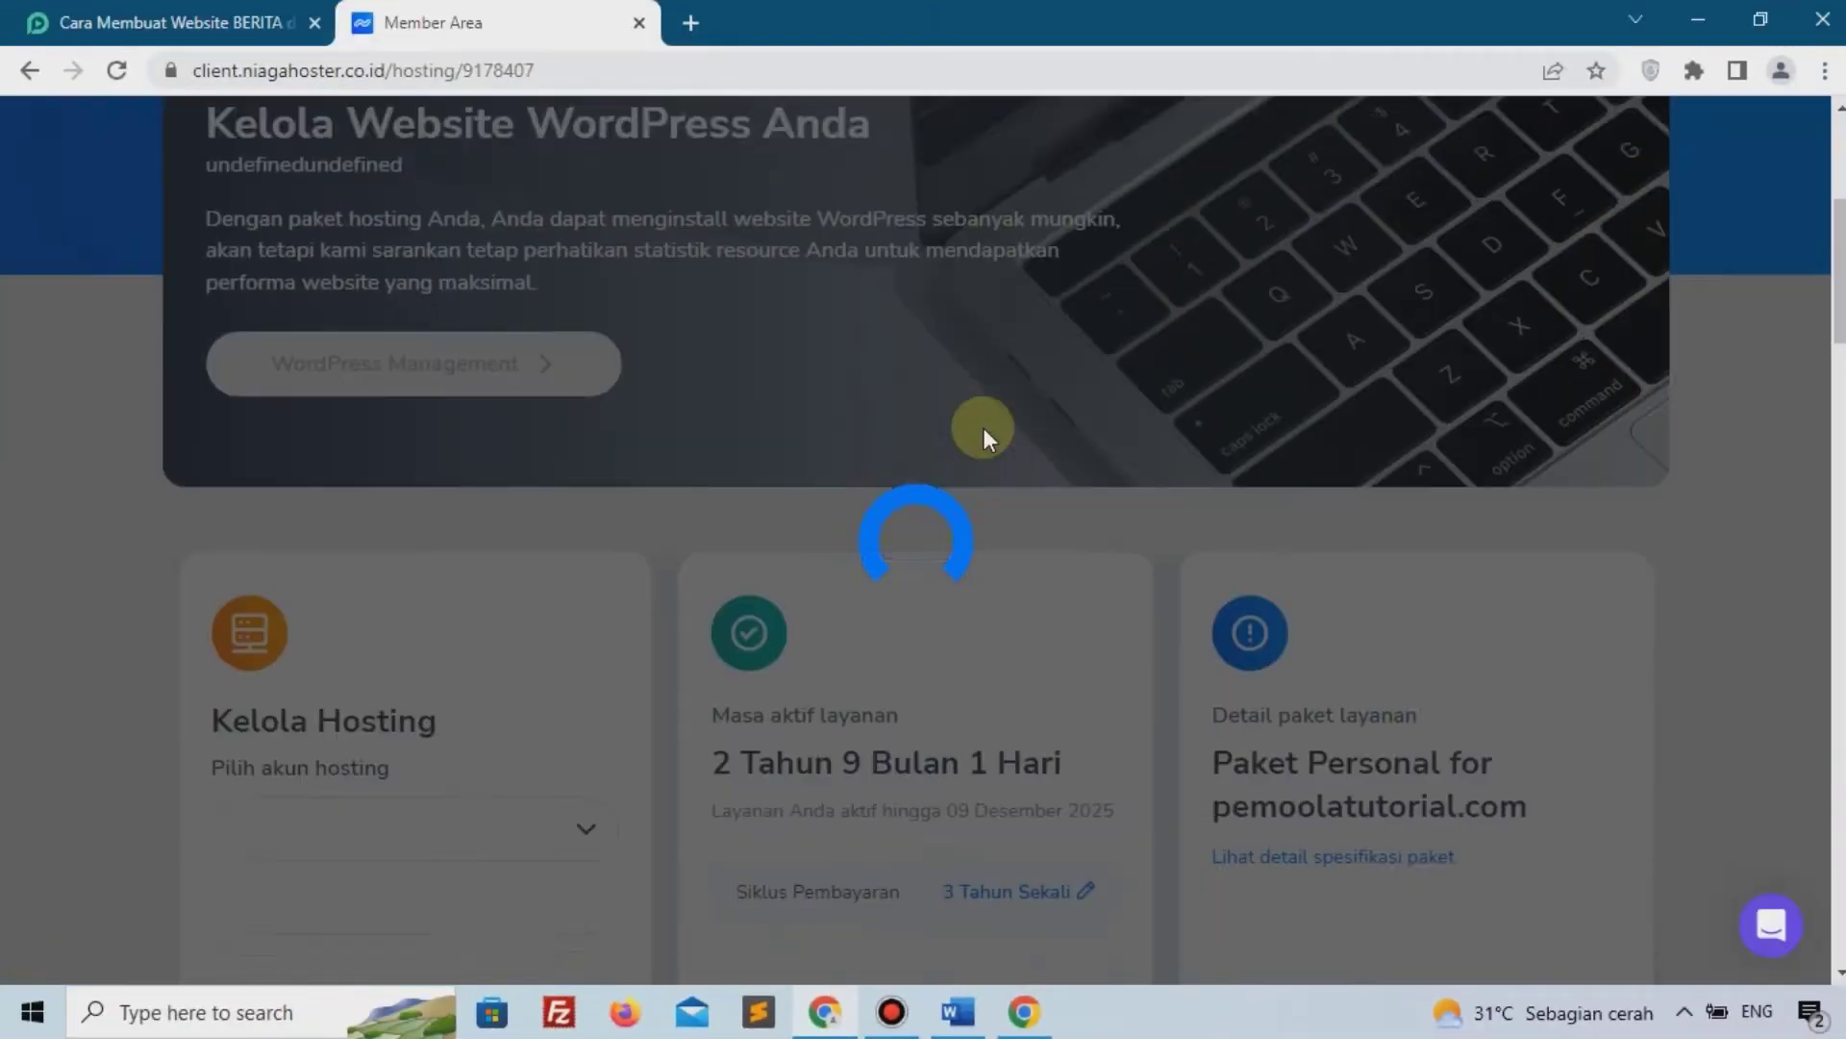
scroll(983, 426, down, 1)
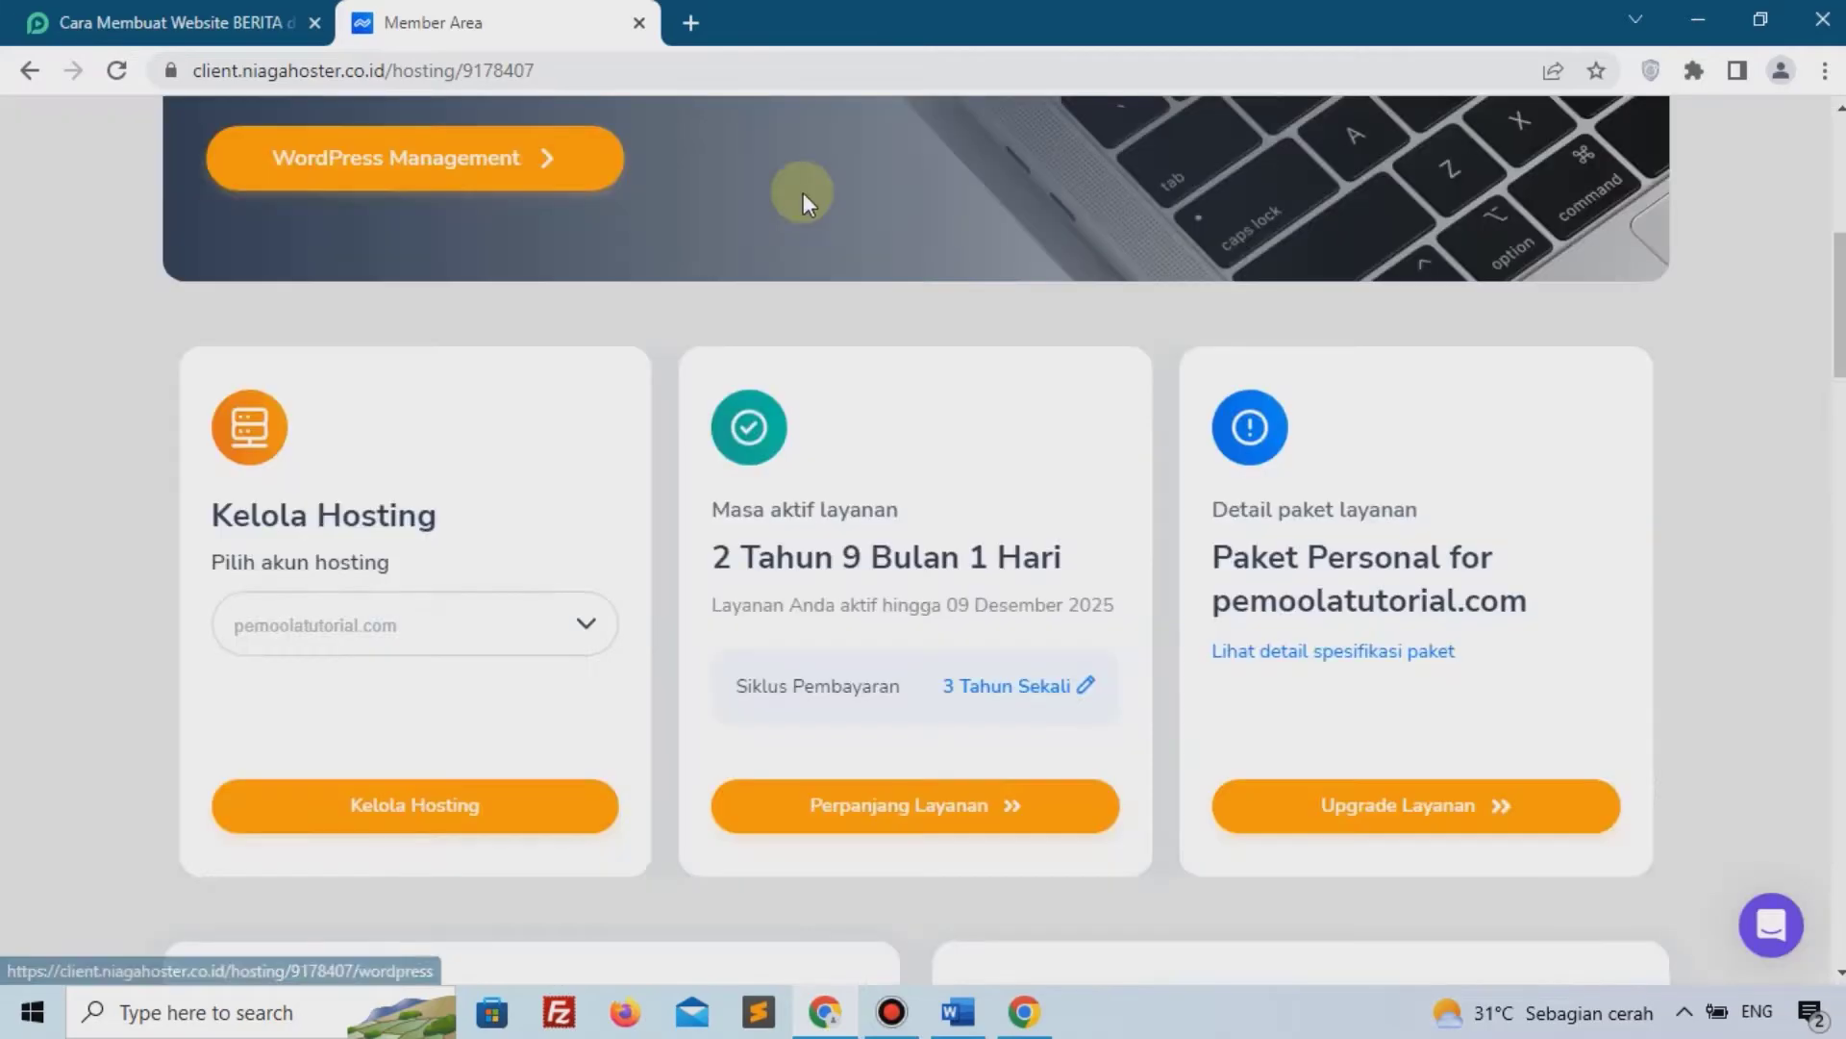
scroll(777, 214, down, 1)
scroll(777, 214, down, 10)
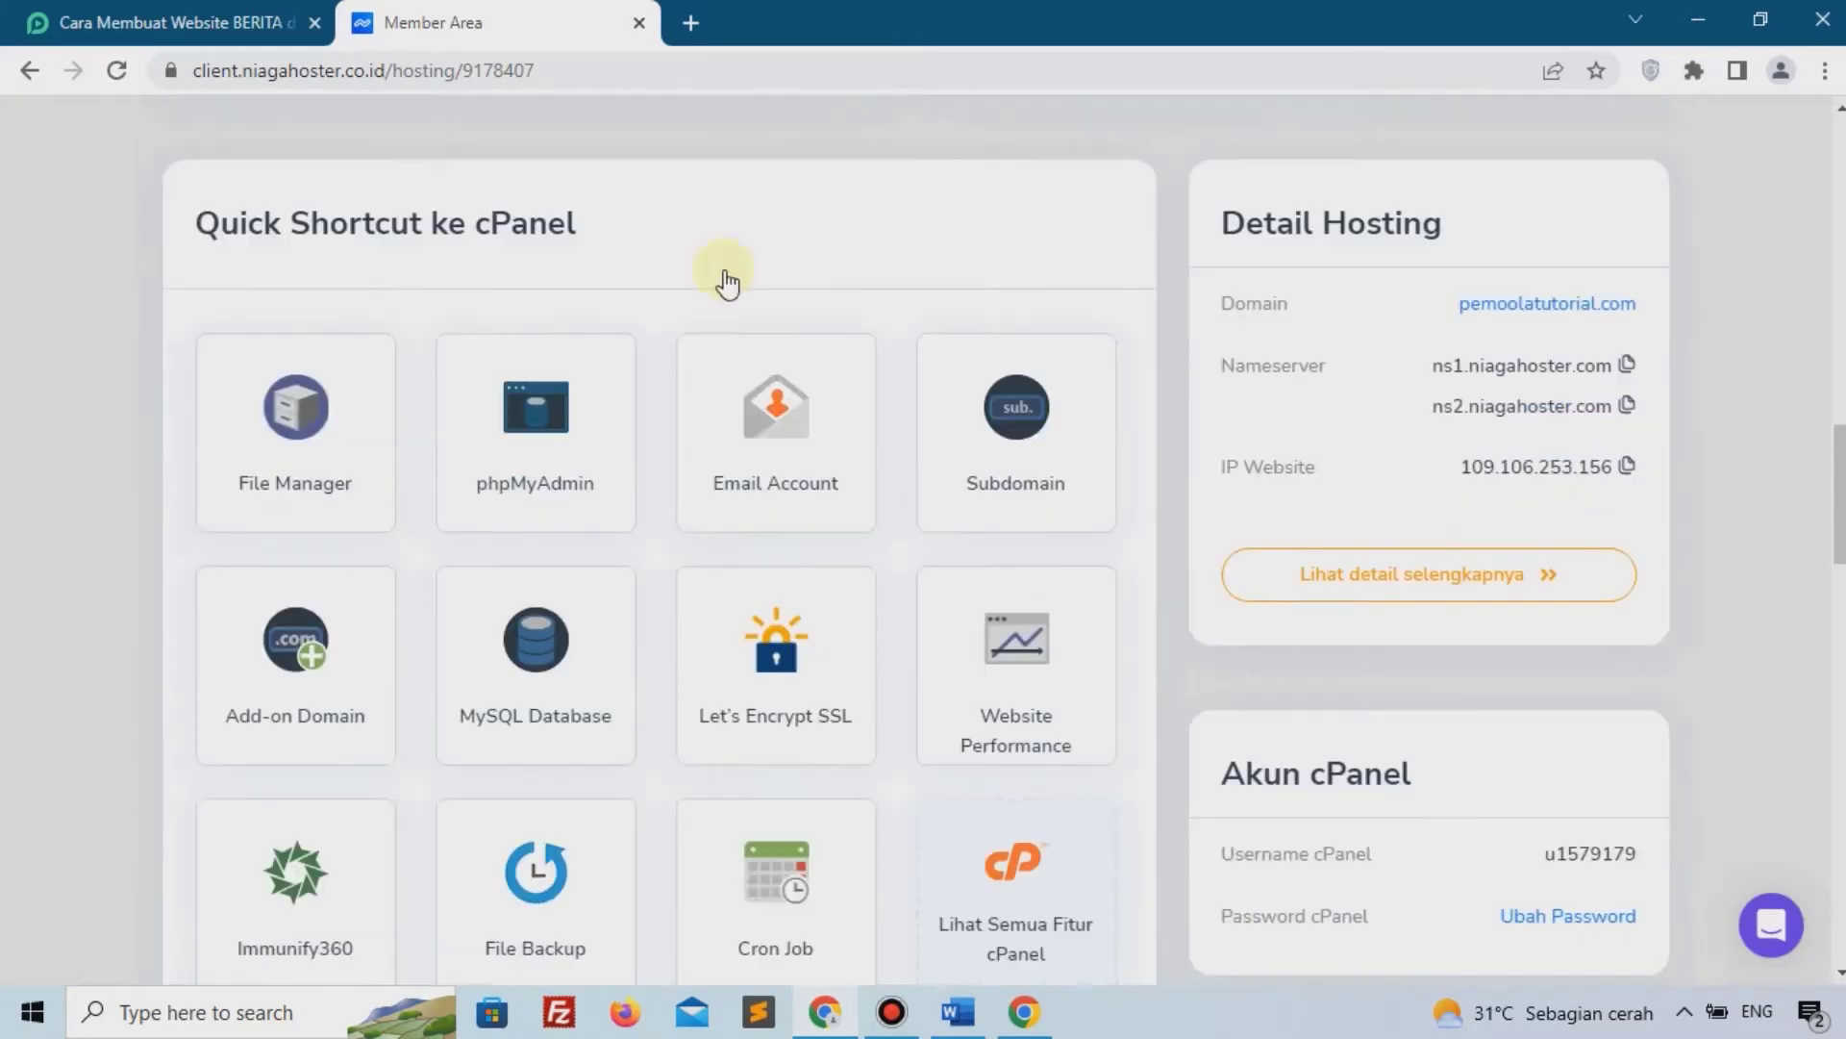
scroll(483, 279, up, 2)
drag(220, 389, 544, 392)
click(545, 391)
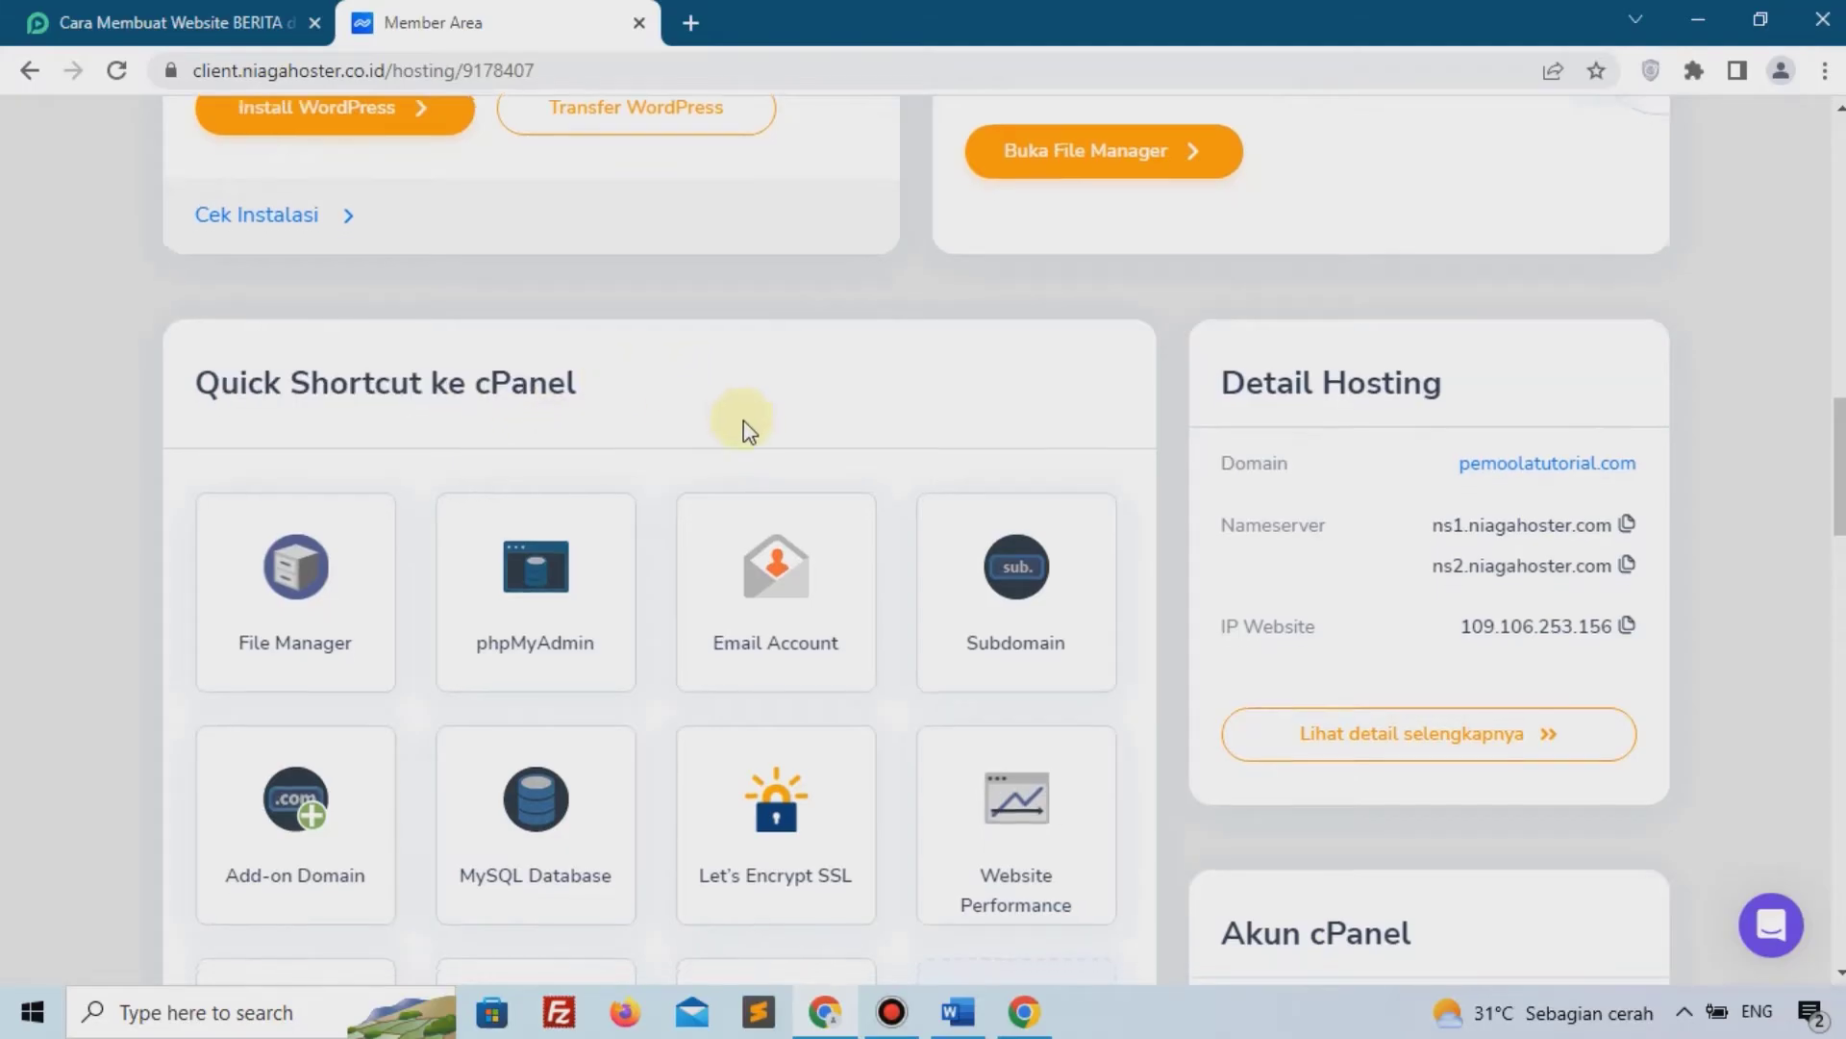
scroll(741, 424, down, 6)
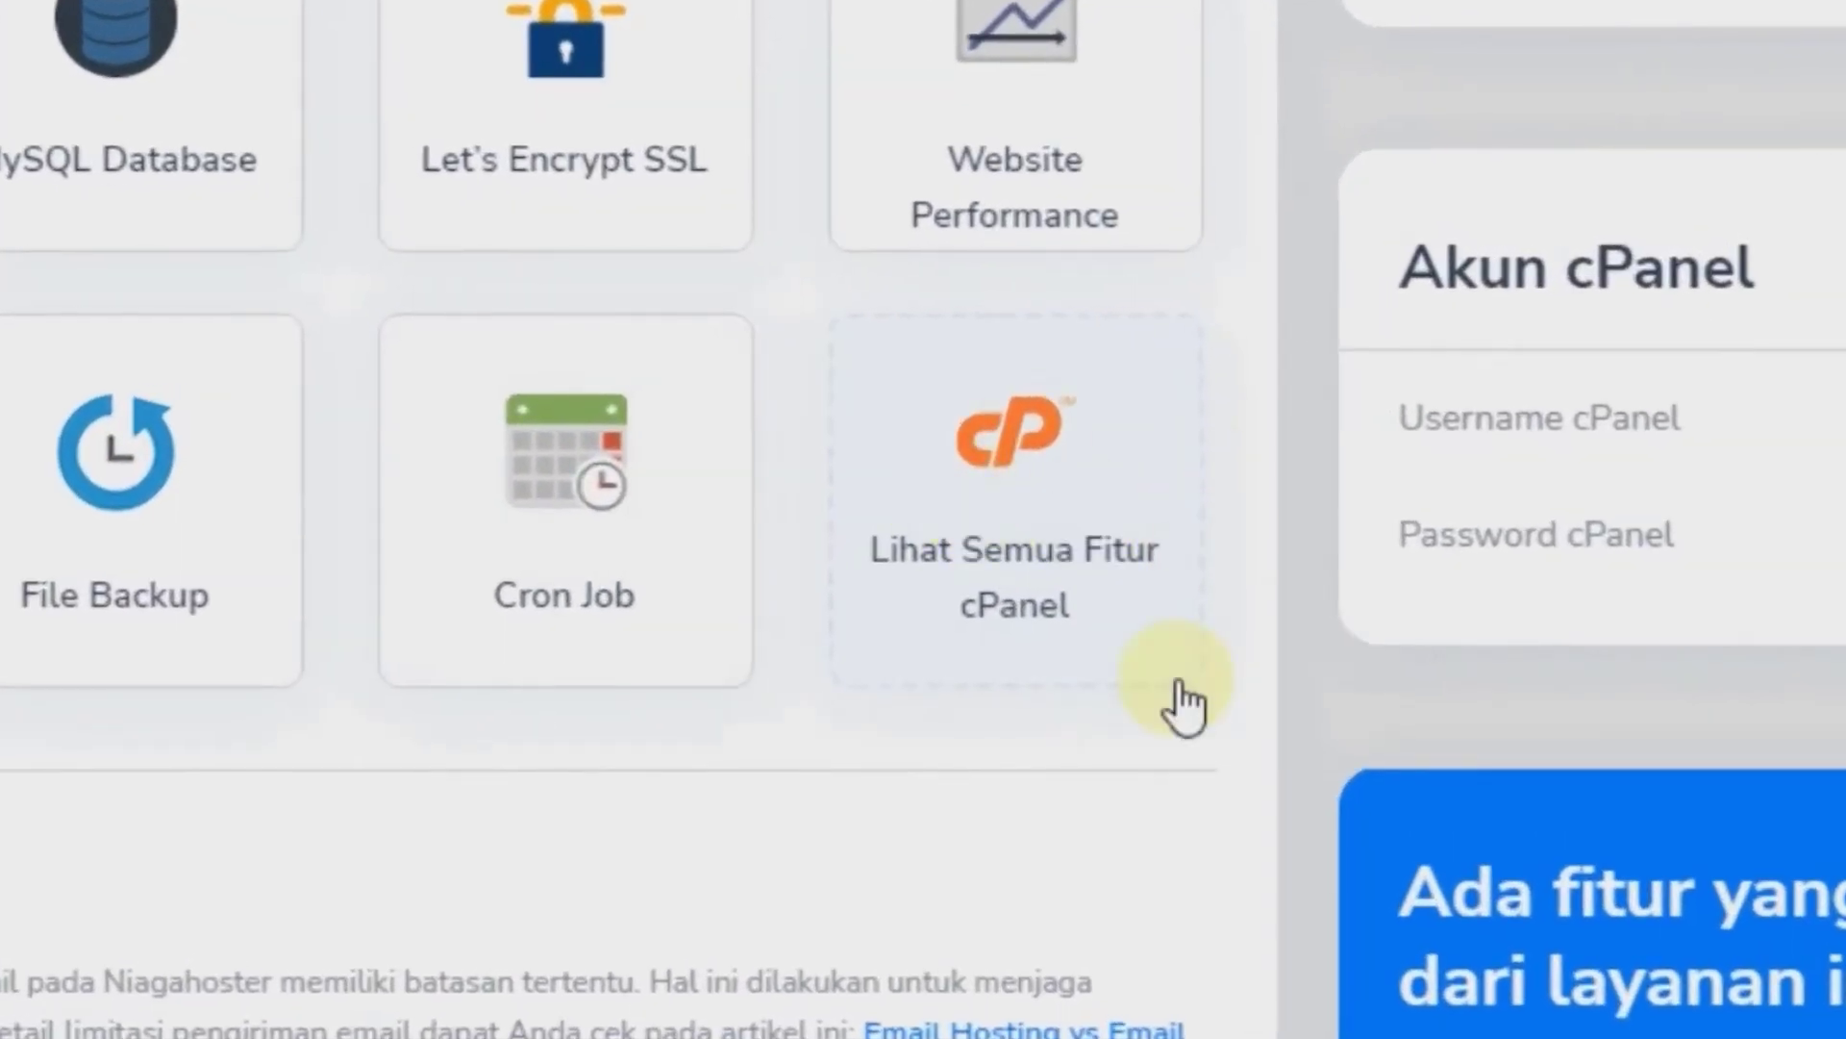
click(1059, 472)
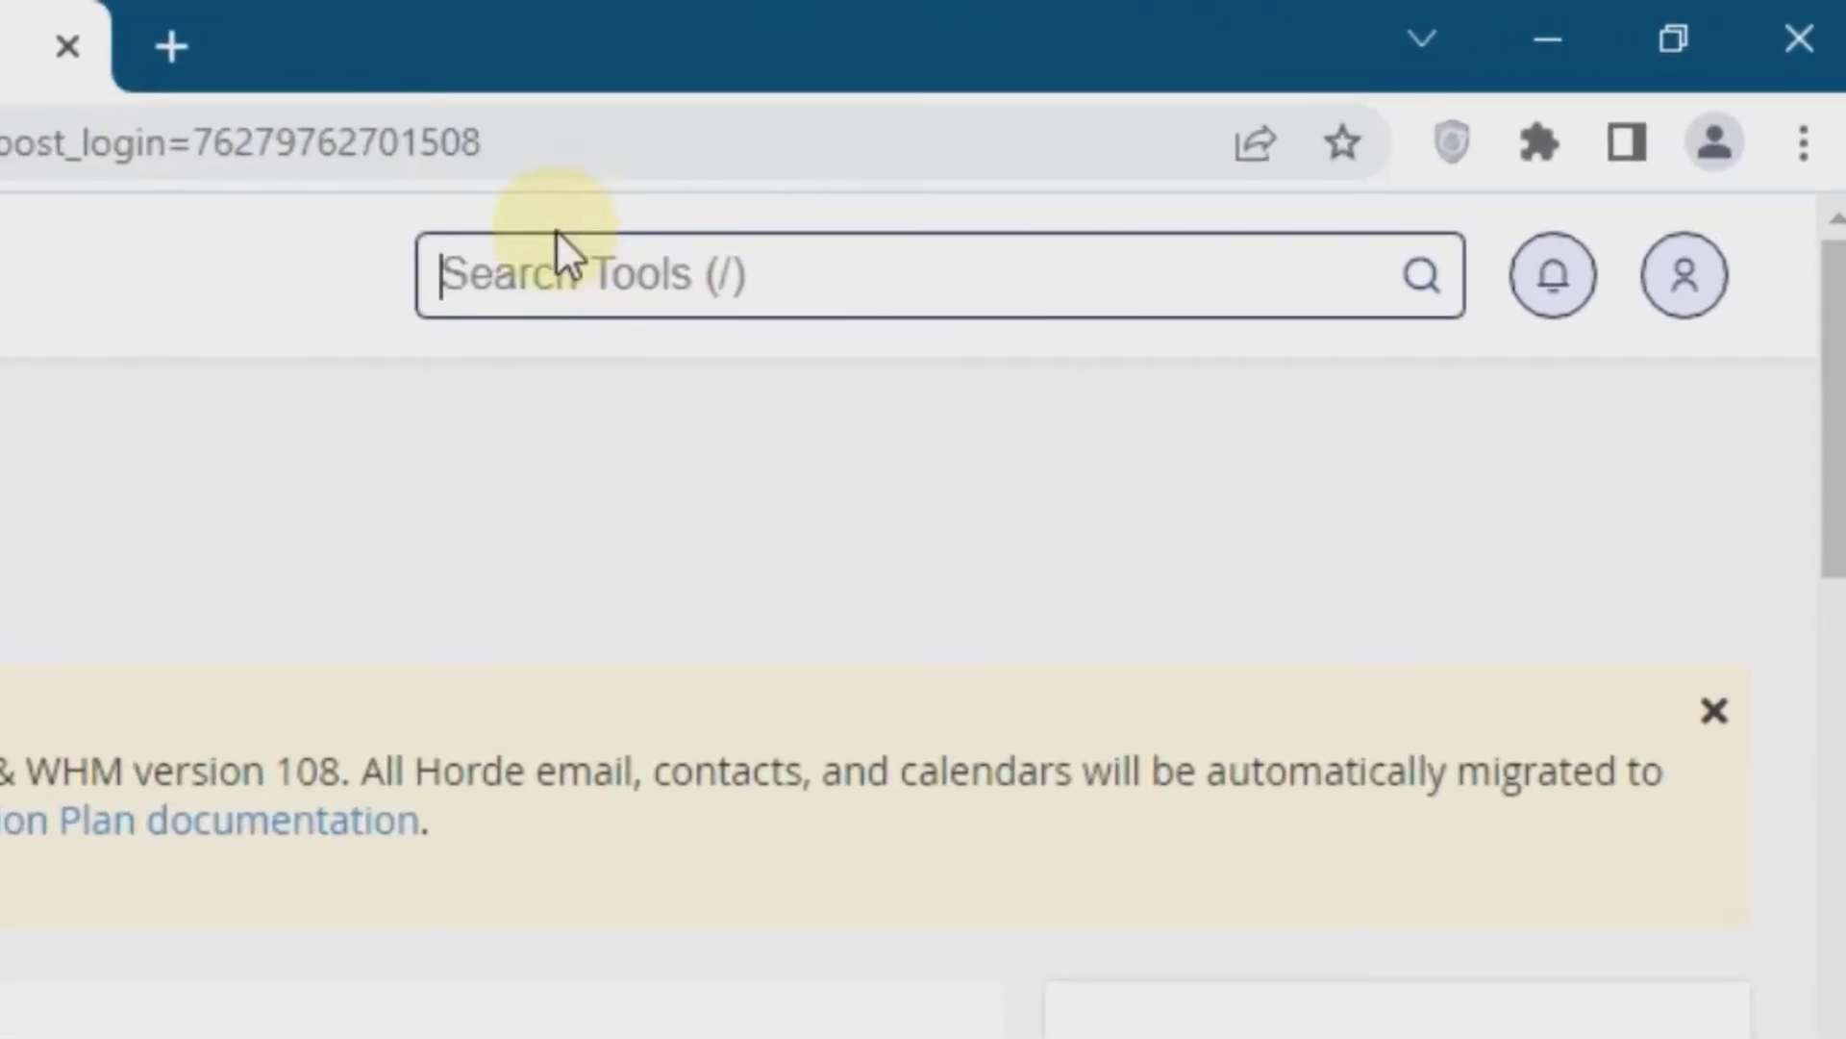
Search the cPanel tools for SSL and open Lets Encrypt SSL
text(SS)
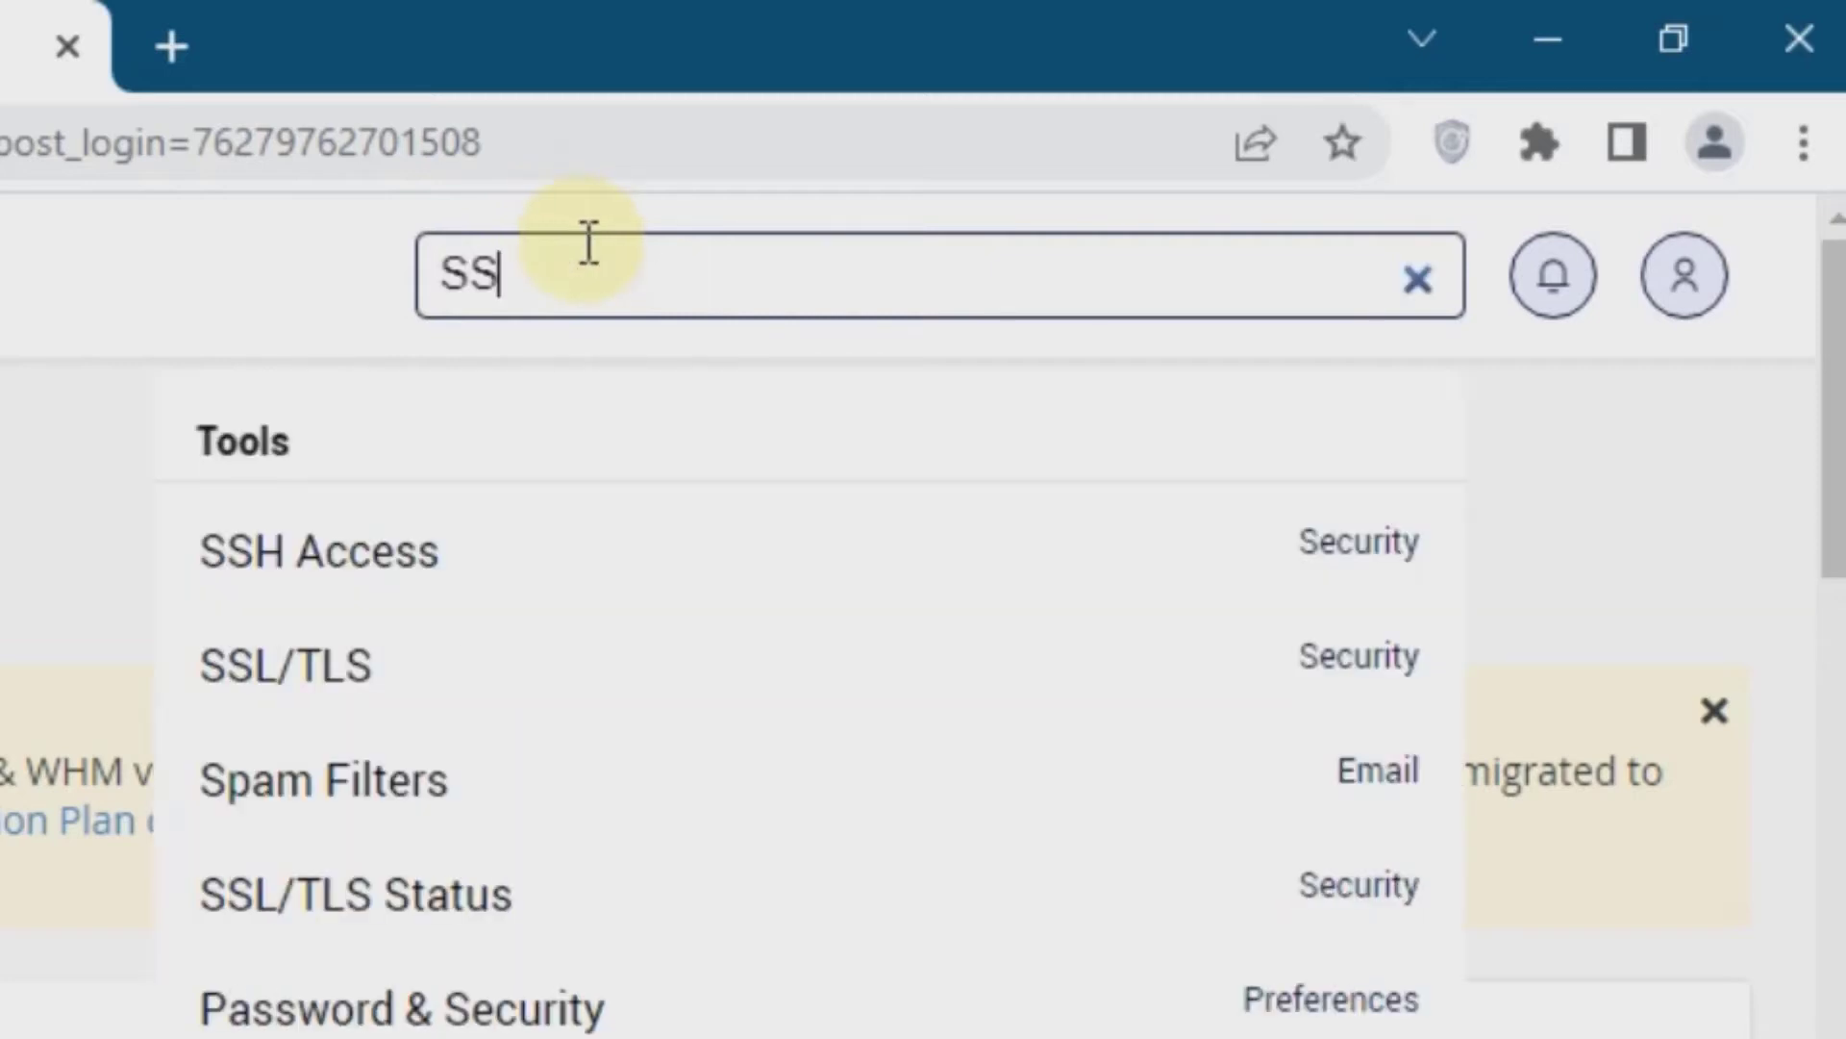
text(L)
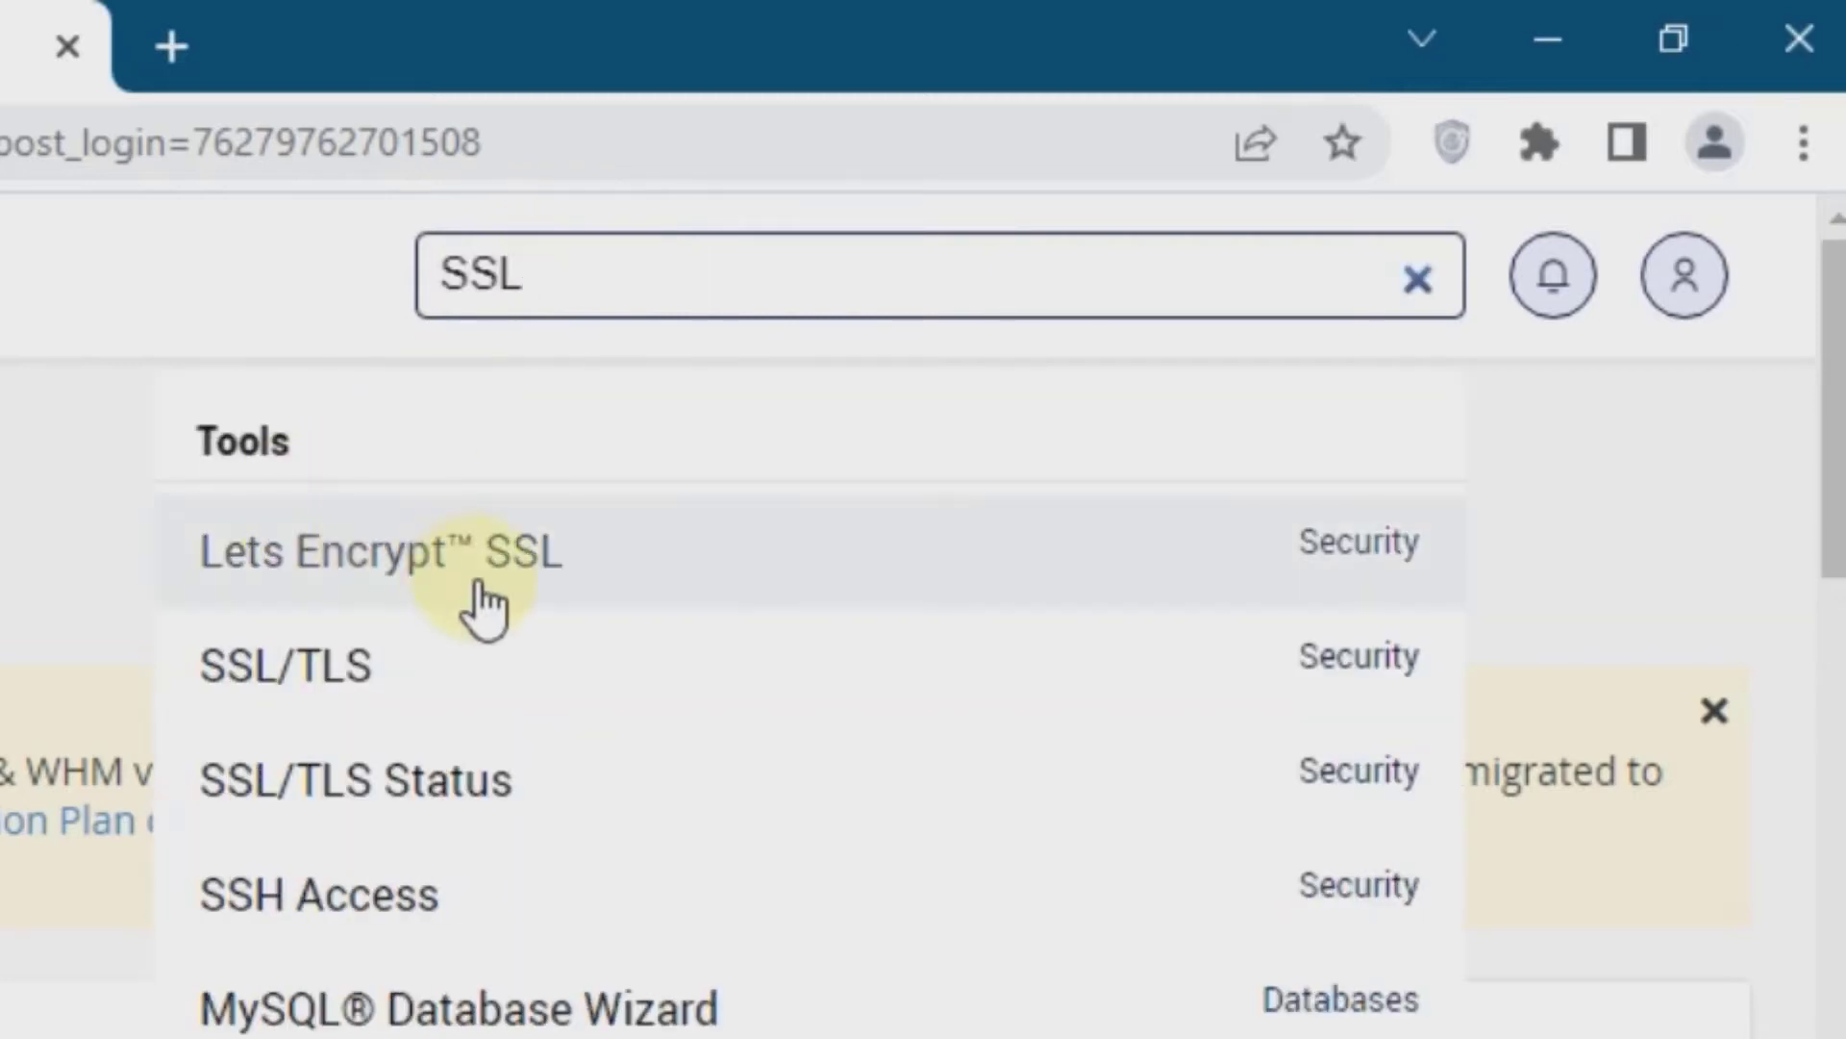
click(313, 557)
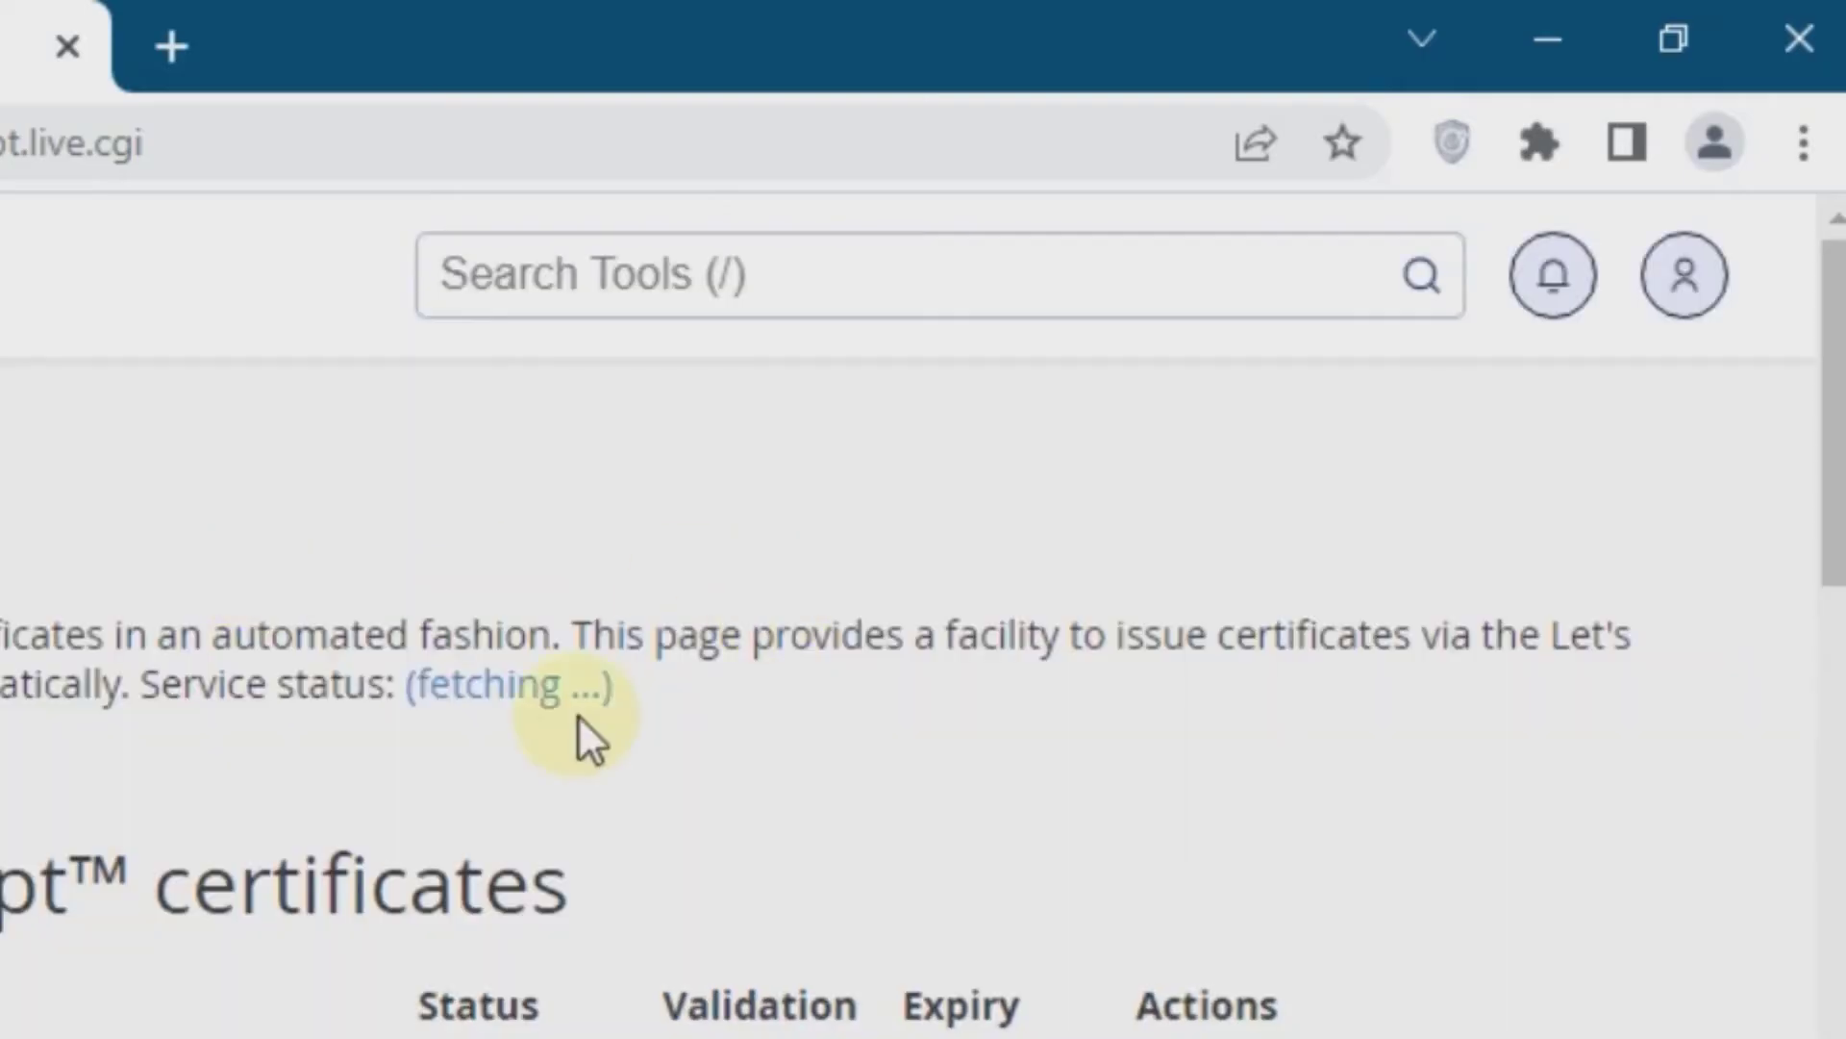
Go to the second page of the domain list under Issue a new certificate
scroll(553, 394, down, 10)
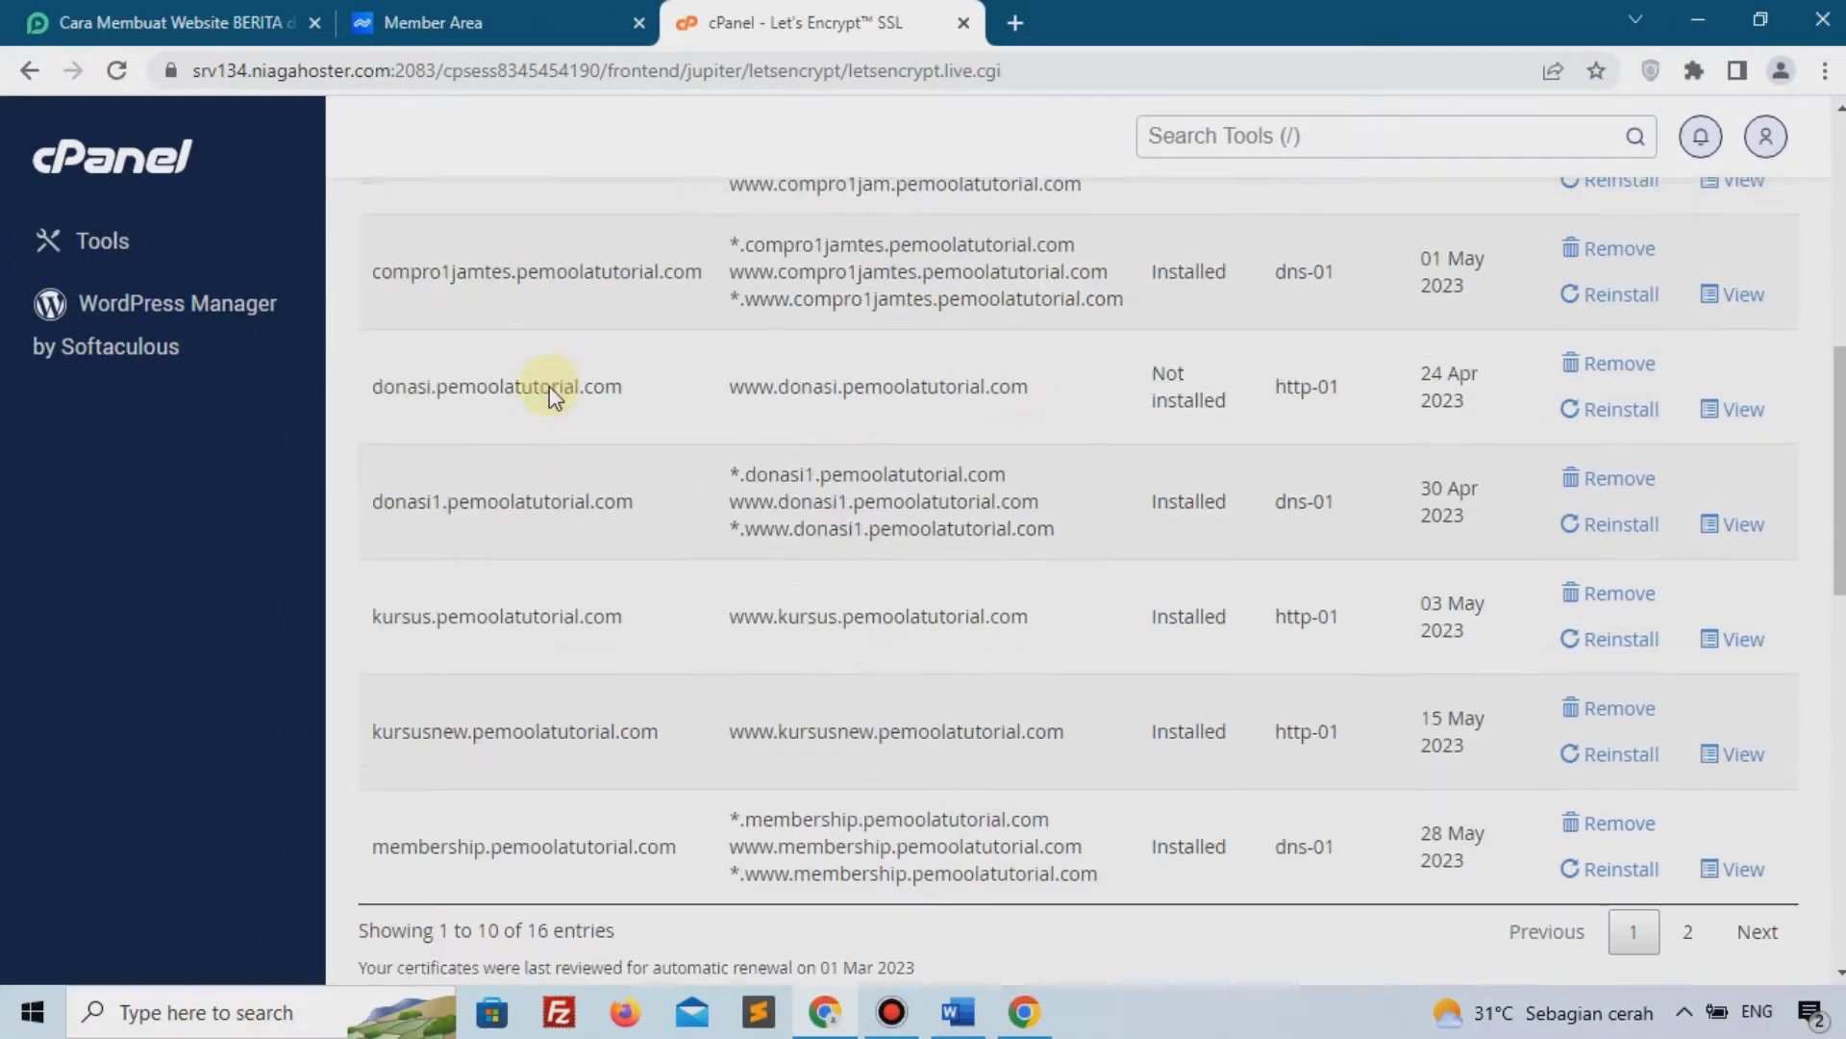
scroll(553, 394, down, 5)
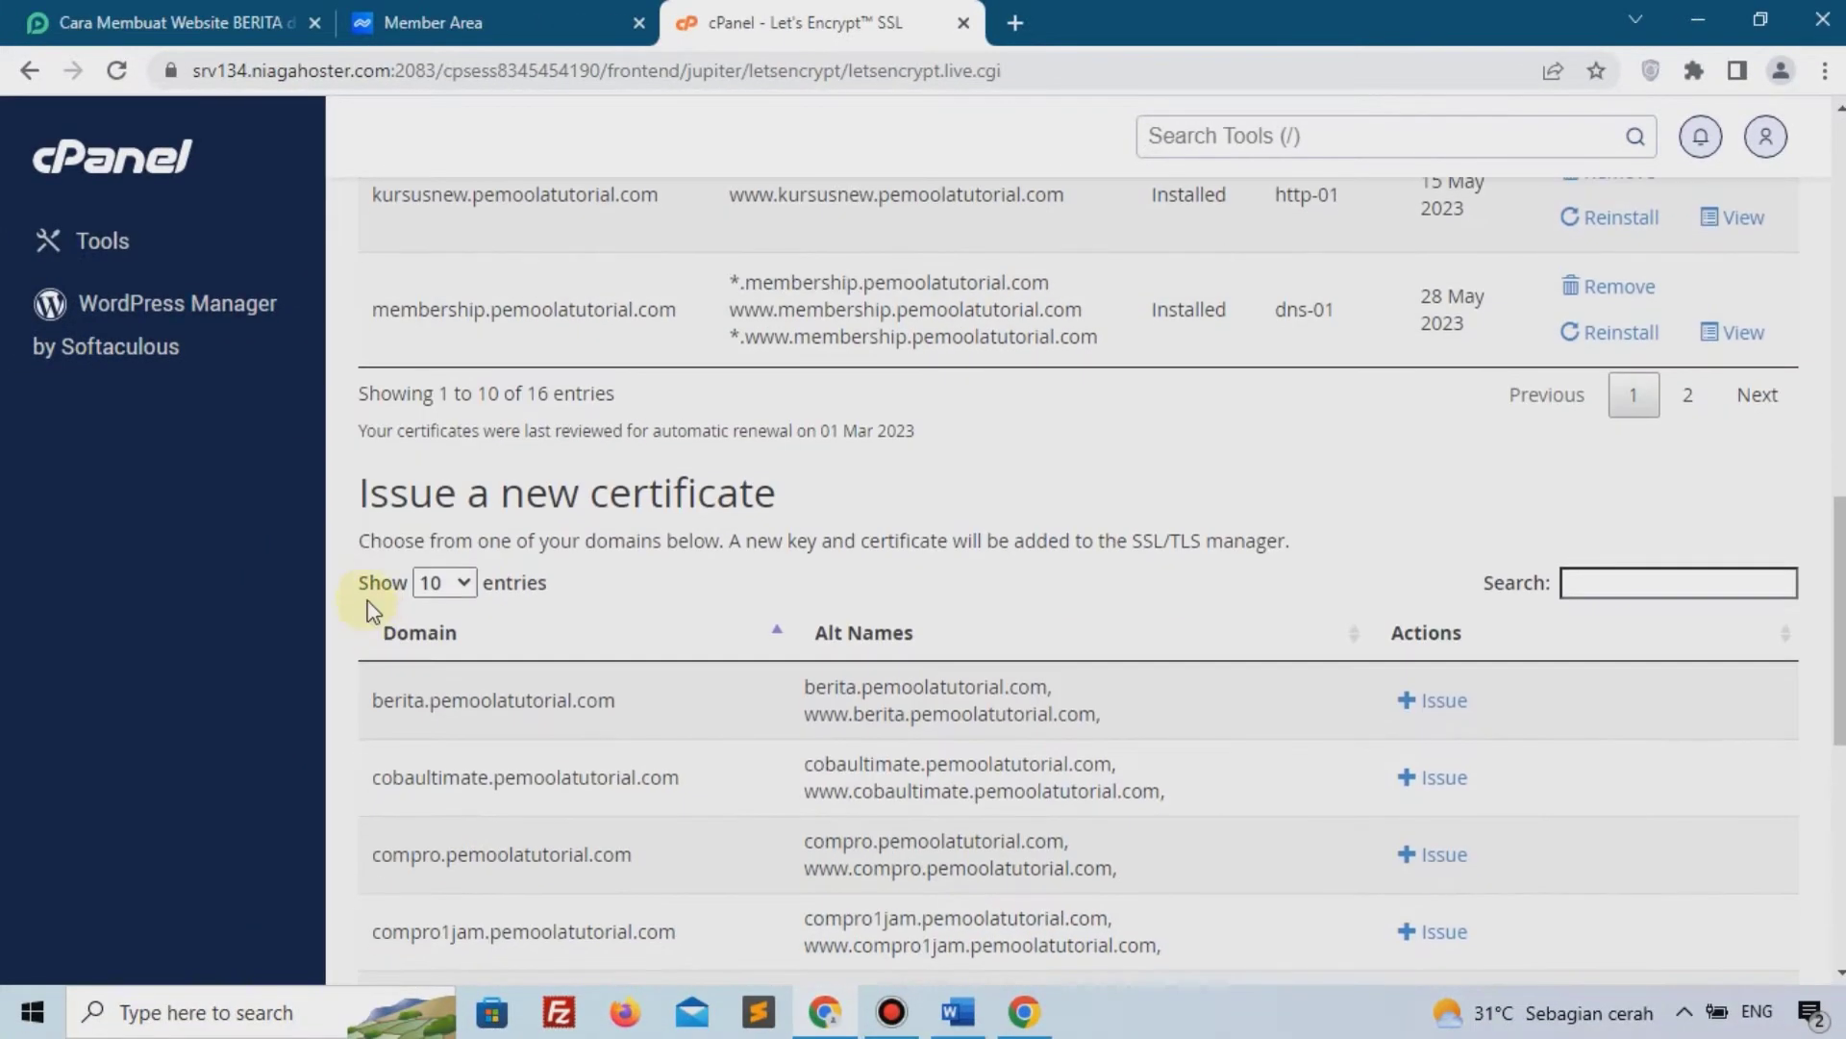
drag(378, 495, 844, 499)
click(840, 498)
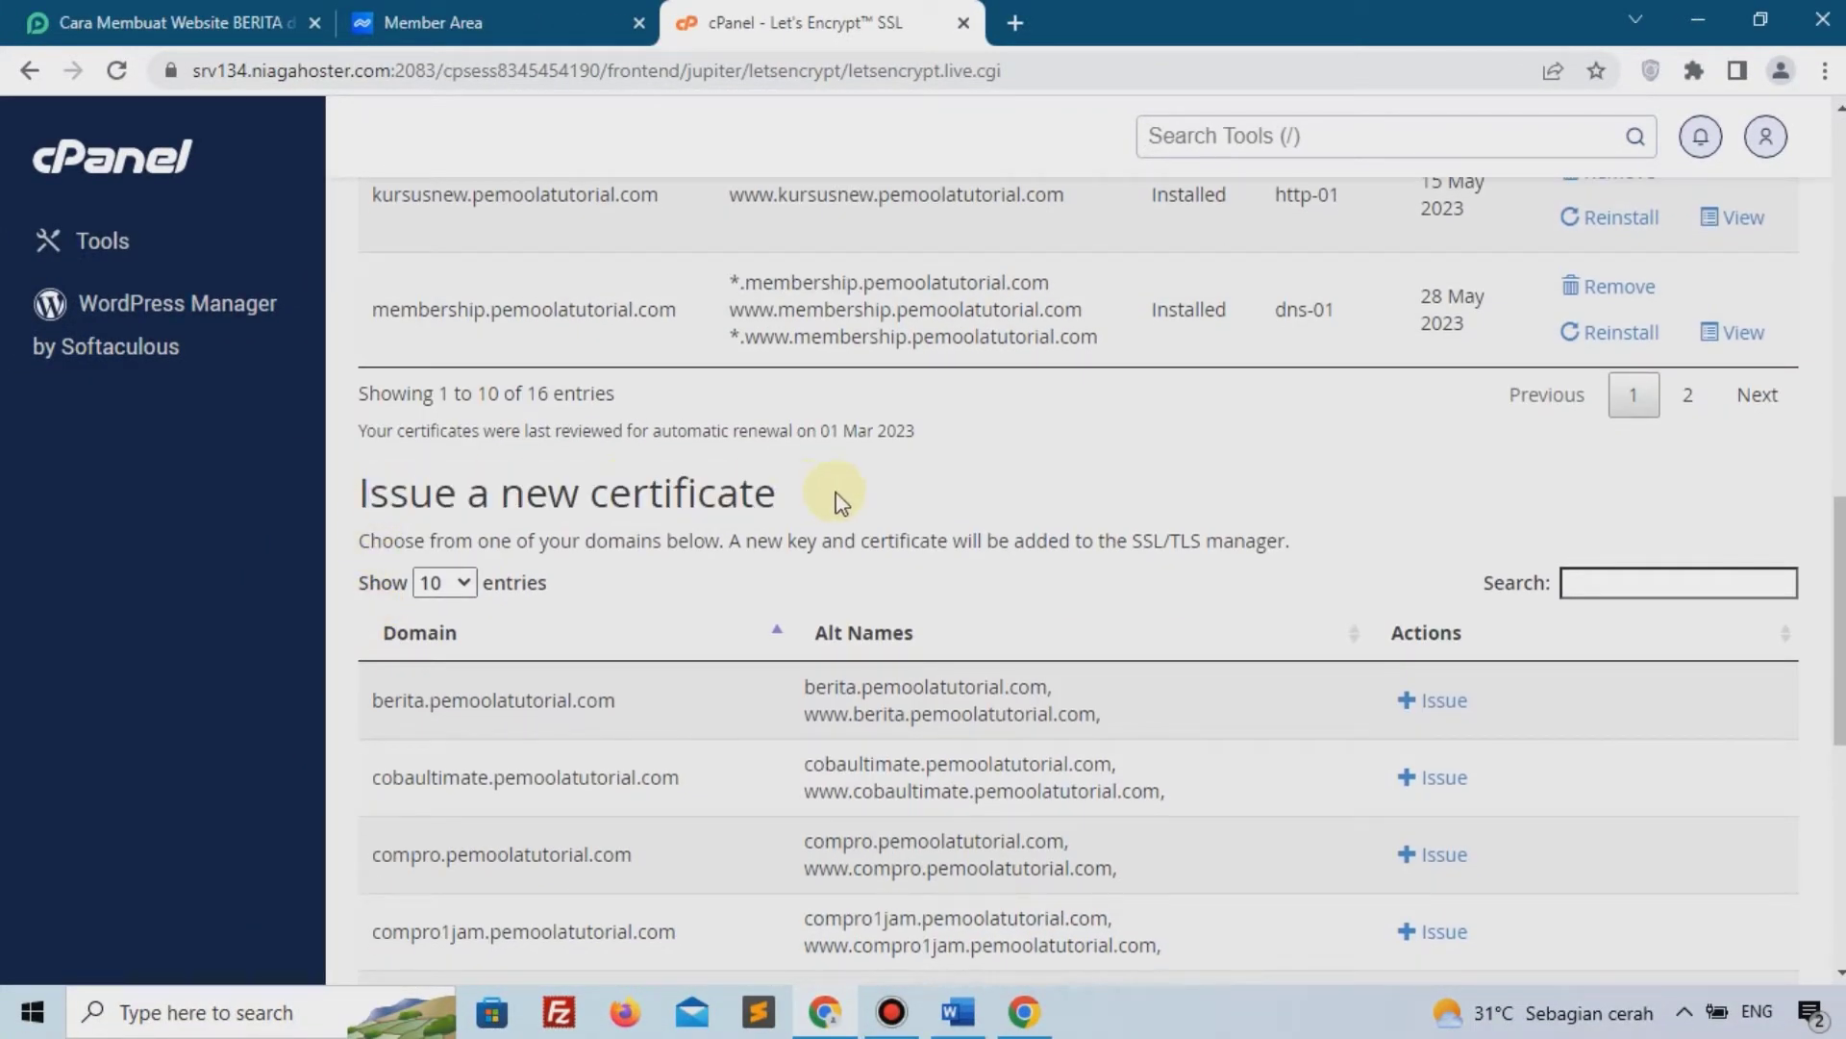
scroll(1257, 514, down, 8)
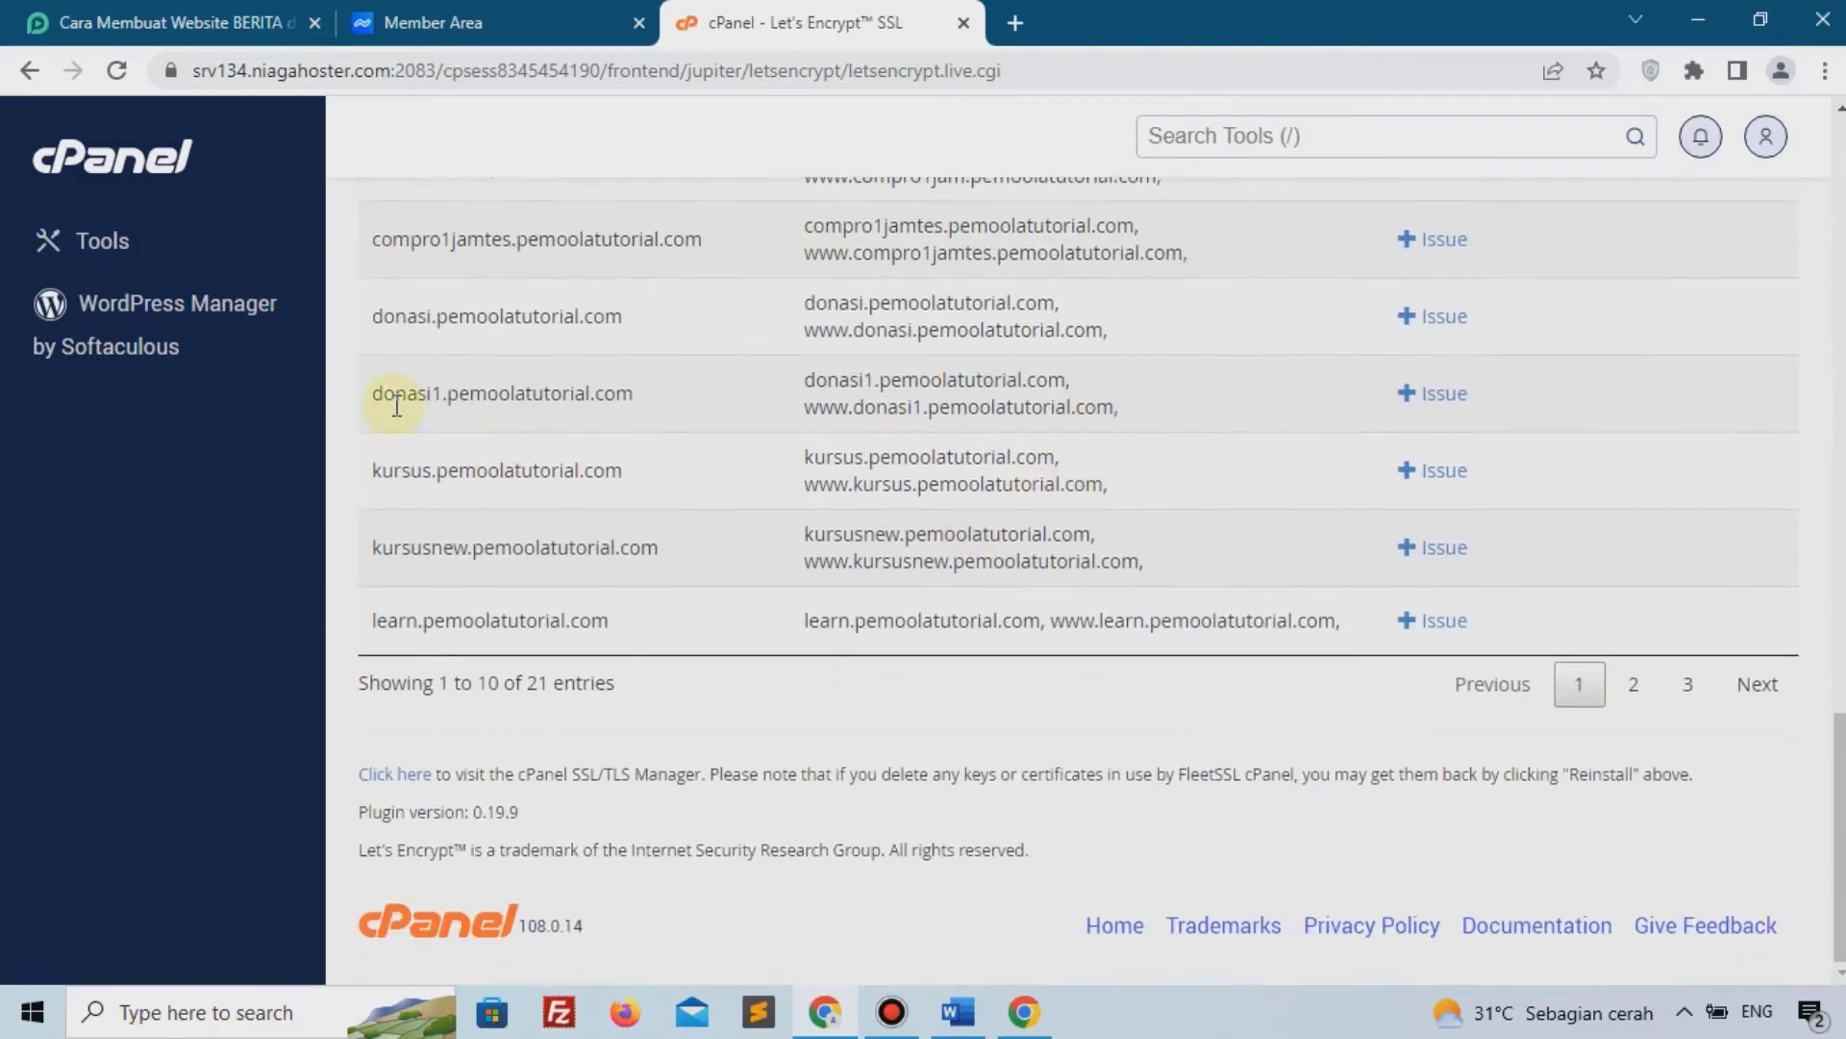
click(1633, 684)
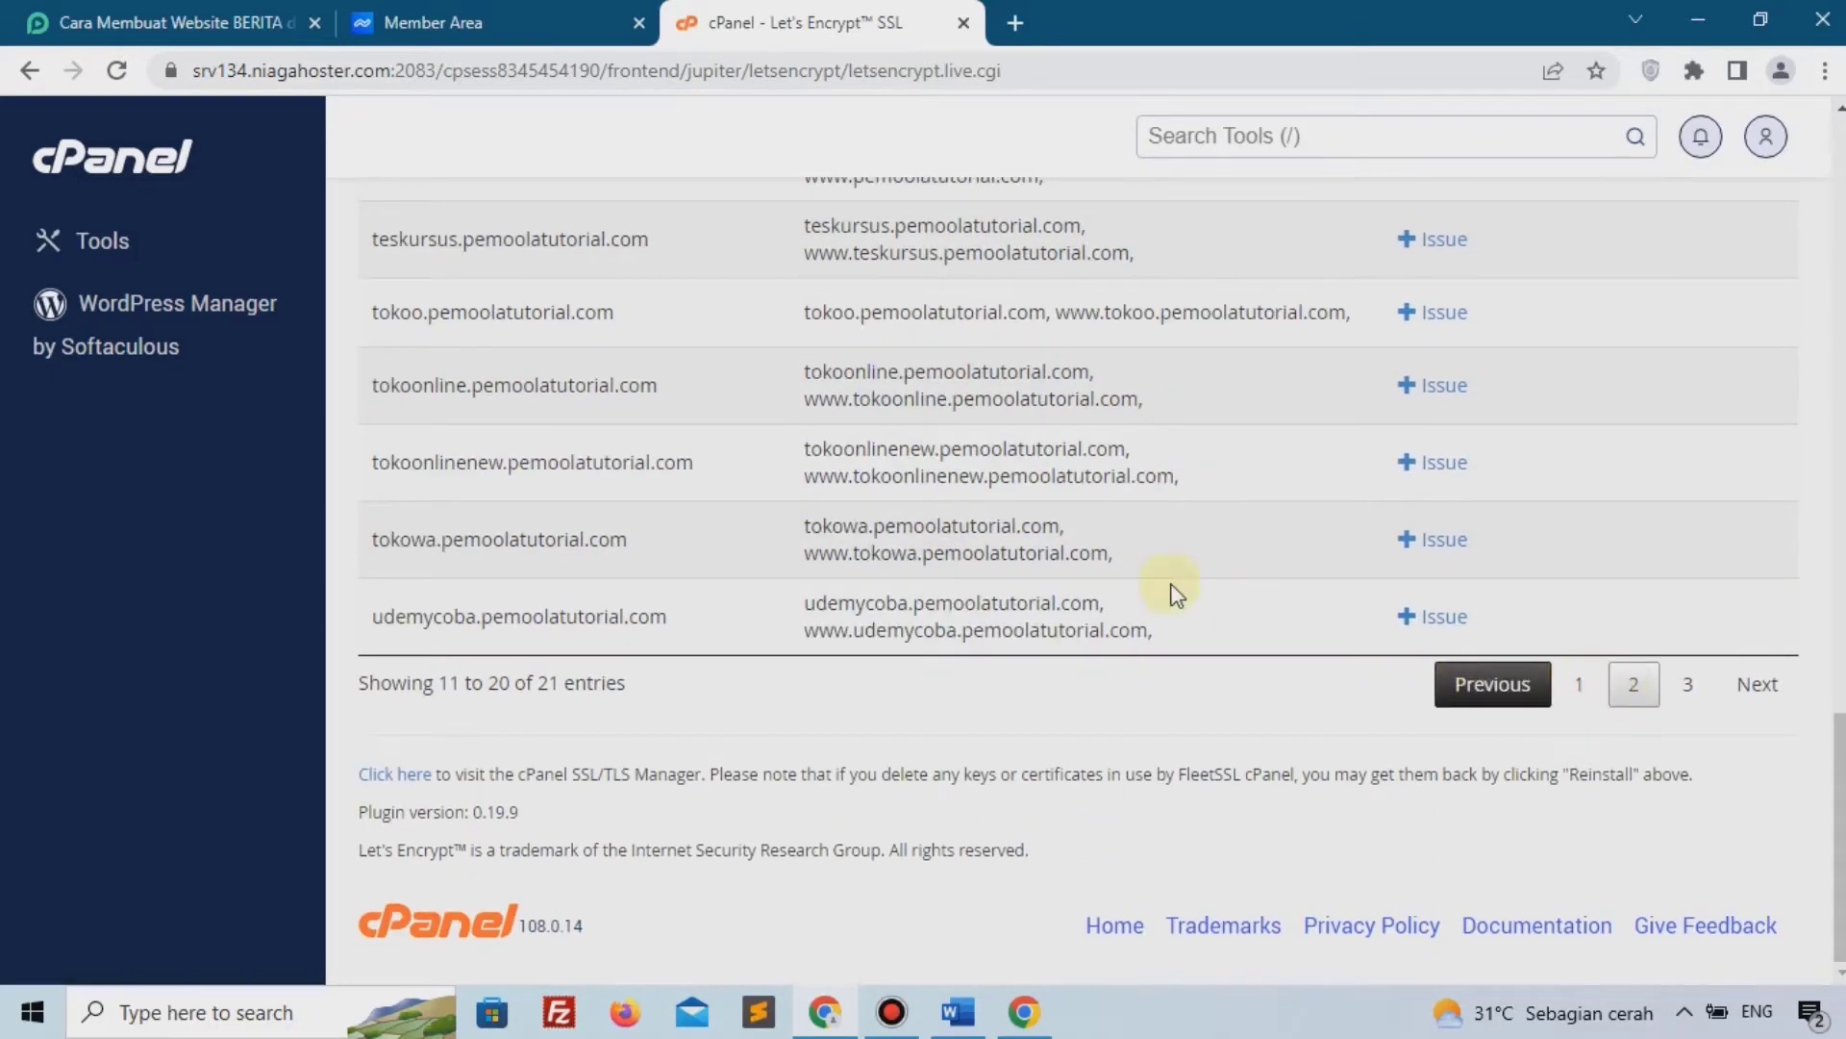
Issue a Let's Encrypt certificate for pemoolatutorial.com, including its mail and www aliases, with http-01 validation
scroll(889, 445, up, 1)
scroll(889, 445, up, 3)
drag(379, 577, 571, 583)
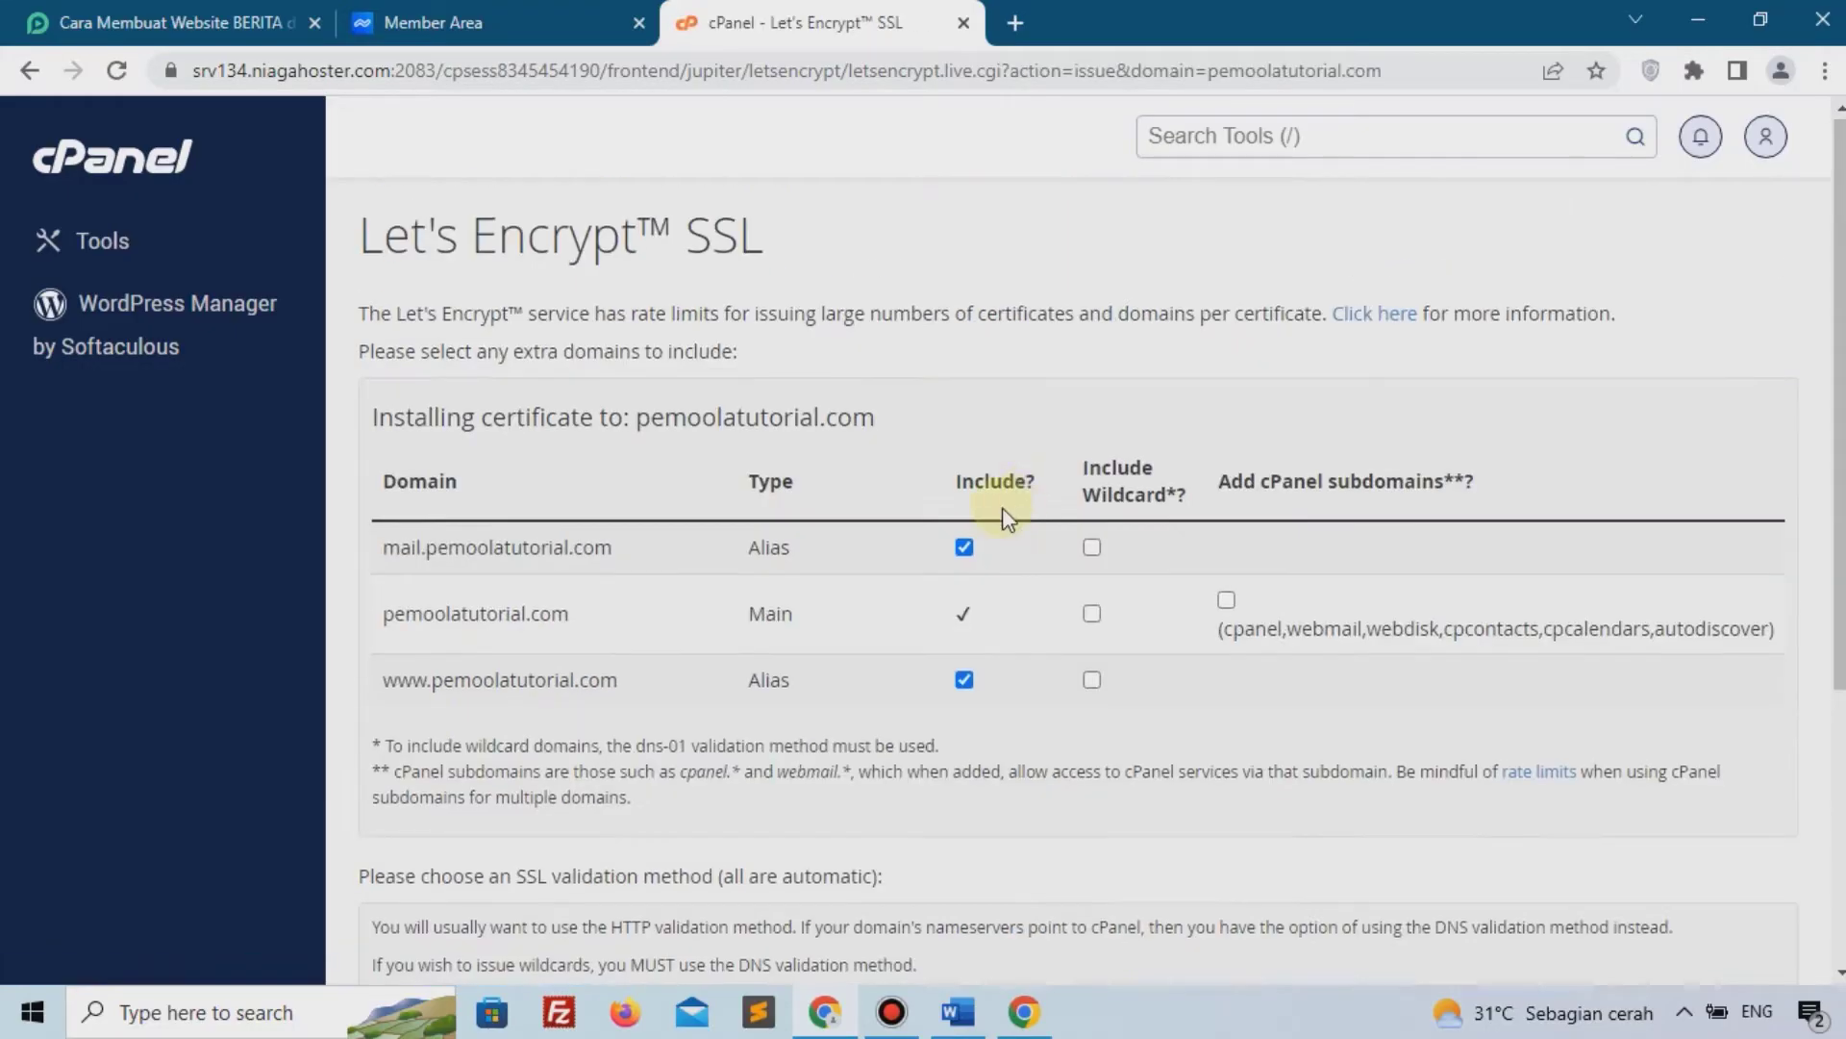
scroll(726, 546, down, 4)
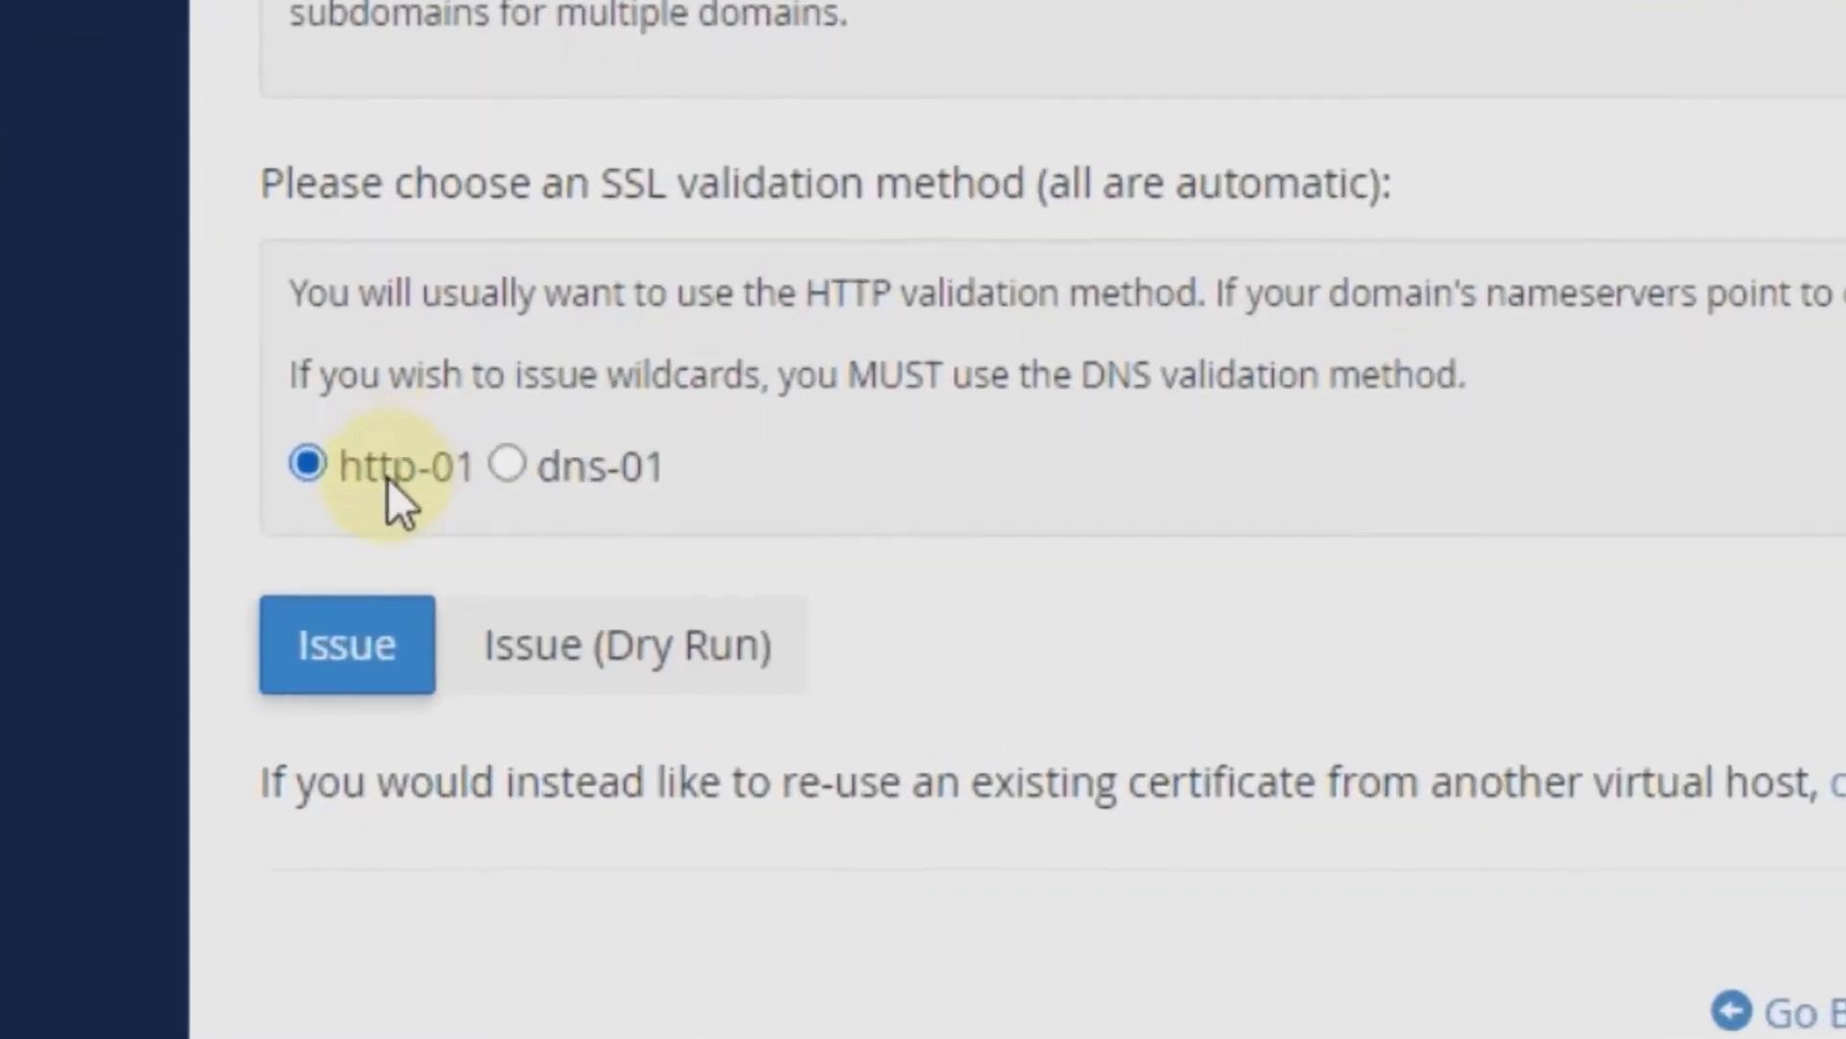
click(389, 678)
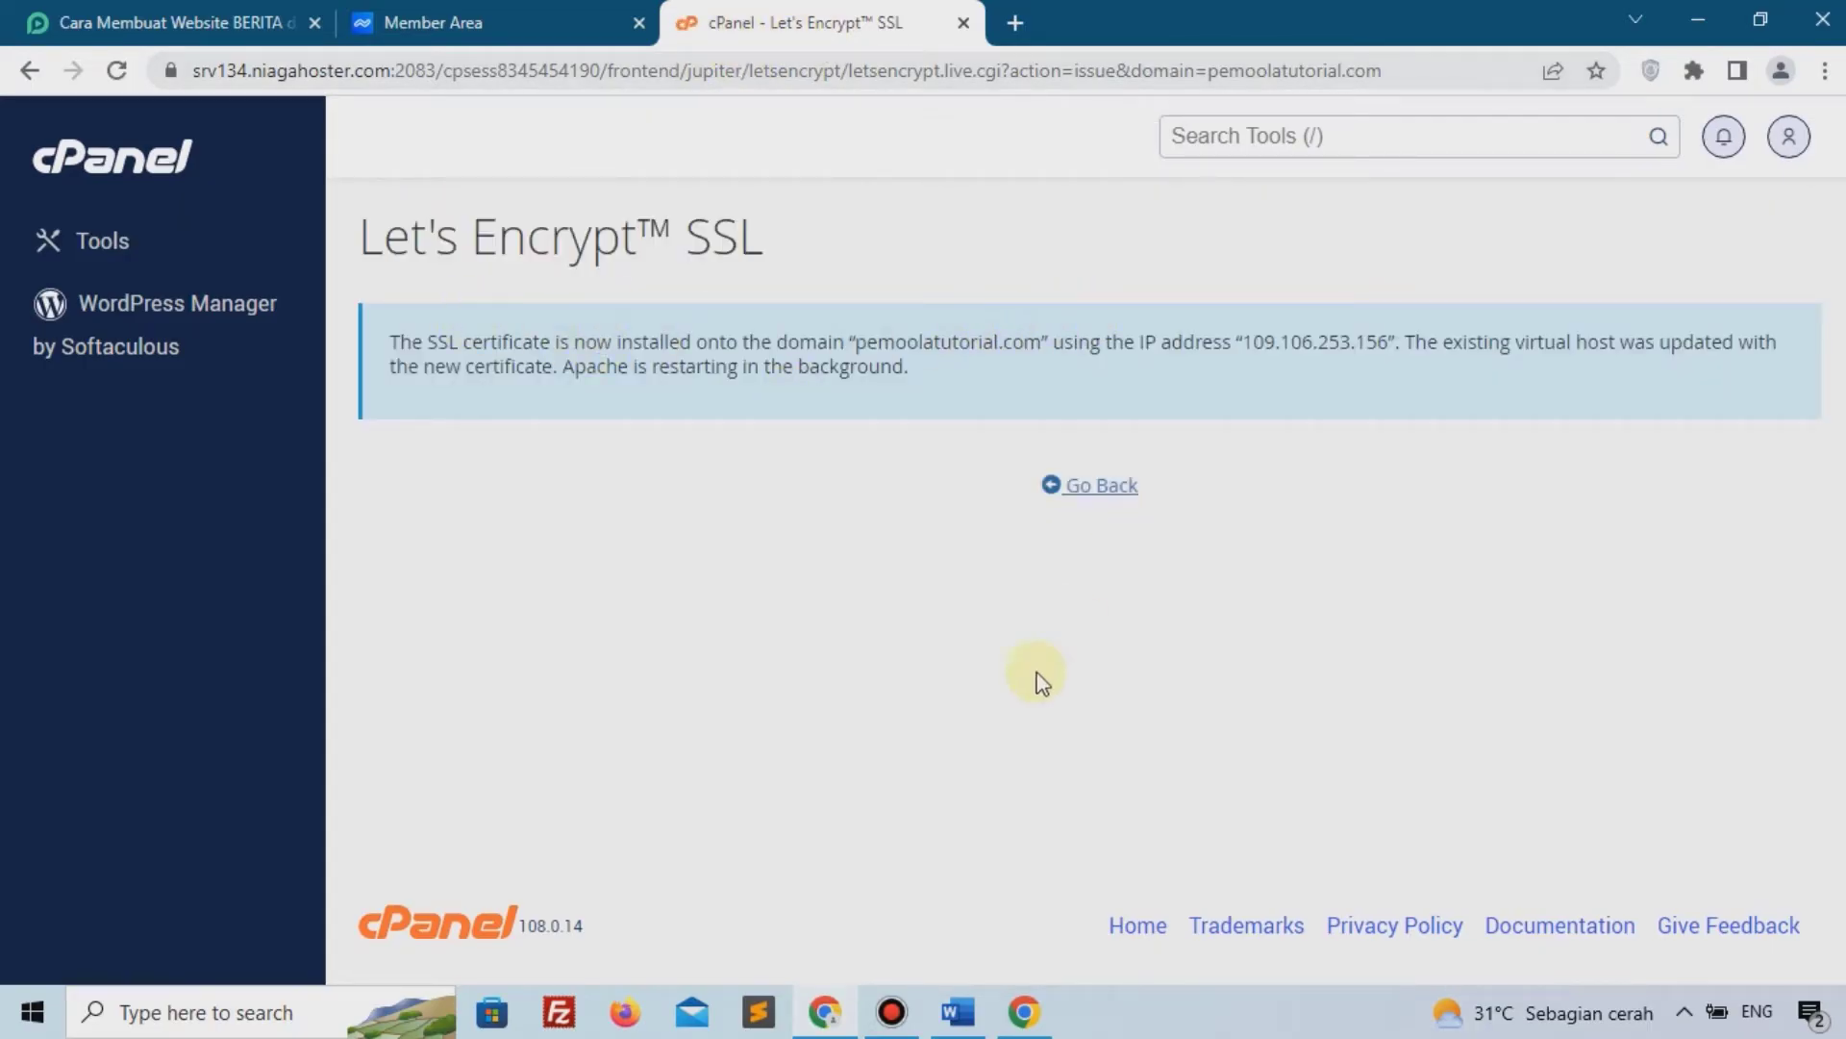
Search the cPanel tools for "soft" and open Softaculous Apps Installer
drag(692, 342, 1175, 373)
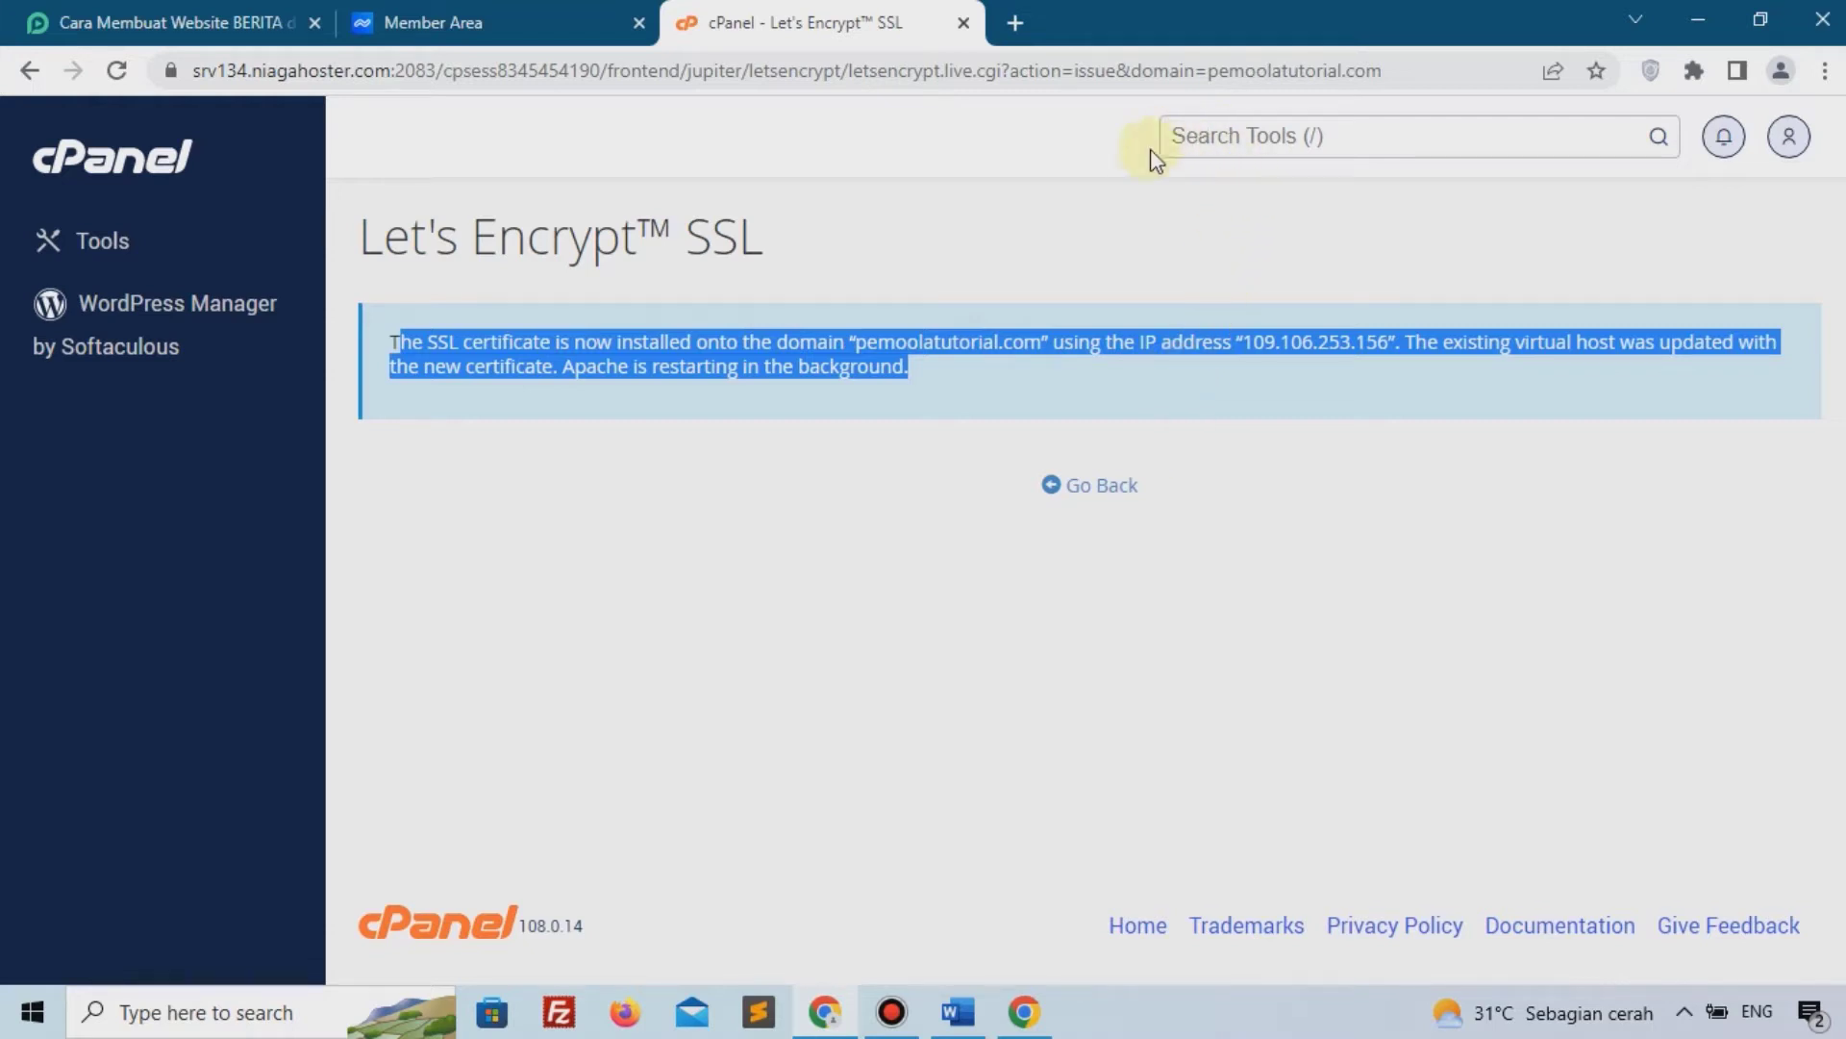
click(1277, 136)
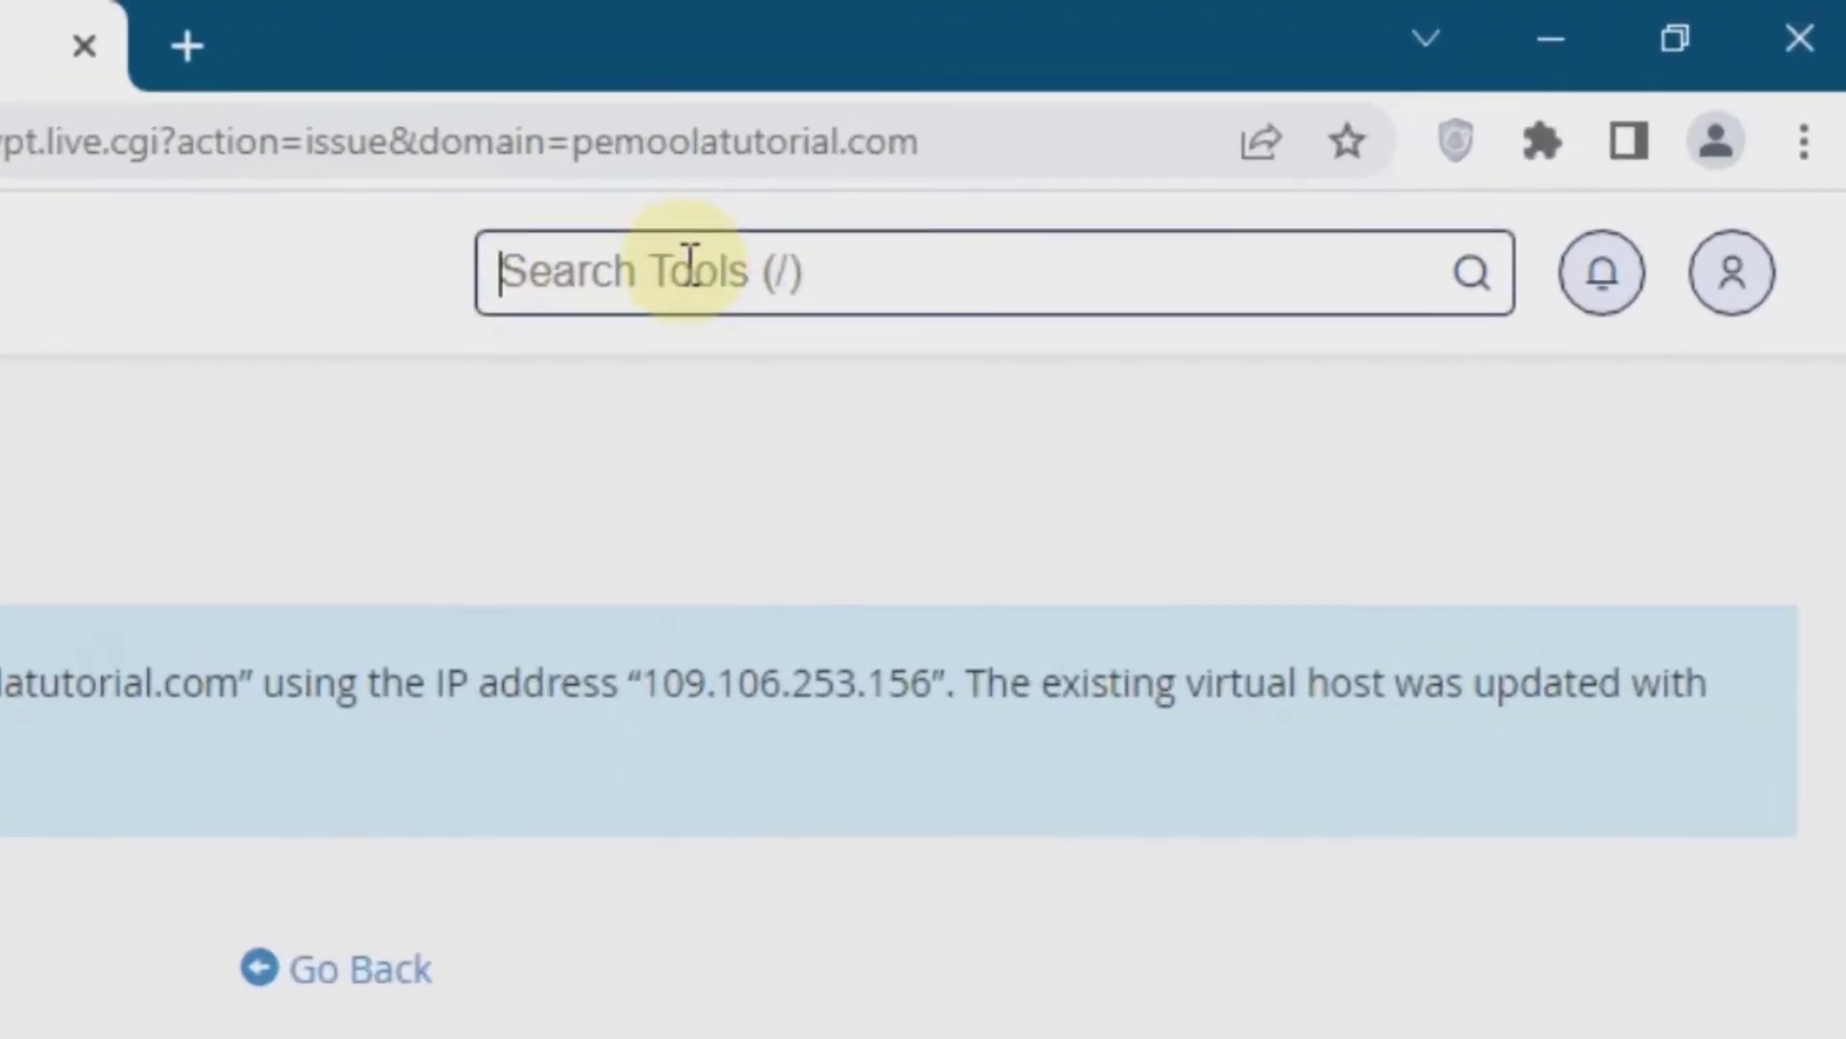
text(soft)
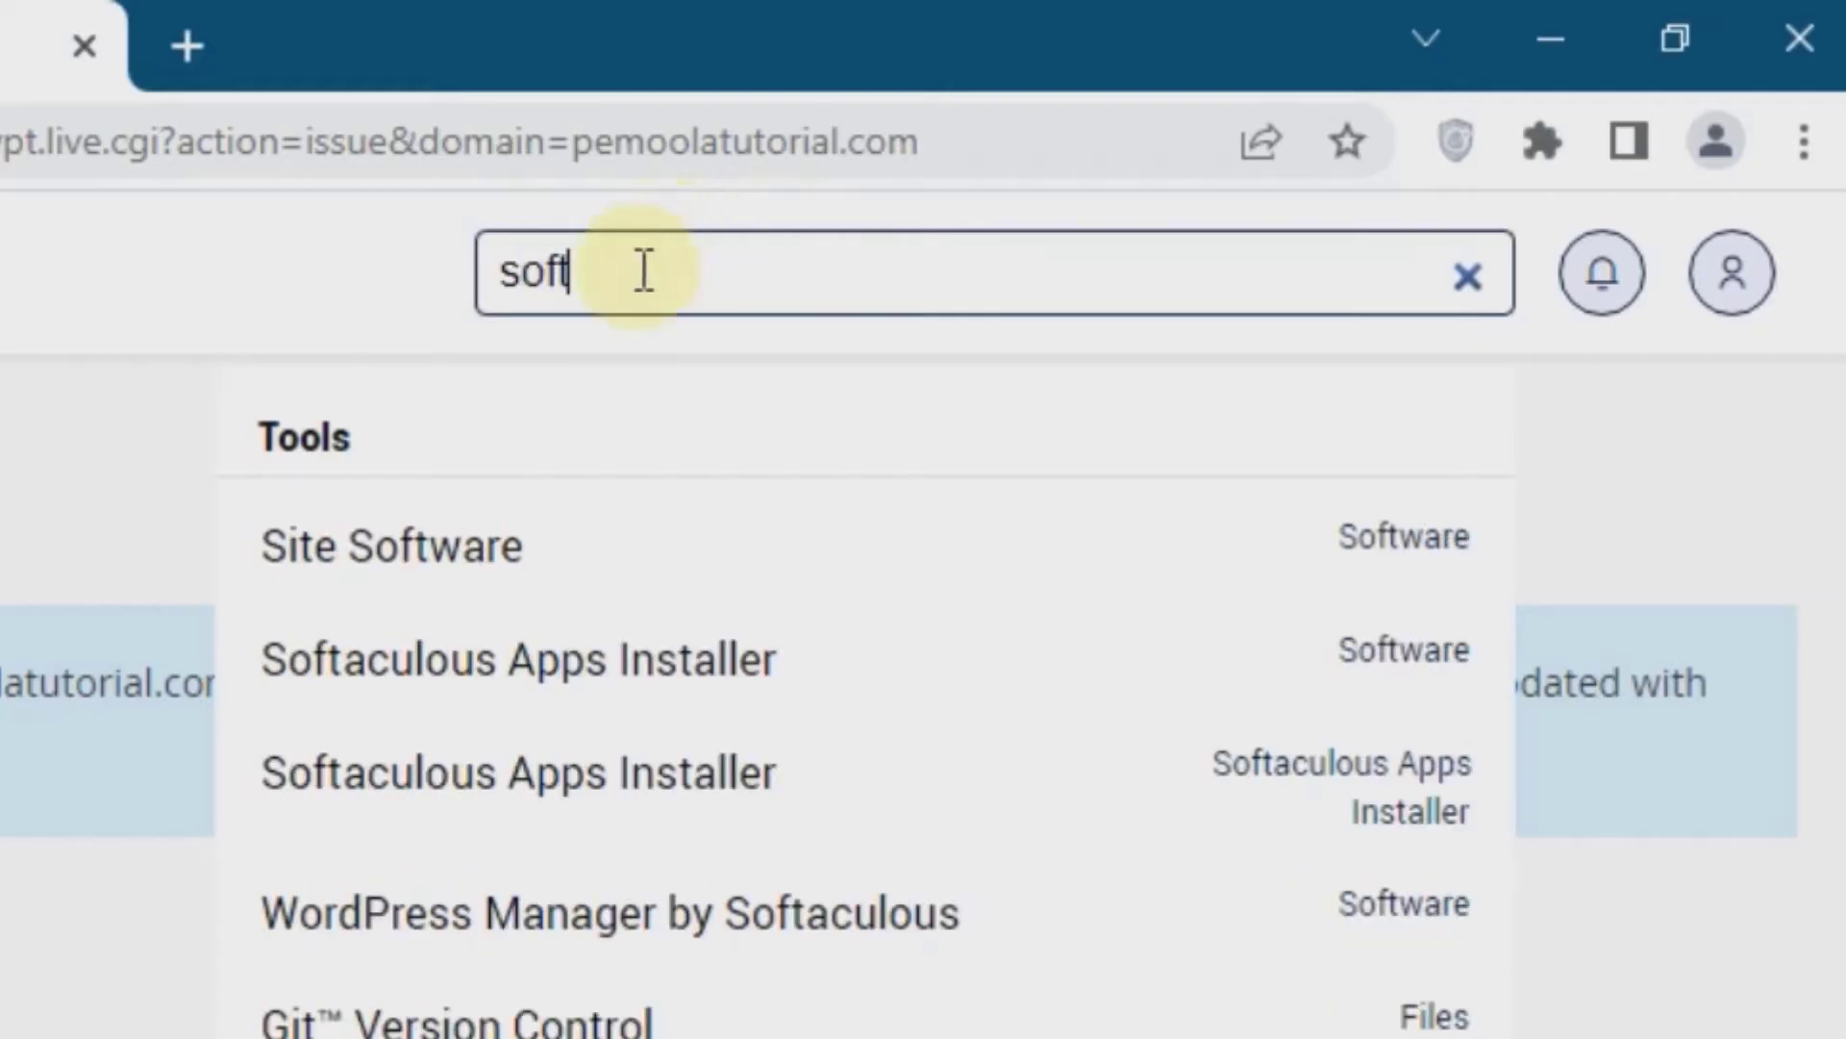
drag(638, 269, 486, 278)
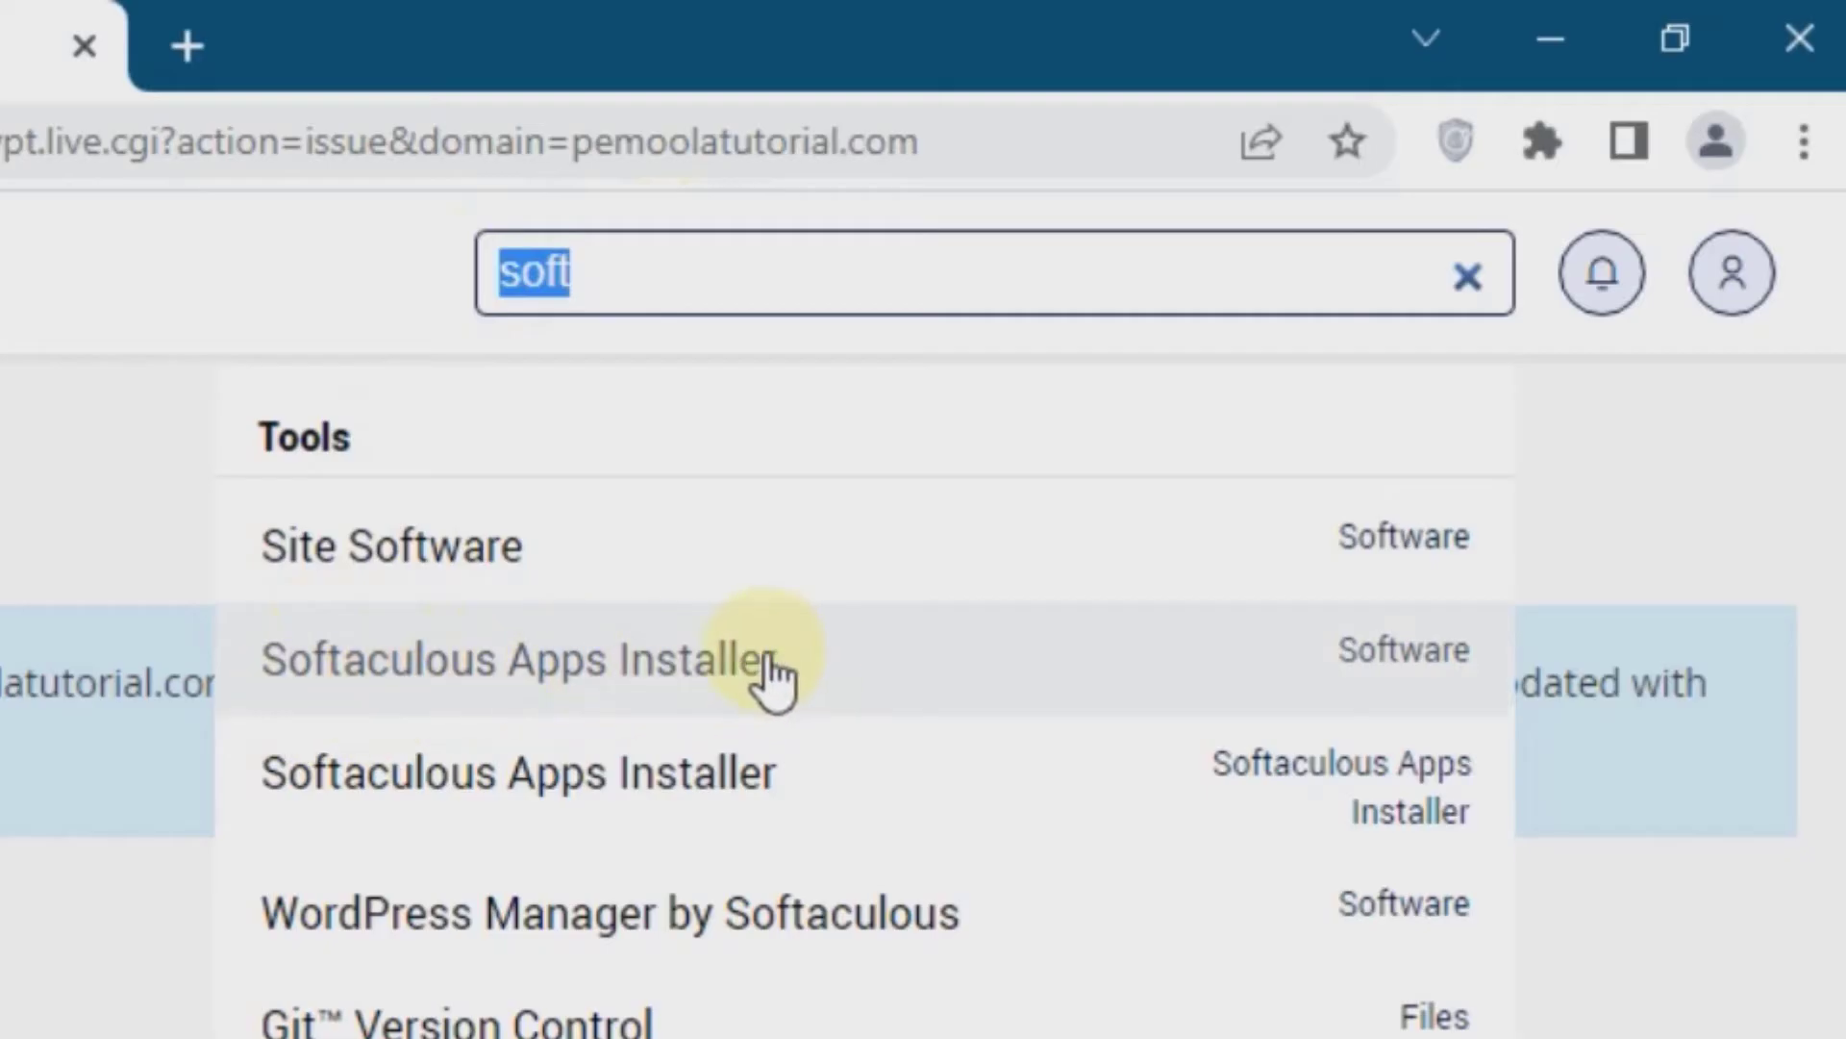
click(736, 678)
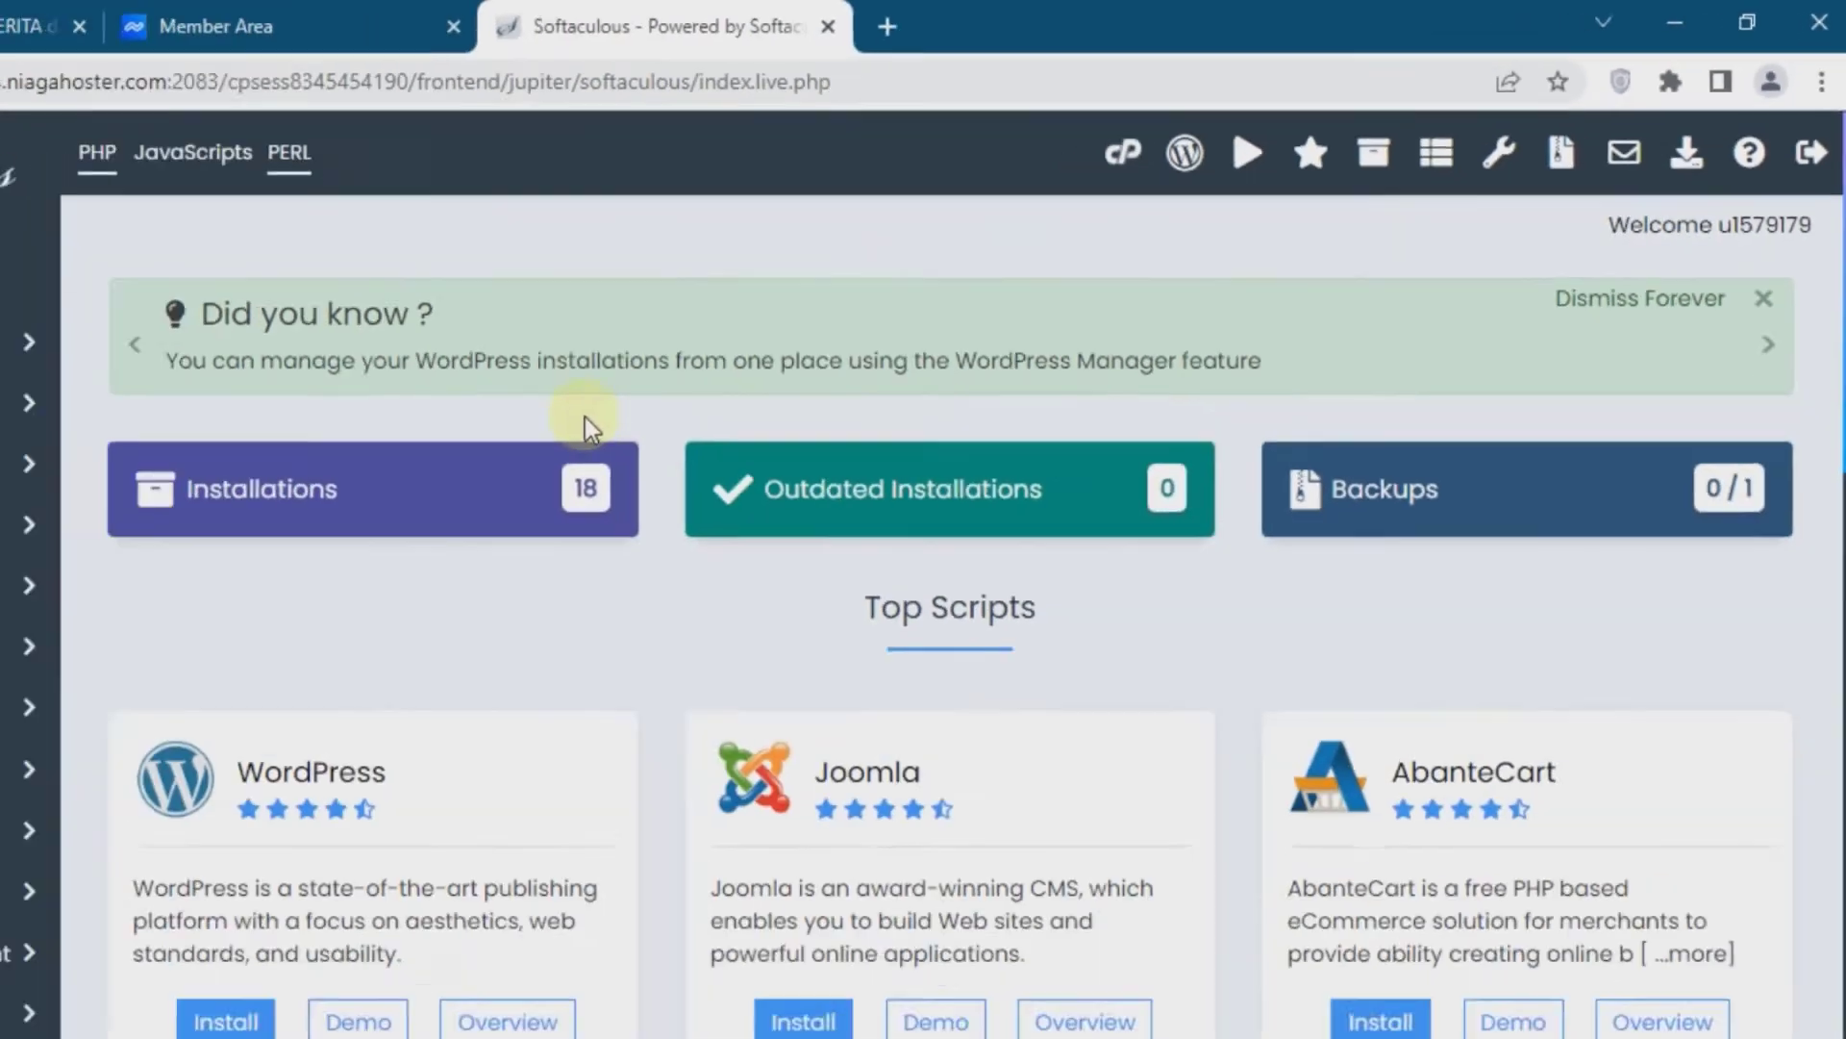
scroll(585, 418, down, 2)
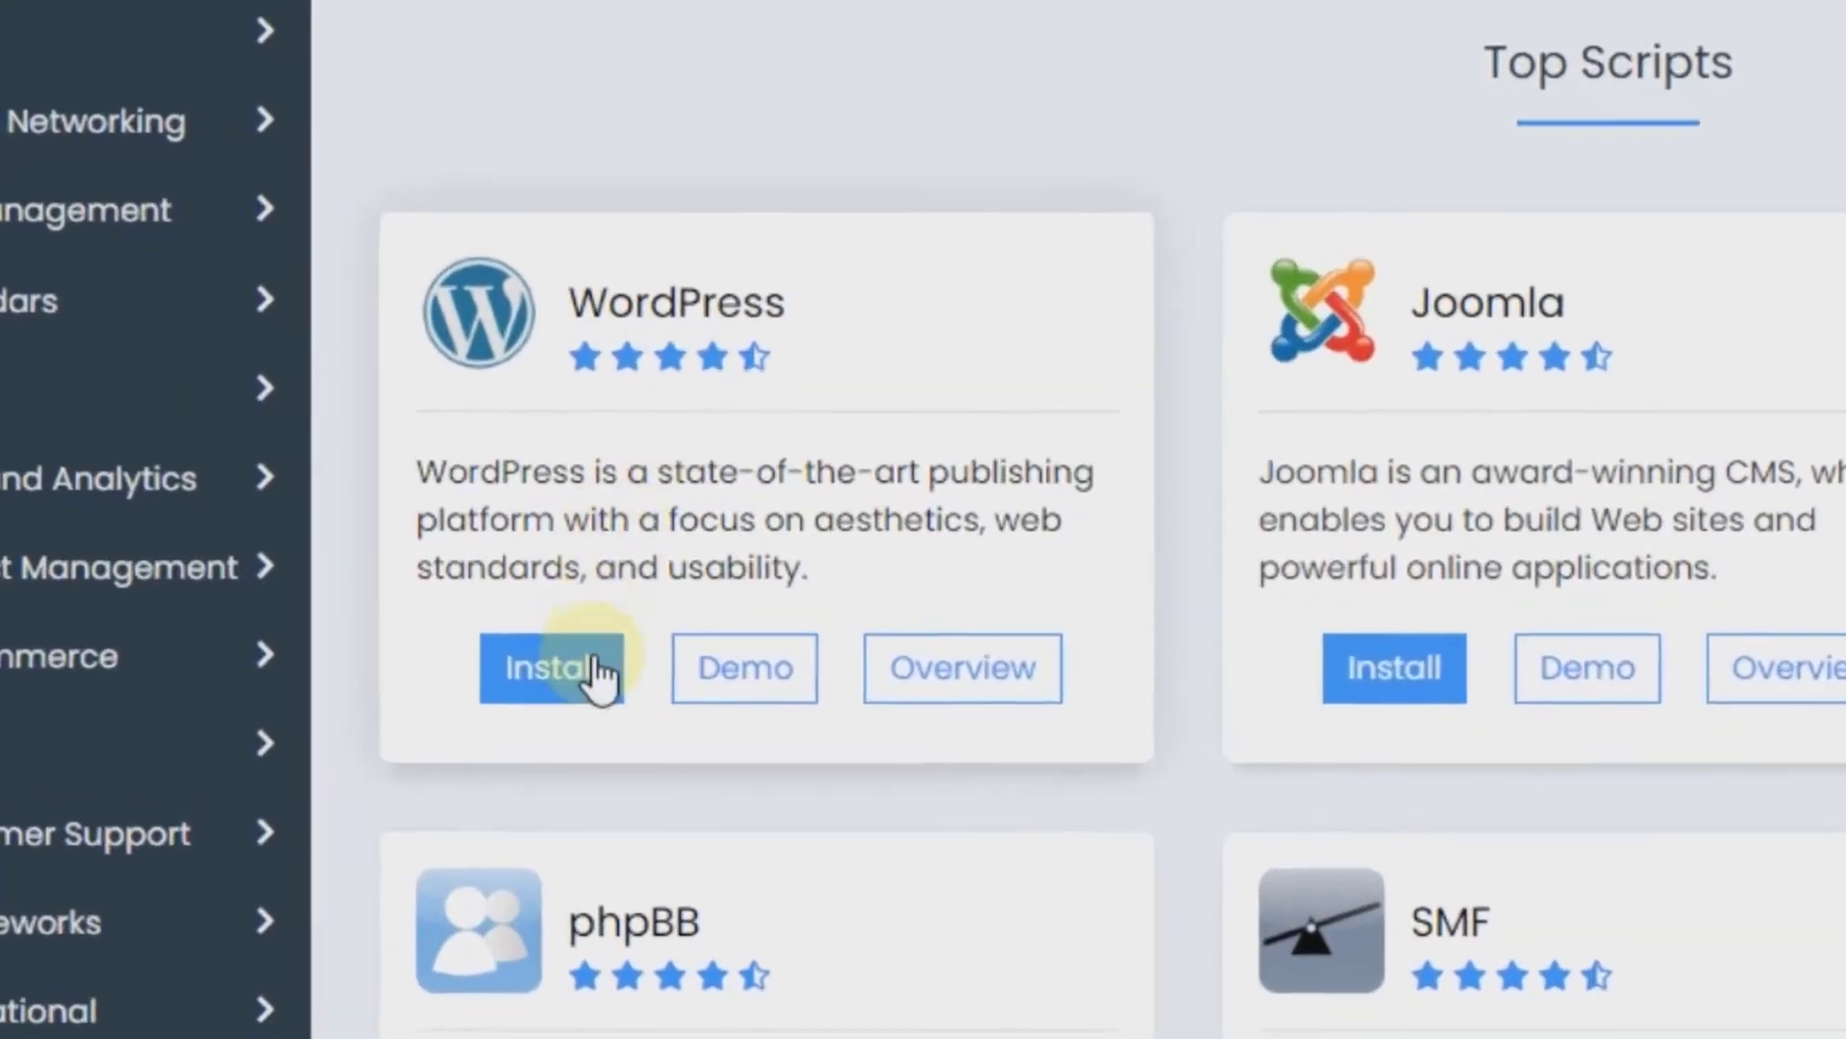
click(596, 670)
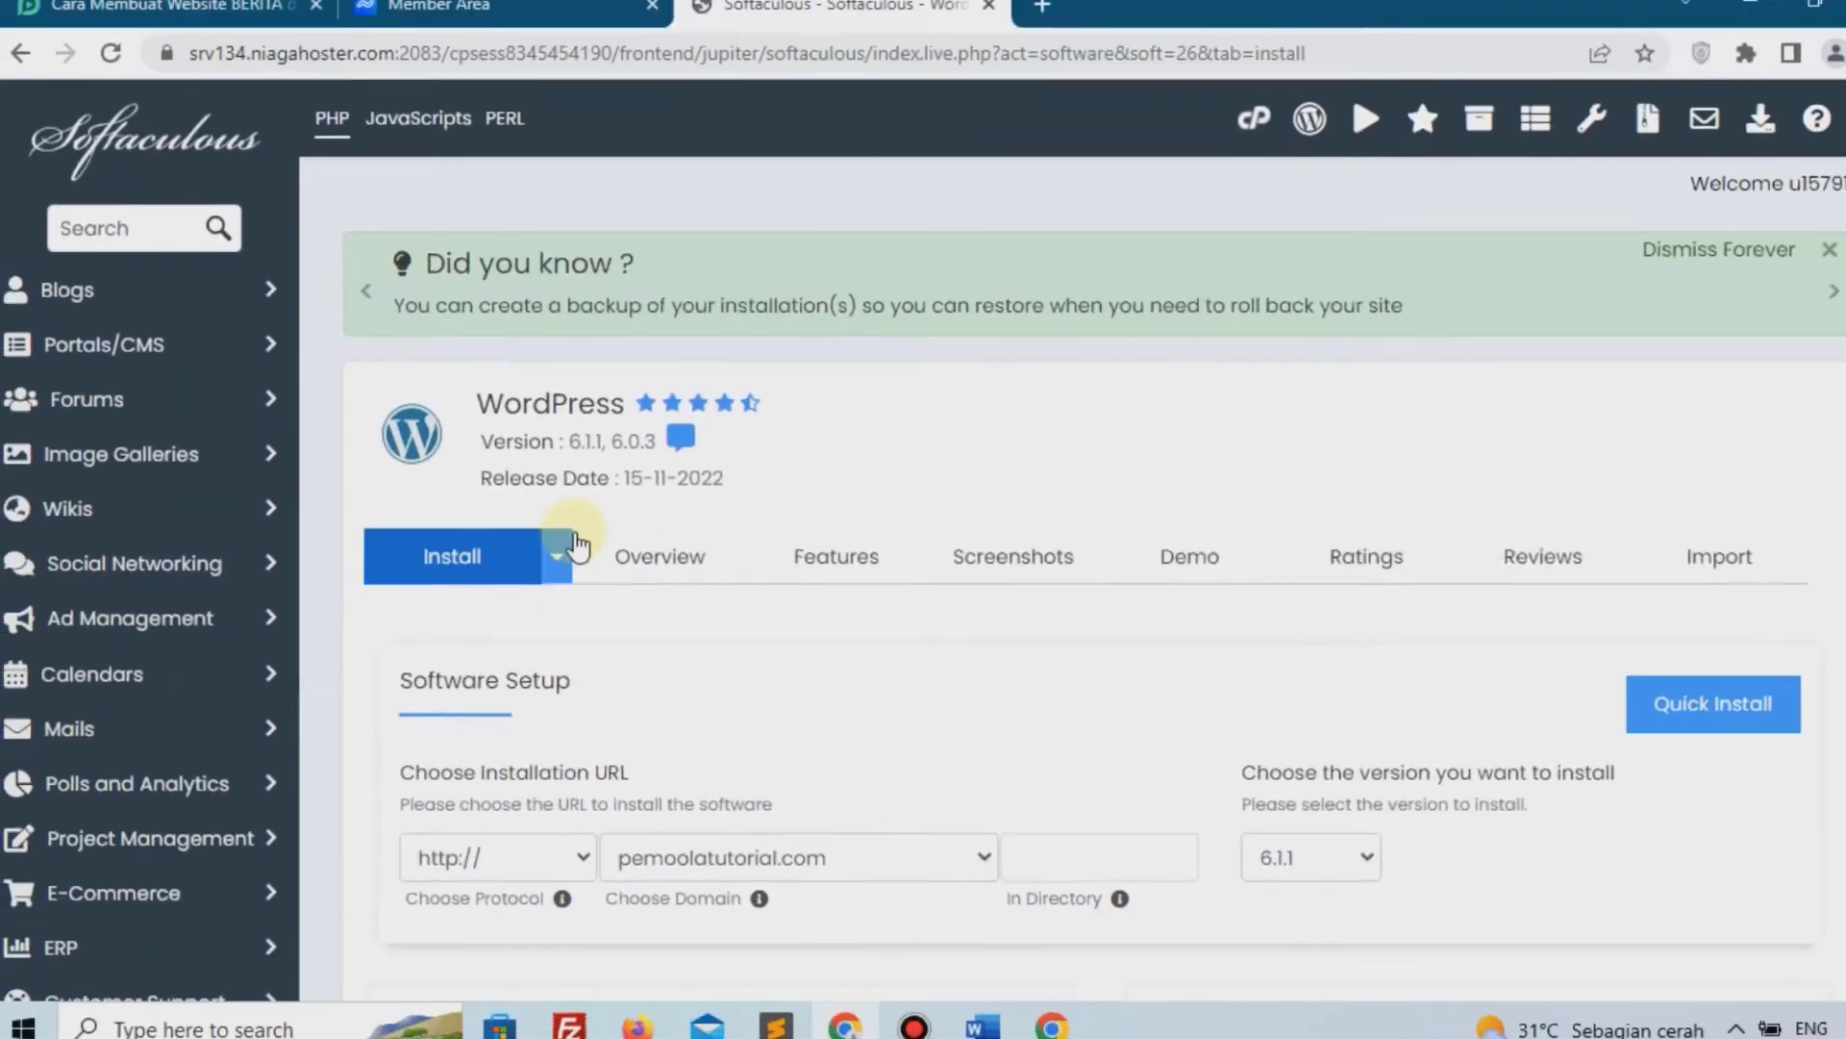
scroll(579, 538, down, 3)
click(442, 575)
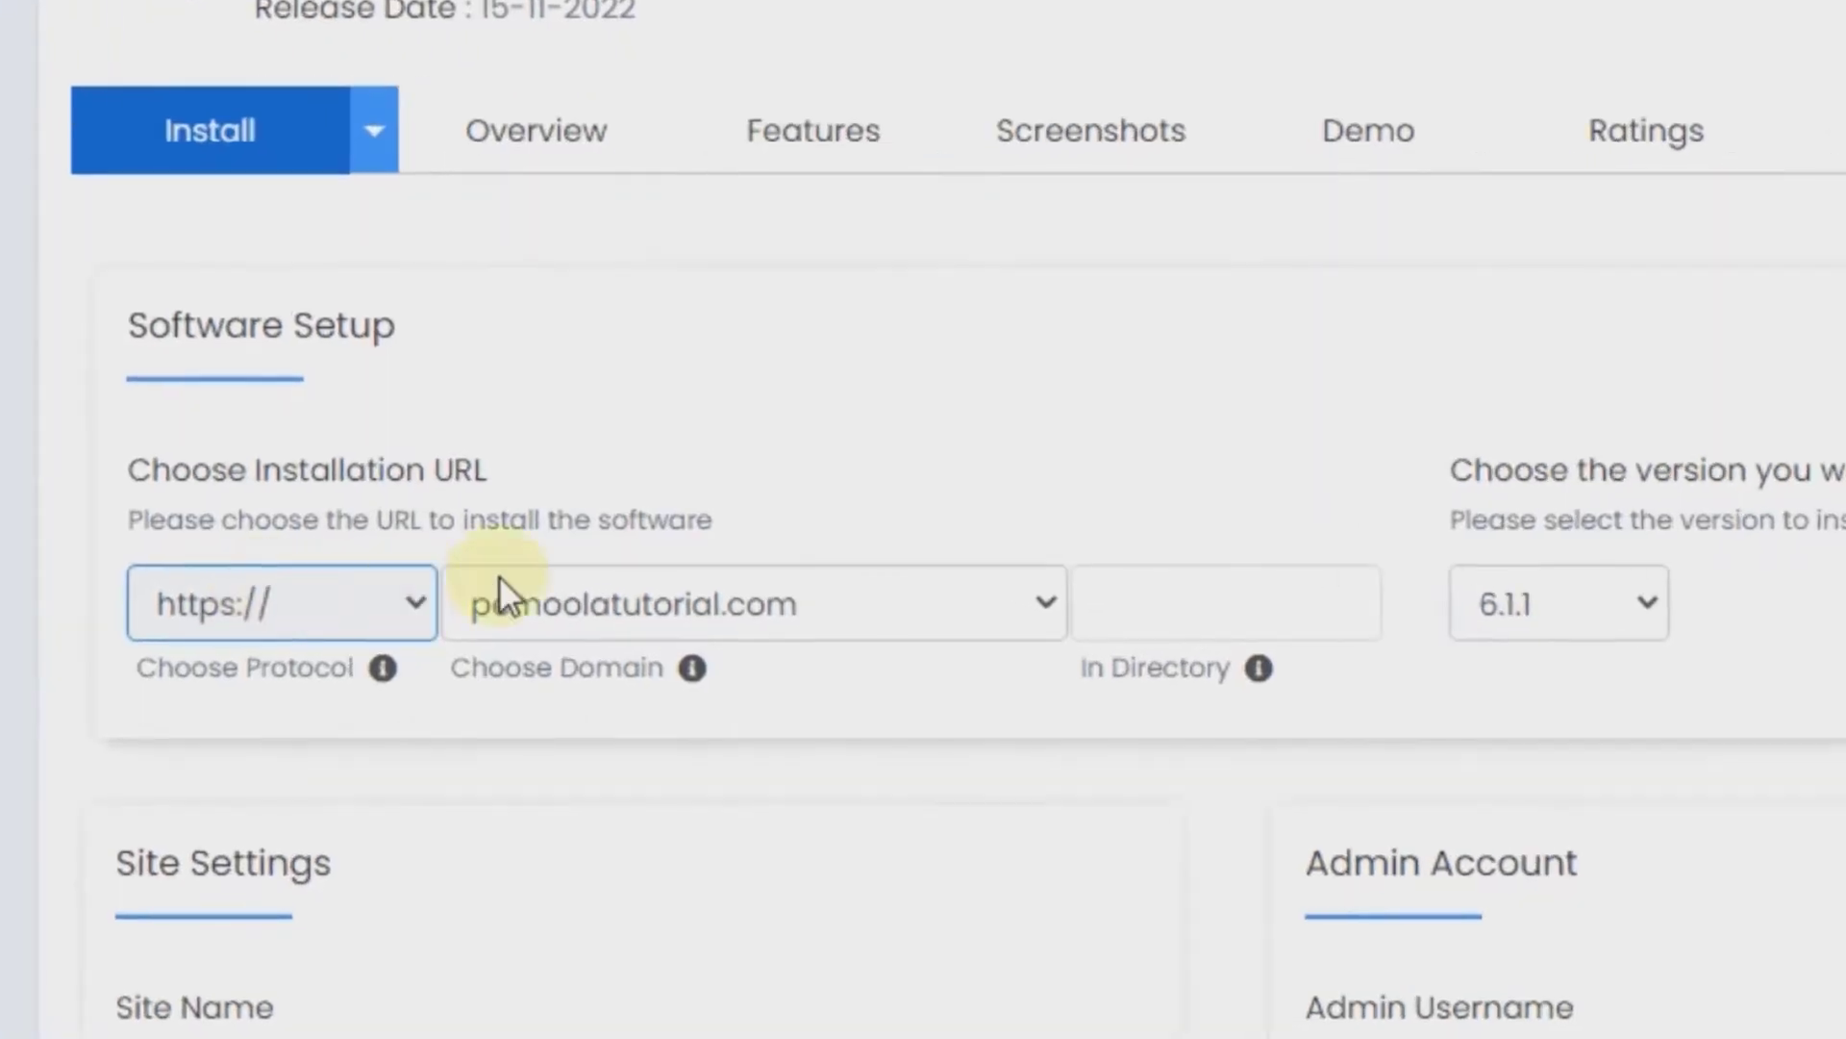
click(512, 578)
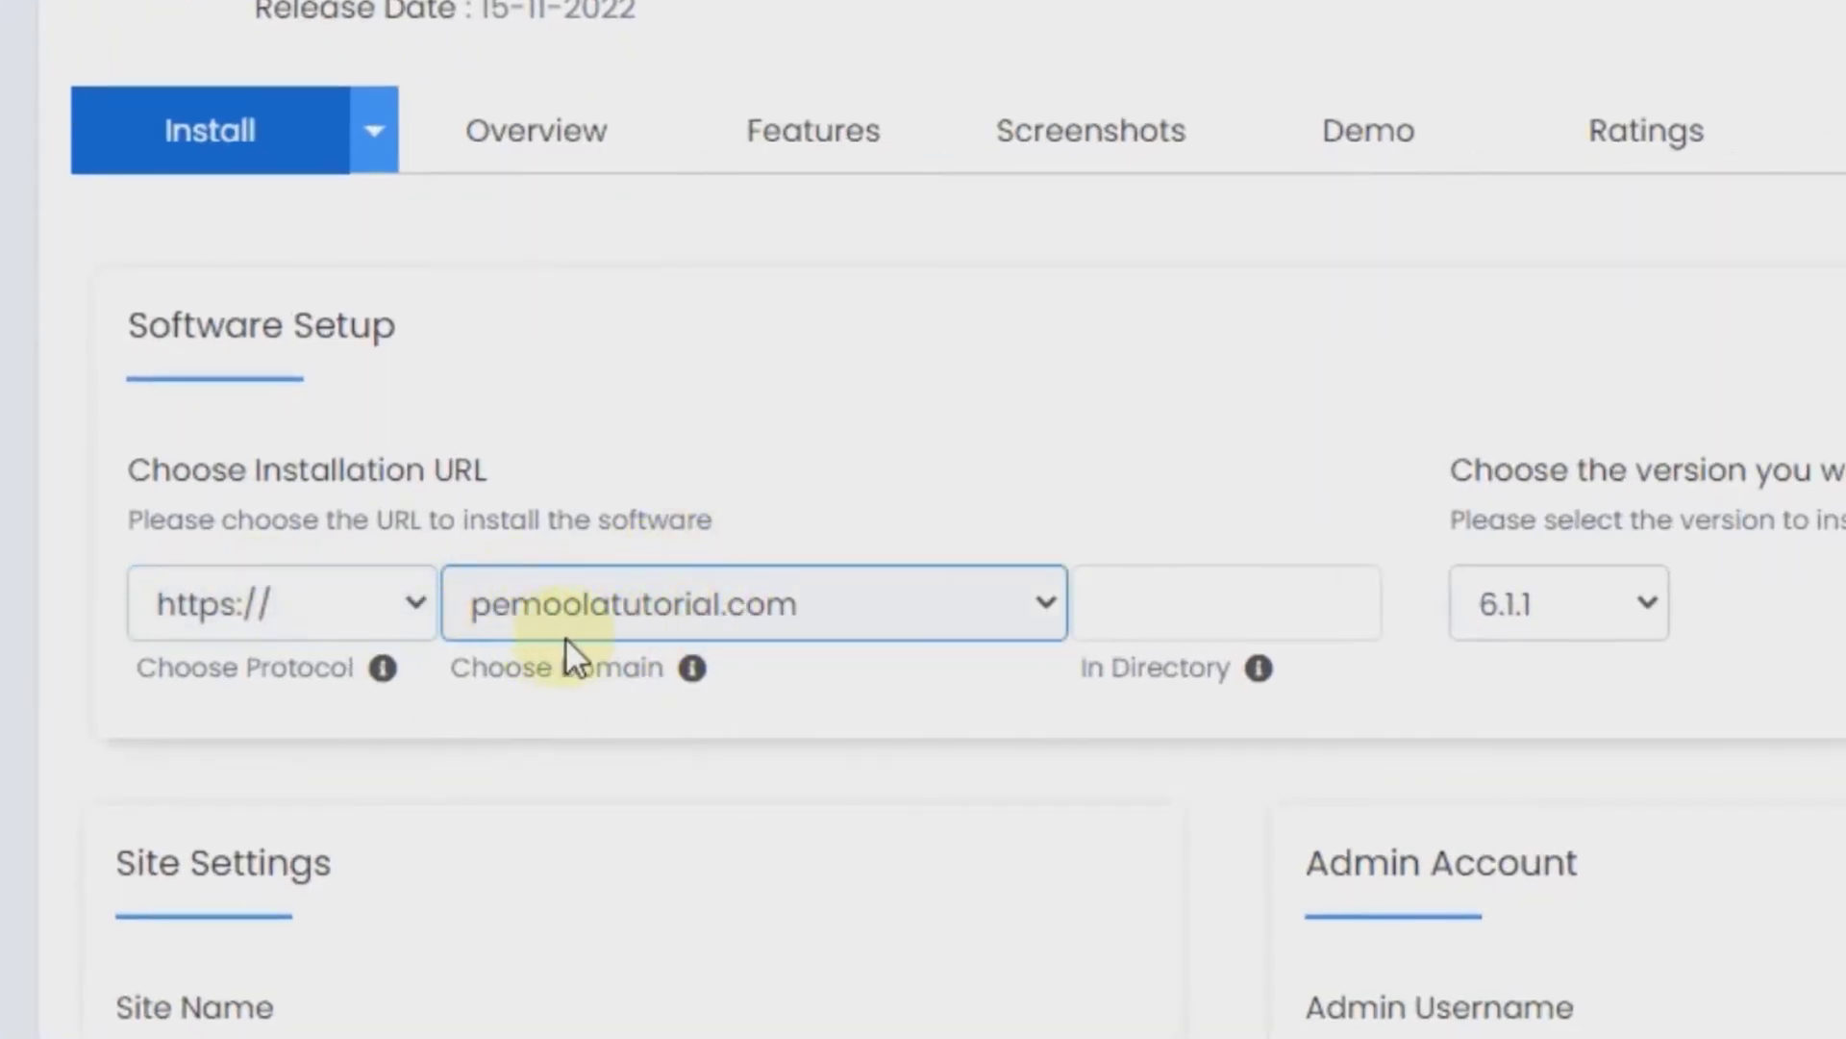
click(1155, 600)
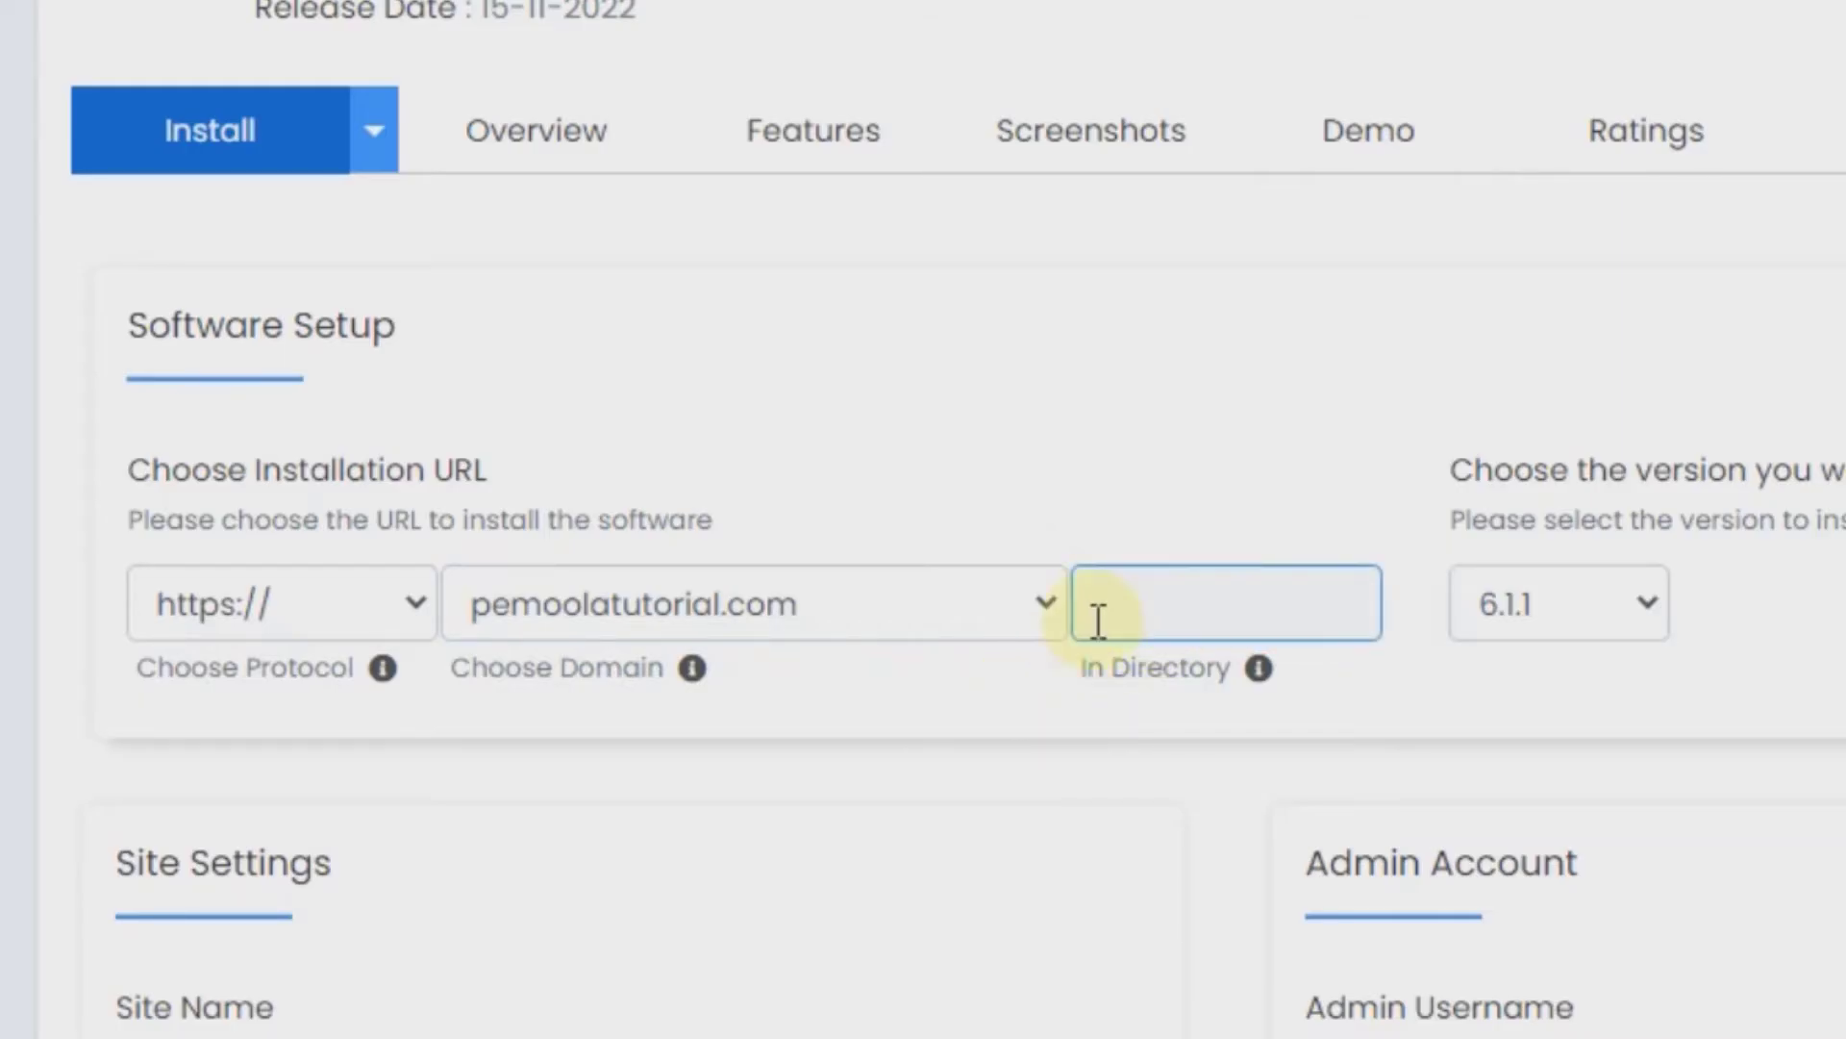
Set the site name to Rahmandi News in the WordPress site settings
scroll(259, 635, down, 5)
click(173, 394)
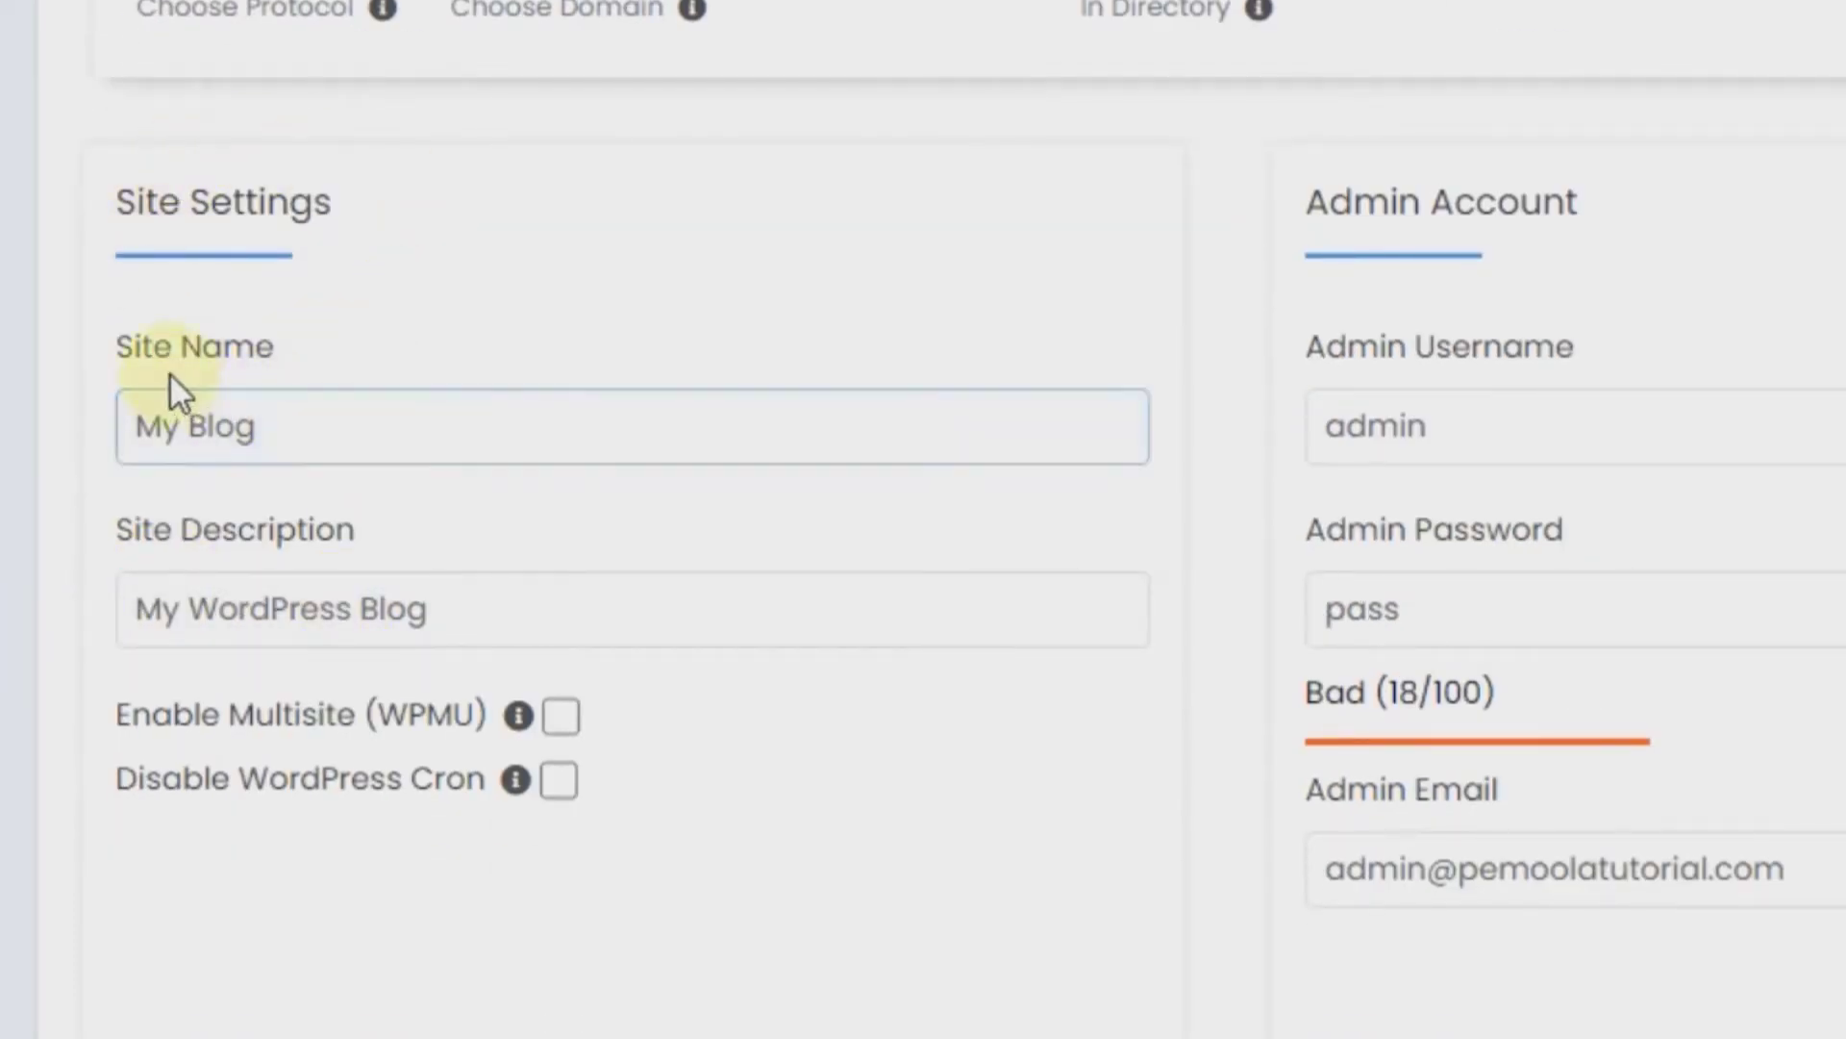
click(159, 569)
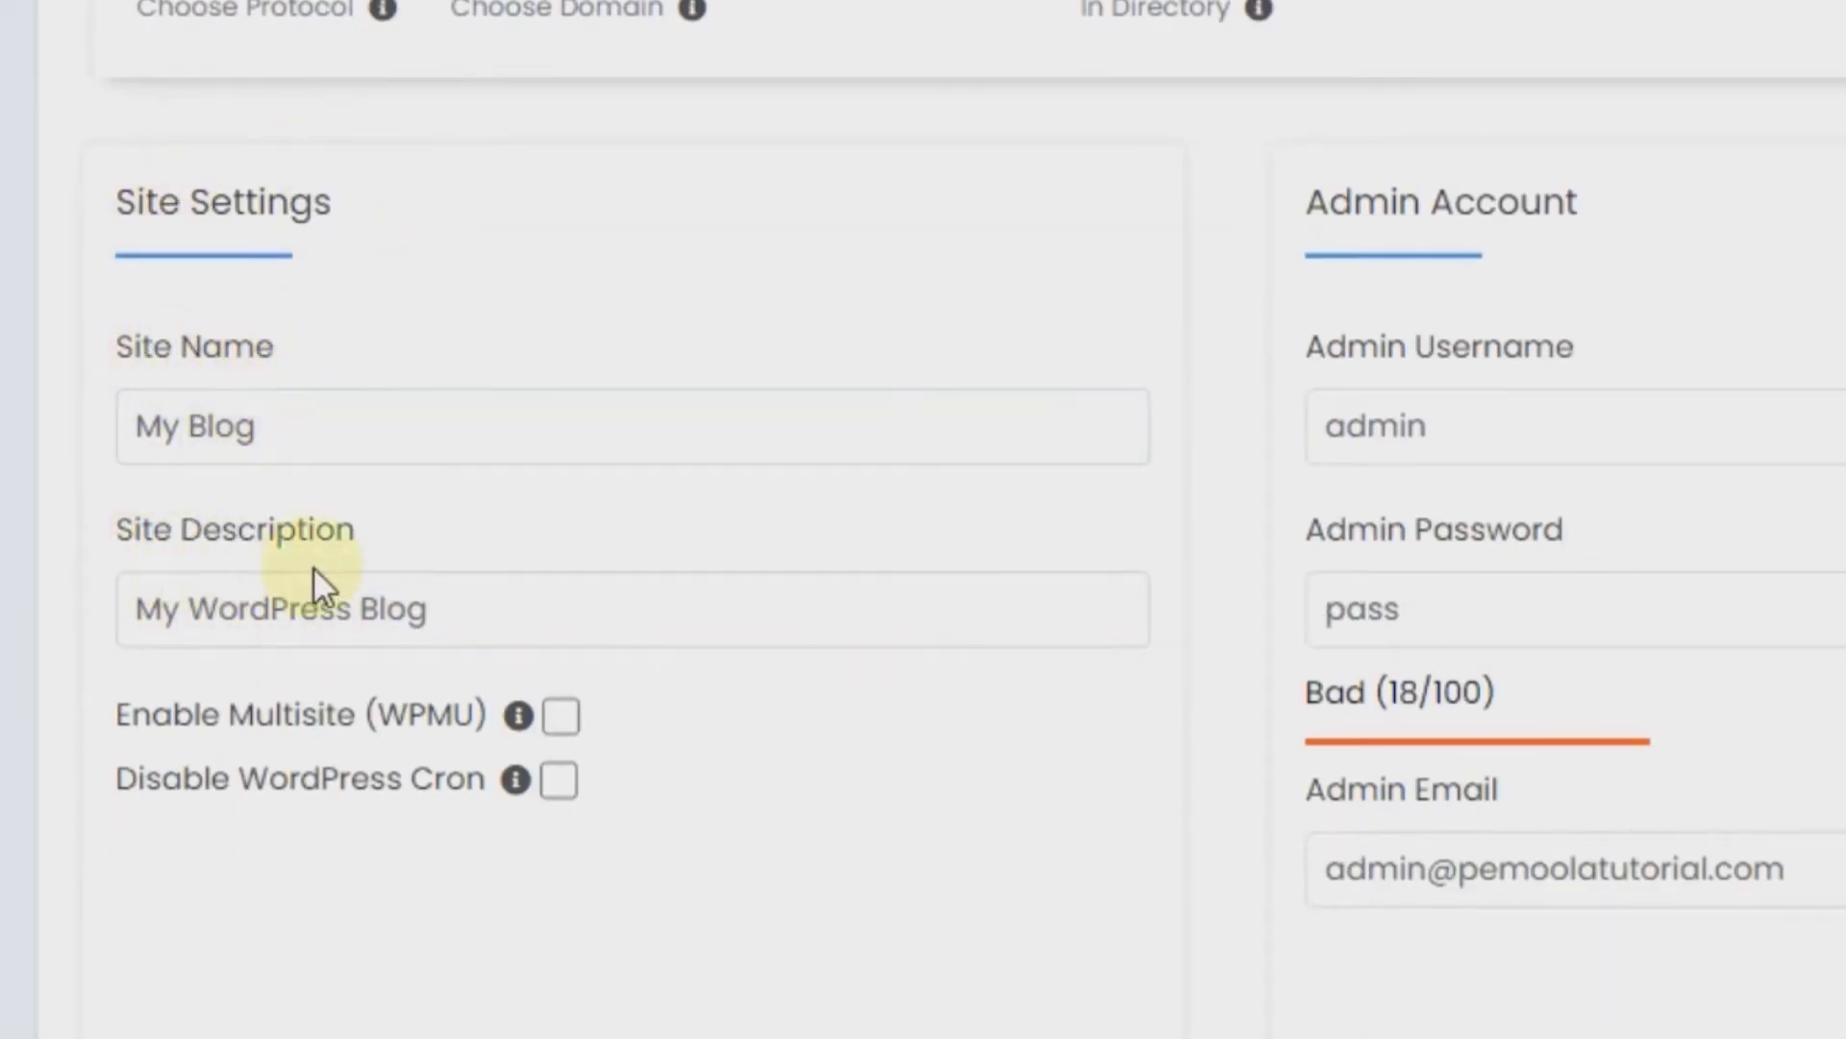
click(445, 437)
click(444, 577)
triple_click(408, 425)
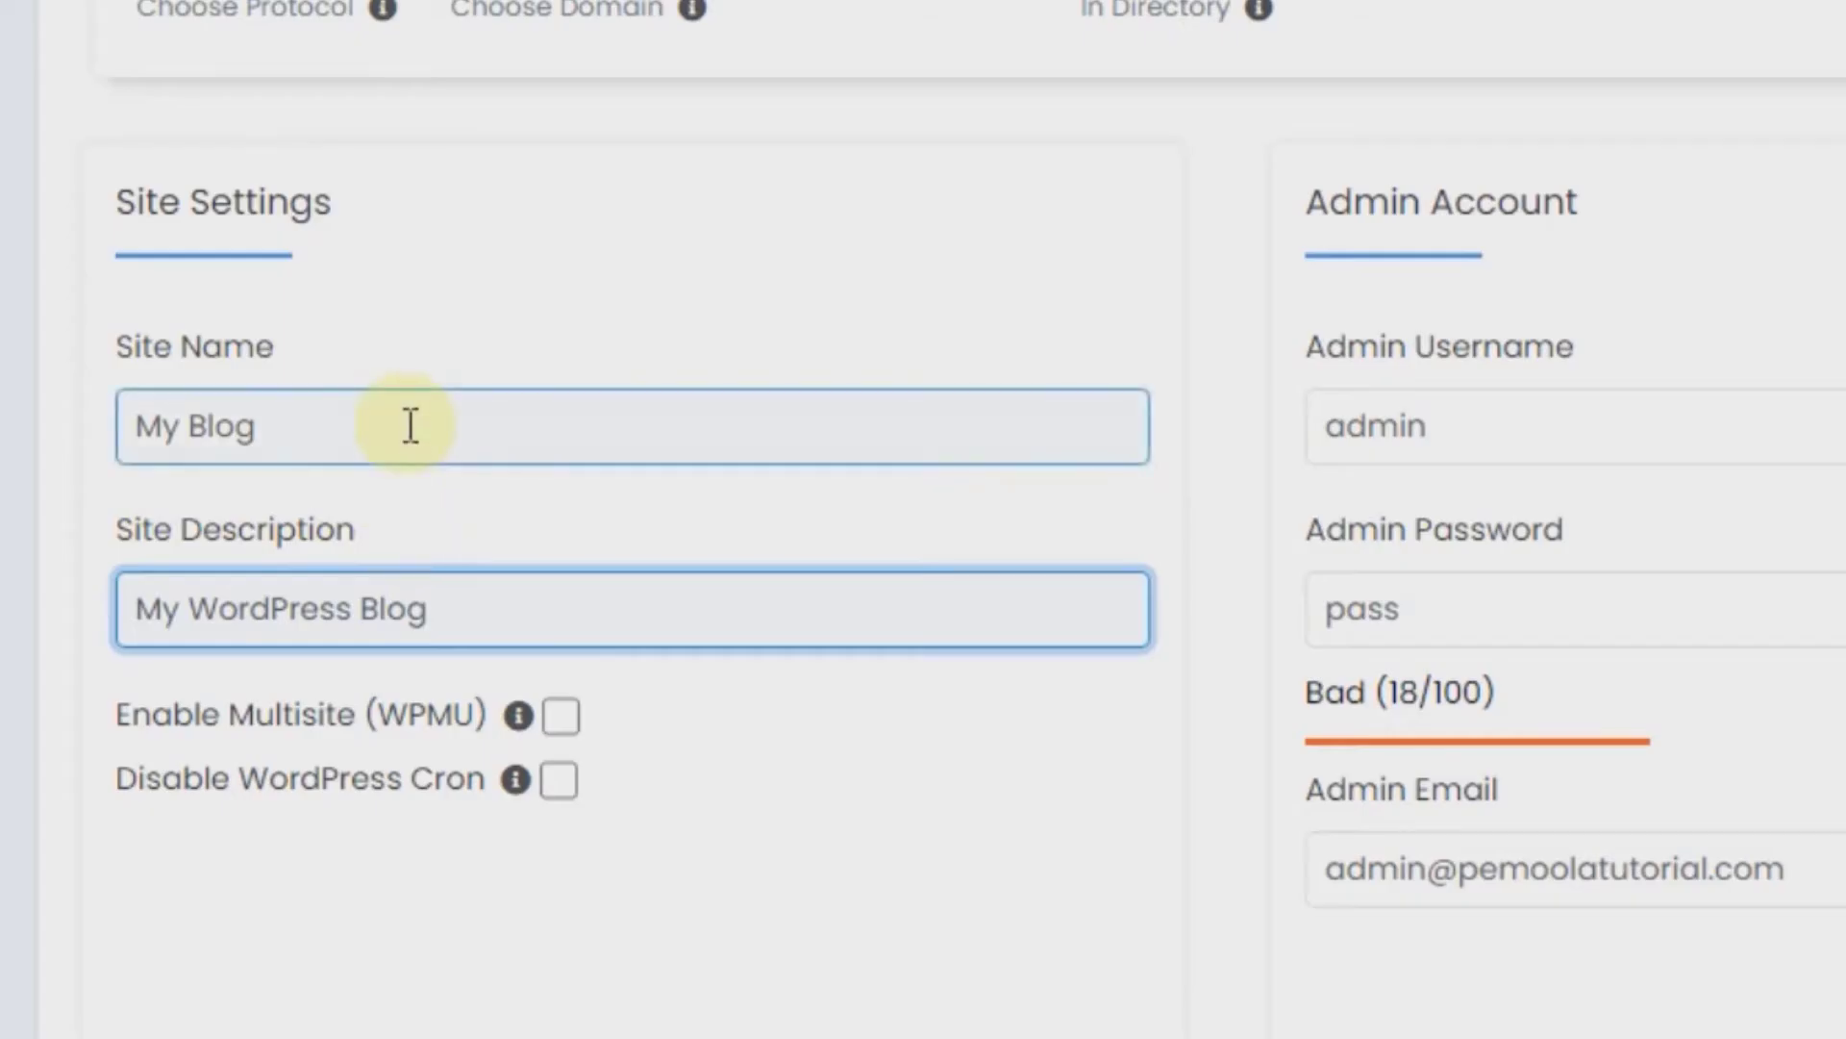
text(Rahmandi News)
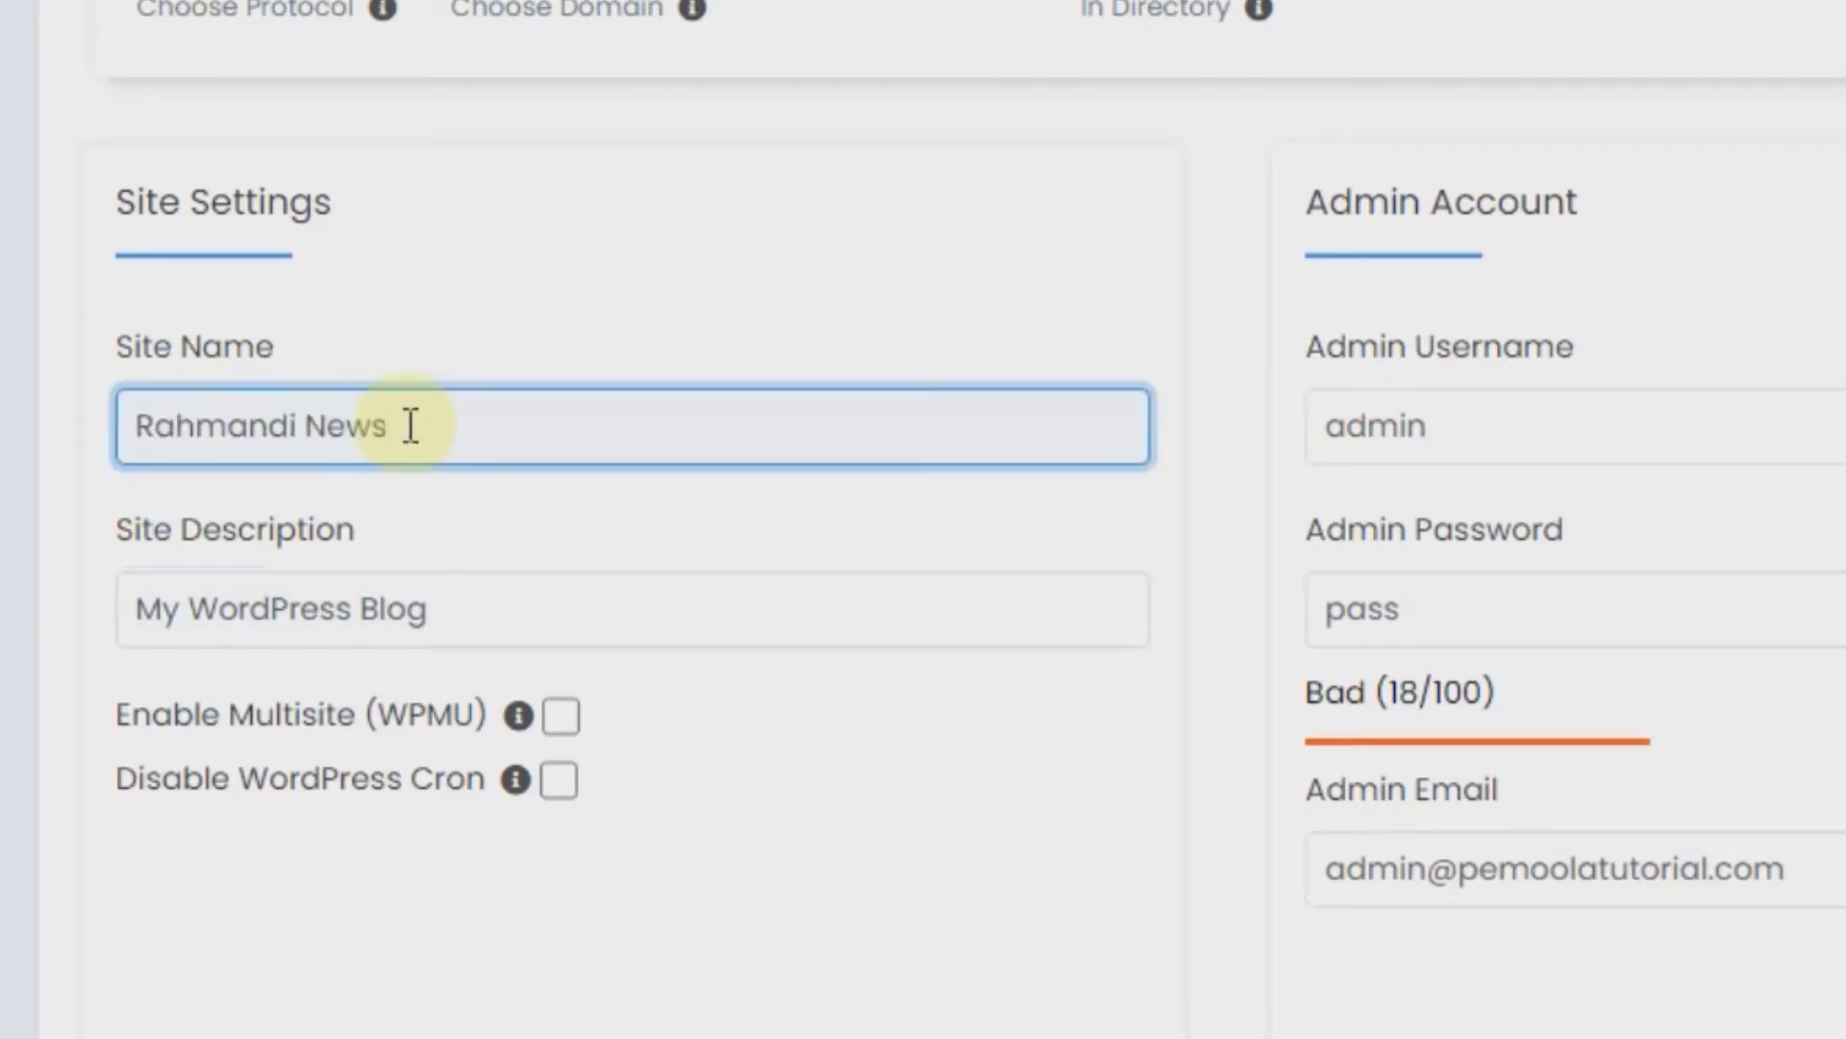
Replace the site description with "Berisi Berita Terbari dan Terpercaya"
click(309, 601)
key(ctrl+a)
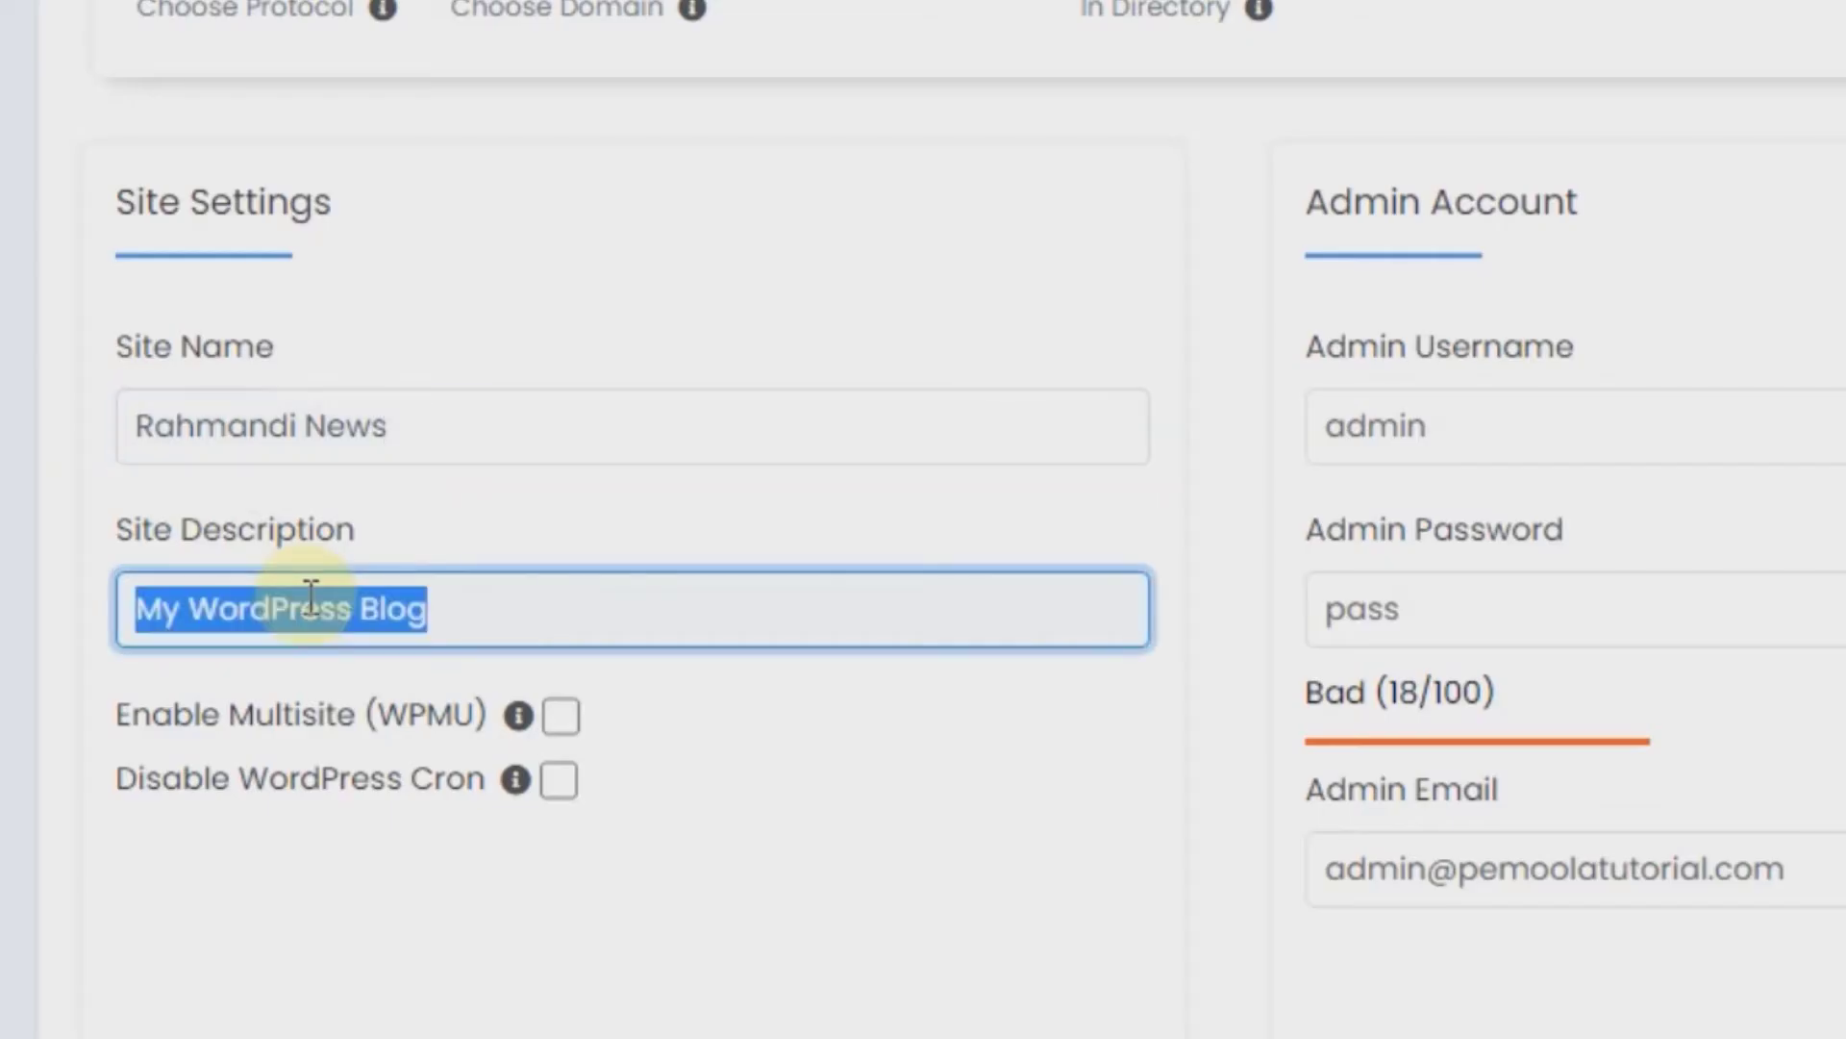
text(Berisi B)
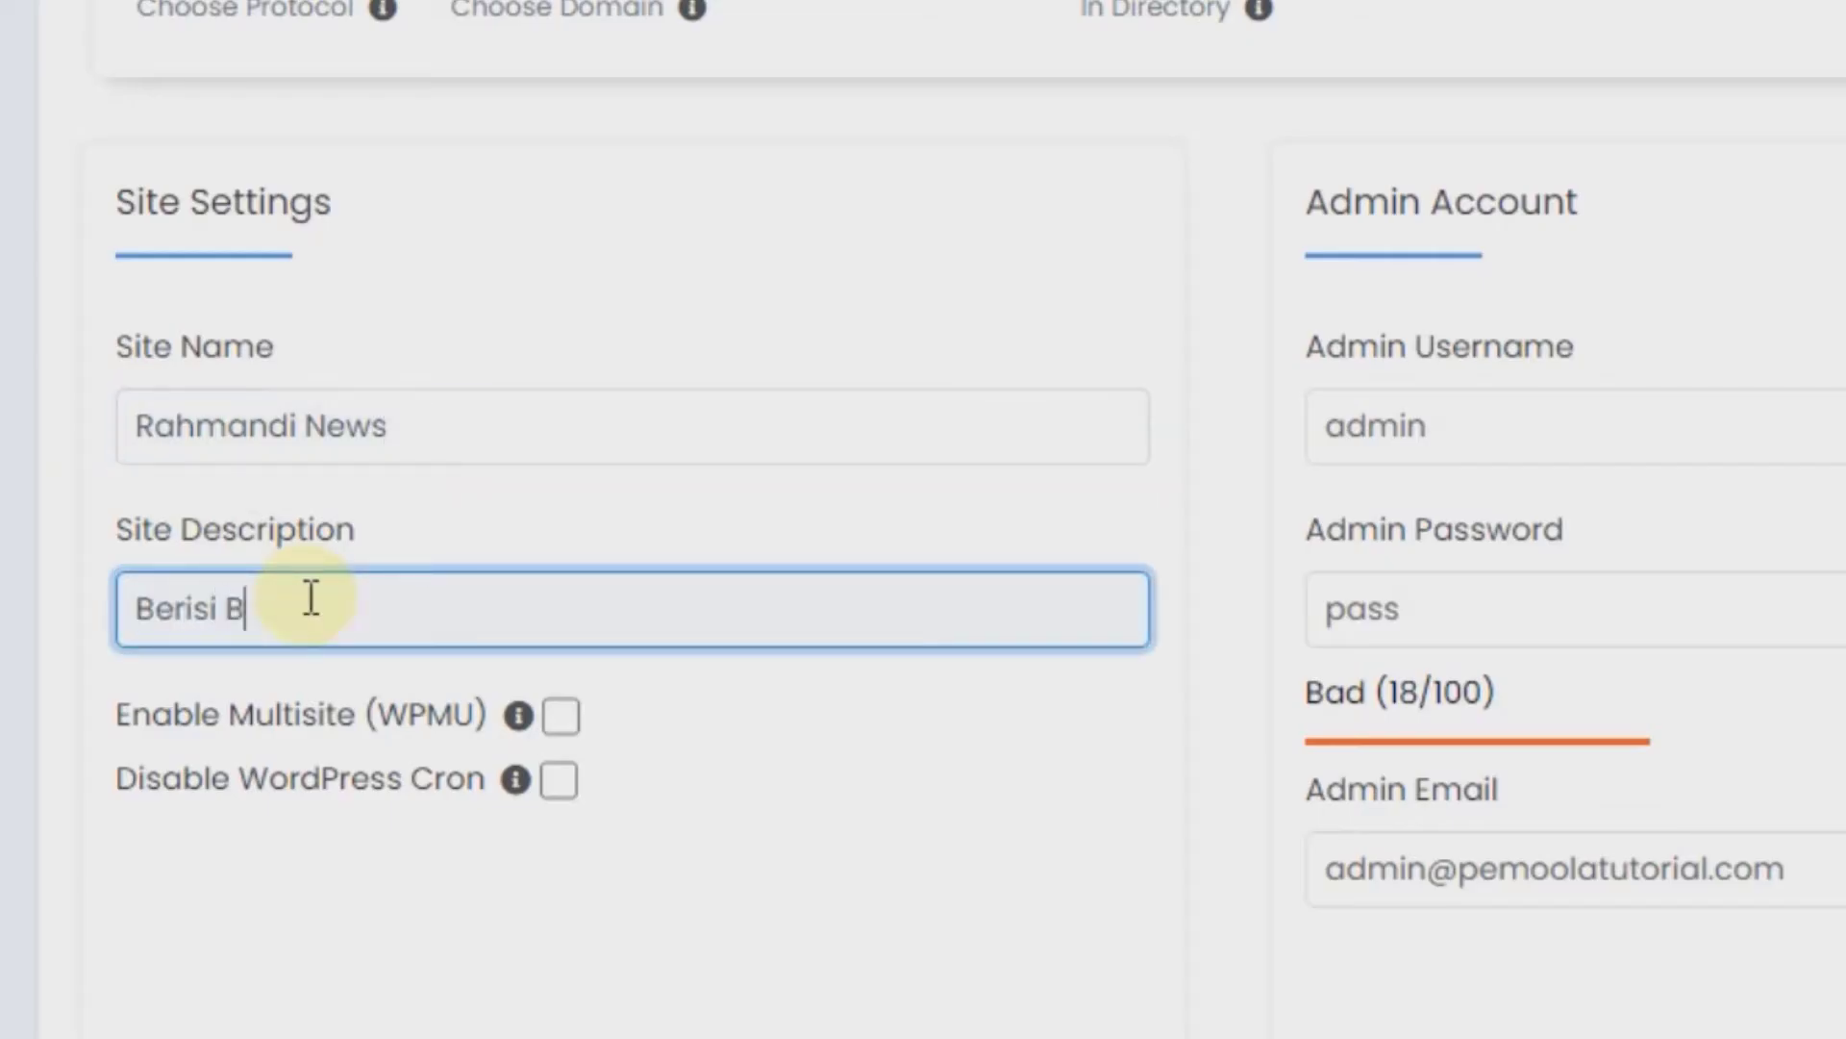
text(erita Terbari dan Terpercaya)
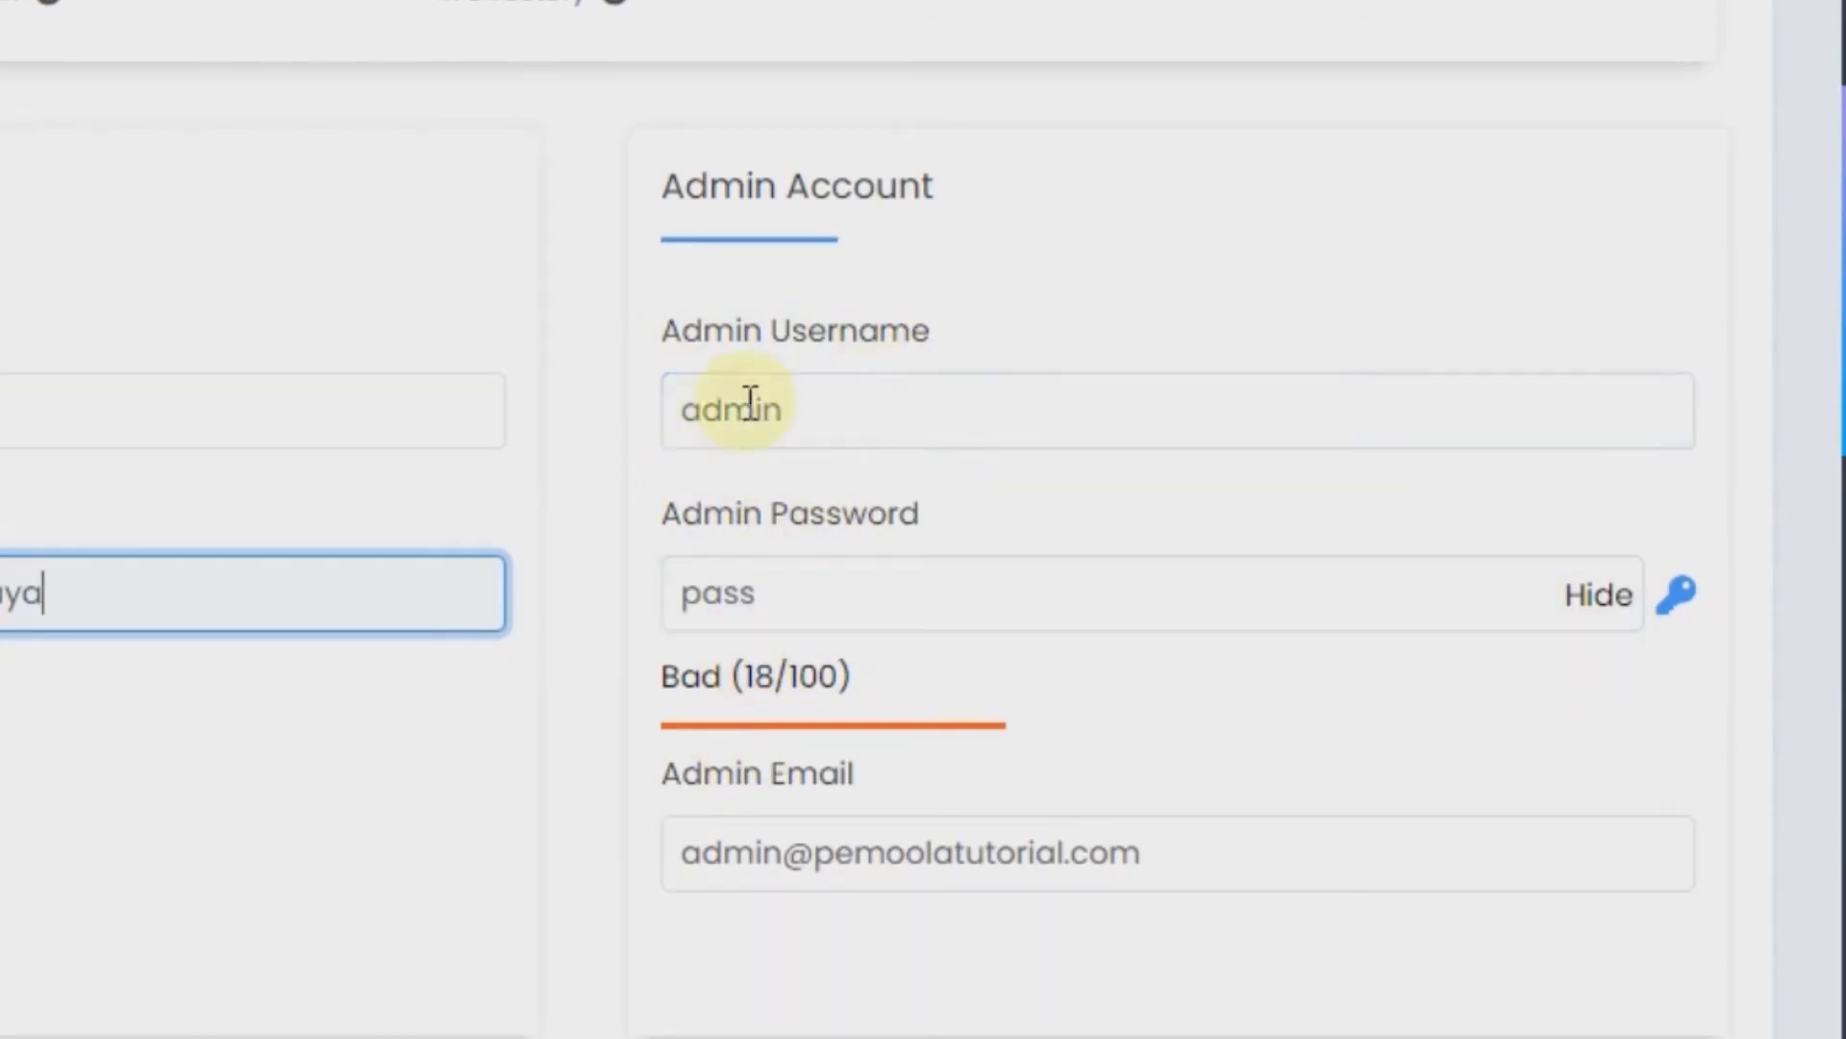
Keep admin as the admin username, mask the password field and enter the admin account password
click(887, 384)
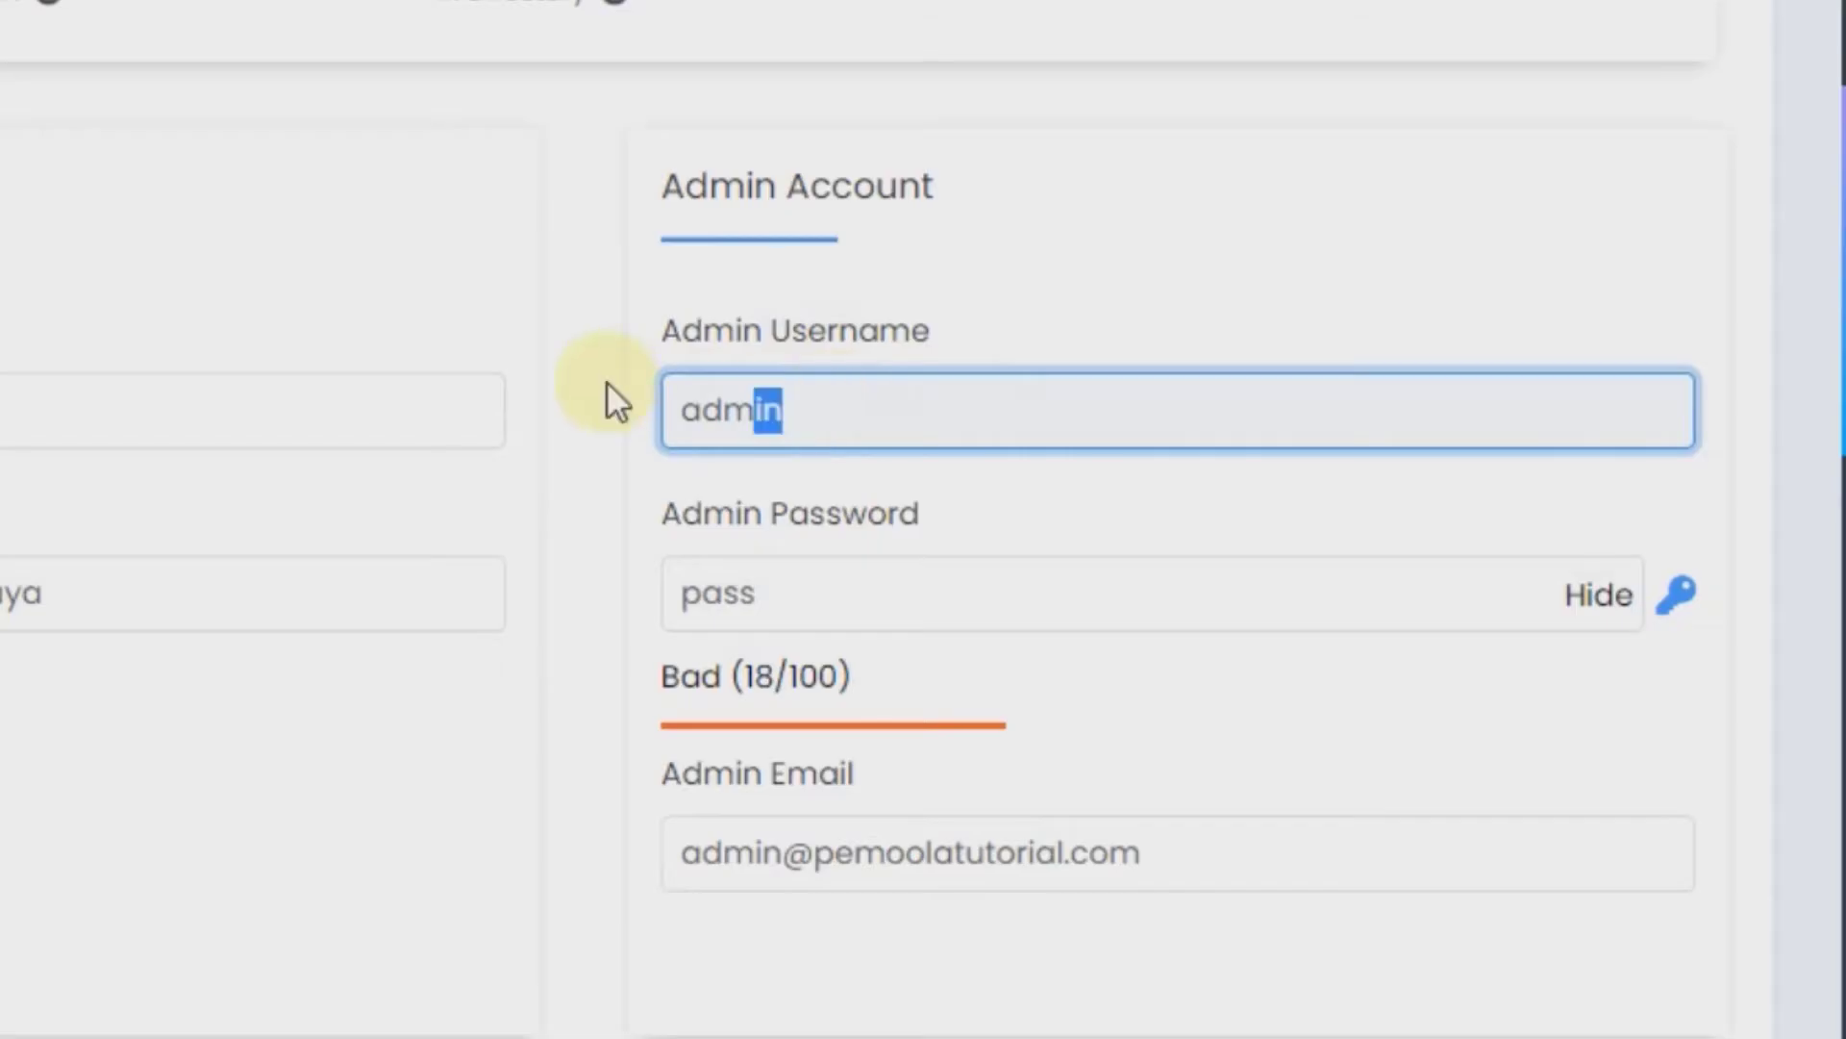
key(shift+Left)
key(shift+Left)
key(shift+Left)
click(1587, 596)
click(1080, 591)
text(••••)
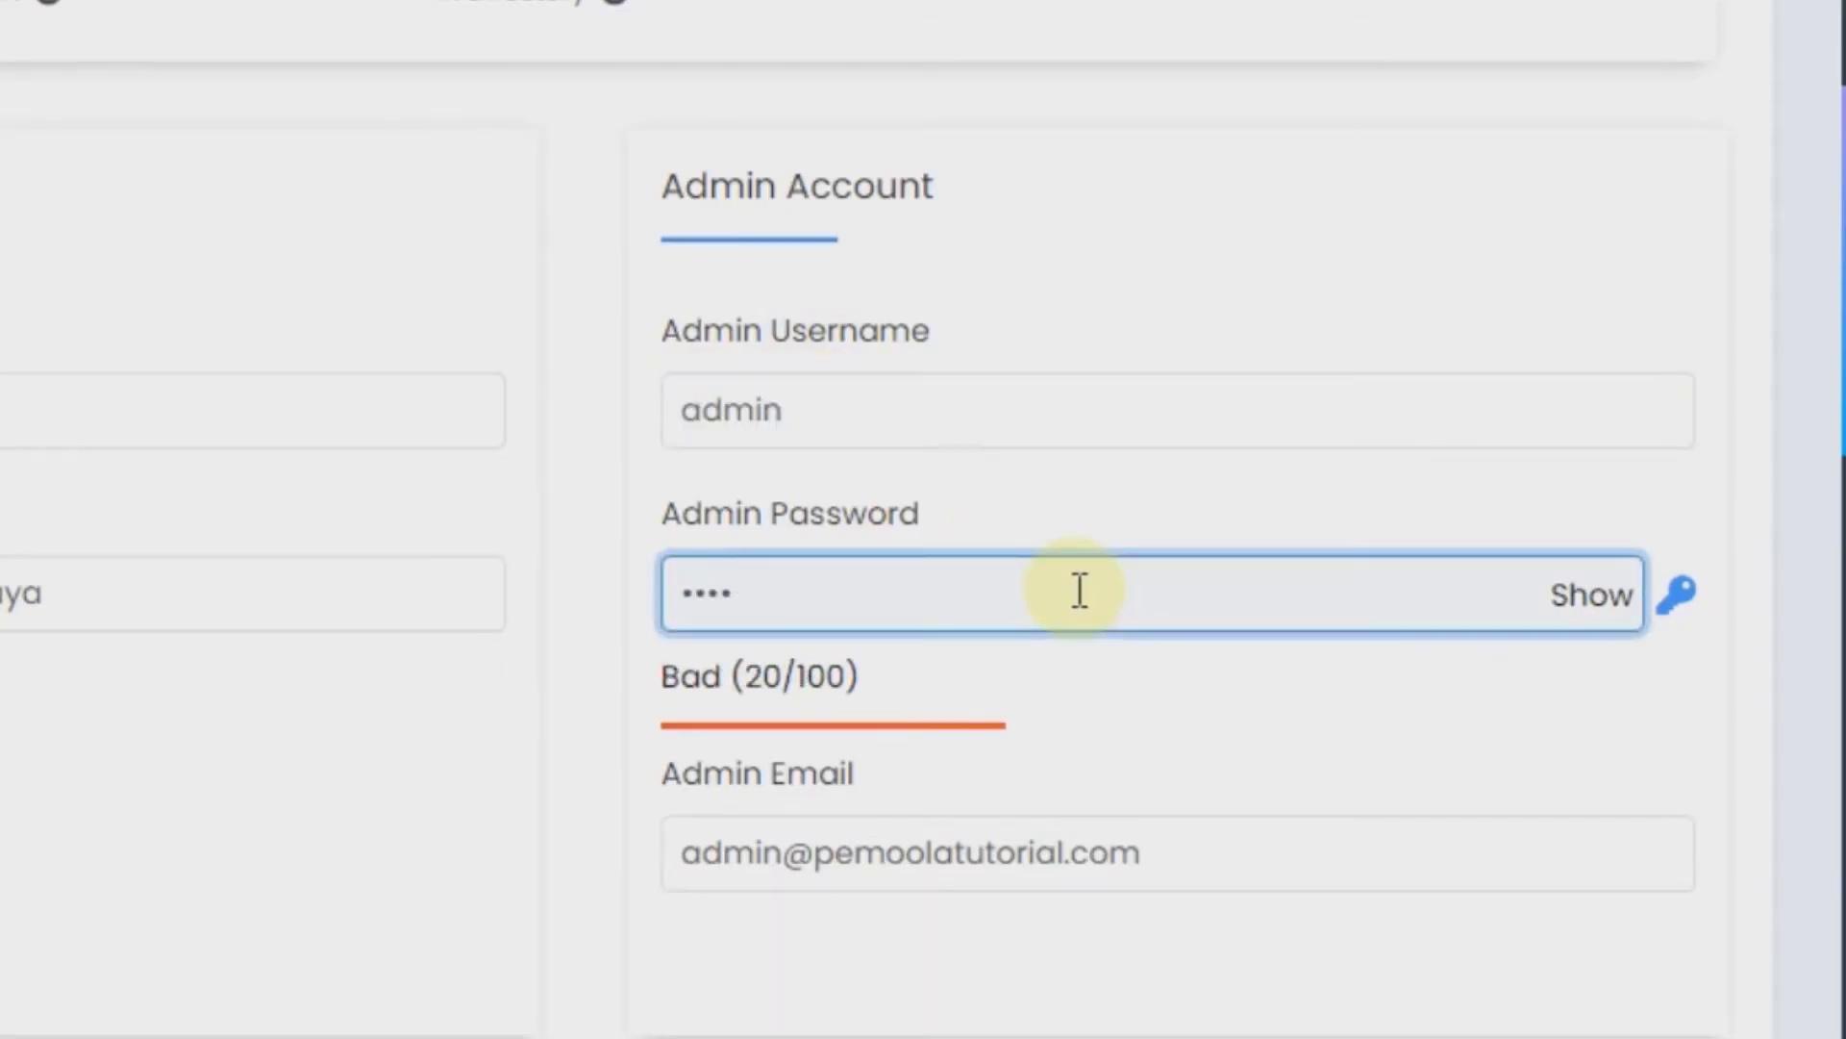
text(••••••)
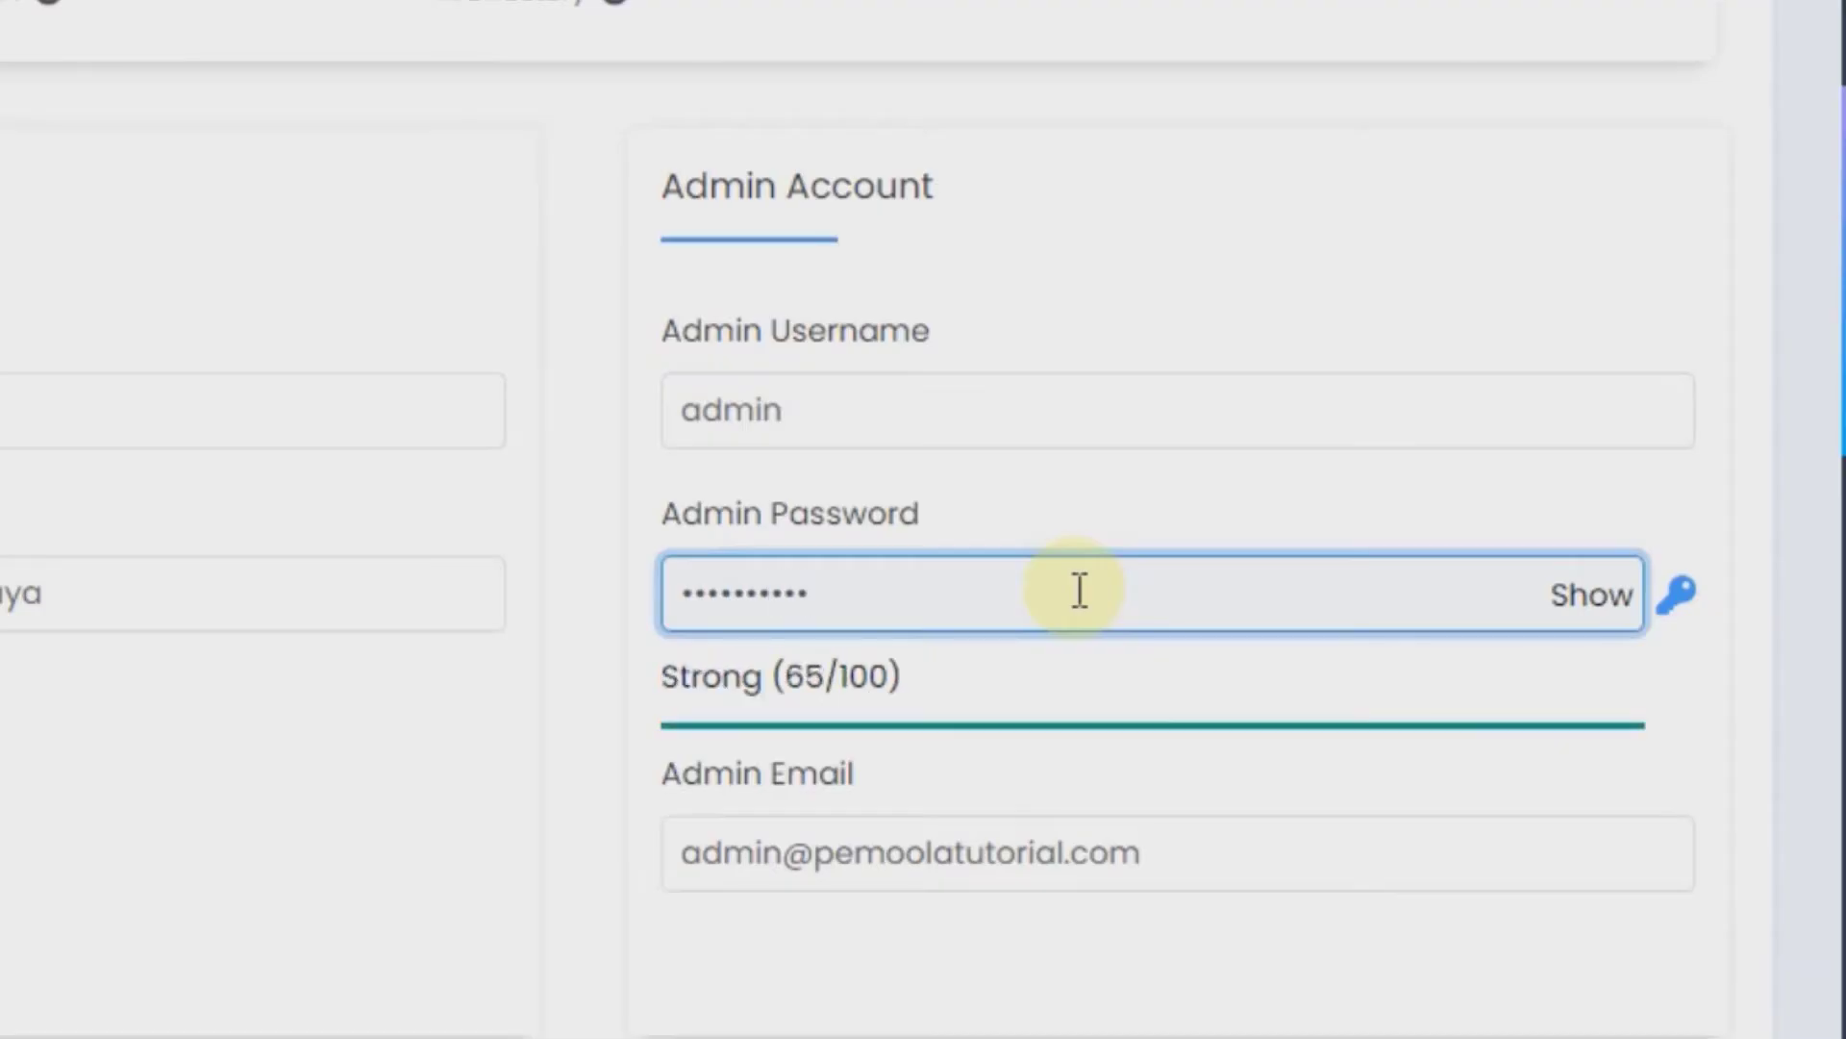
Choose Indonesian as the language for the WordPress installation
scroll(1080, 591, down, 2)
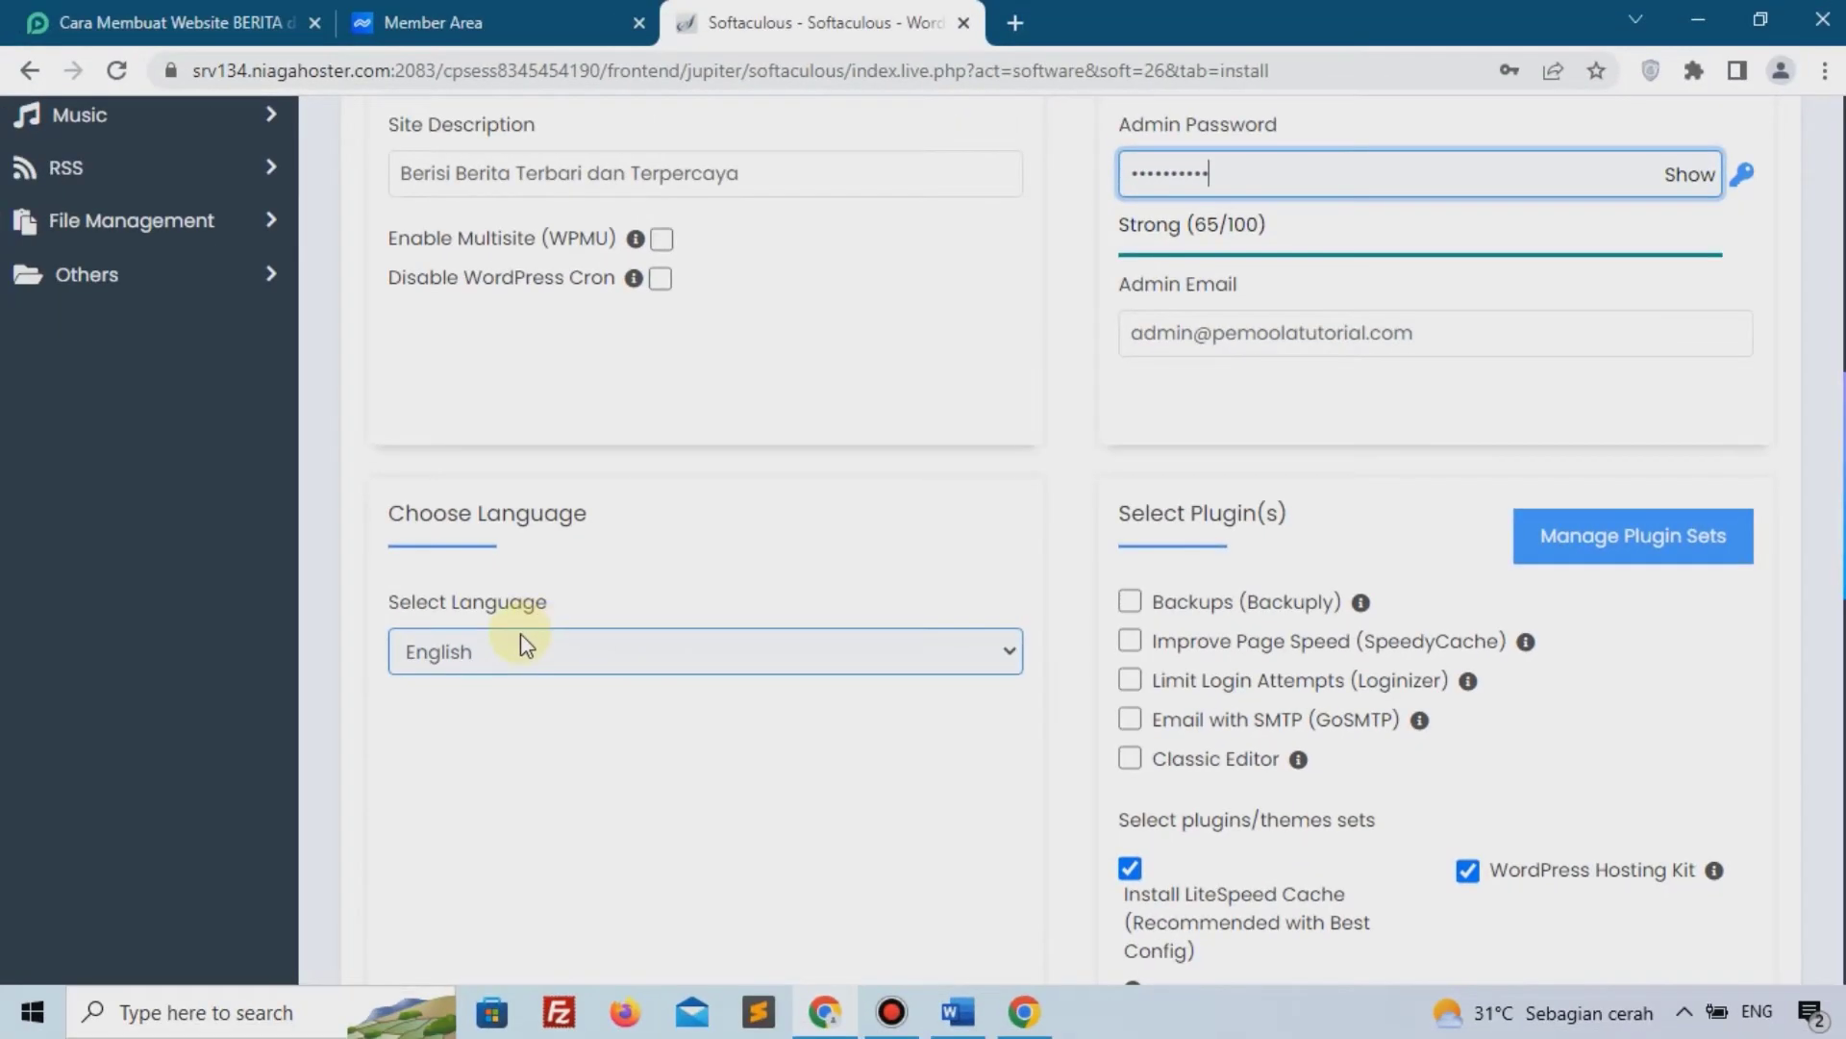
click(521, 635)
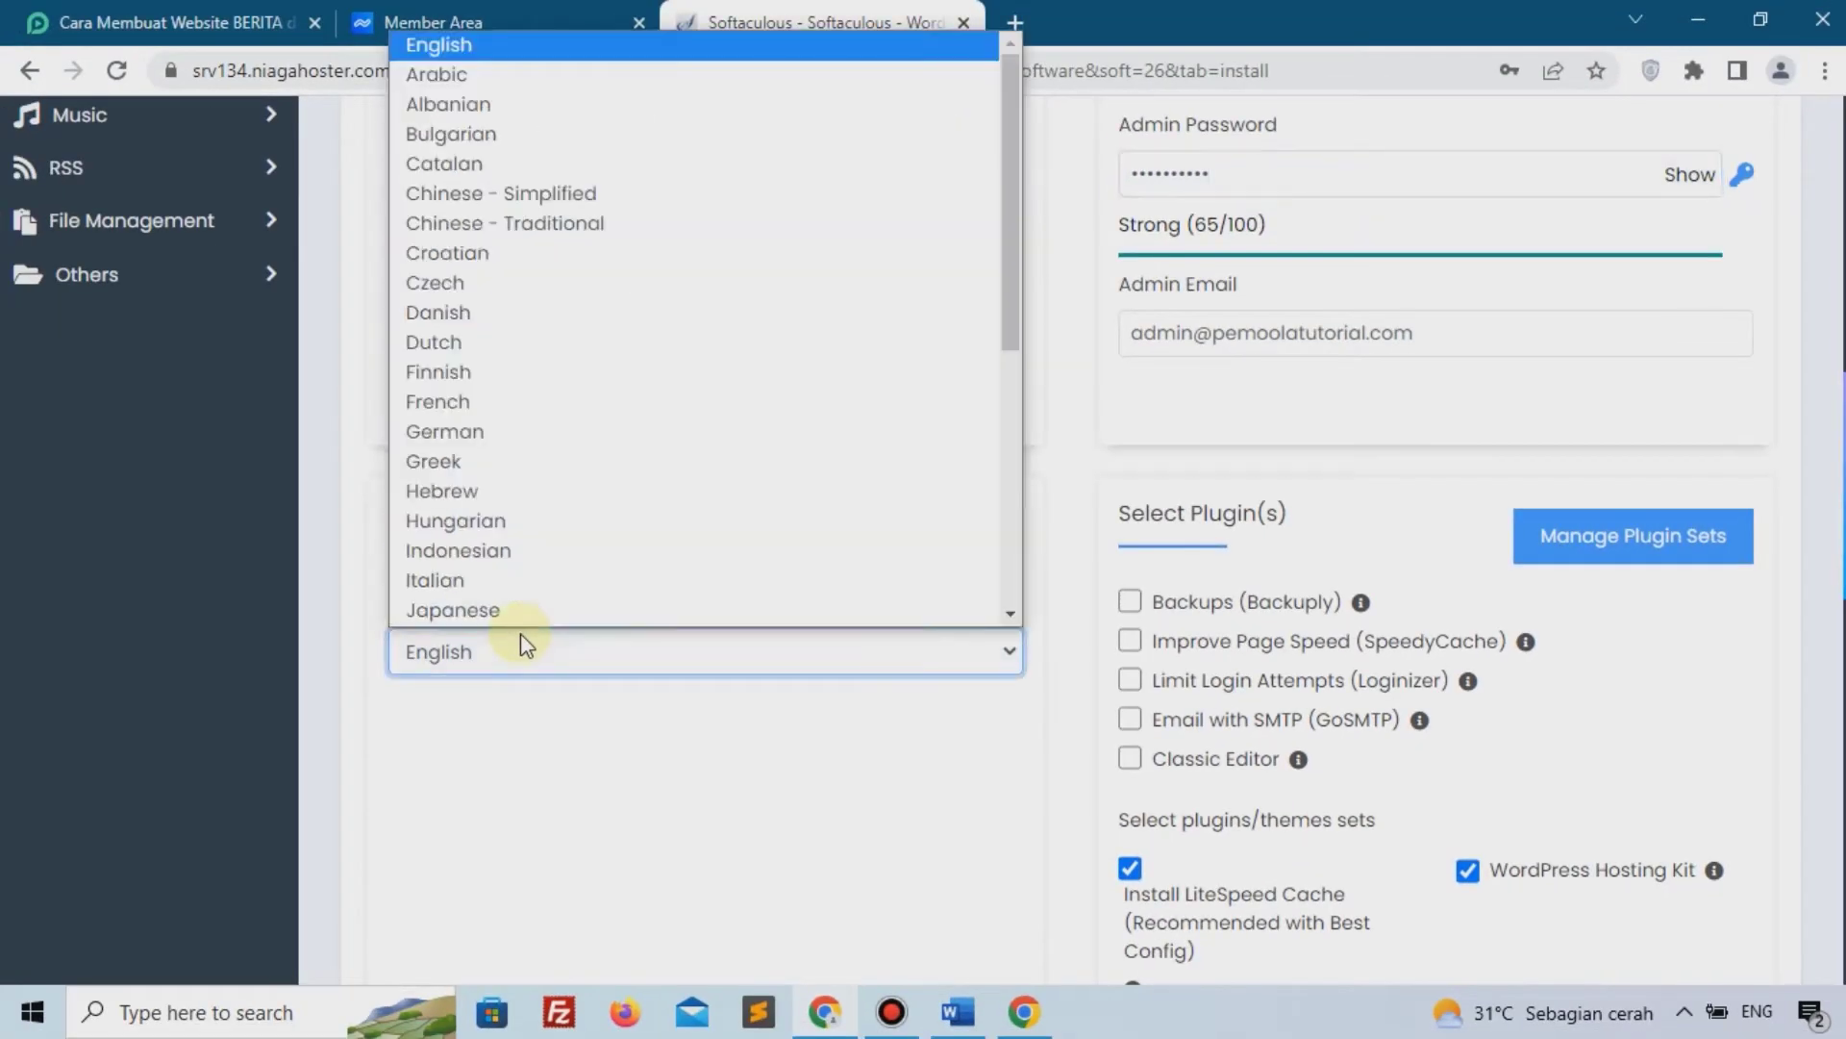
click(507, 540)
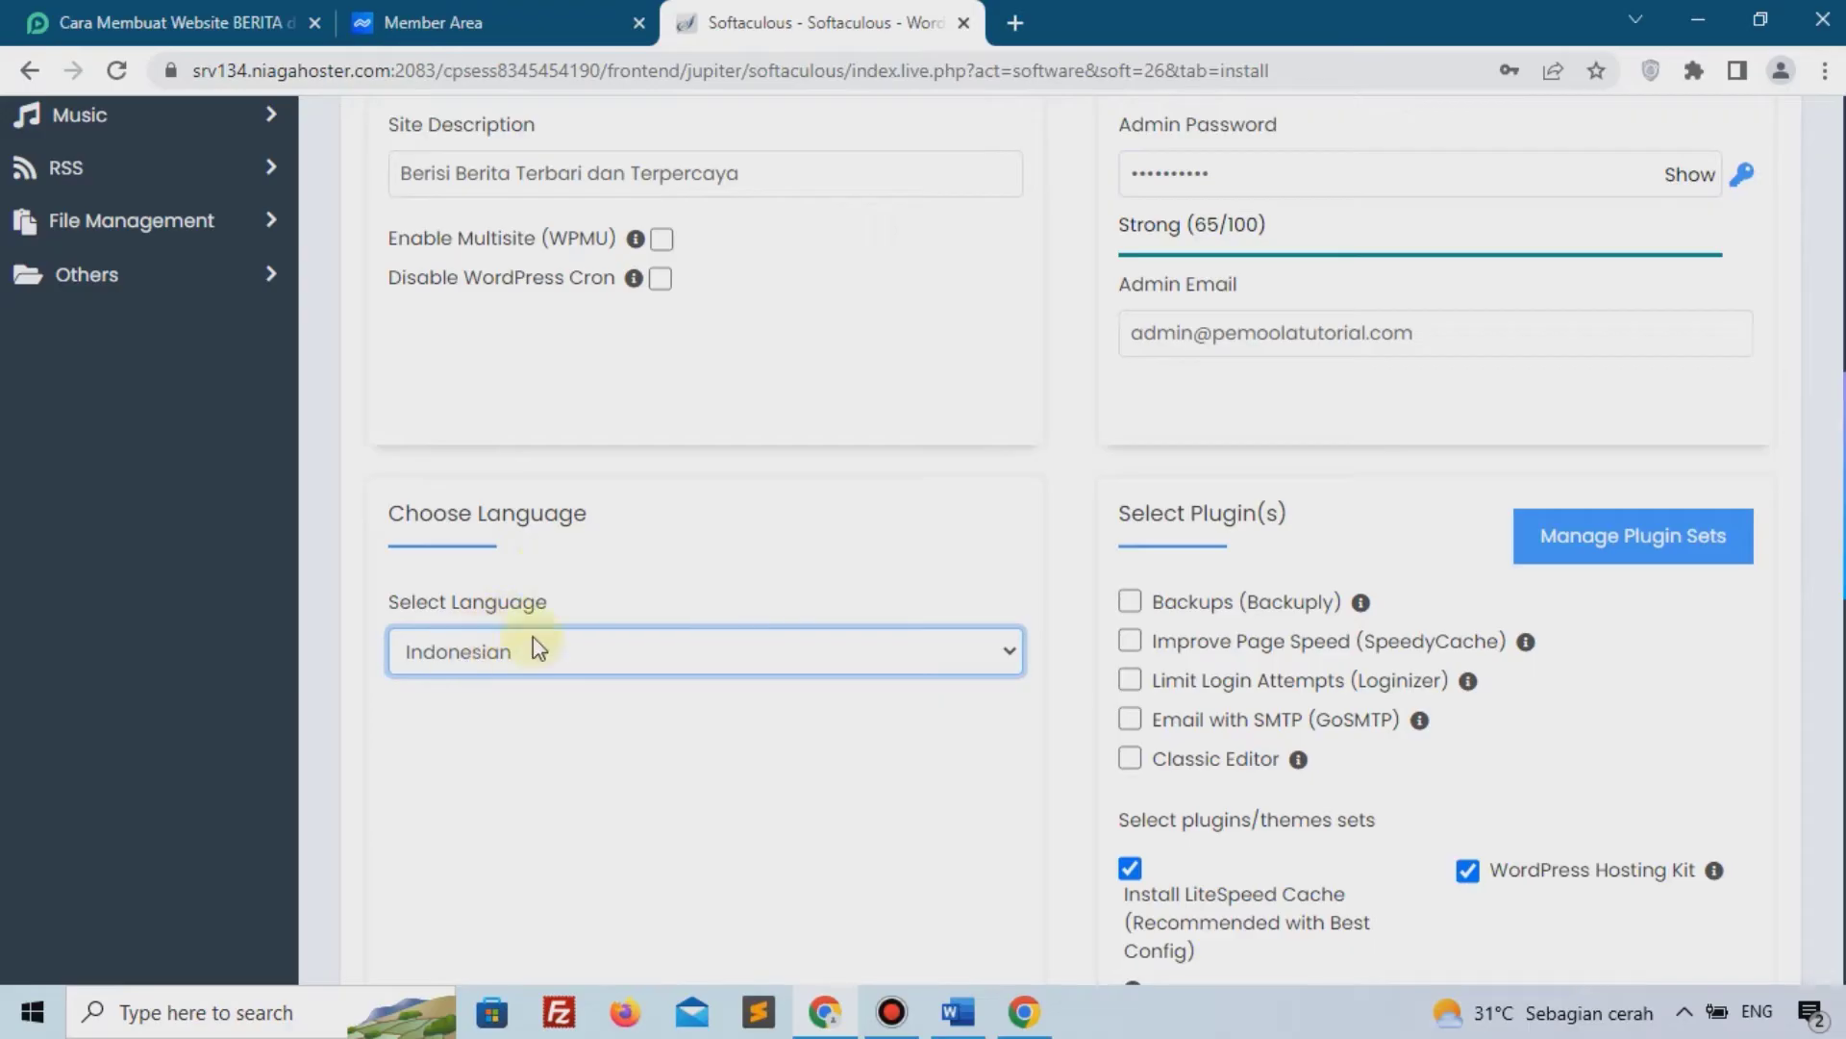
Start the WordPress installation and save the offered password in the browser
scroll(1001, 414, down, 15)
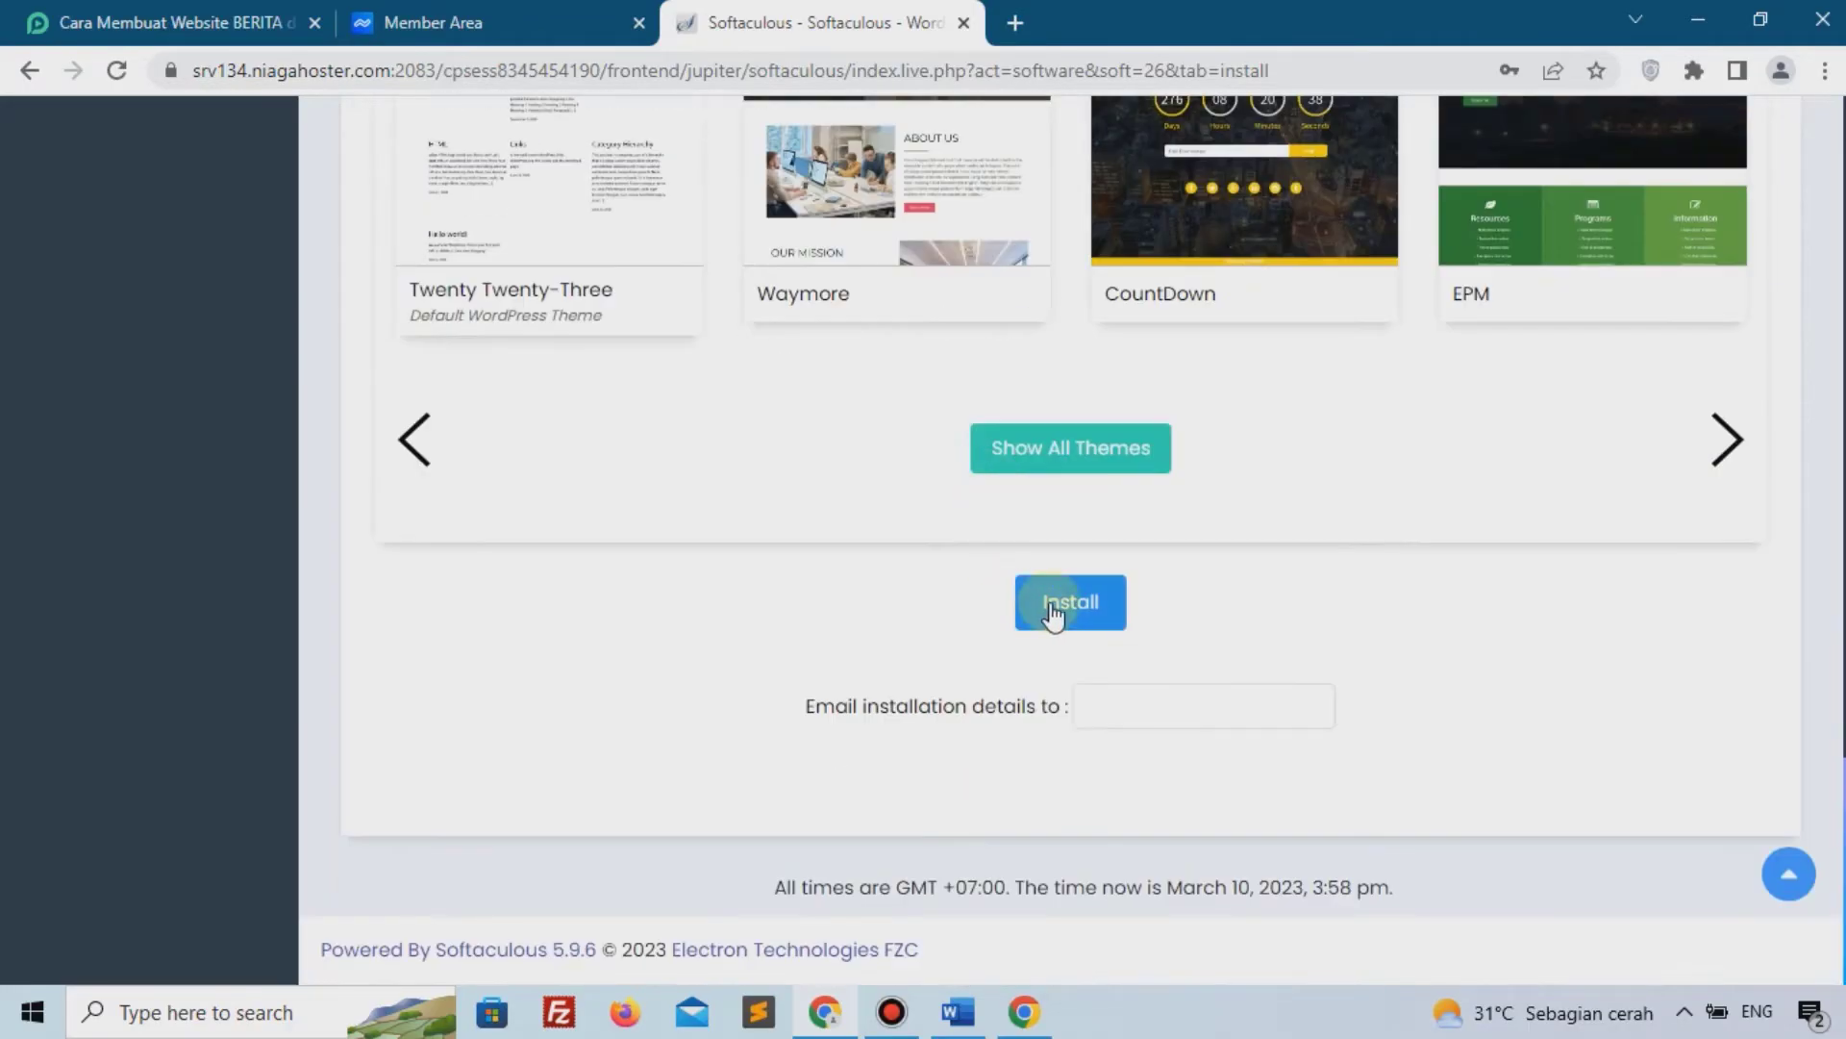
click(1050, 602)
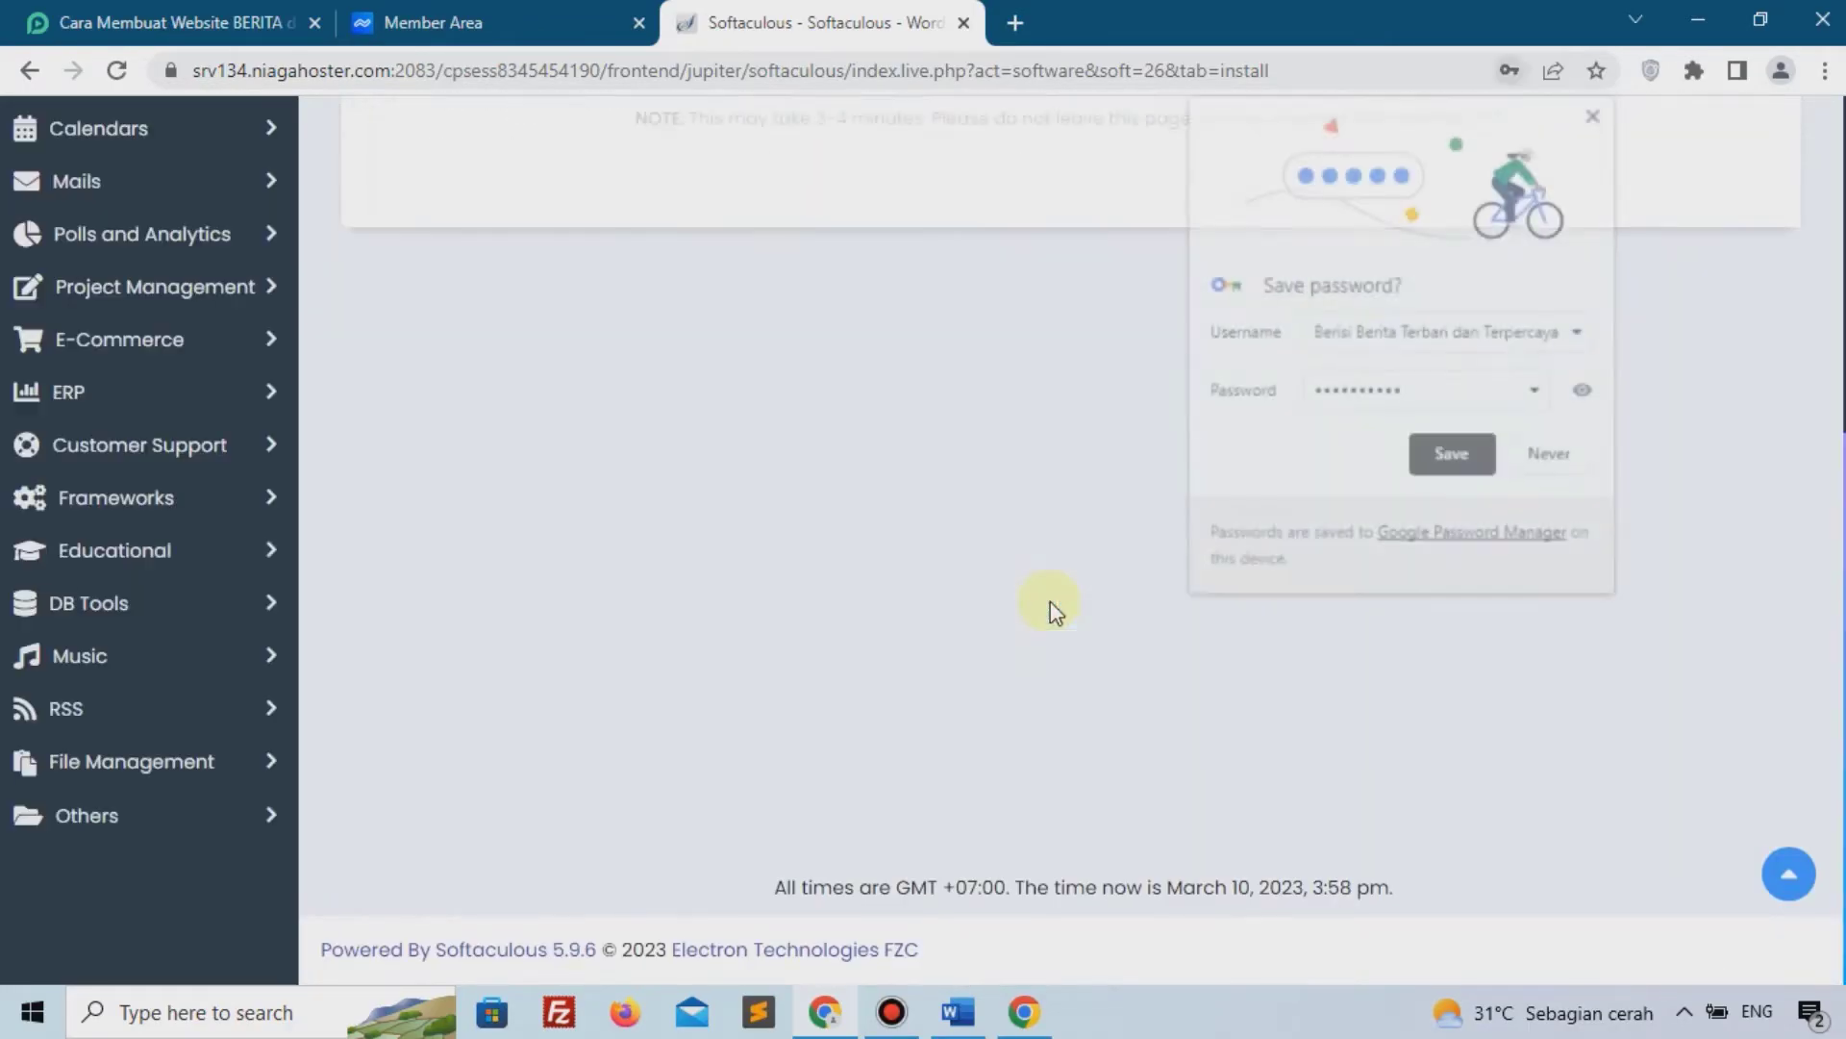
click(1451, 457)
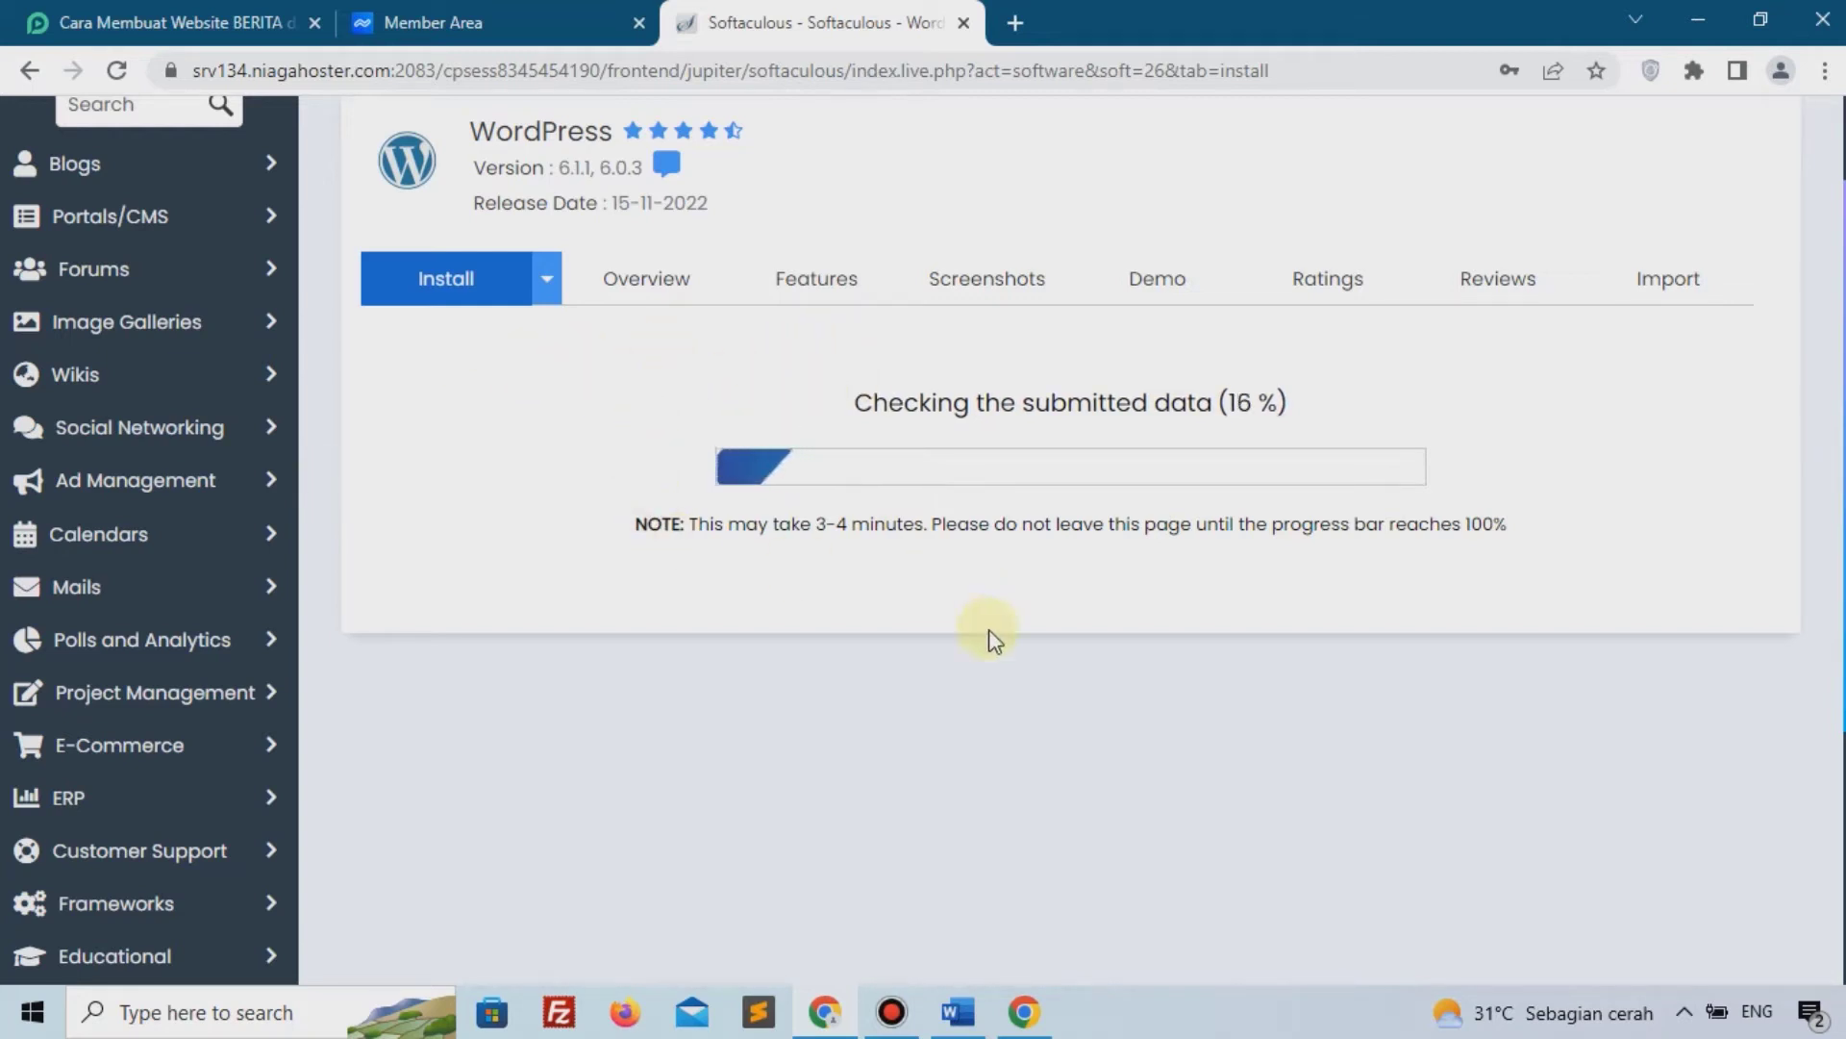
scroll(1108, 736, down, 3)
scroll(1106, 731, up, 3)
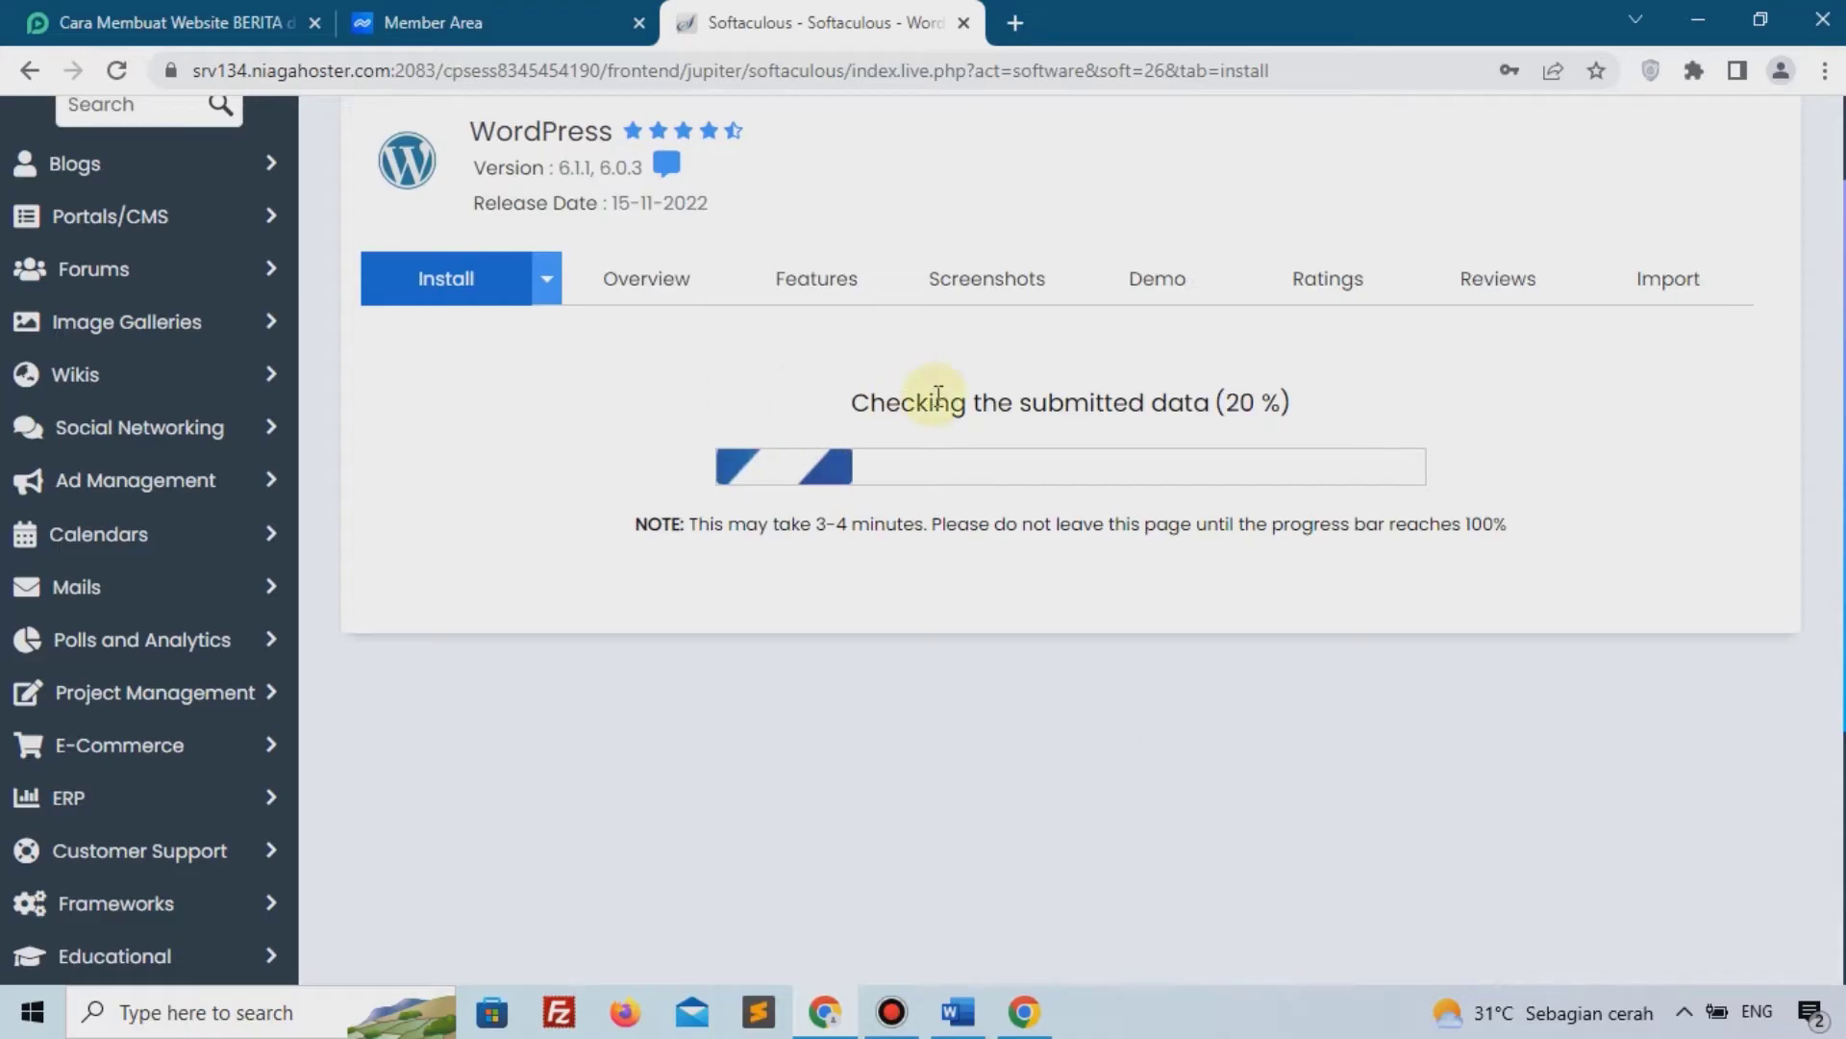
Open the installed site at pemoolatutorial.com and its wp-admin administration page
drag(852, 402, 1364, 385)
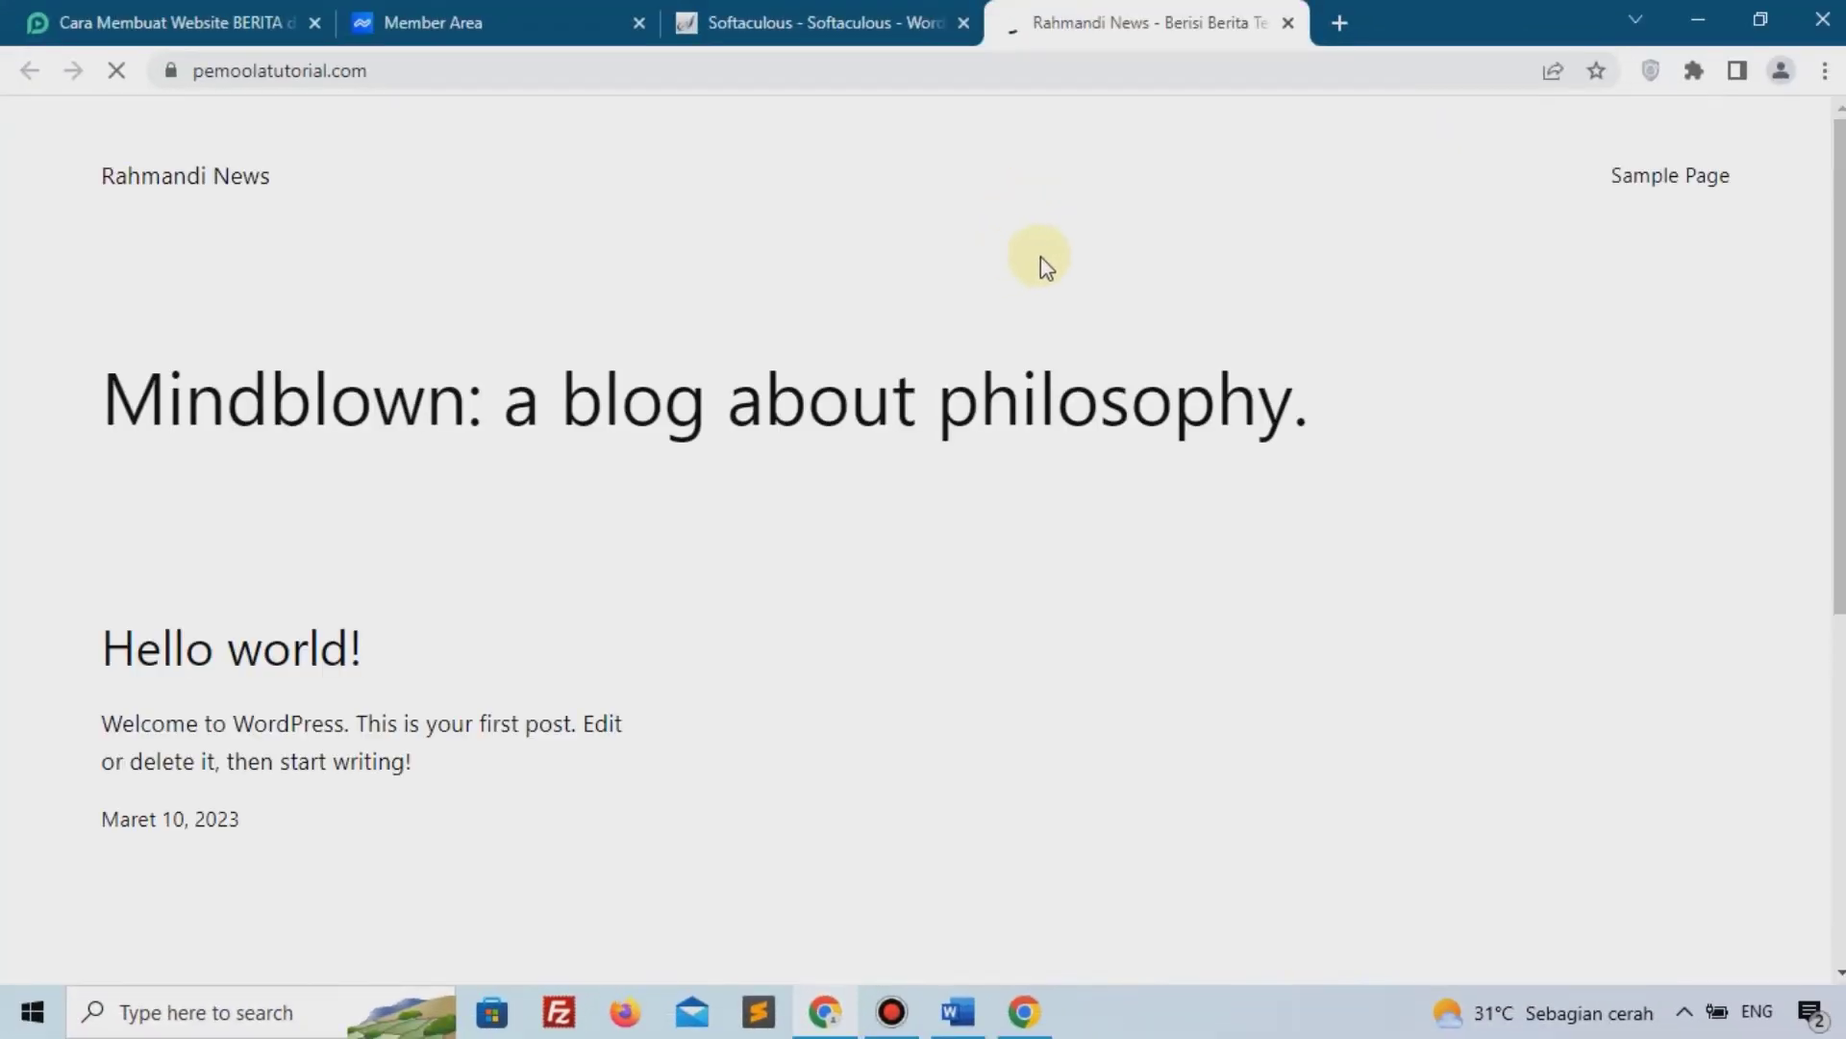
click(811, 26)
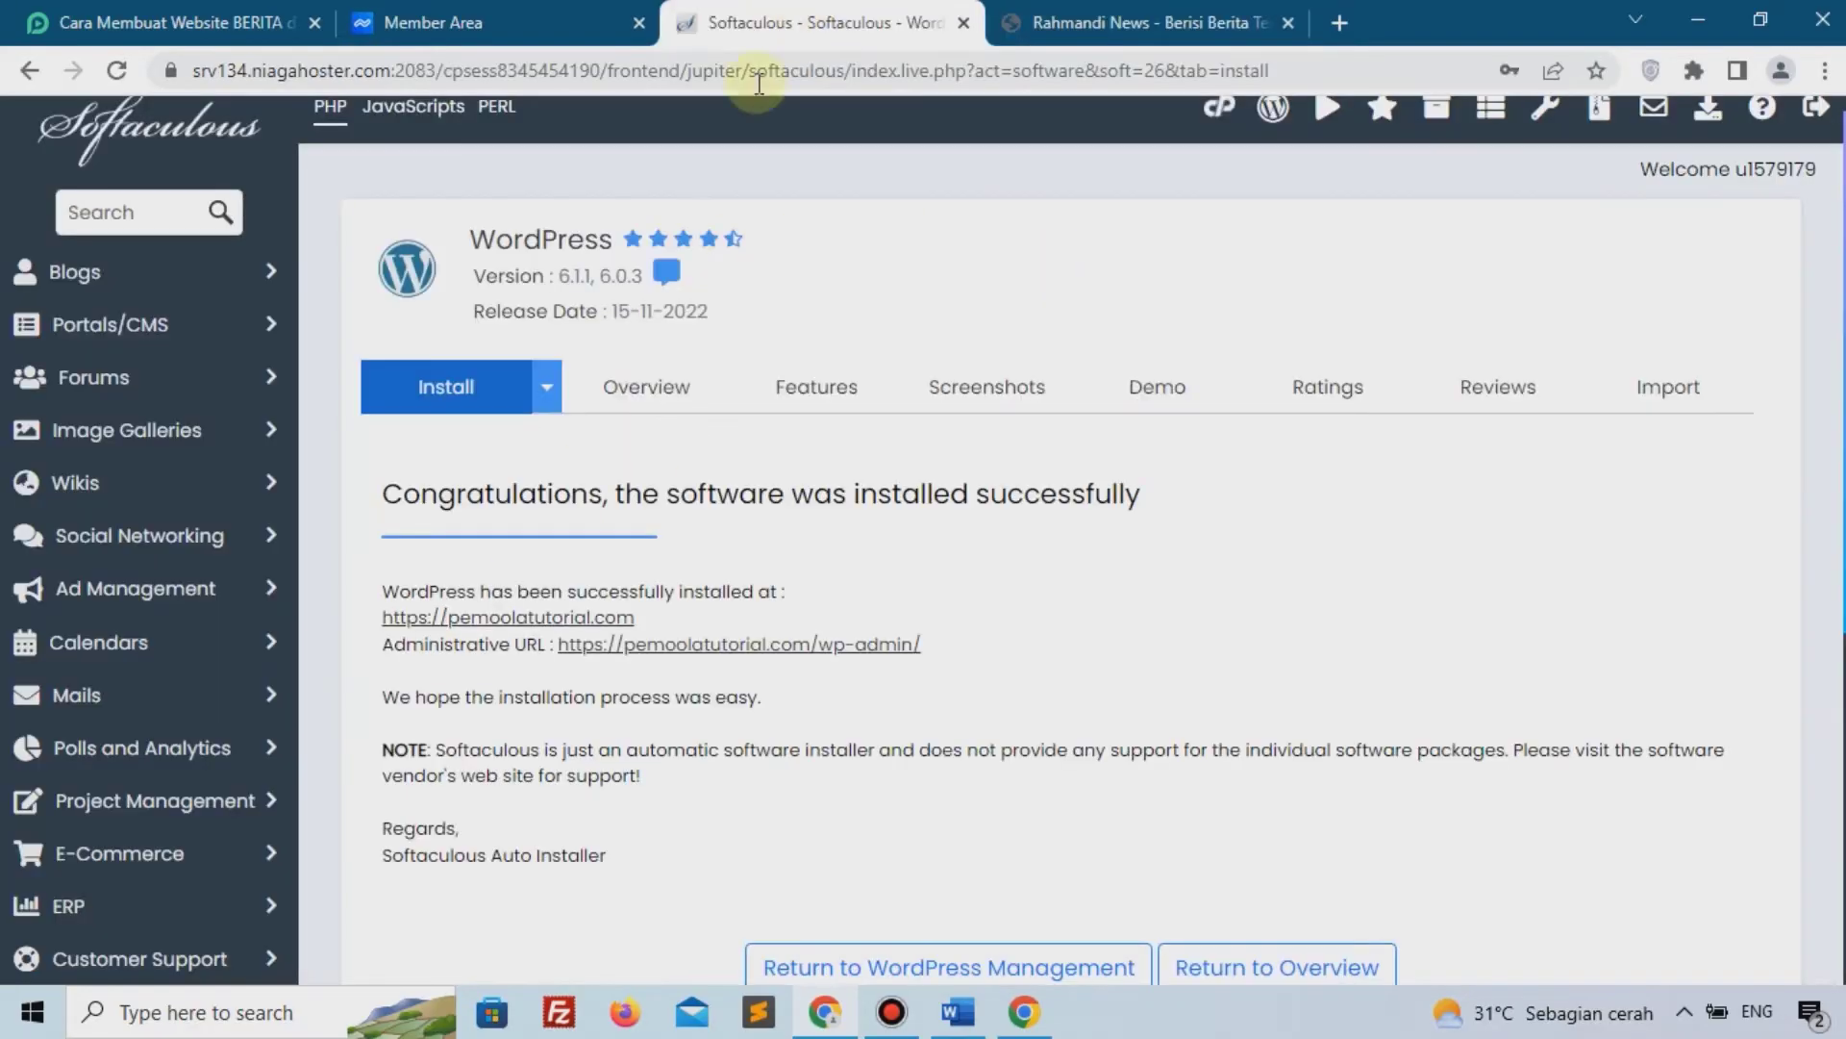
click(737, 658)
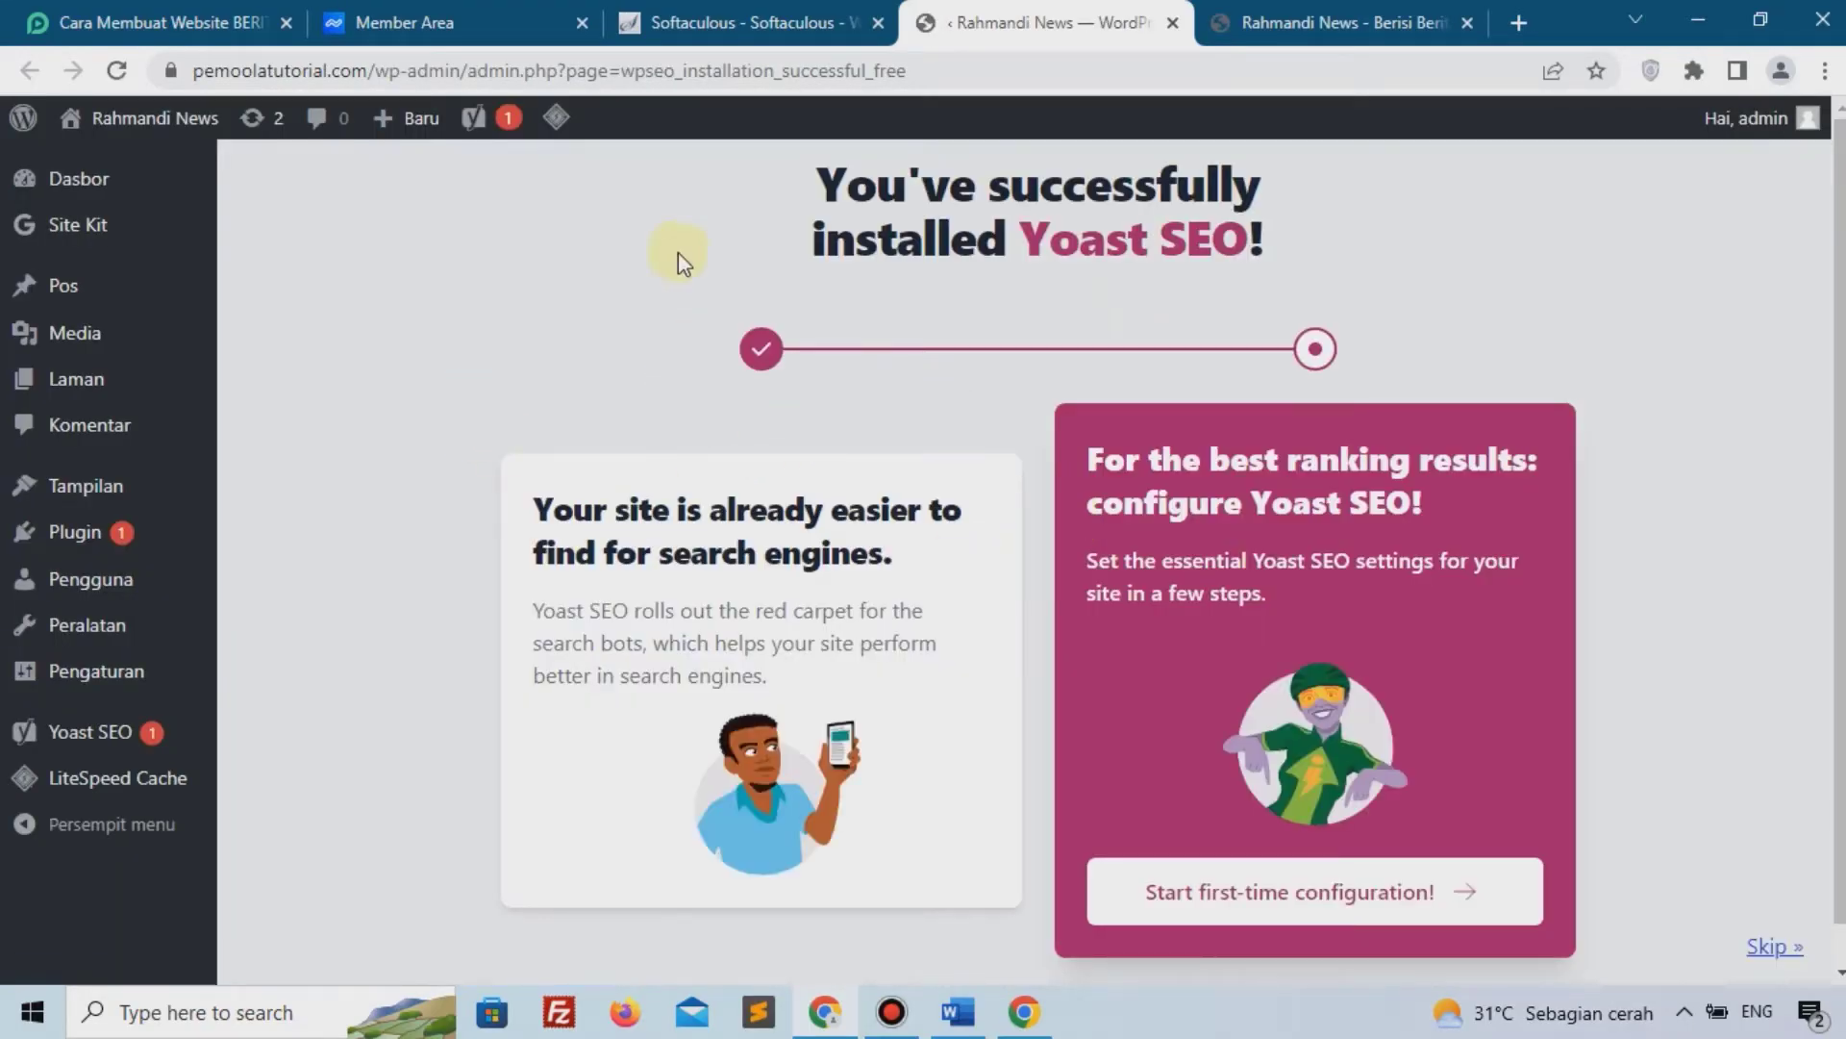
Close the Softaculous and Niagahoster Member Area pages, keeping the WordPress admin page open
click(706, 25)
click(878, 25)
click(443, 16)
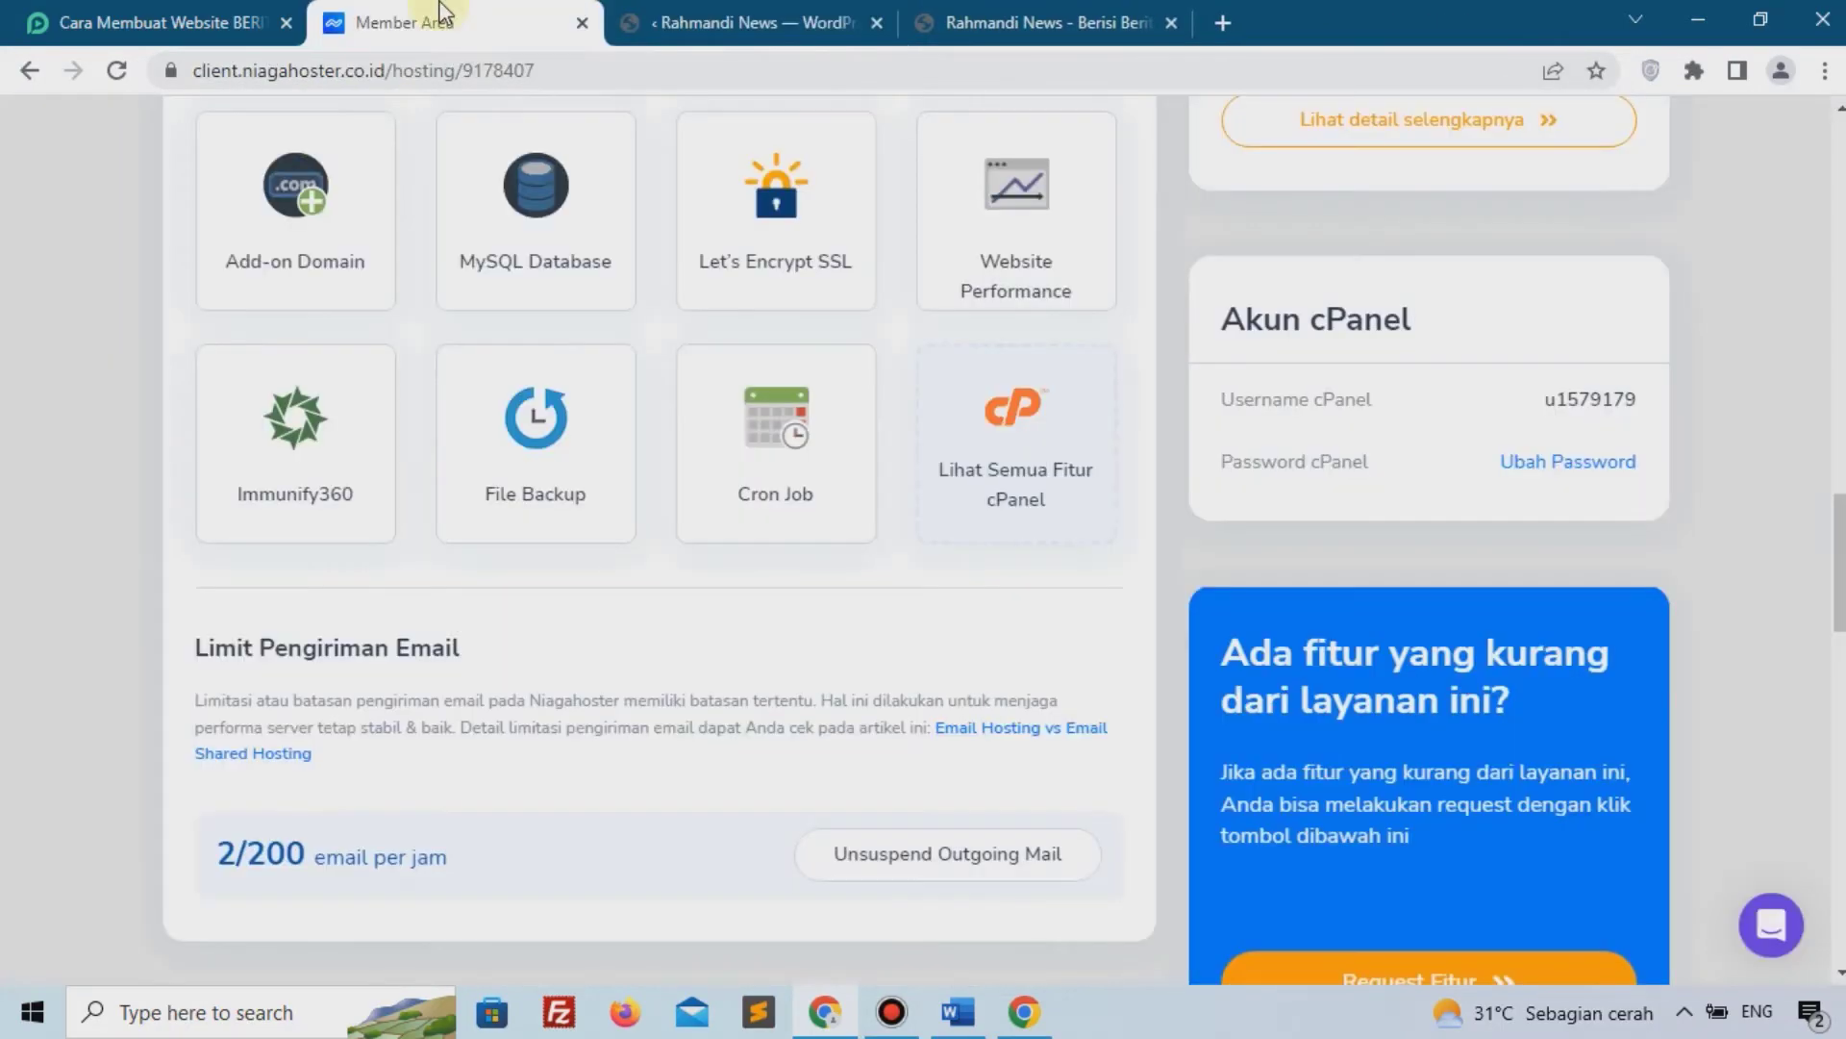
click(581, 23)
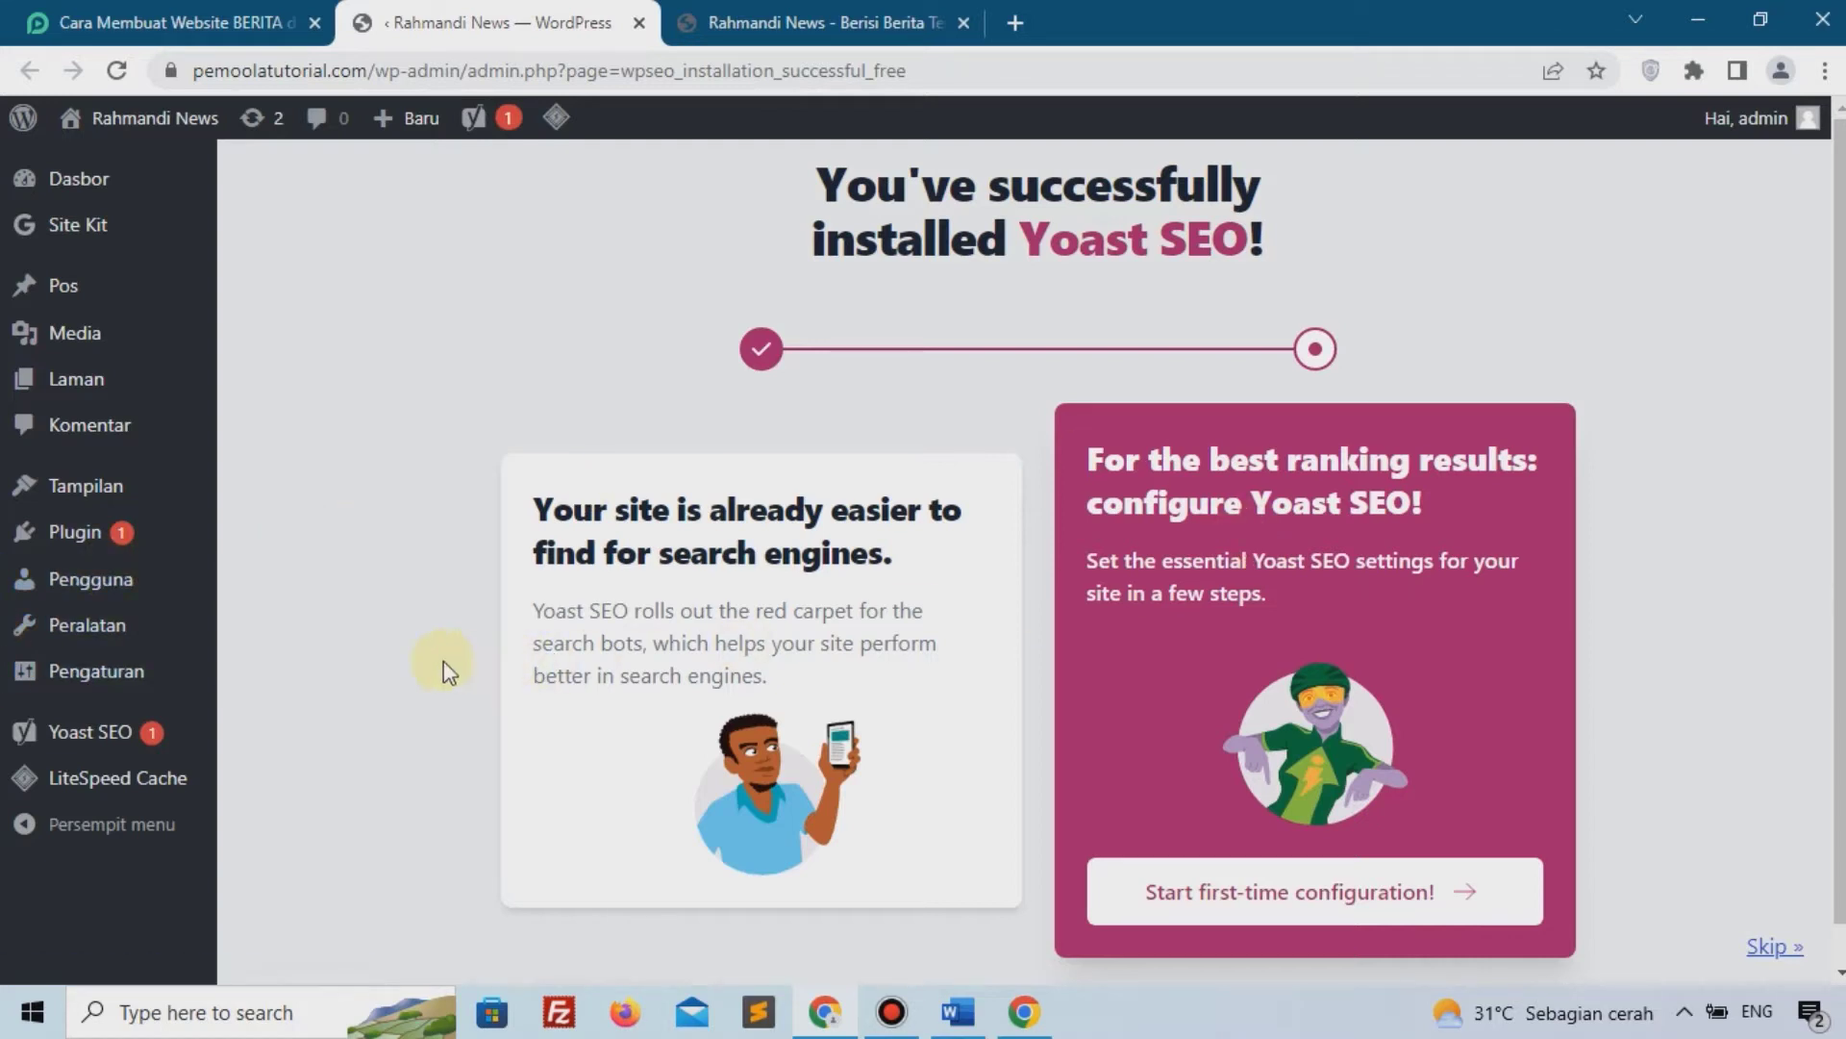
Return to the tutorial article and open the Tema News Portal link listed under Tools Yang digunakan
mouse_move(82, 545)
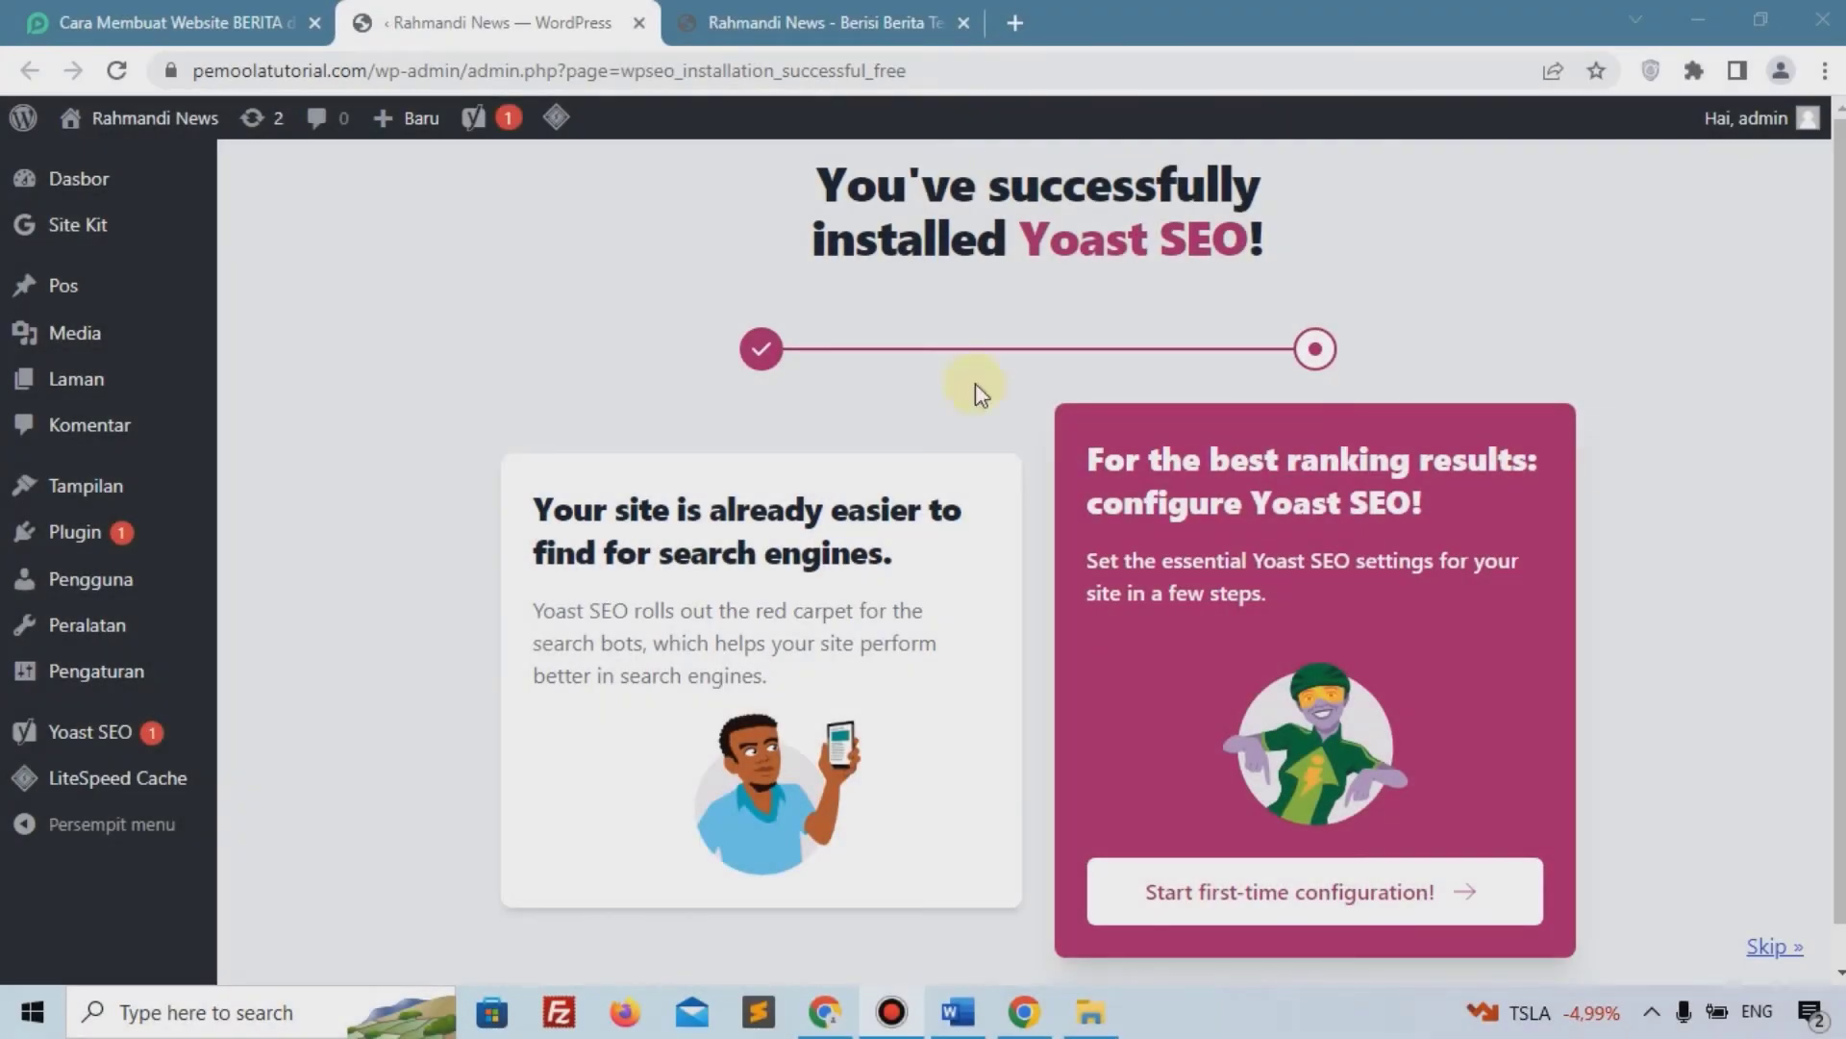
click(137, 6)
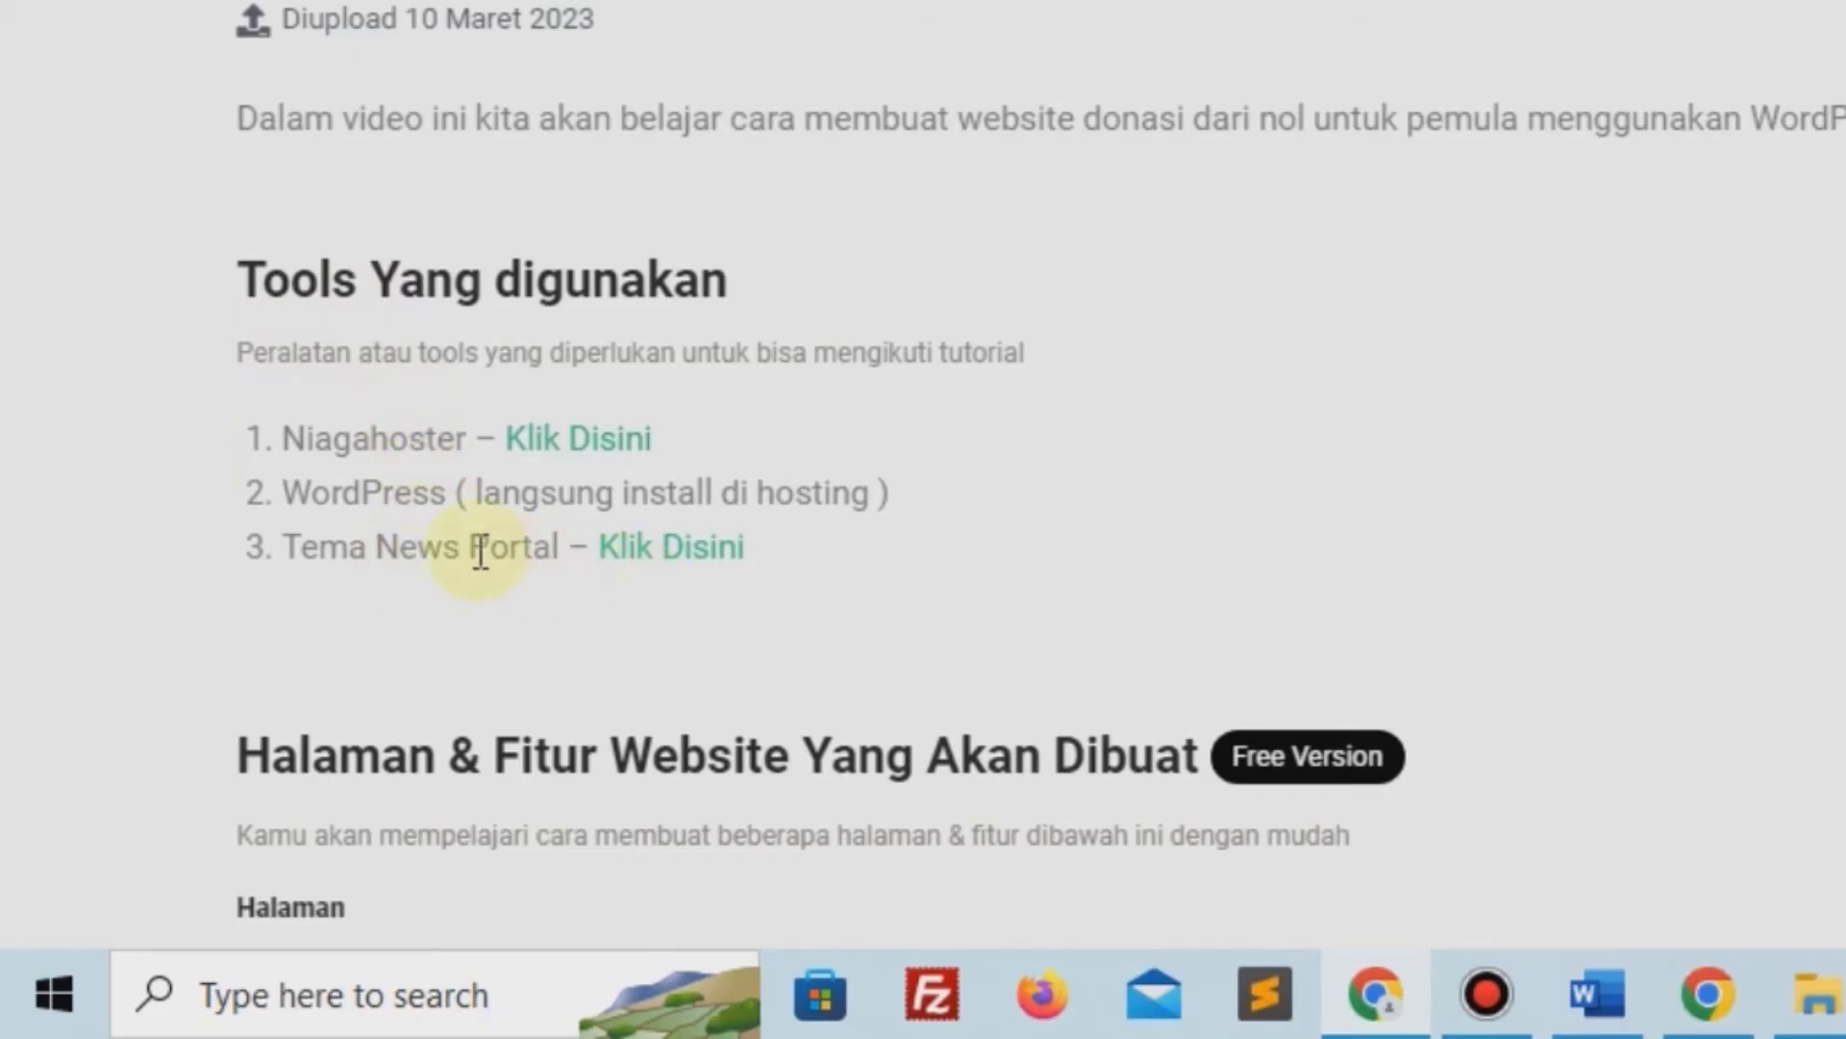
click(678, 556)
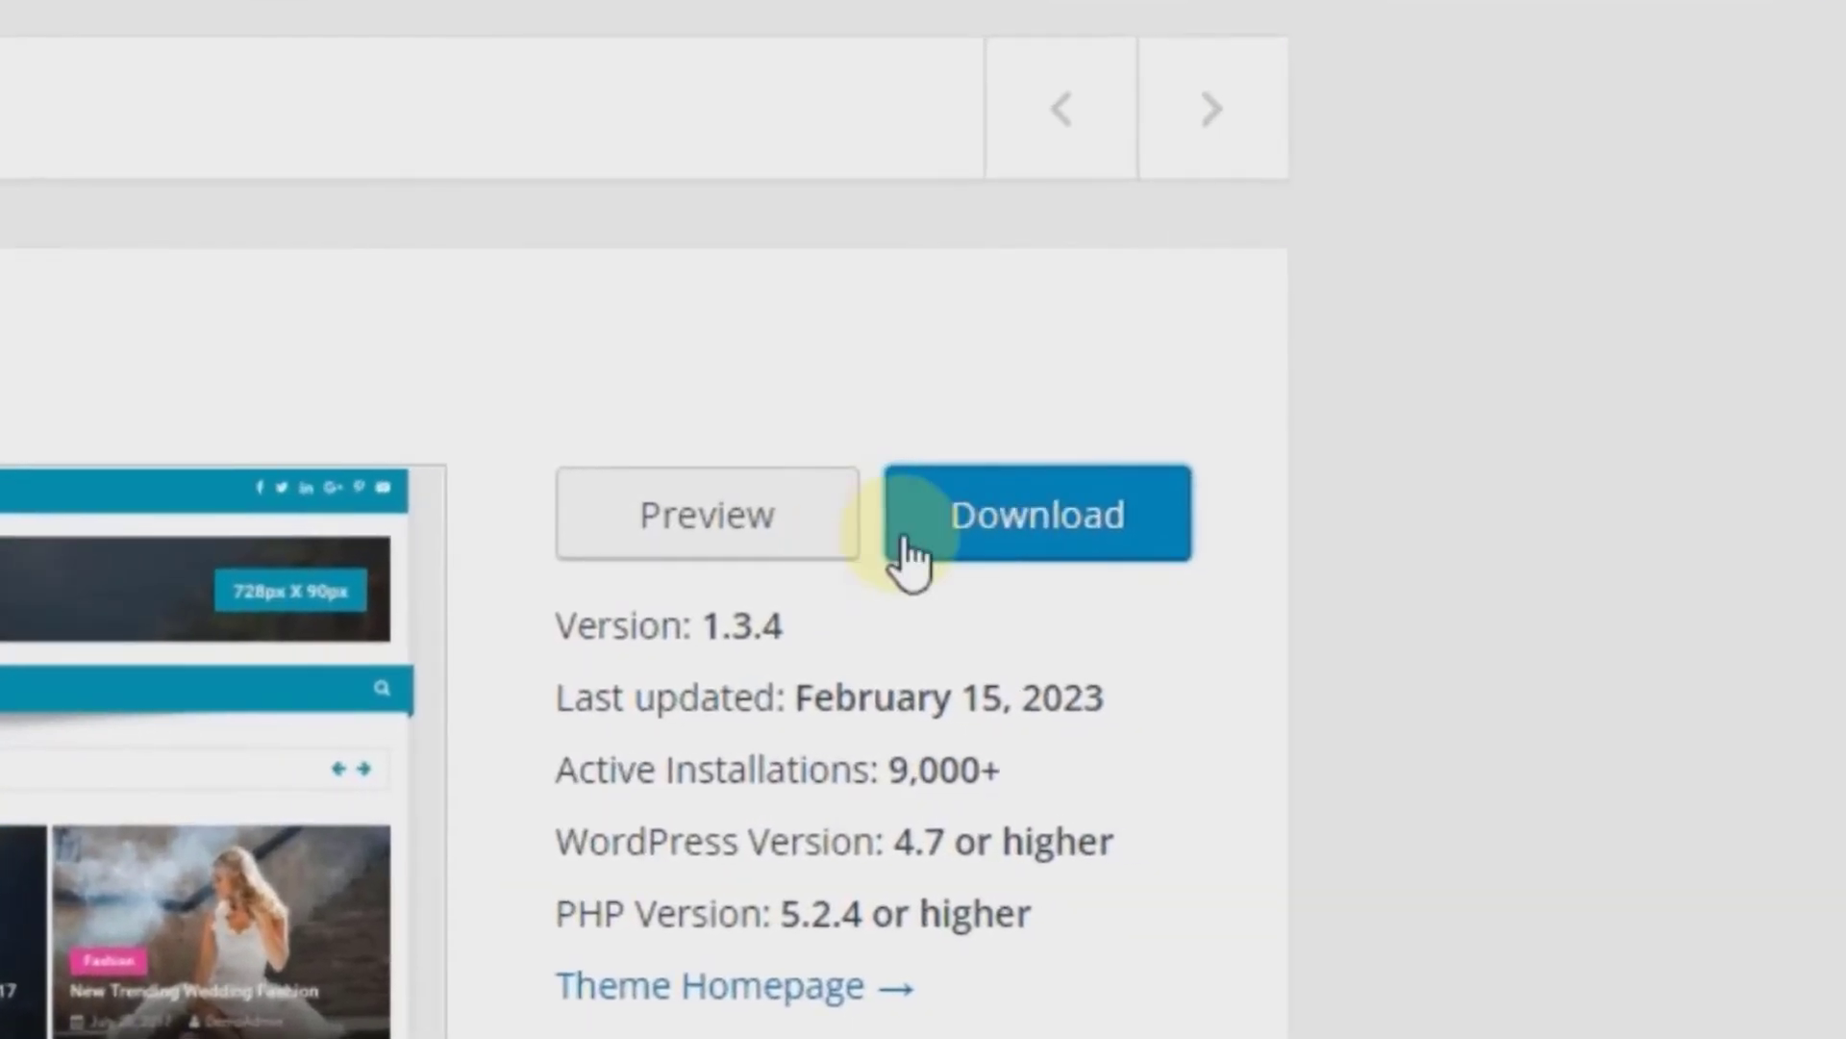
Download the News Portal theme, close its theme page and return to the WordPress admin page
click(989, 545)
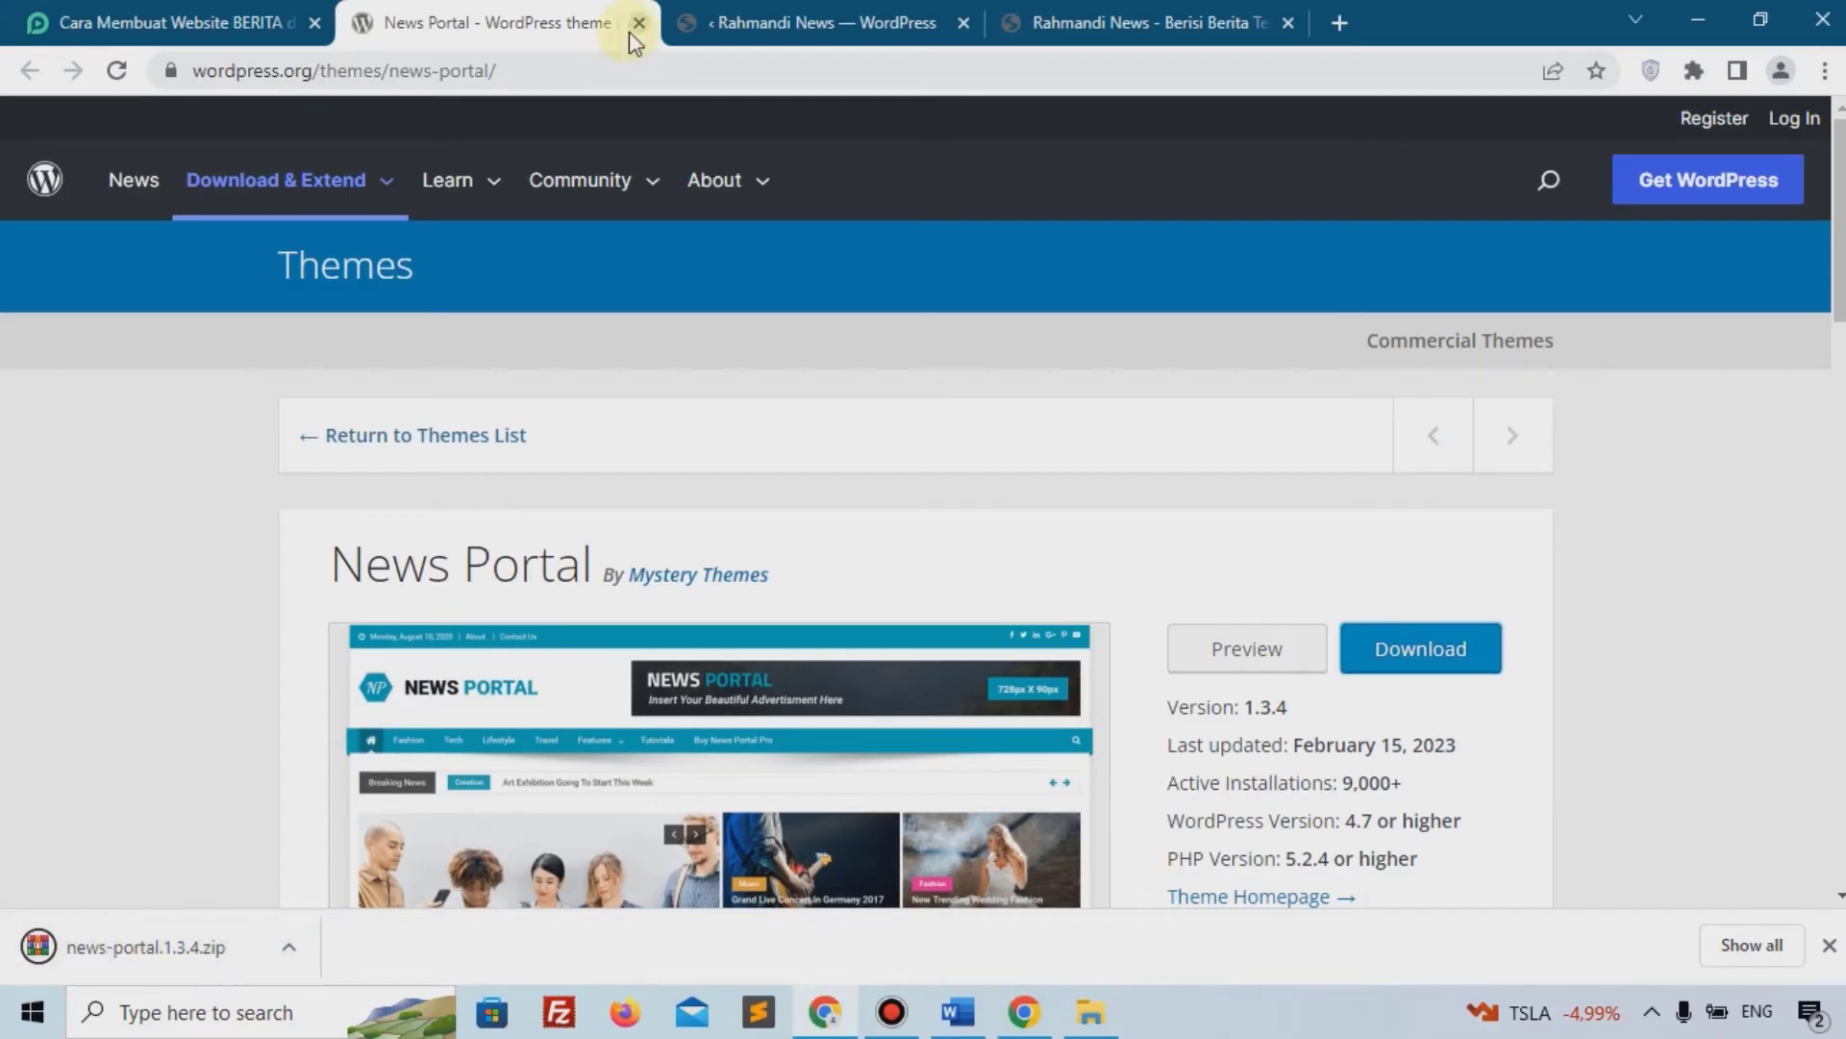
click(636, 24)
click(523, 8)
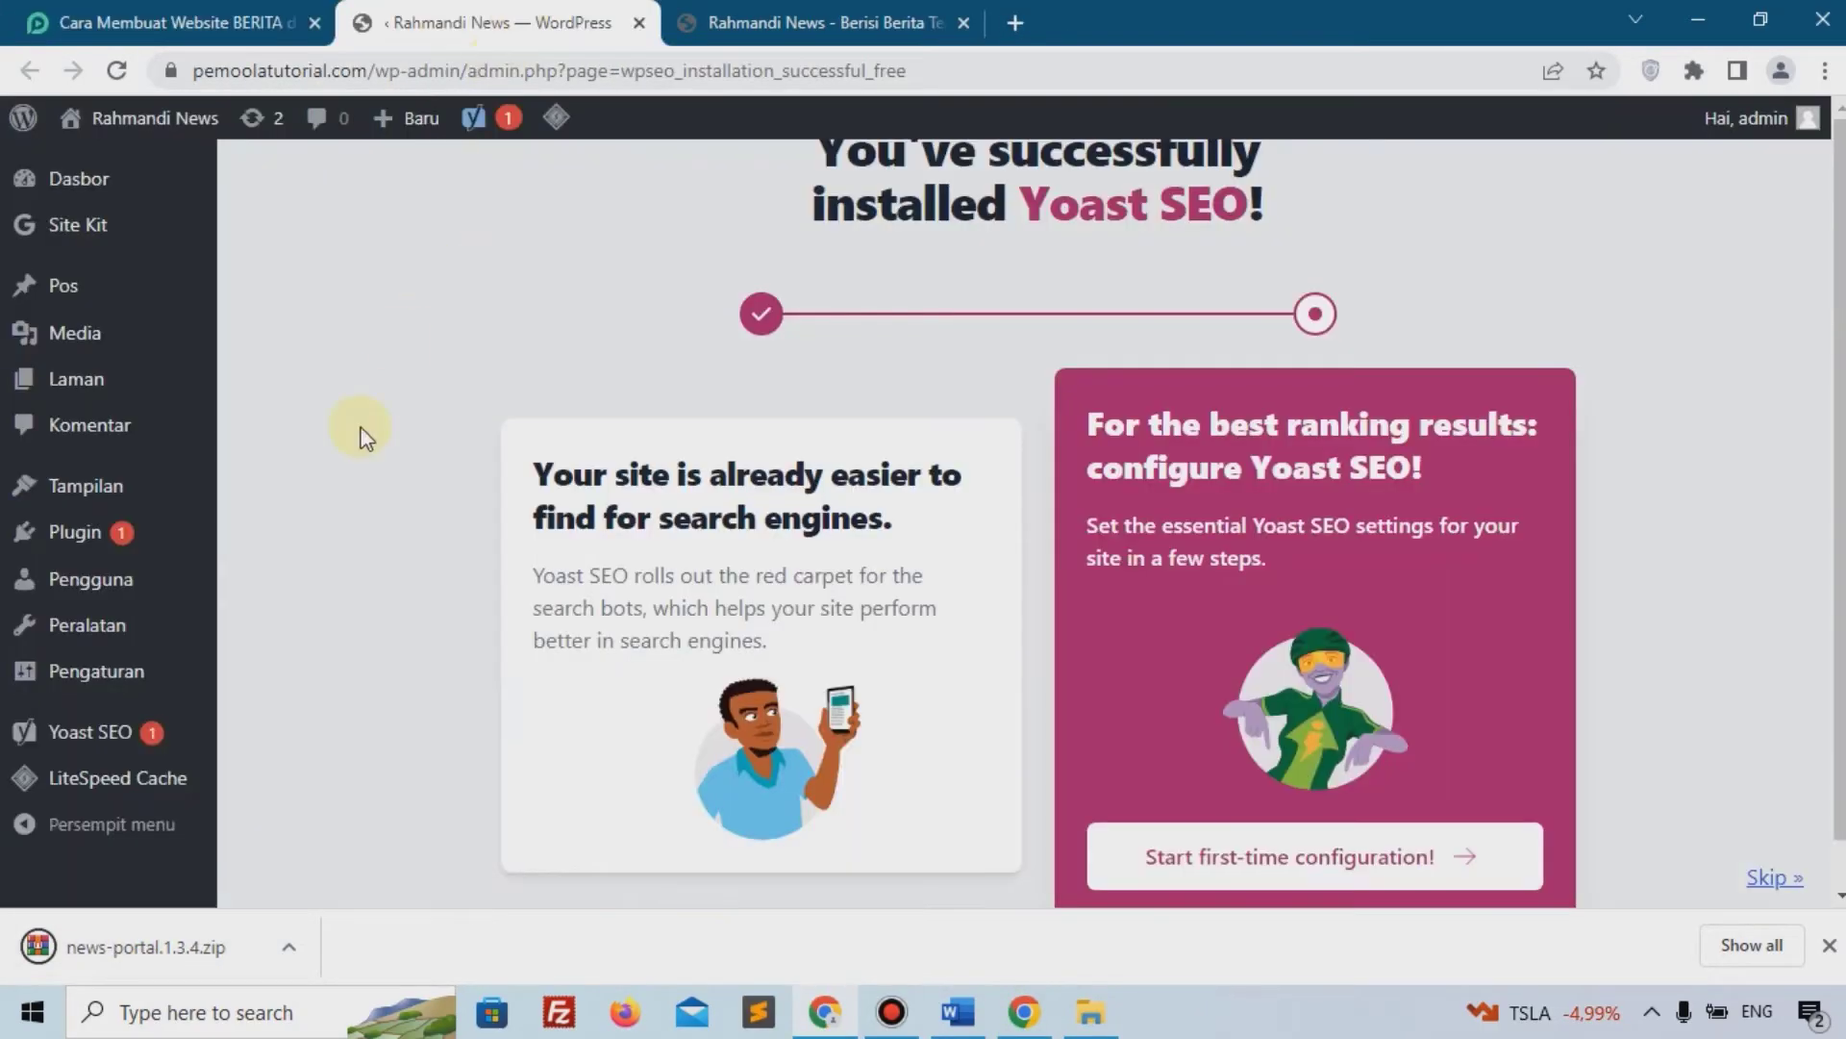
Upload the downloaded news-portal.1.3.4.zip as a new WordPress theme, install it and activate it
mouse_move(48, 486)
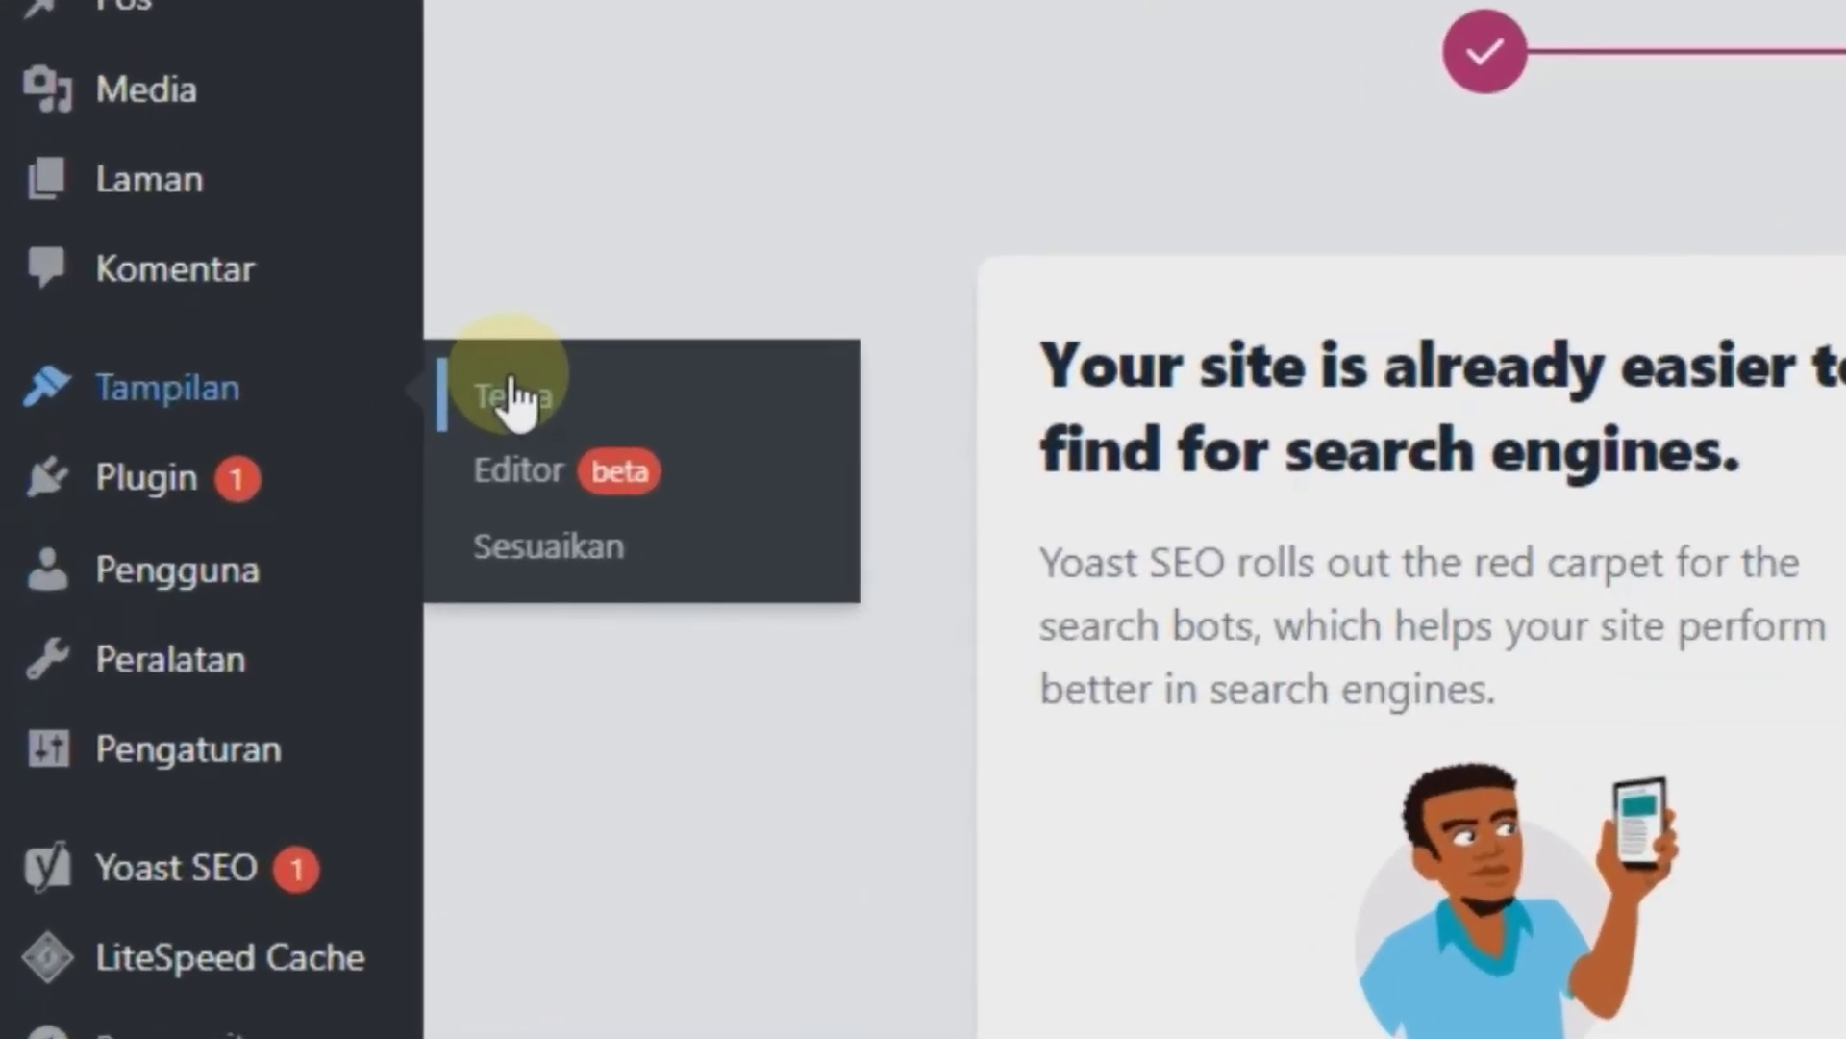
click(513, 394)
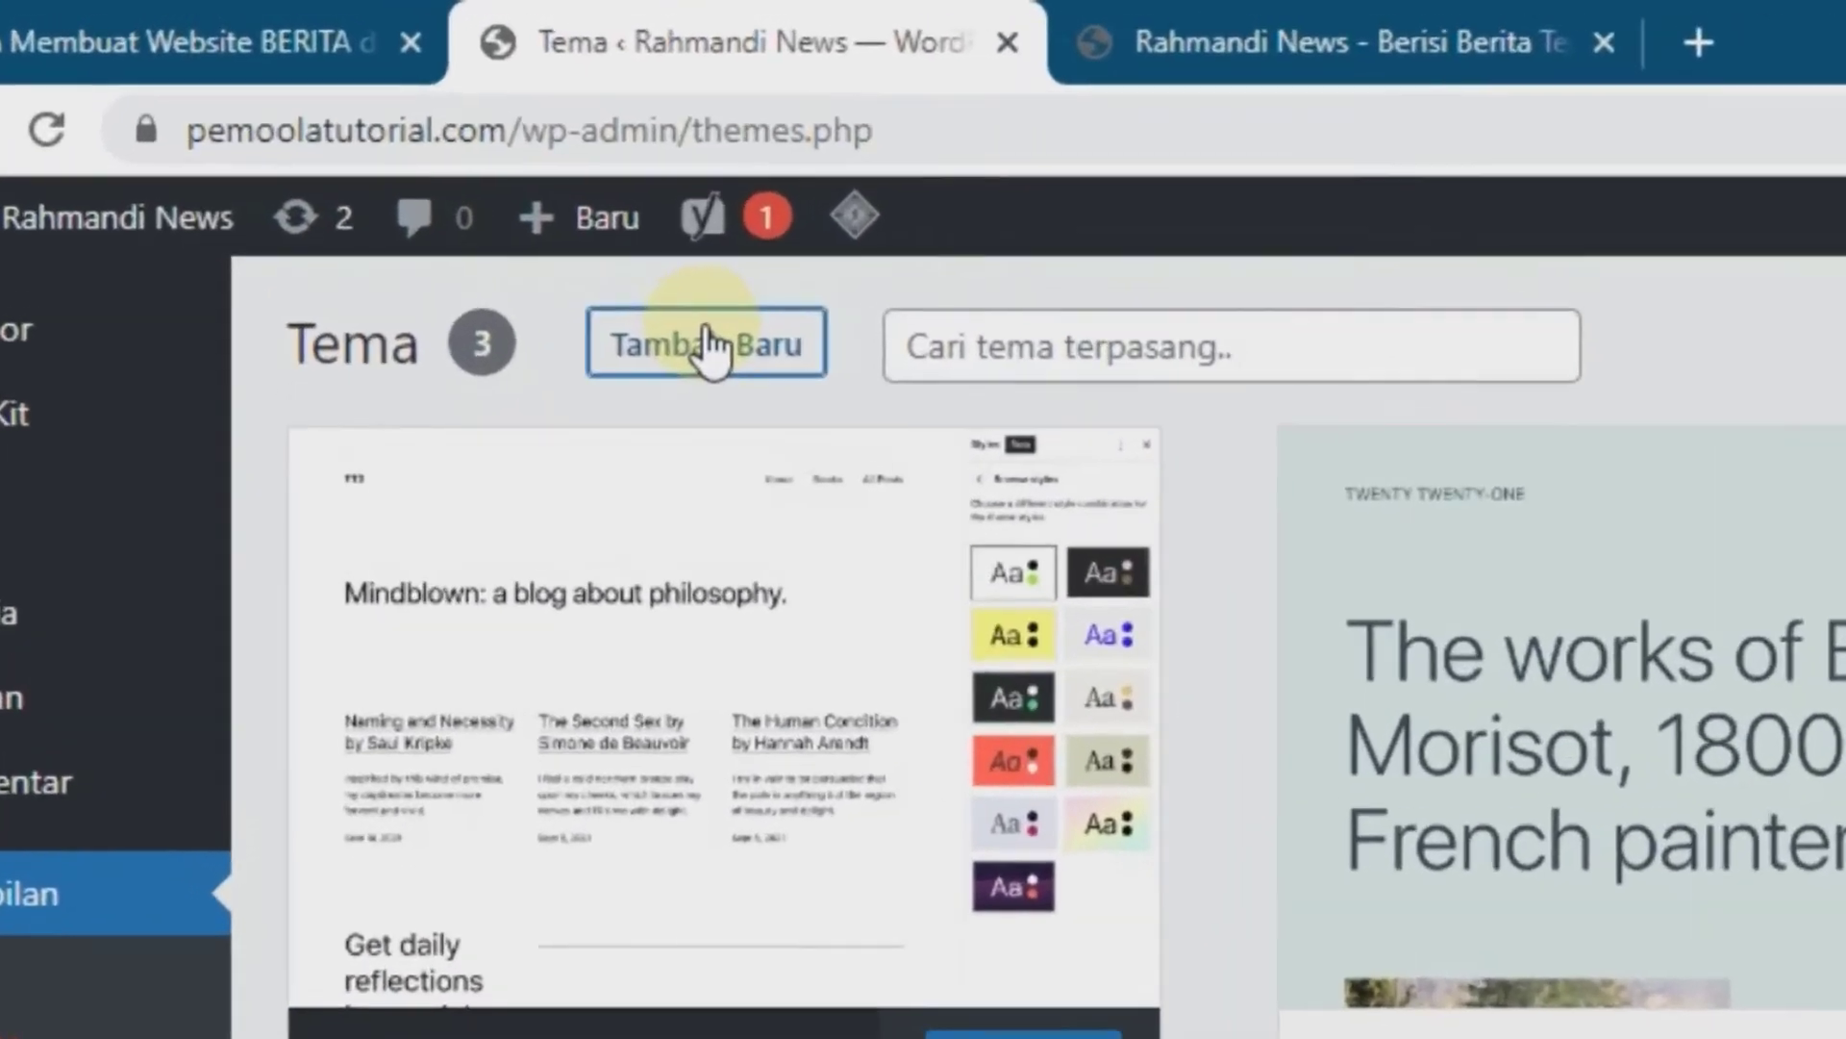
click(517, 233)
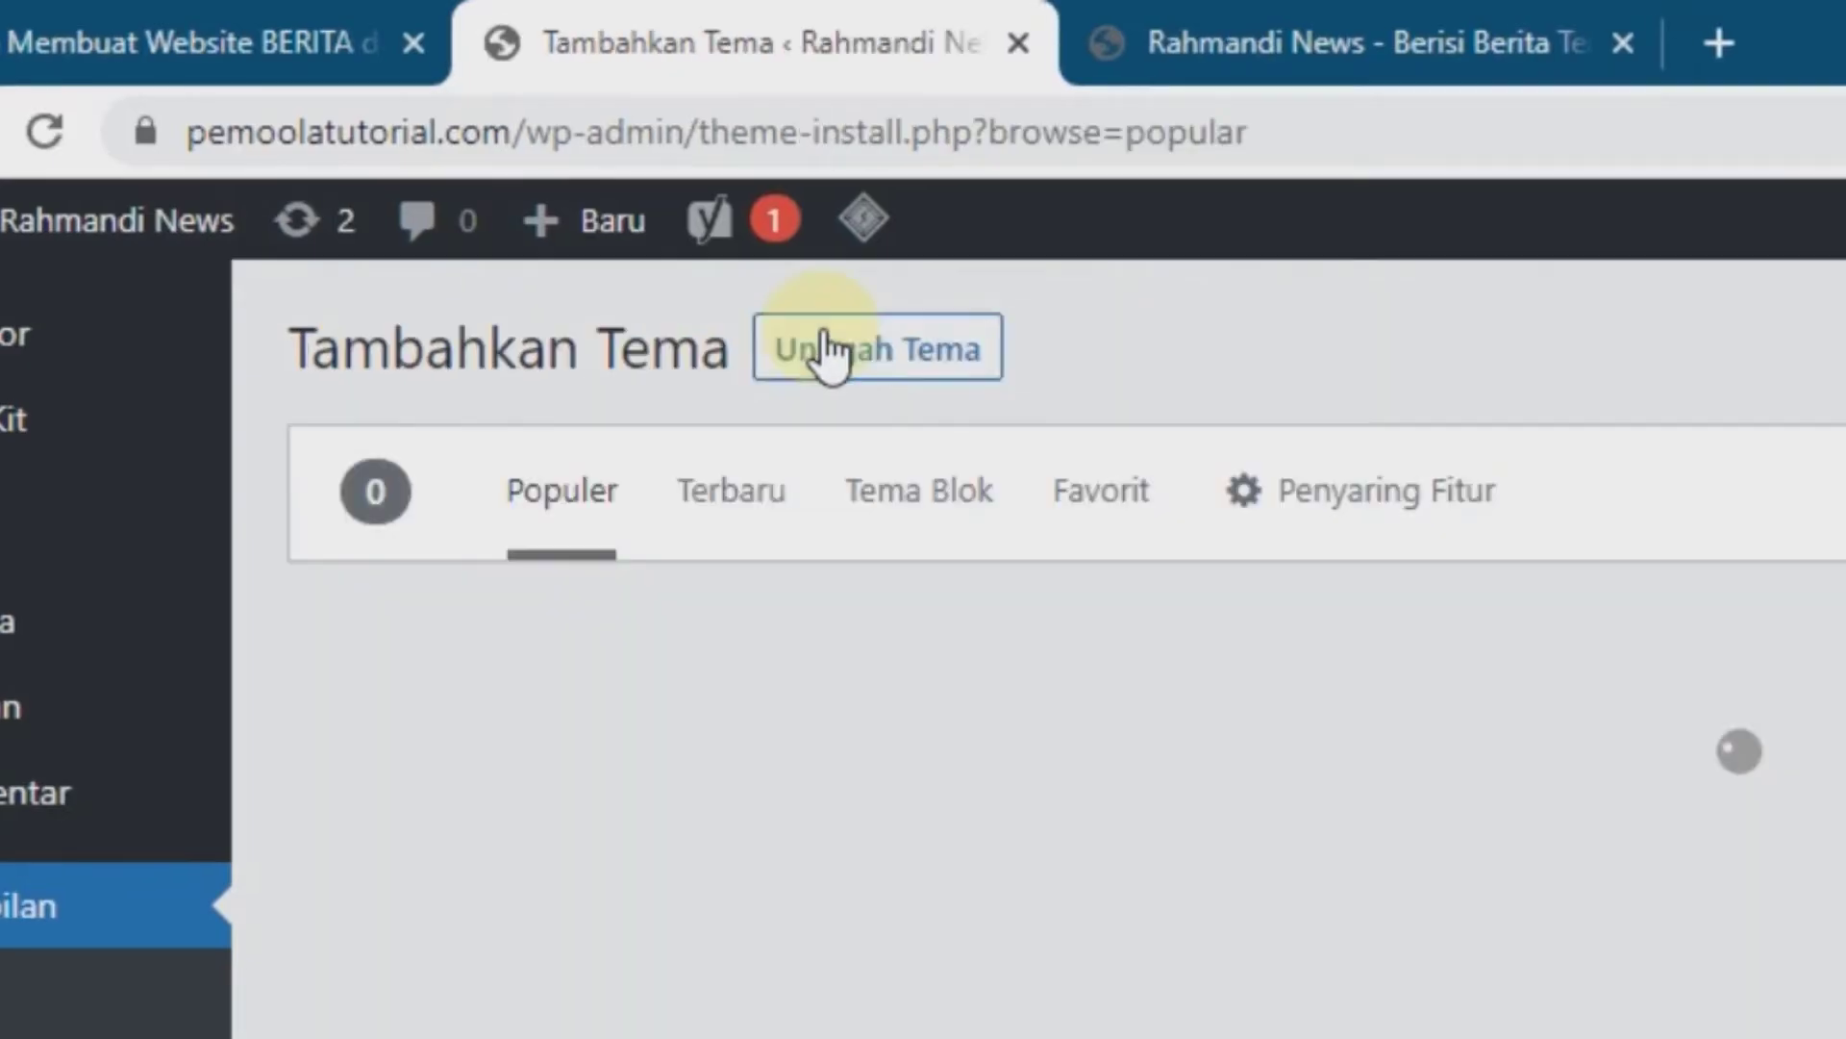
click(863, 351)
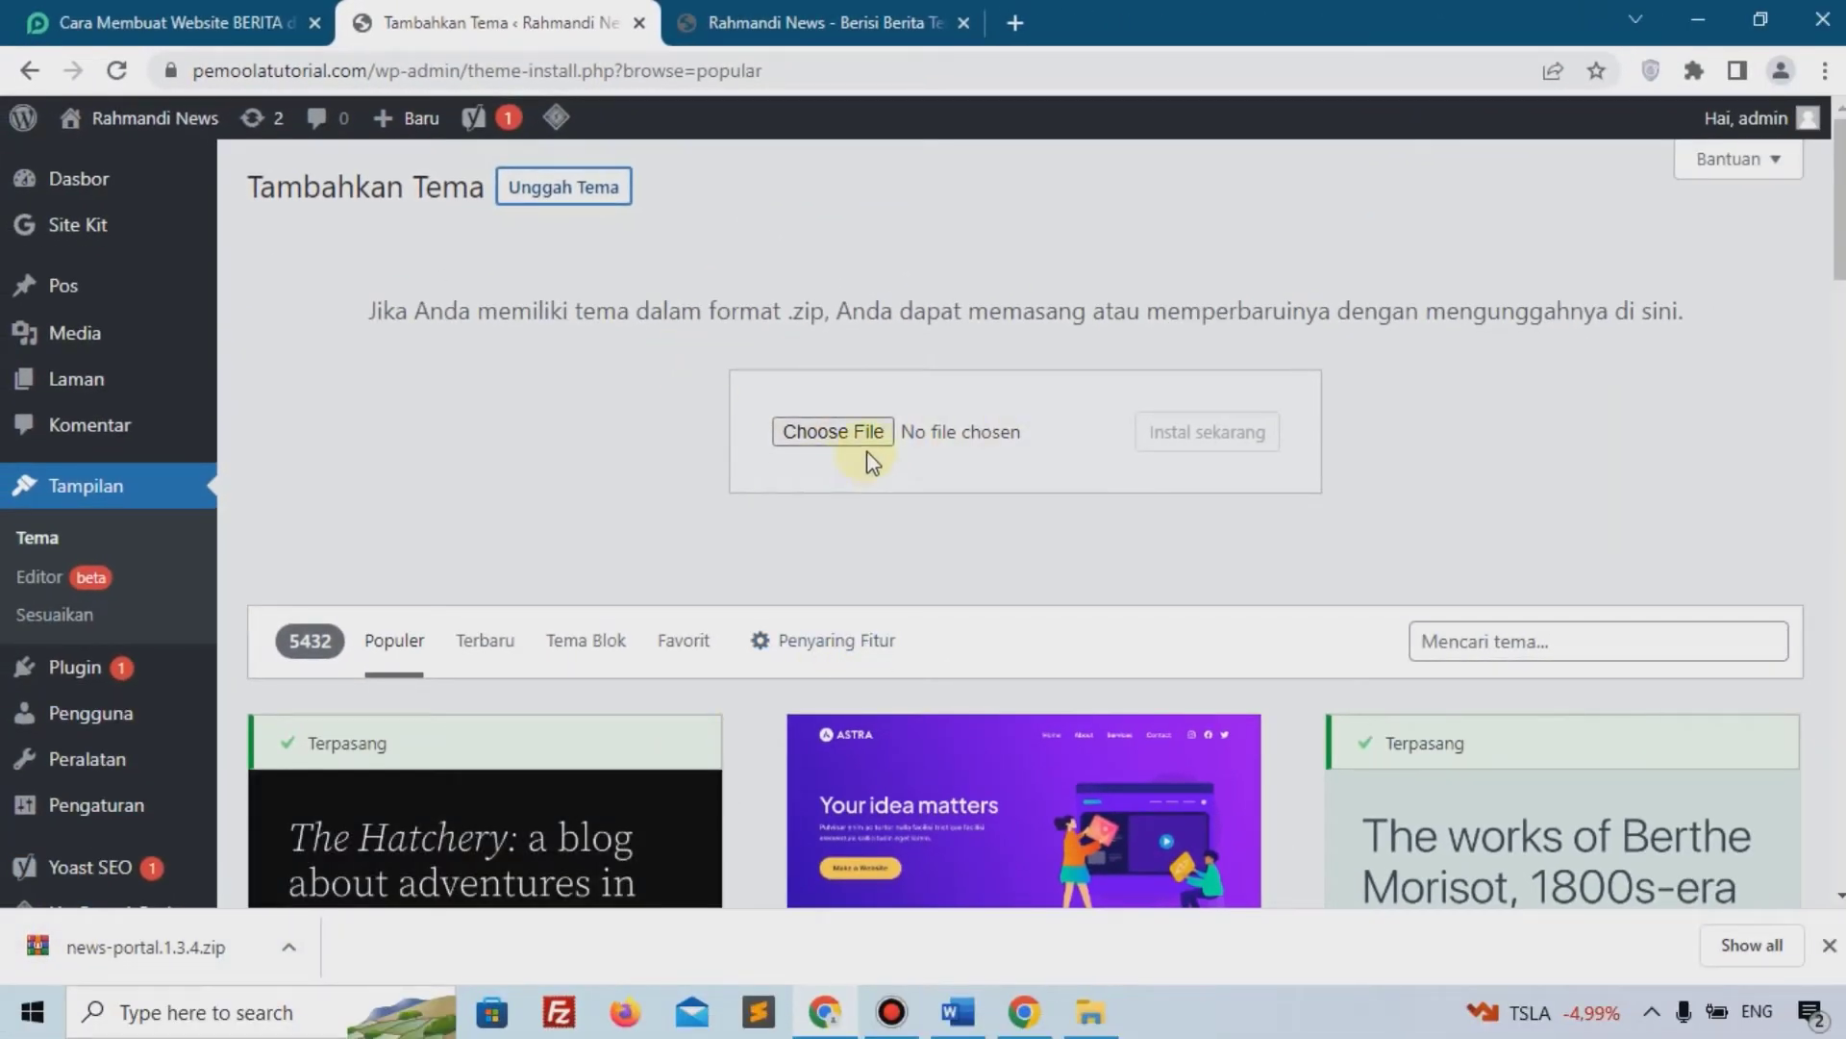
drag(38, 962, 863, 427)
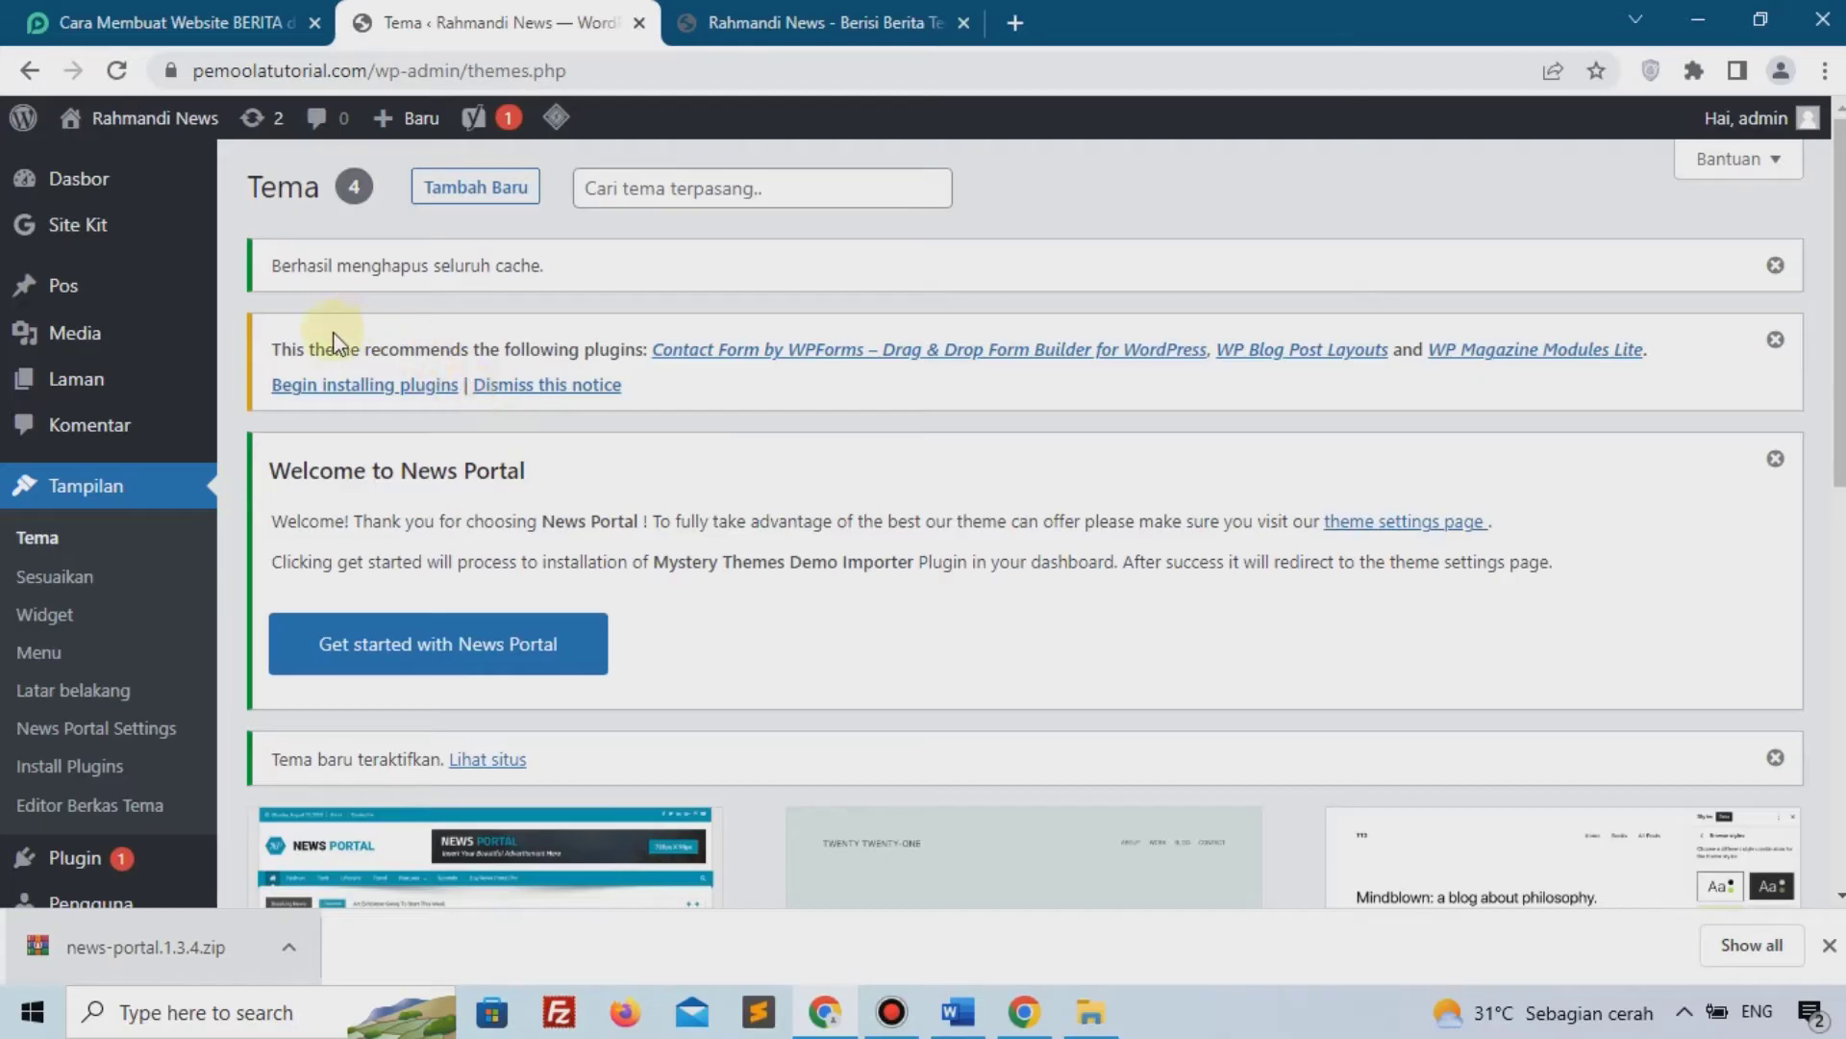
Read the News Portal theme's recommended plugins notice and dismiss it
drag(314, 348, 576, 344)
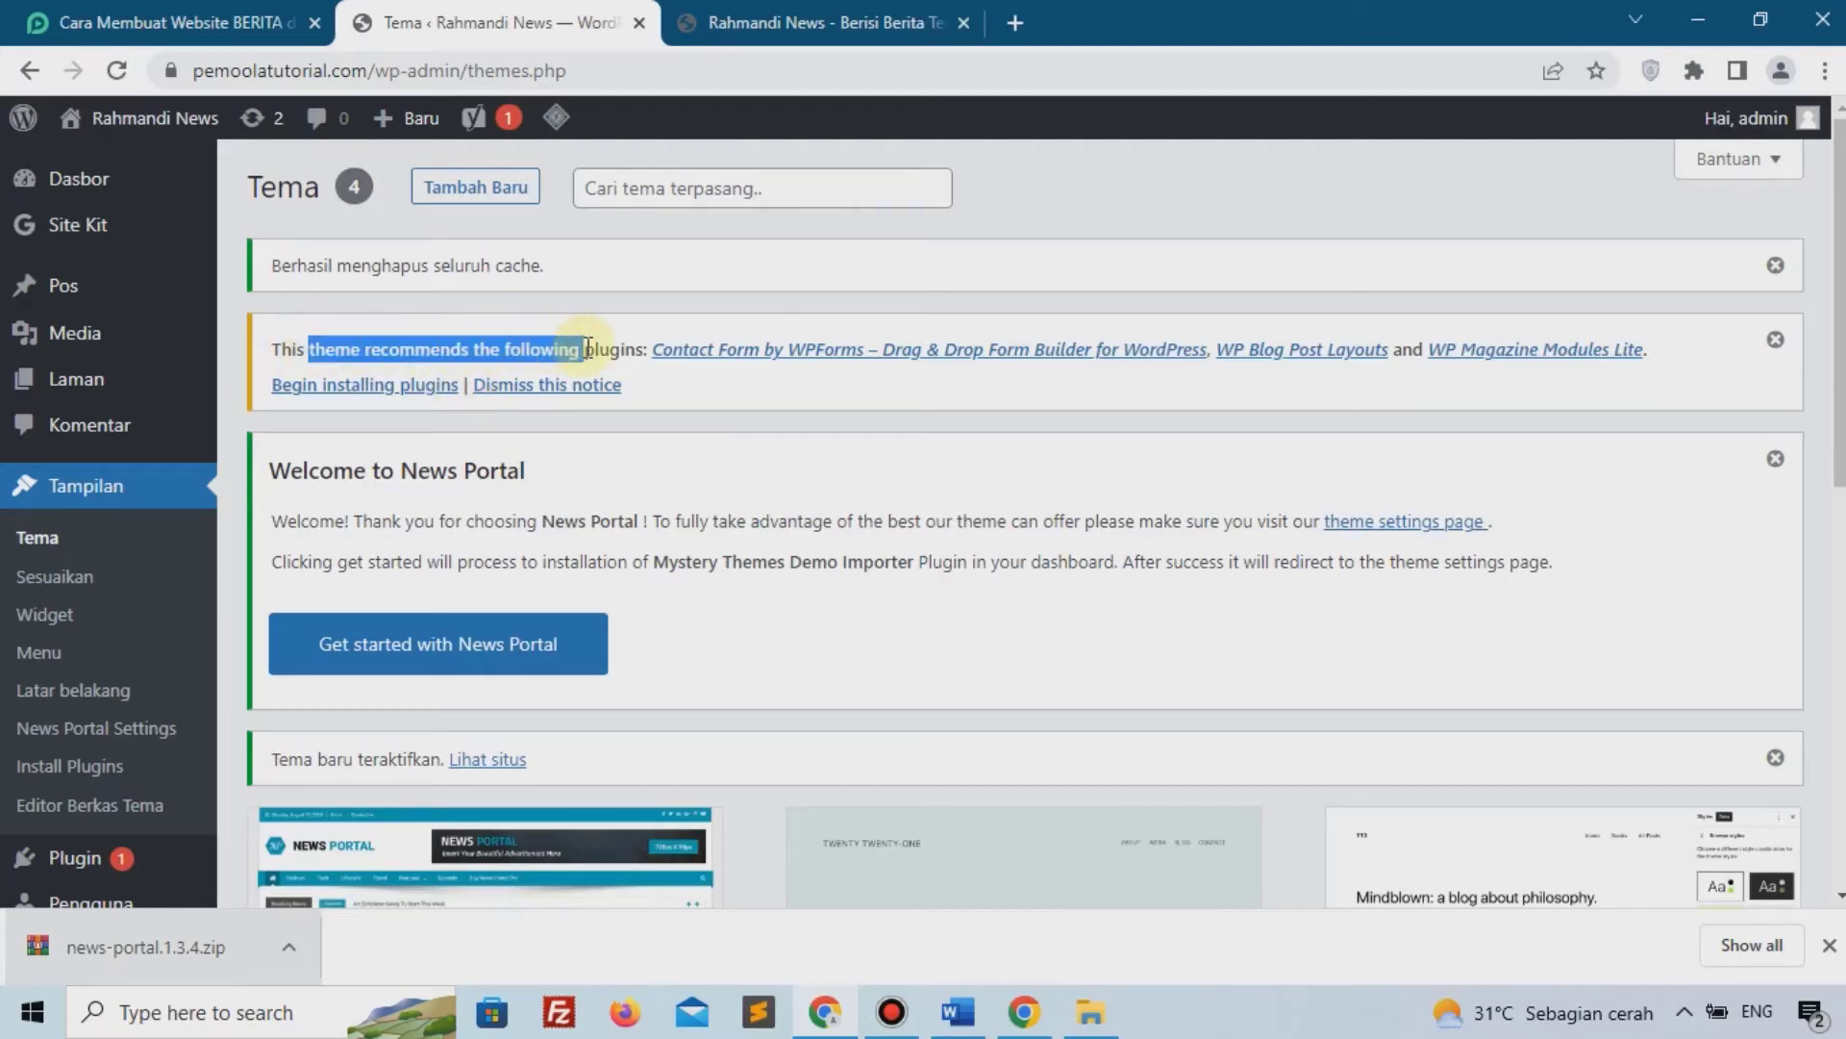
click(825, 398)
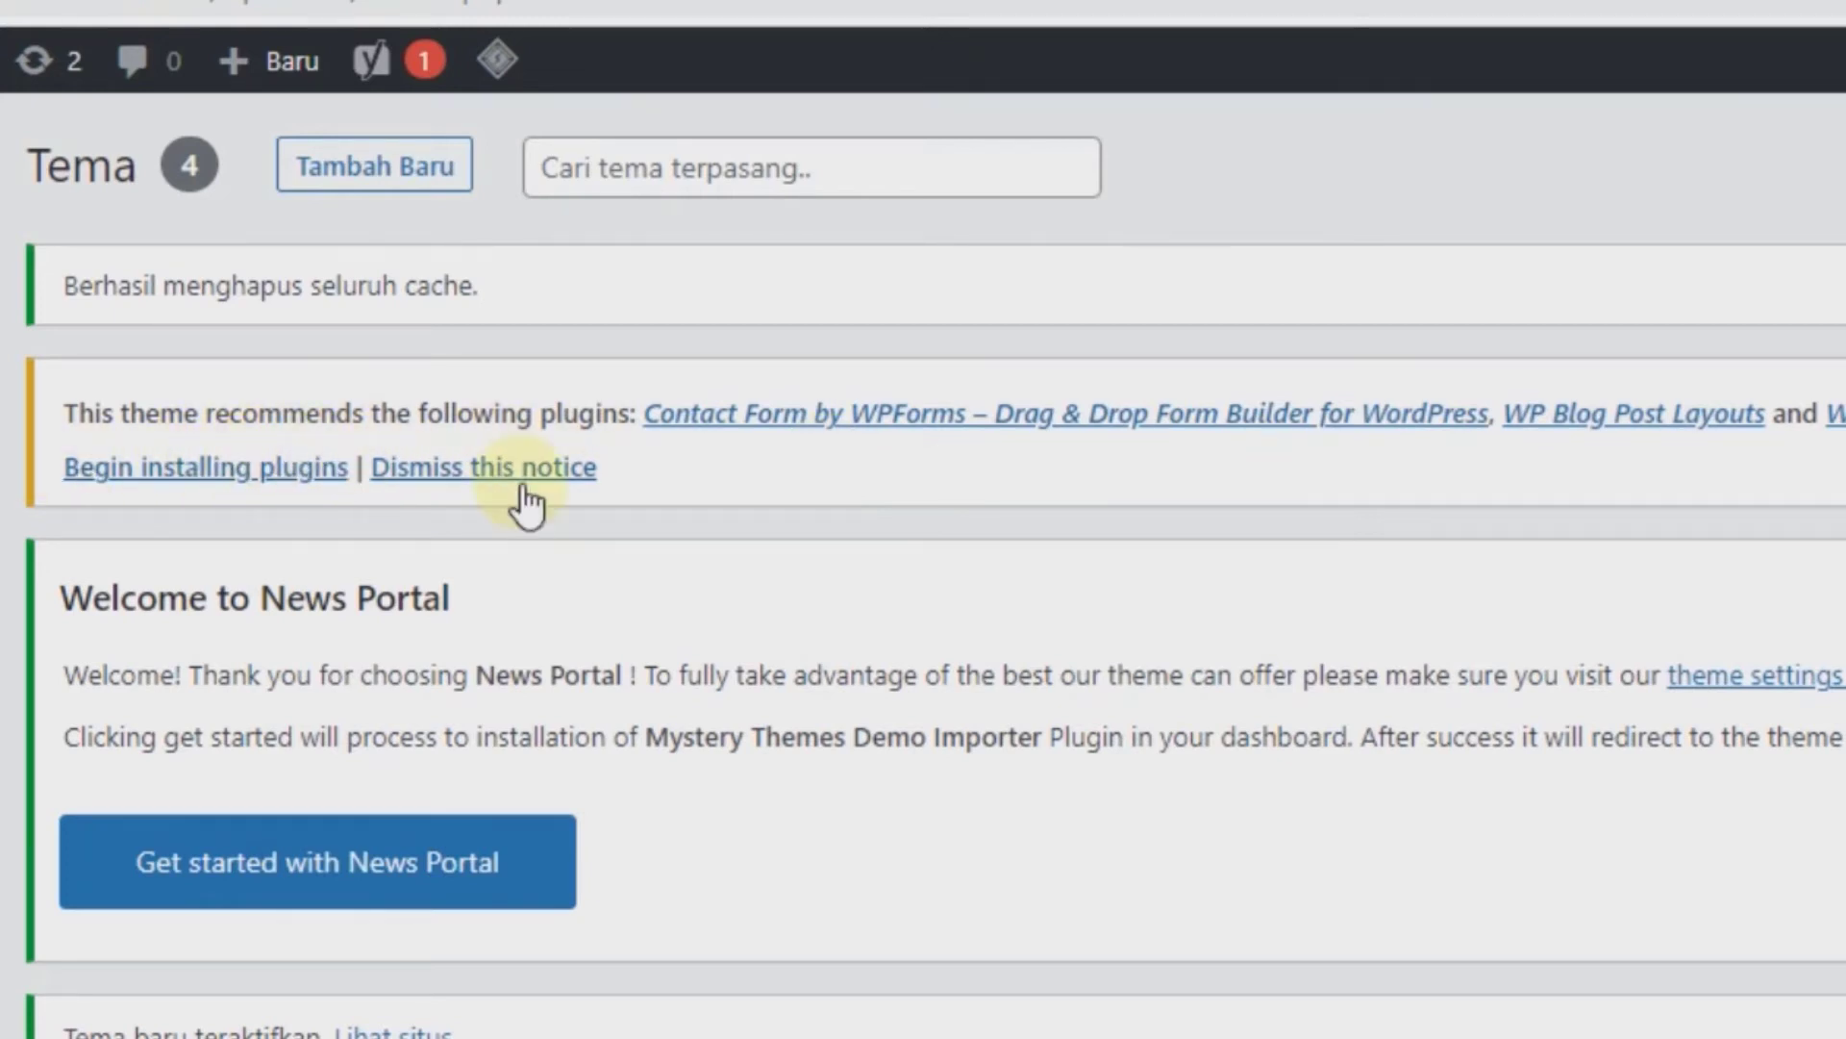
click(550, 472)
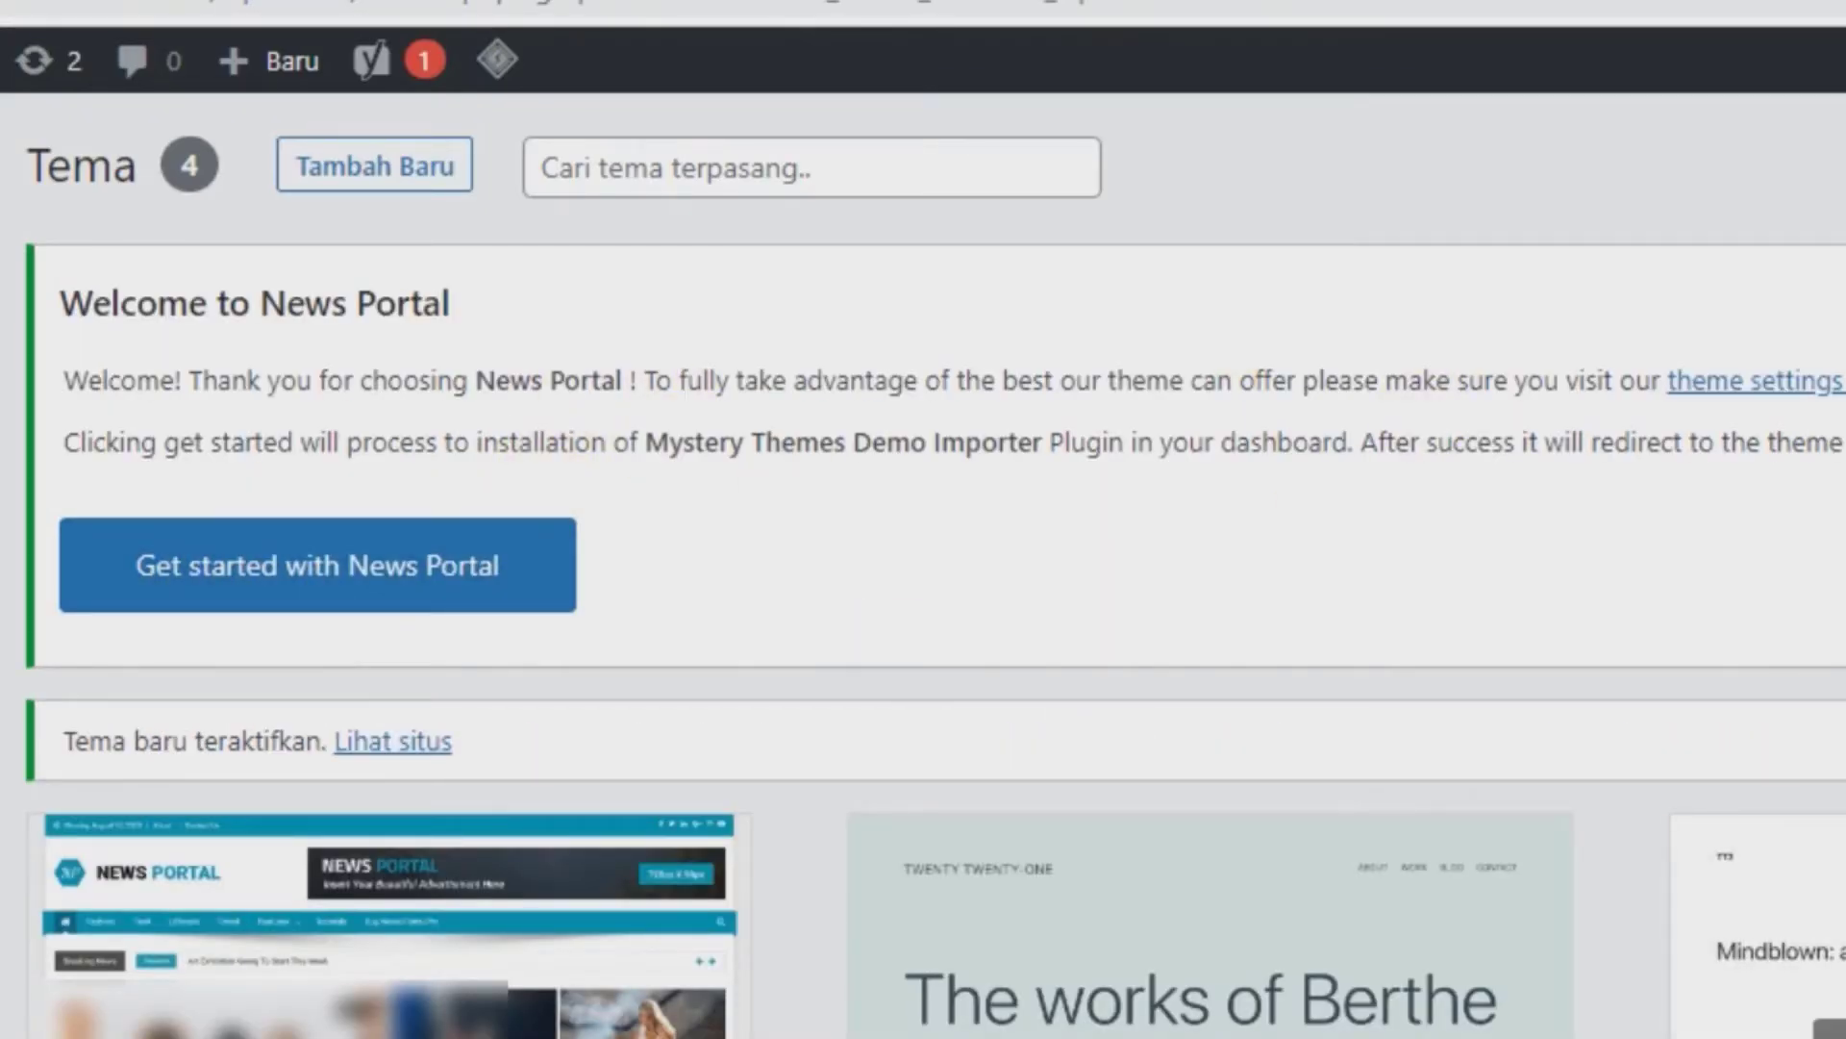
Get started with News Portal, installing the Mystery Themes Demo Importer plugin, and look over the available demos
click(260, 577)
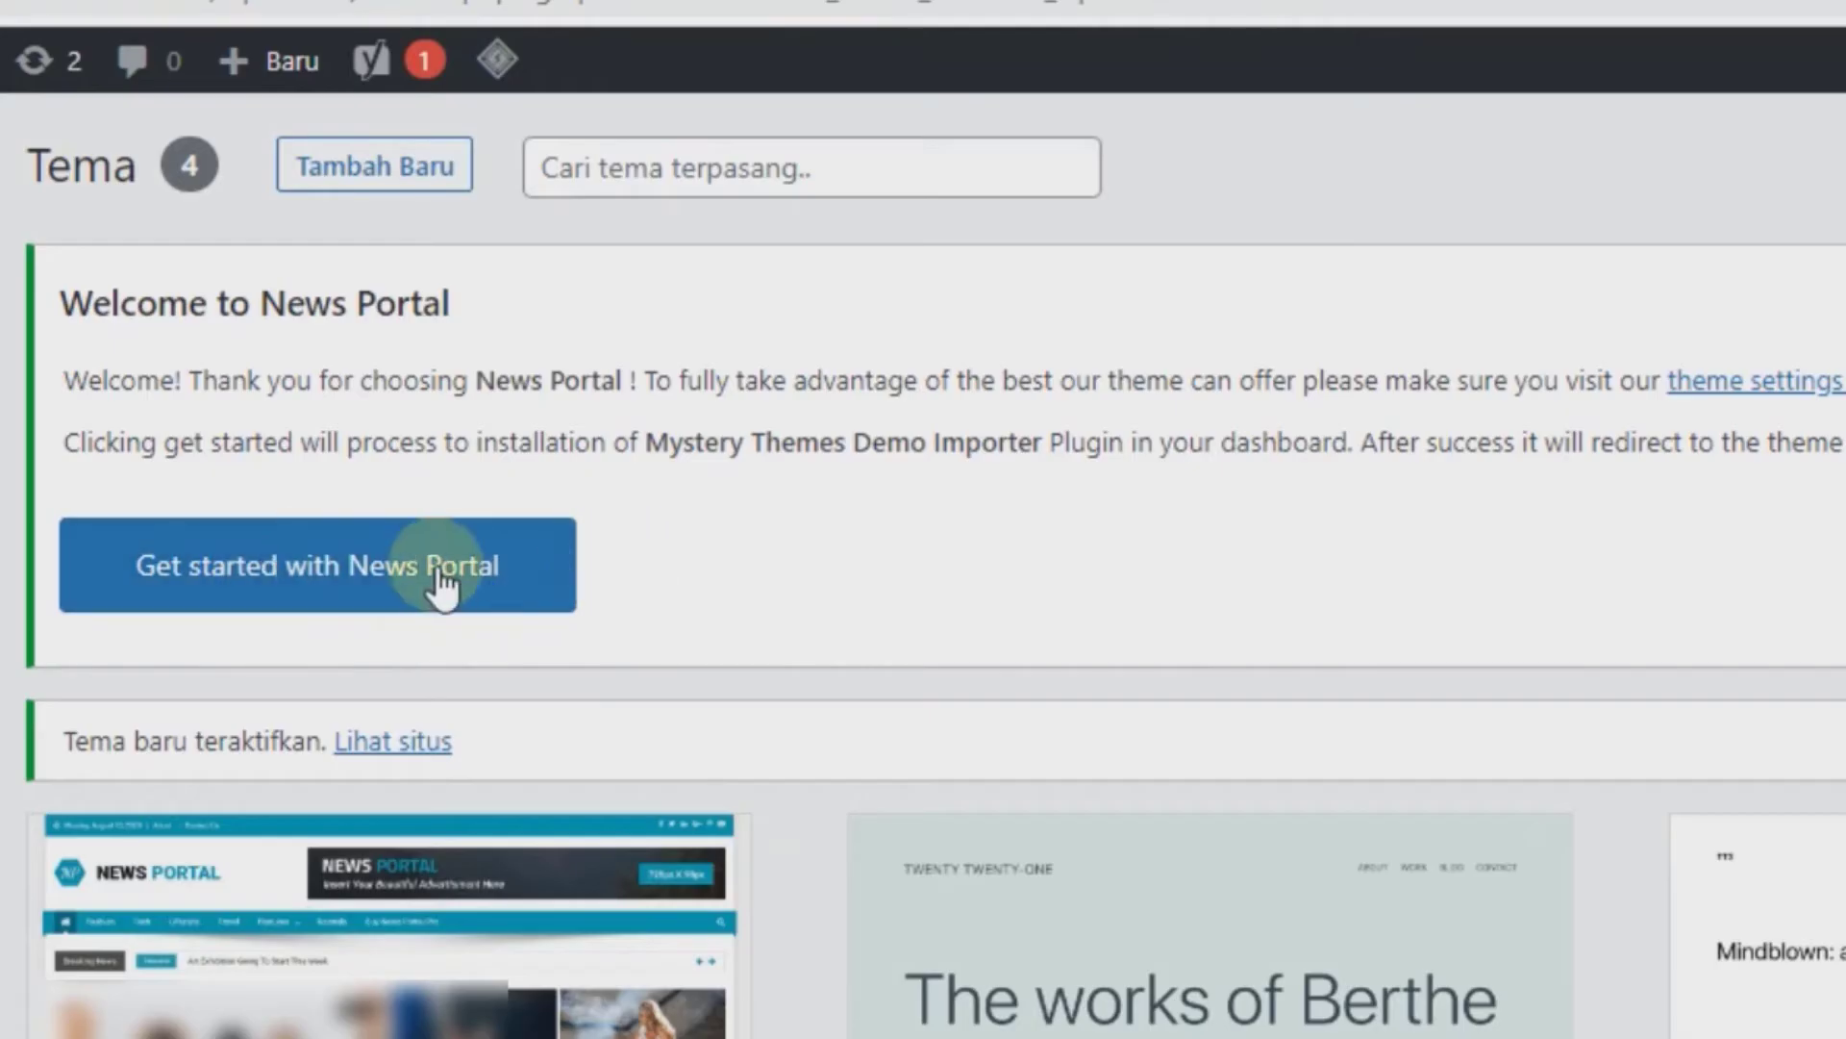
click(337, 571)
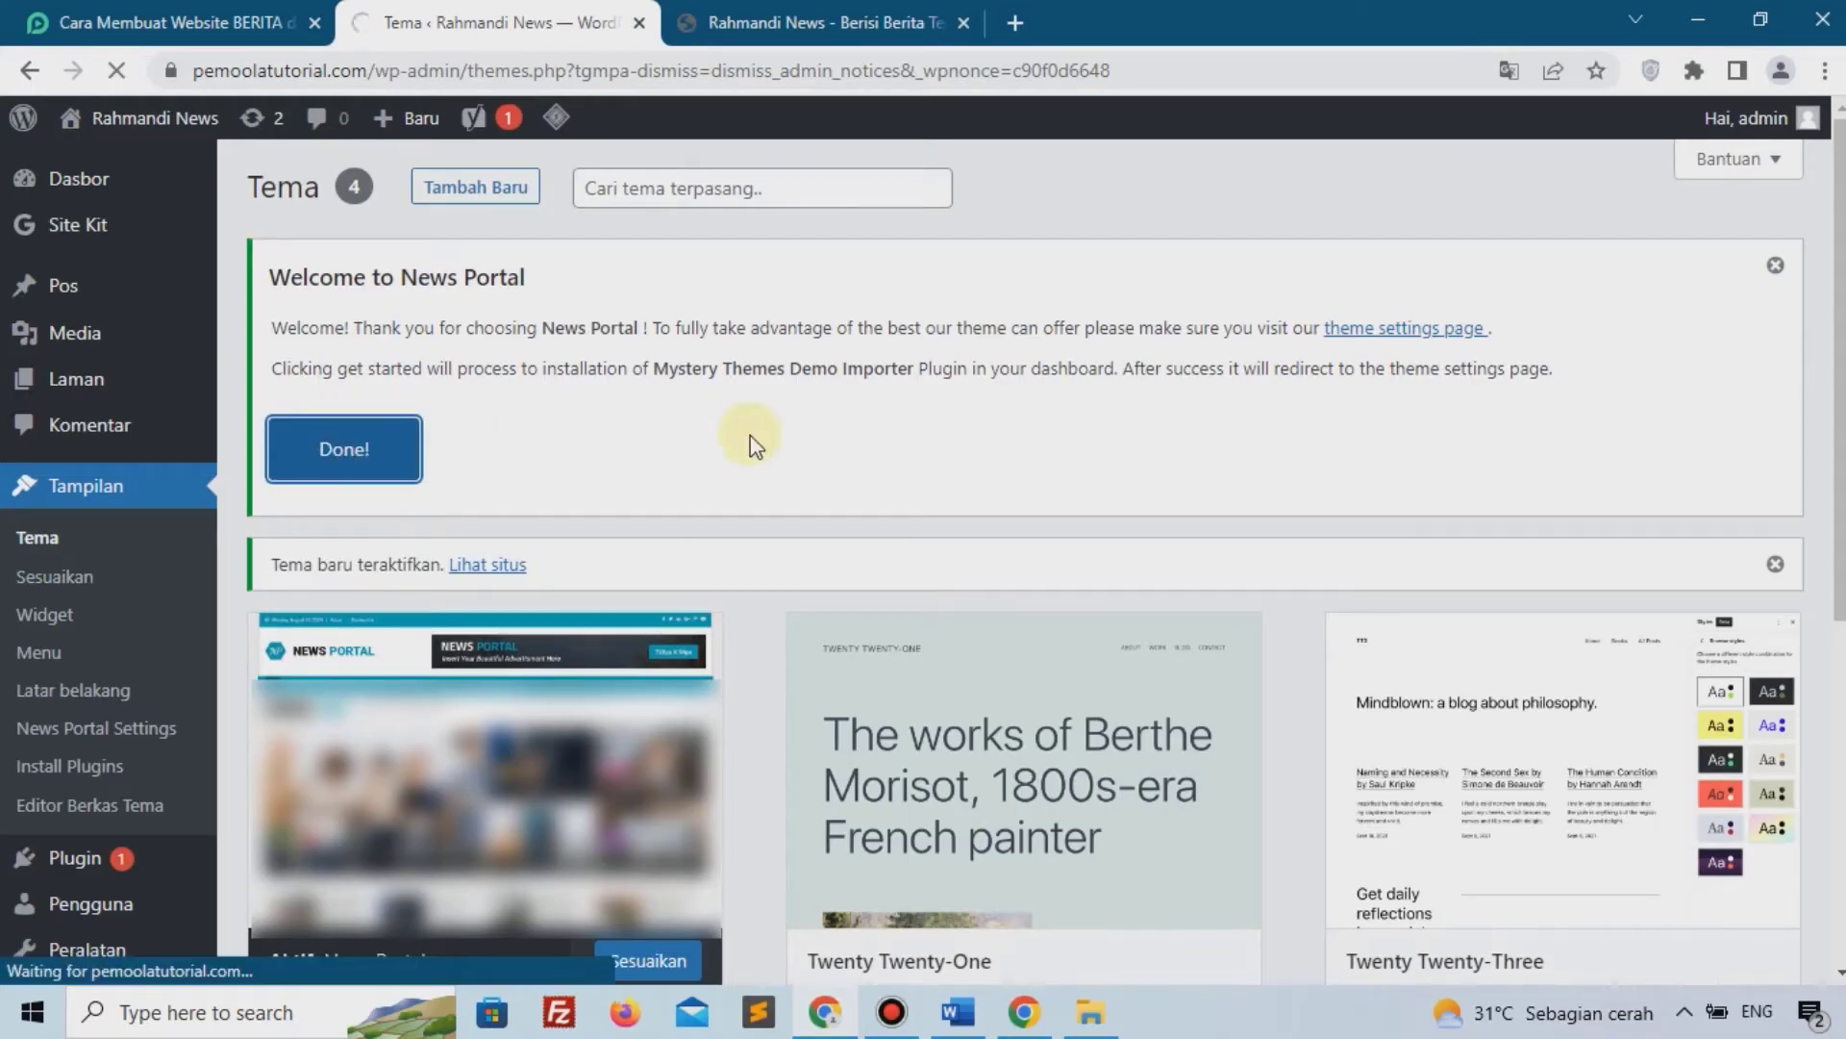
scroll(755, 445, down, 3)
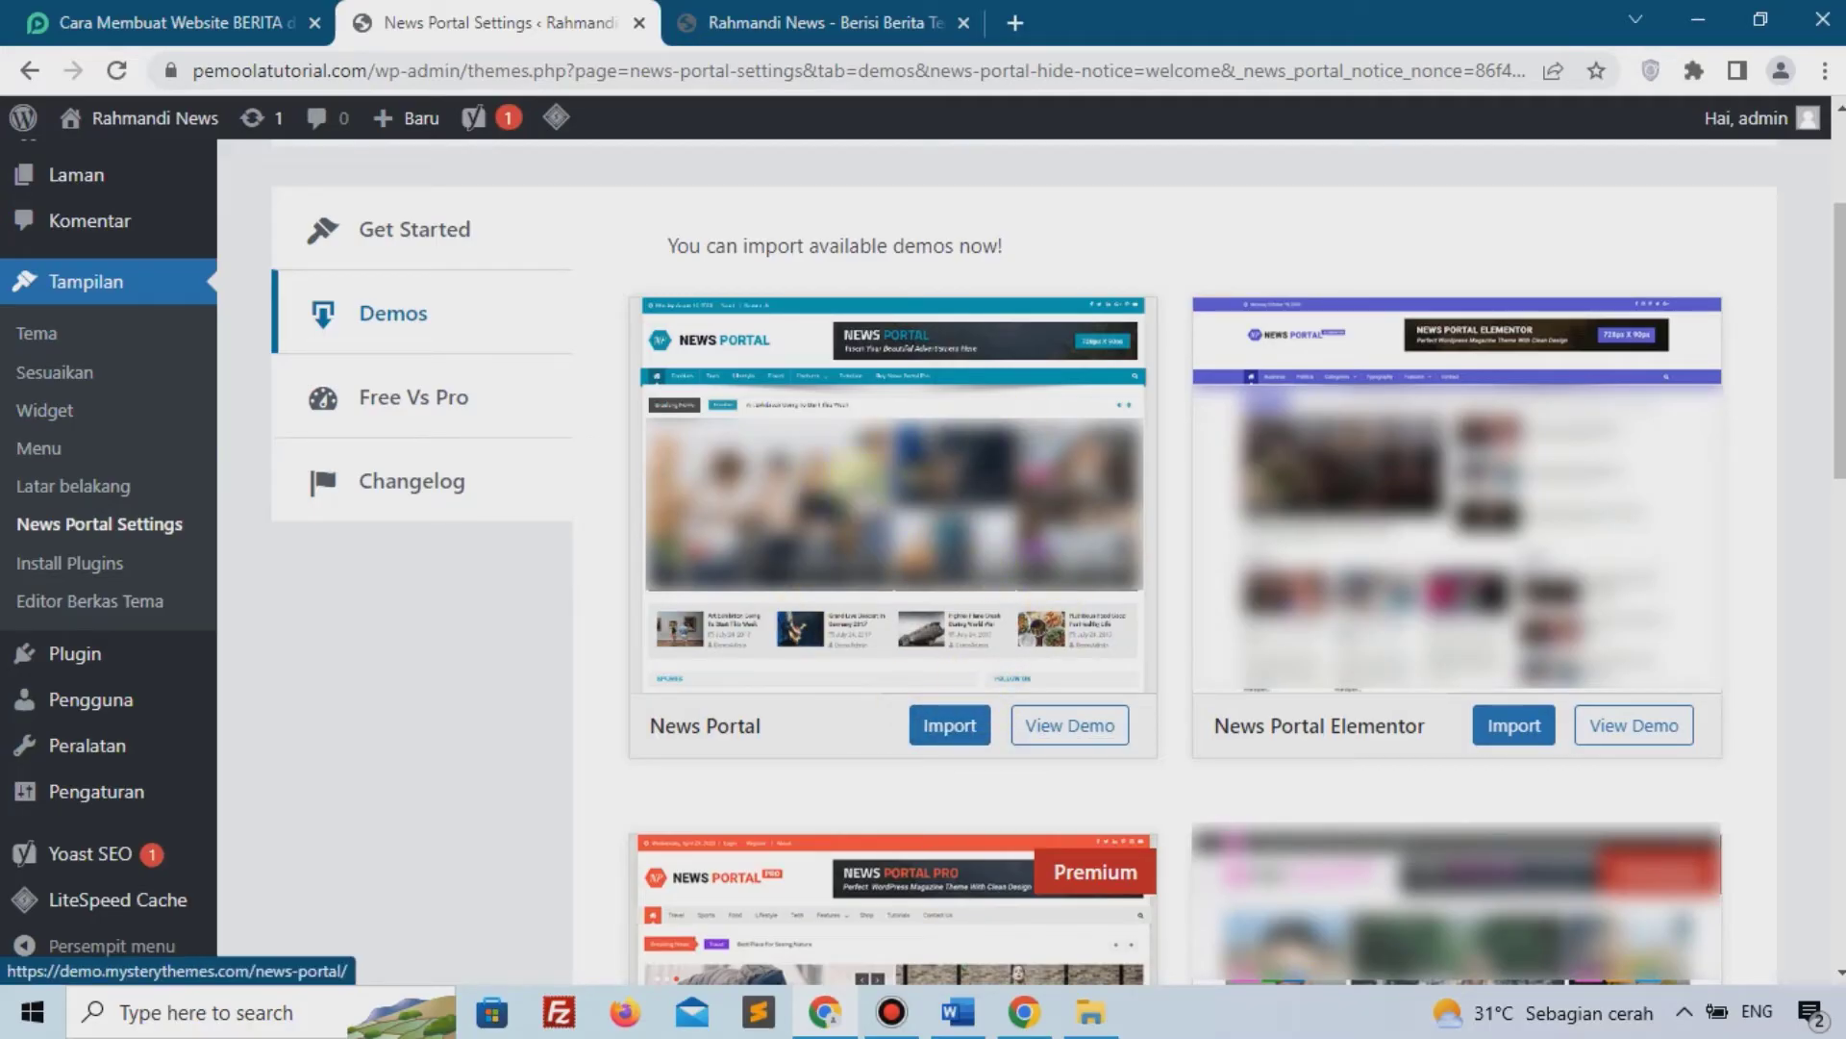
scroll(288, 577, up, 3)
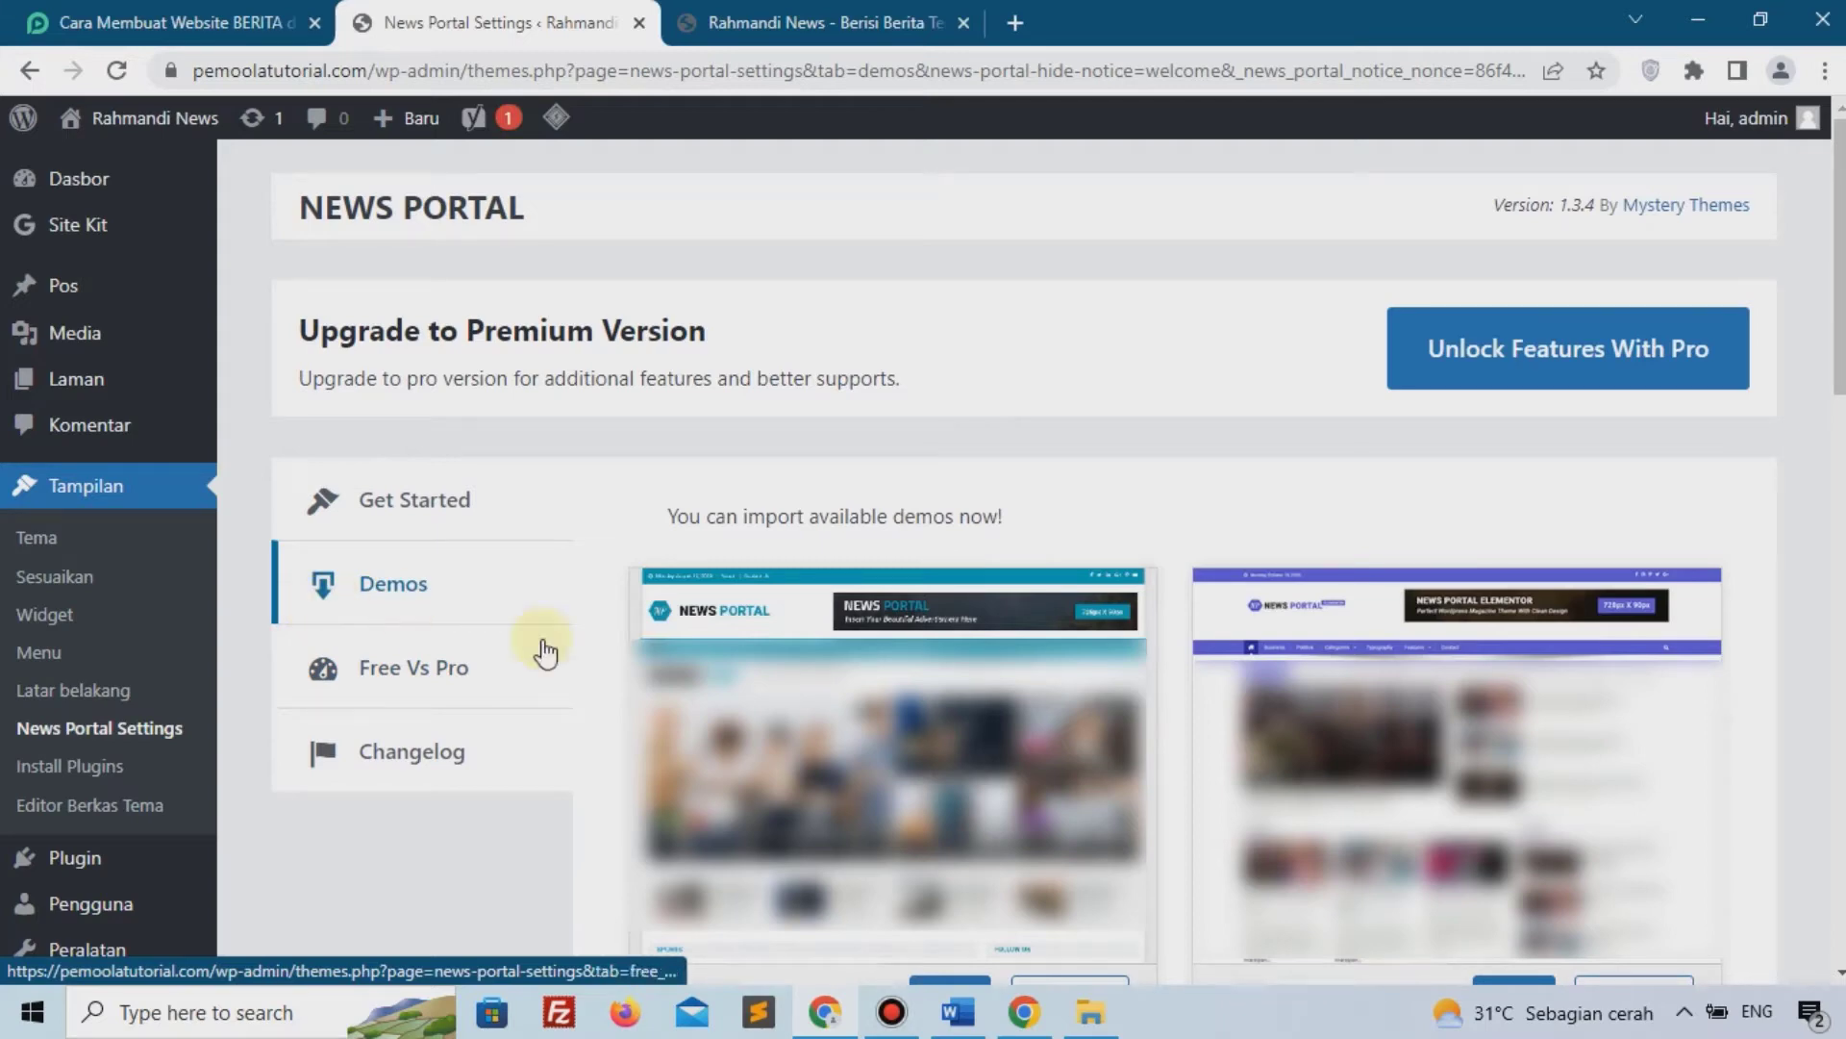
scroll(731, 606, down, 1)
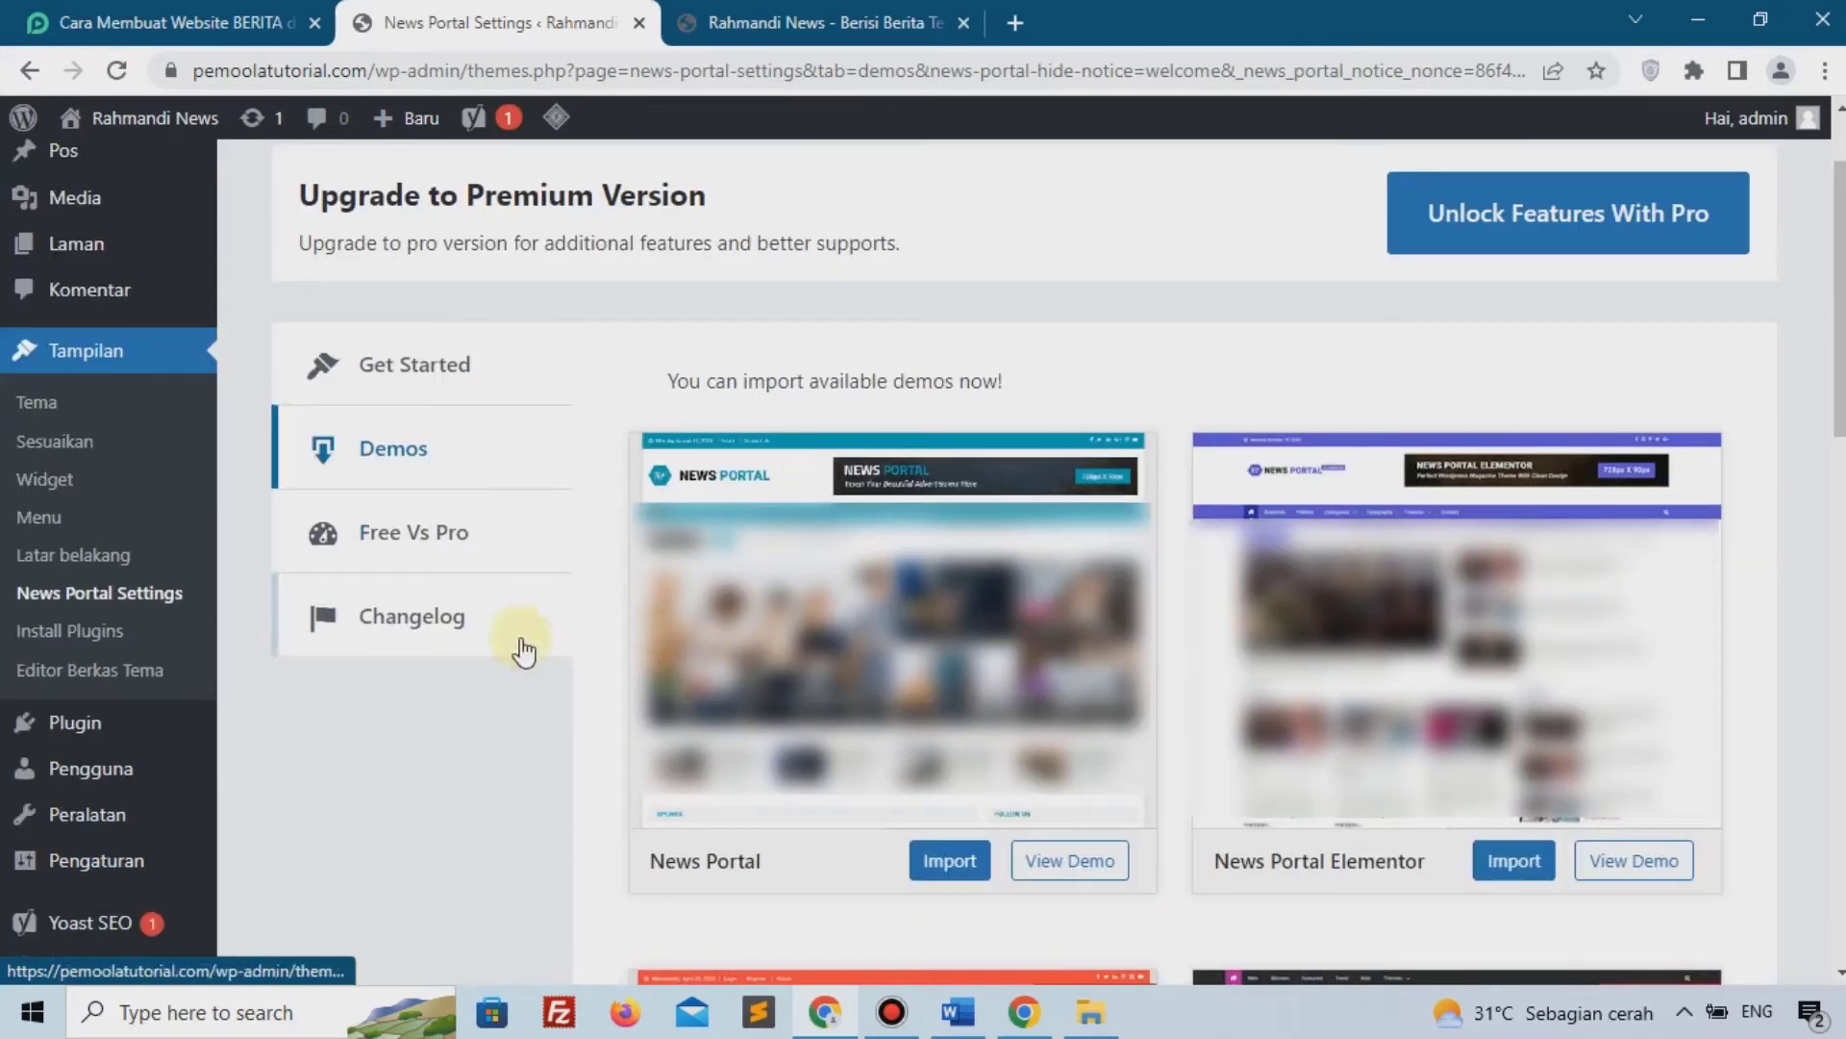
scroll(486, 673, up, 1)
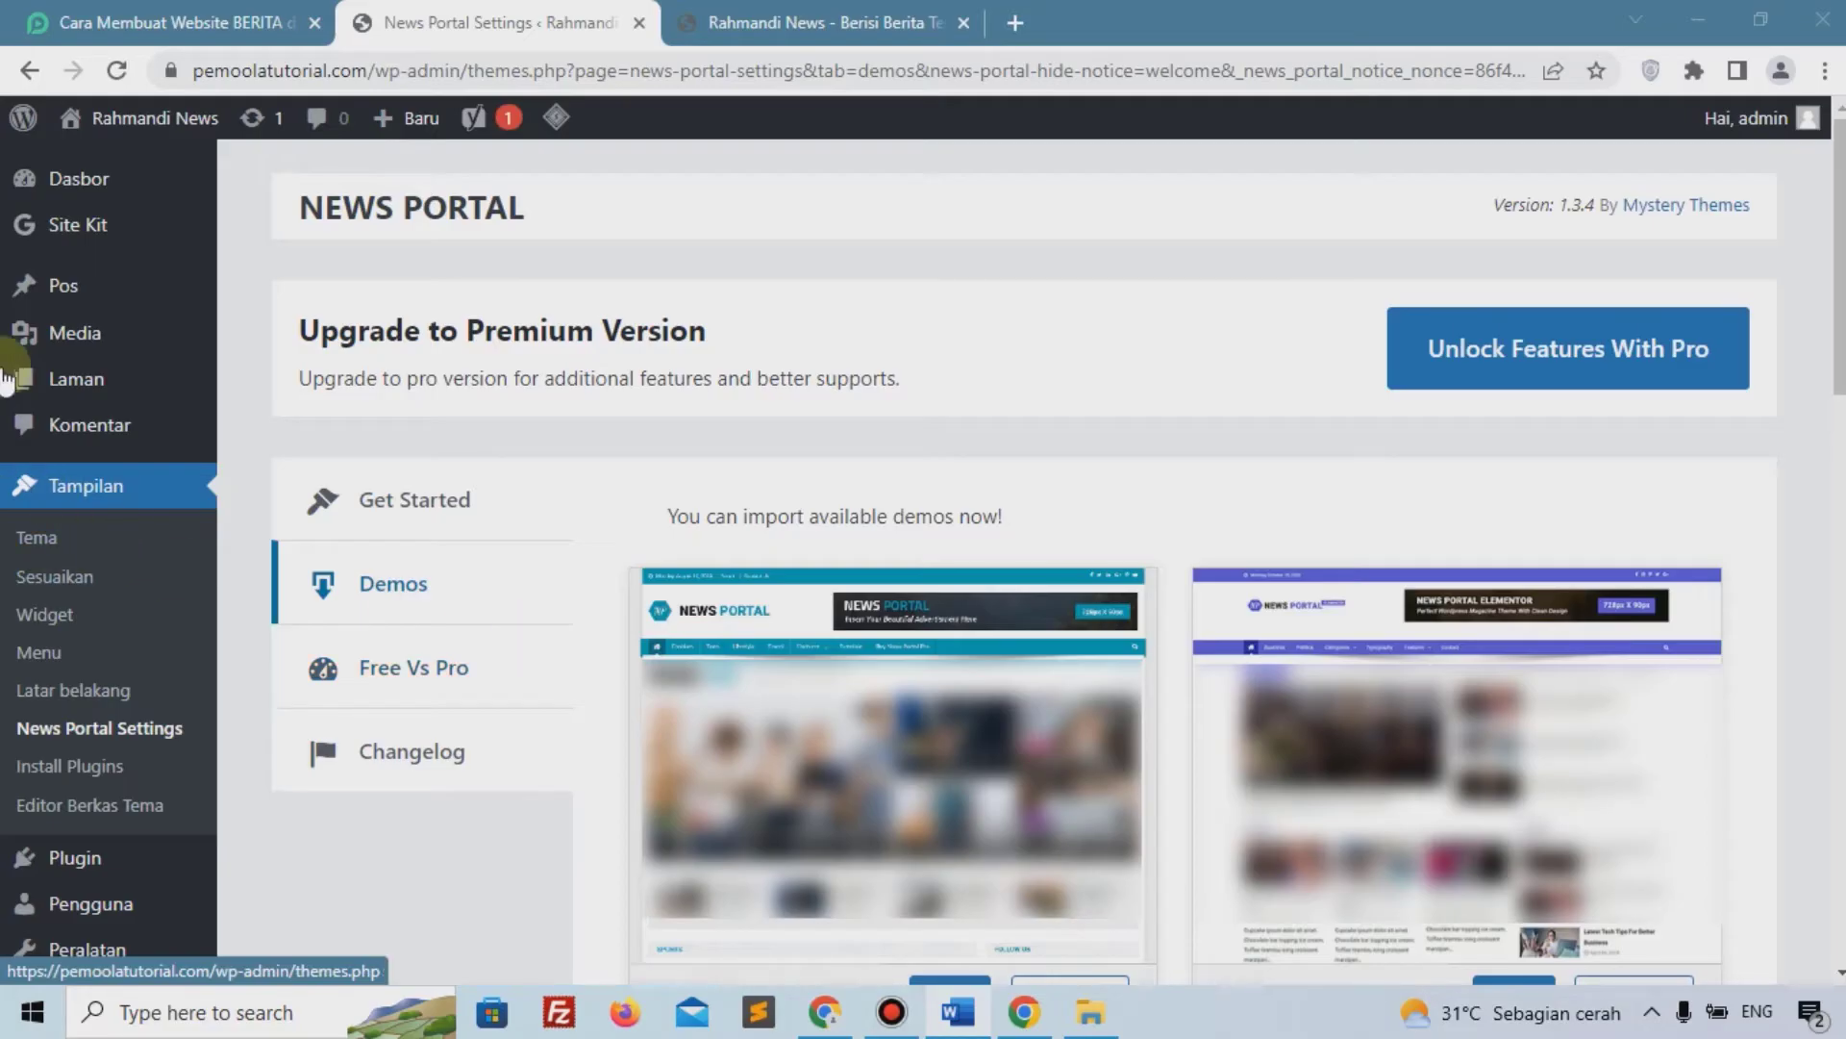
Open the post categories page and add a new category named Politik
mouse_move(87, 300)
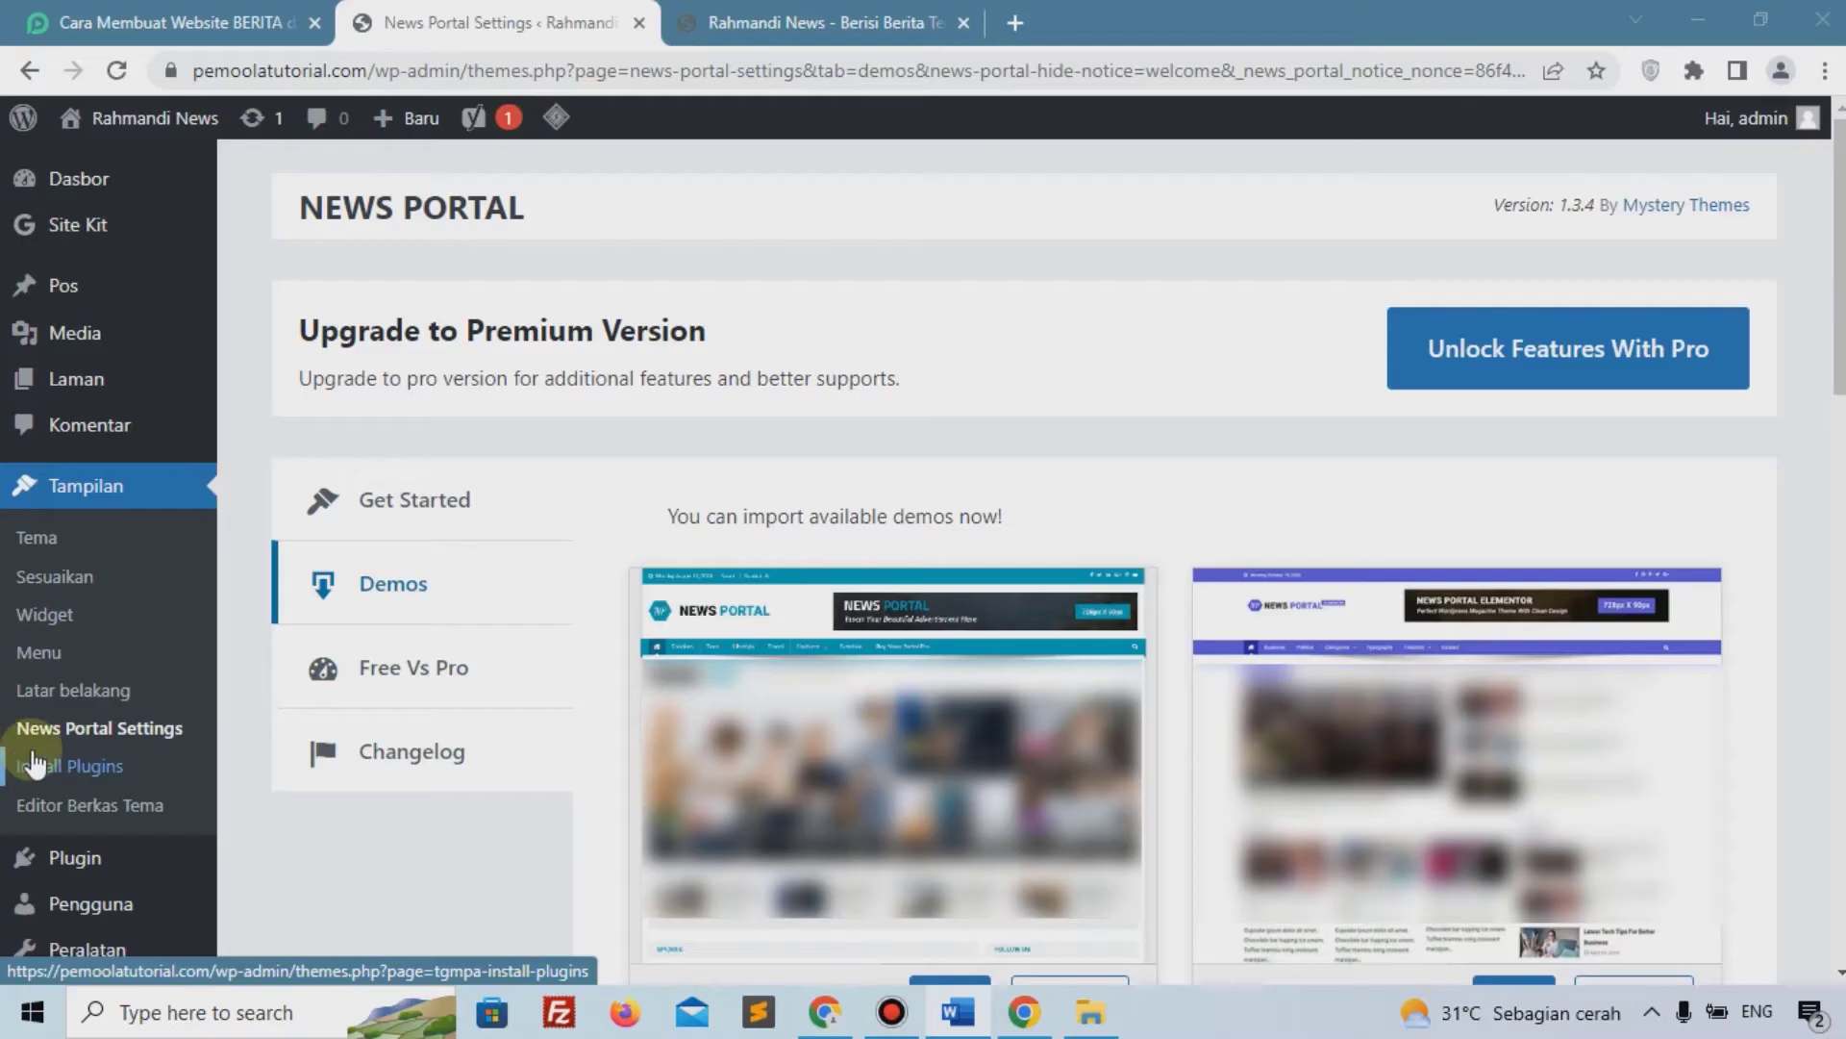
mouse_move(43, 300)
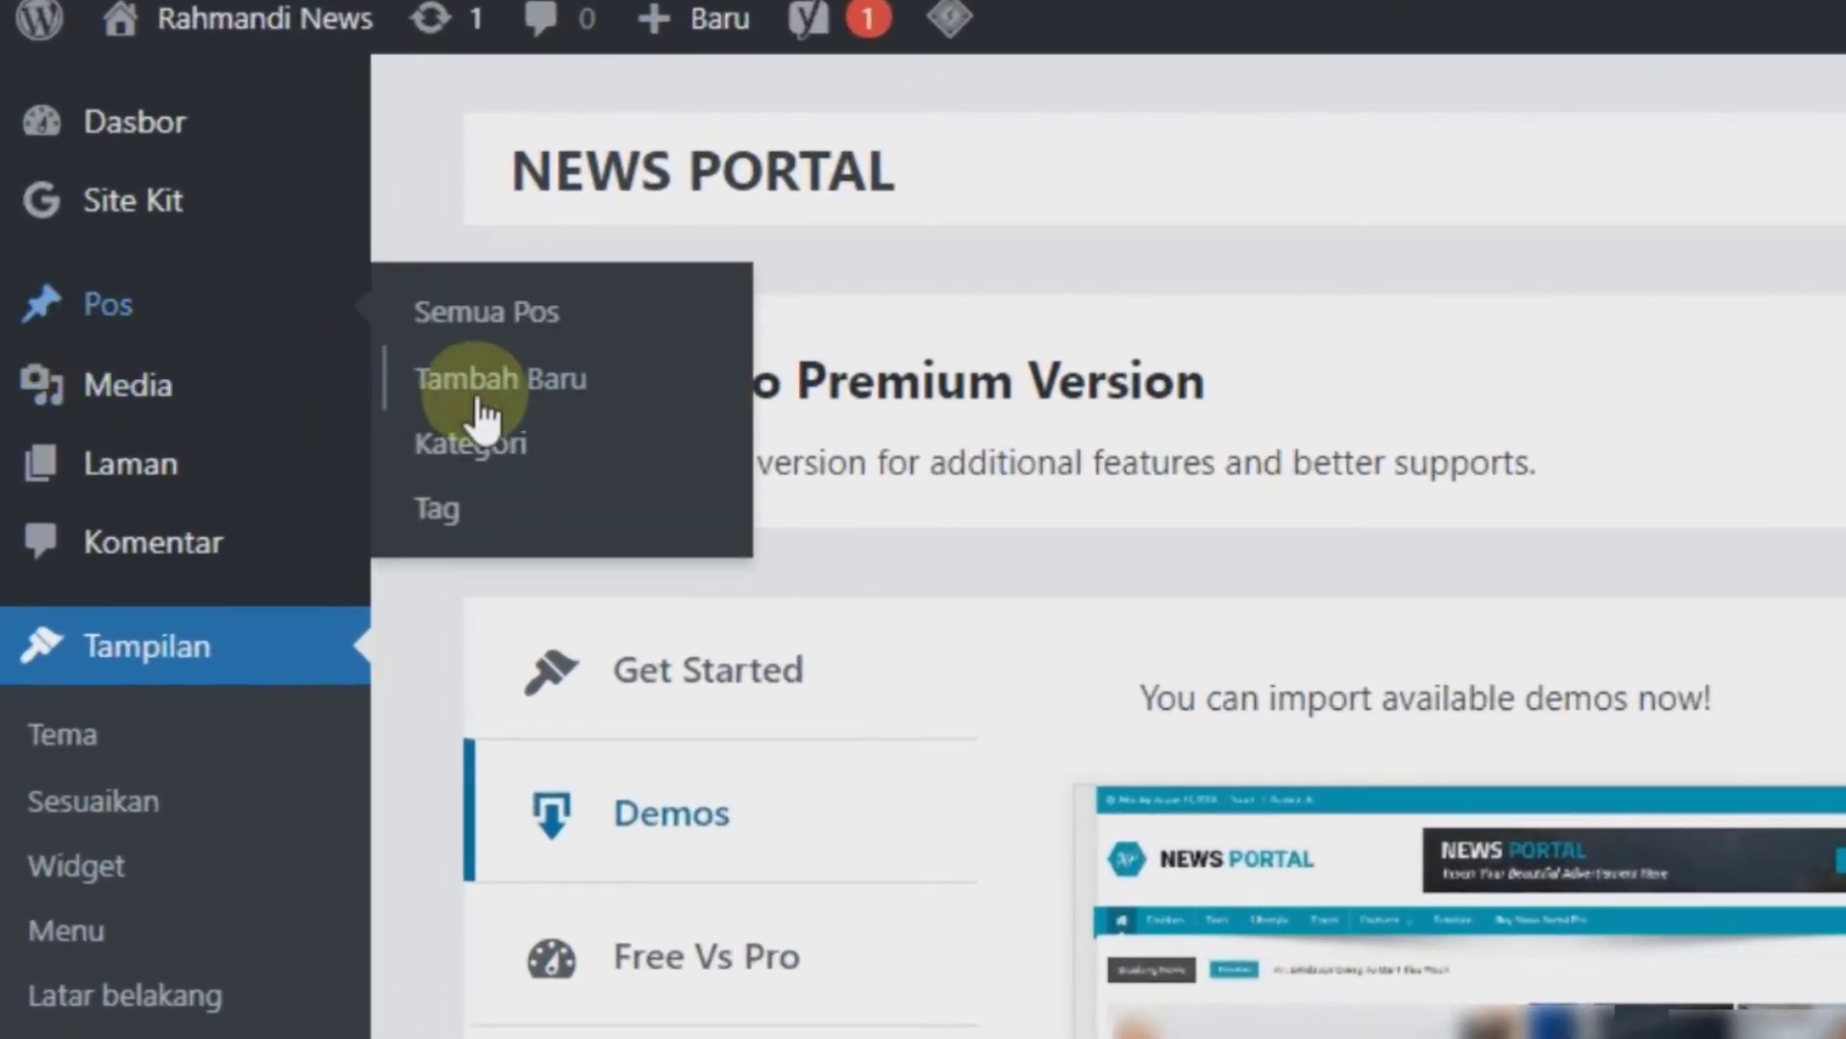
click(495, 463)
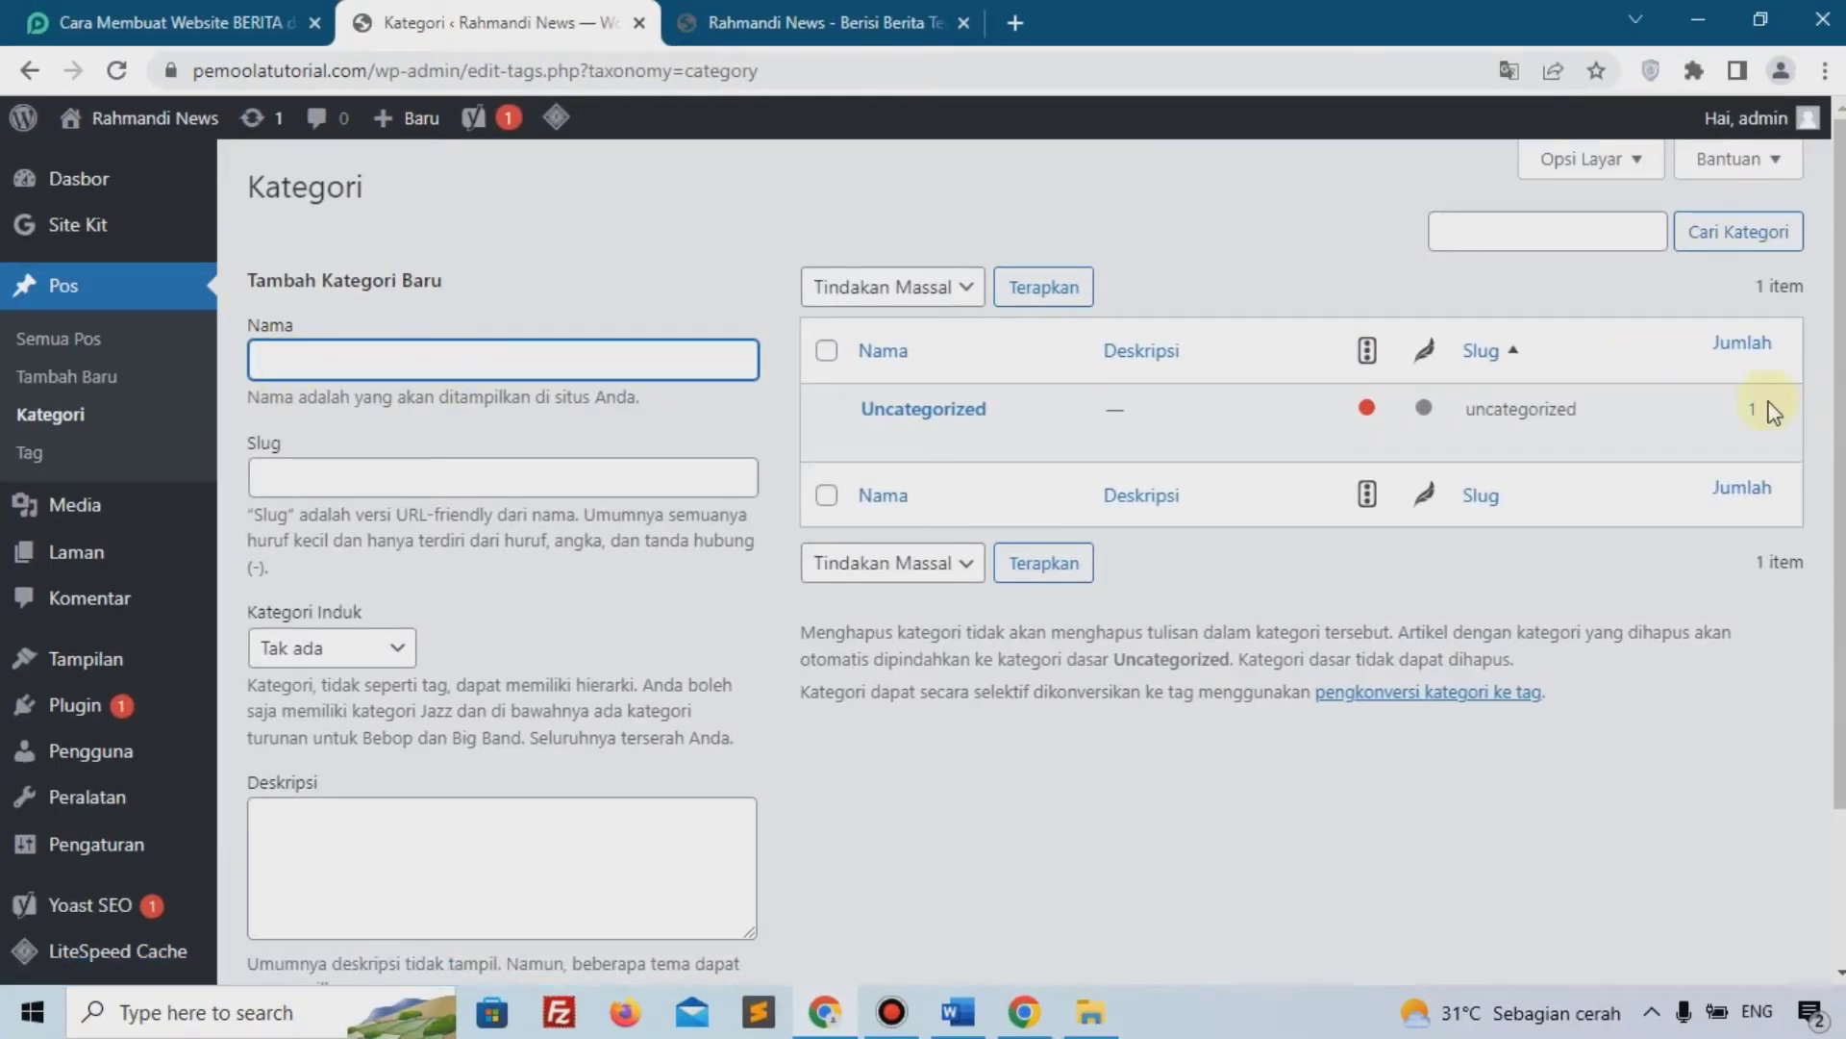
key(alt+Tab)
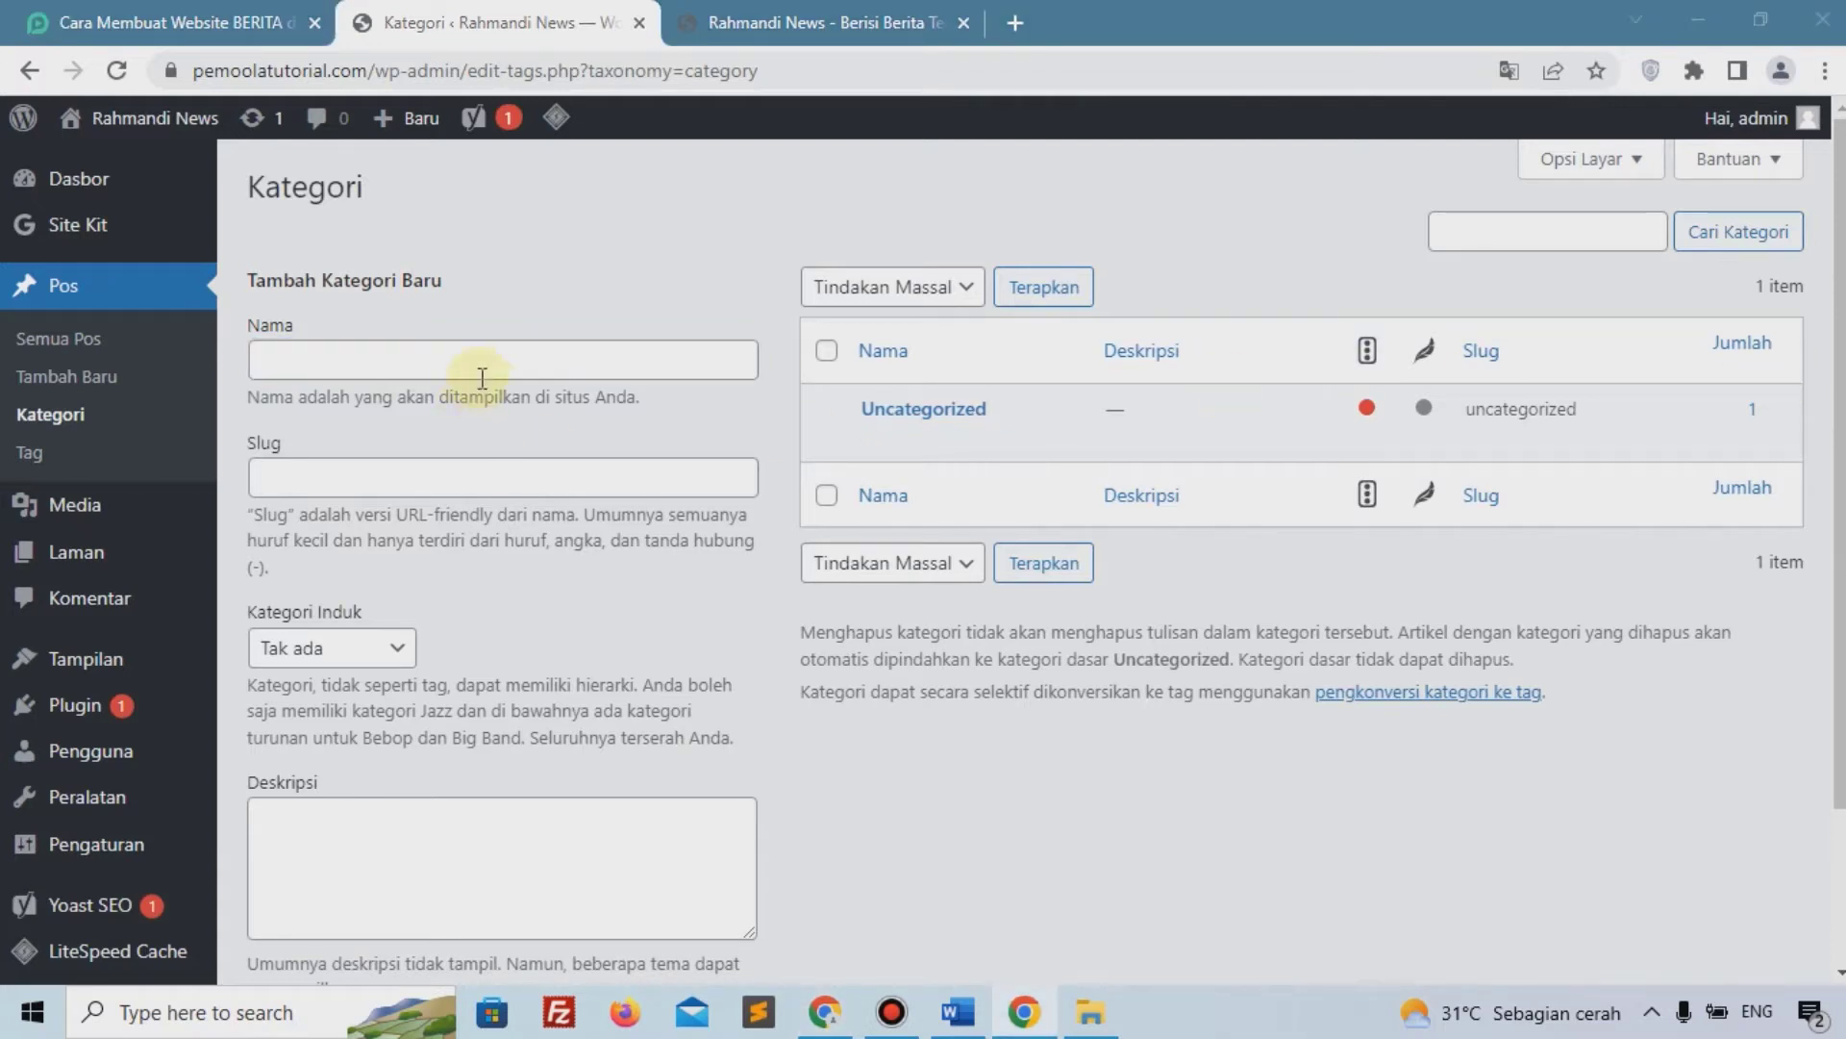
click(482, 377)
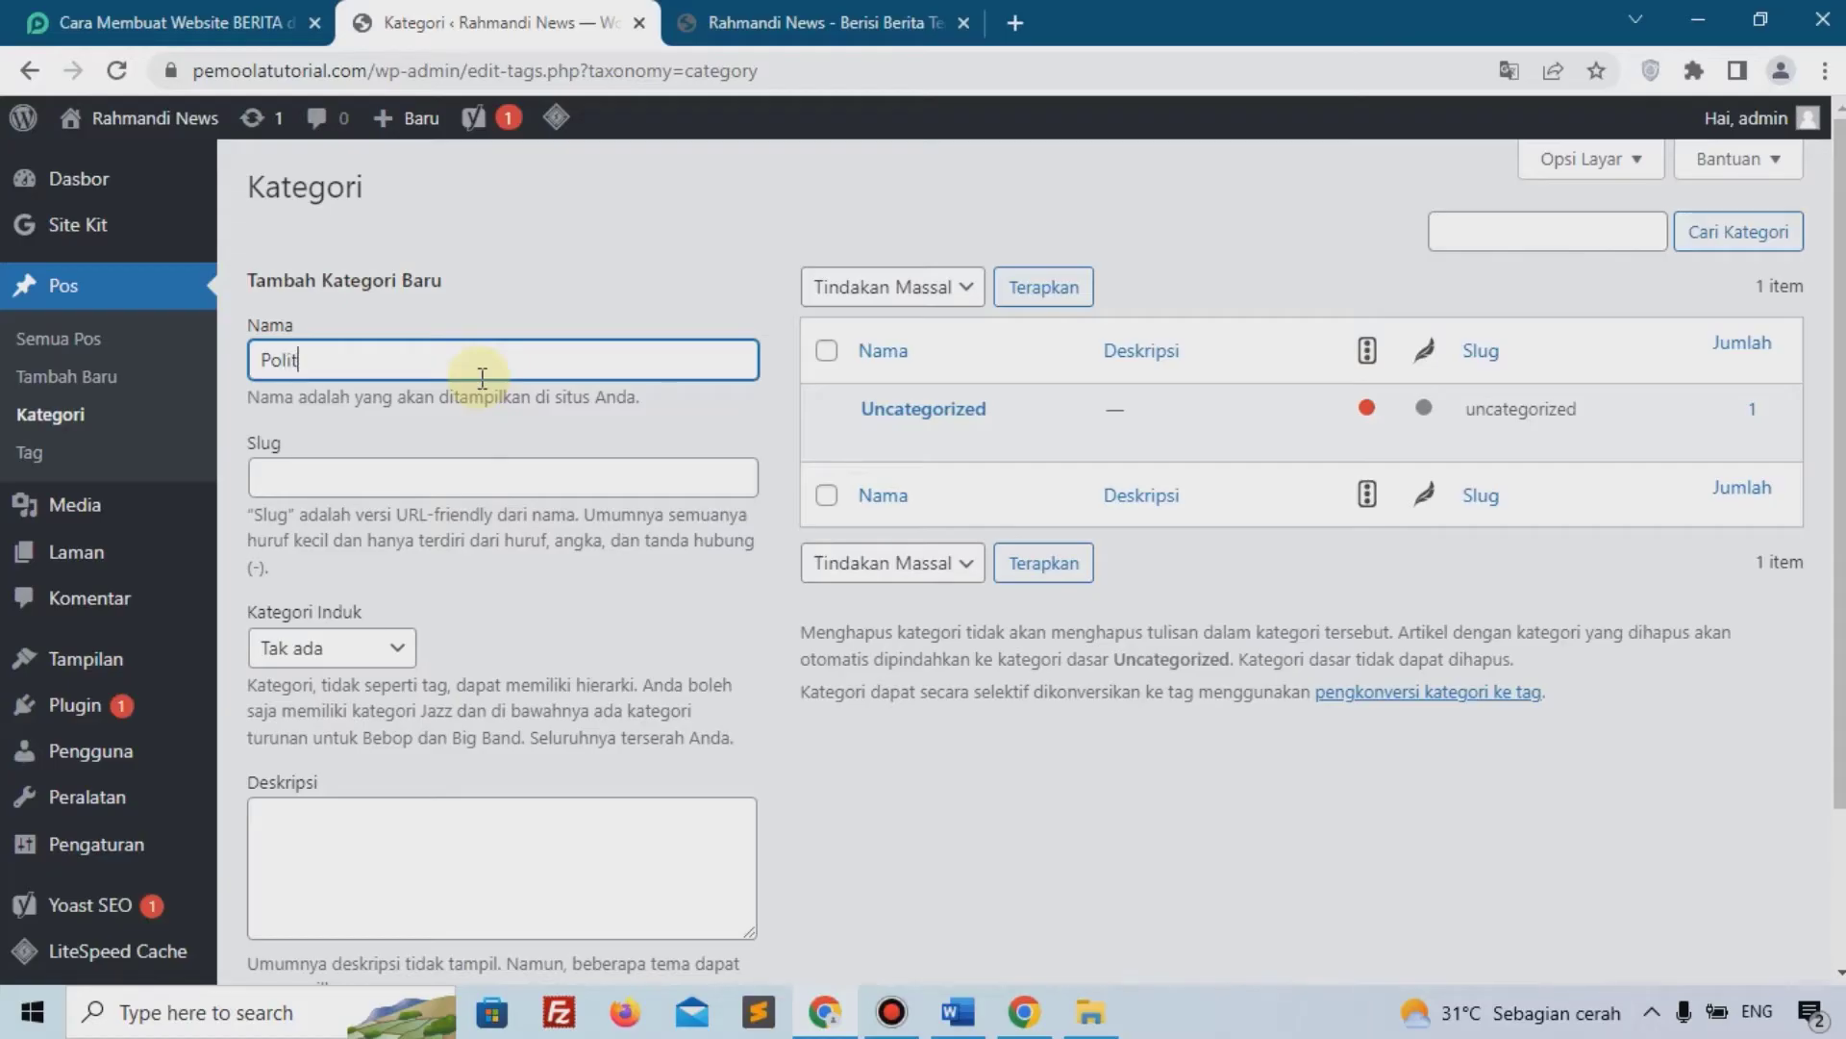
scroll(528, 713, down, 2)
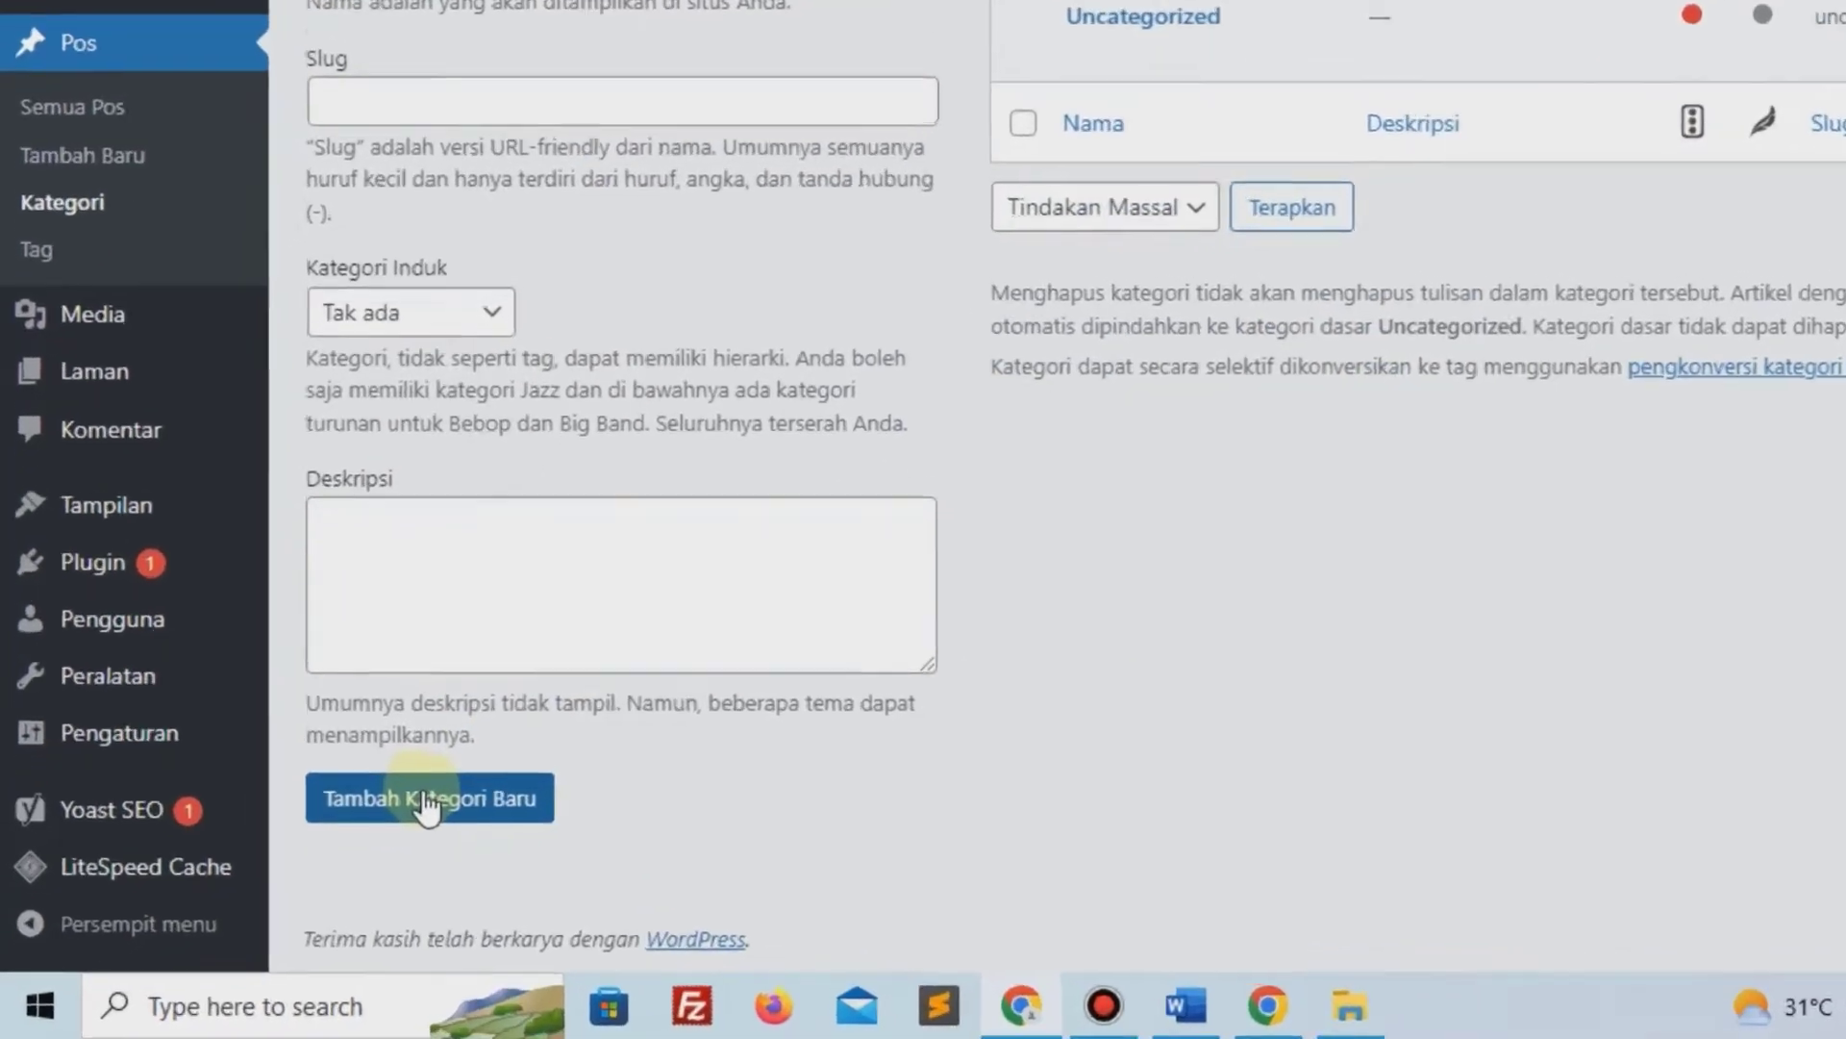
click(337, 850)
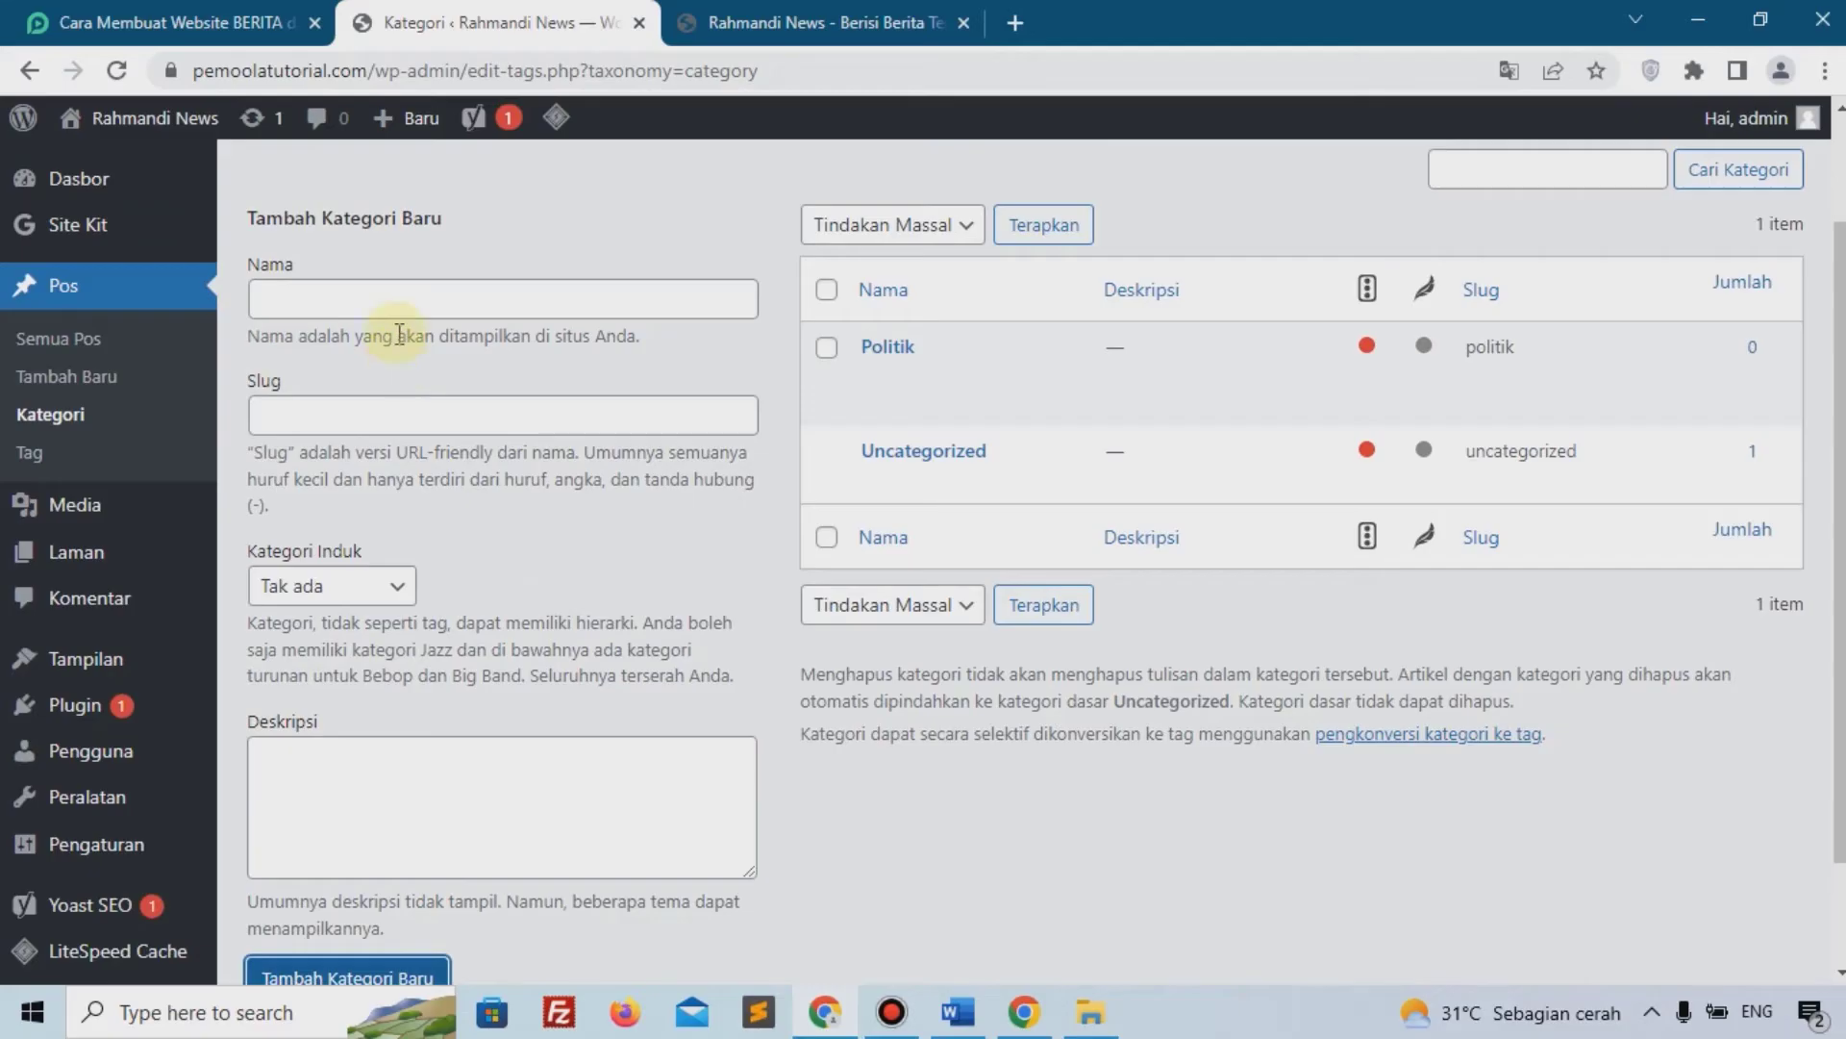
Add another post category named Olahraga
click(397, 302)
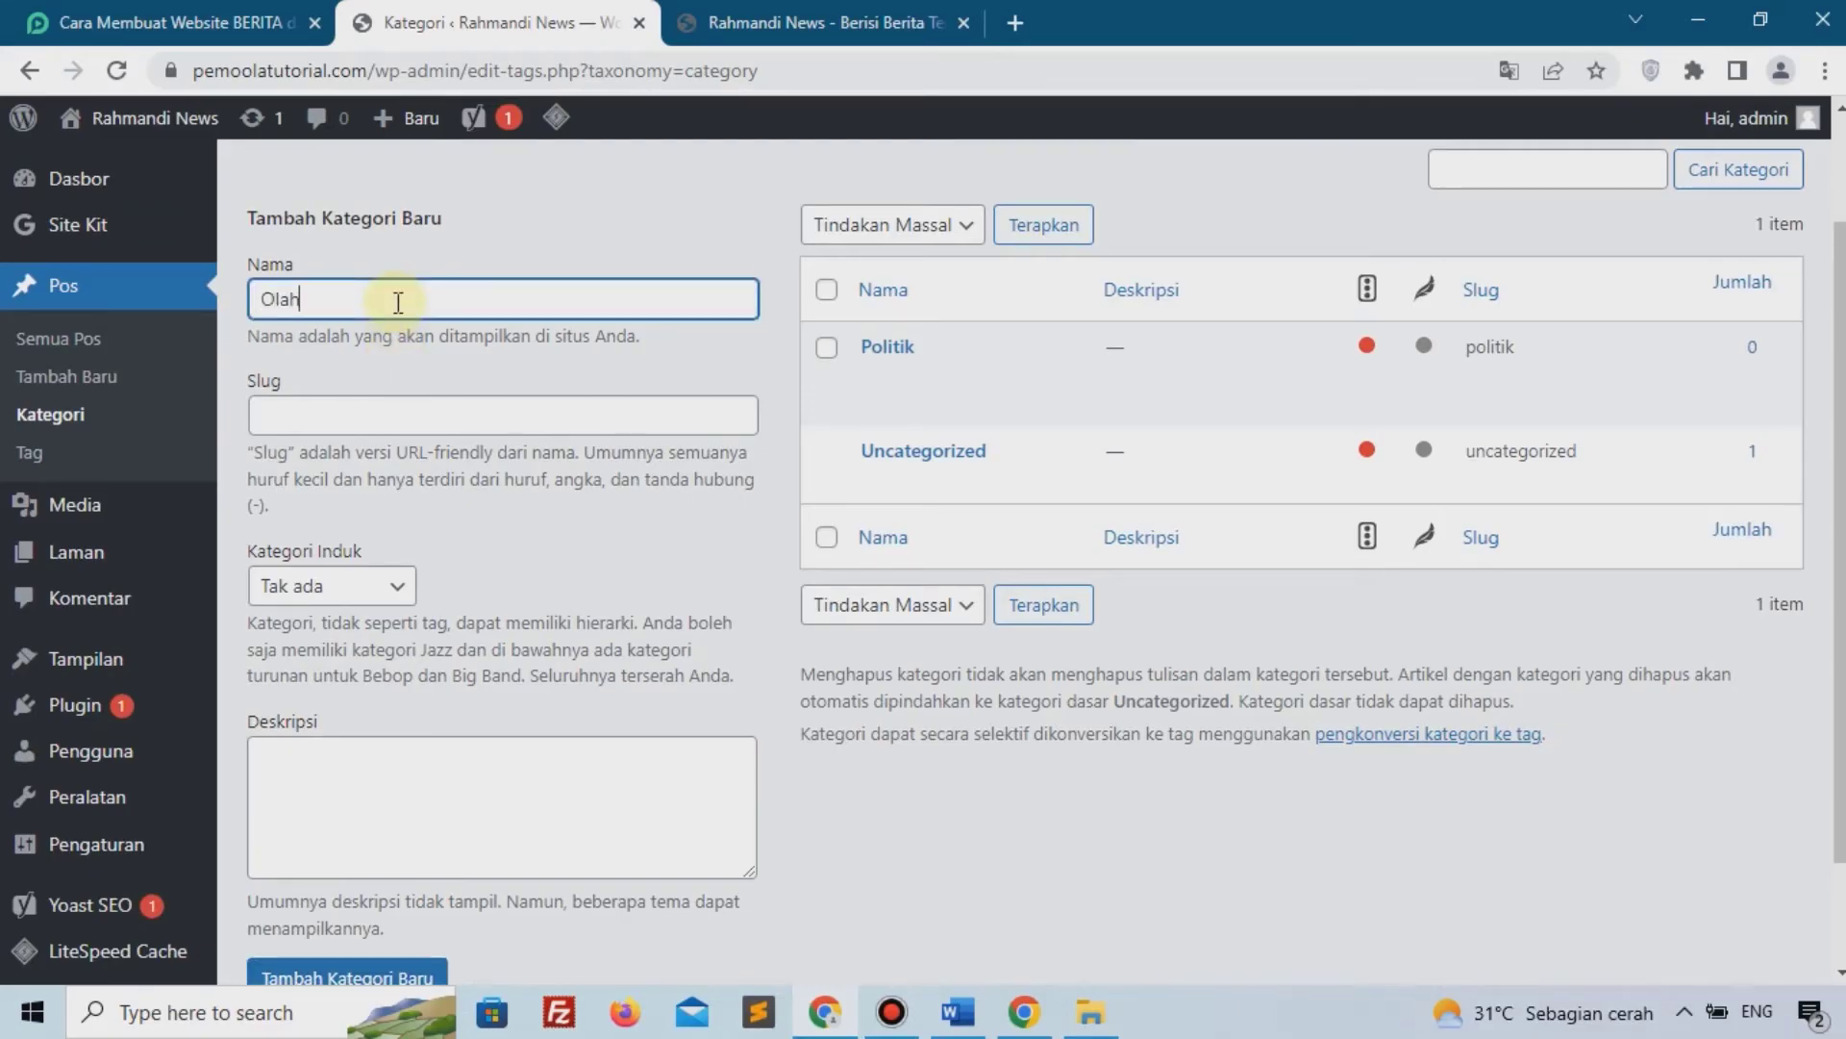
text(Olahraga)
scroll(383, 412, down, 1)
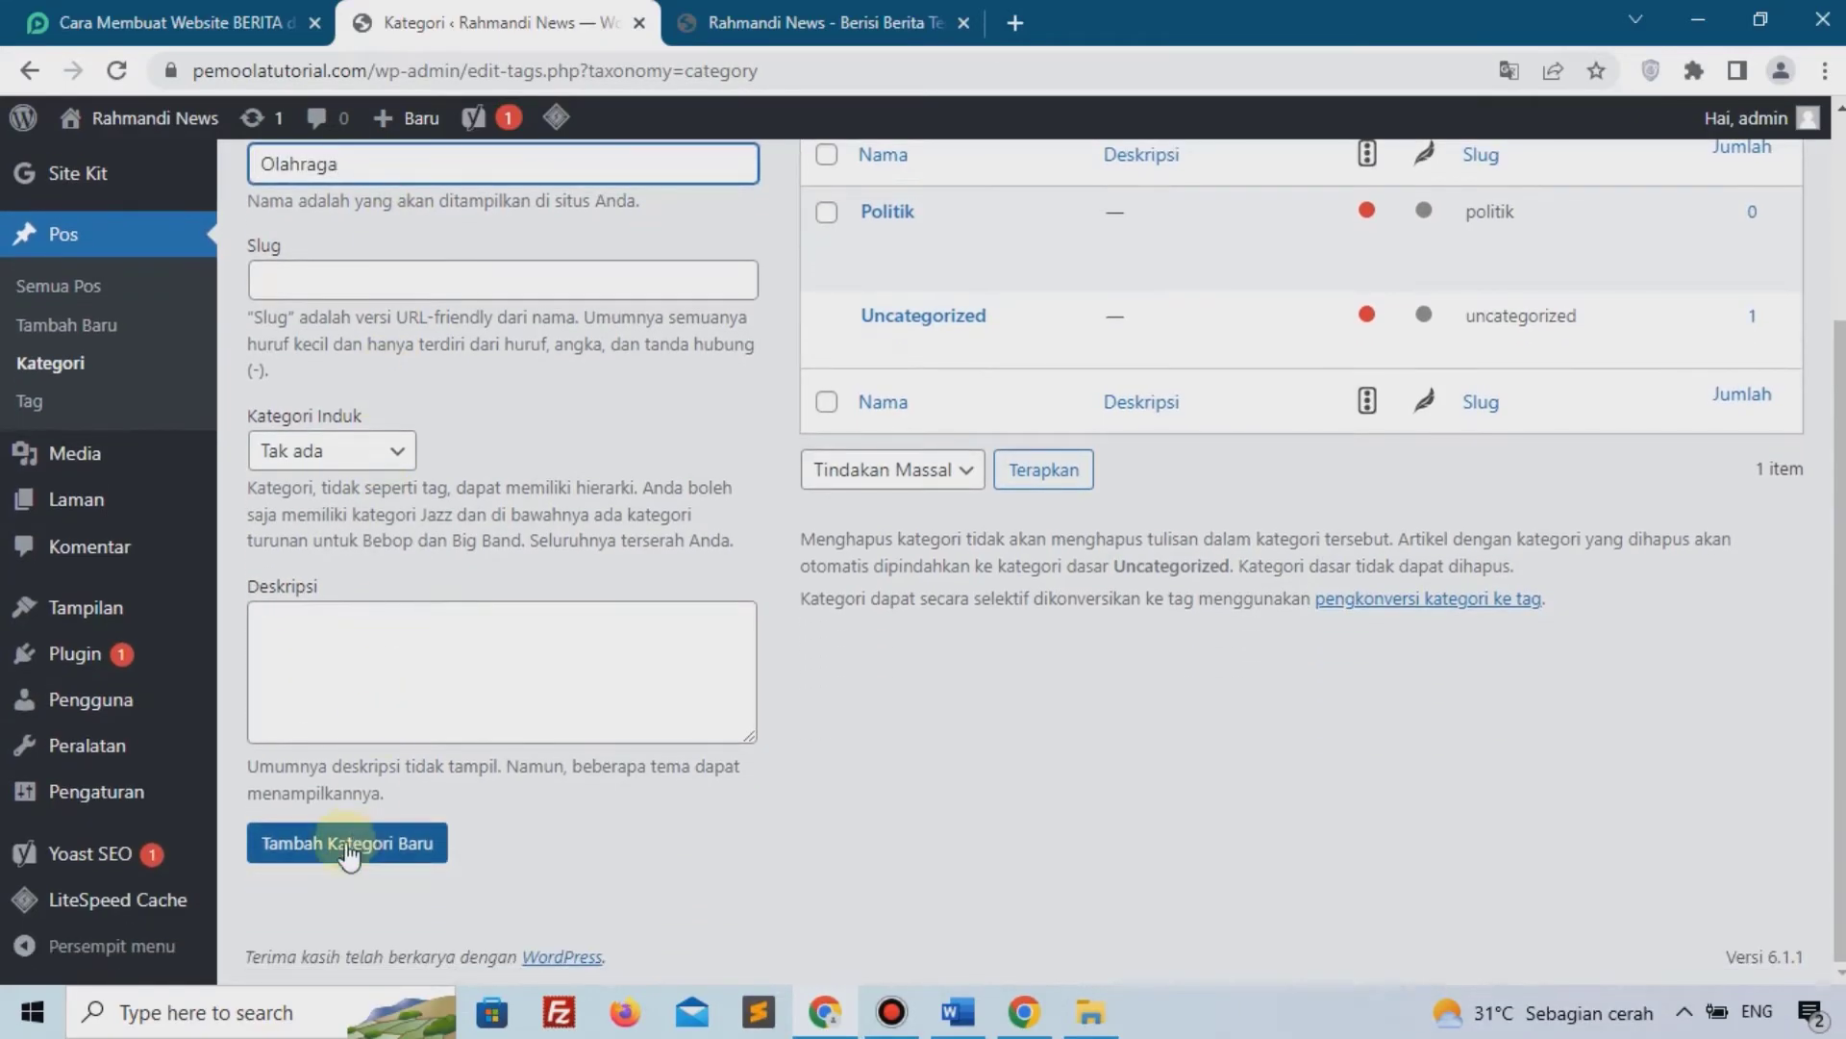
click(373, 863)
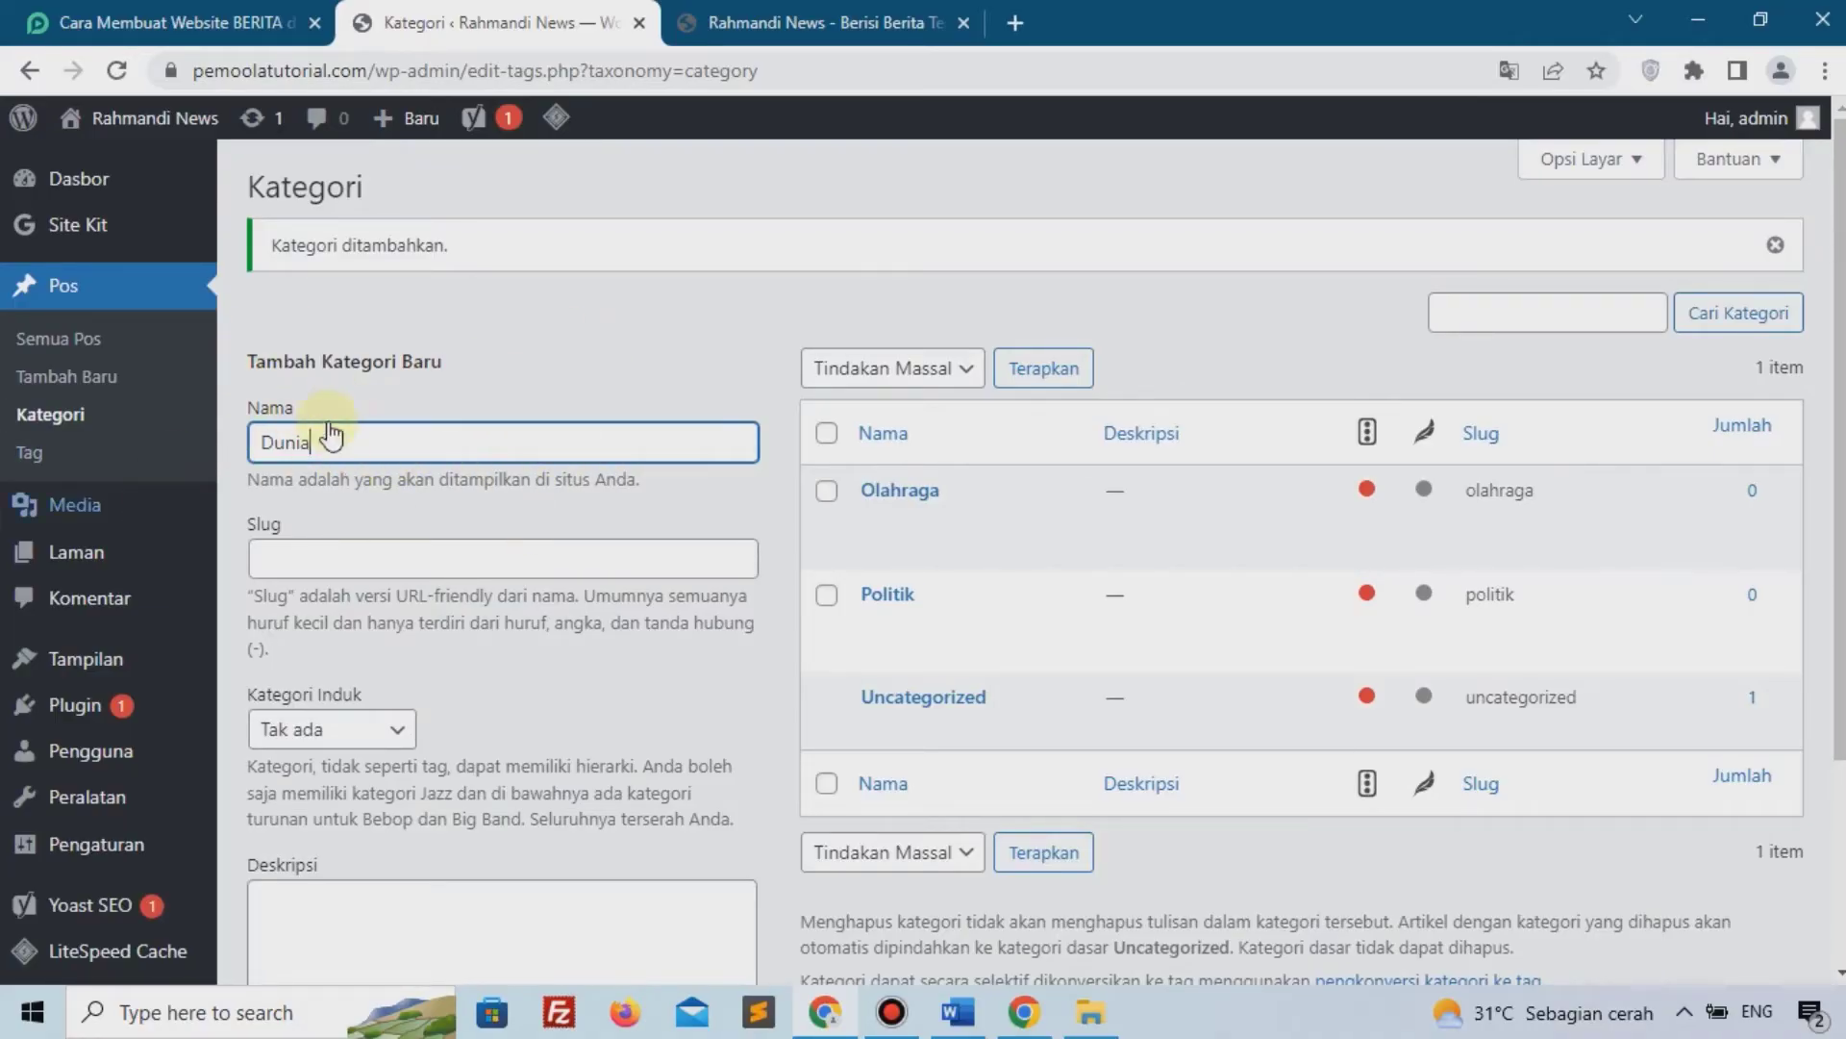
Add a third post category named Dunia
scroll(433, 539, down, 3)
click(378, 861)
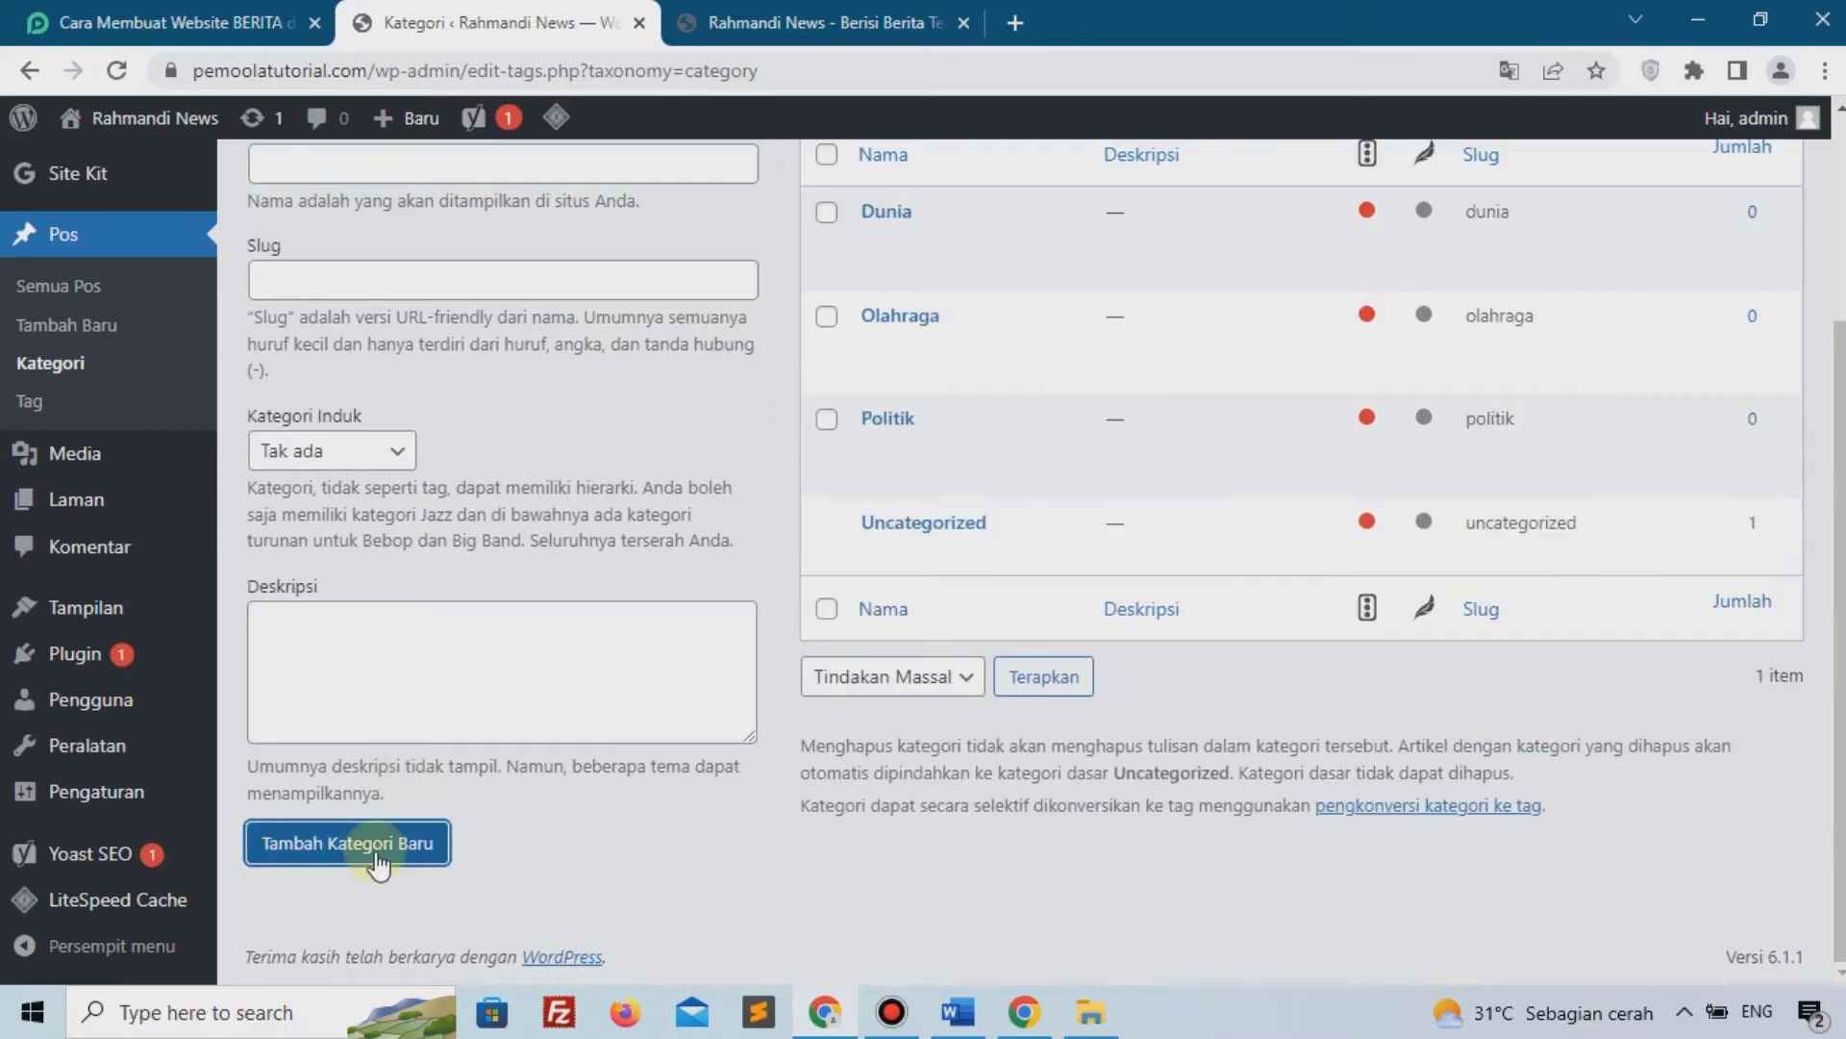
scroll(376, 890, up, 3)
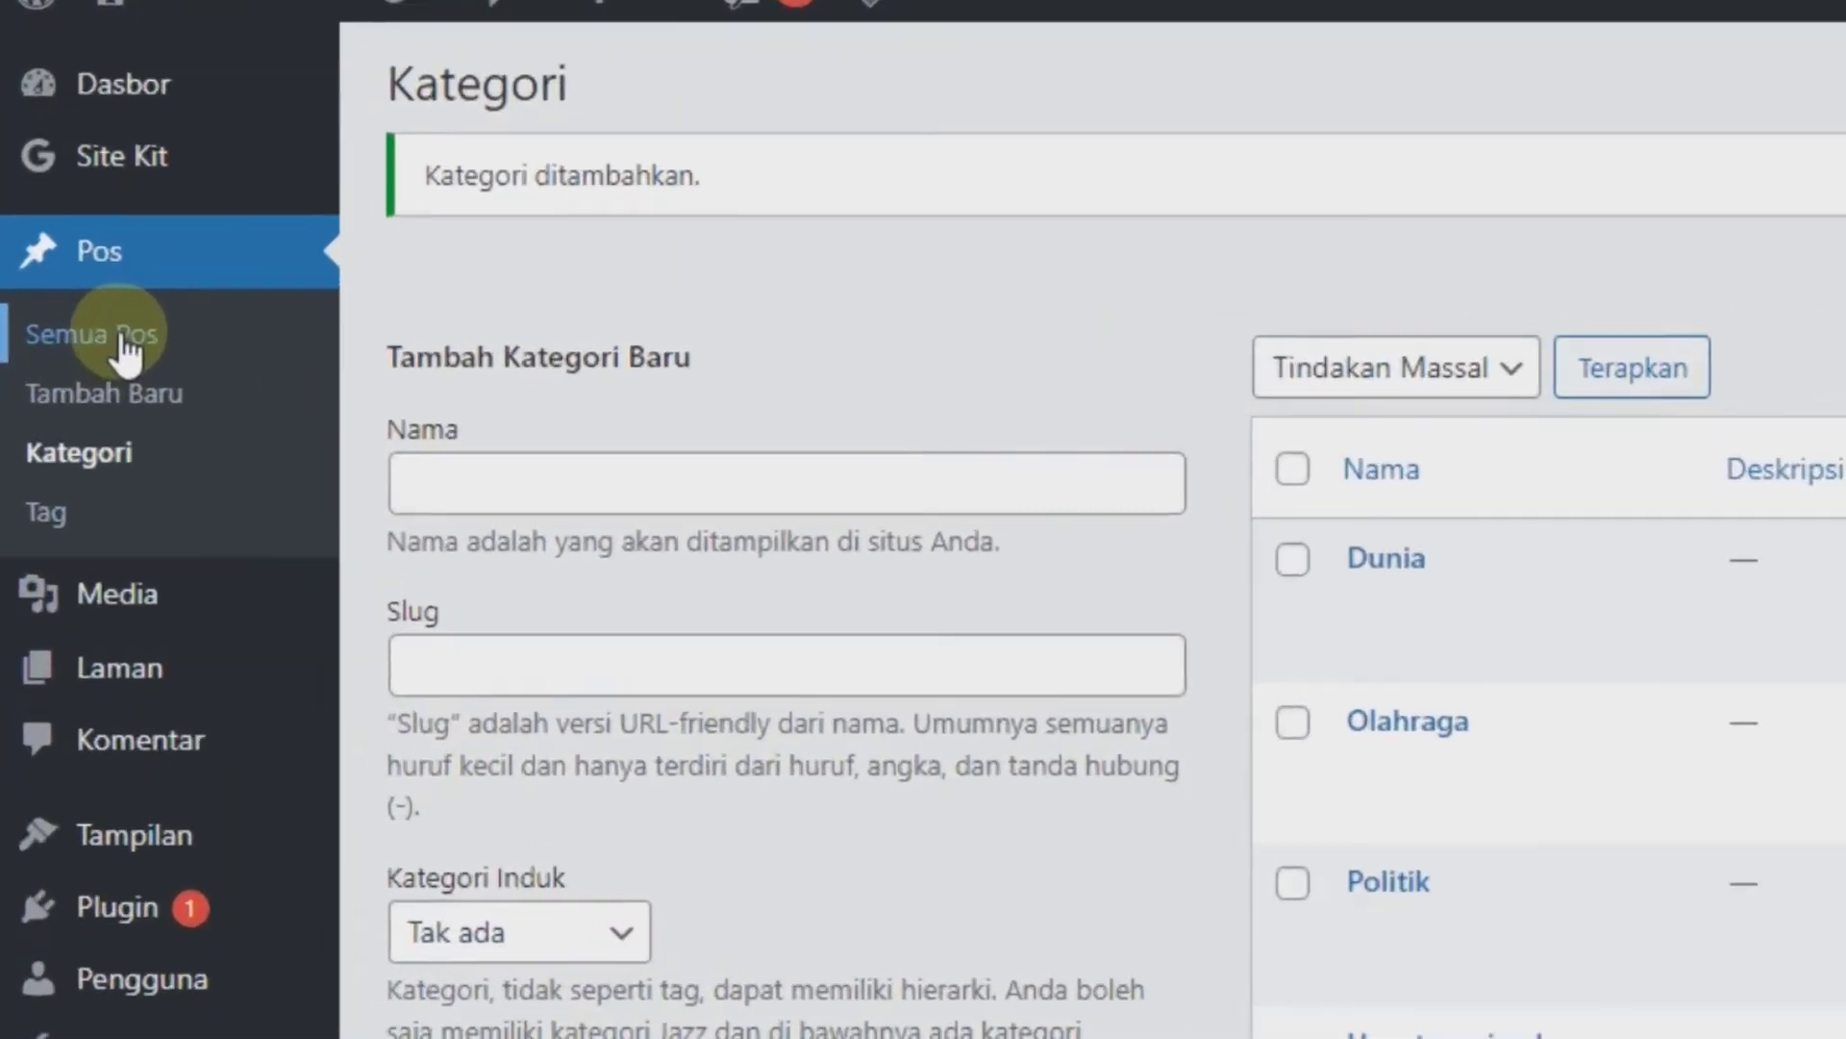
Open the list of all posts, check the reloaded site homepage, and move the Hello world! post to the trash
click(84, 345)
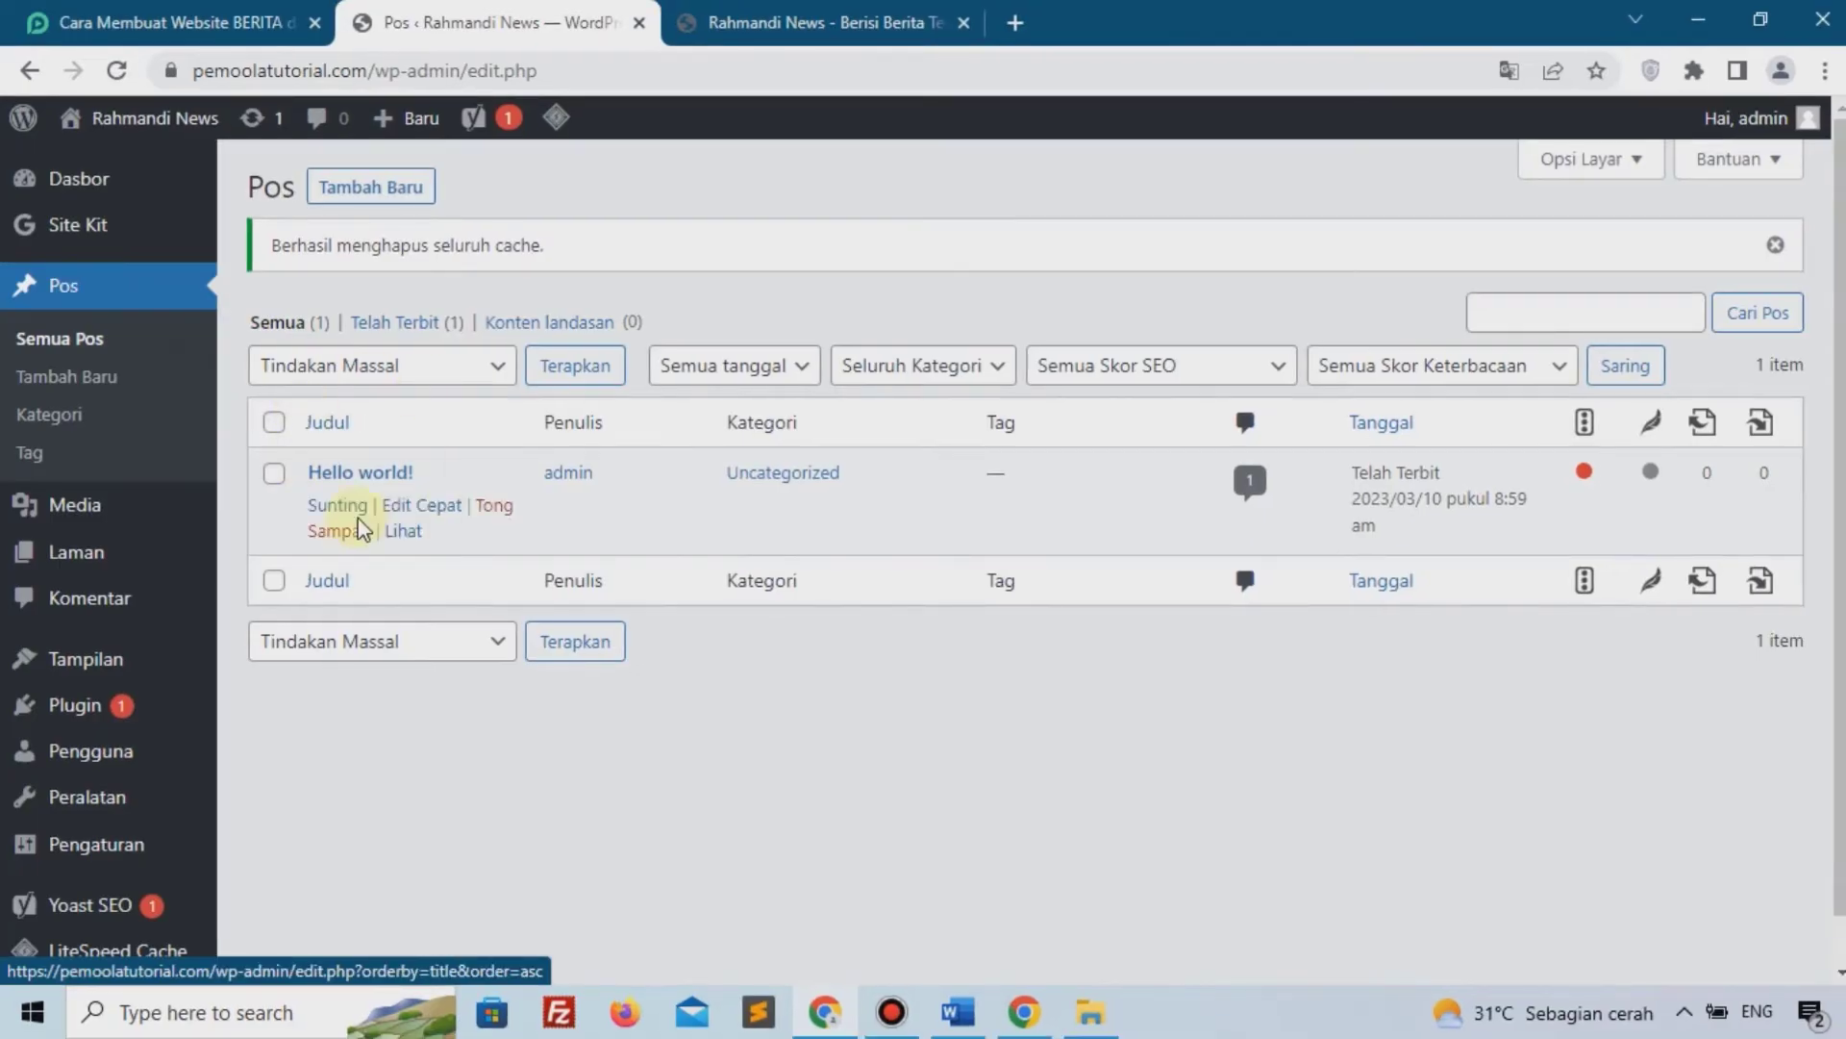
click(812, 23)
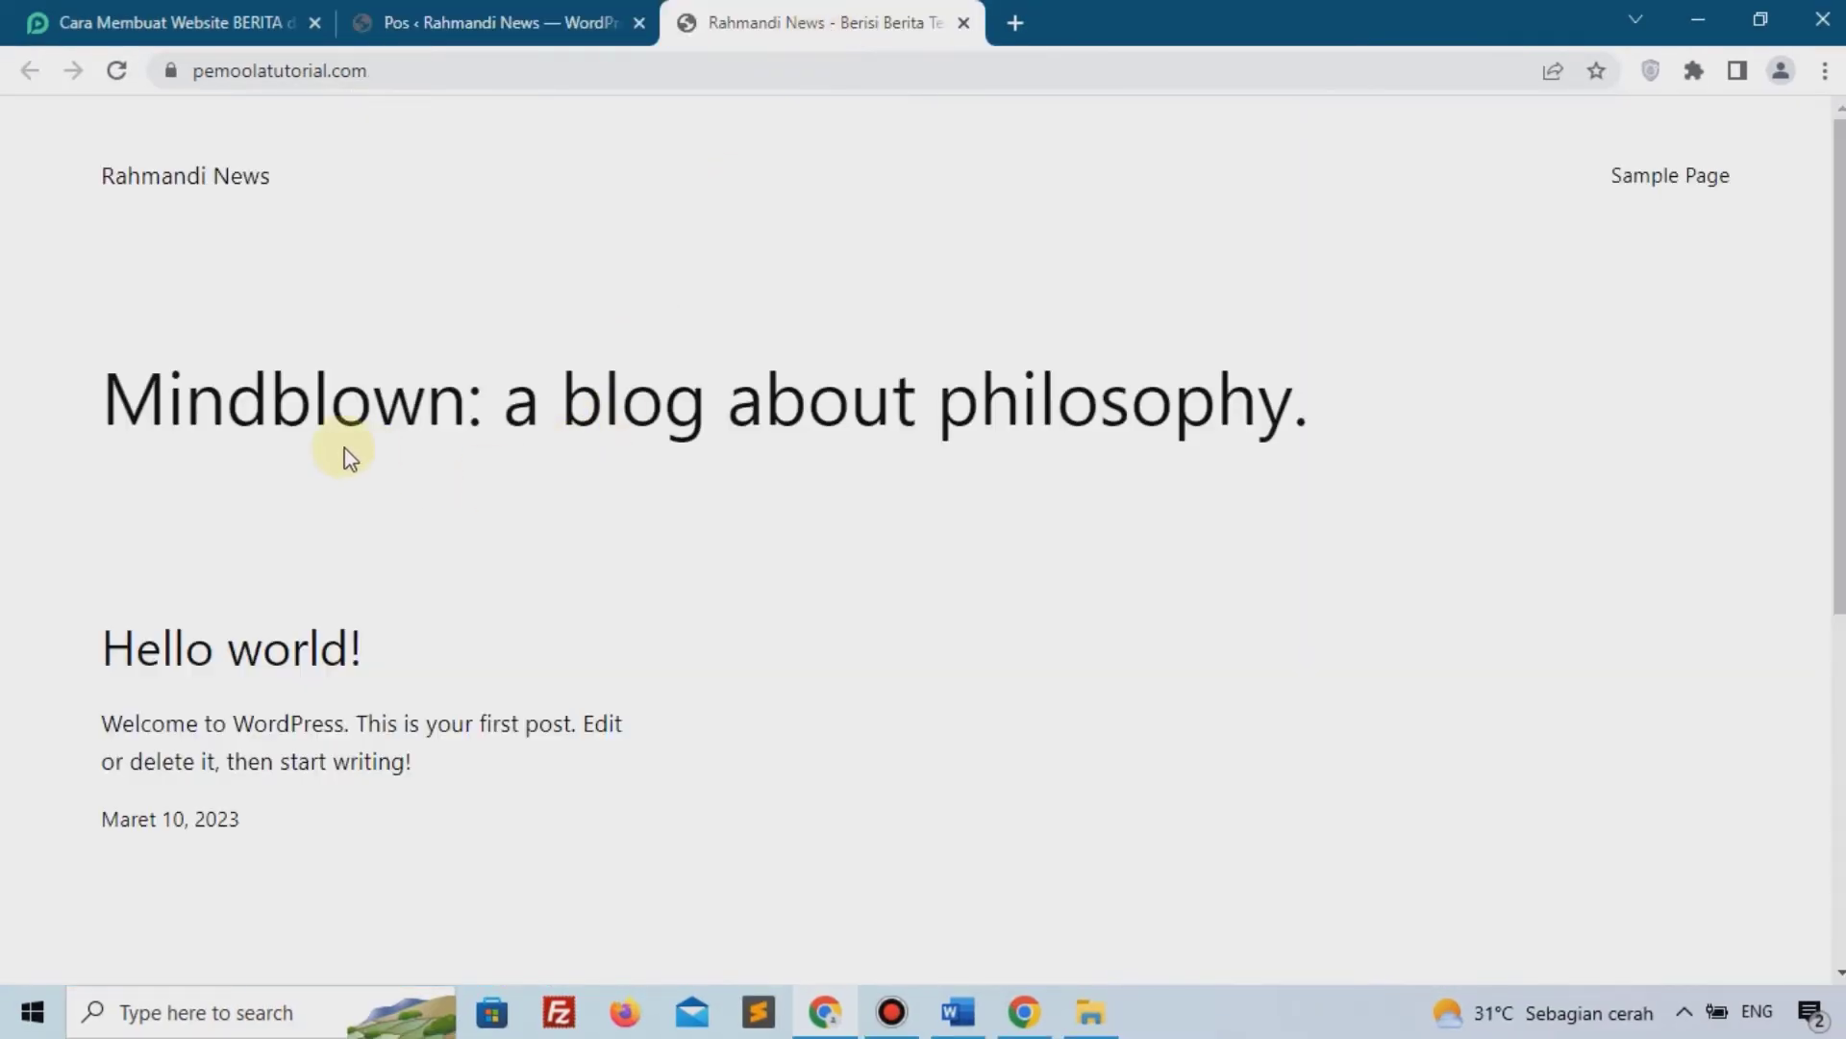
click(123, 78)
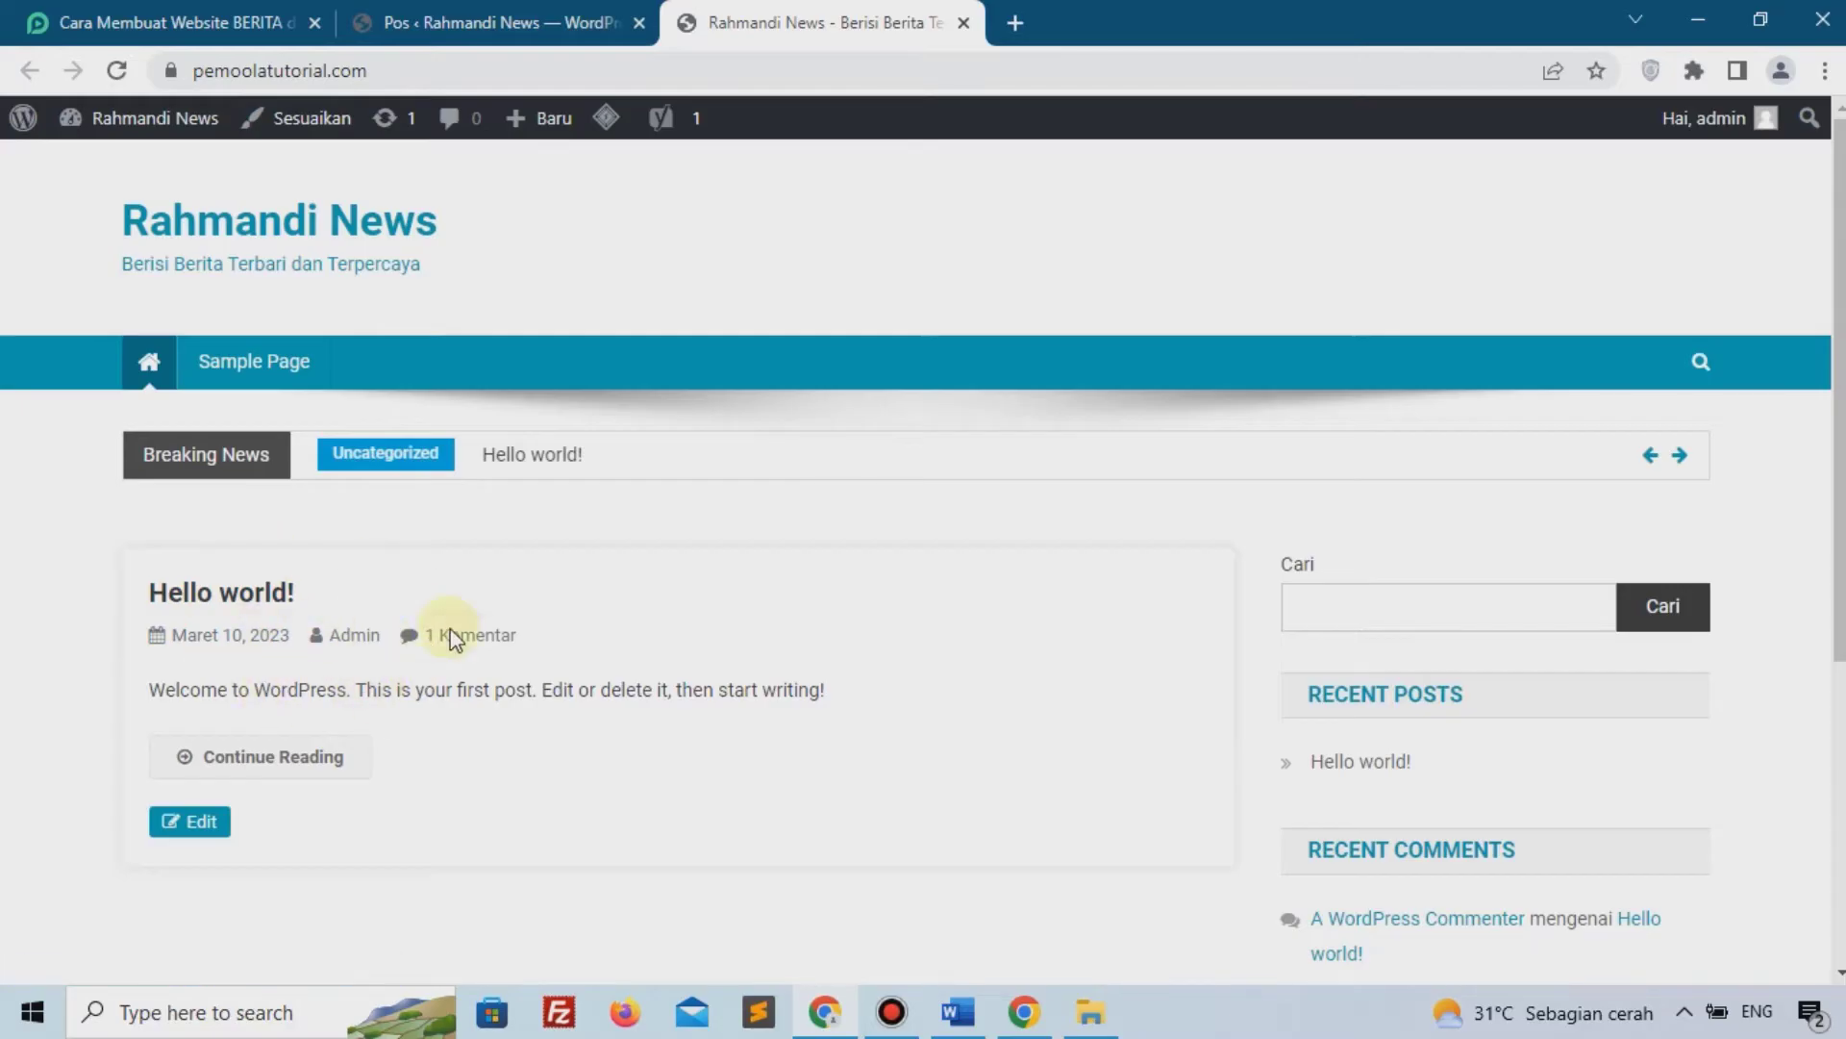
click(468, 28)
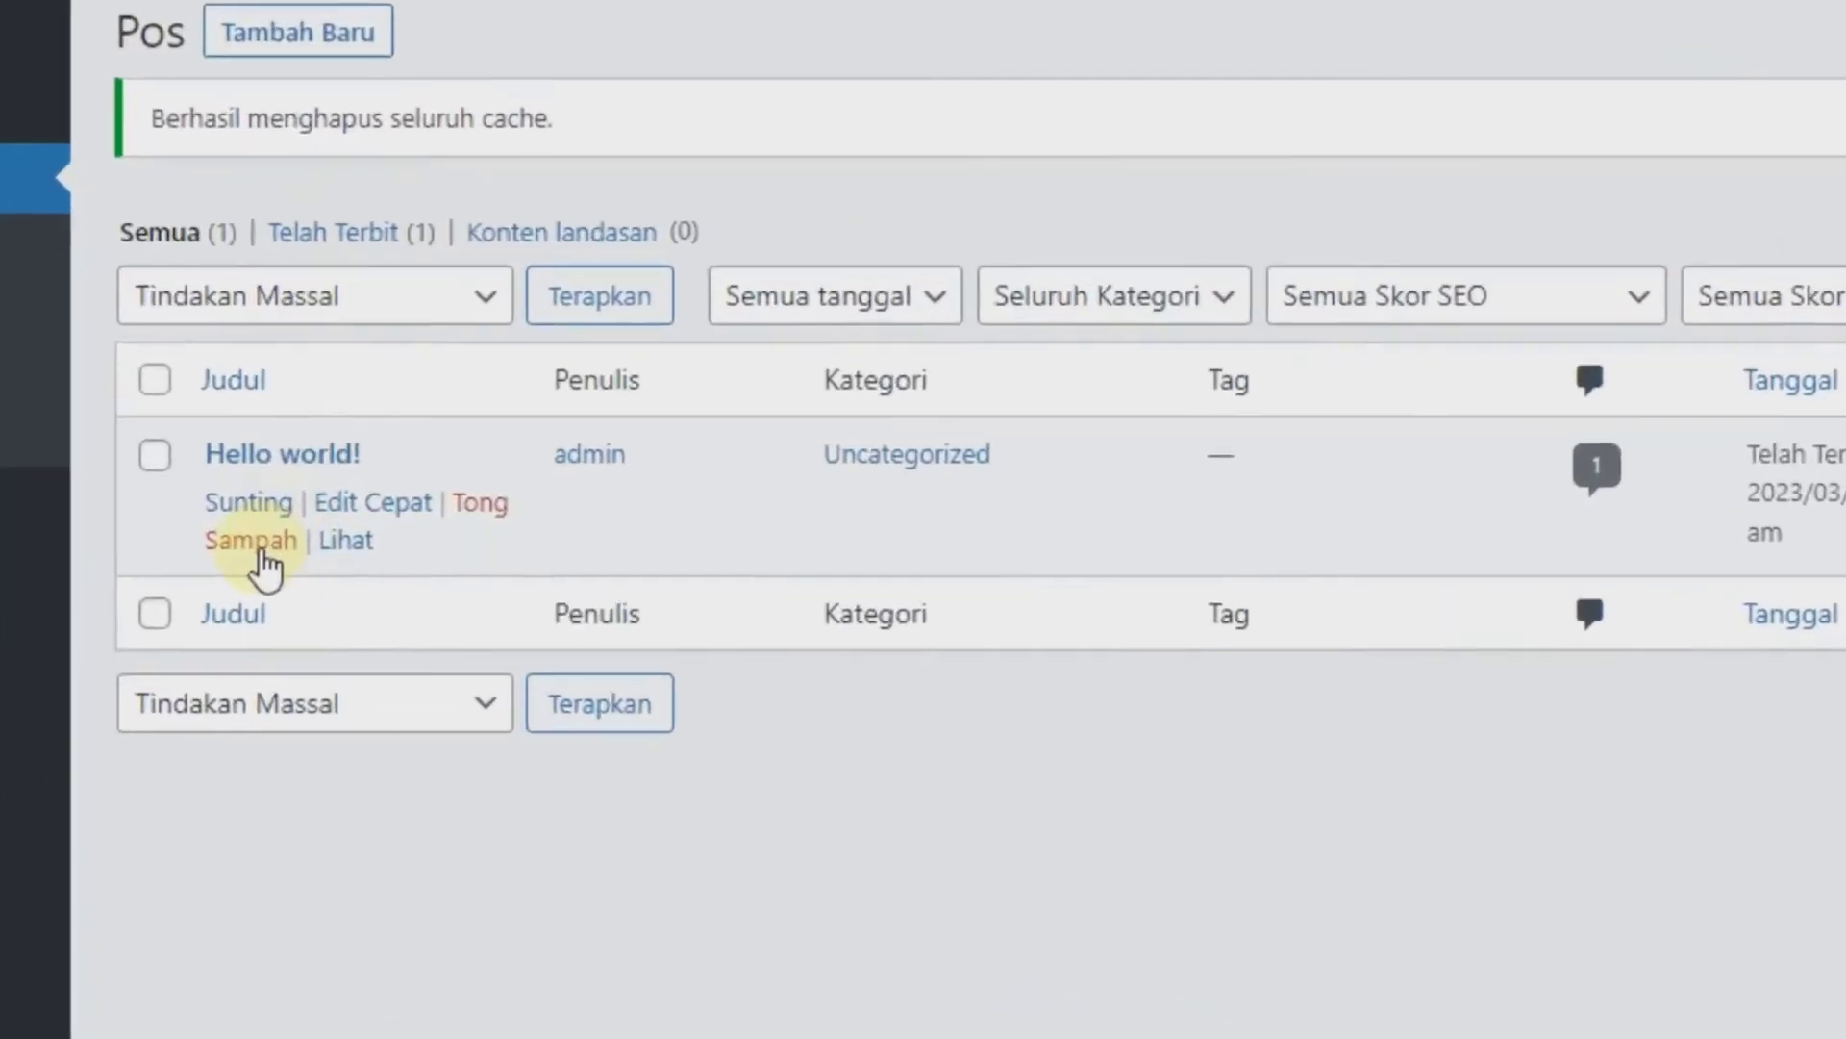
click(342, 537)
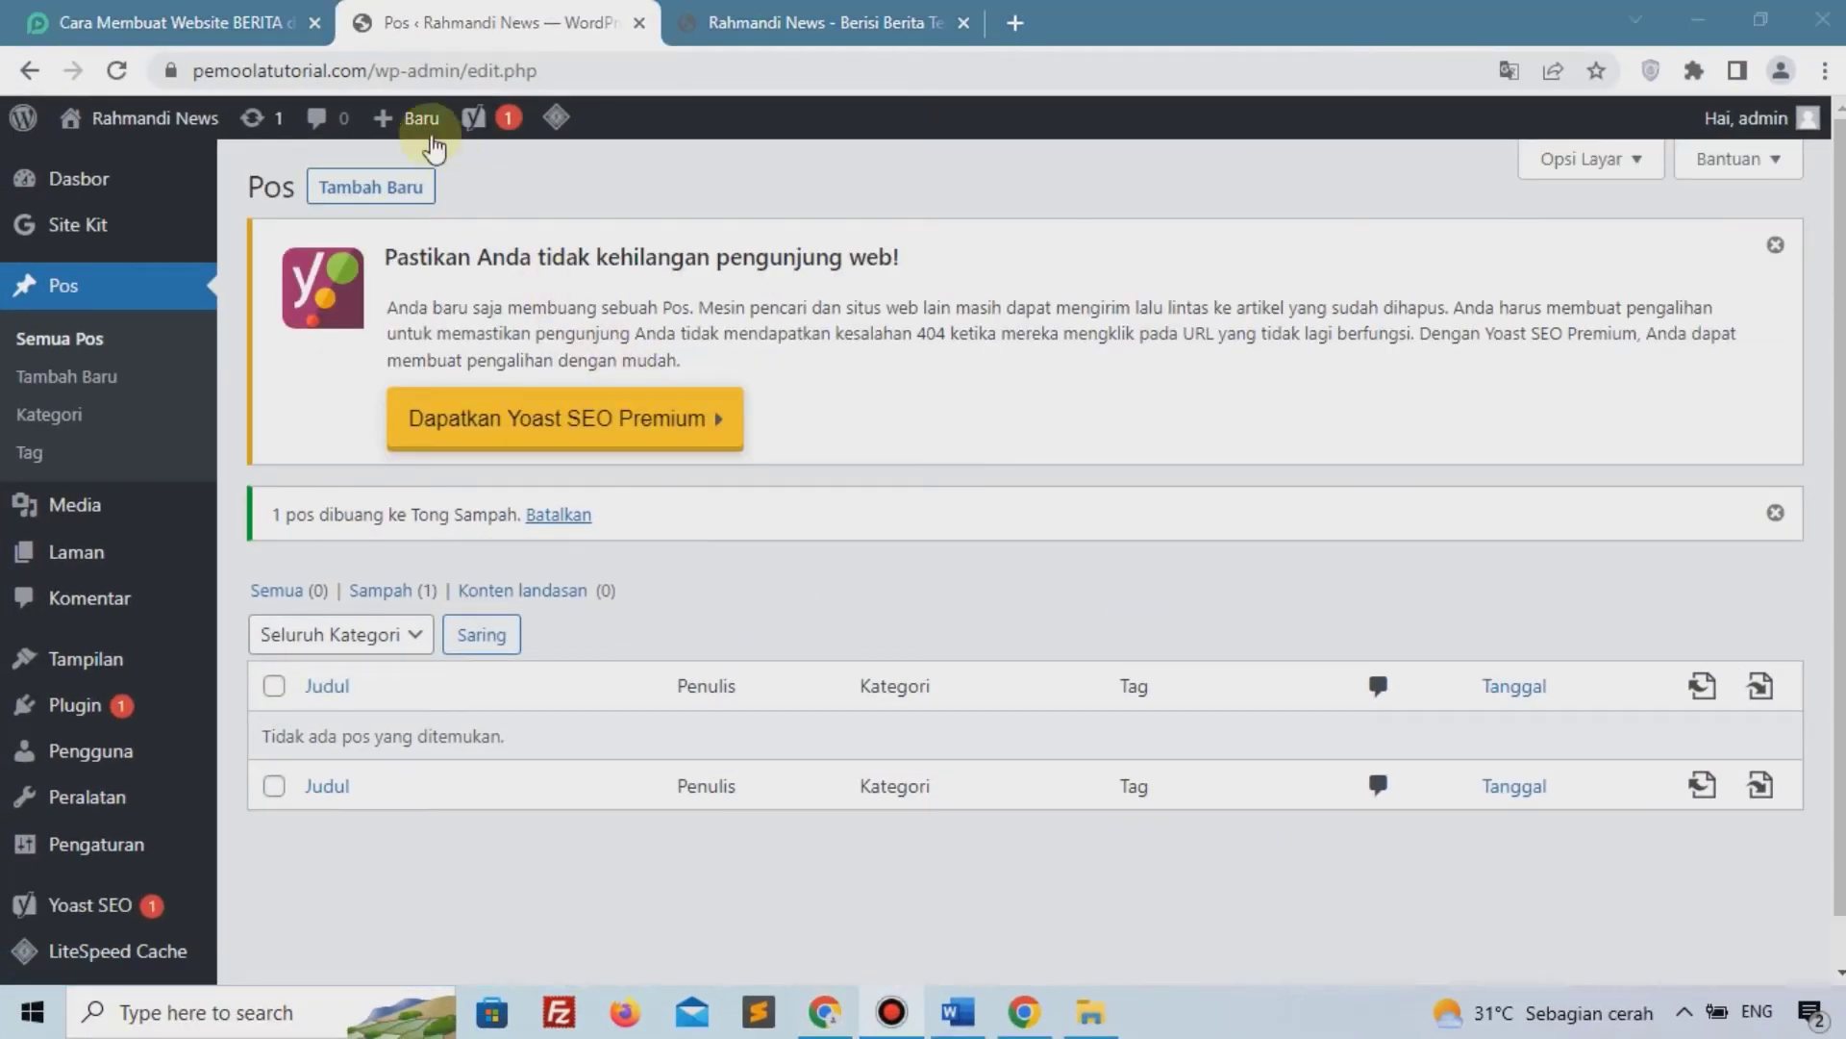
Start a new post and give it the title KTT G20 Bali
click(367, 189)
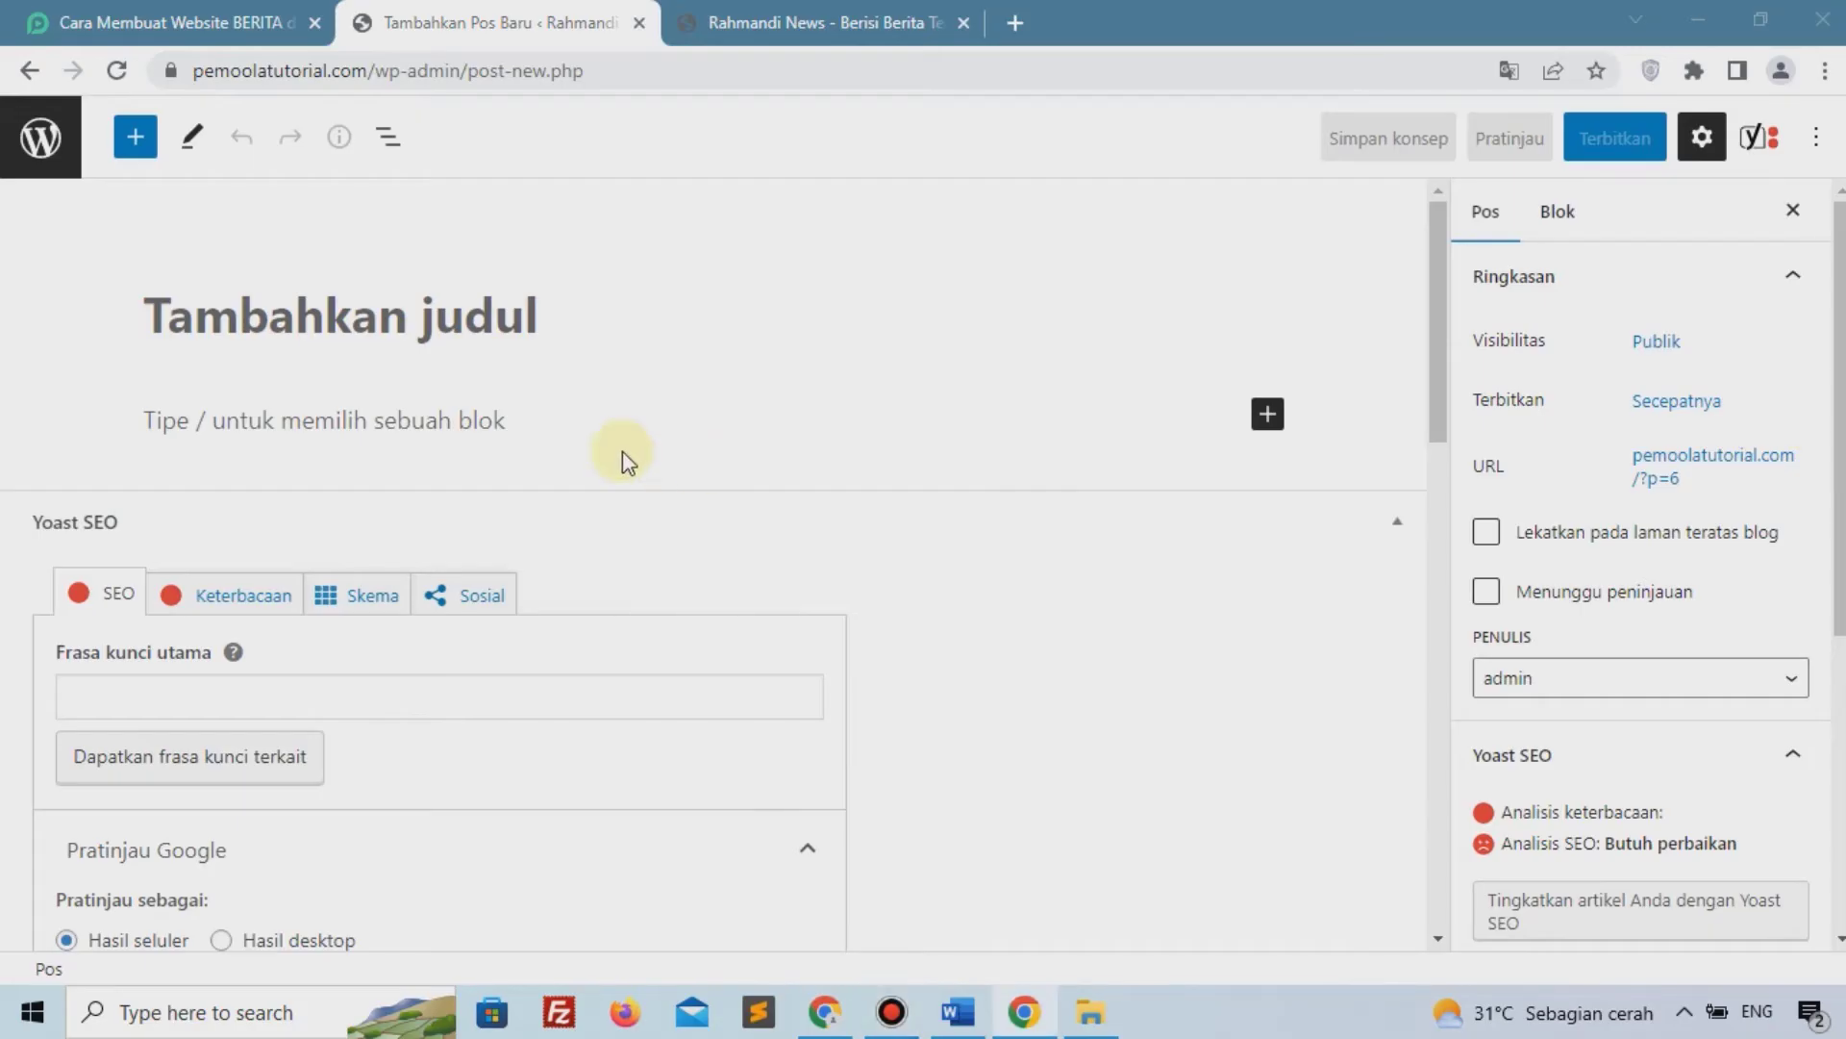
click(330, 320)
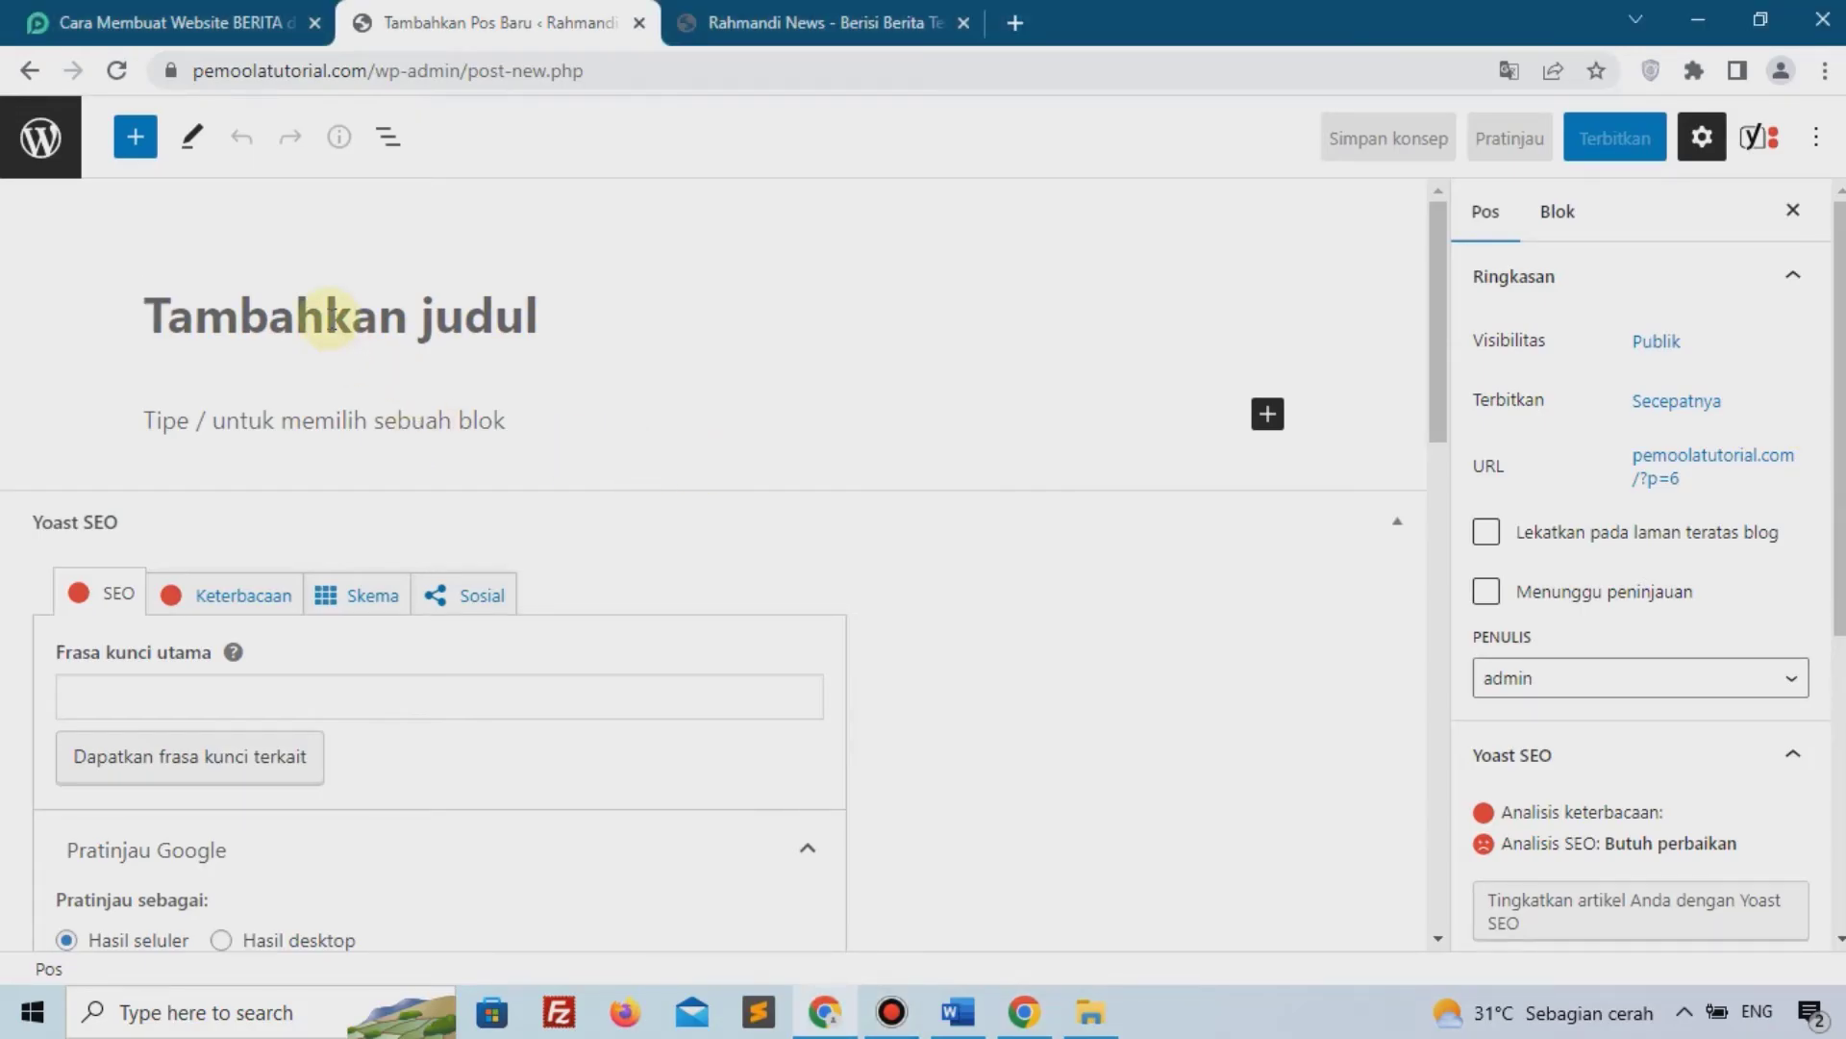
text(KTT G20 Bali)
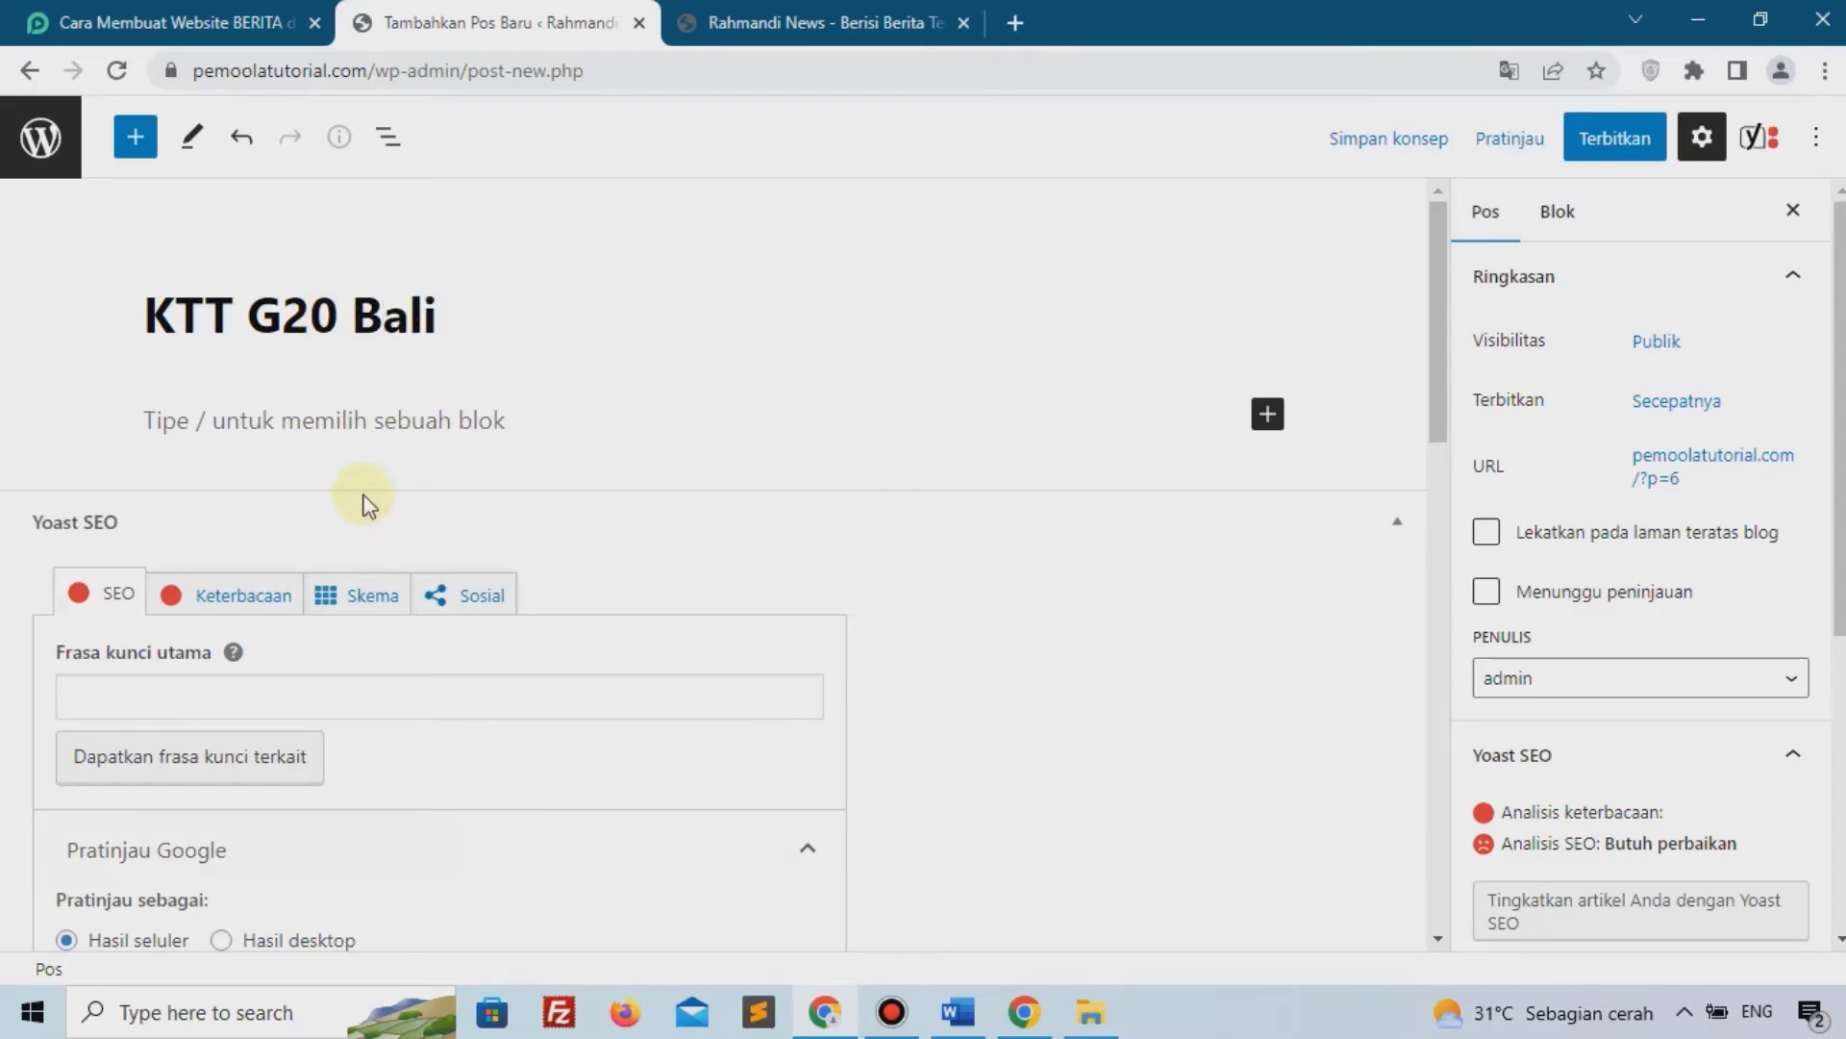
Paste the copied Lorem ipsum article text into the post body below the title
click(274, 404)
right_click(274, 408)
click(194, 420)
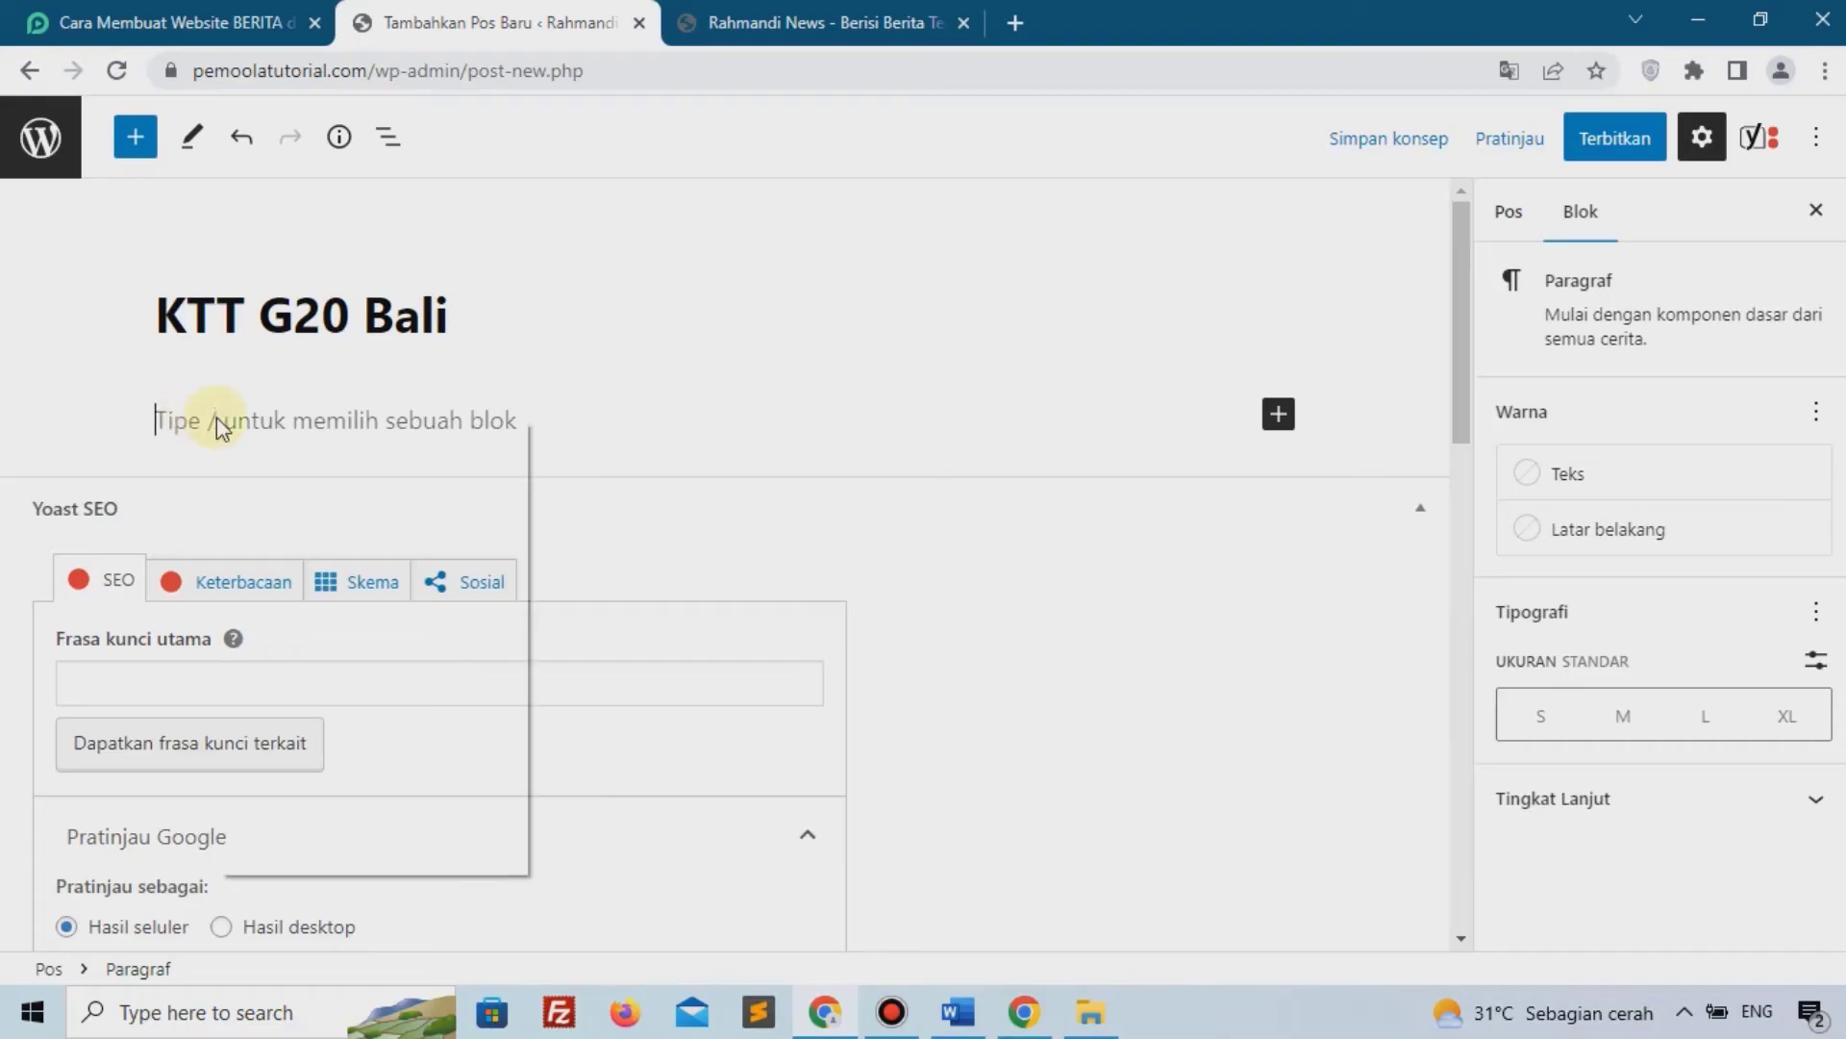
right_click(220, 423)
click(279, 618)
scroll(412, 400, up, 5)
click(313, 322)
scroll(221, 356, up, 2)
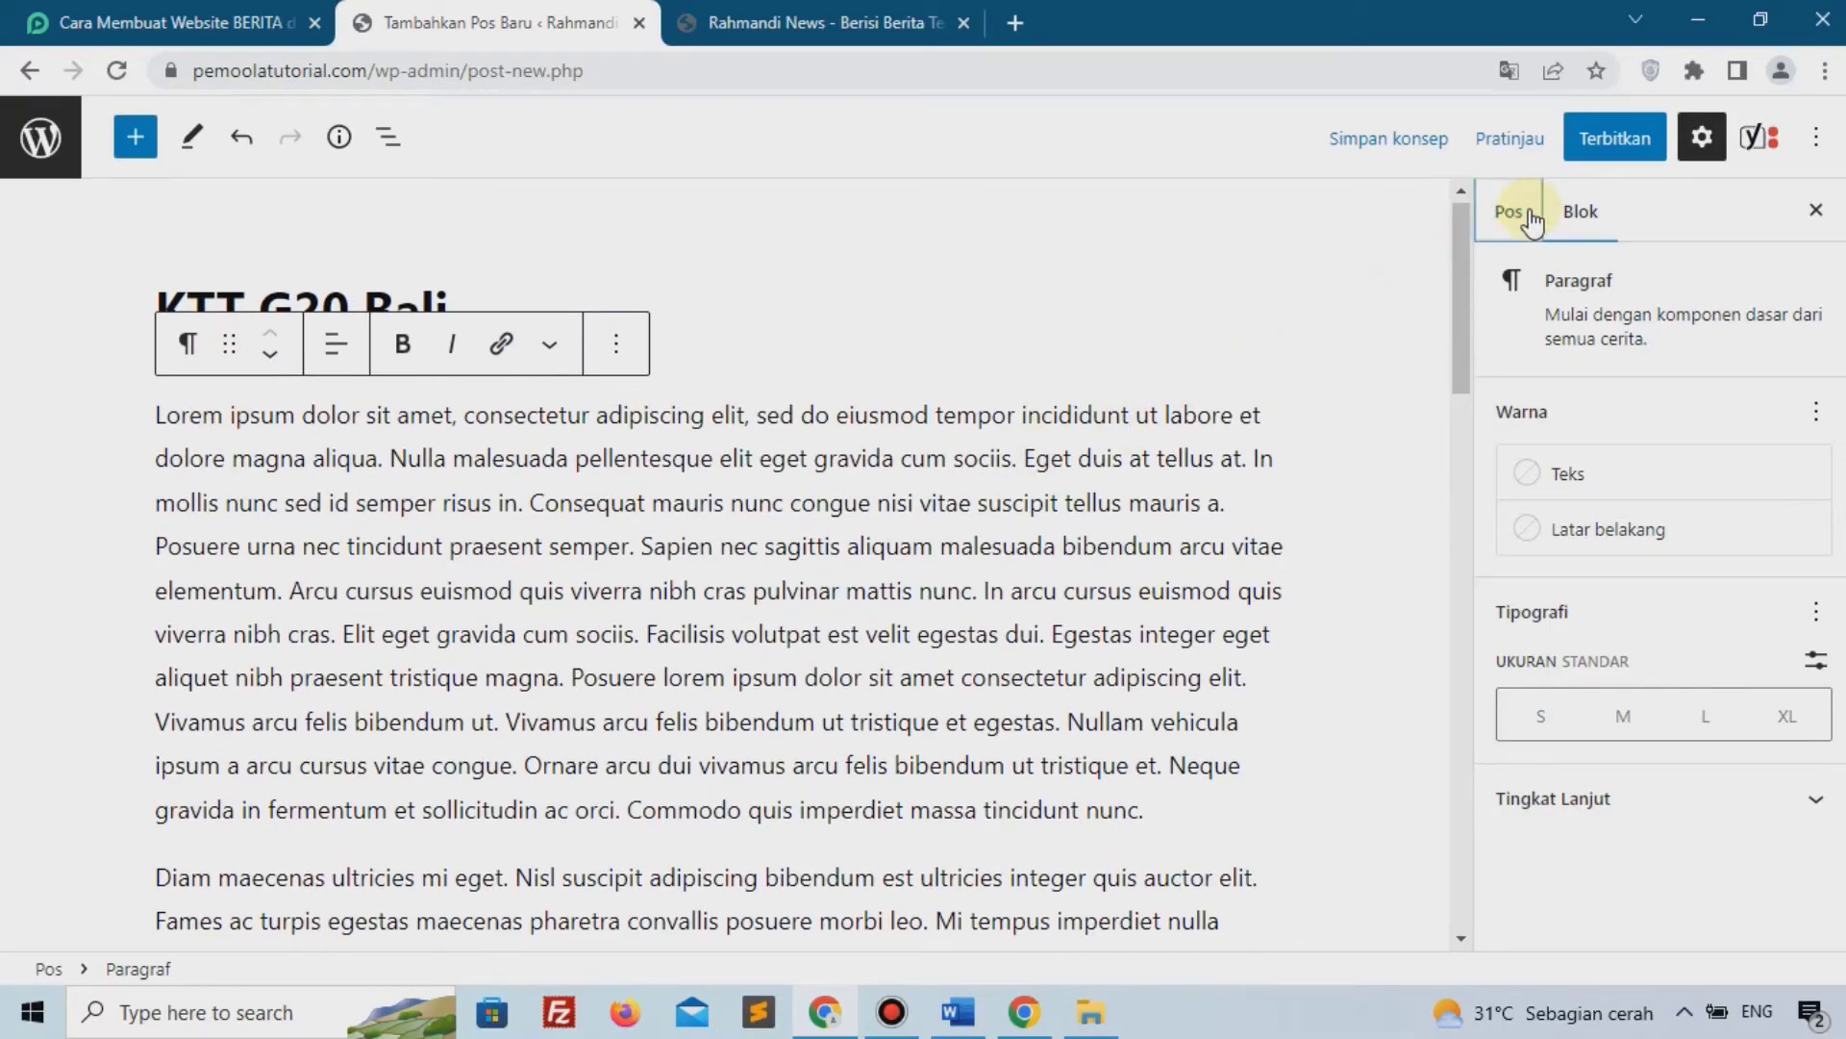
Assign the post to the Politik and Dunia categories in the post settings
click(1533, 221)
scroll(1592, 462, down, 8)
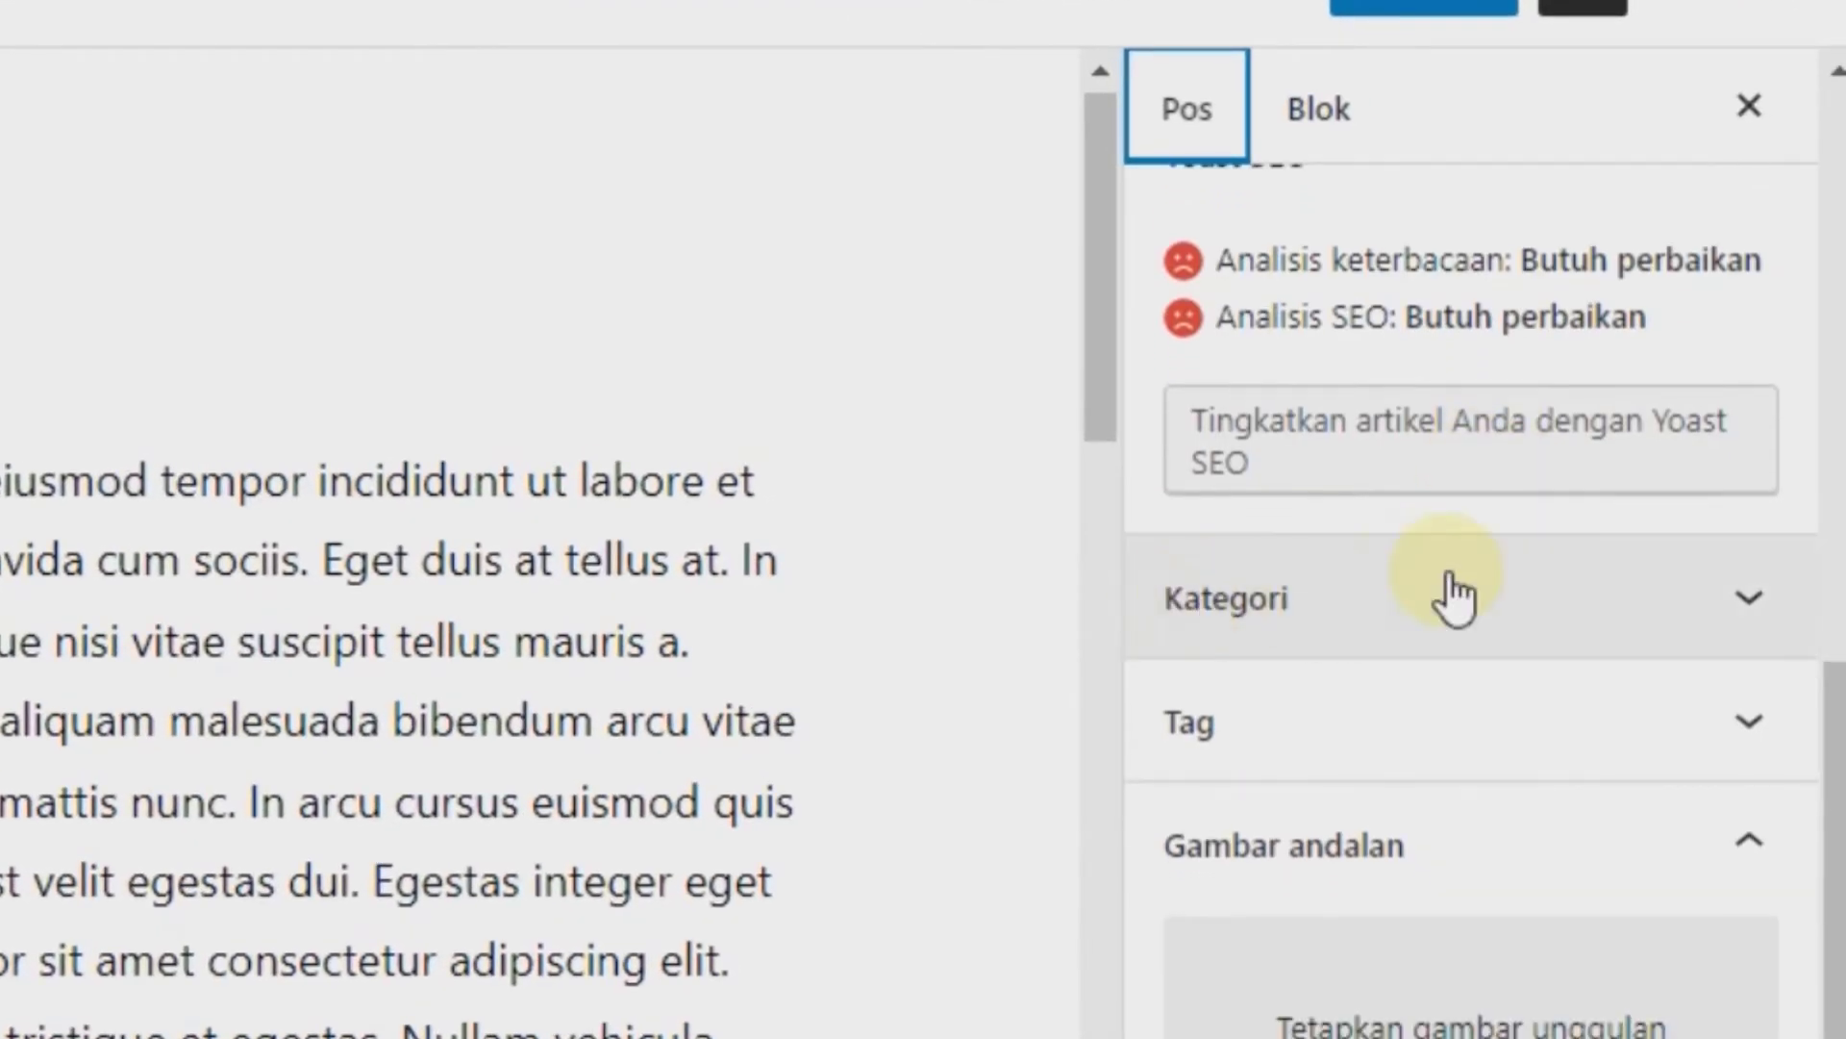
click(1278, 565)
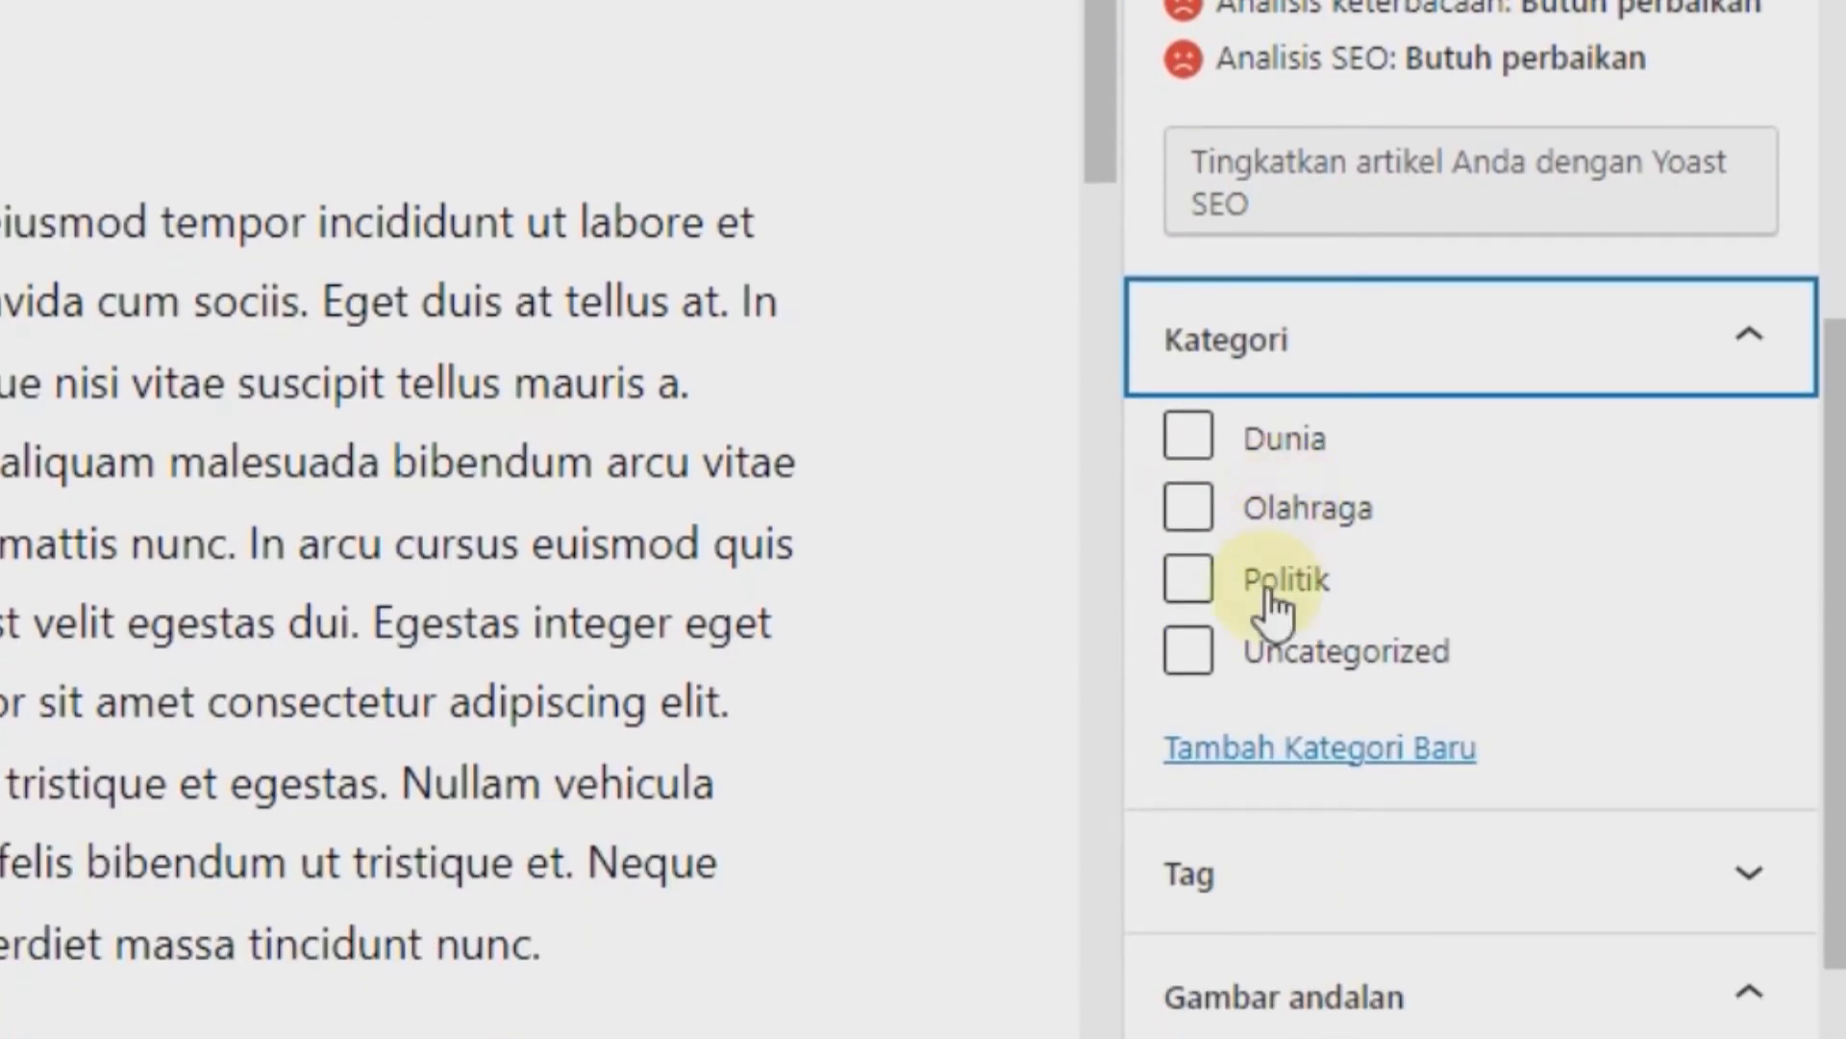
click(1274, 777)
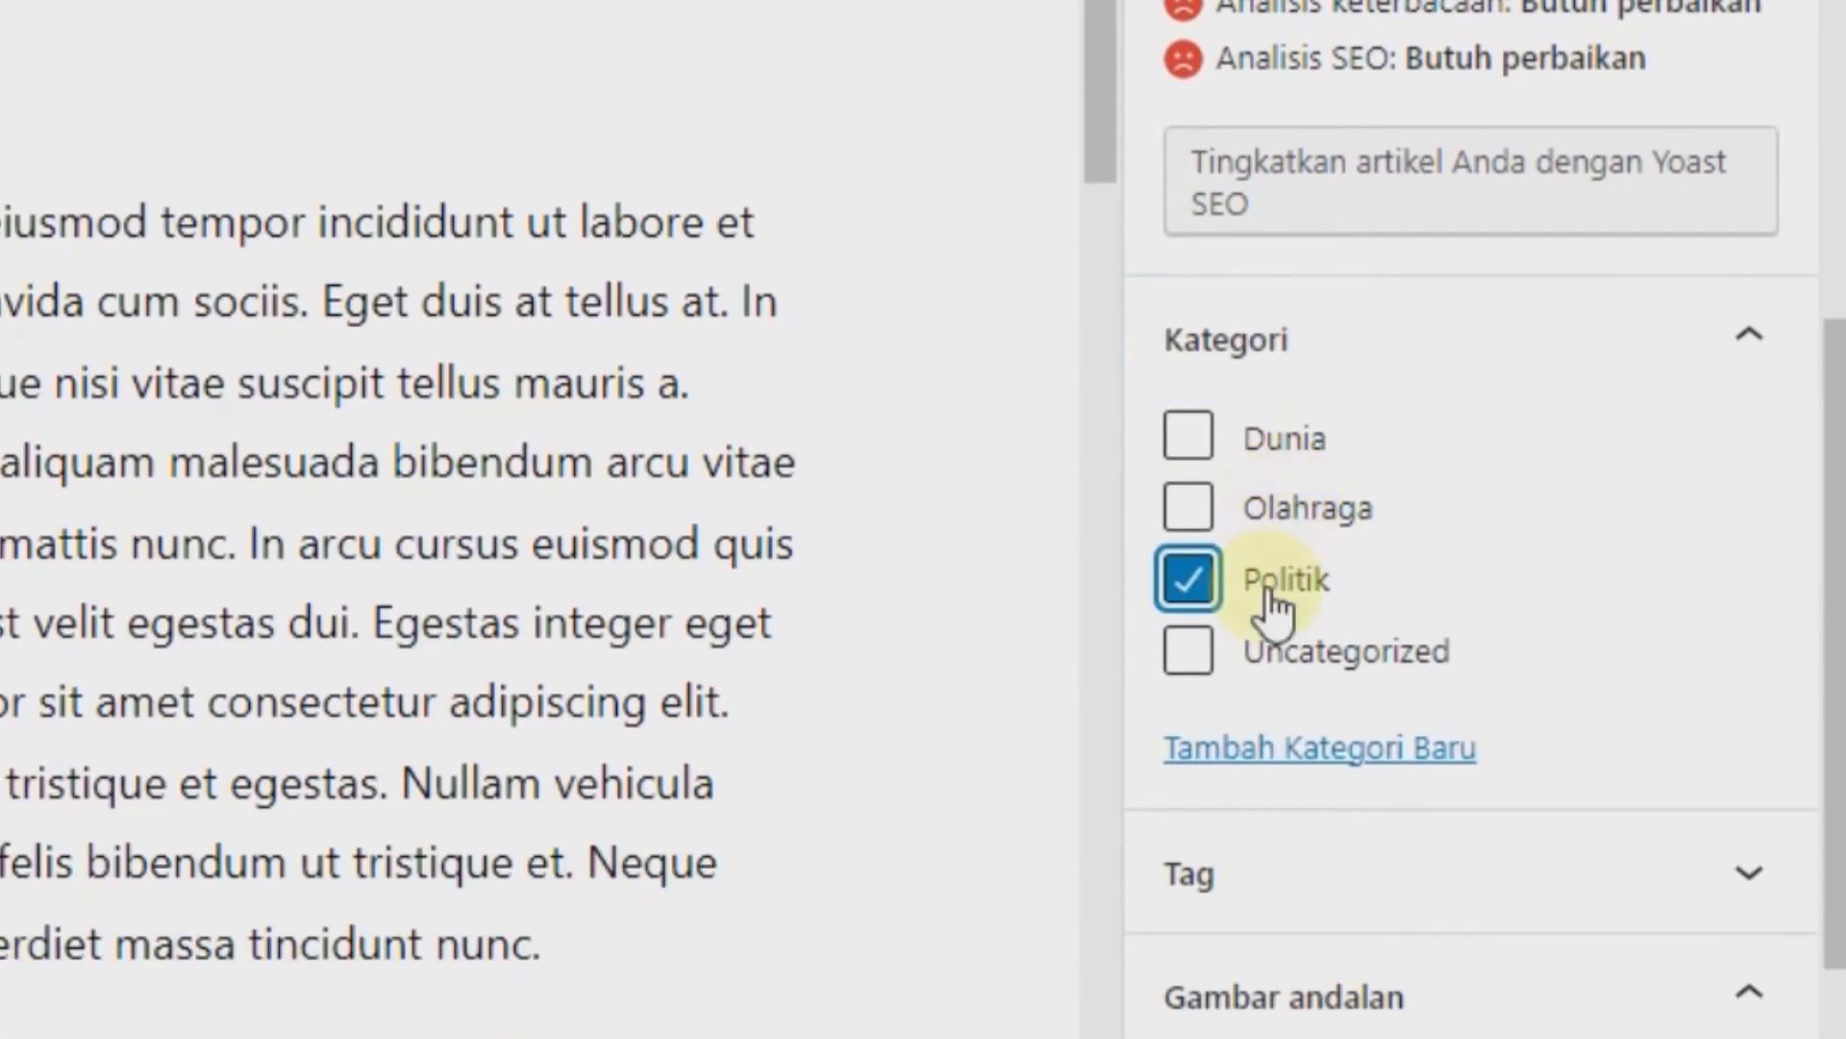
click(1189, 439)
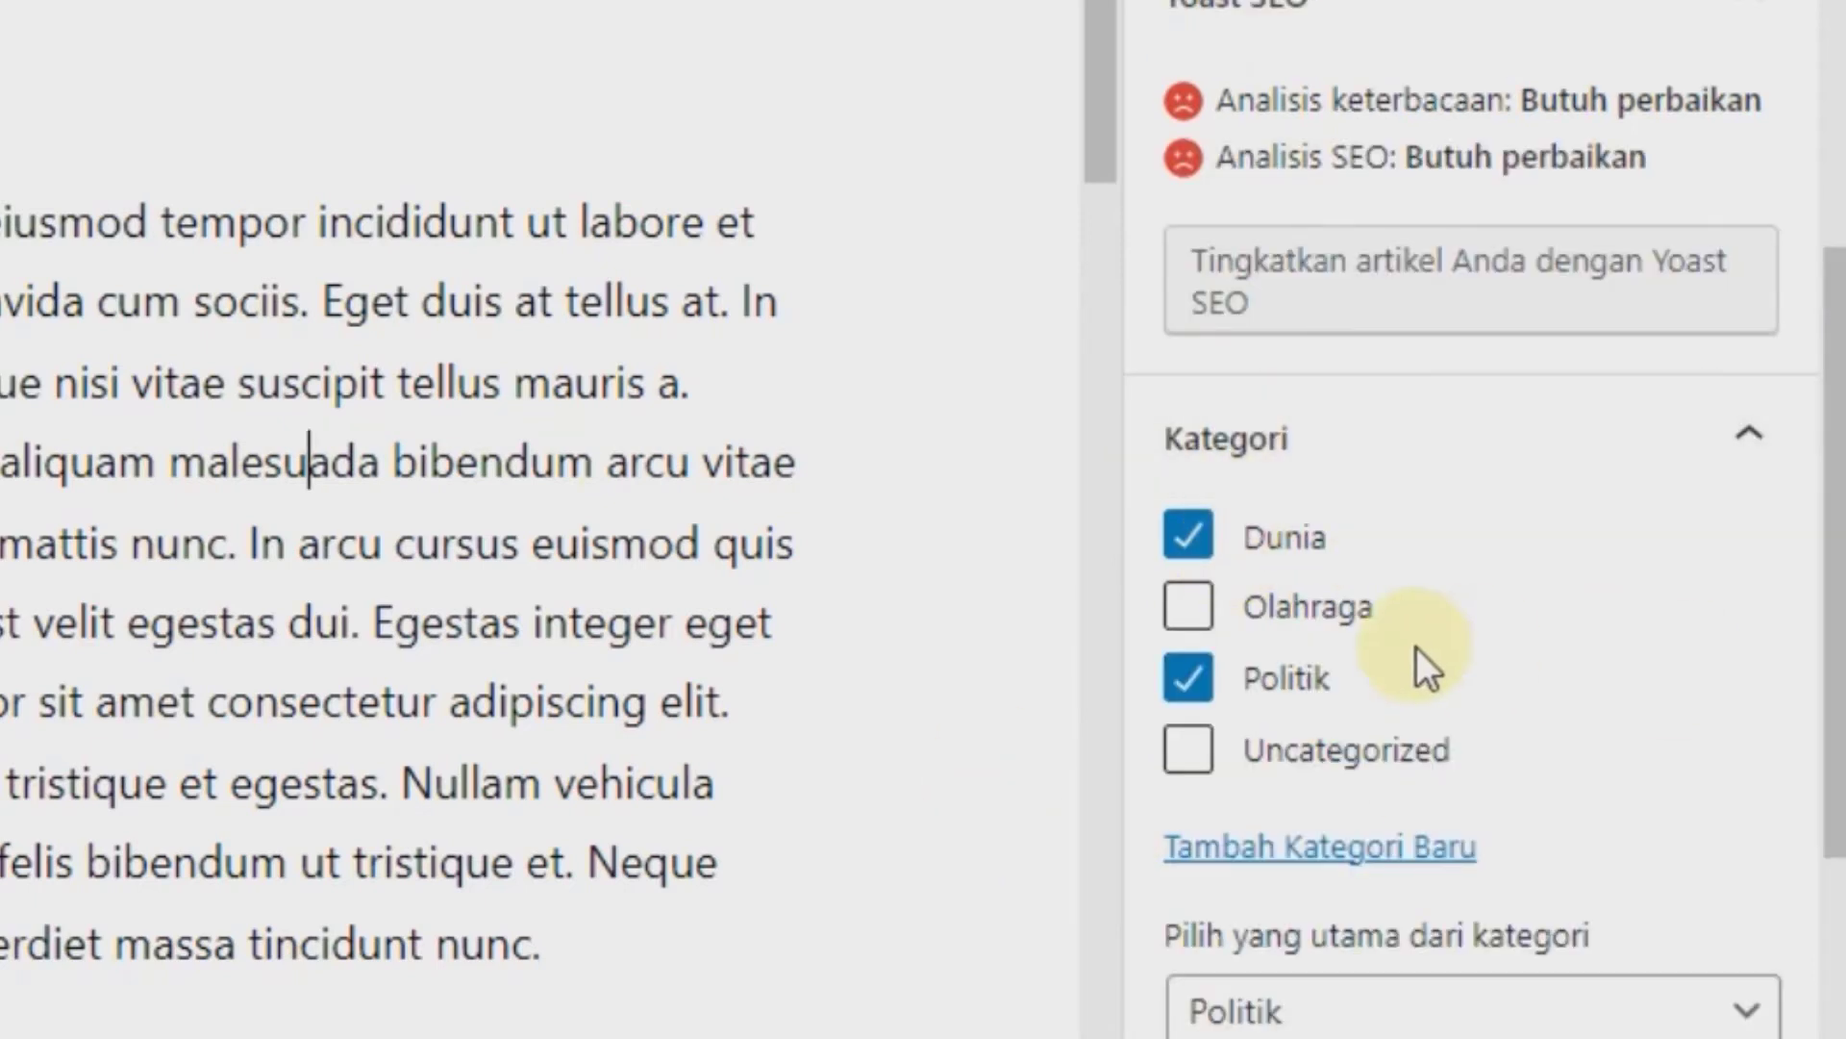
Upload 66773-bendera-negara-peserta-ktt-g20-bali (1).jpg and set it as the post's featured image
scroll(1419, 654, down, 7)
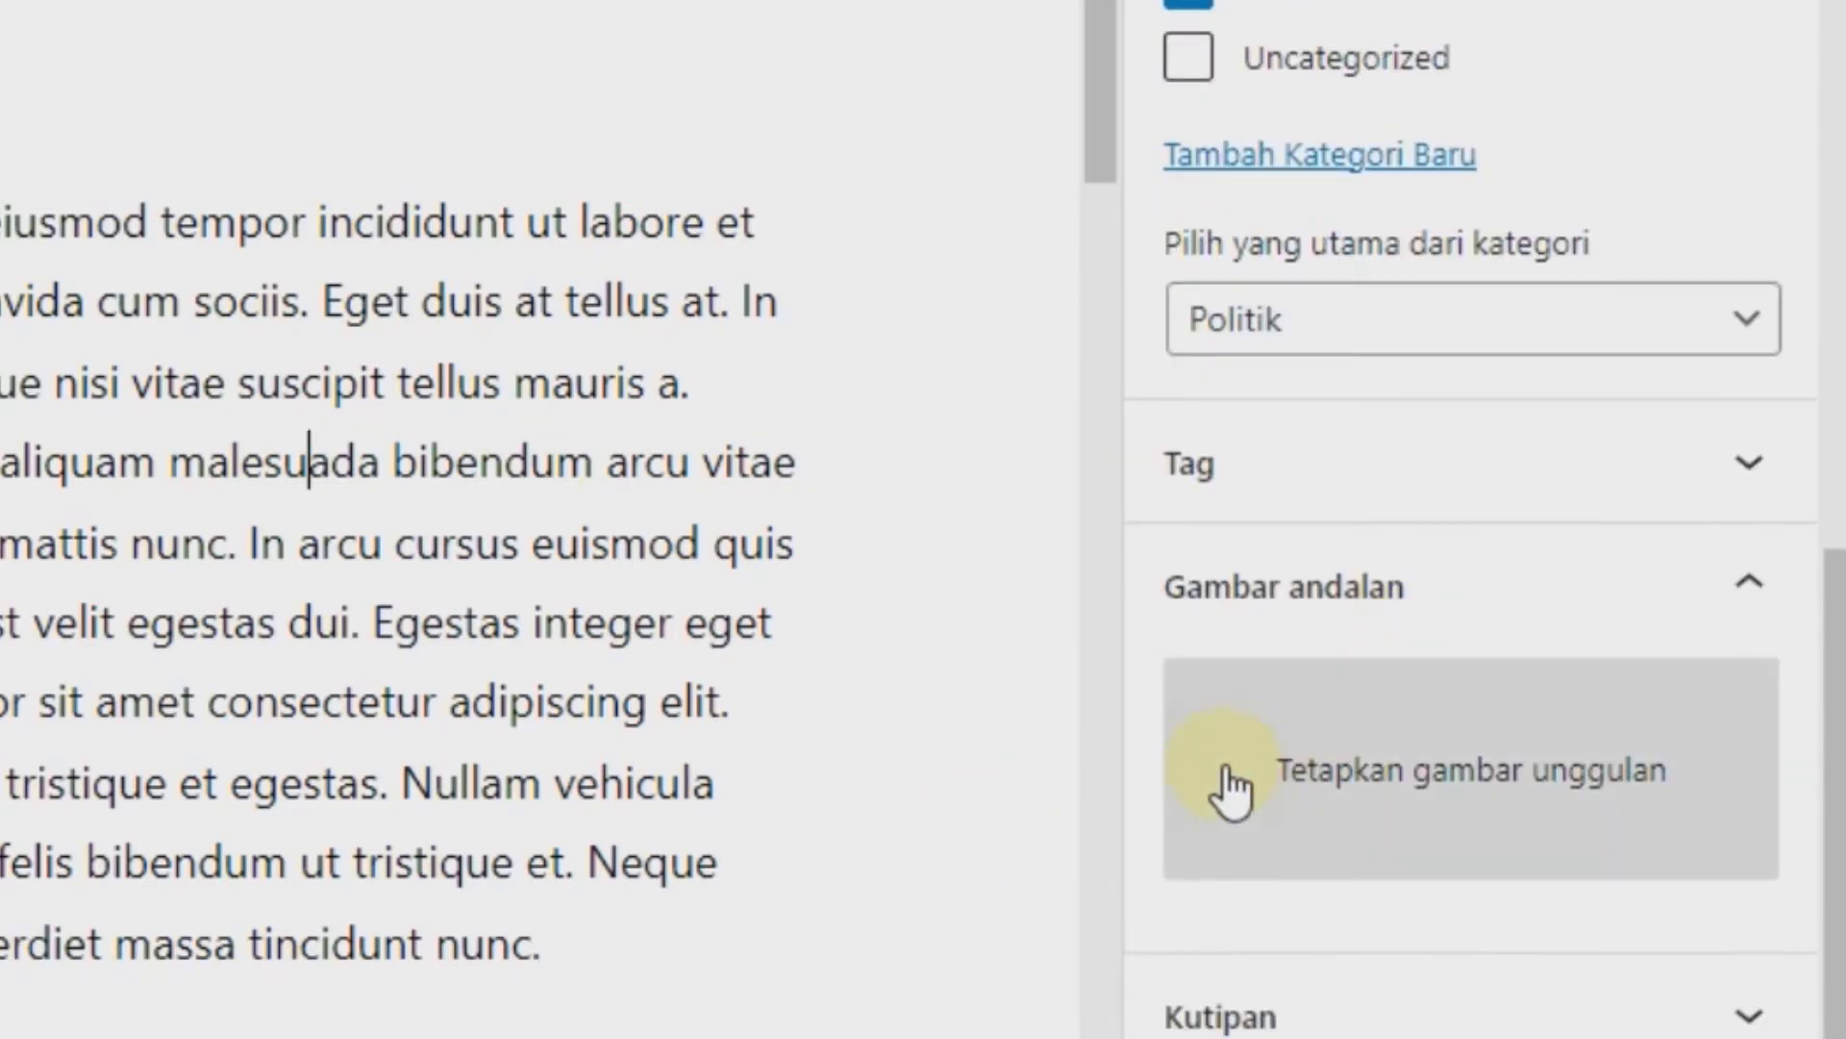
click(1377, 790)
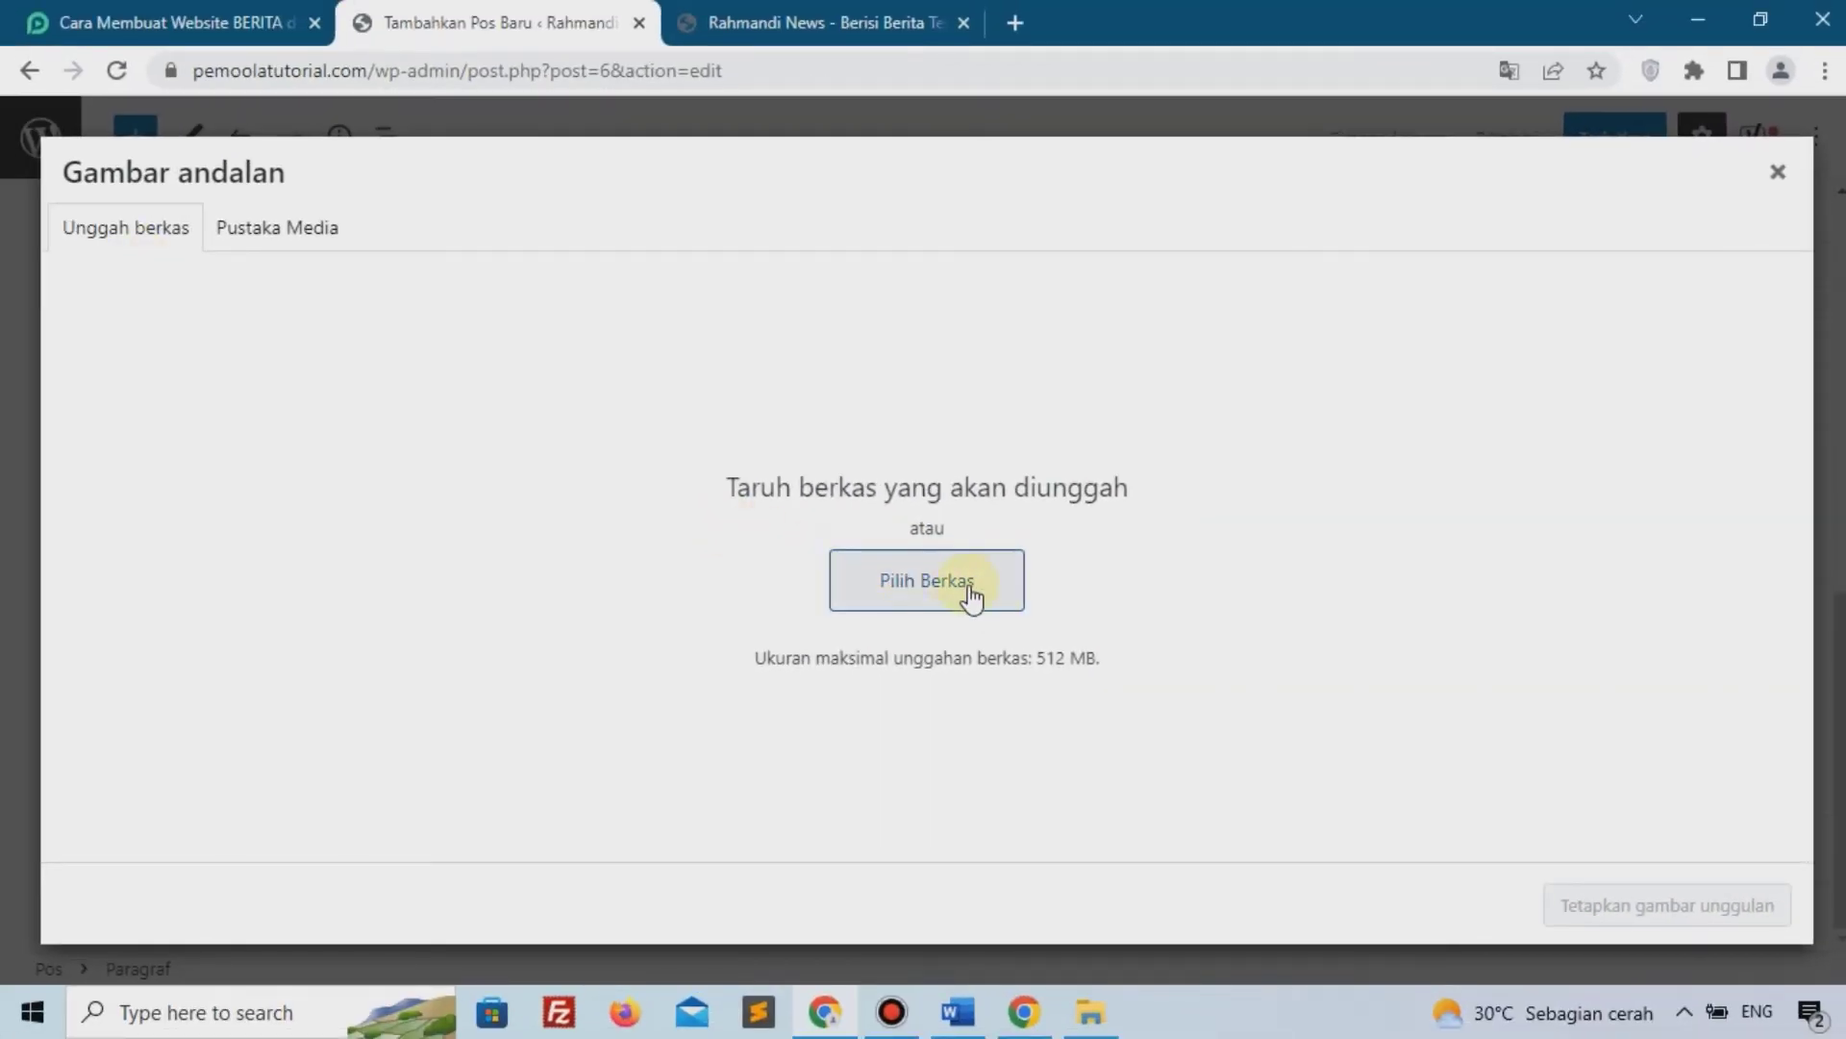
click(971, 598)
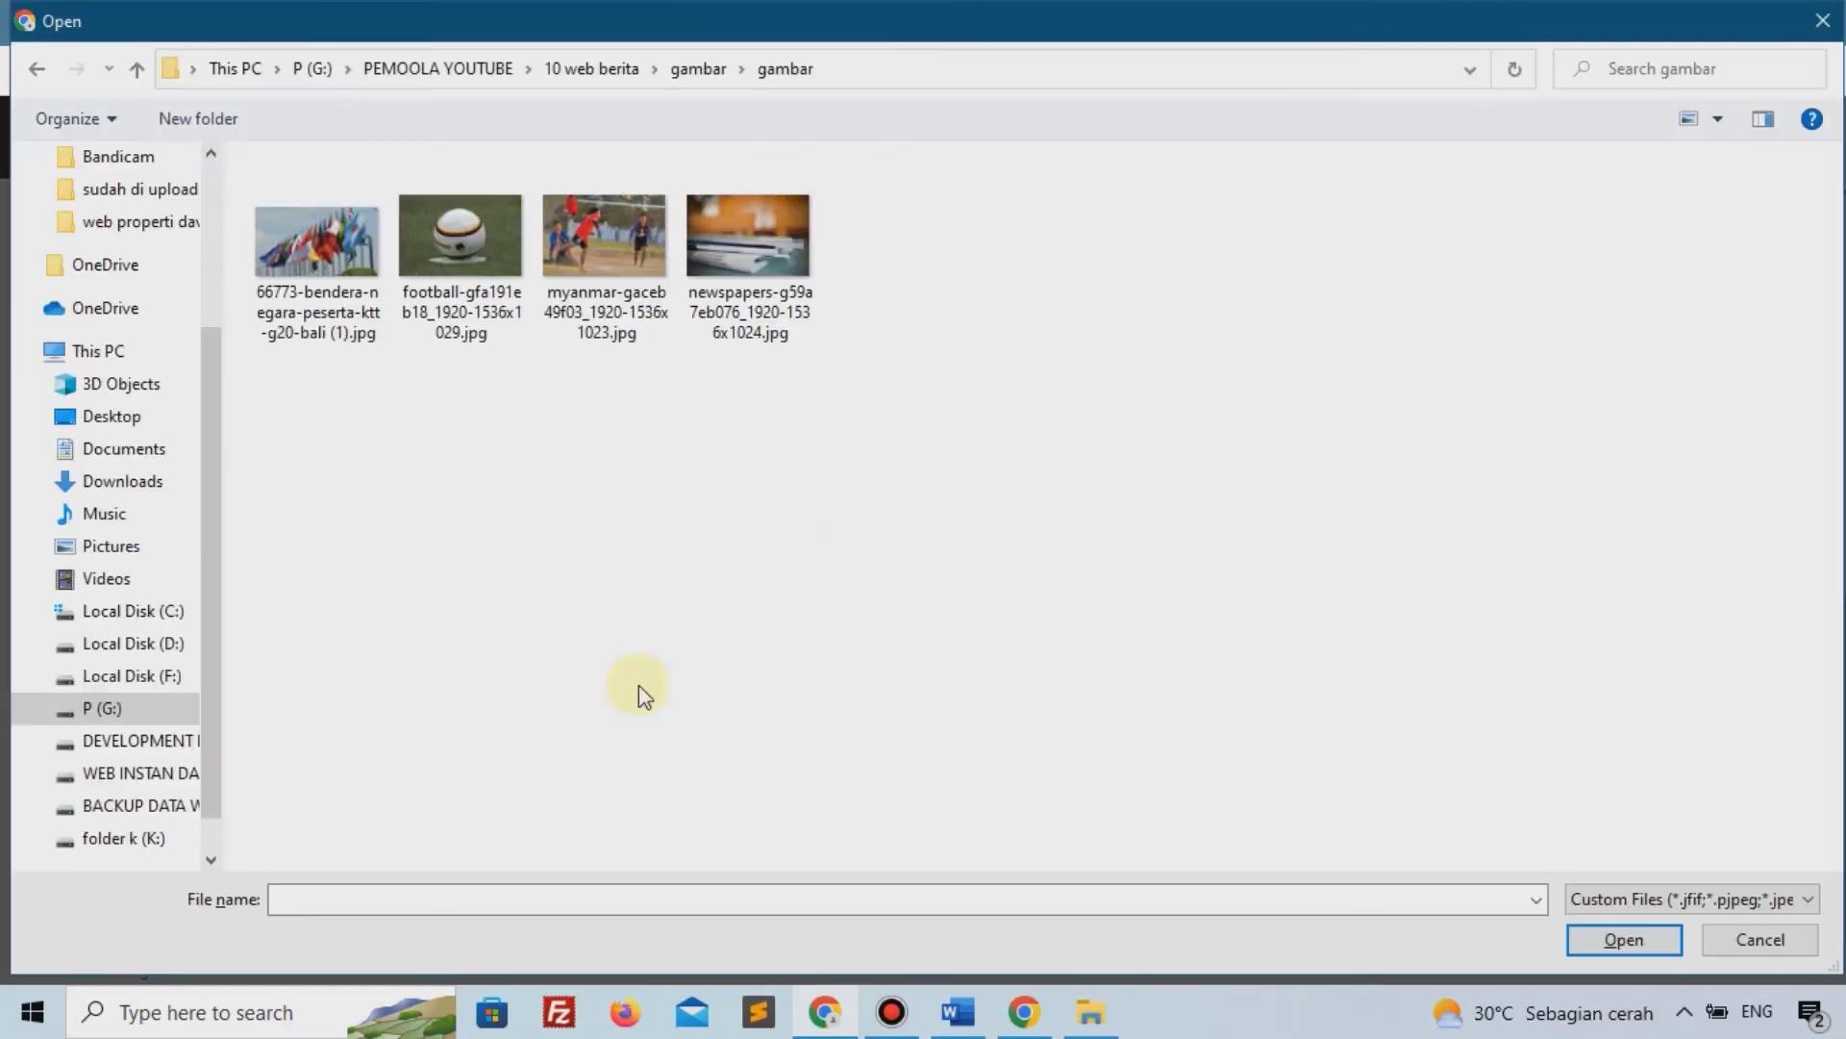
click(321, 244)
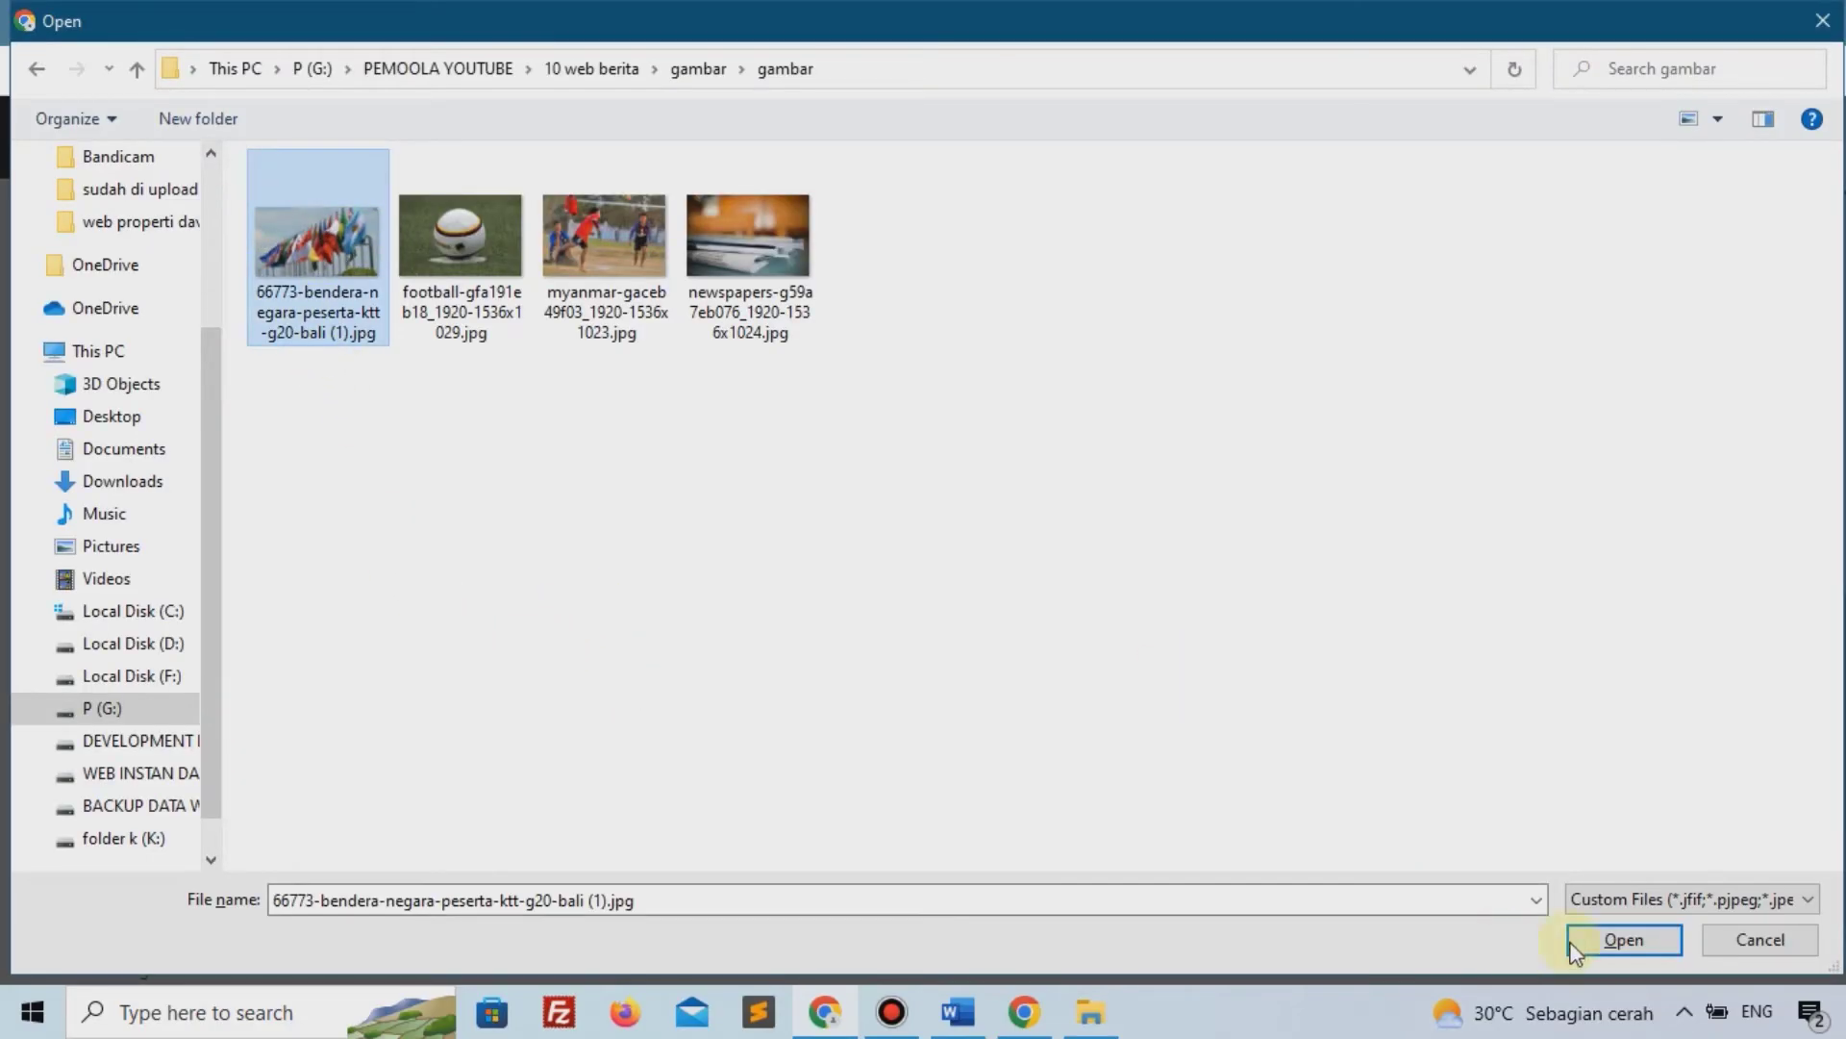
click(1623, 940)
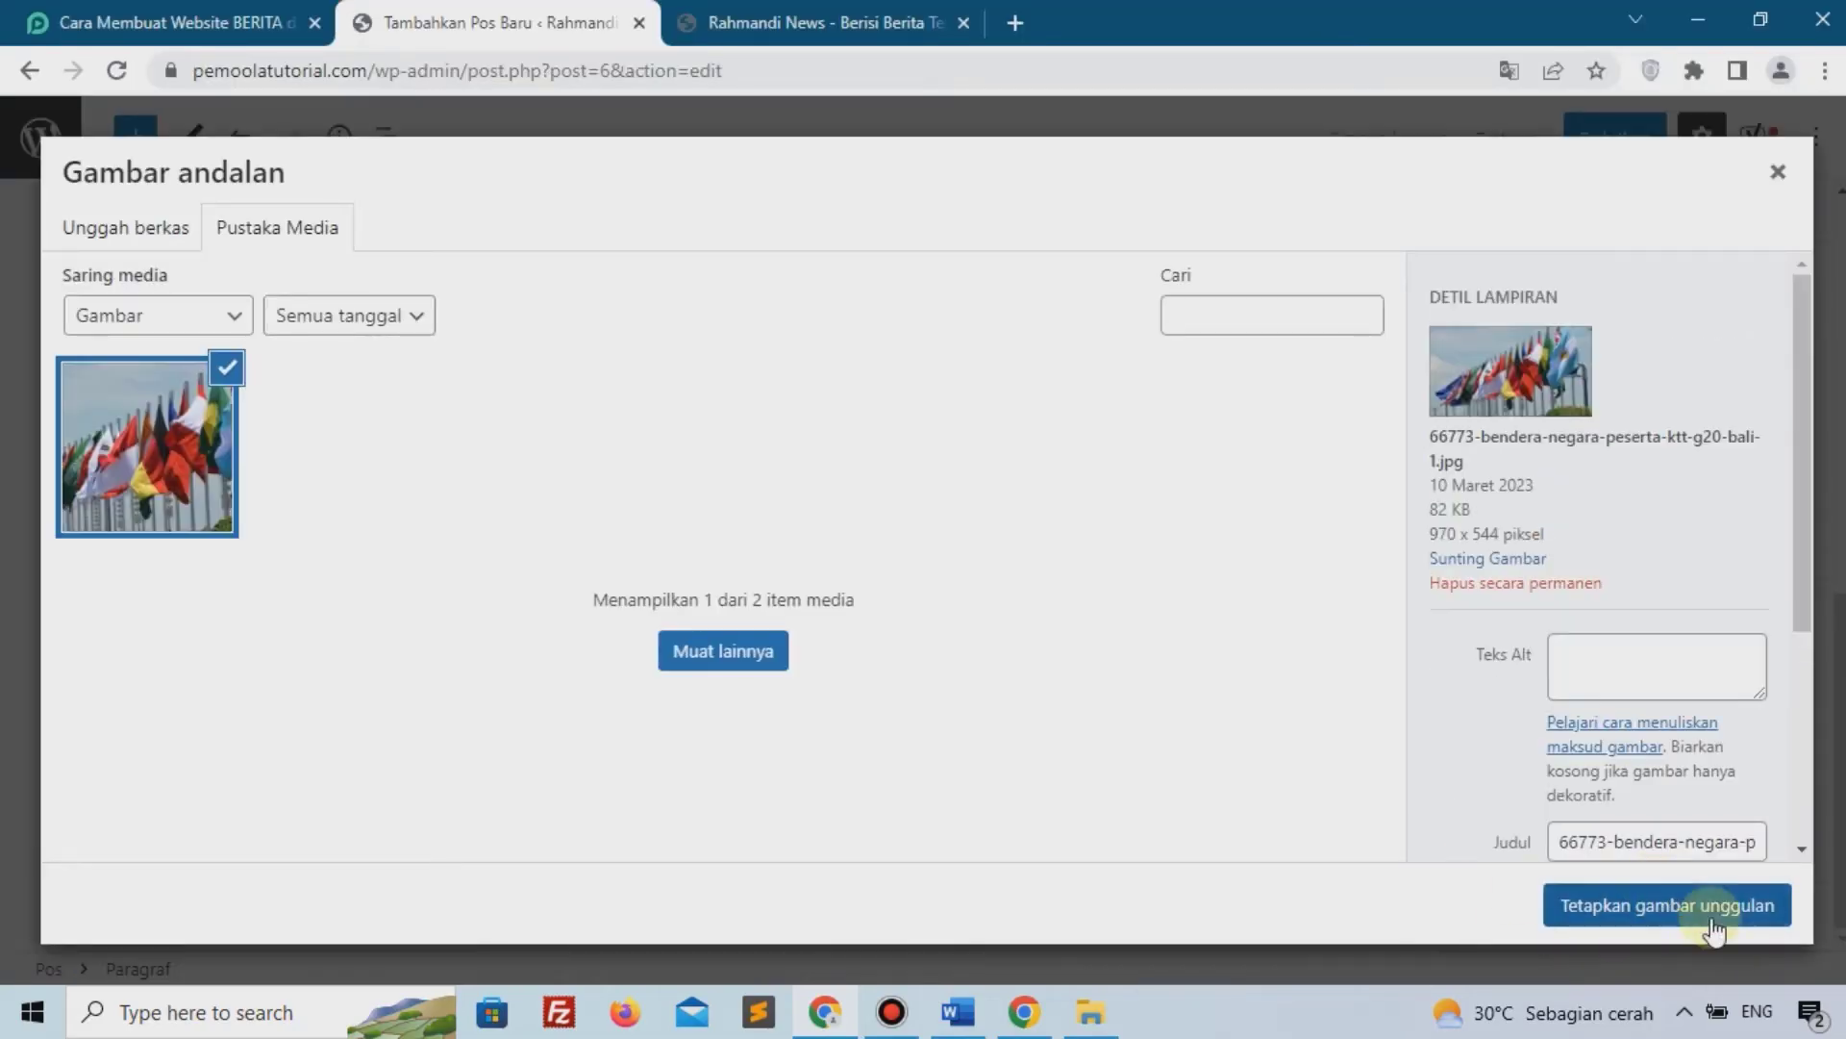
click(1701, 906)
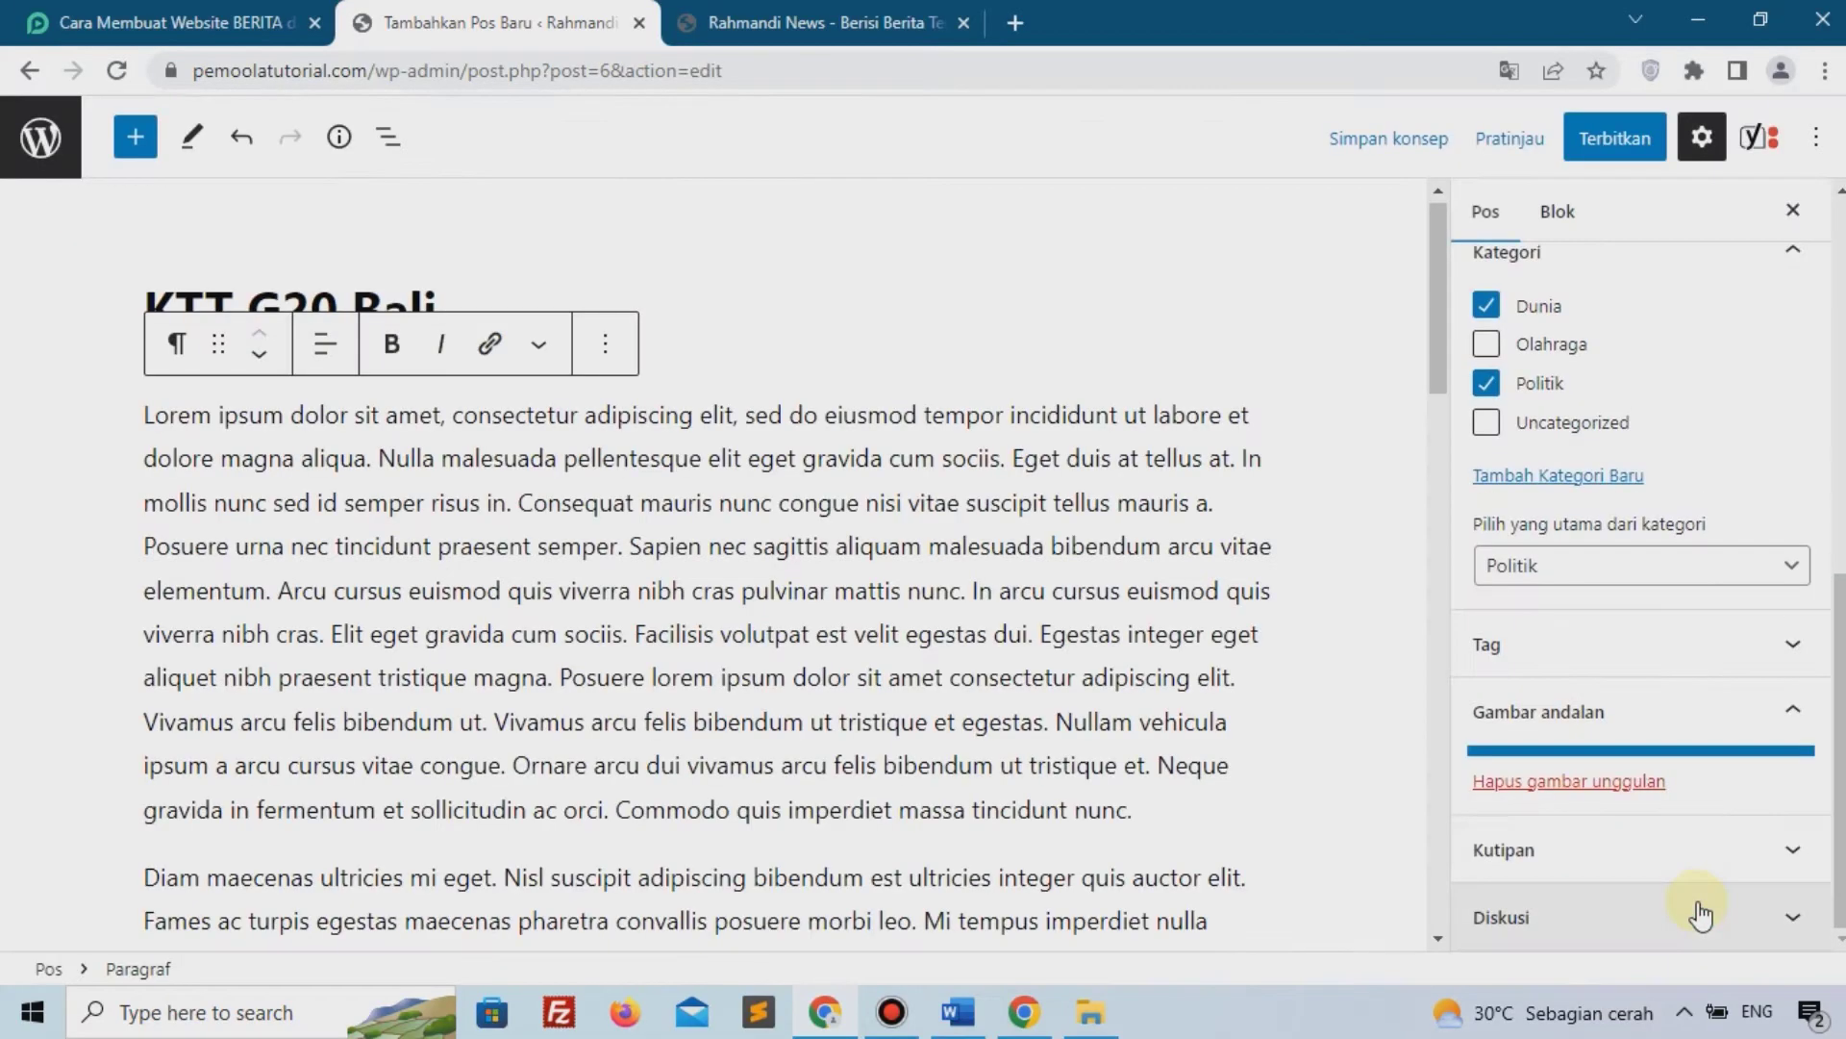
Publish the KTT G20 Bali post and confirm the publication
scroll(1693, 902, down, 1)
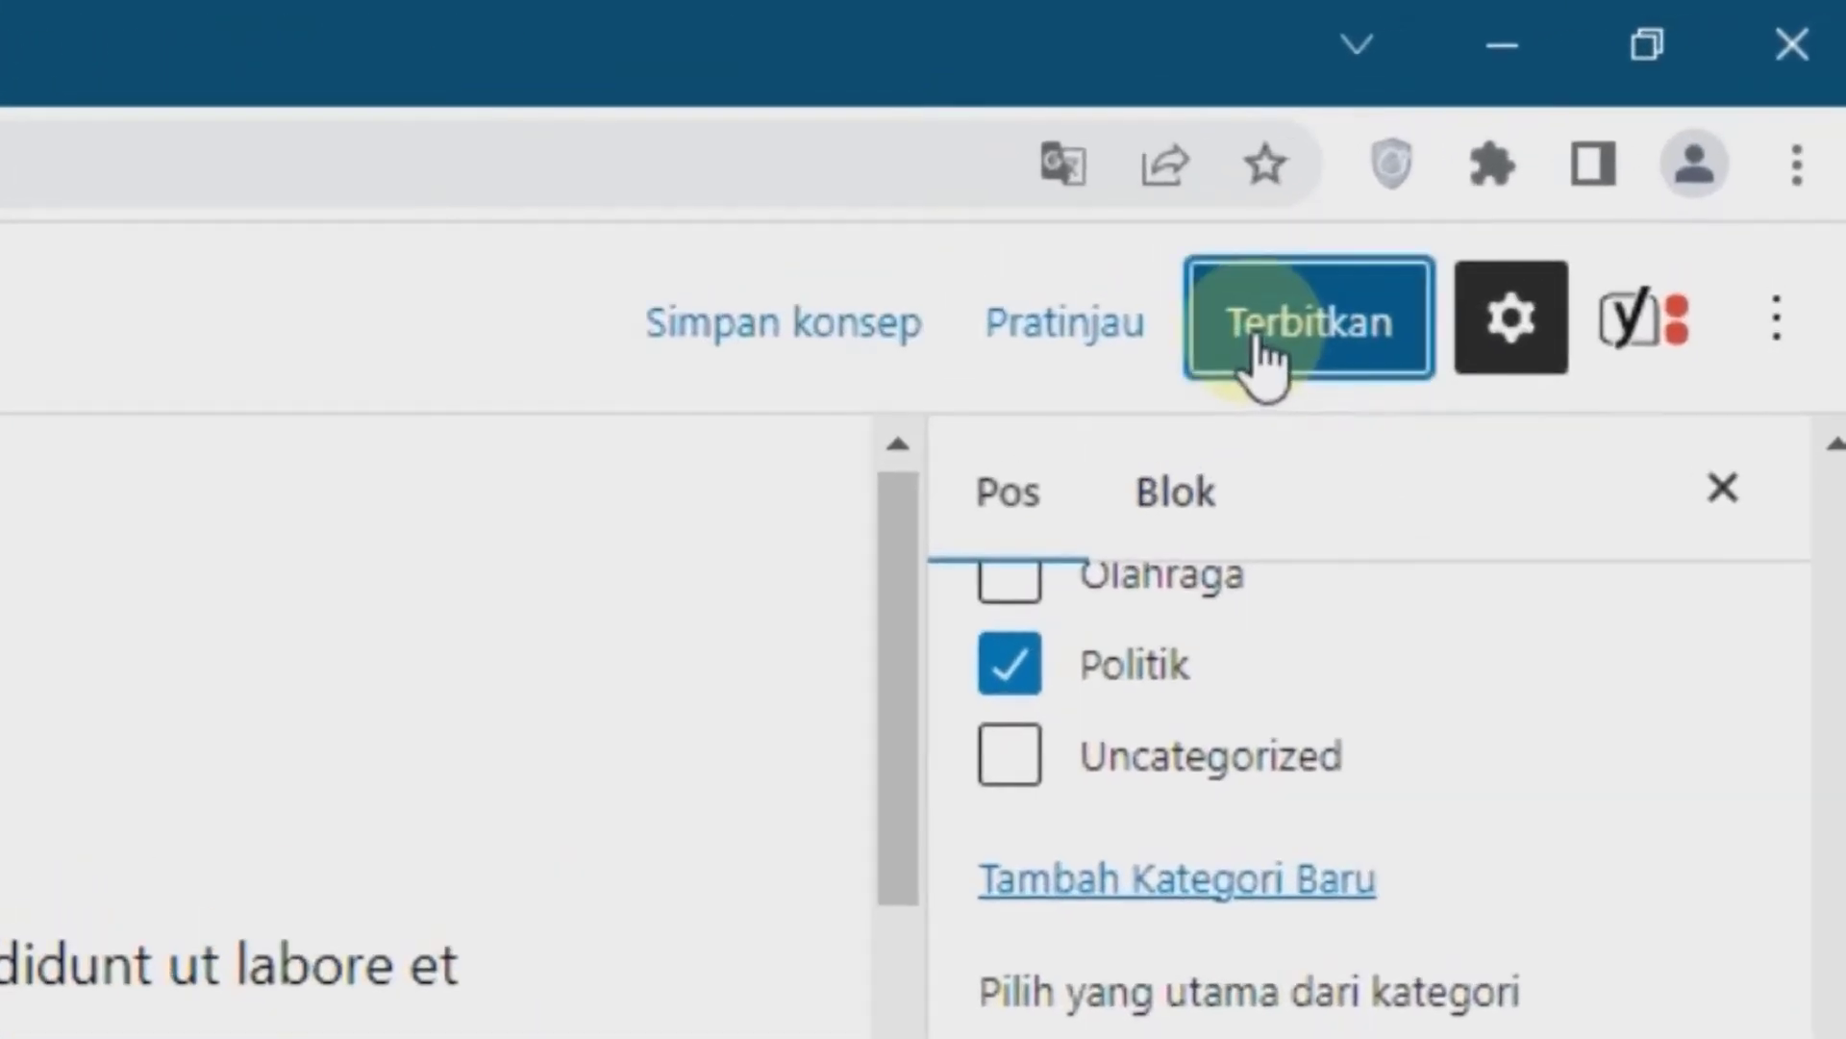
click(1601, 149)
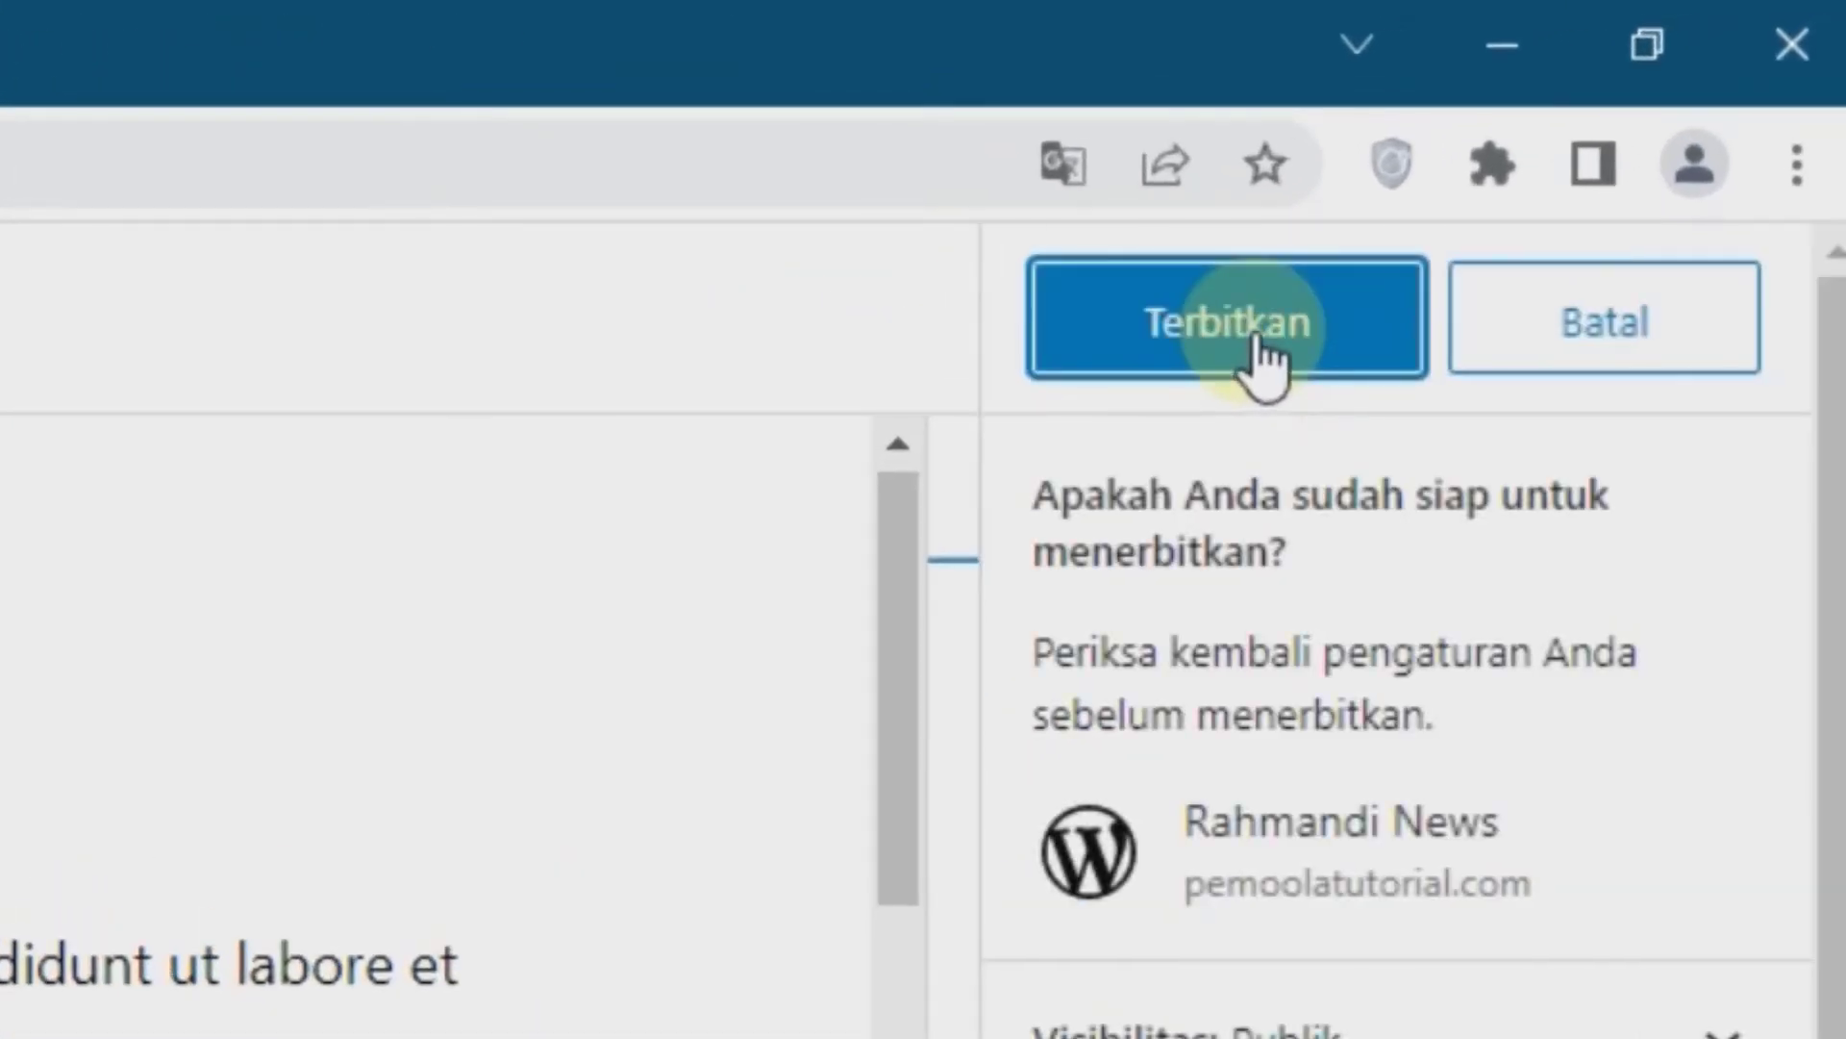
click(1259, 358)
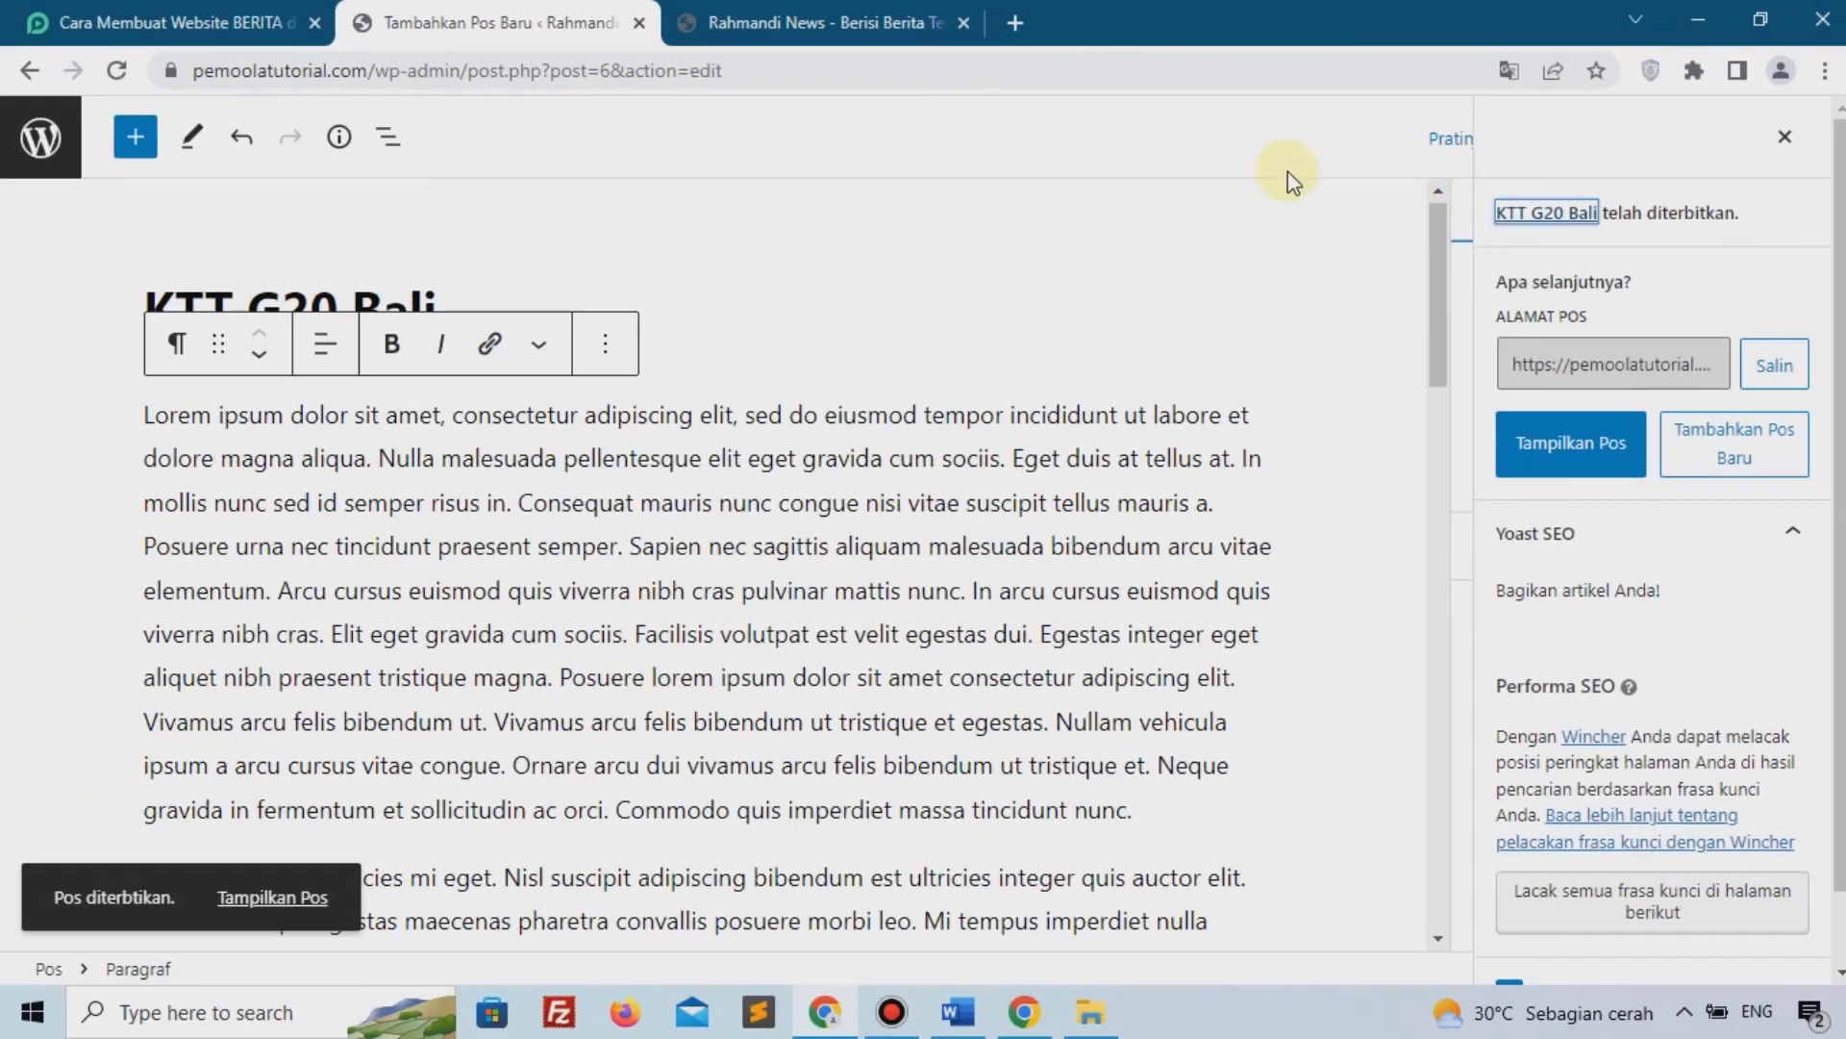
Check the KTT G20 Bali post on the reloaded site homepage and return to the list of all posts
click(724, 22)
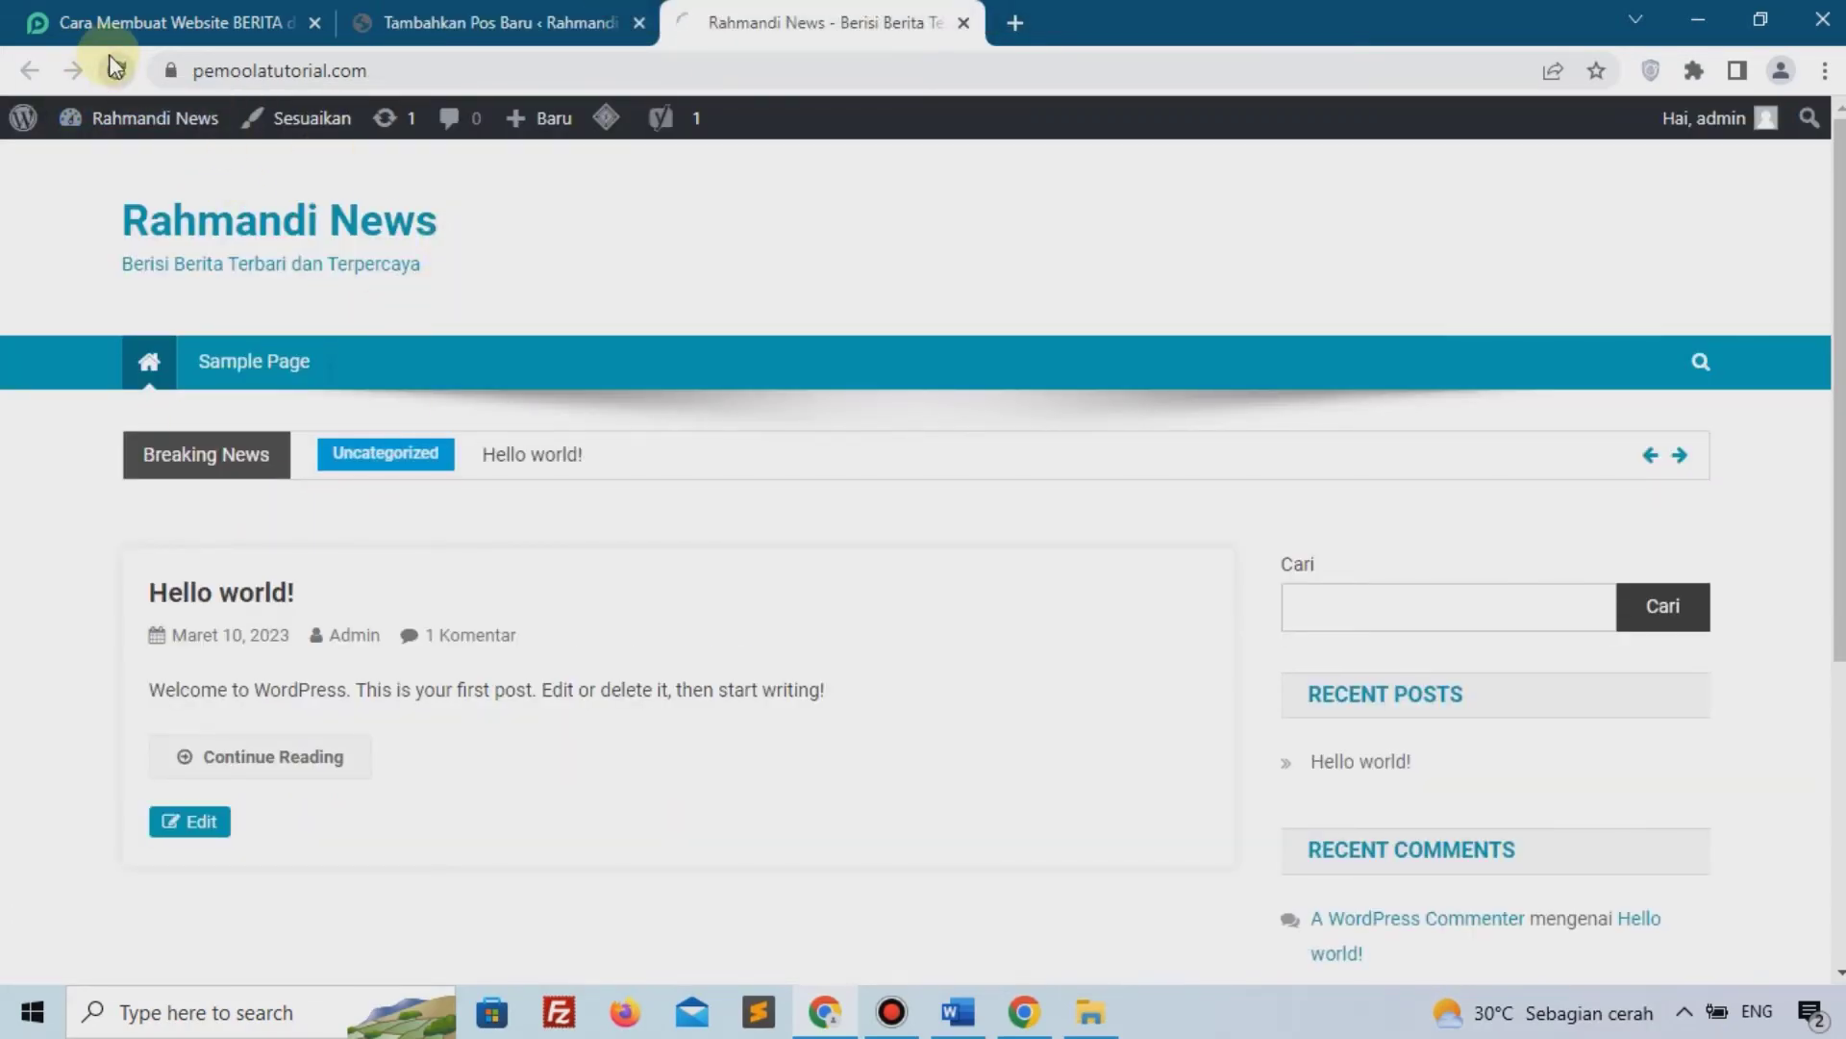
scroll(376, 539, down, 5)
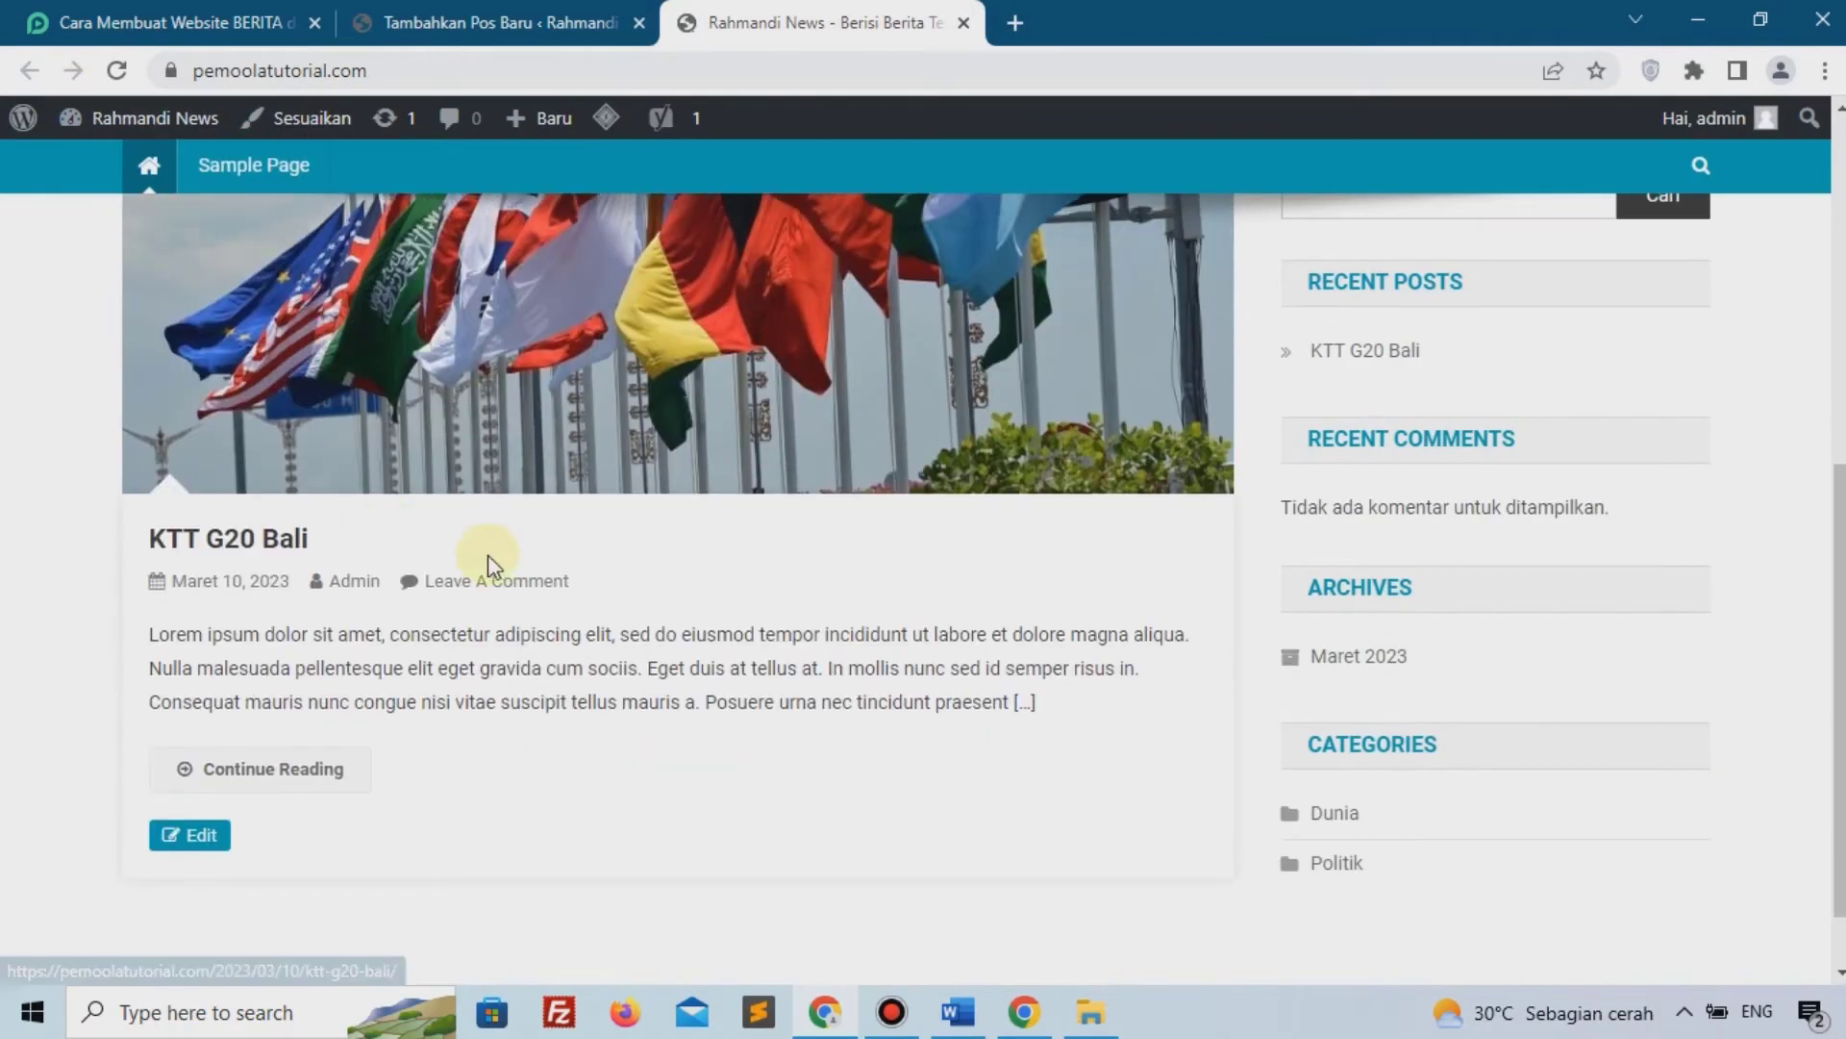
scroll(602, 499, up, 4)
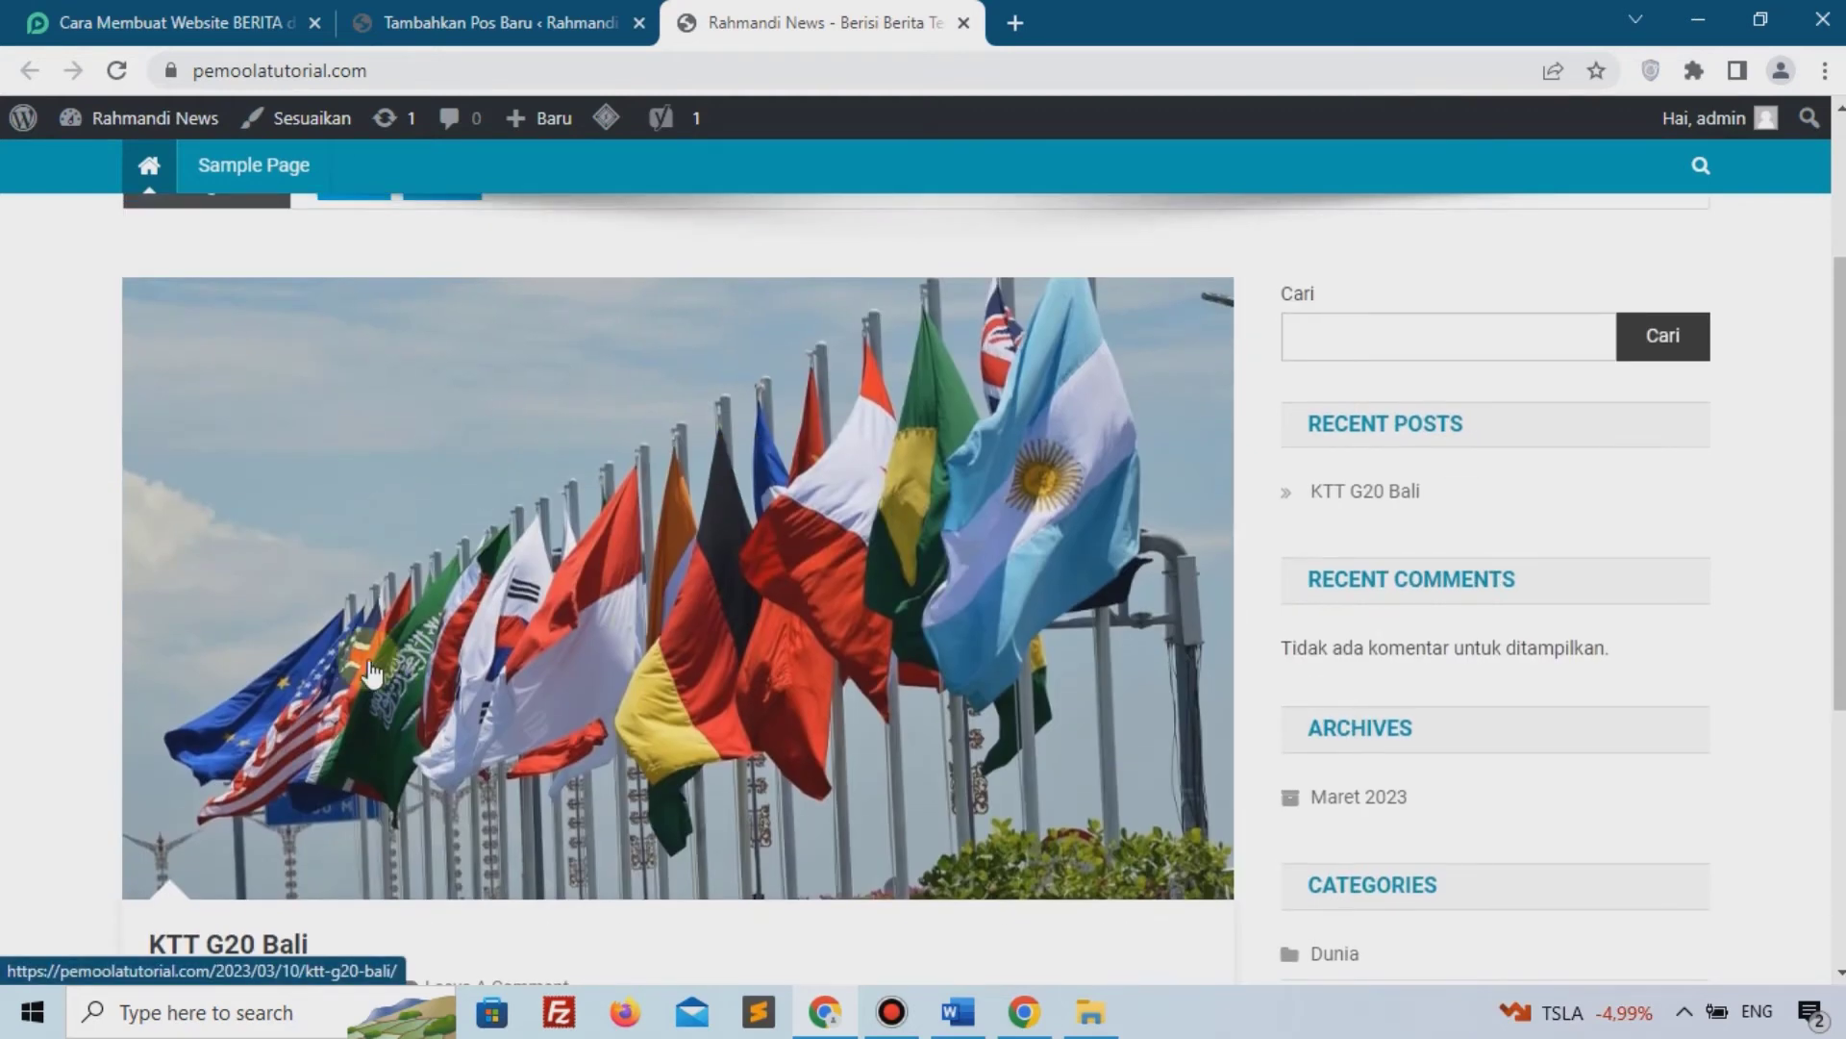
scroll(600, 629, down, 4)
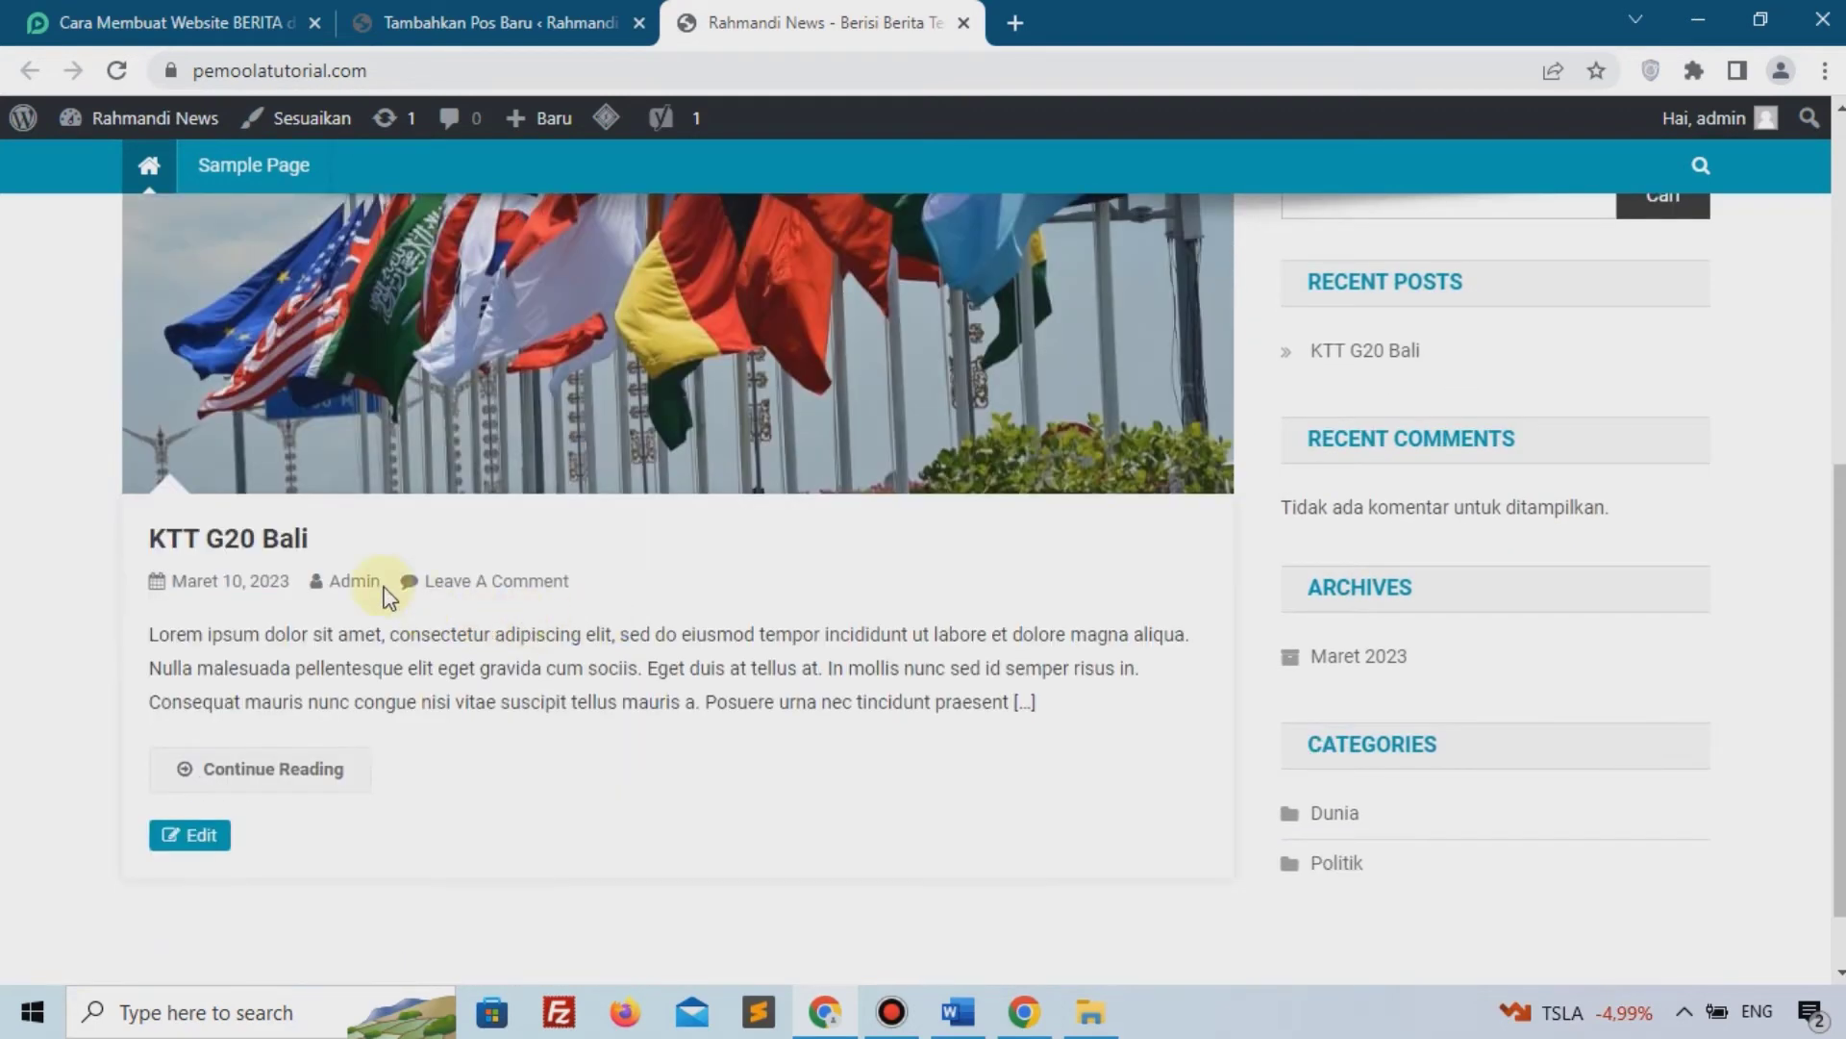
click(481, 21)
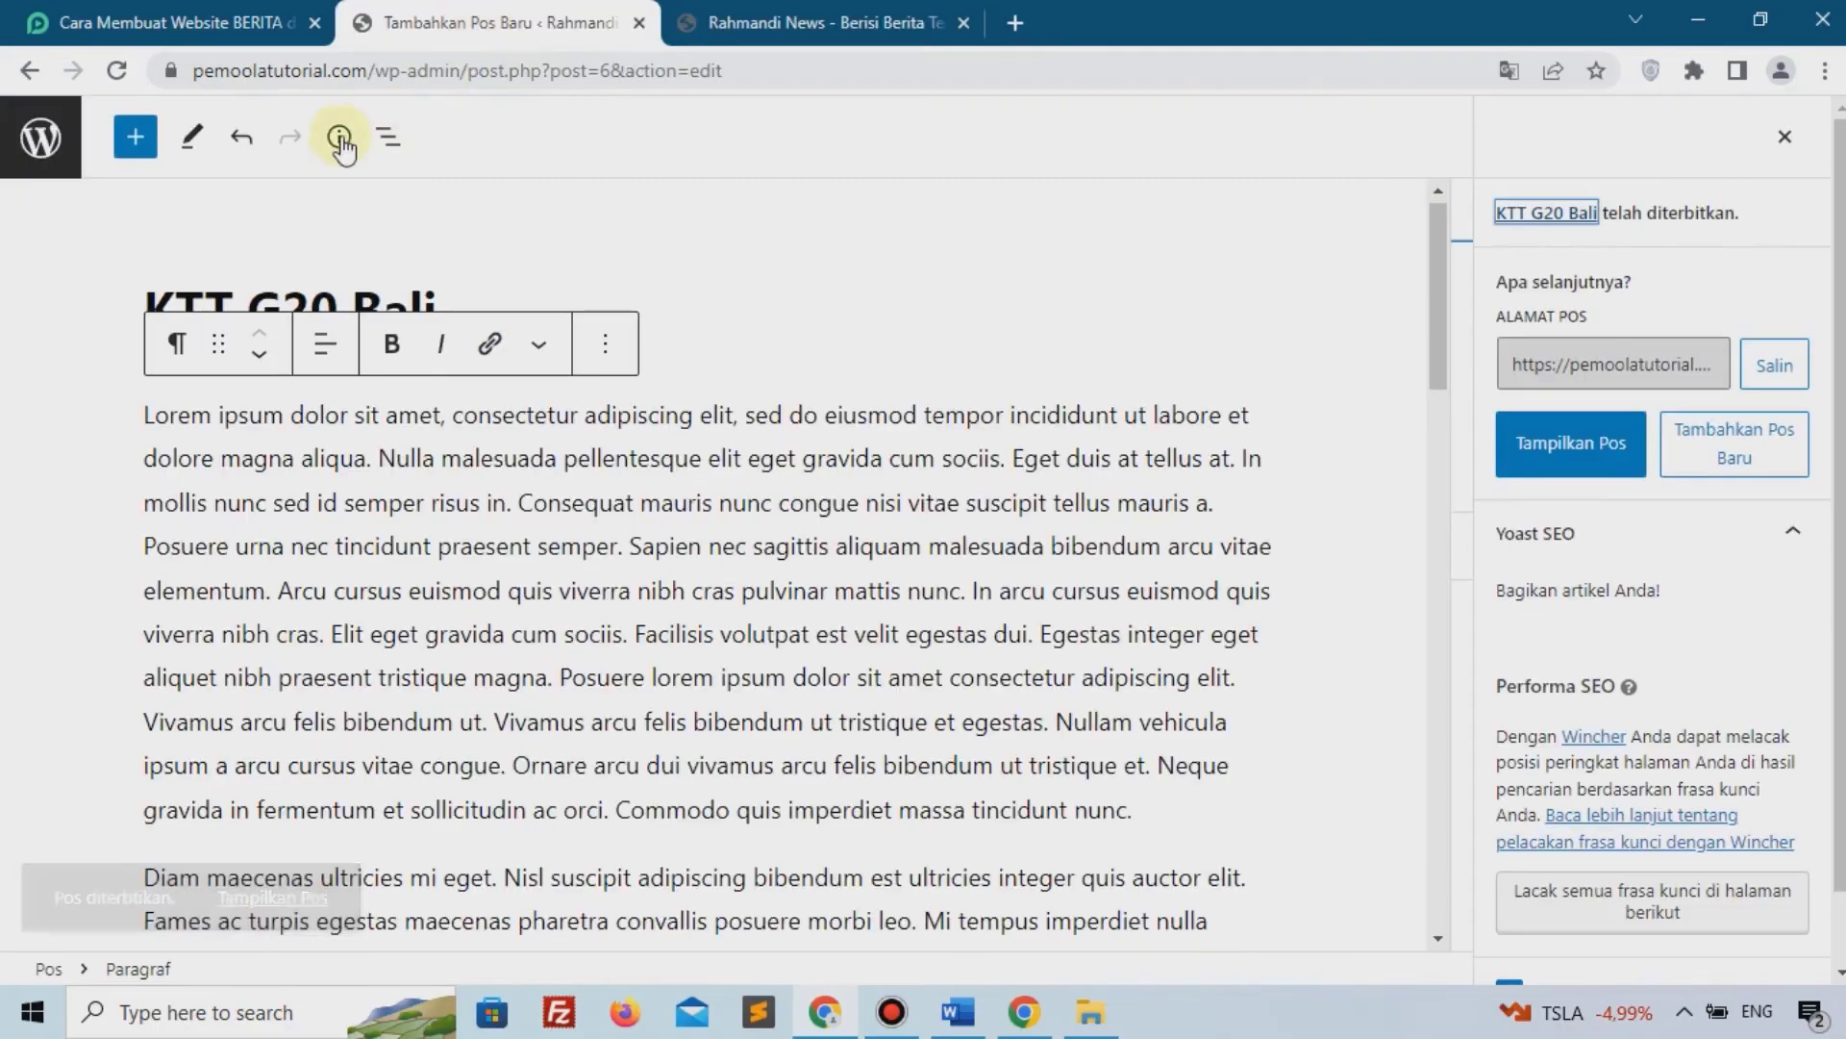
click(73, 148)
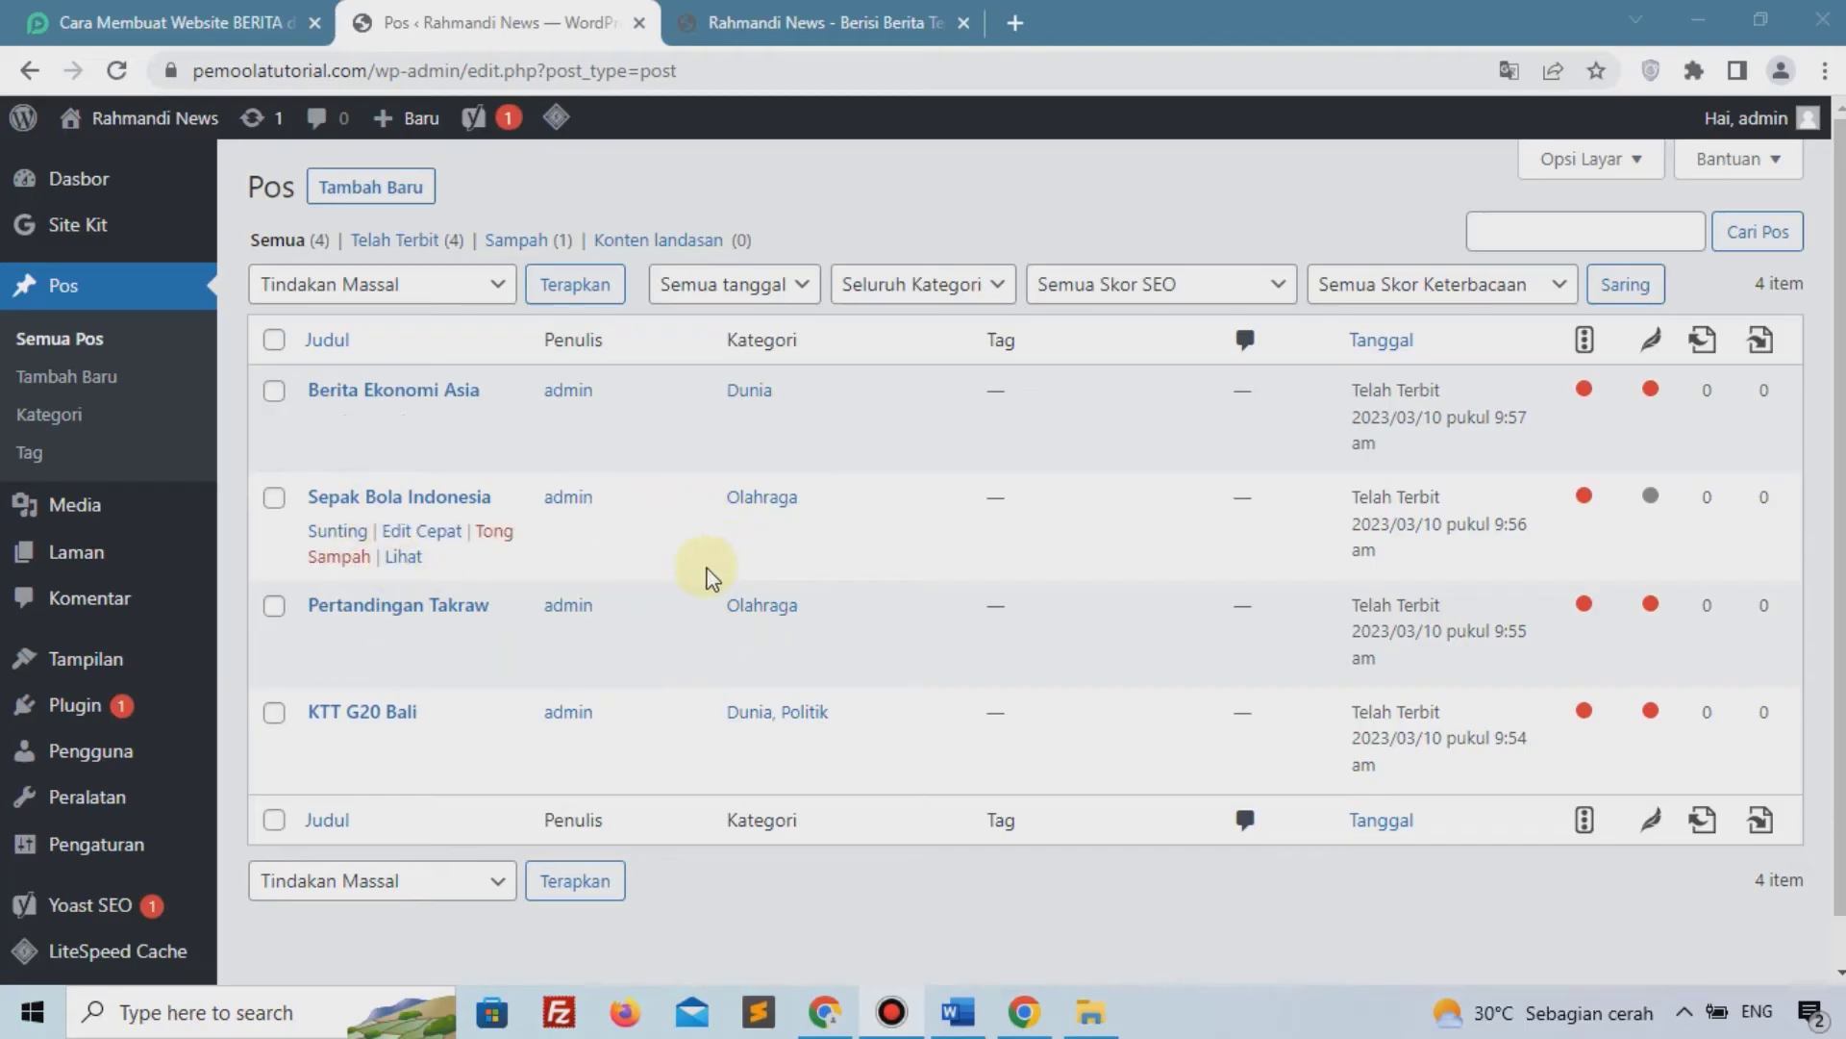
Reload the site homepage and look through the published posts and the sidebar lists
click(721, 25)
scroll(209, 411, up, 6)
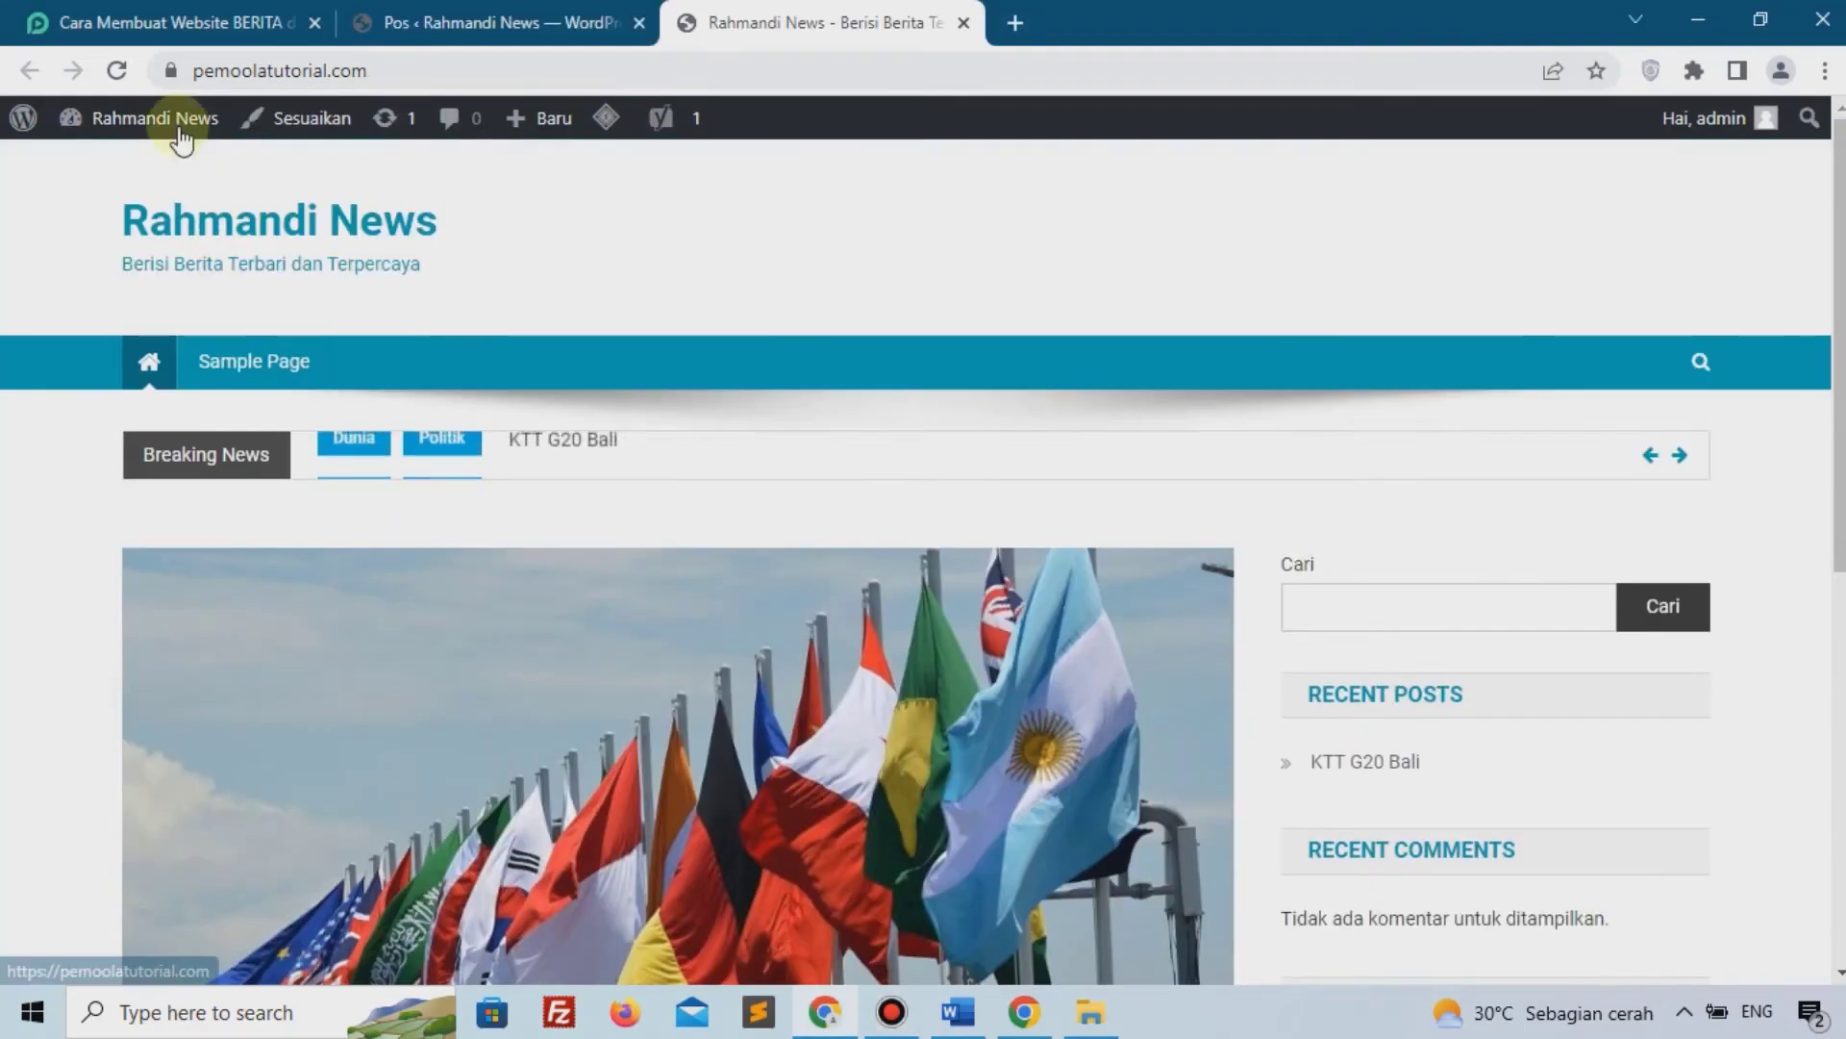
click(117, 83)
scroll(297, 535, down, 6)
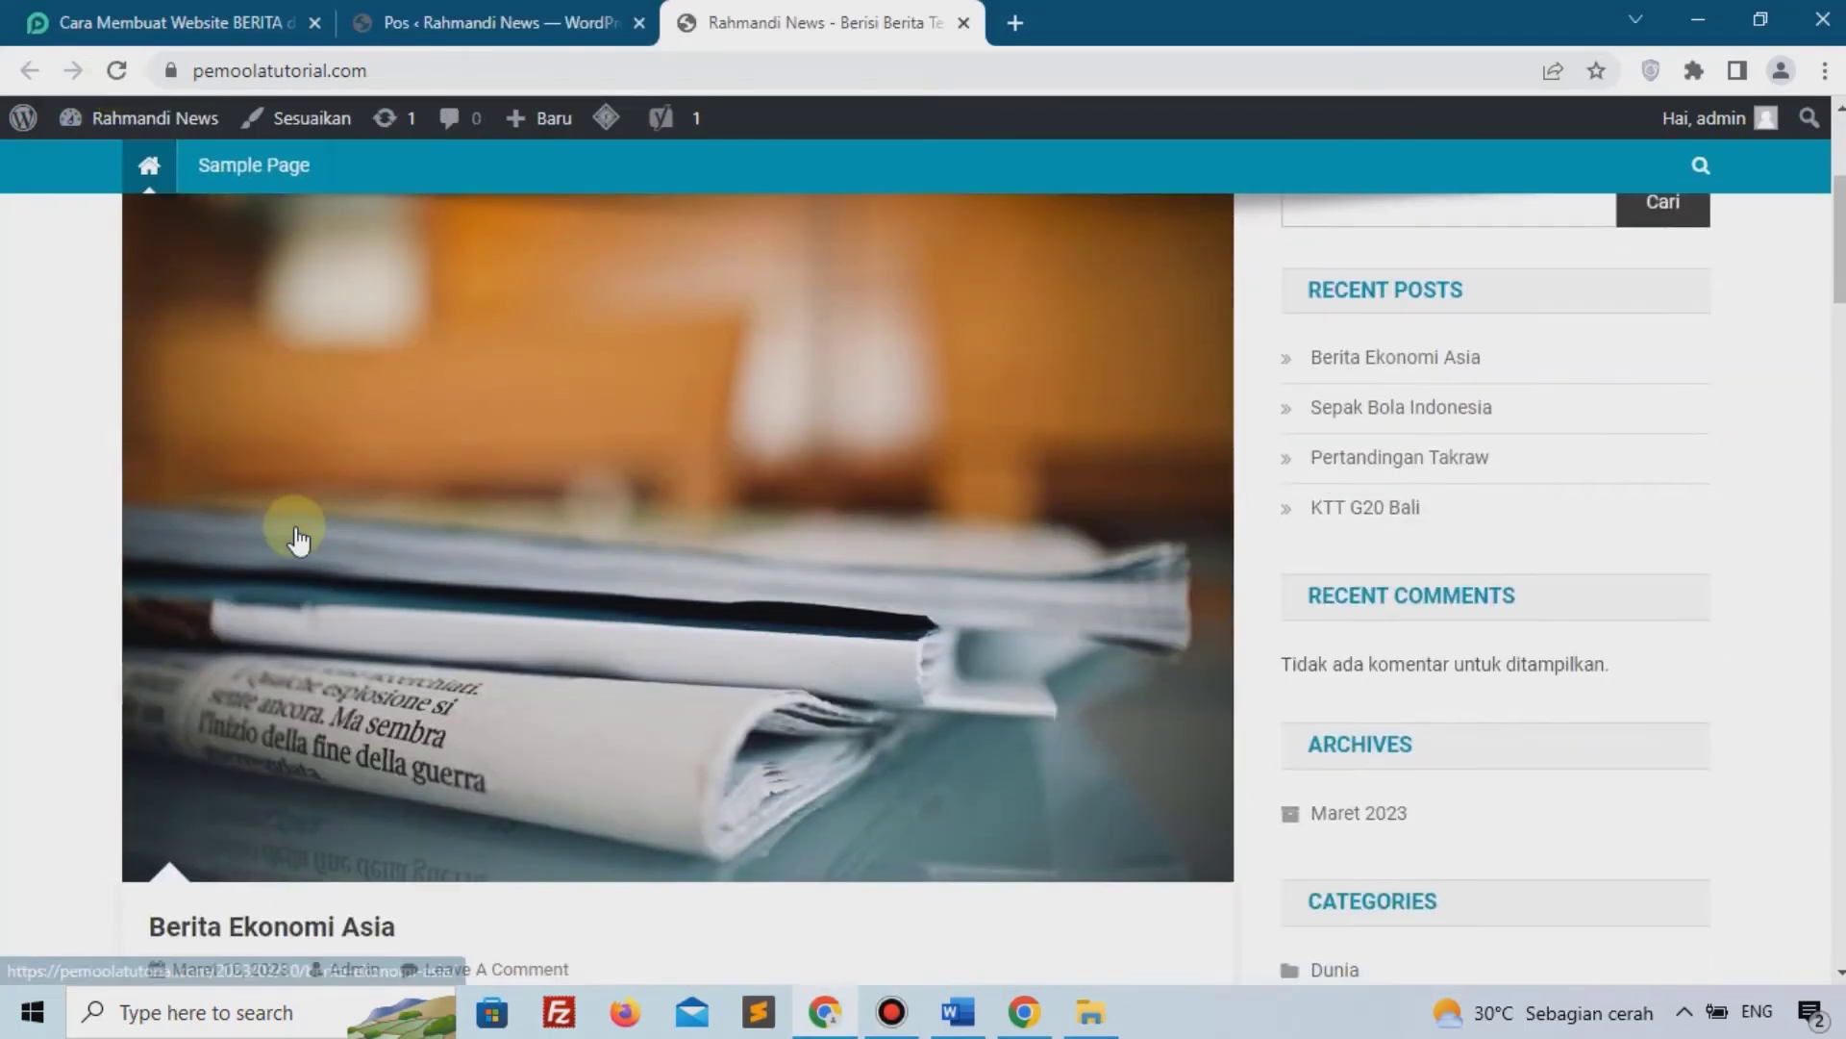
scroll(297, 528, down, 15)
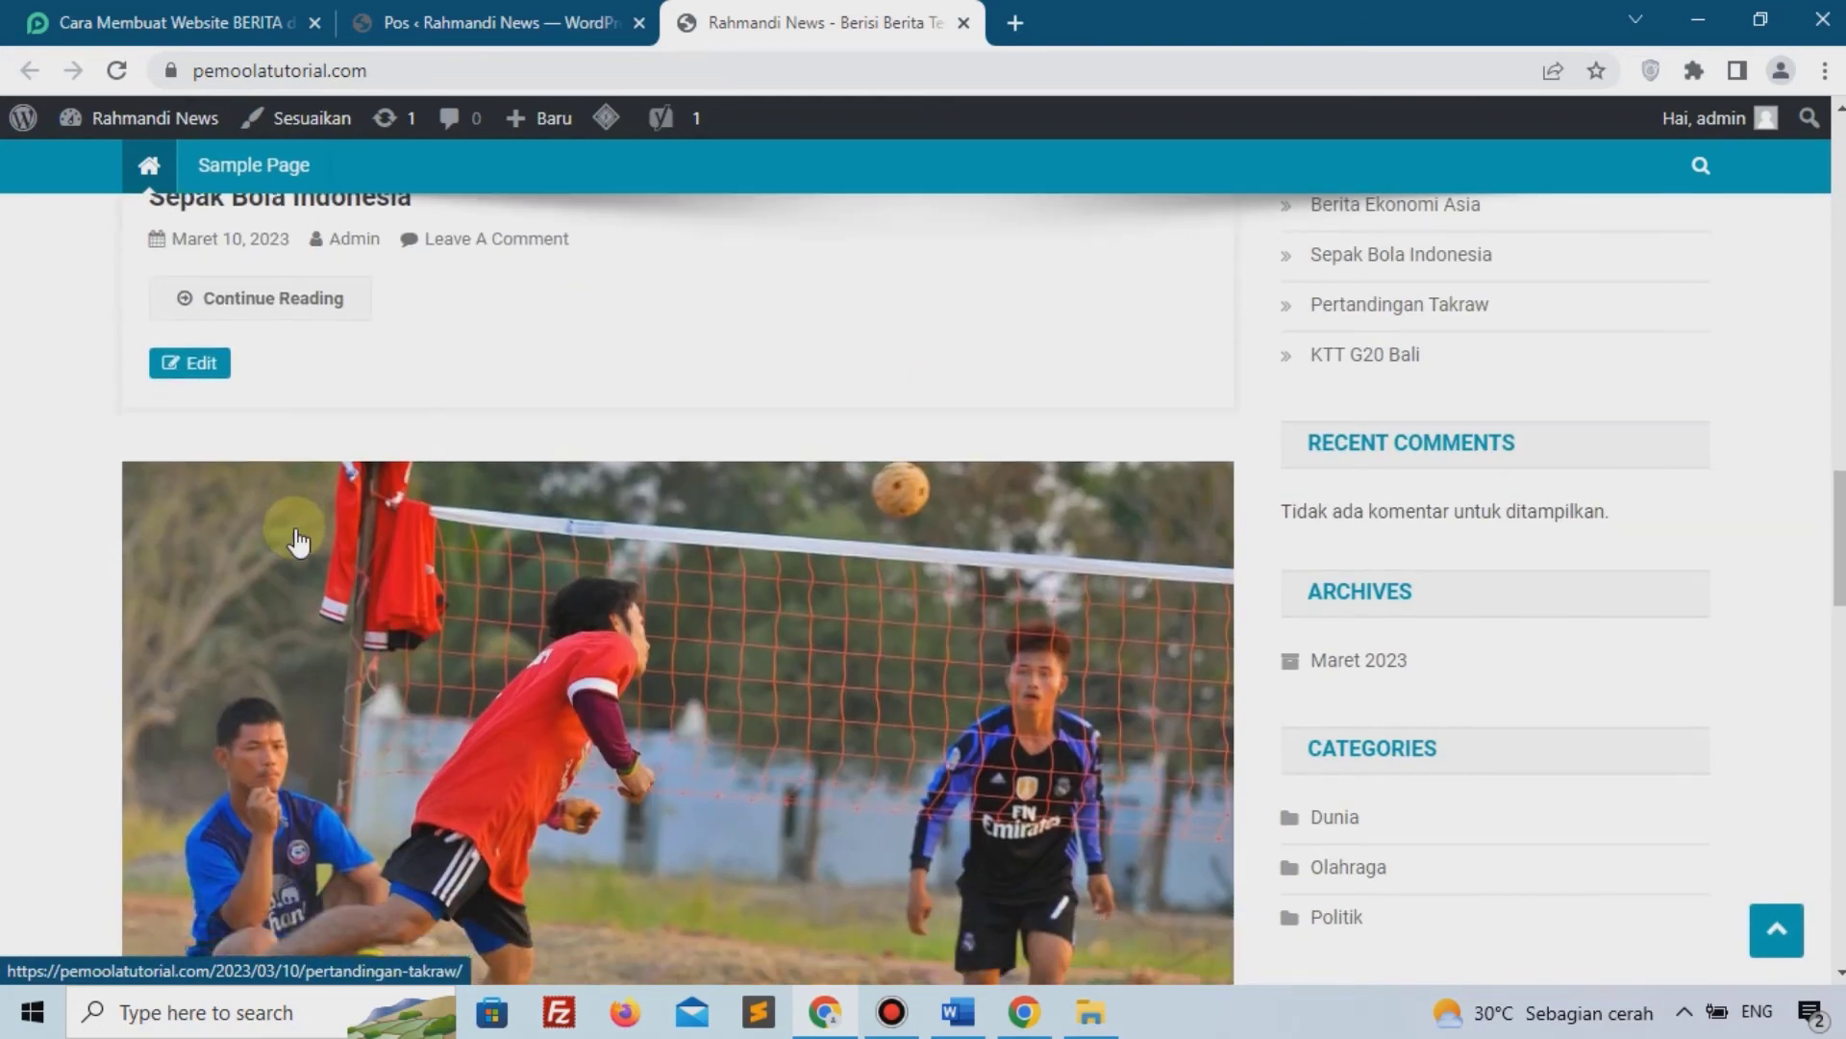
scroll(296, 534, down, 4)
Open the Pertandingan Takraw post, look through its page, and go back to the site homepage
click(413, 347)
scroll(908, 436, down, 9)
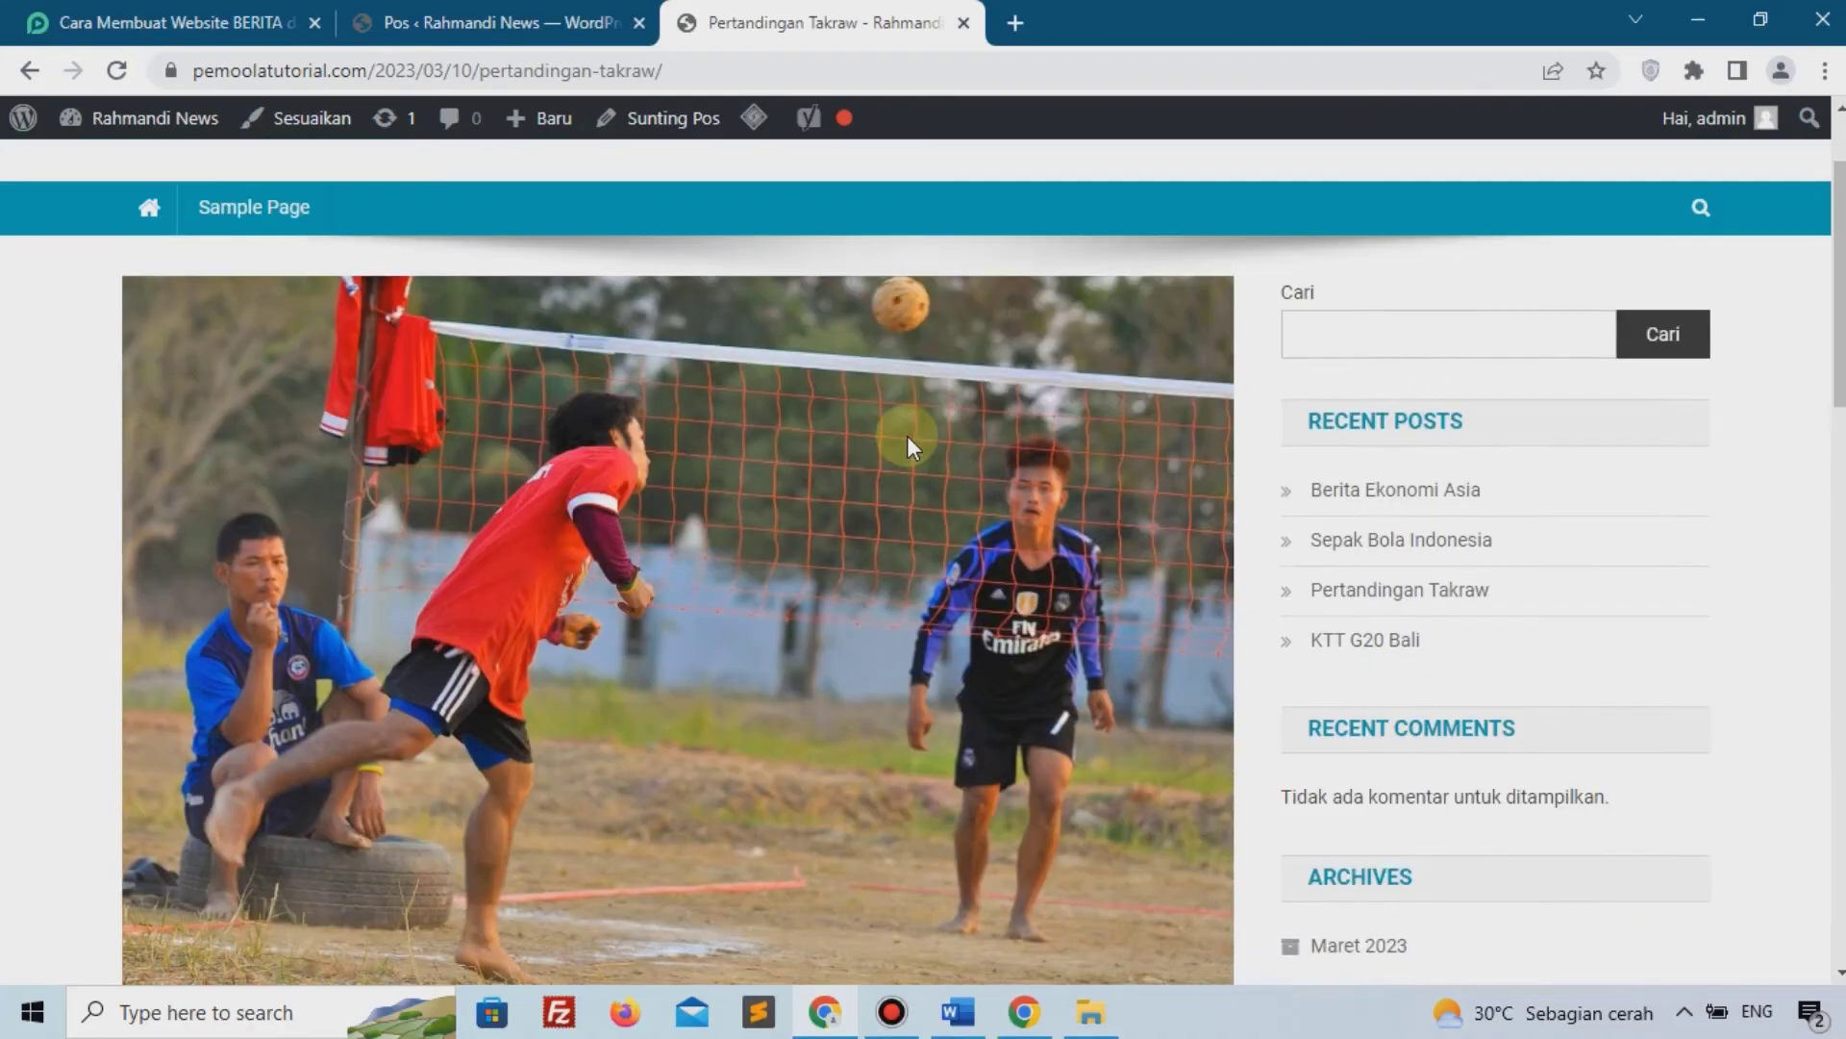
scroll(908, 436, down, 6)
scroll(908, 436, up, 15)
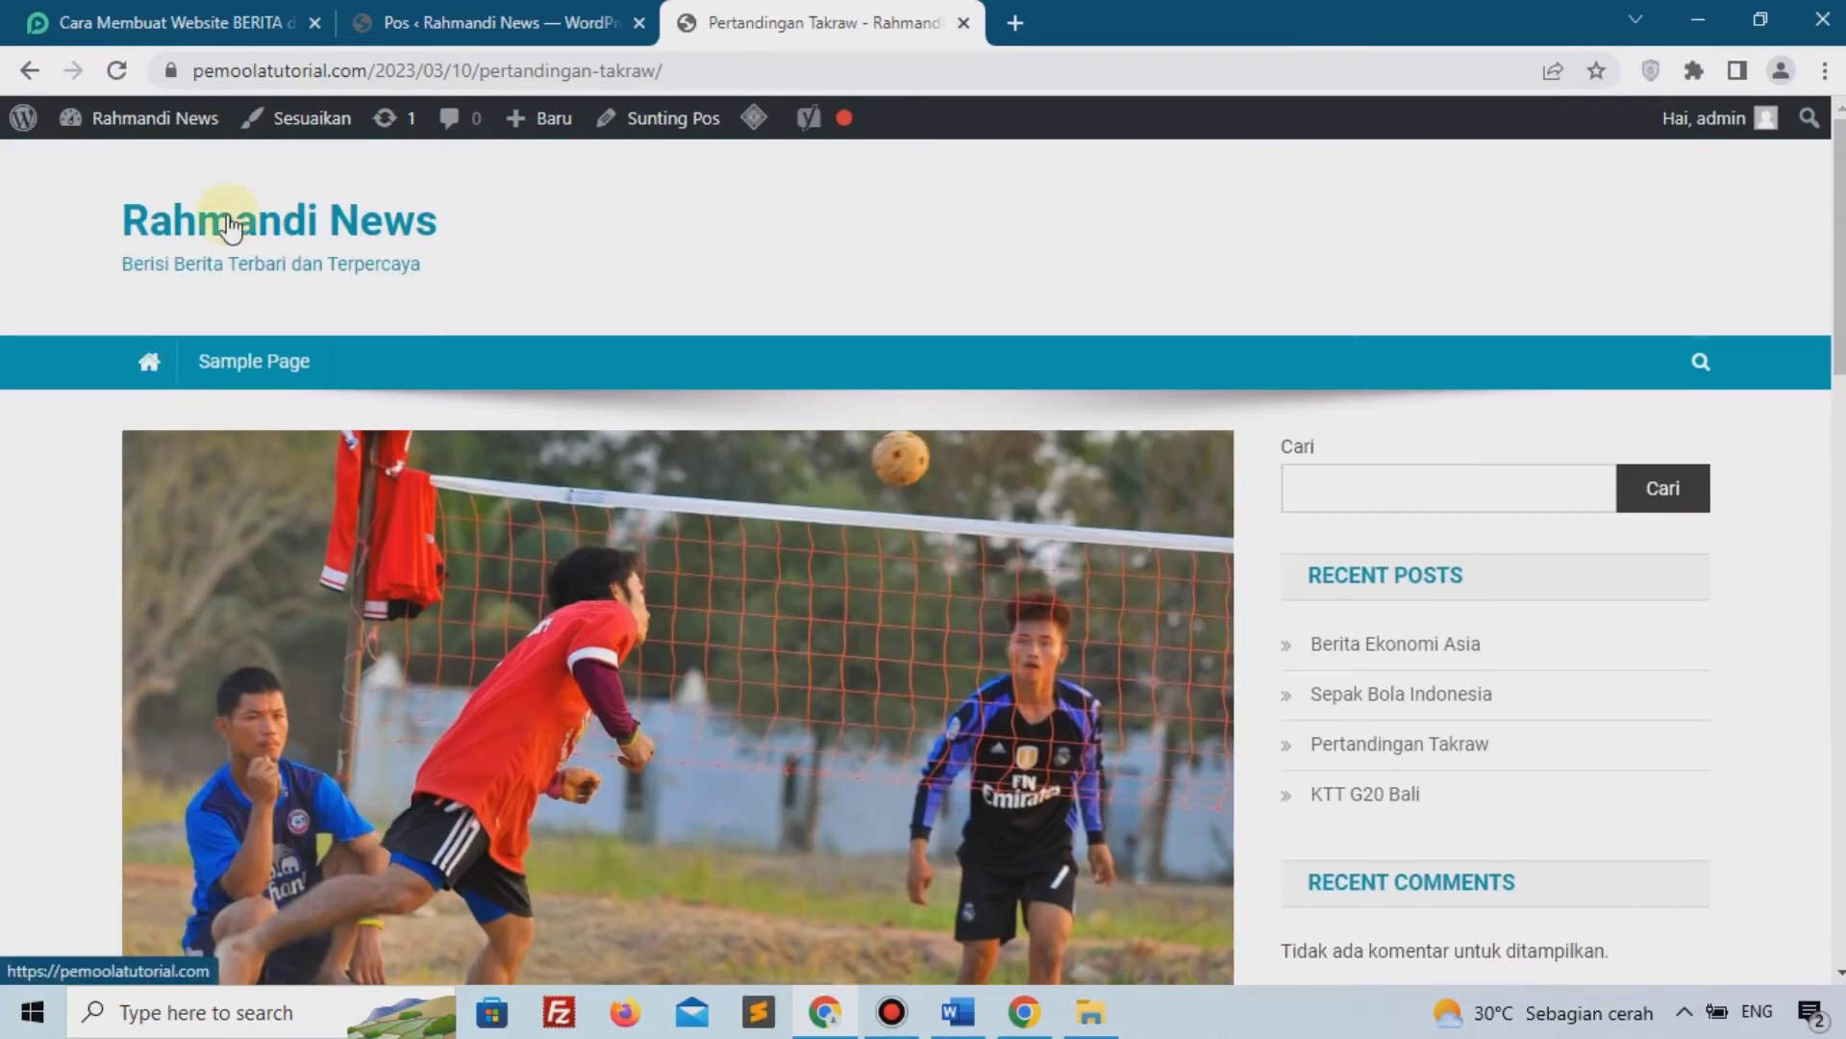
click(318, 230)
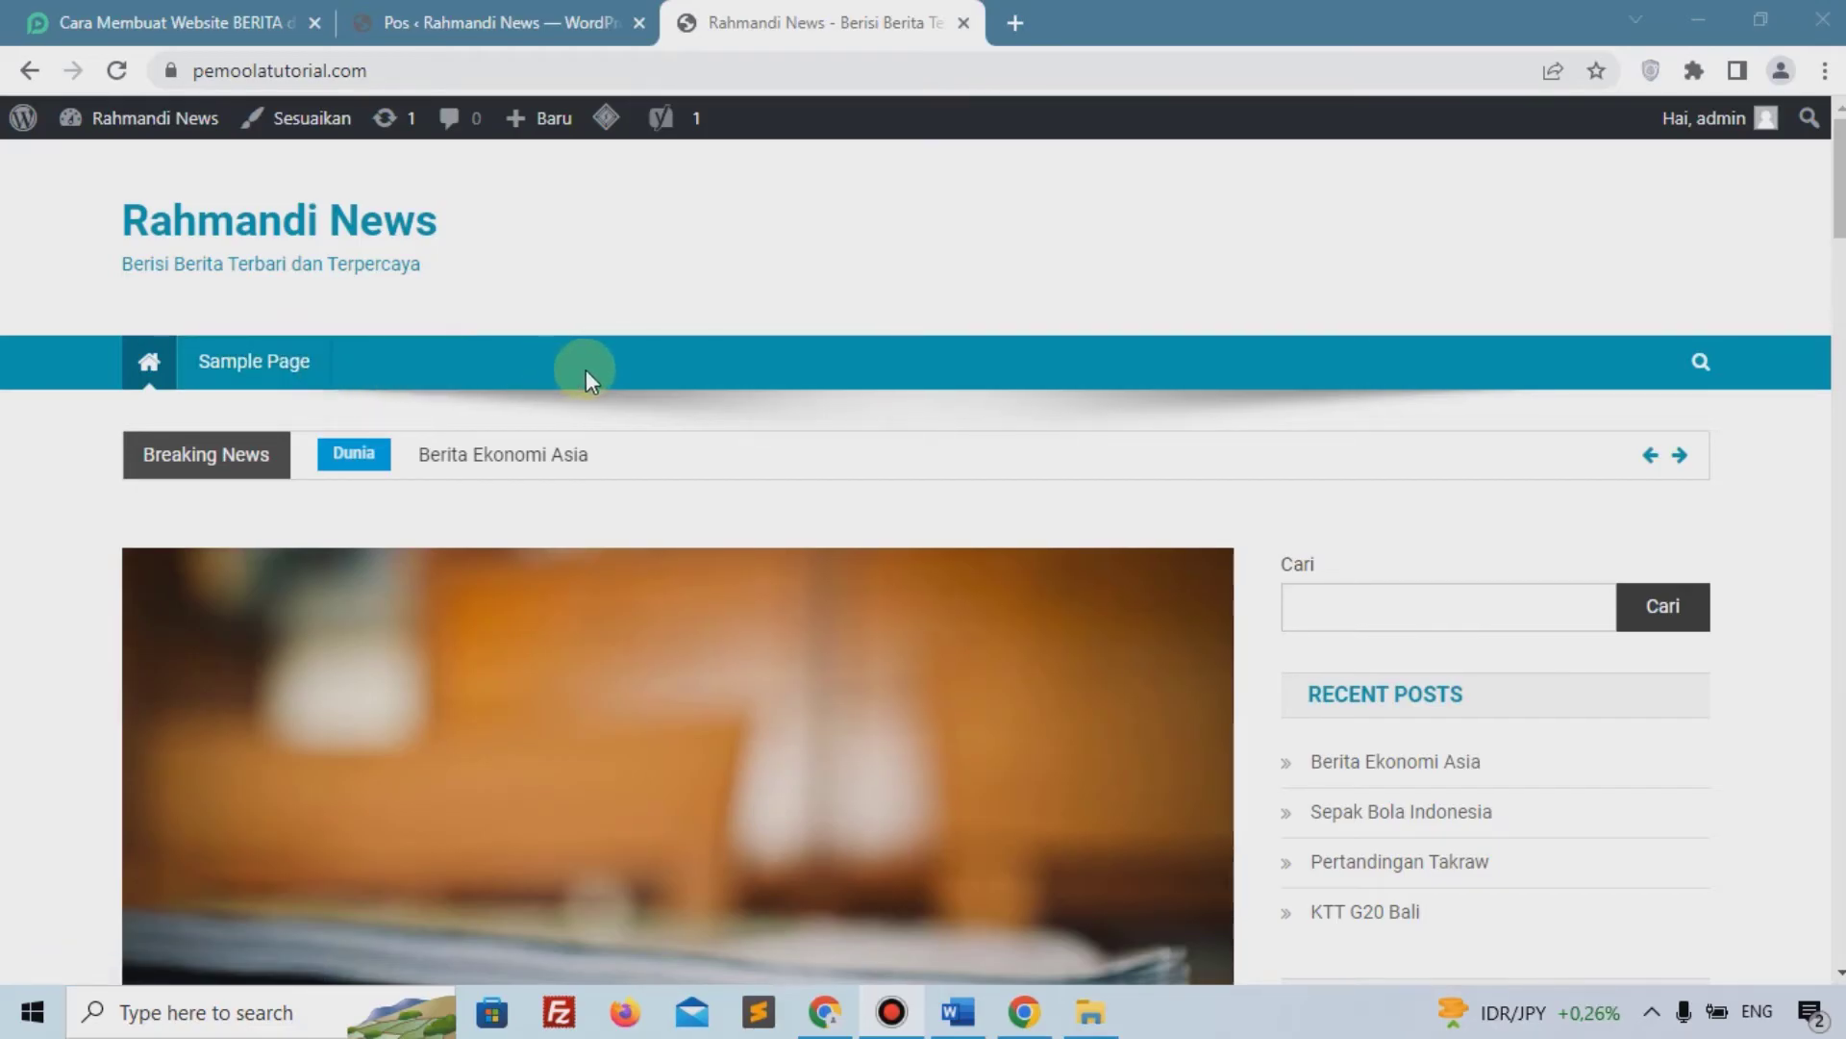
Return to the WordPress dashboard, start a new page and title it Home
click(517, 25)
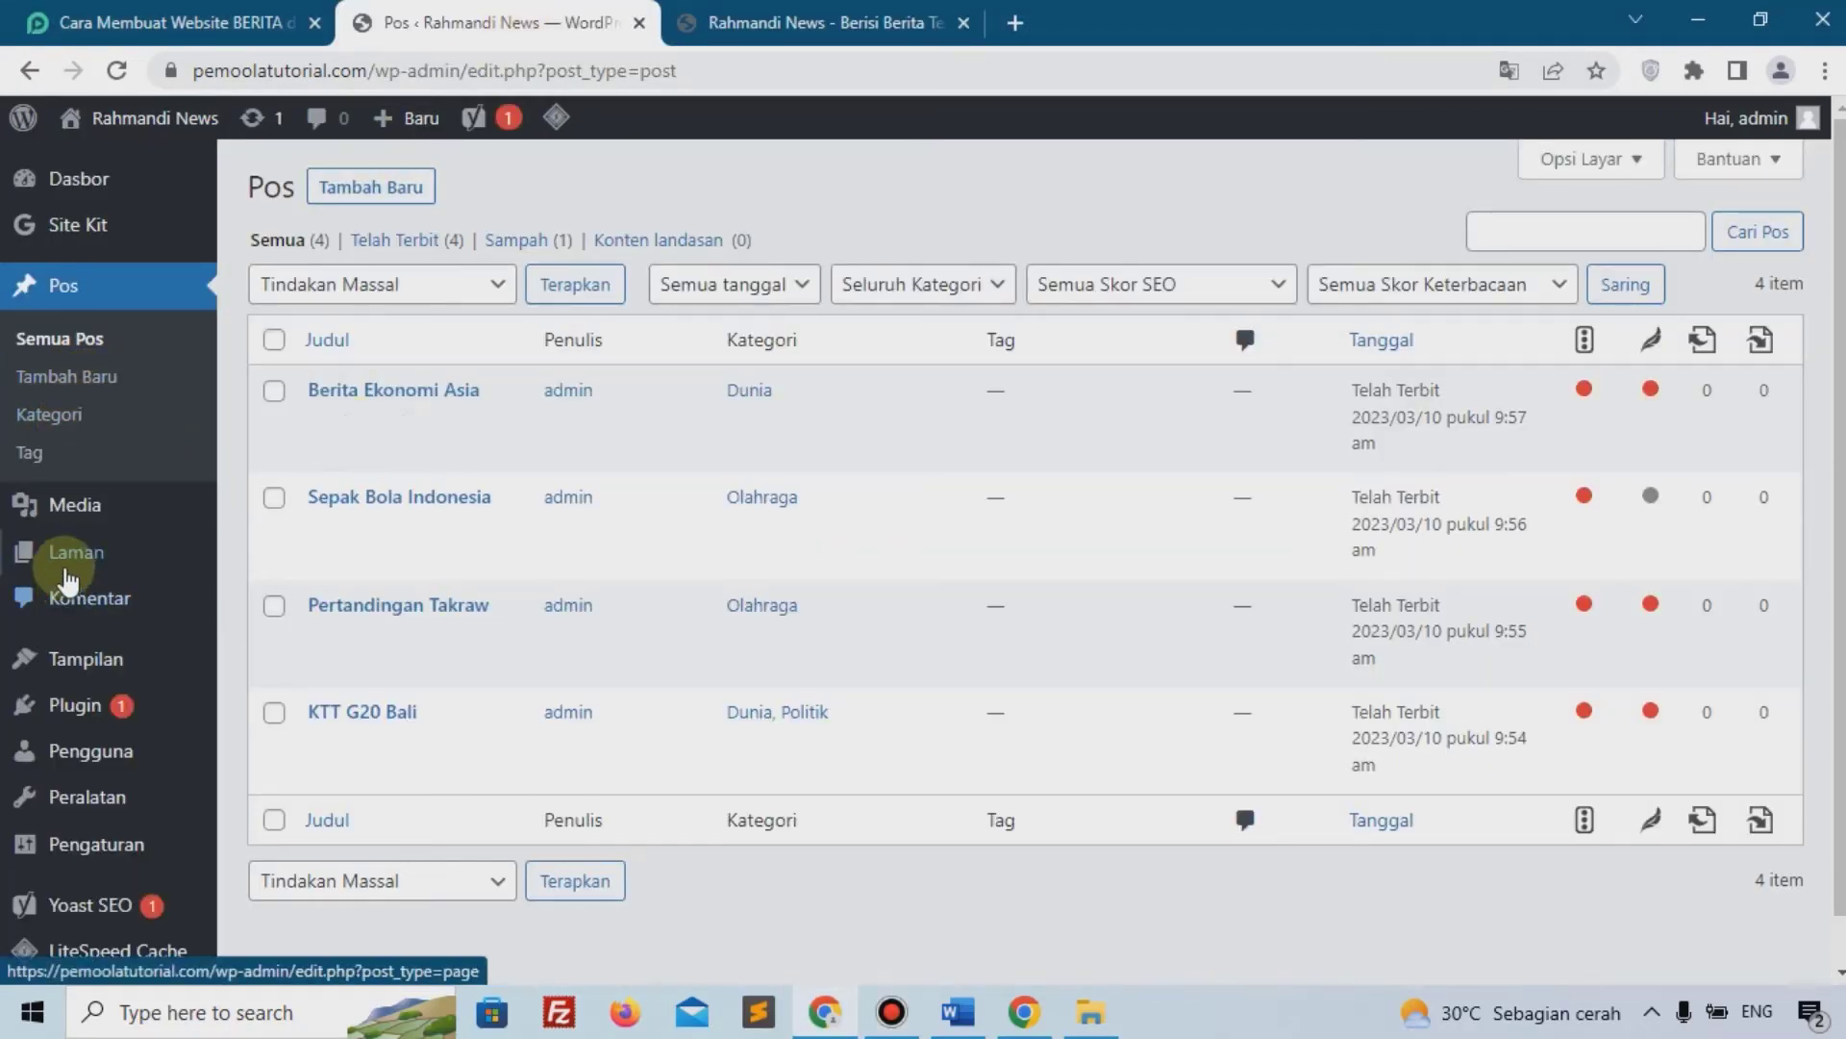
mouse_move(63, 553)
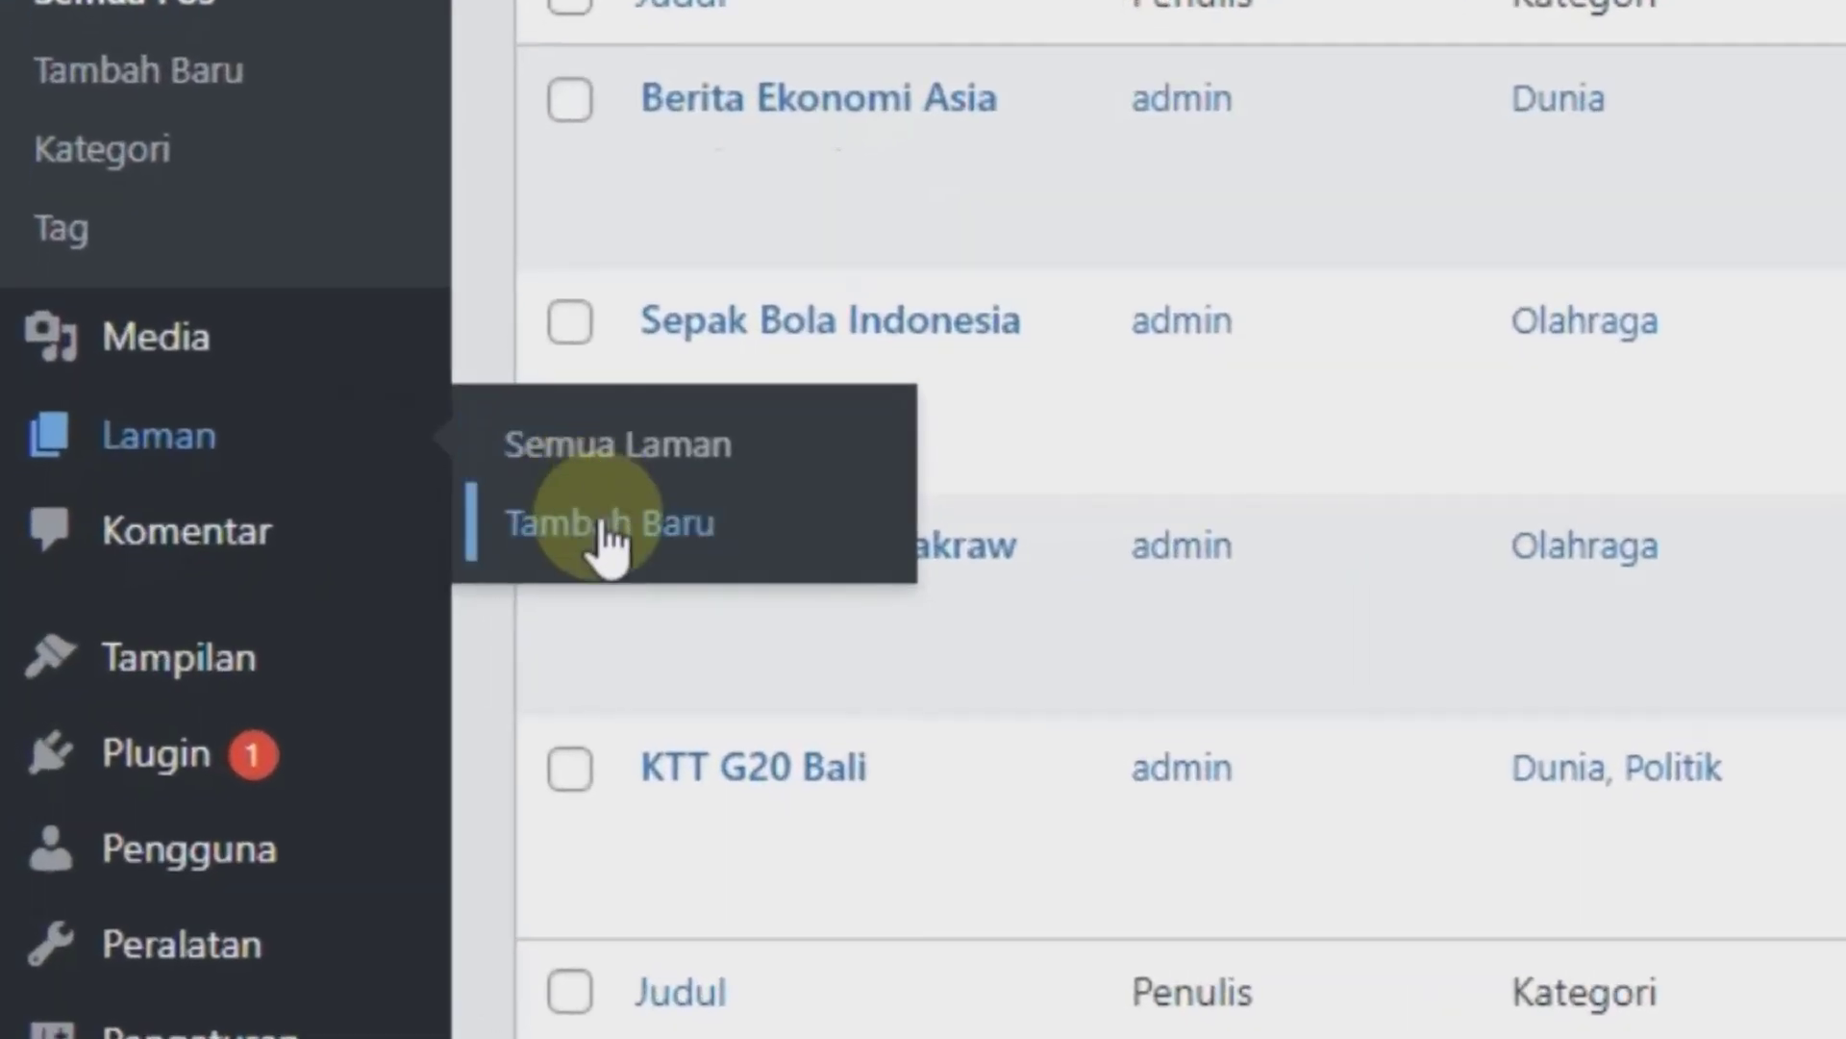
click(604, 527)
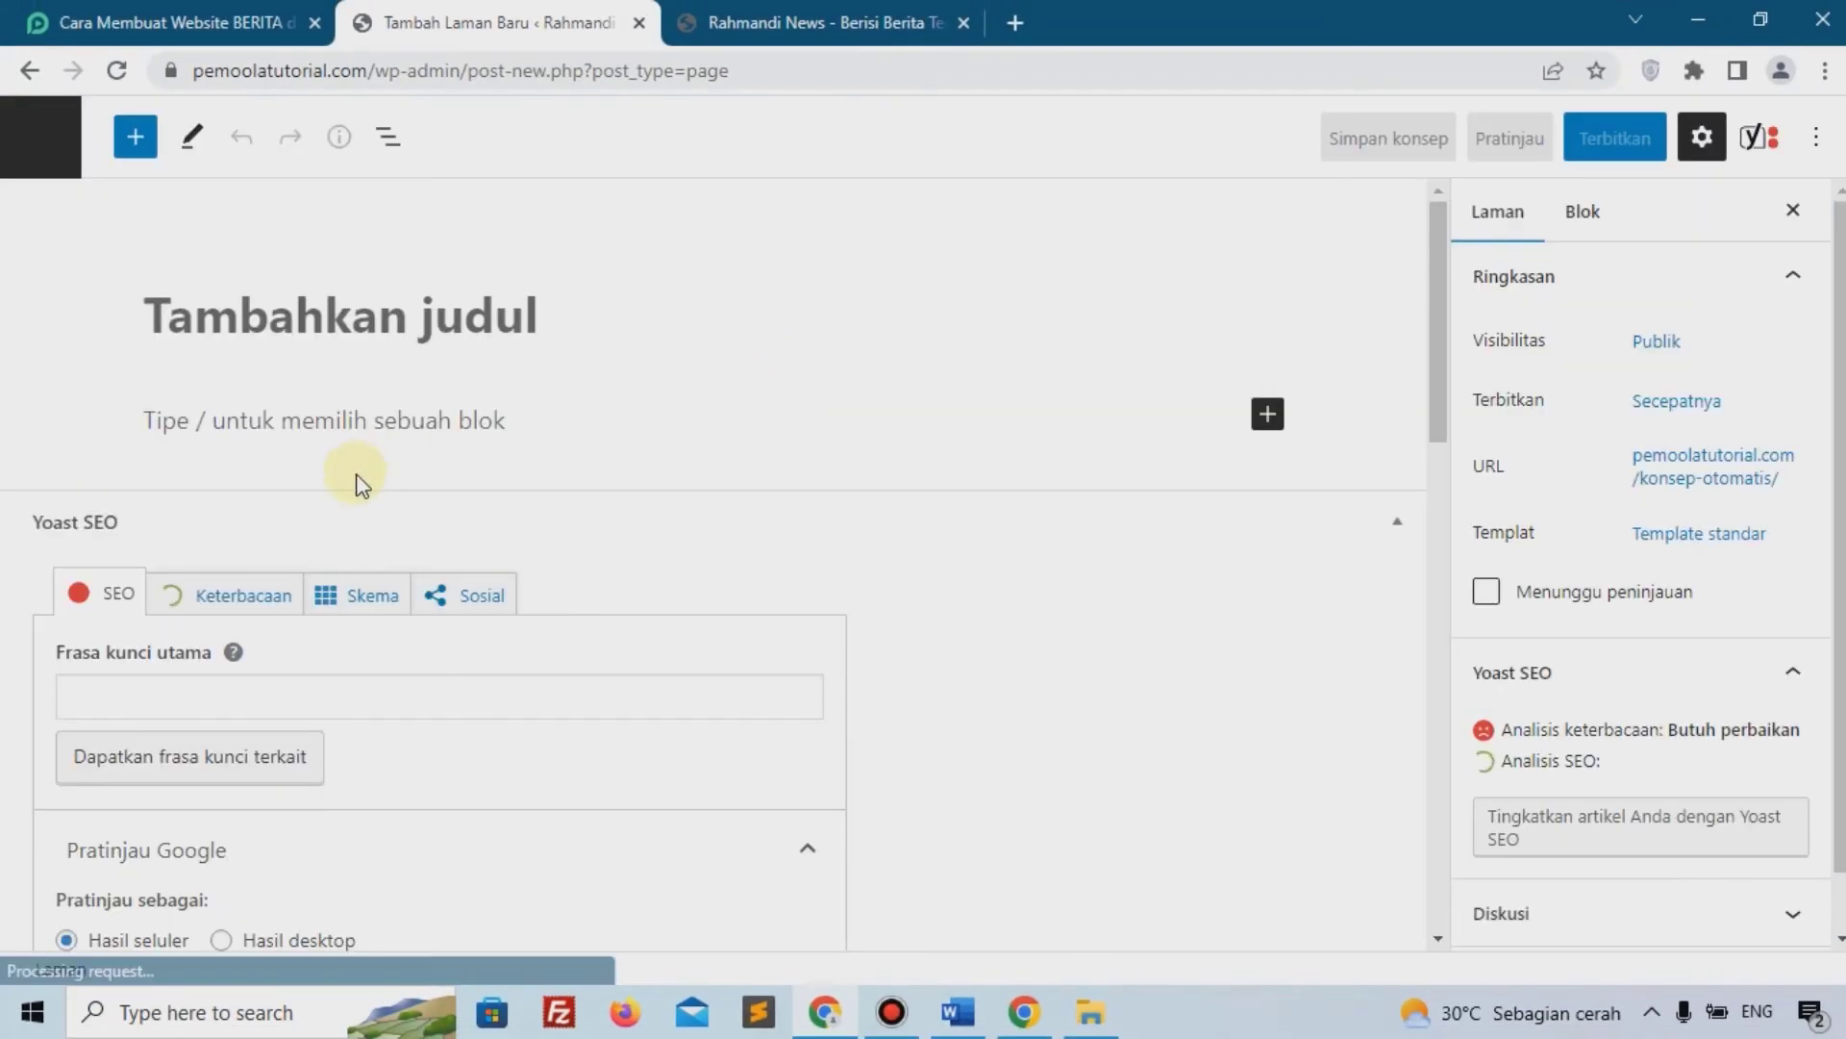
scroll(355, 484, down, 3)
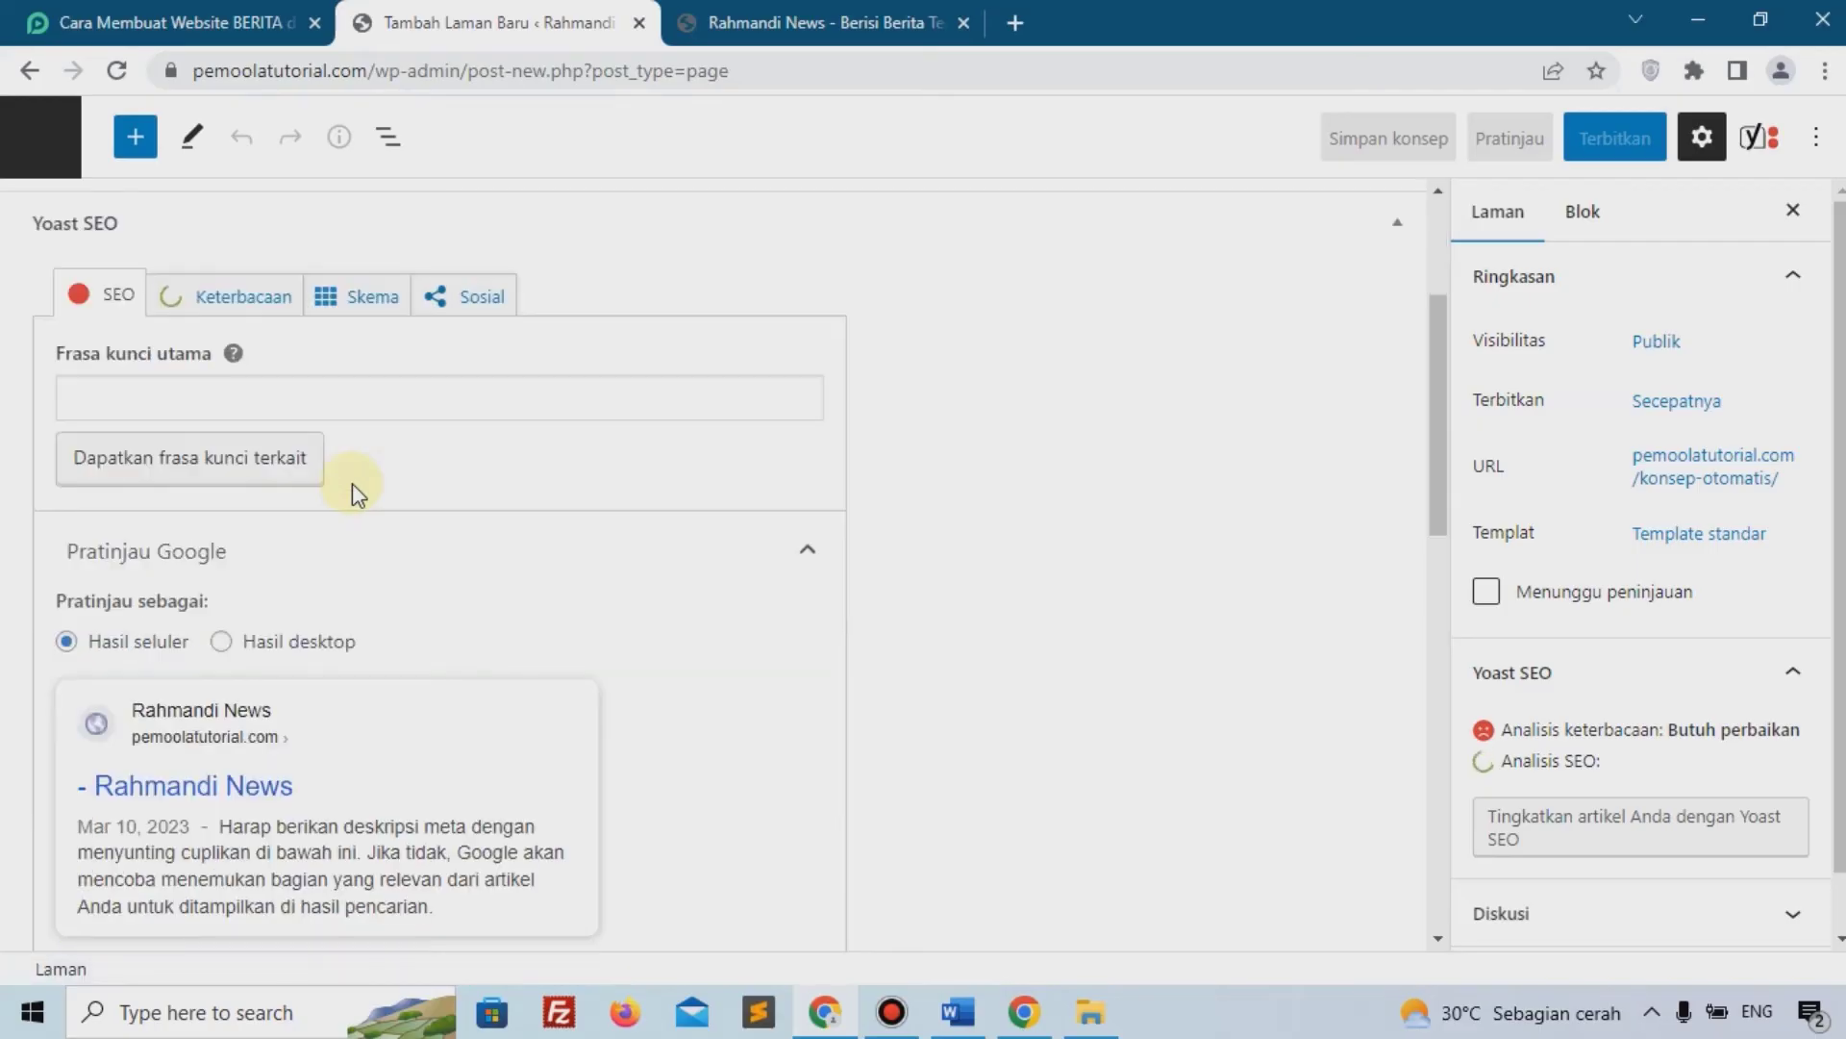
scroll(352, 483, down, 8)
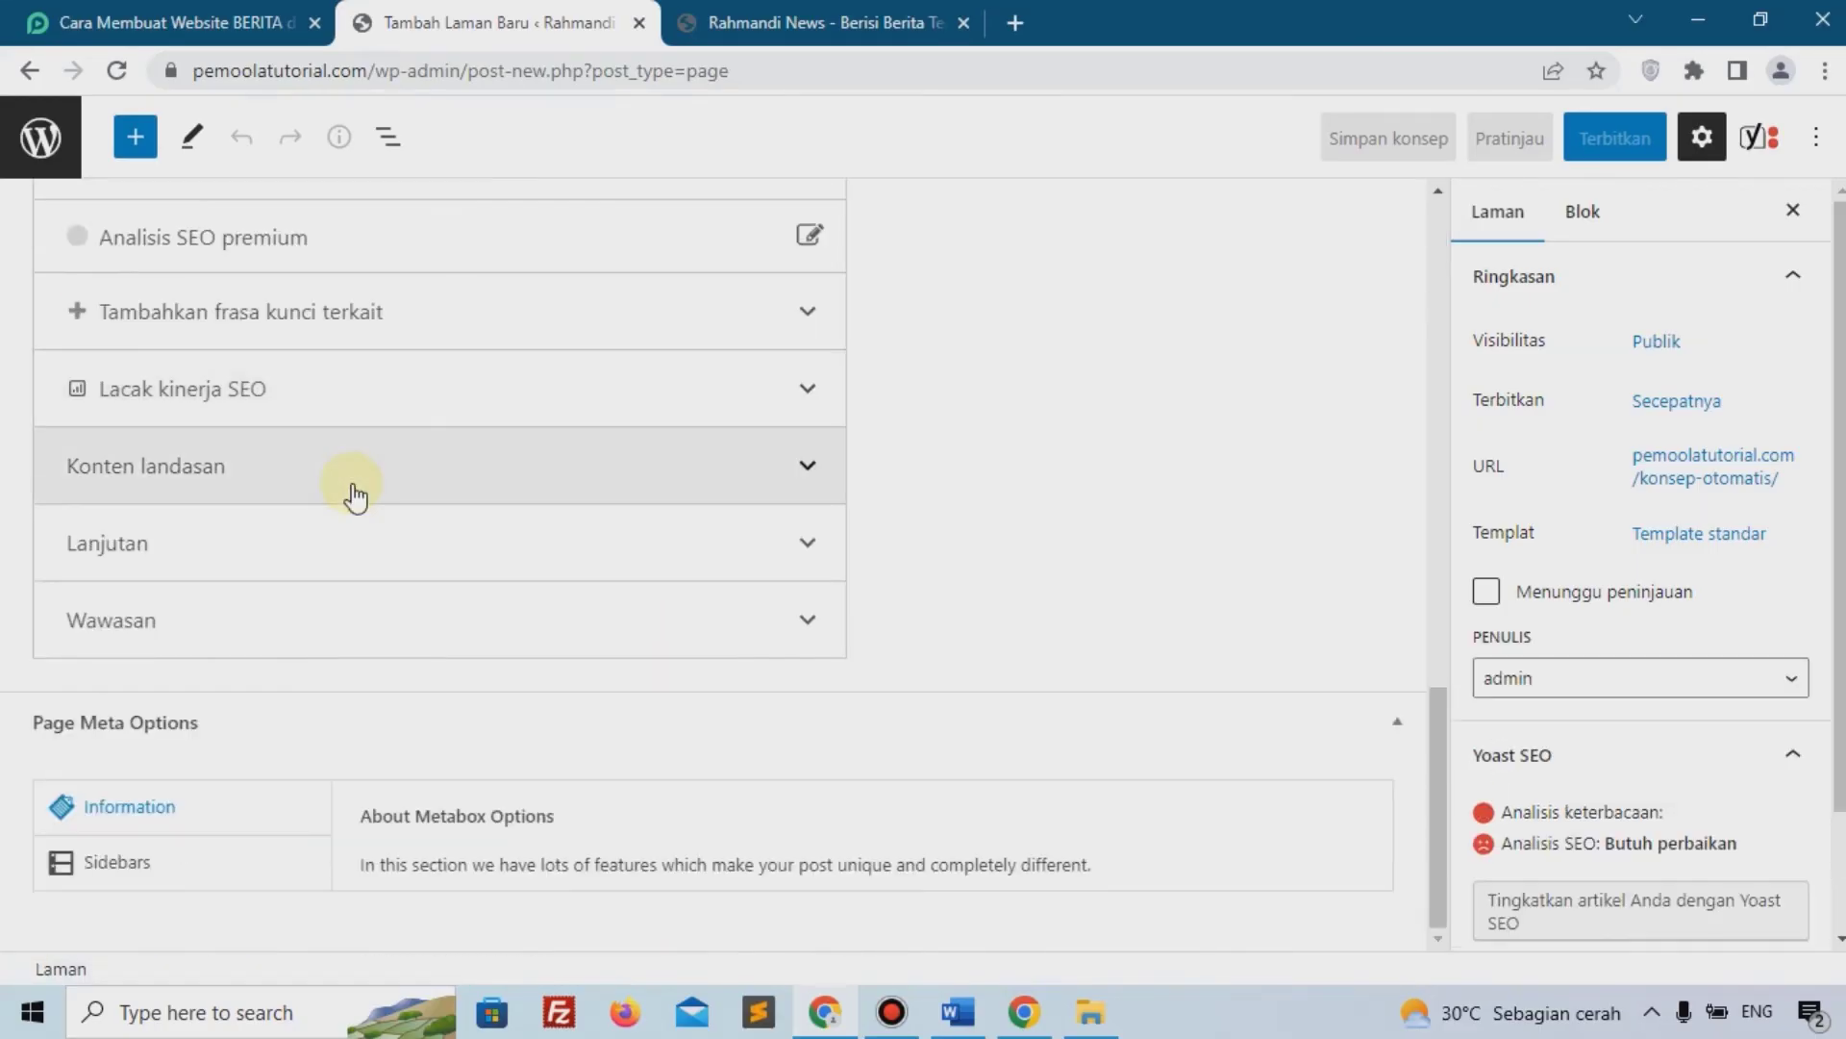
scroll(355, 363, up, 10)
scroll(356, 363, up, 3)
click(352, 312)
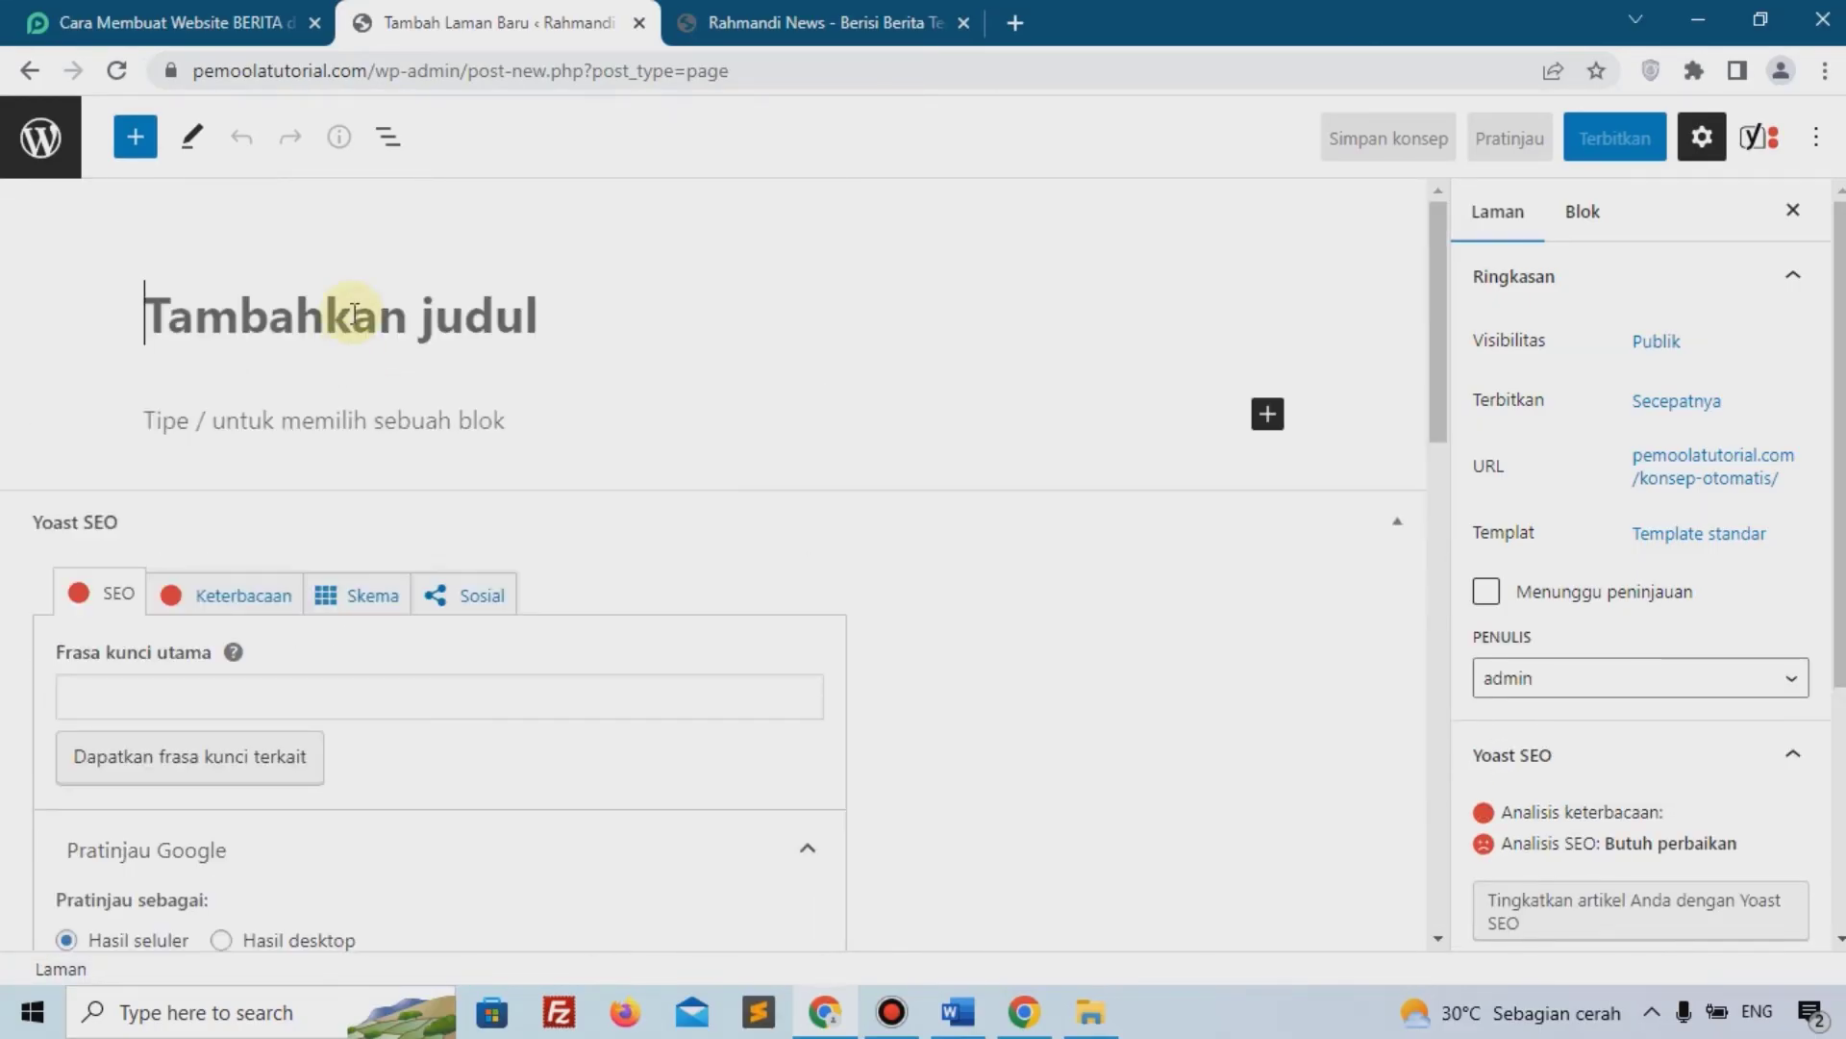
text(Ho)
text(me)
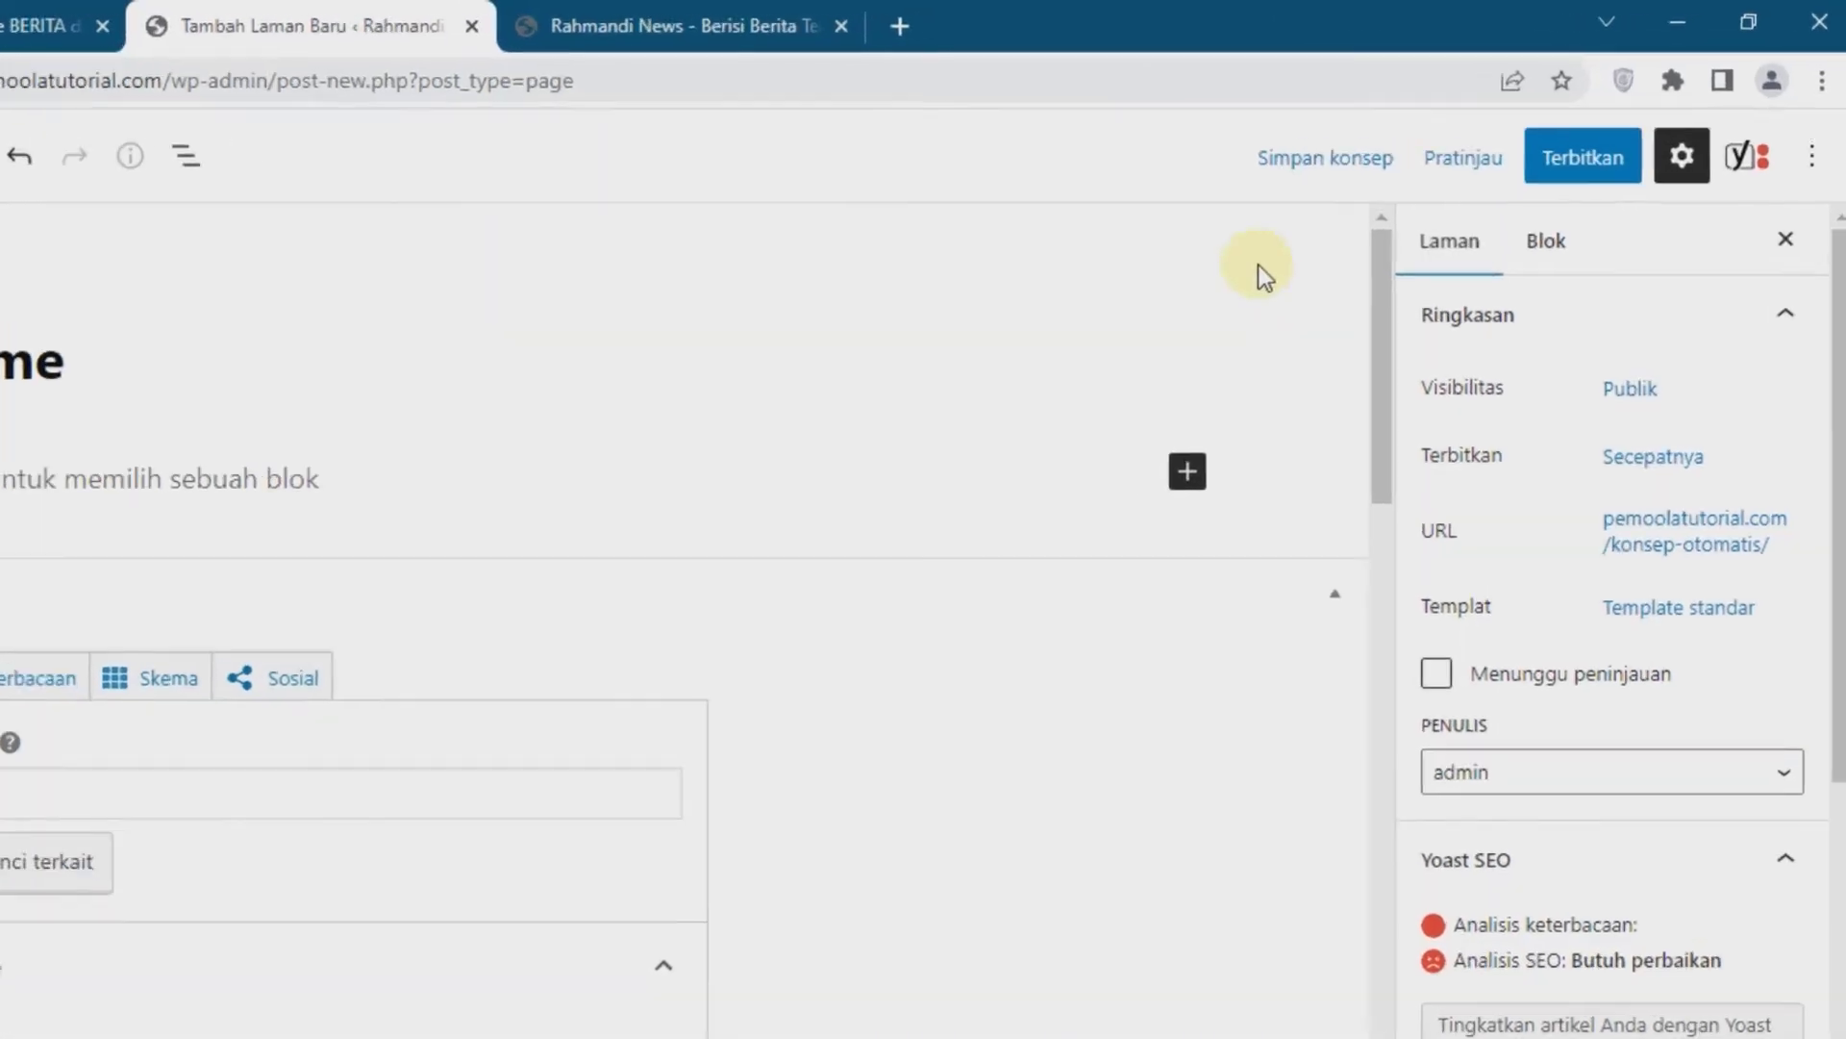
Publish the Home page, confirm the publication and return to the list of all pages
click(1577, 144)
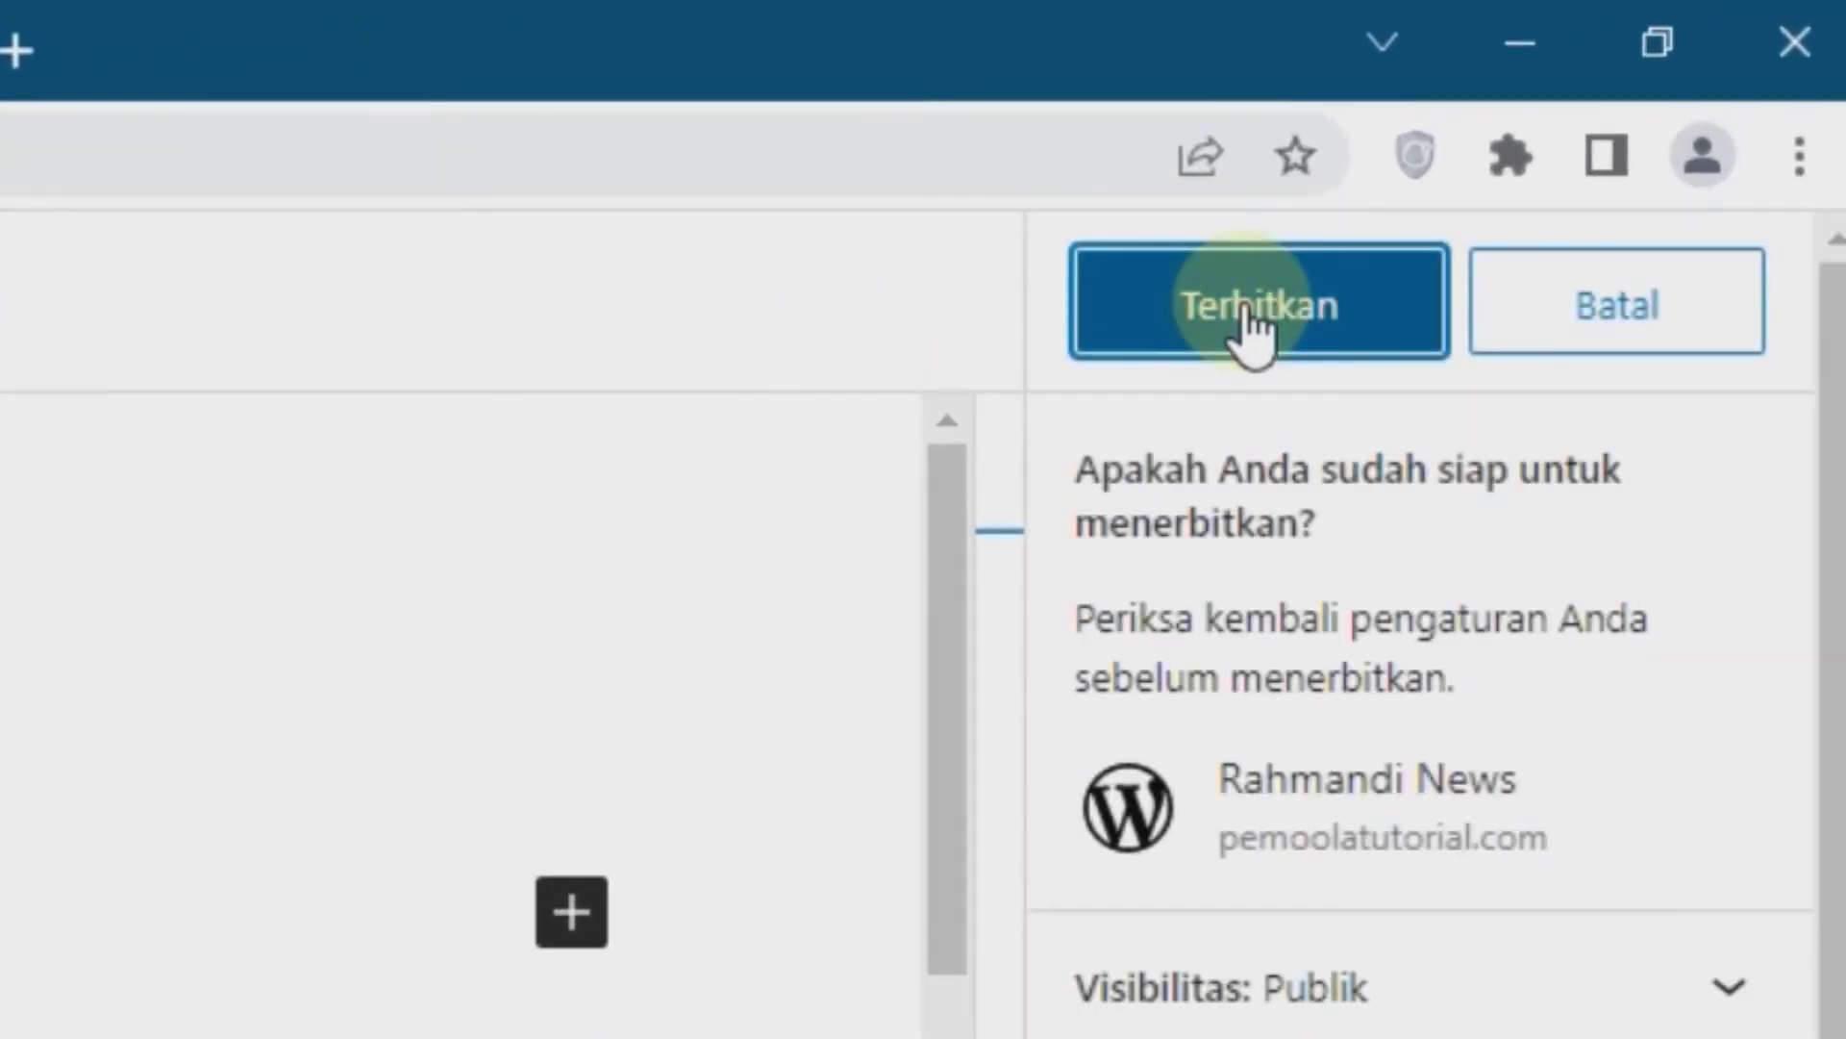
click(1250, 308)
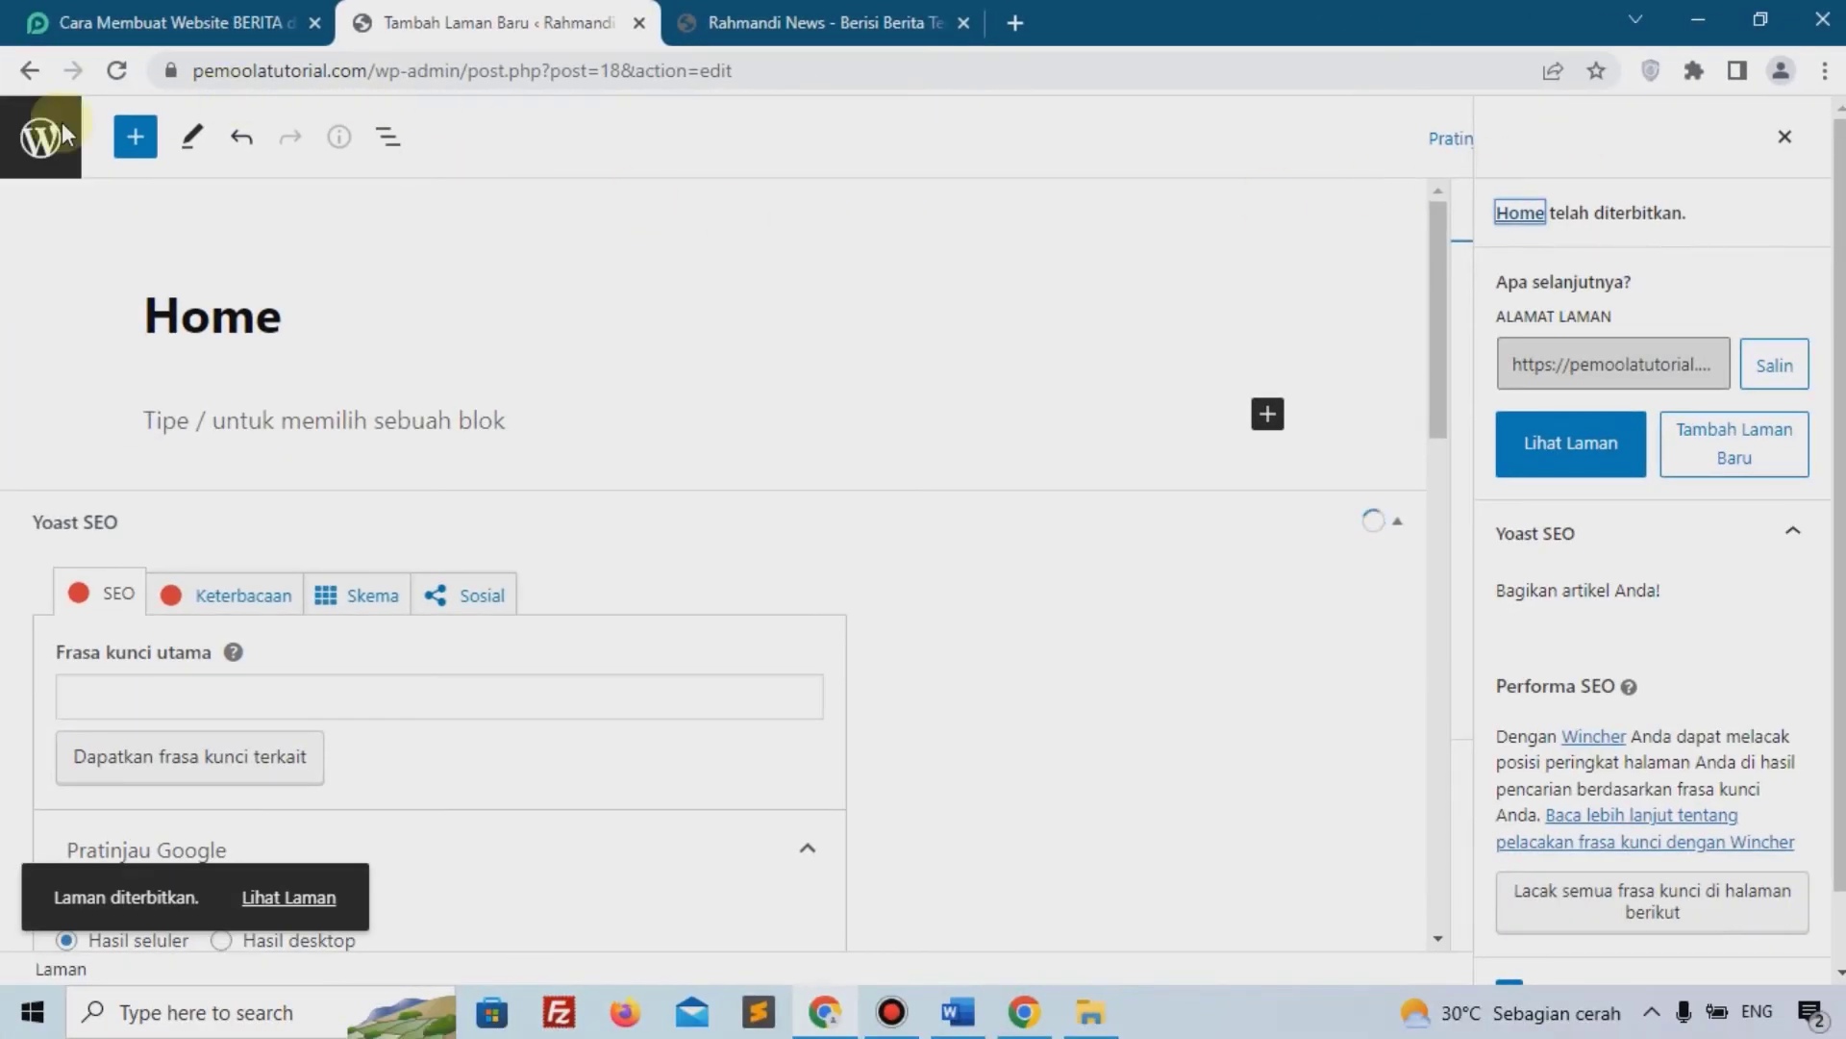
click(28, 162)
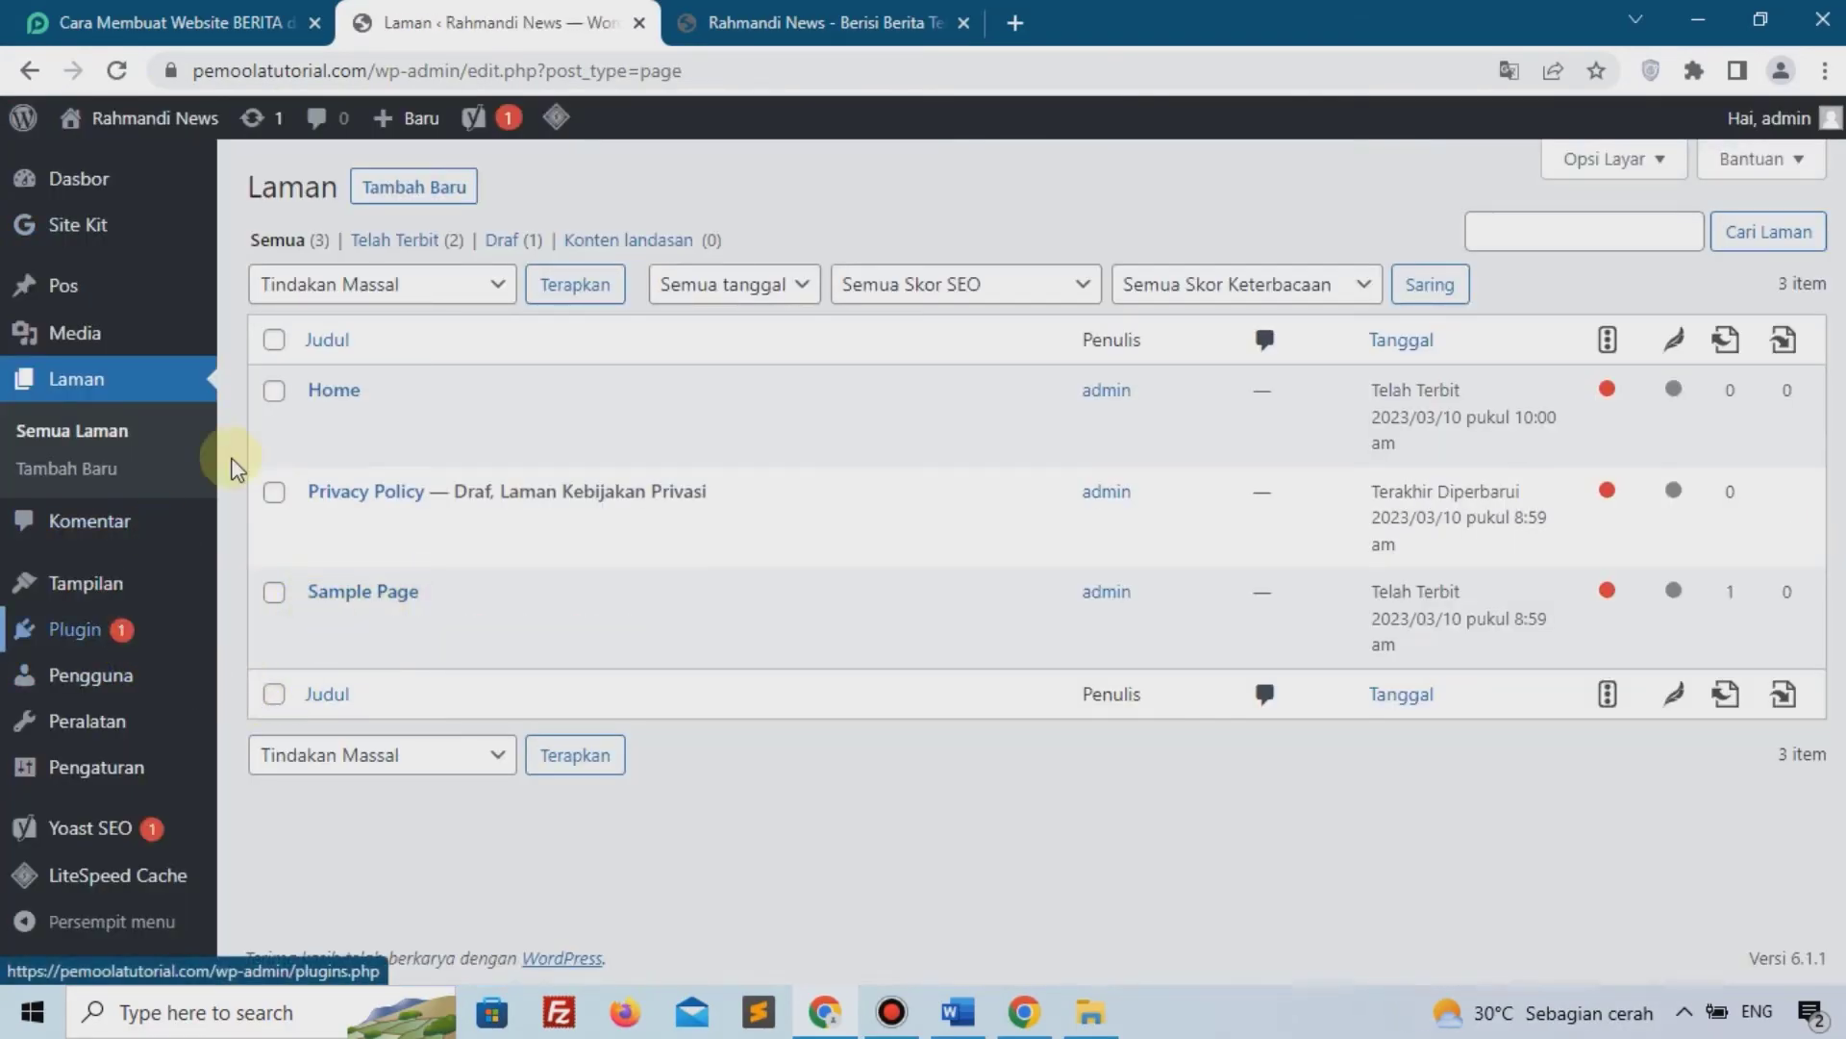
click(810, 22)
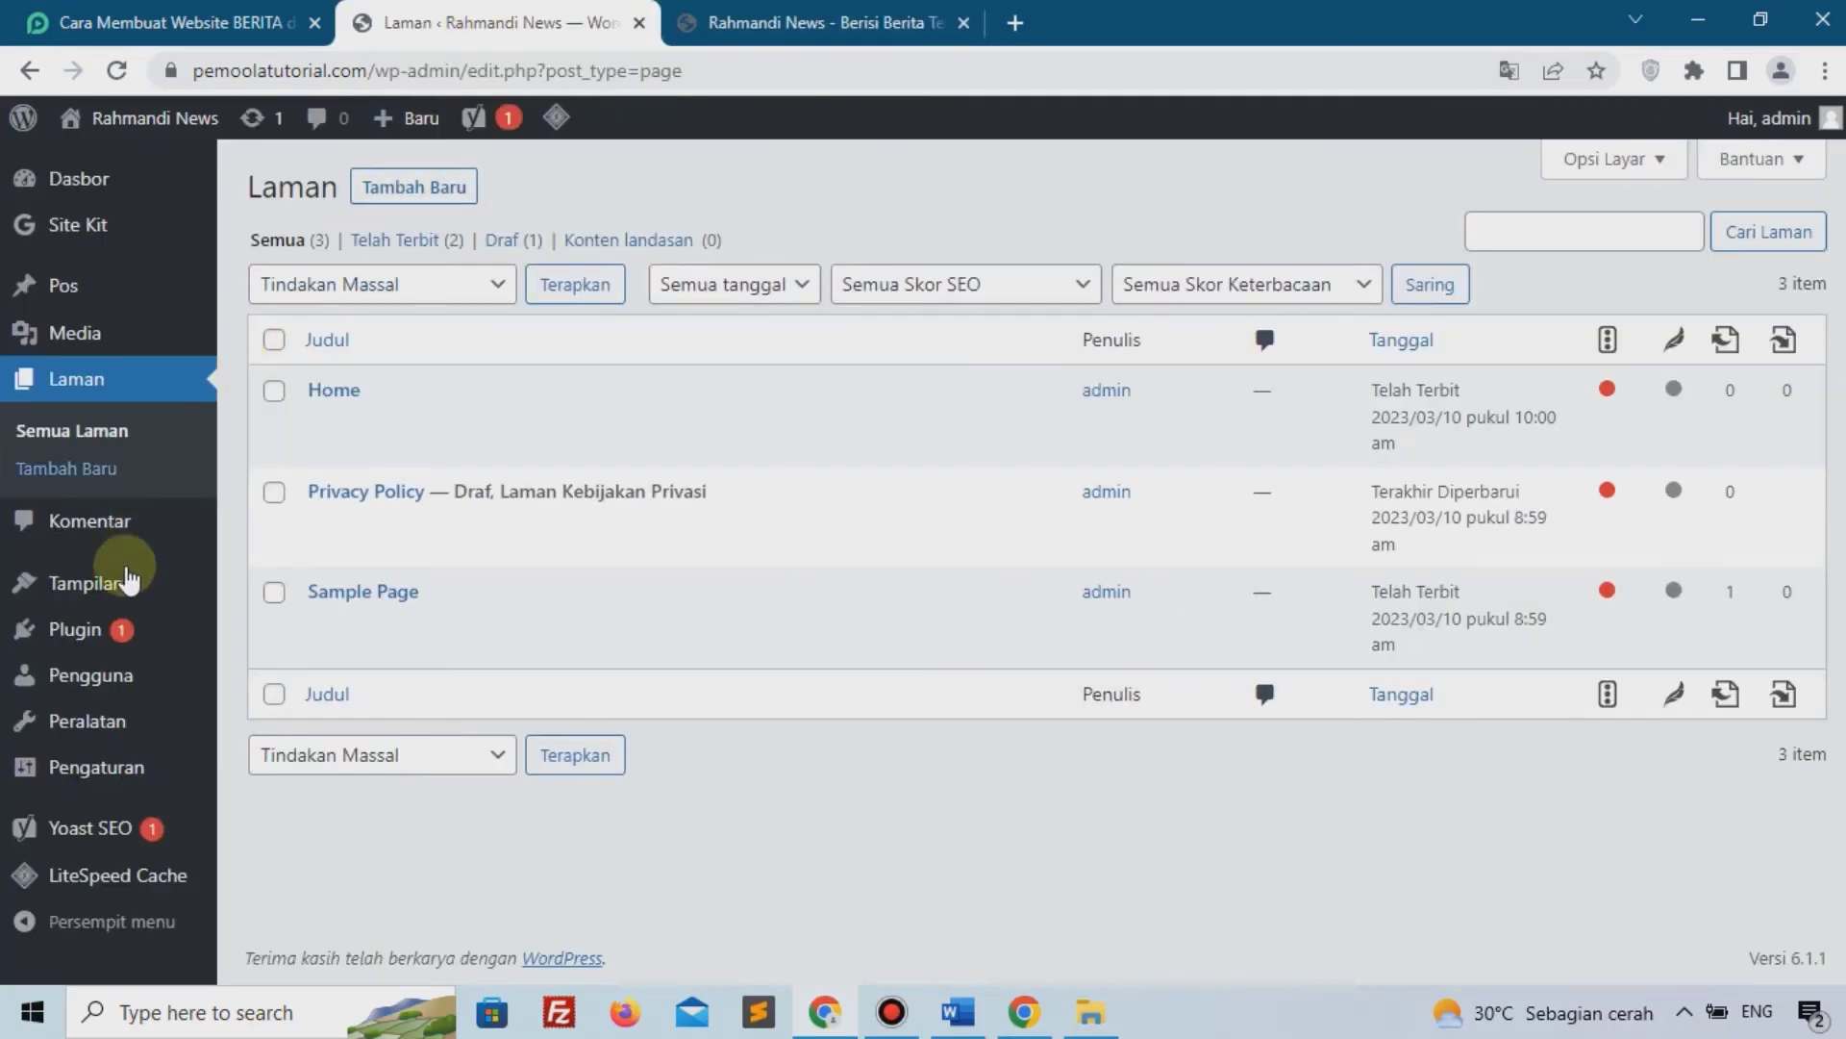
Create a new navigation menu for the site named Main menu
mouse_move(130, 581)
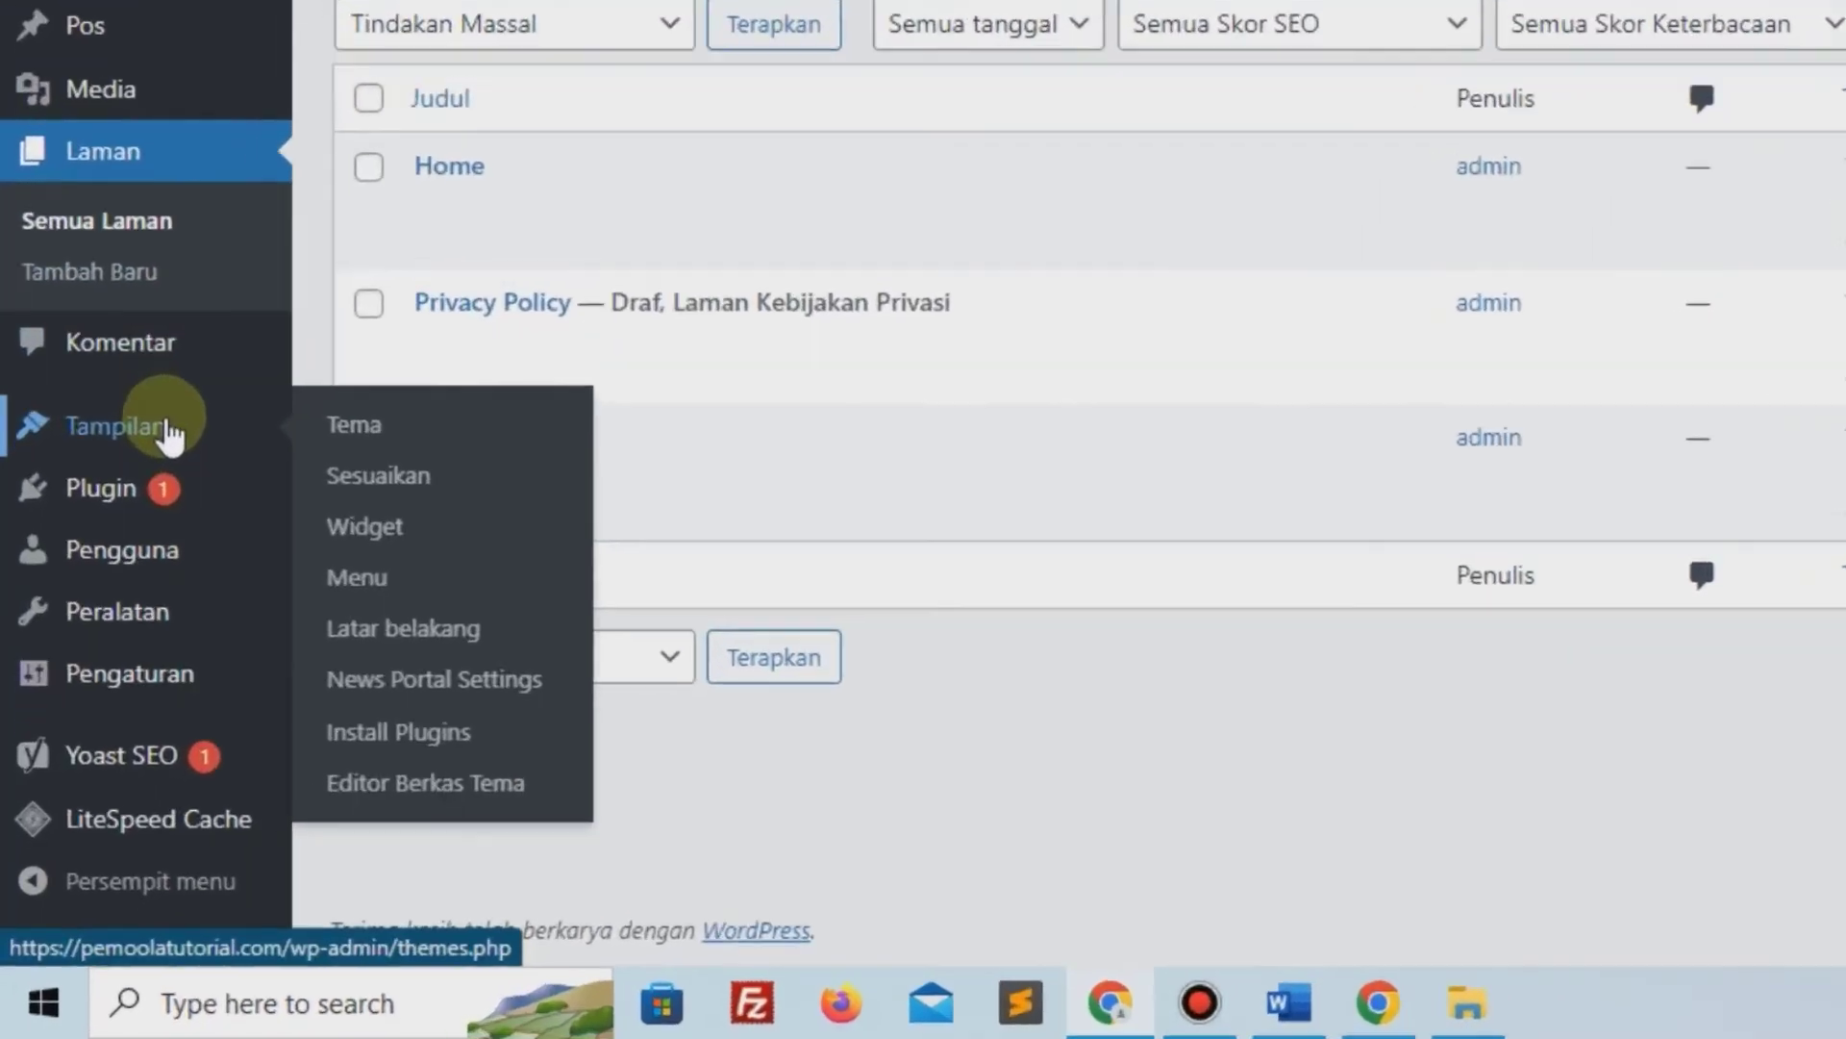
click(265, 698)
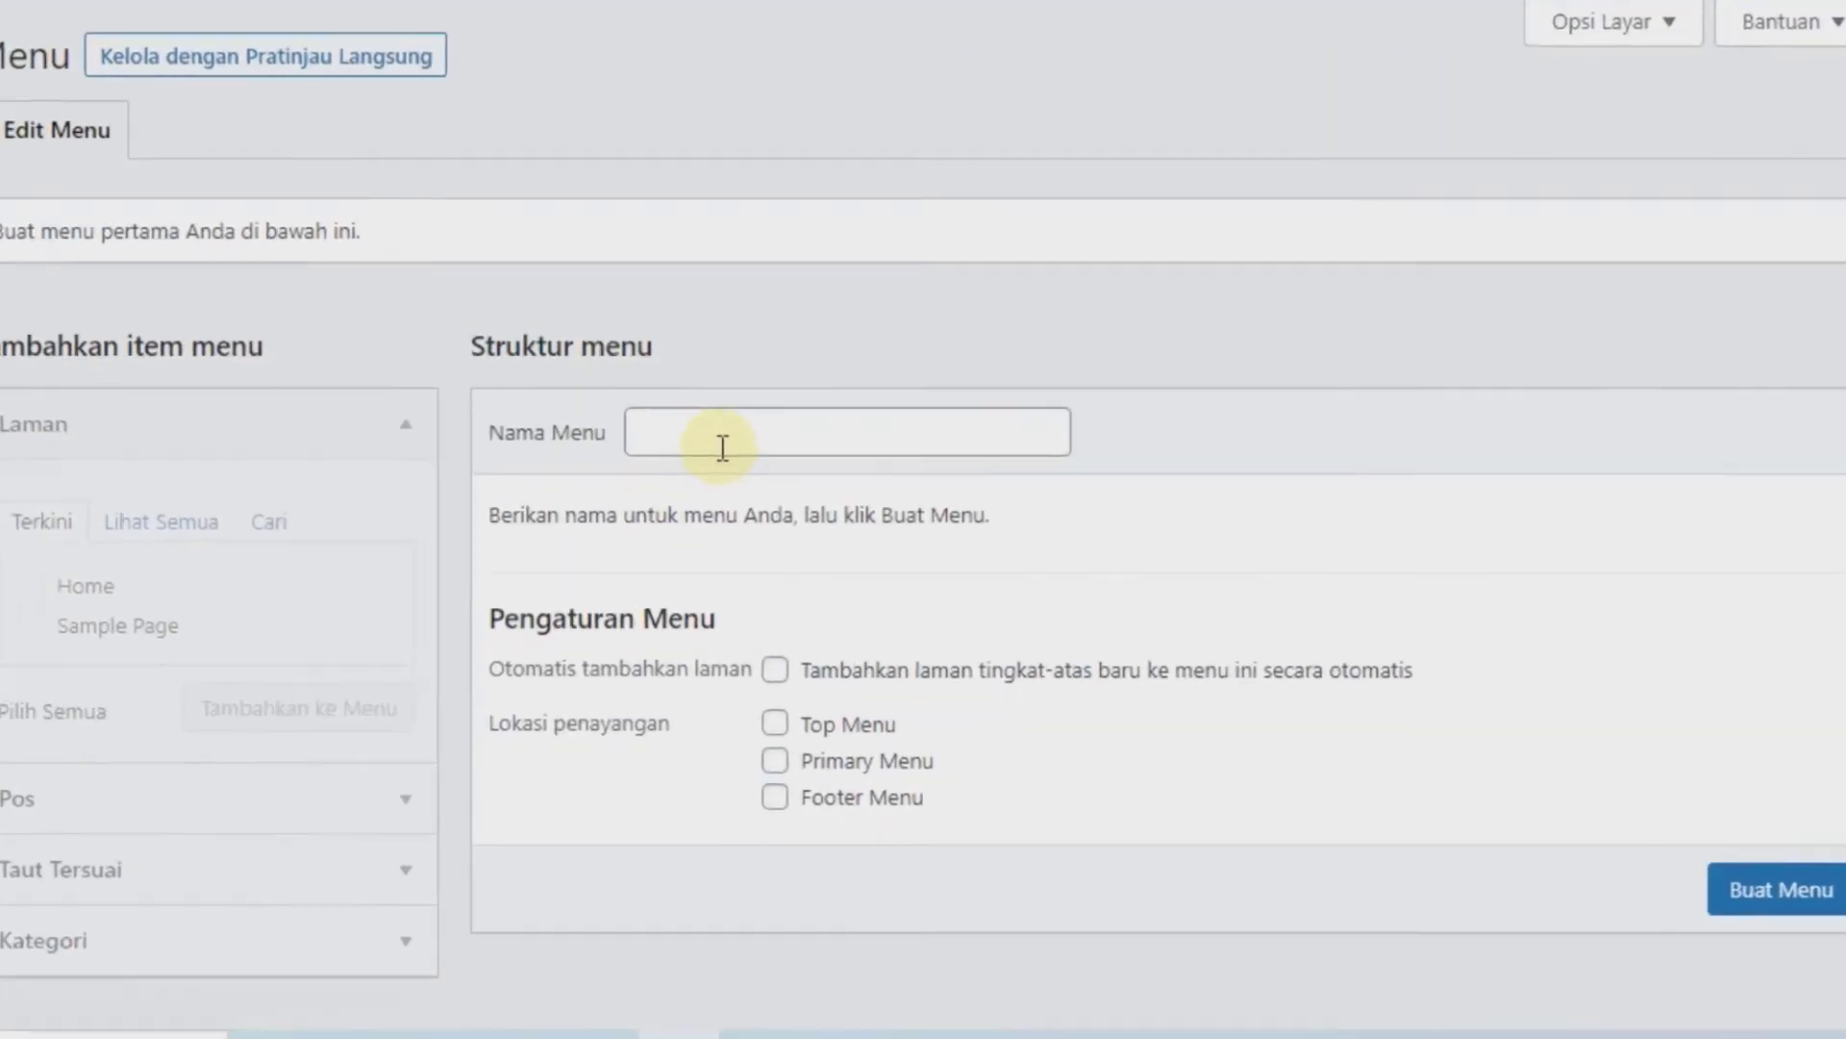
click(861, 499)
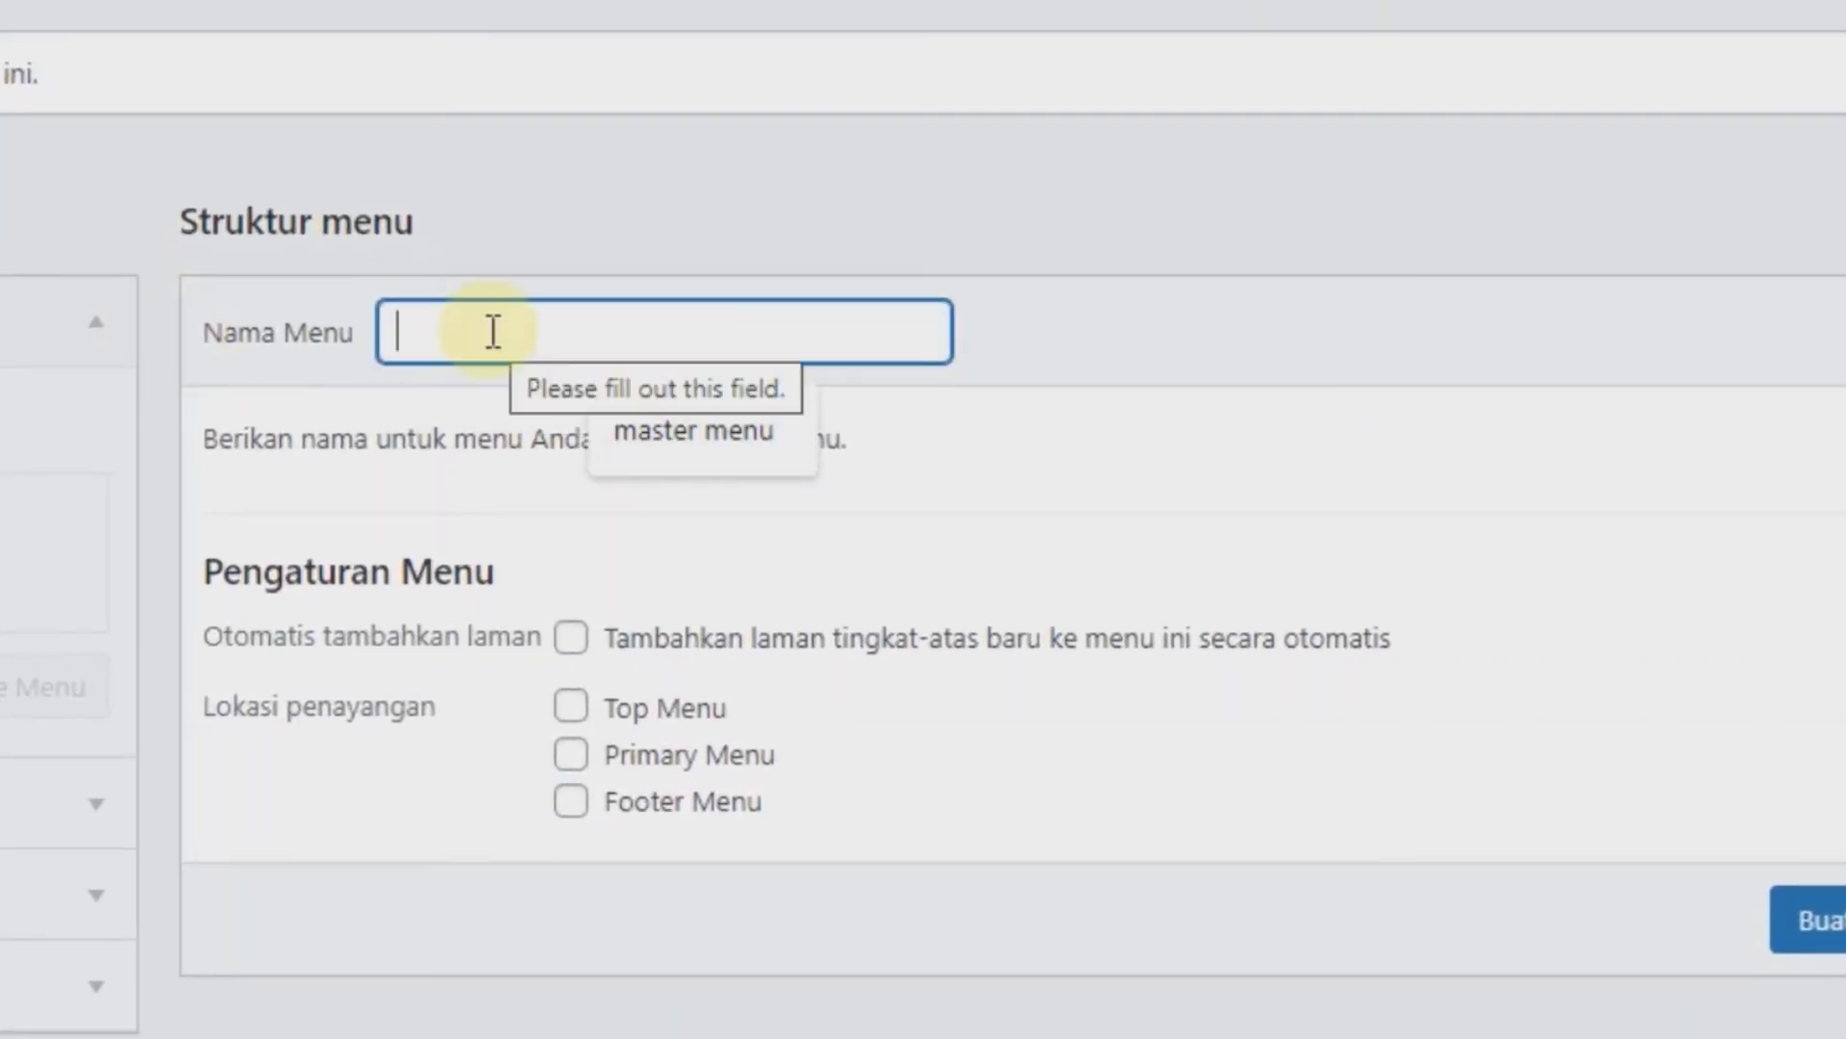
text(Main menu)
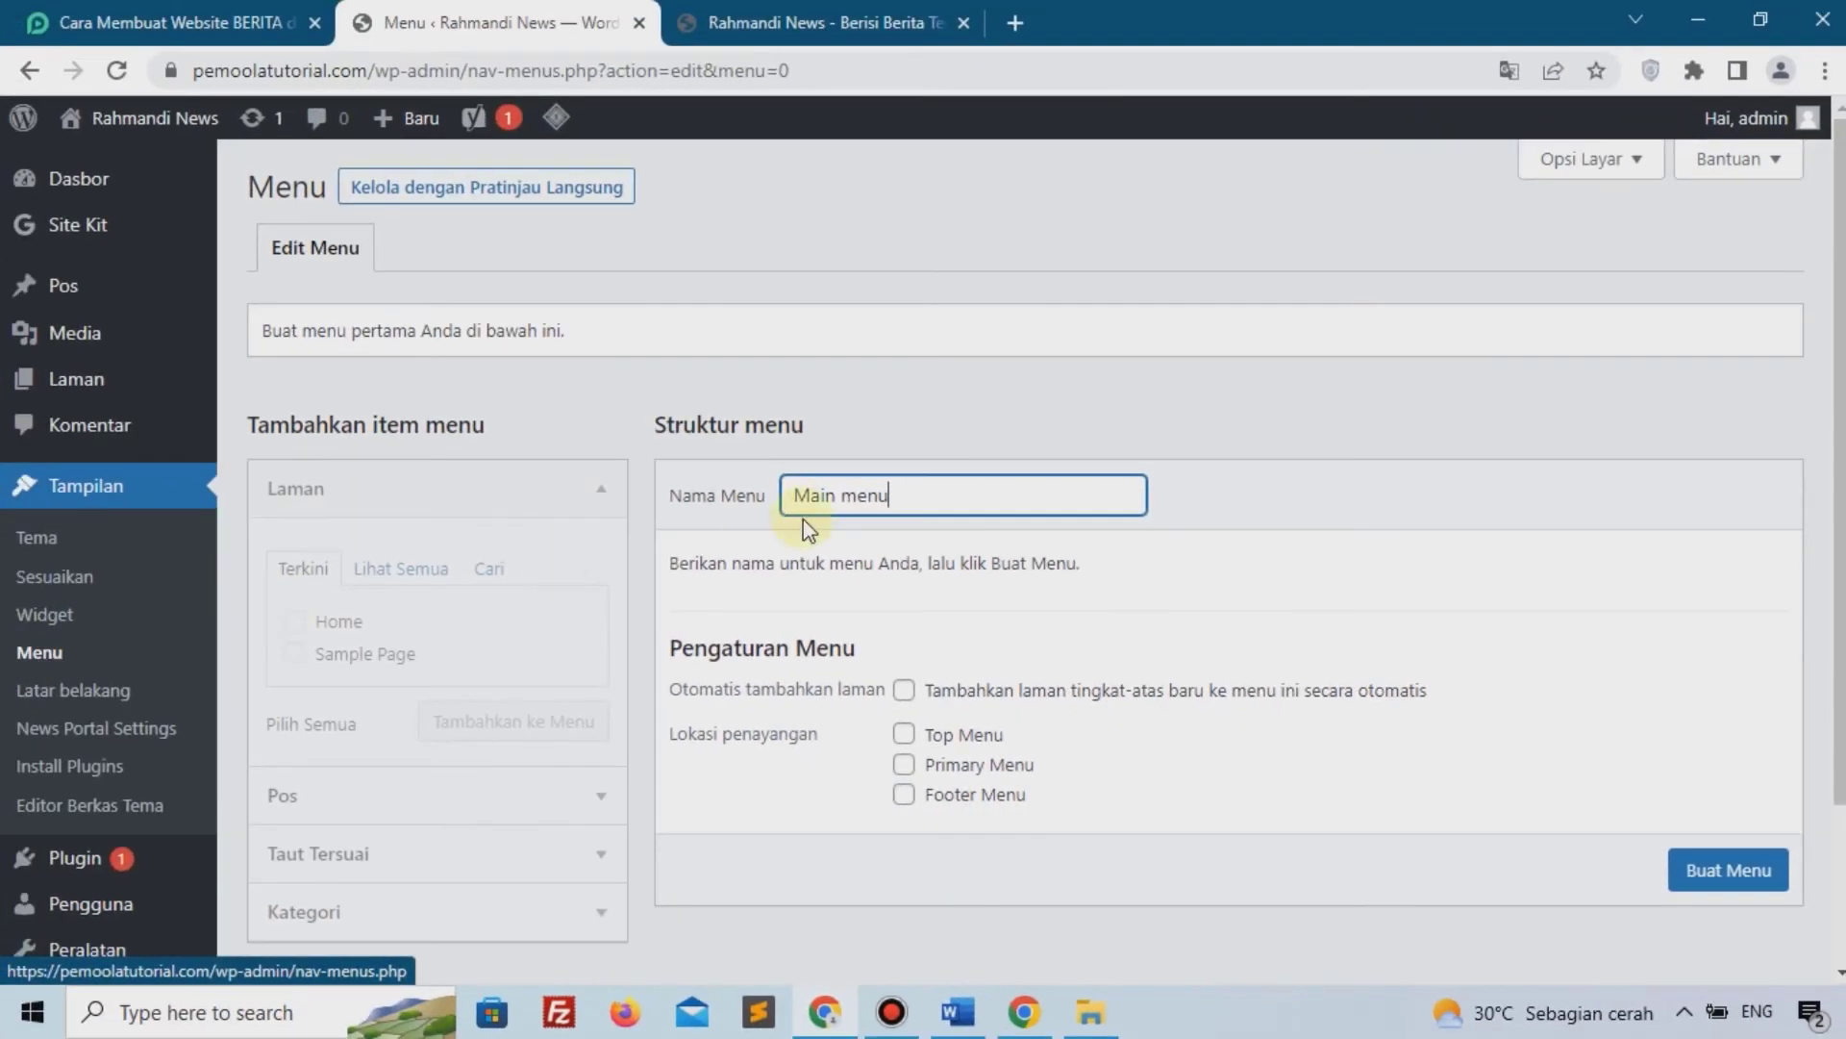
click(1721, 870)
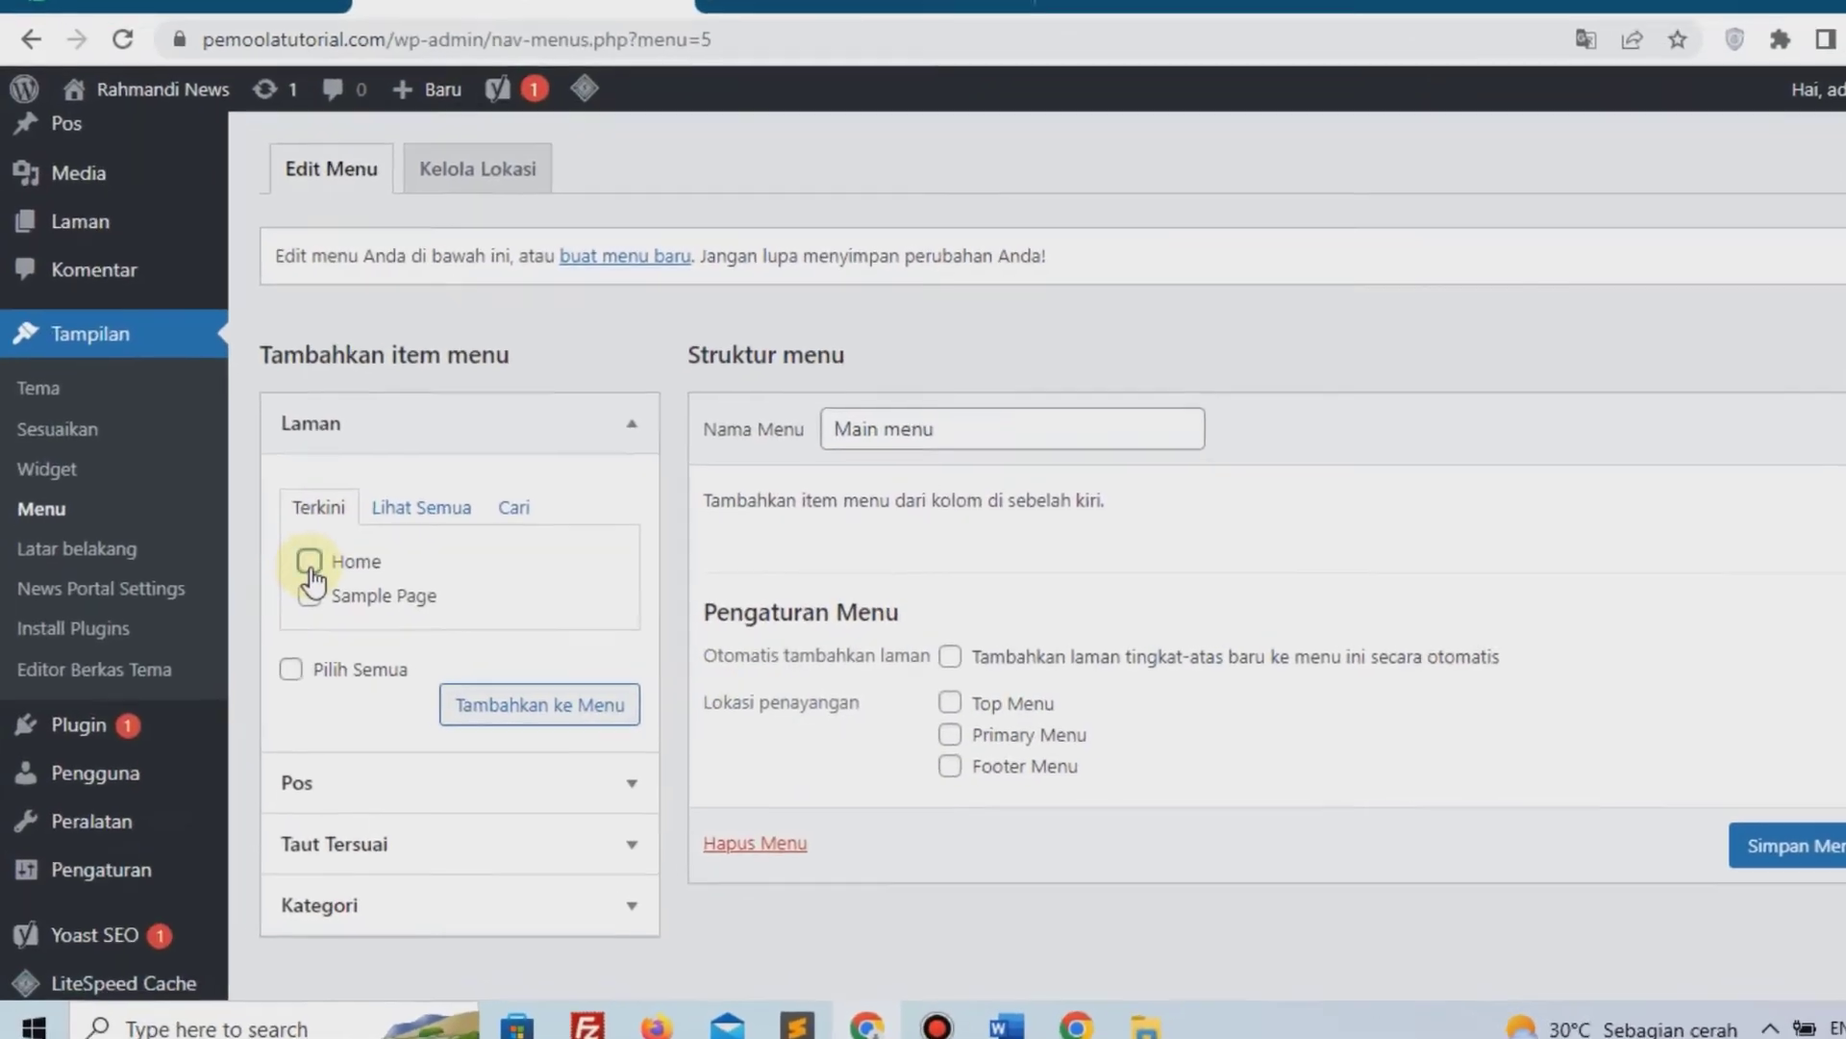
Add the Home page and the Olahraga, Dunia and Politik categories to Main menu
click(309, 564)
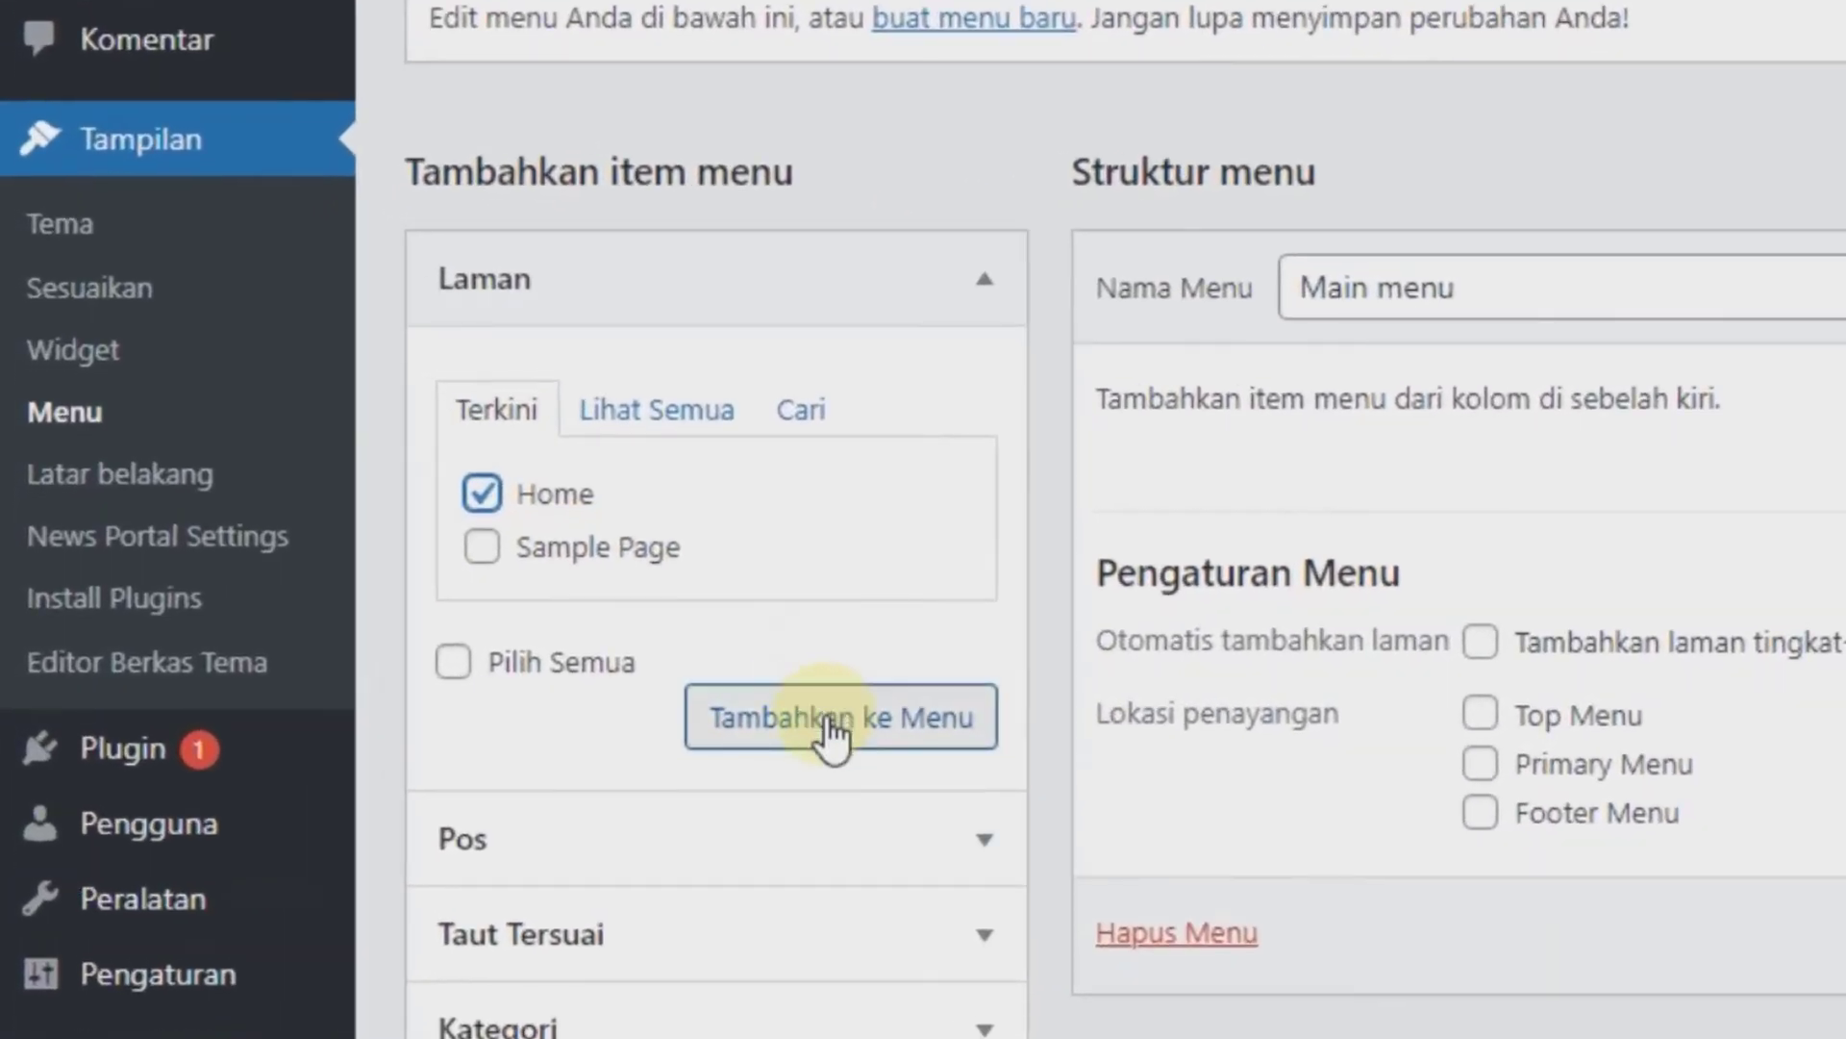
click(829, 731)
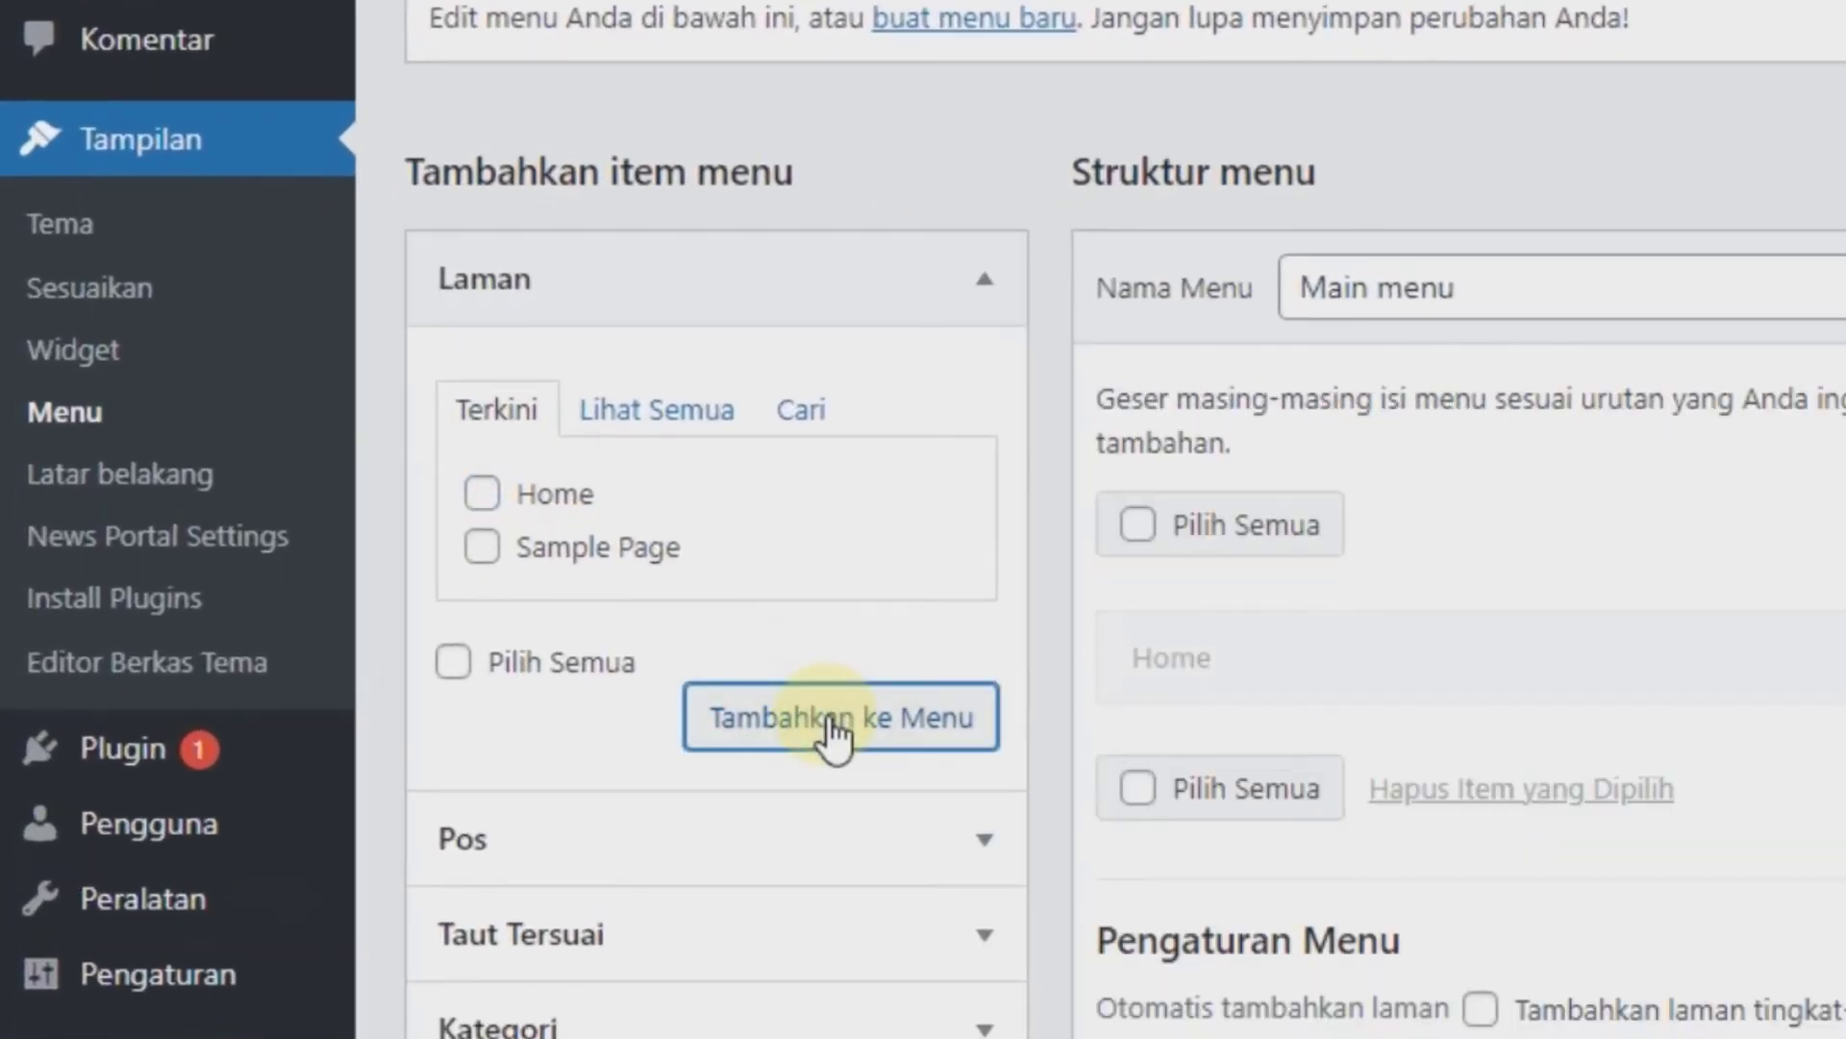
scroll(833, 712, down, 3)
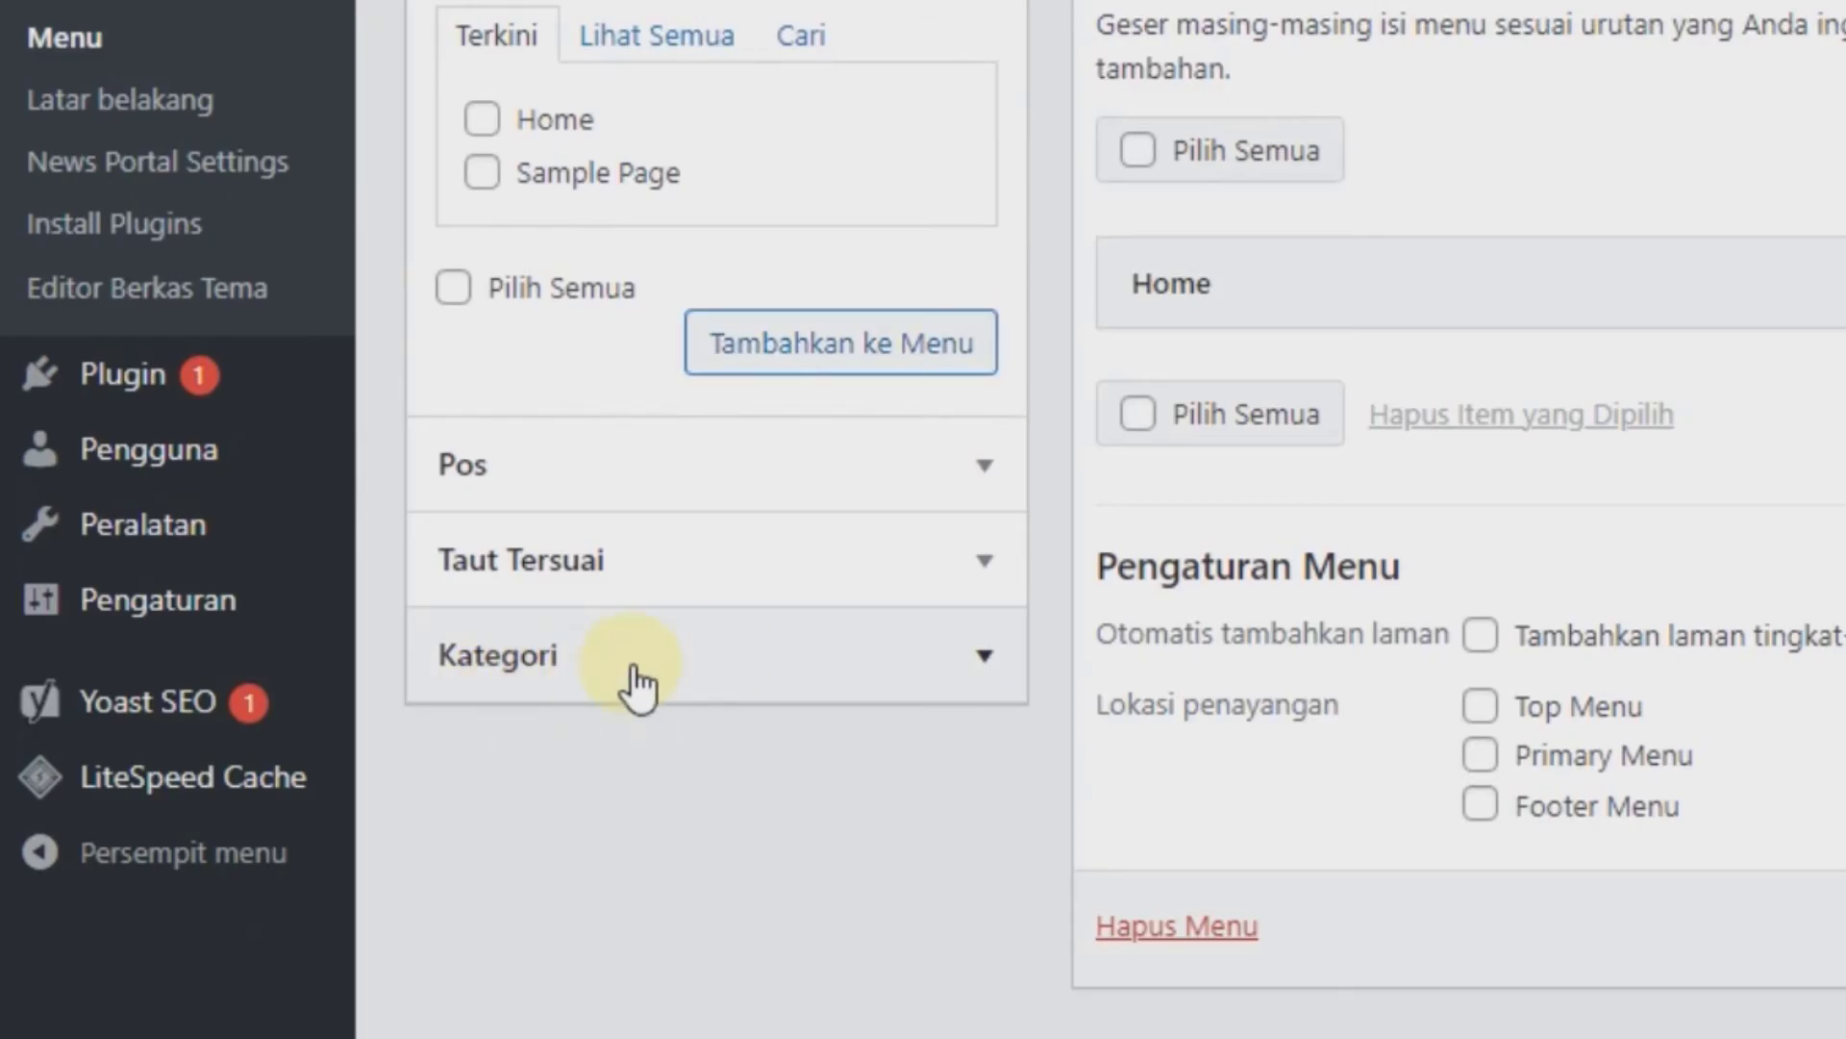
click(636, 684)
click(534, 447)
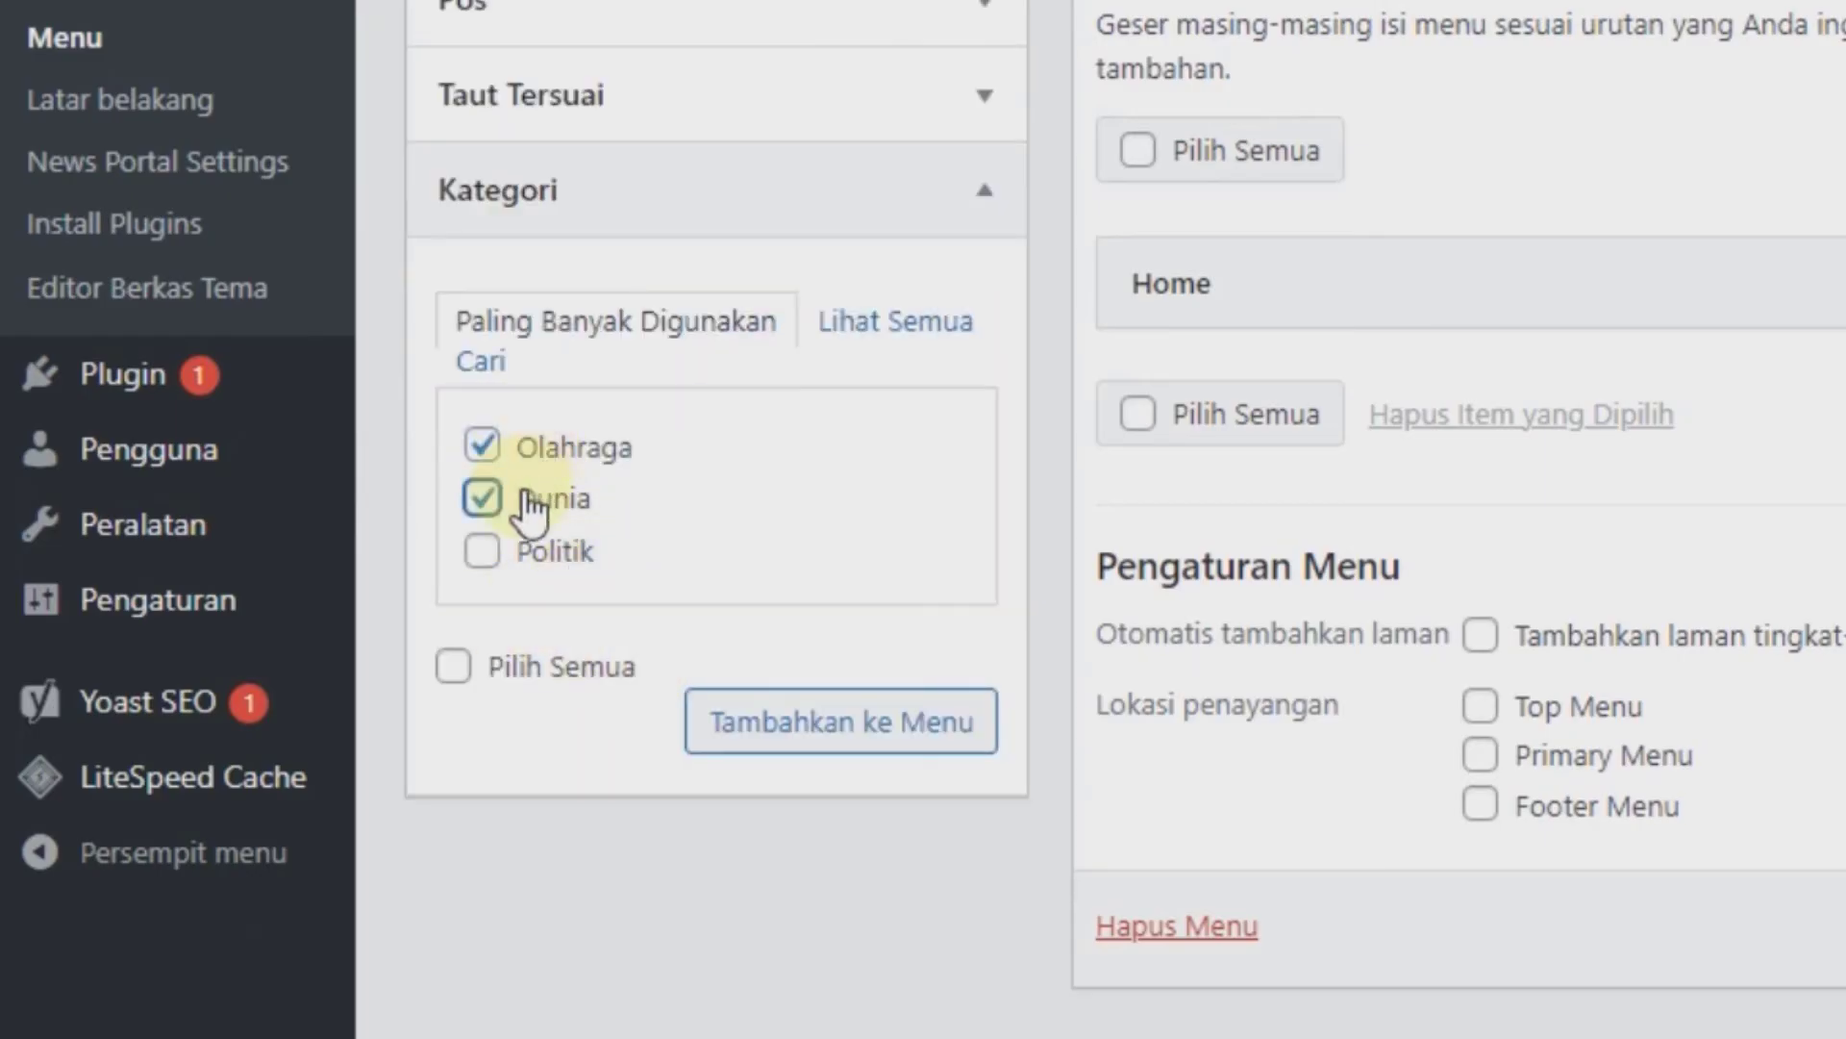
click(509, 550)
click(755, 748)
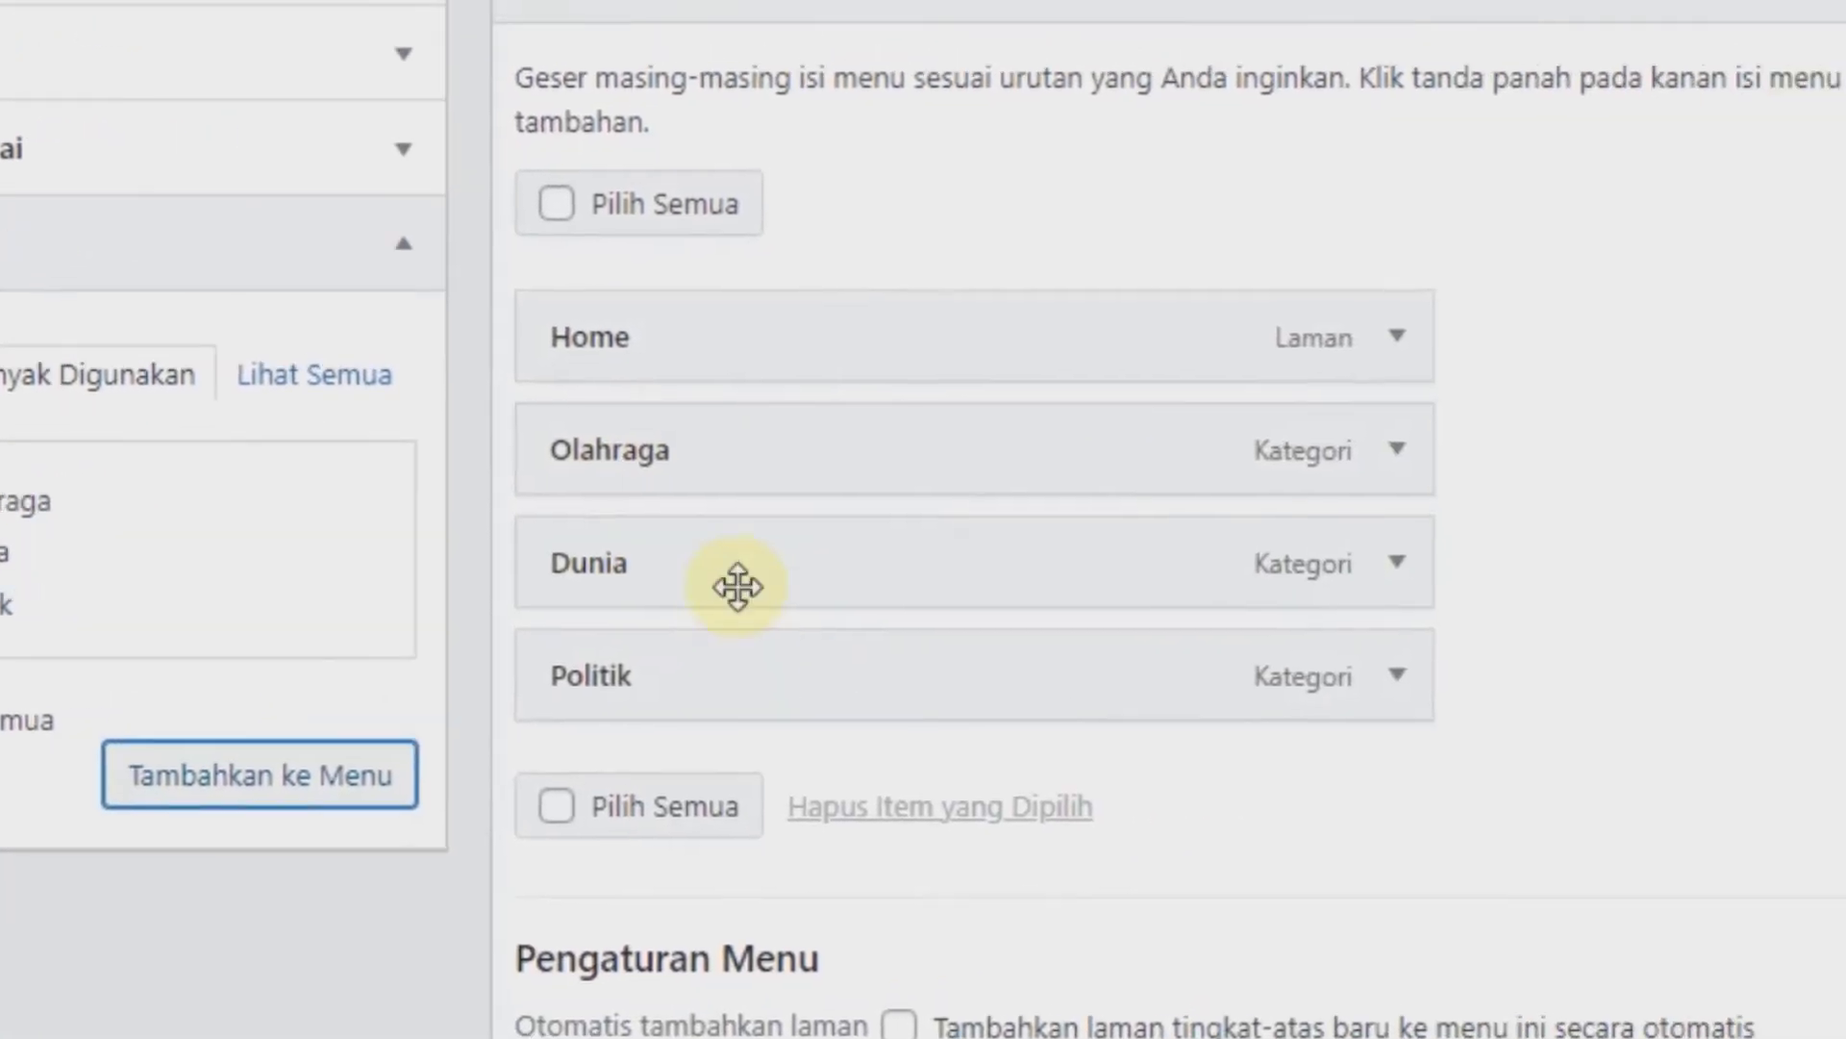
Reorder the menu items to Home, Politik, Dunia, Olahraga
mouse_move(705, 579)
mouse_down()
mouse_move(717, 471)
mouse_move(702, 600)
mouse_up()
drag(448, 624, 452, 471)
drag(604, 617, 506, 726)
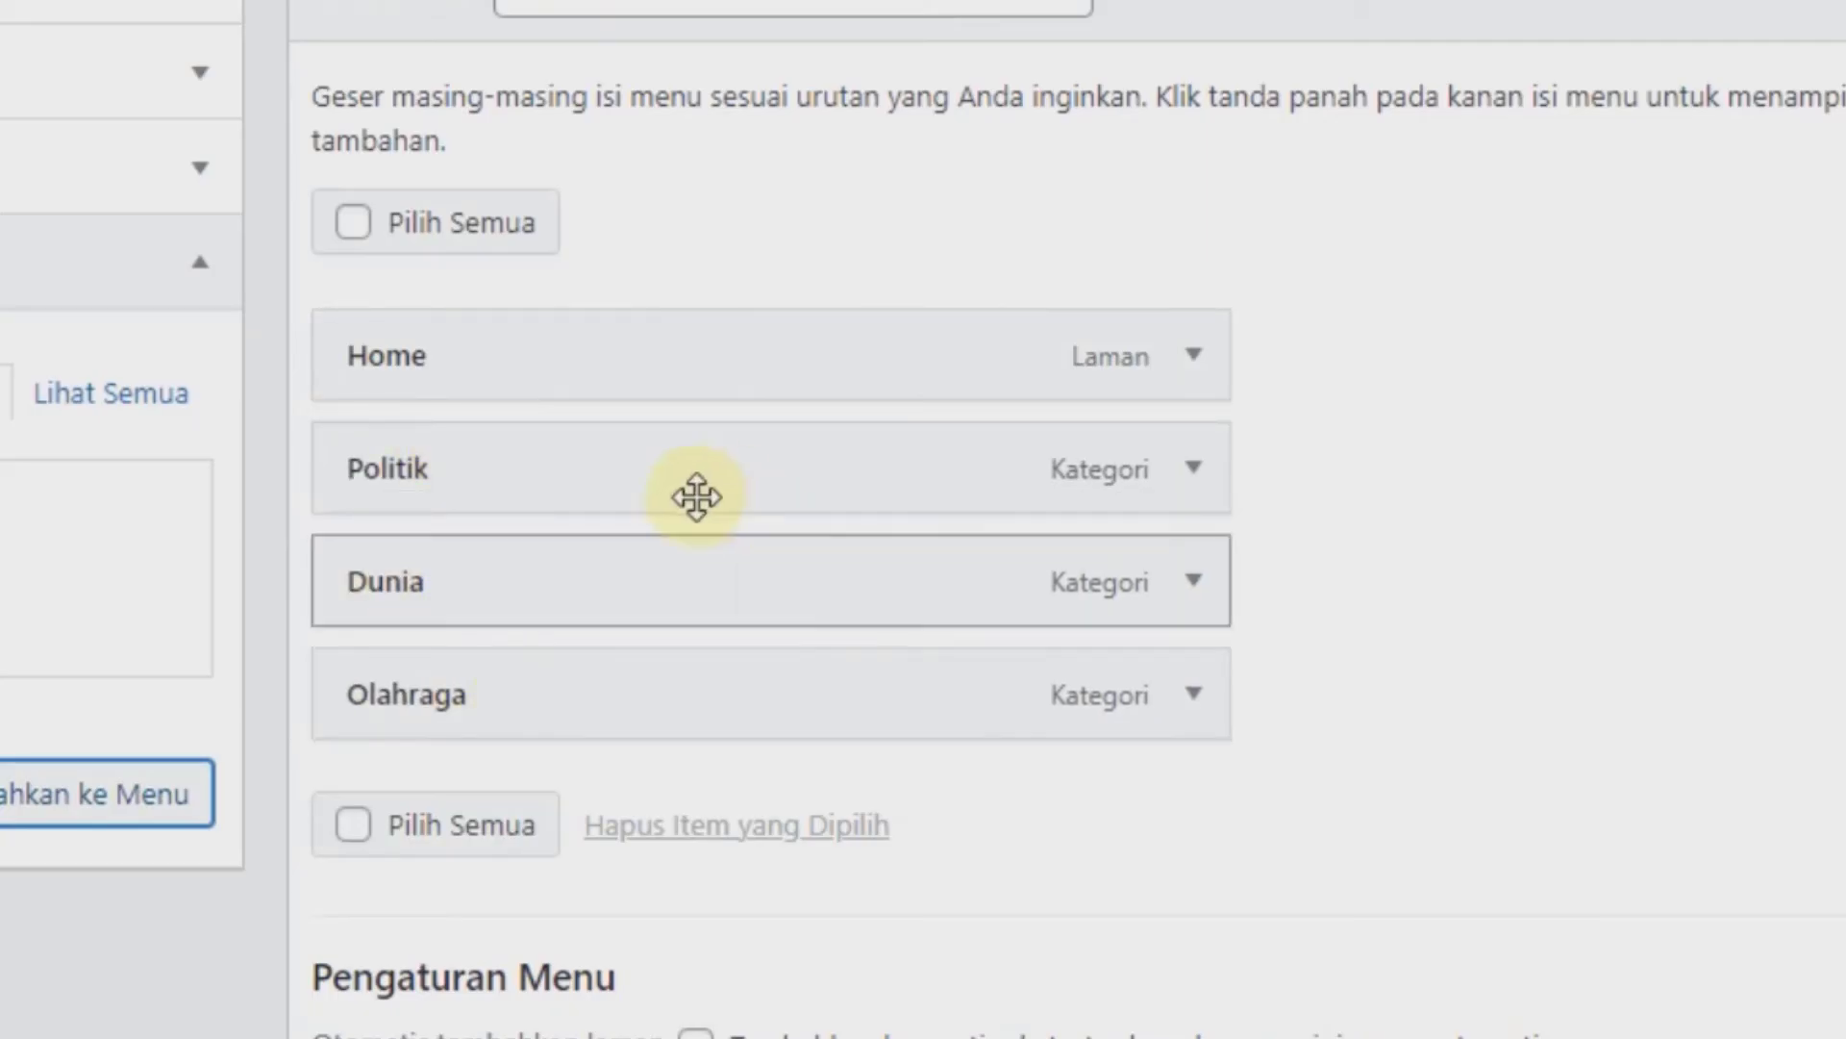
Assign Main menu to the Primary Menu display location and save the menu
scroll(684, 536, down, 3)
click(741, 839)
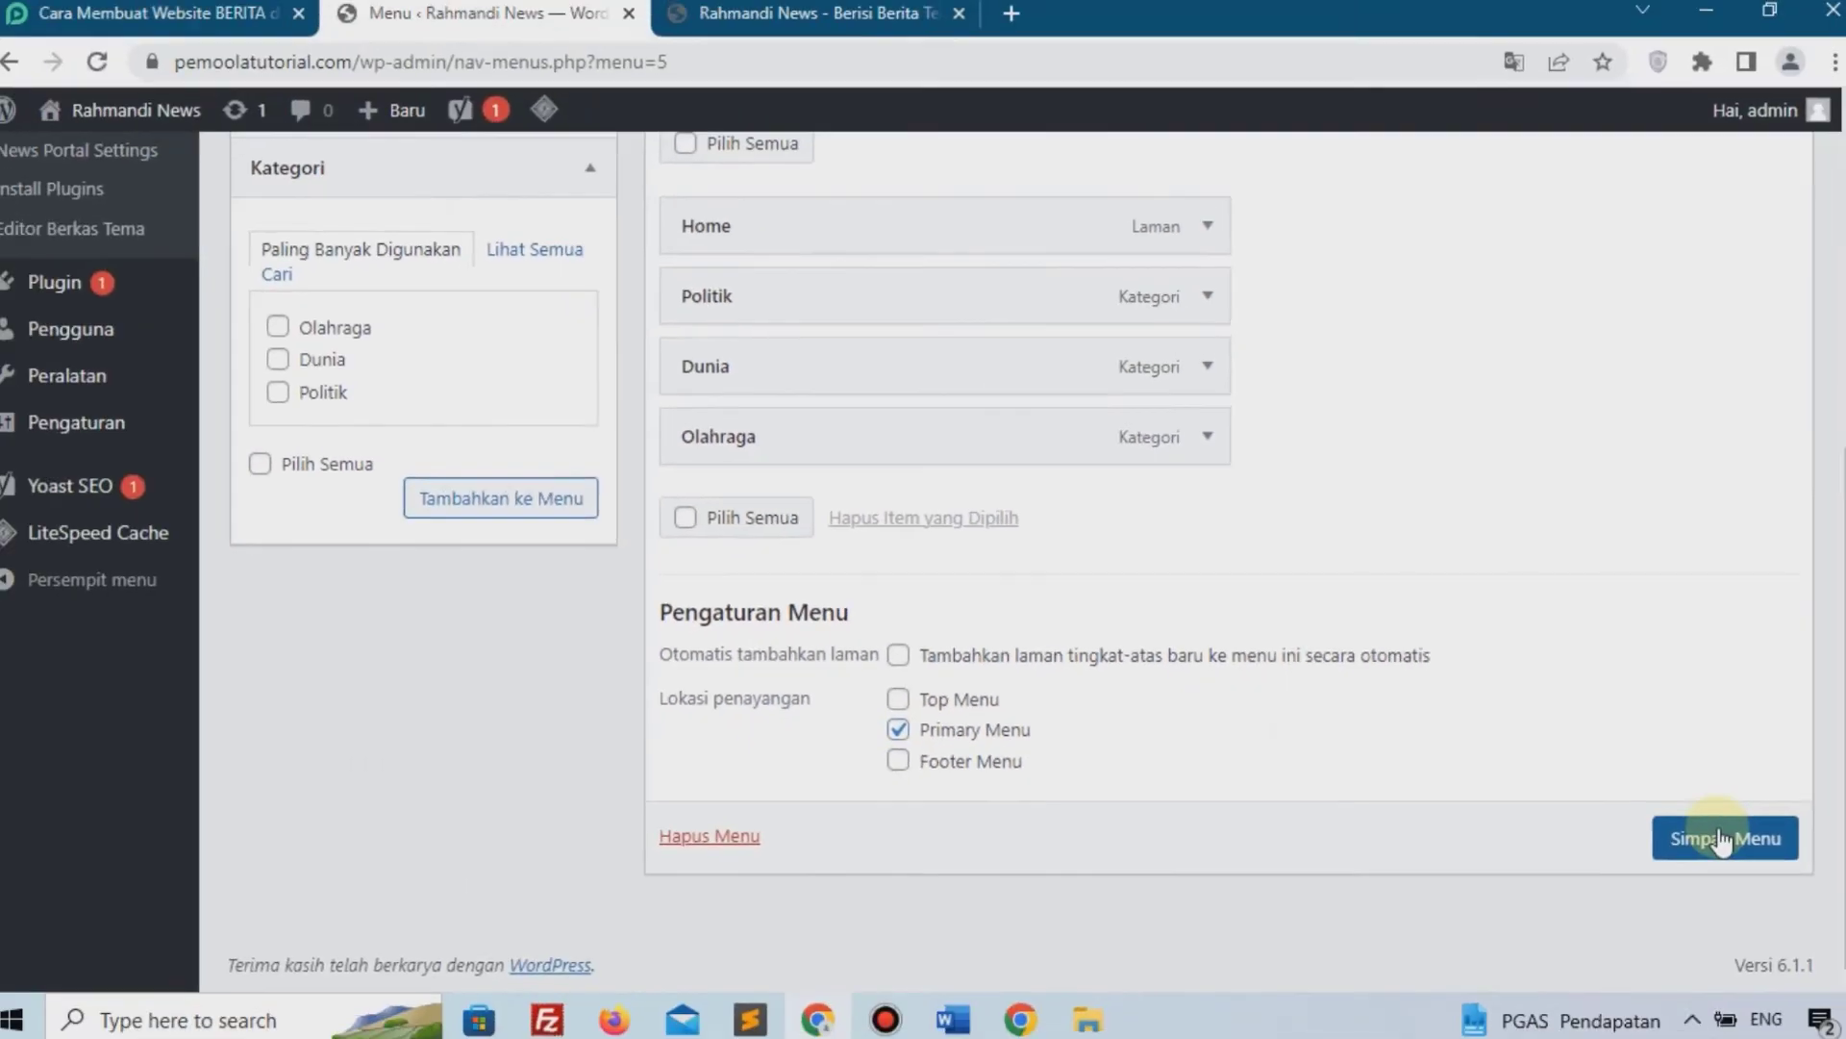
click(1711, 833)
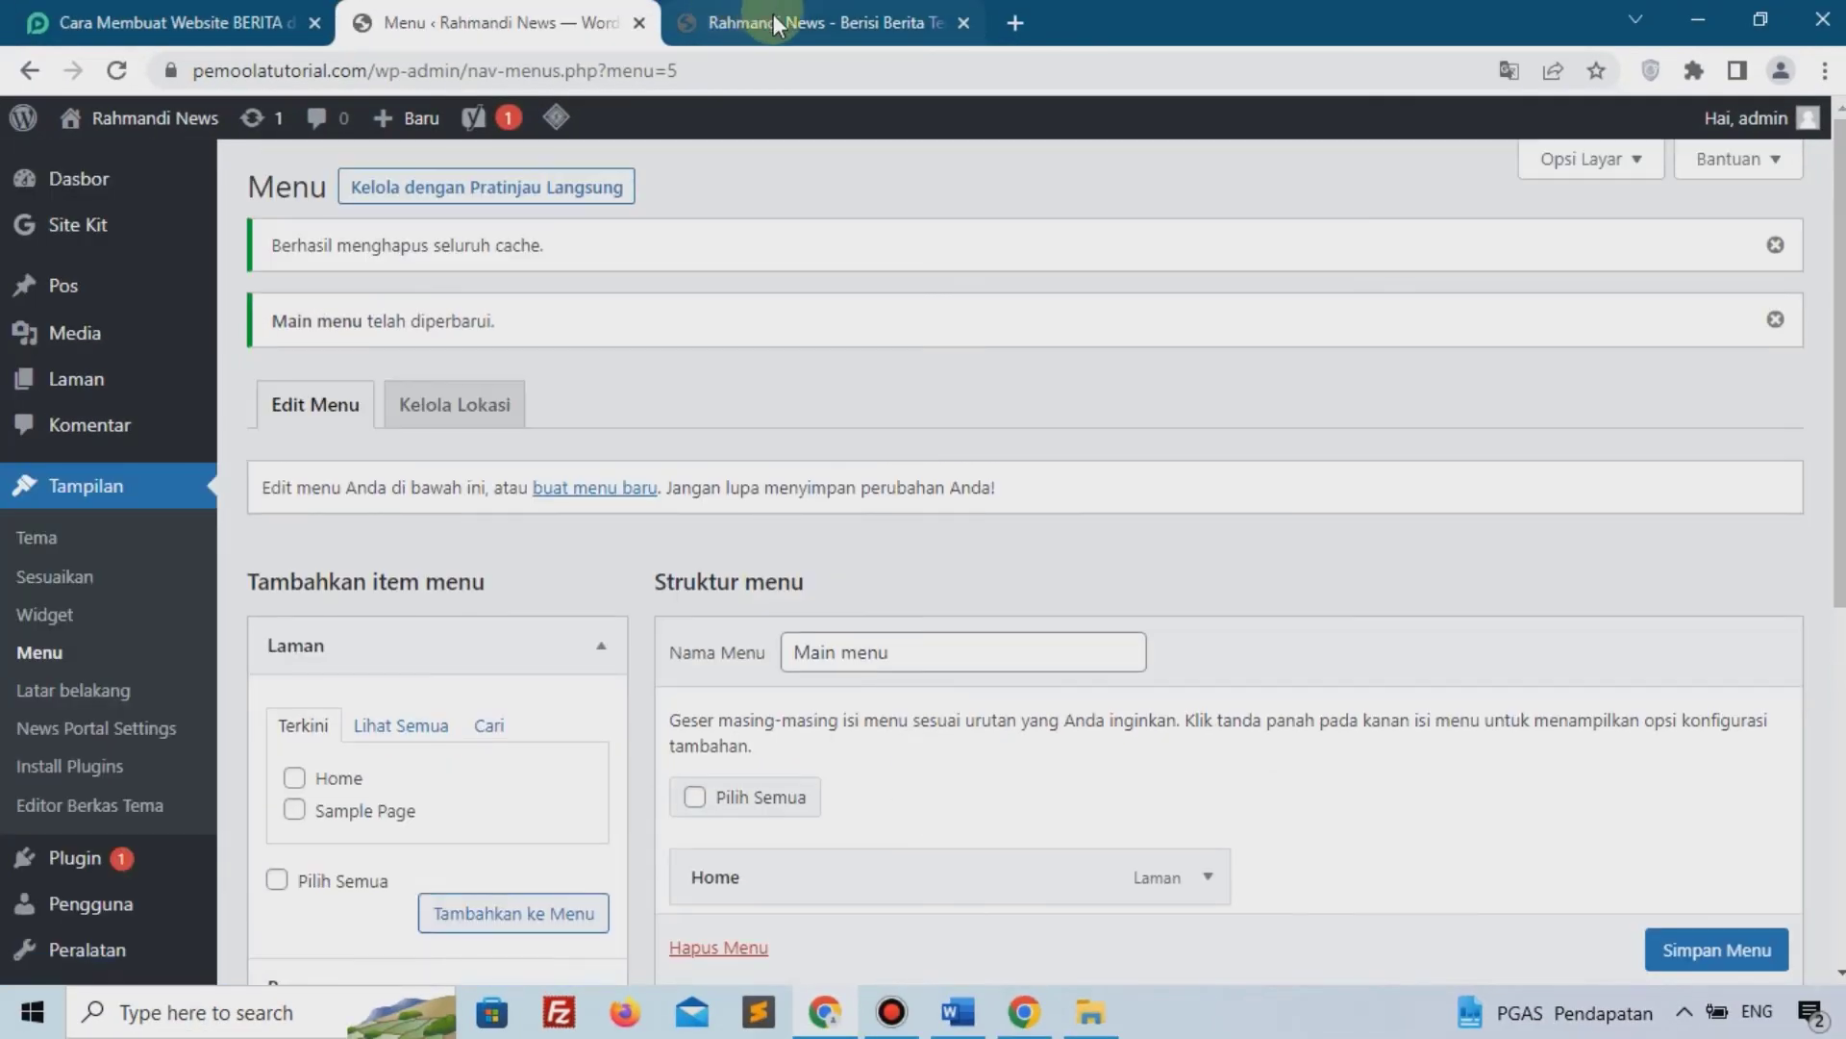
Reload the site homepage, examine the new navigation menu and open its Home item
click(807, 22)
click(115, 72)
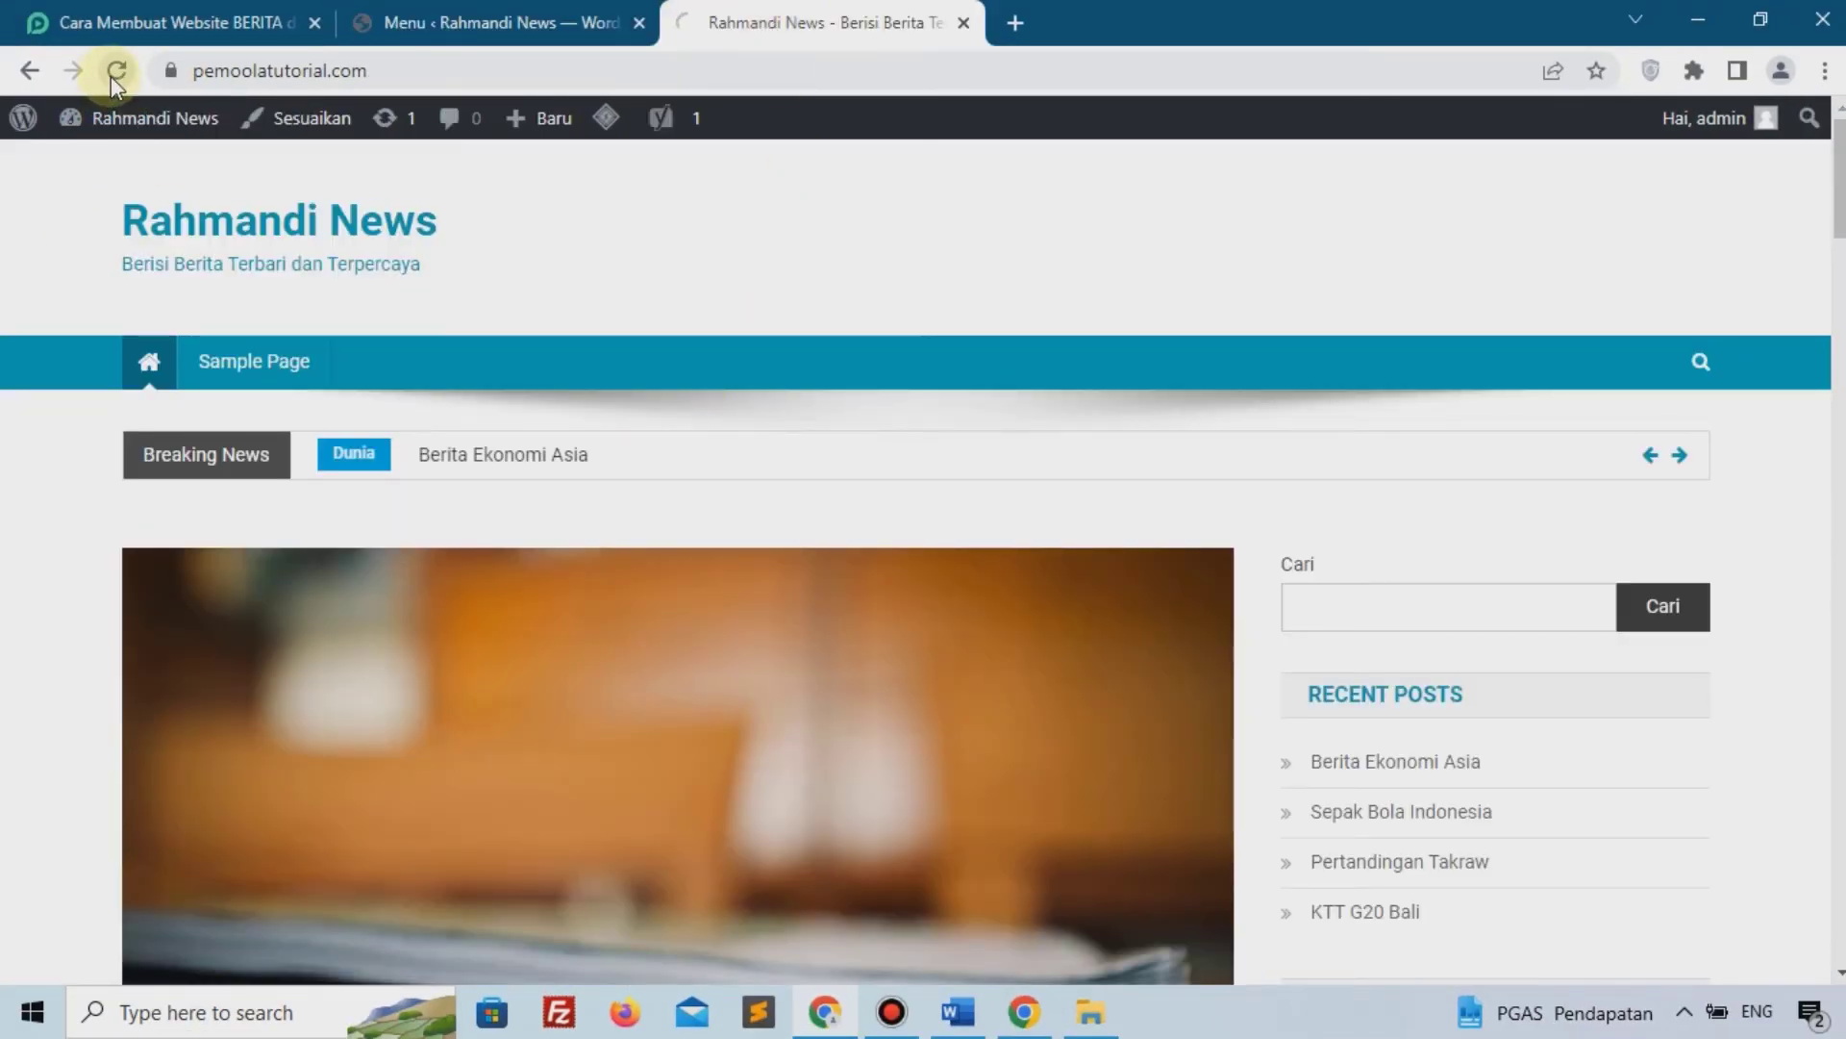
scroll(231, 380, down, 12)
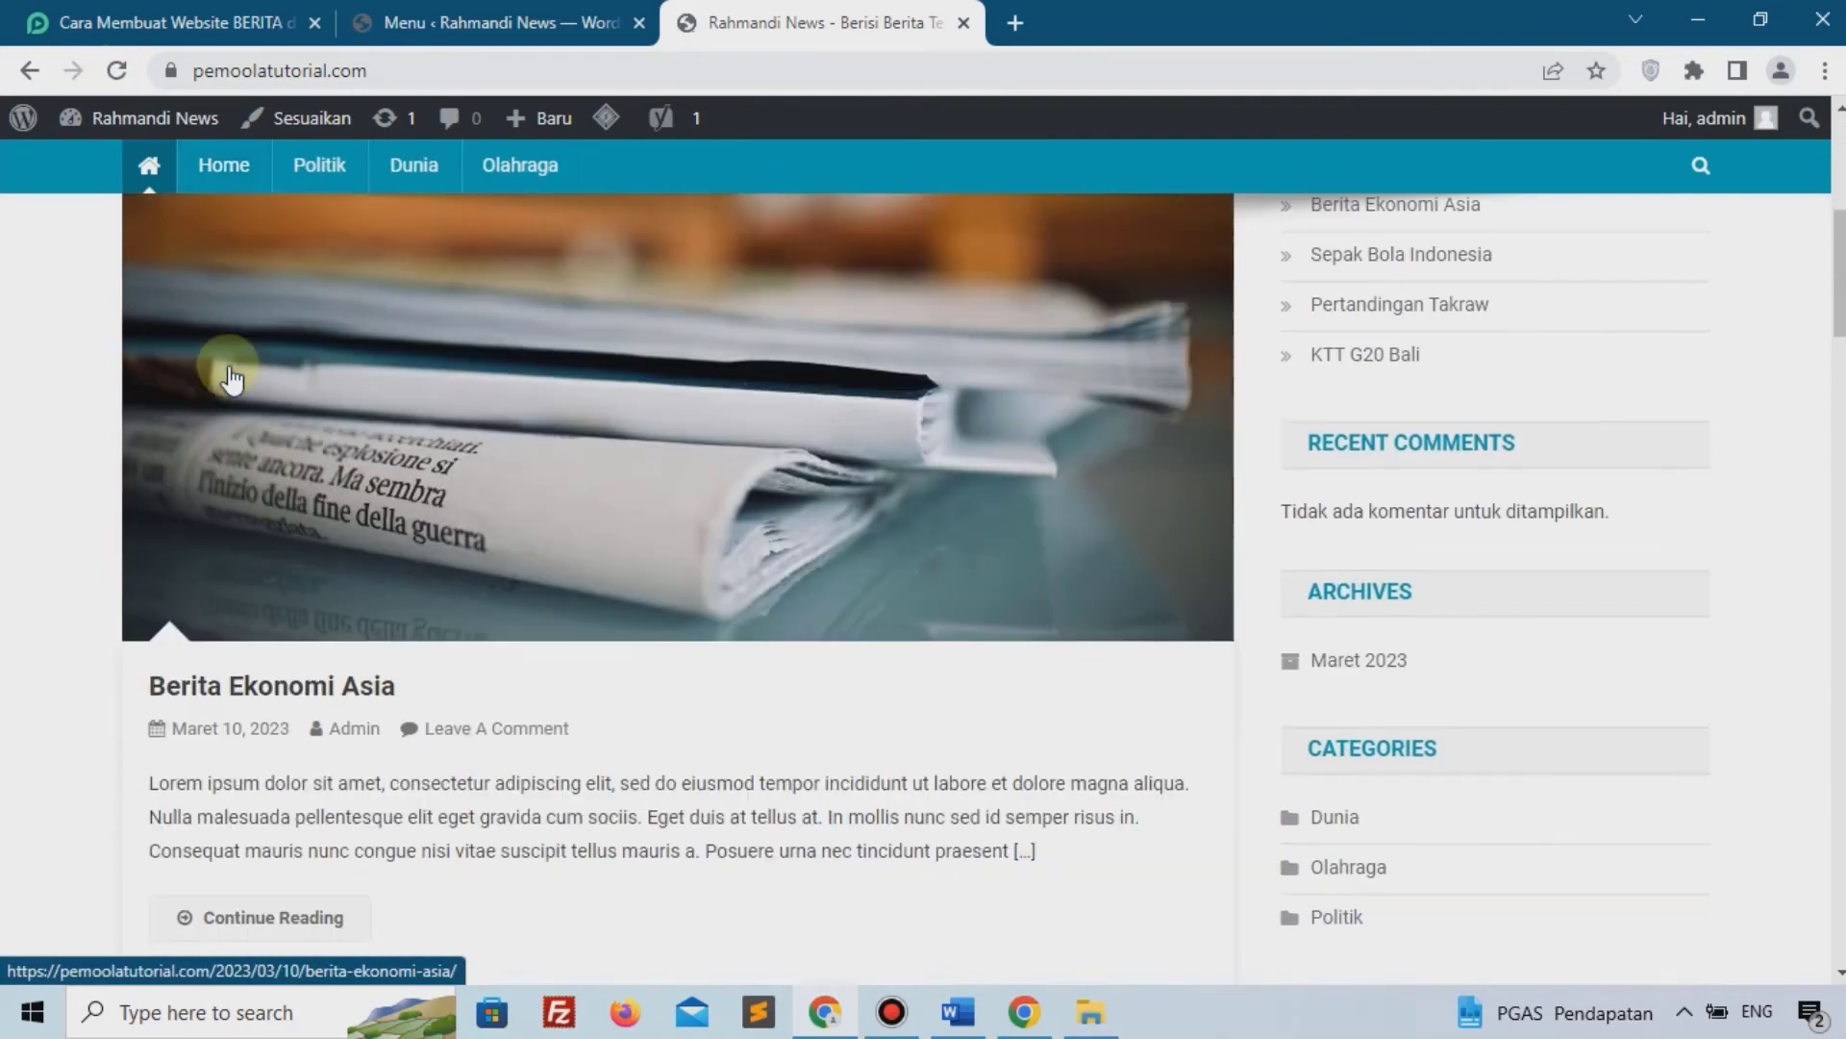
scroll(230, 380, up, 8)
scroll(231, 380, up, 4)
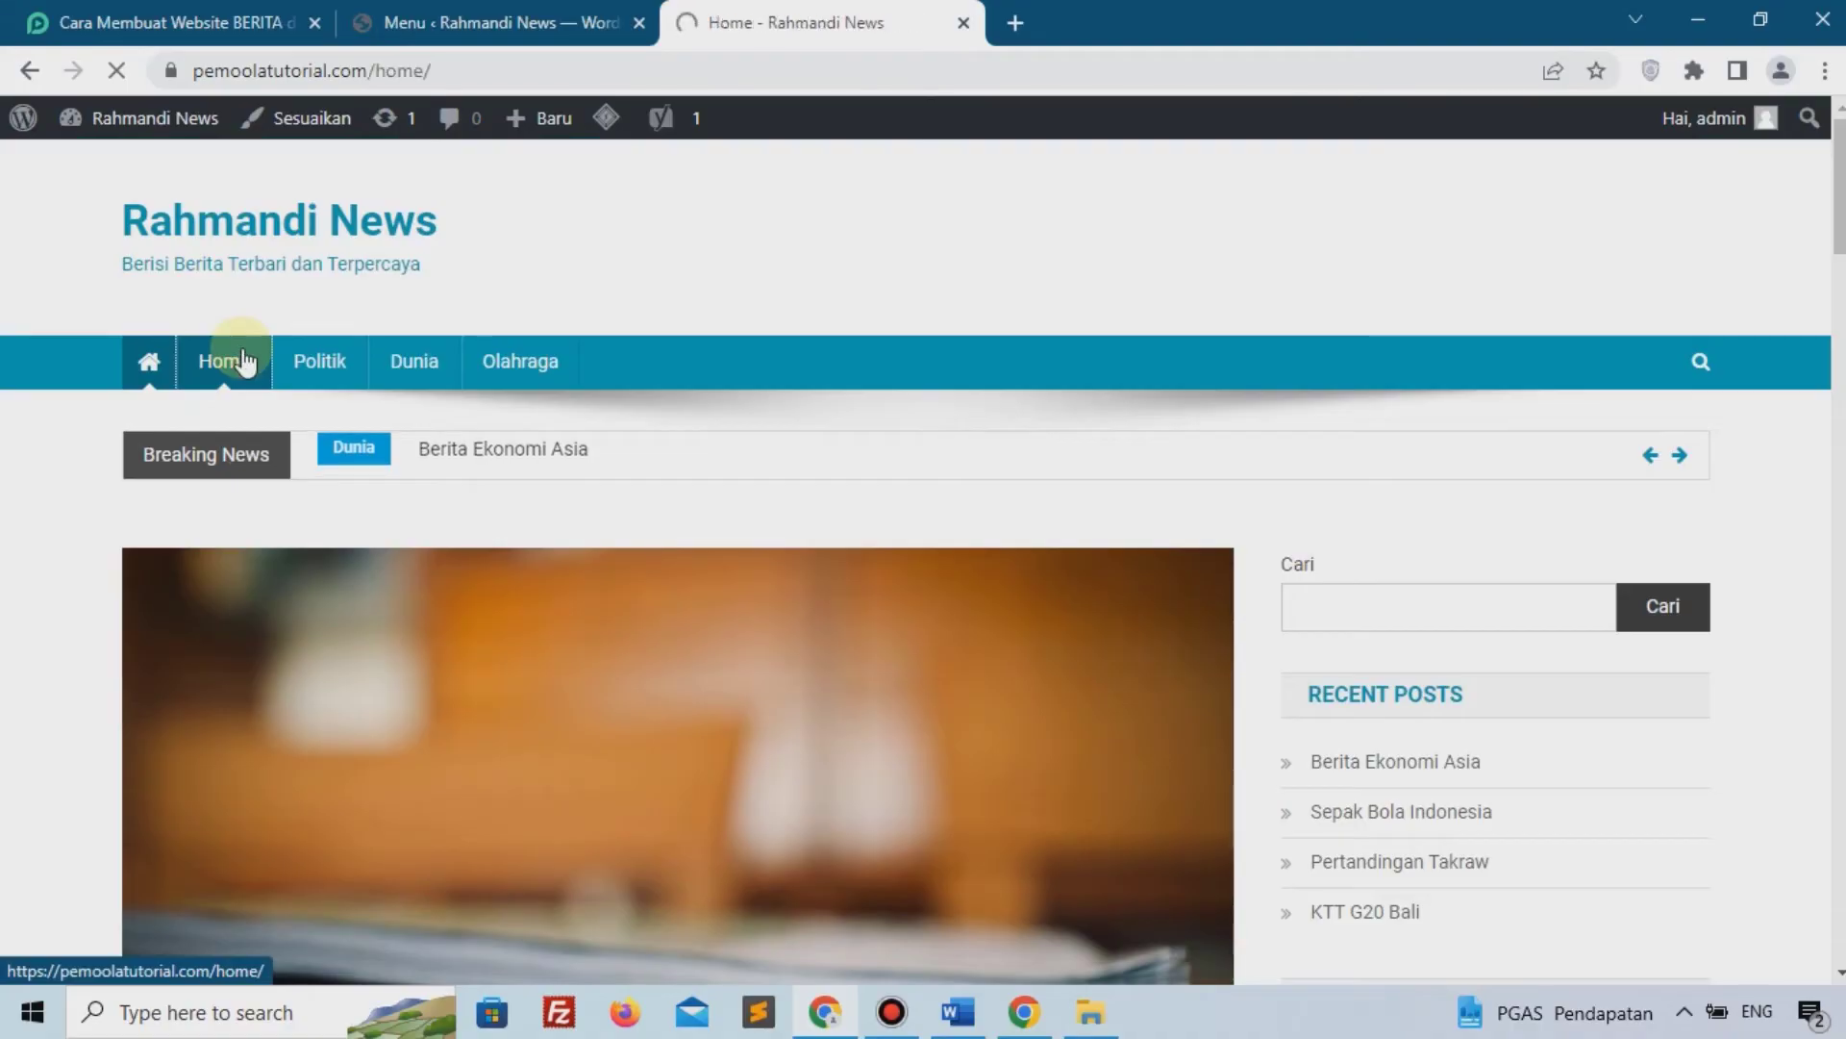
Open the Politik, Dunia and Olahraga category pages from the site's navigation menu and look through their posts
click(337, 365)
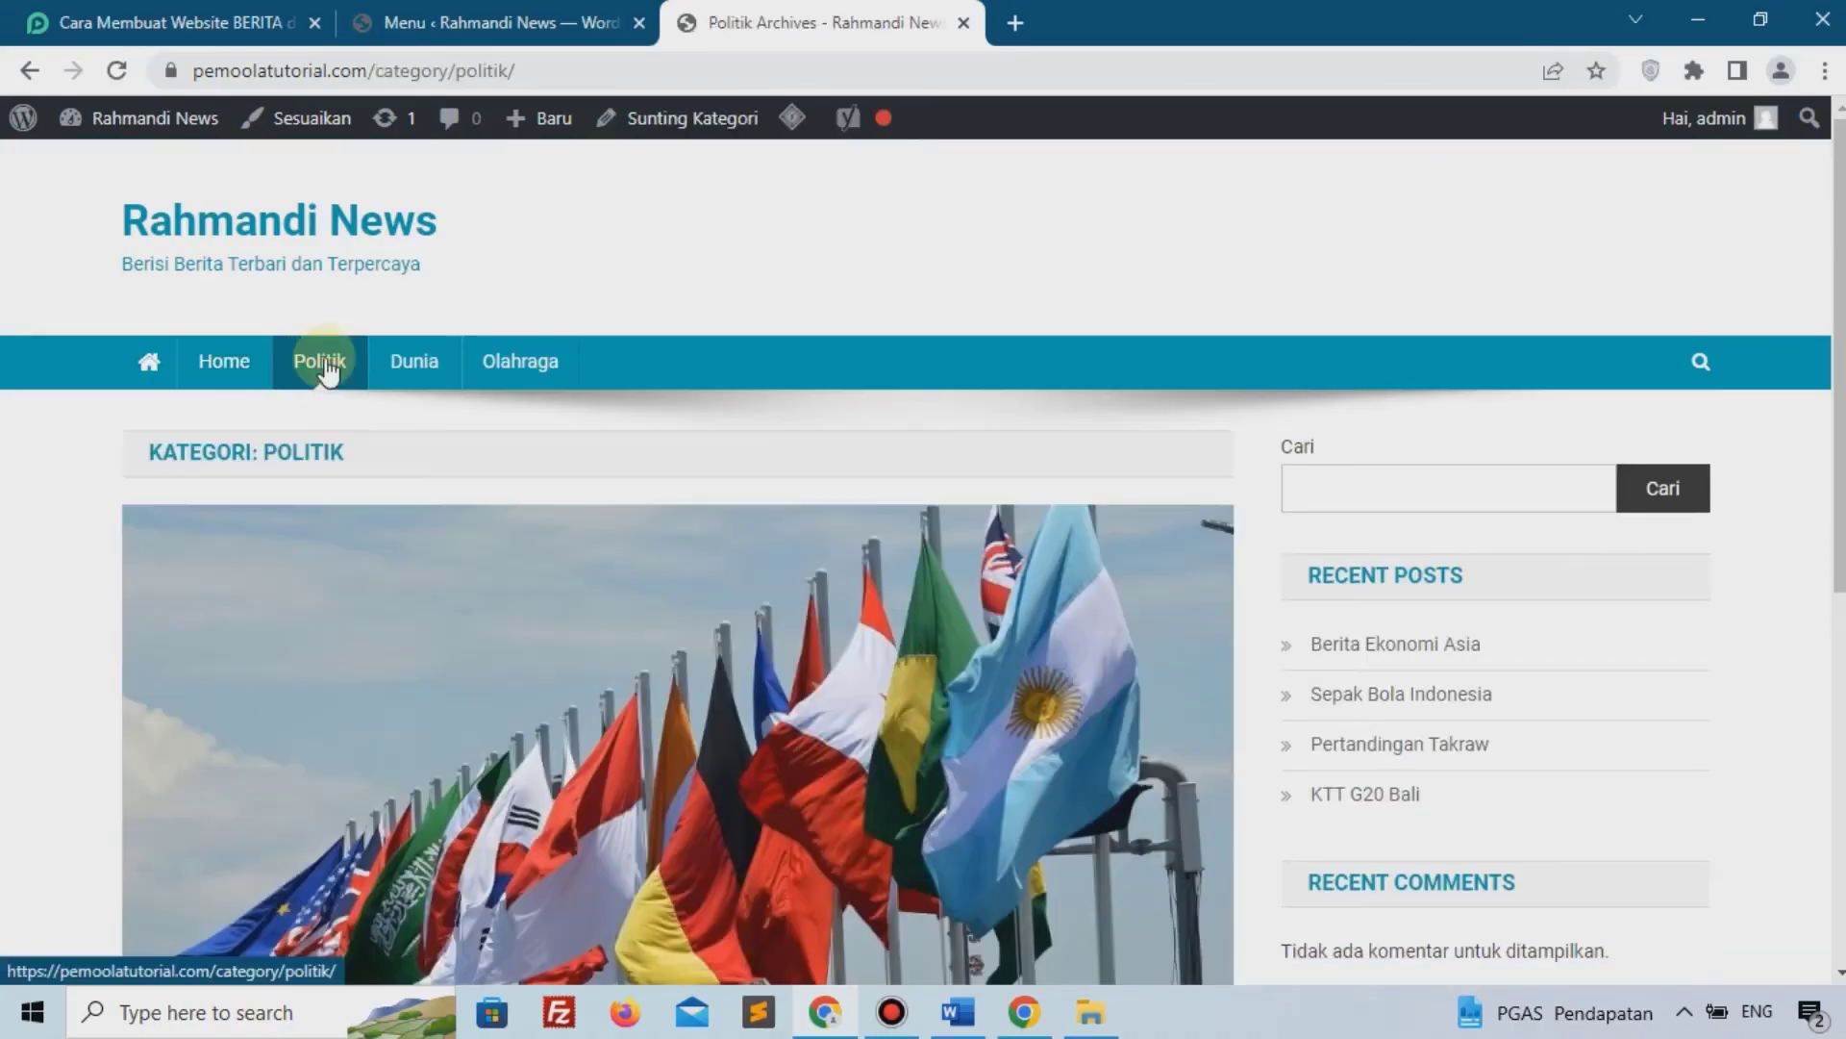
scroll(385, 403, down, 6)
scroll(408, 423, up, 5)
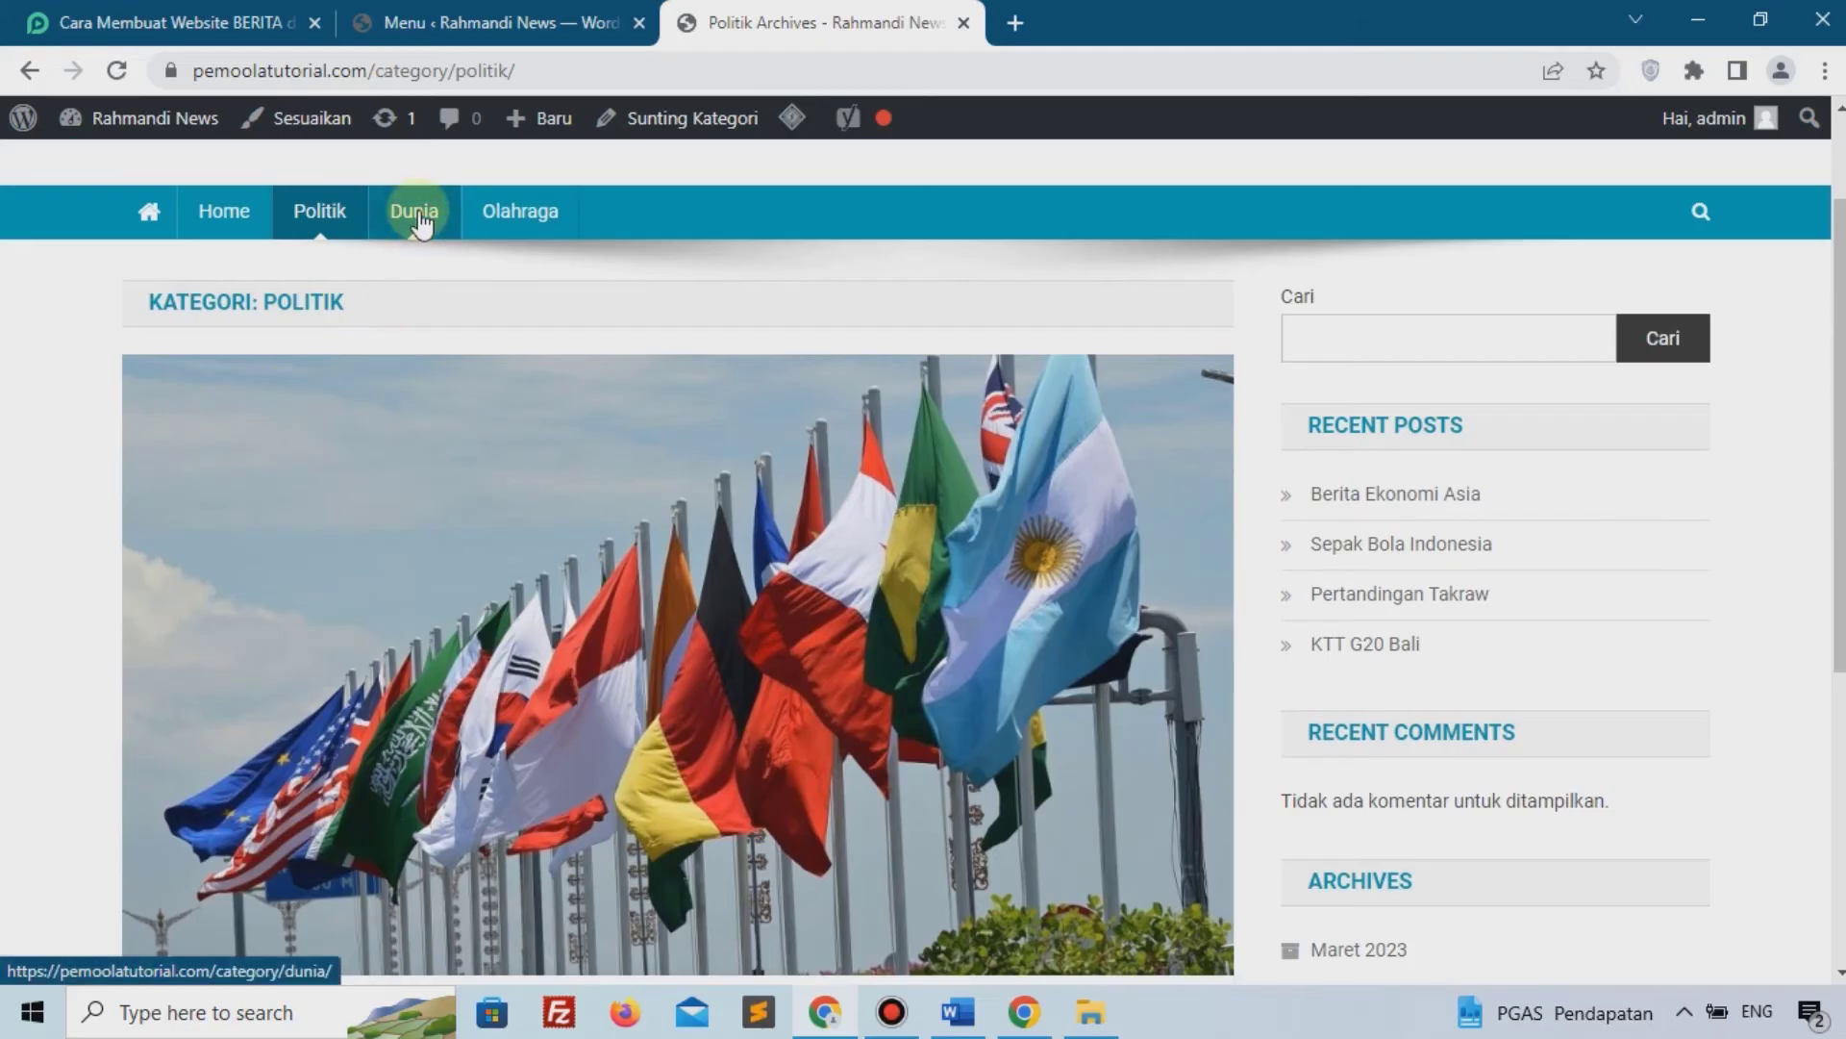
scroll(520, 421, down, 5)
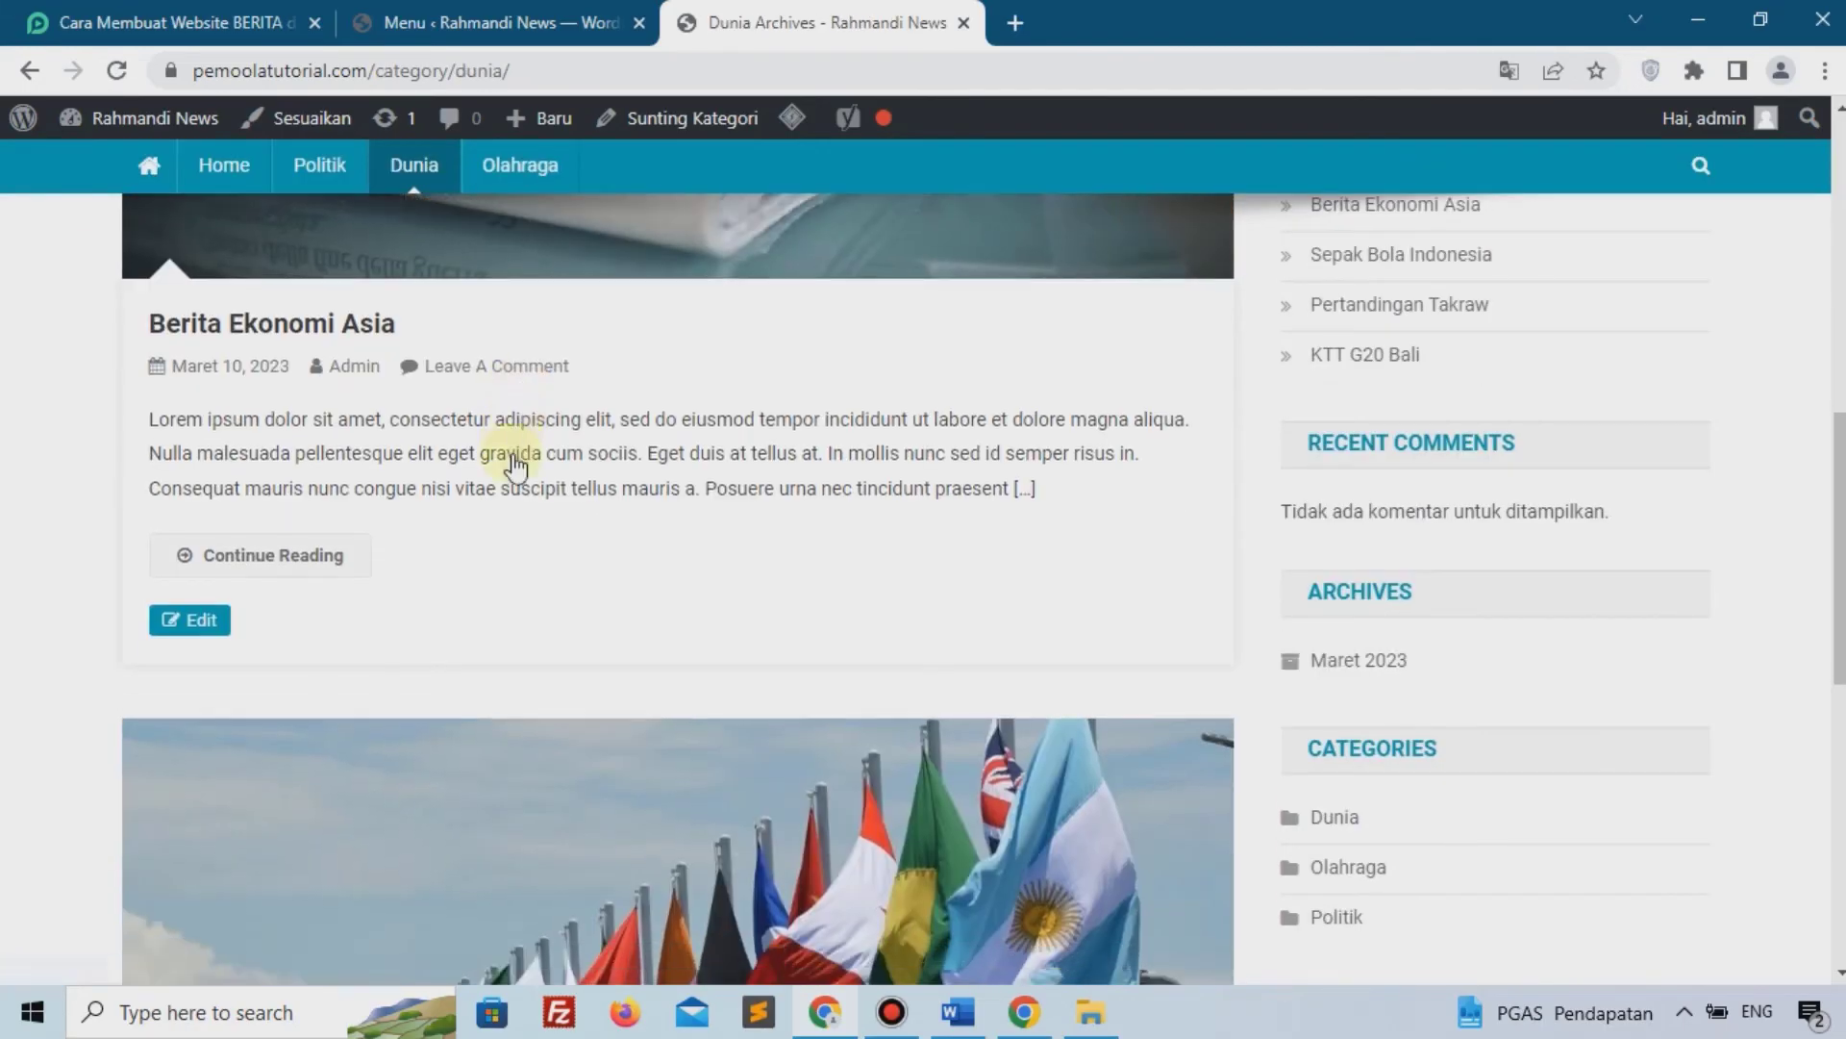
scroll(506, 445, down, 5)
scroll(516, 466, down, 3)
scroll(511, 453, up, 12)
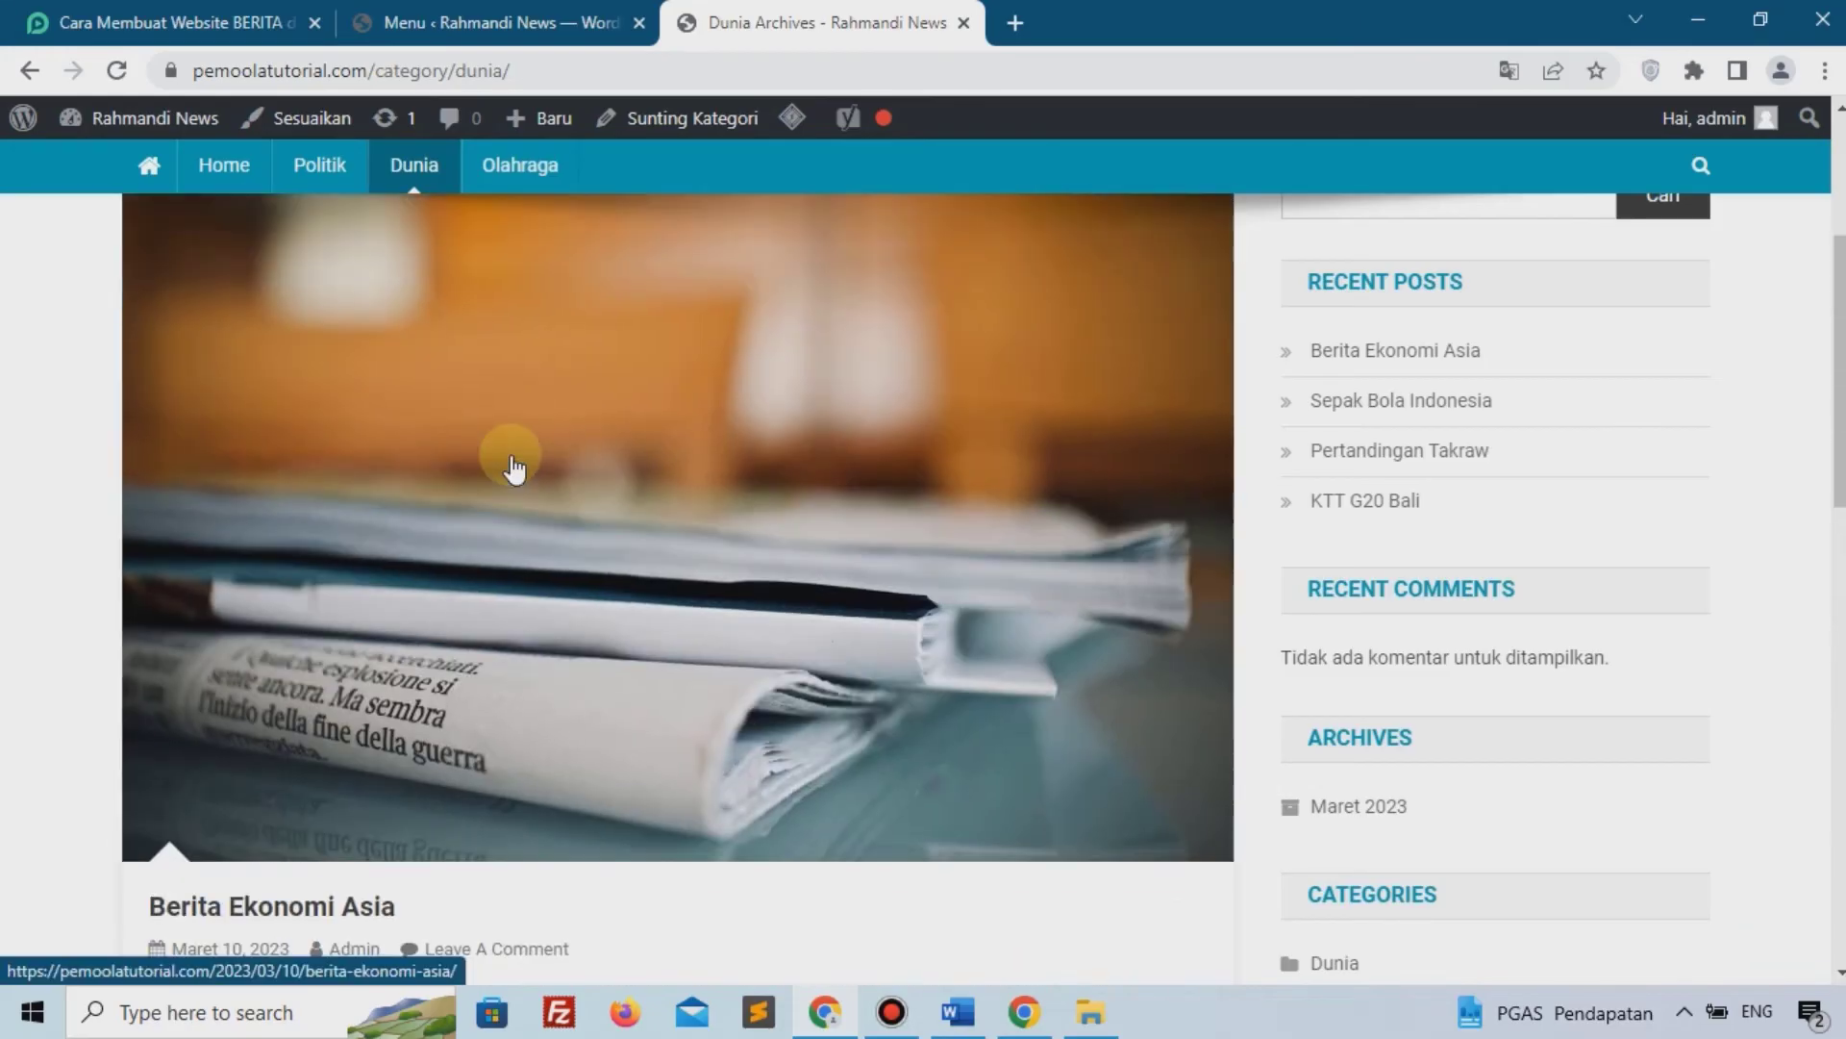
scroll(515, 468, up, 3)
click(535, 252)
scroll(520, 474, down, 15)
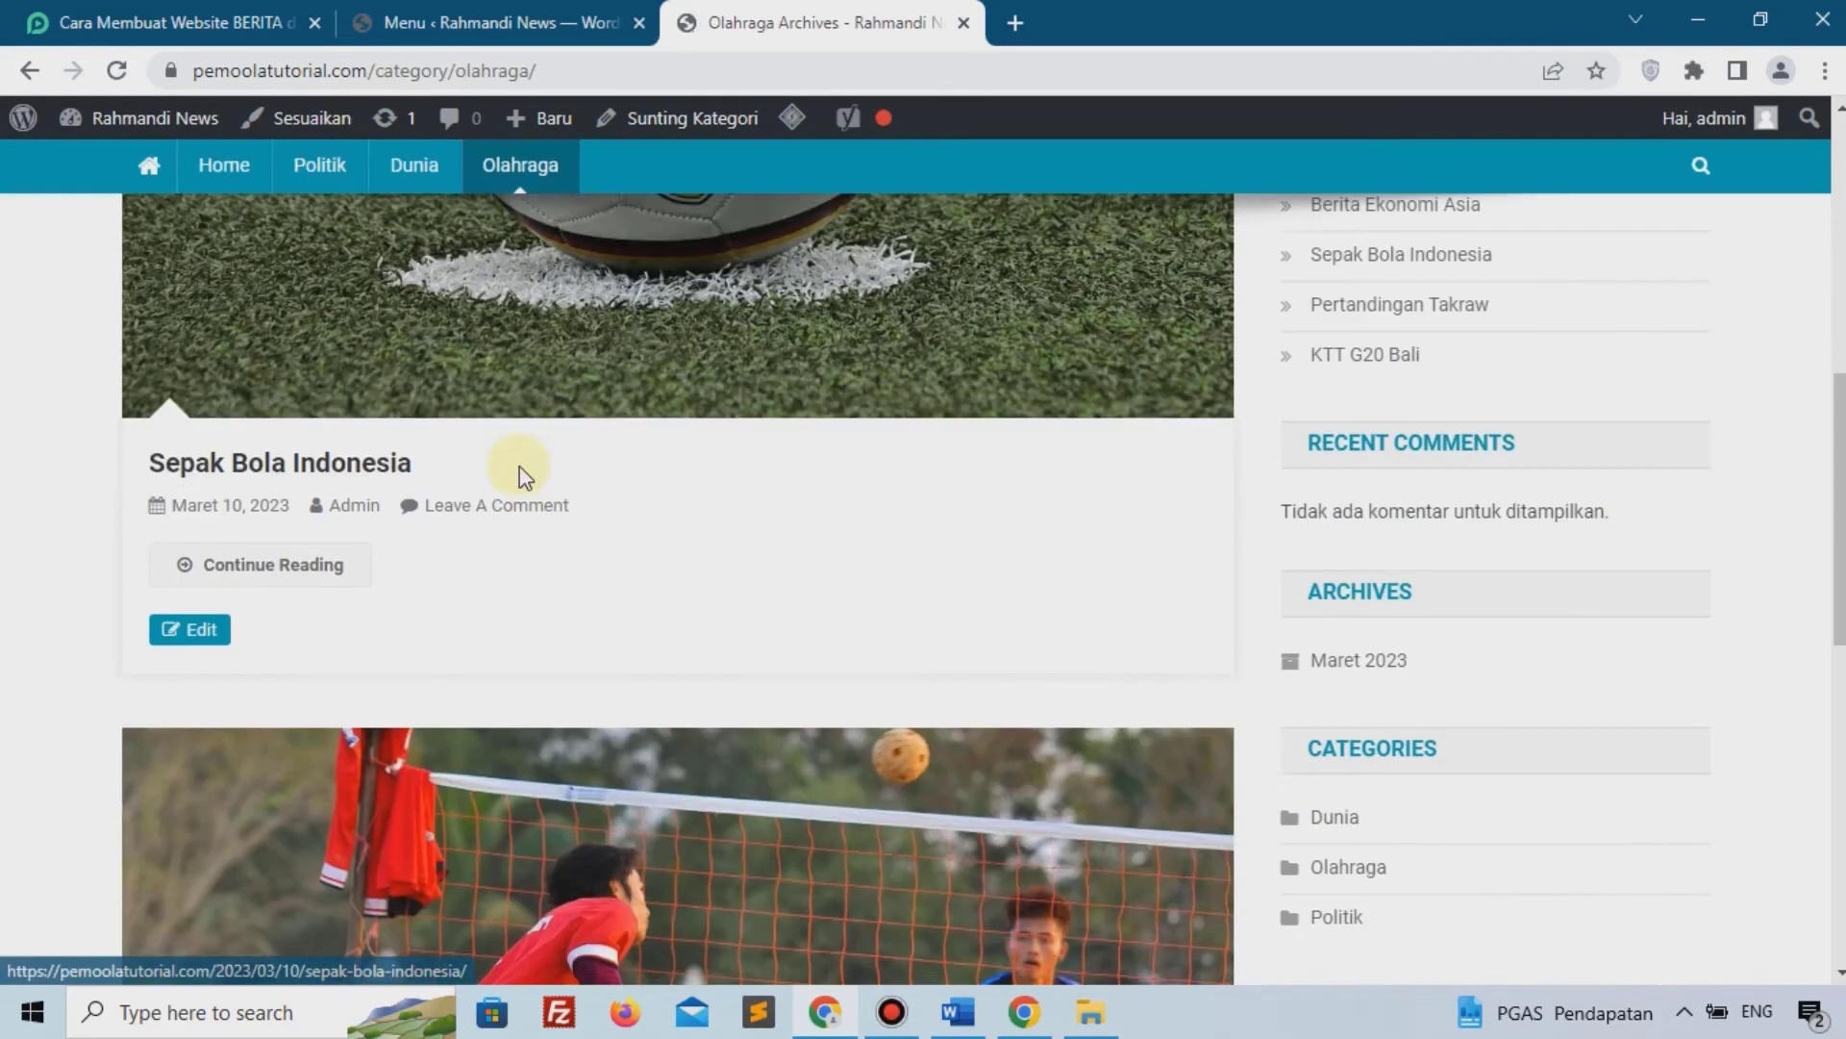
scroll(520, 474, up, 15)
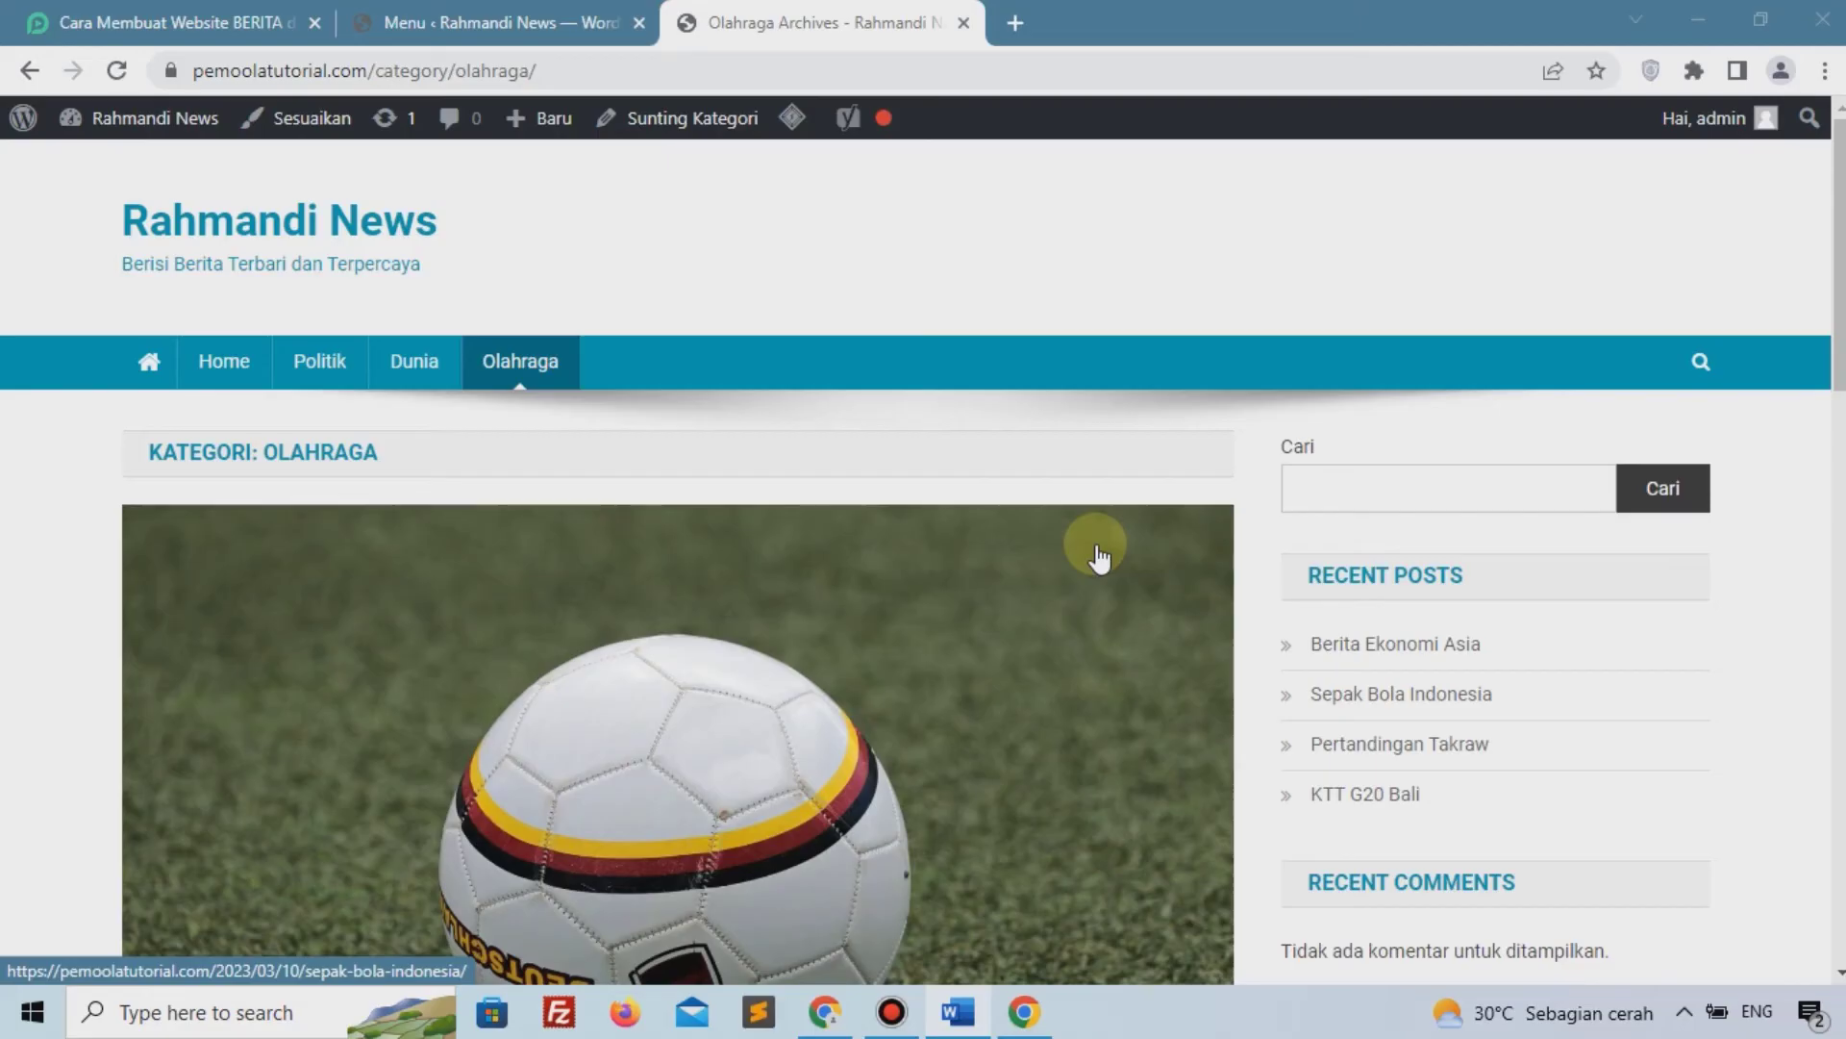
In the reading settings, switch the homepage display to a static page, choose Home as the posts page, and save
click(433, 23)
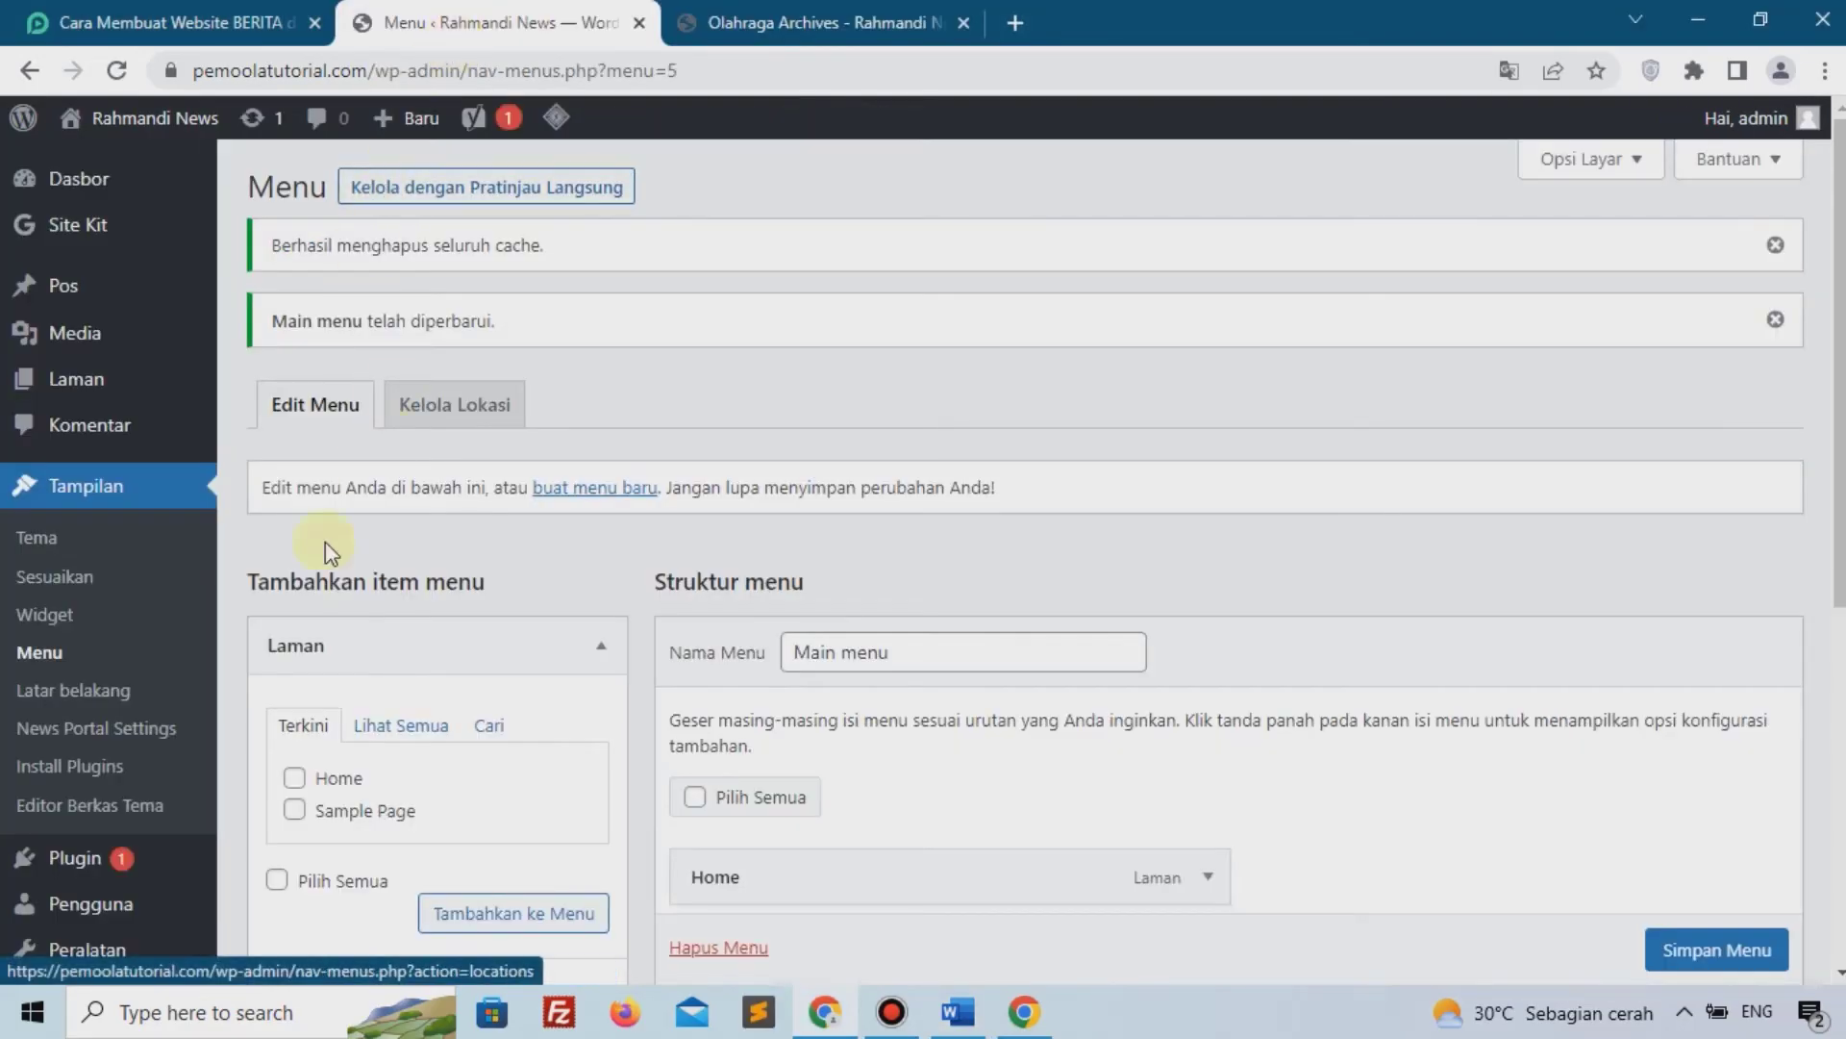
scroll(166, 781, down, 1)
scroll(165, 781, down, 2)
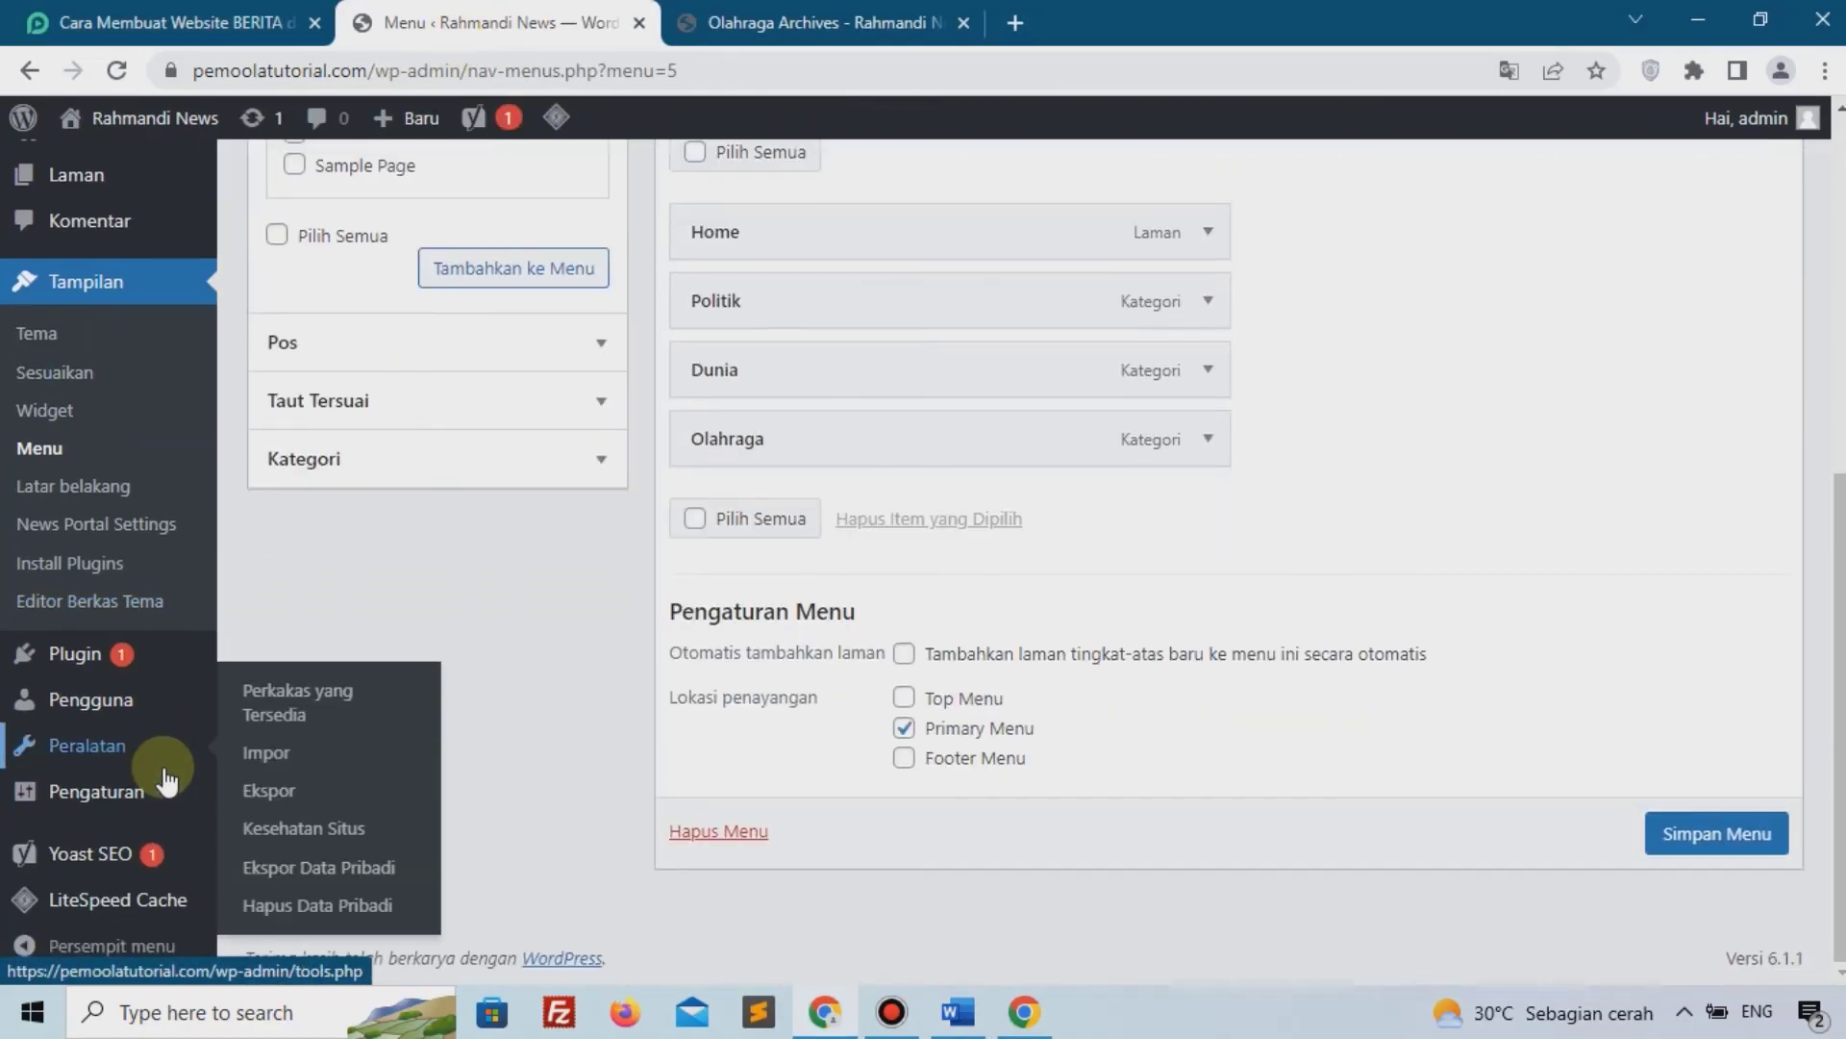
mouse_move(85, 787)
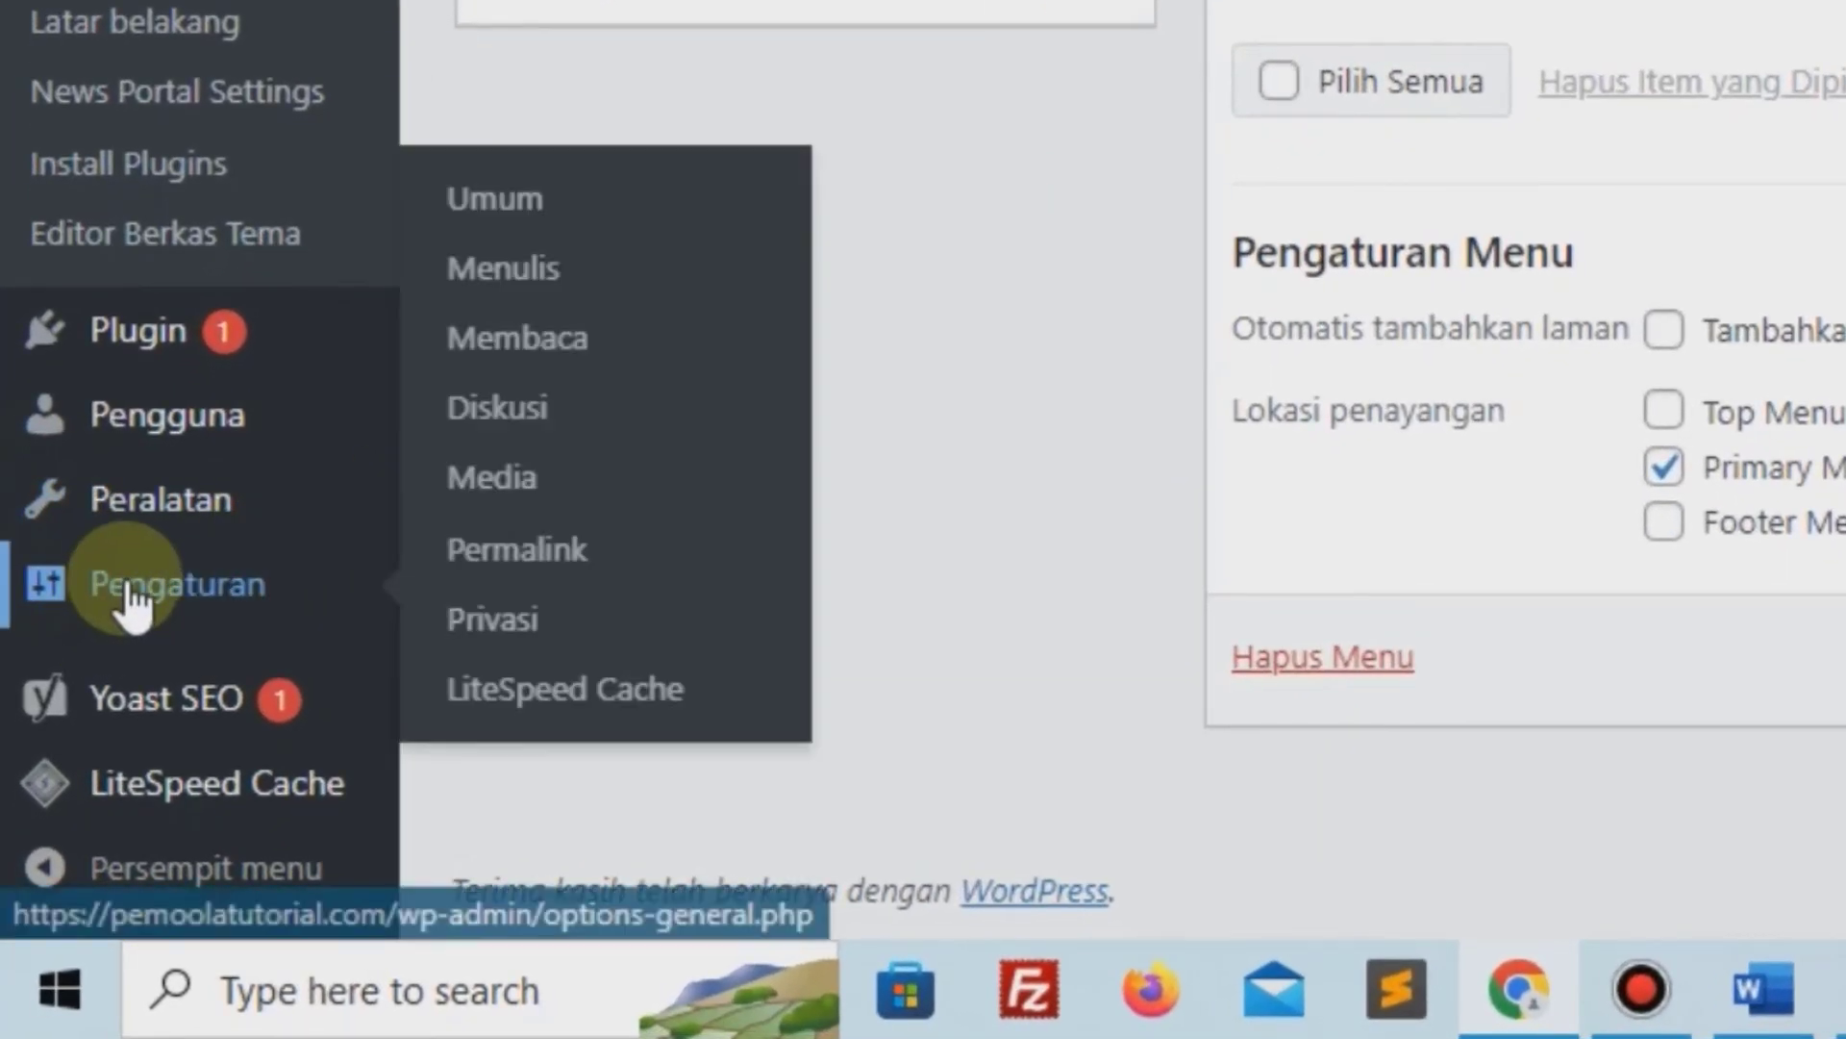
click(589, 351)
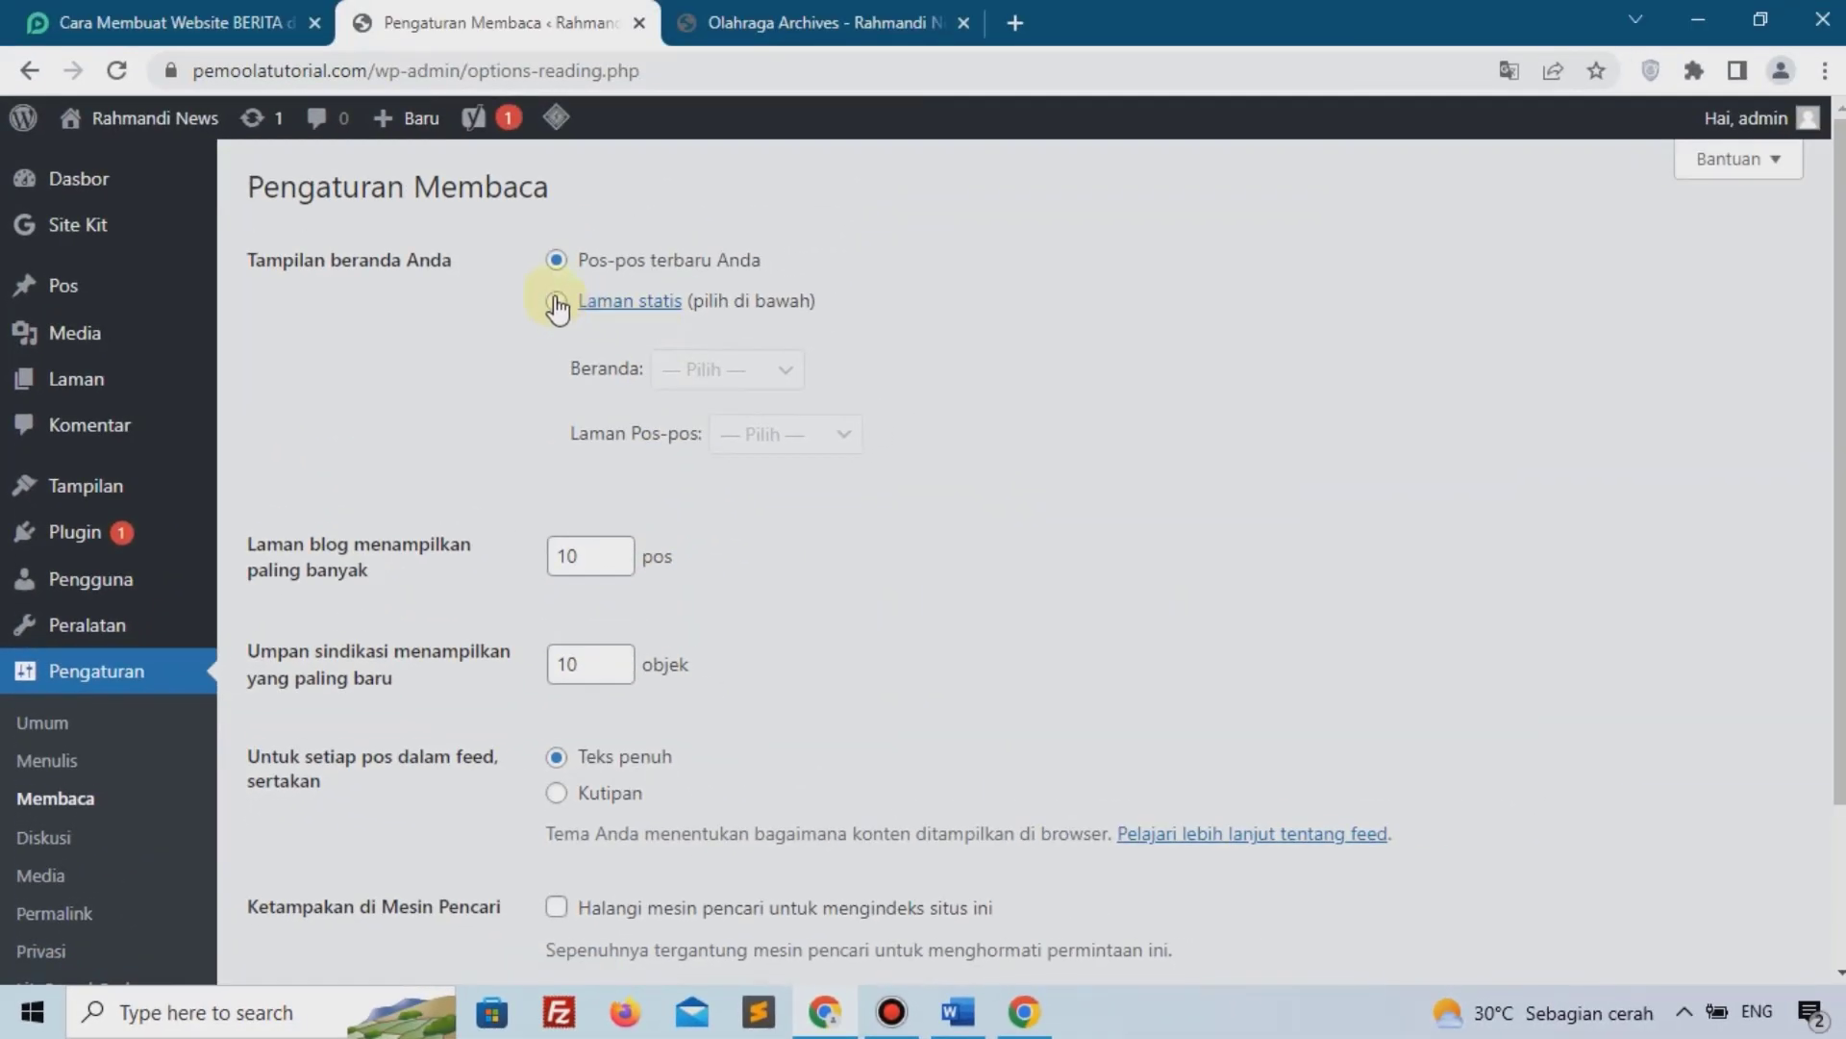
click(557, 302)
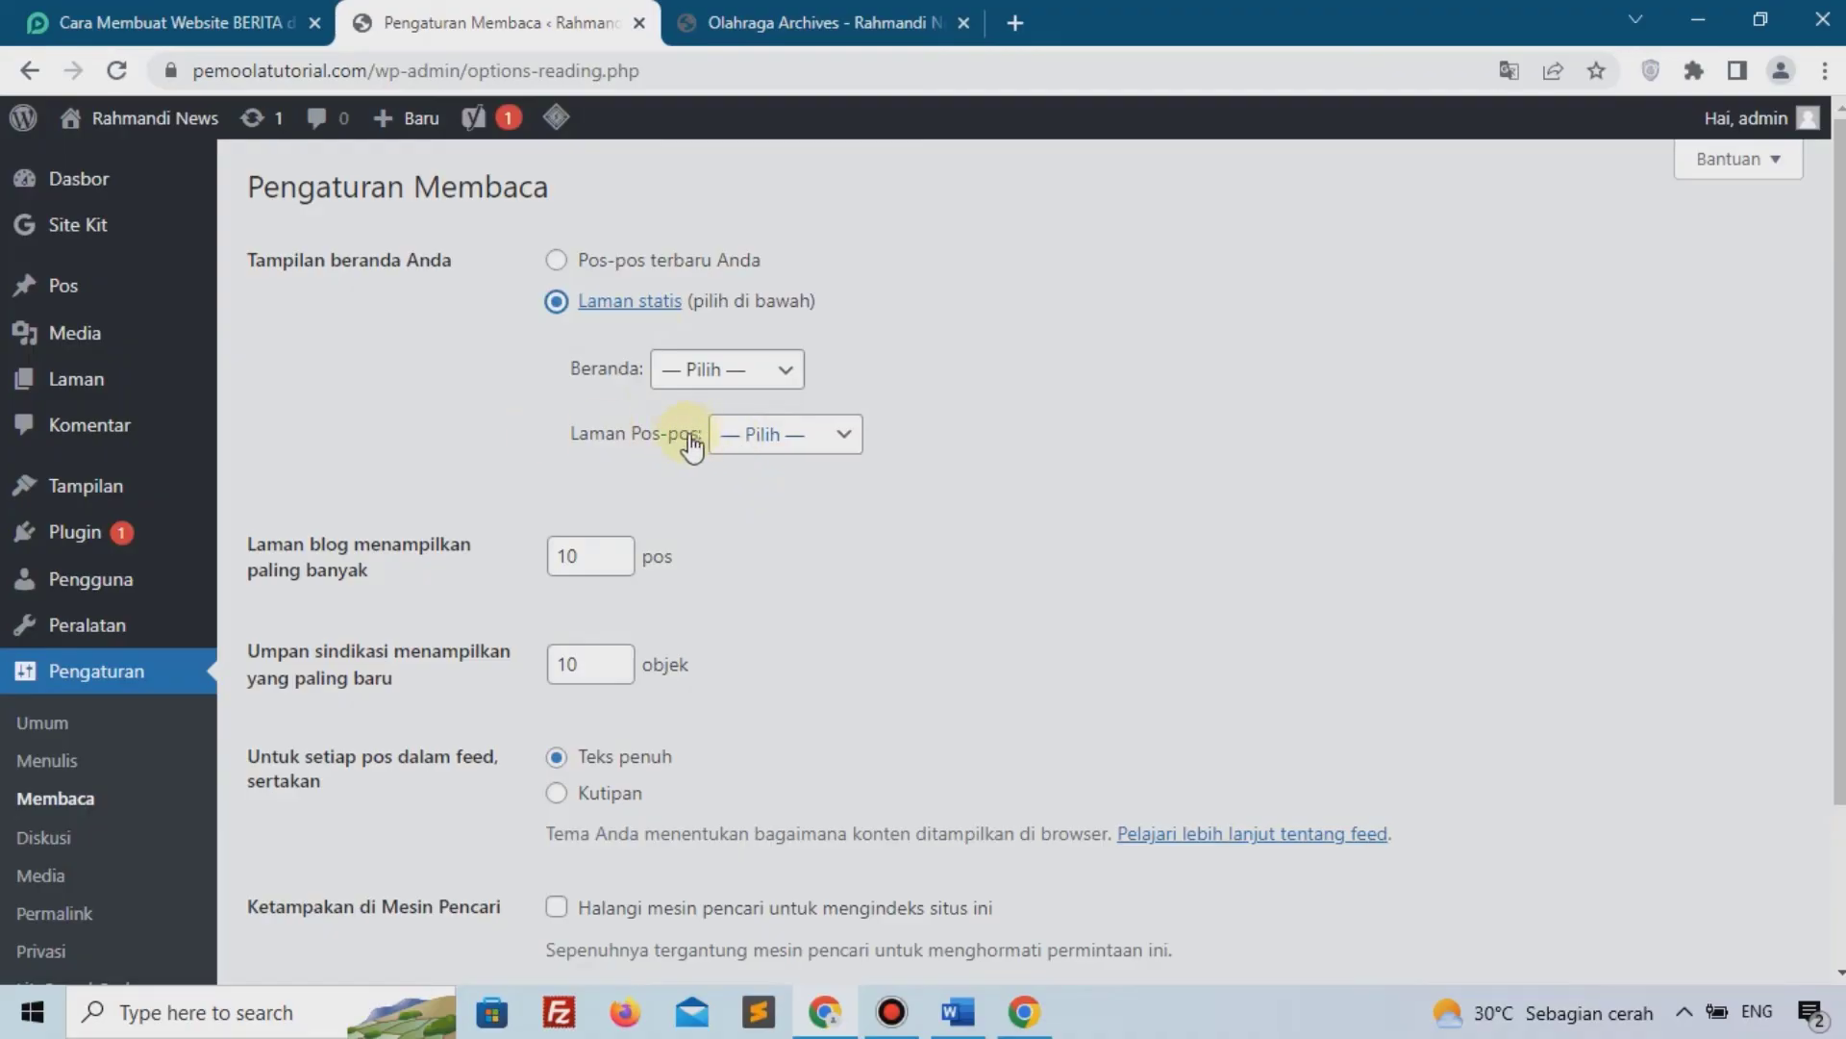
click(747, 437)
click(744, 496)
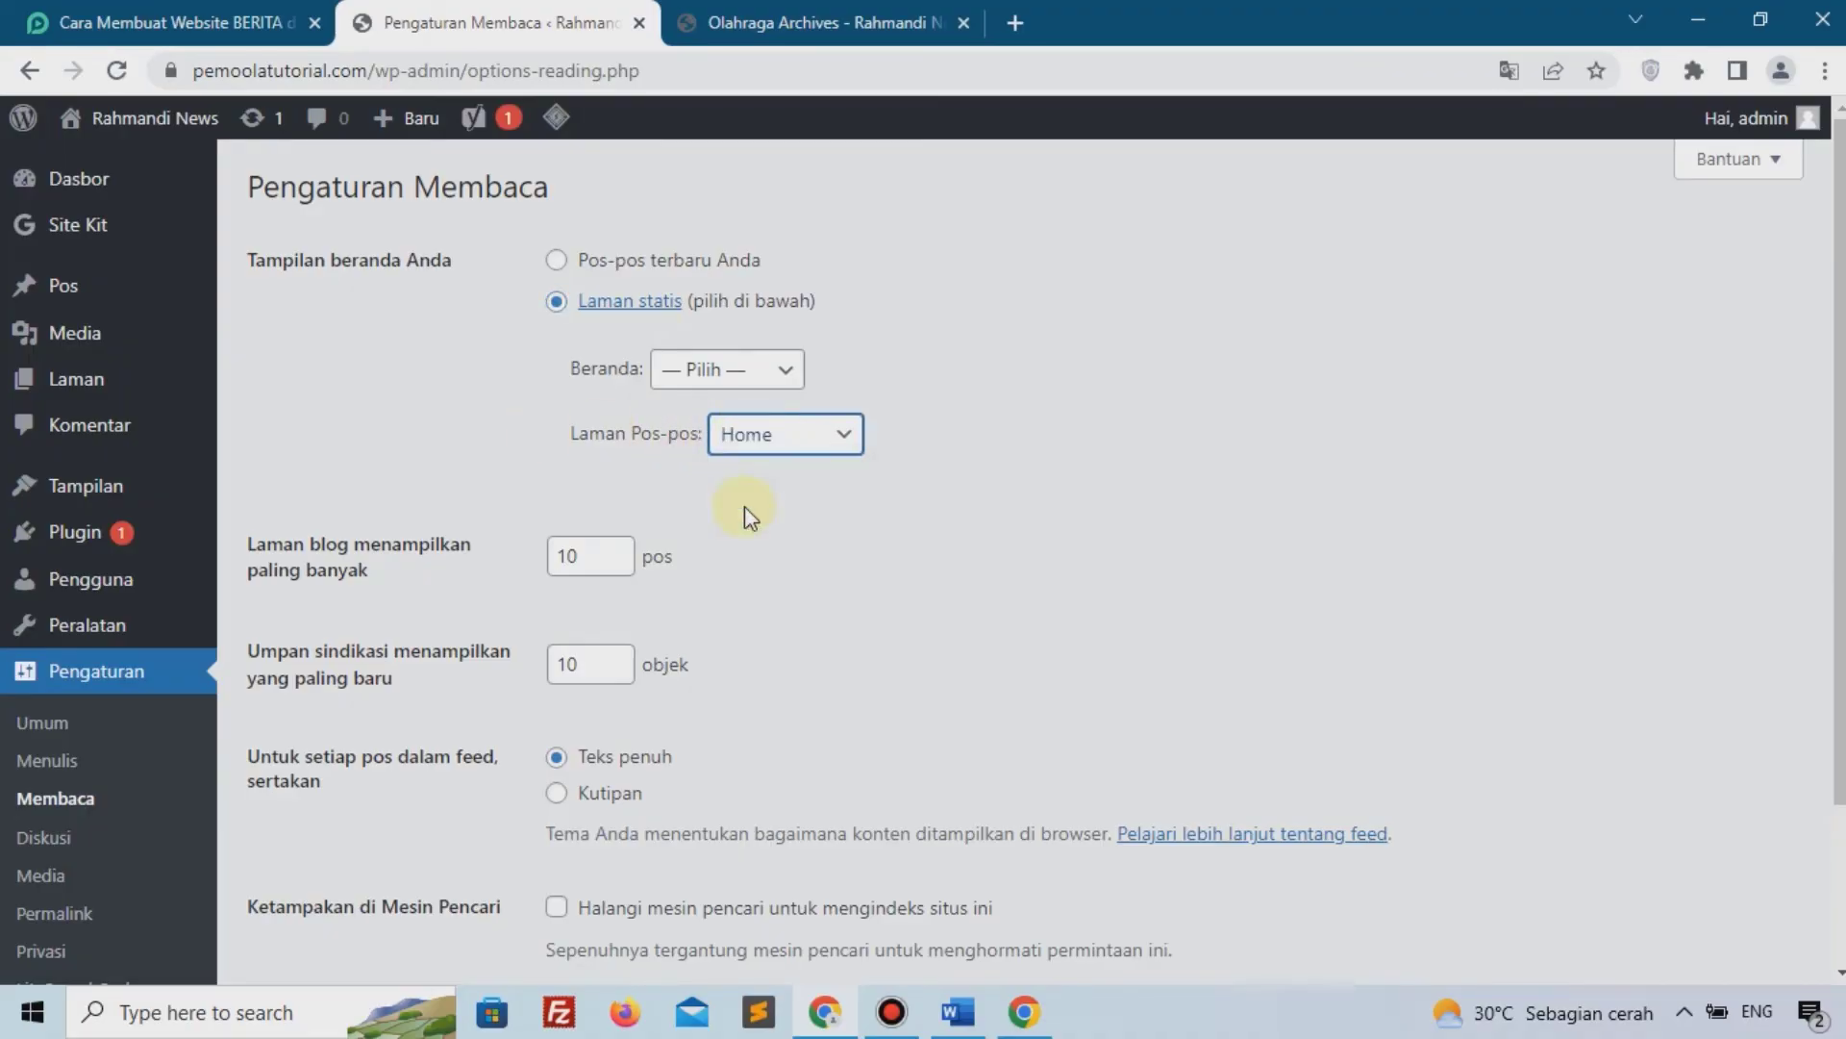
scroll(462, 837, down, 3)
click(341, 827)
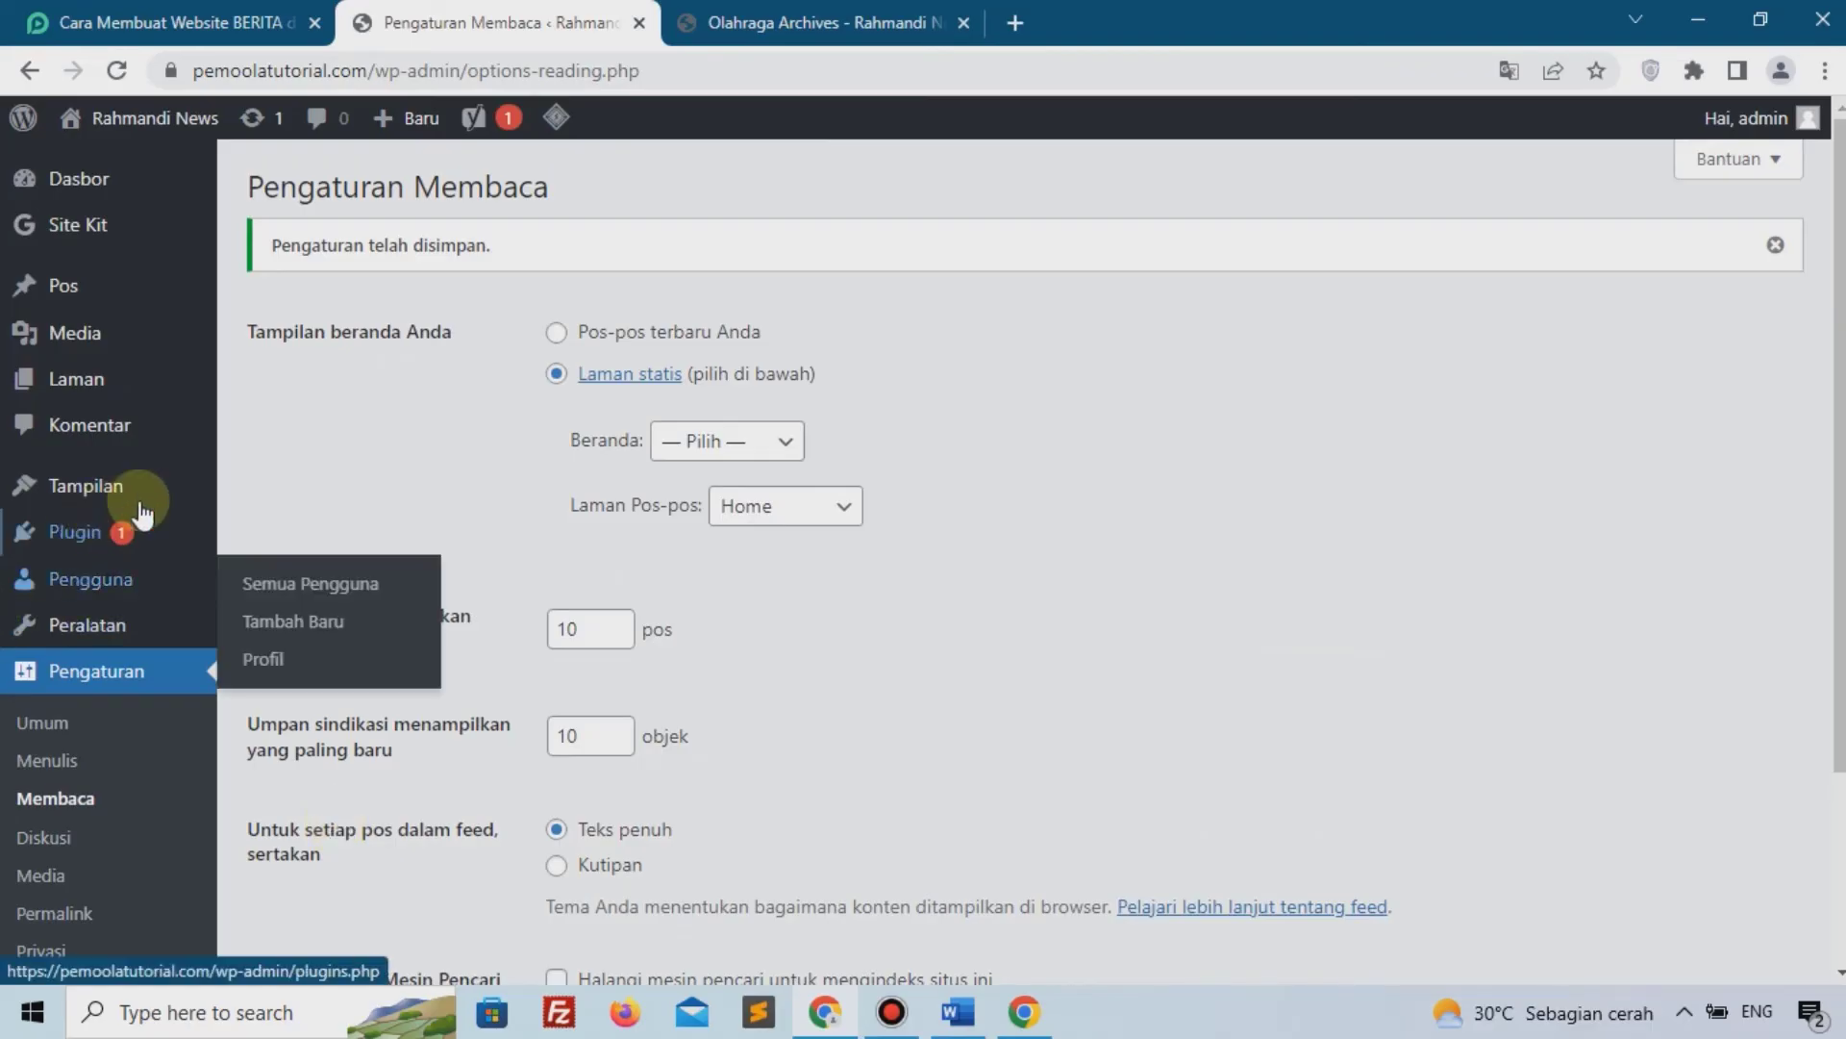
Change the site's permalink structure to Nama tulisan (post name) and save the changes
mouse_move(158, 504)
scroll(161, 514, down, 3)
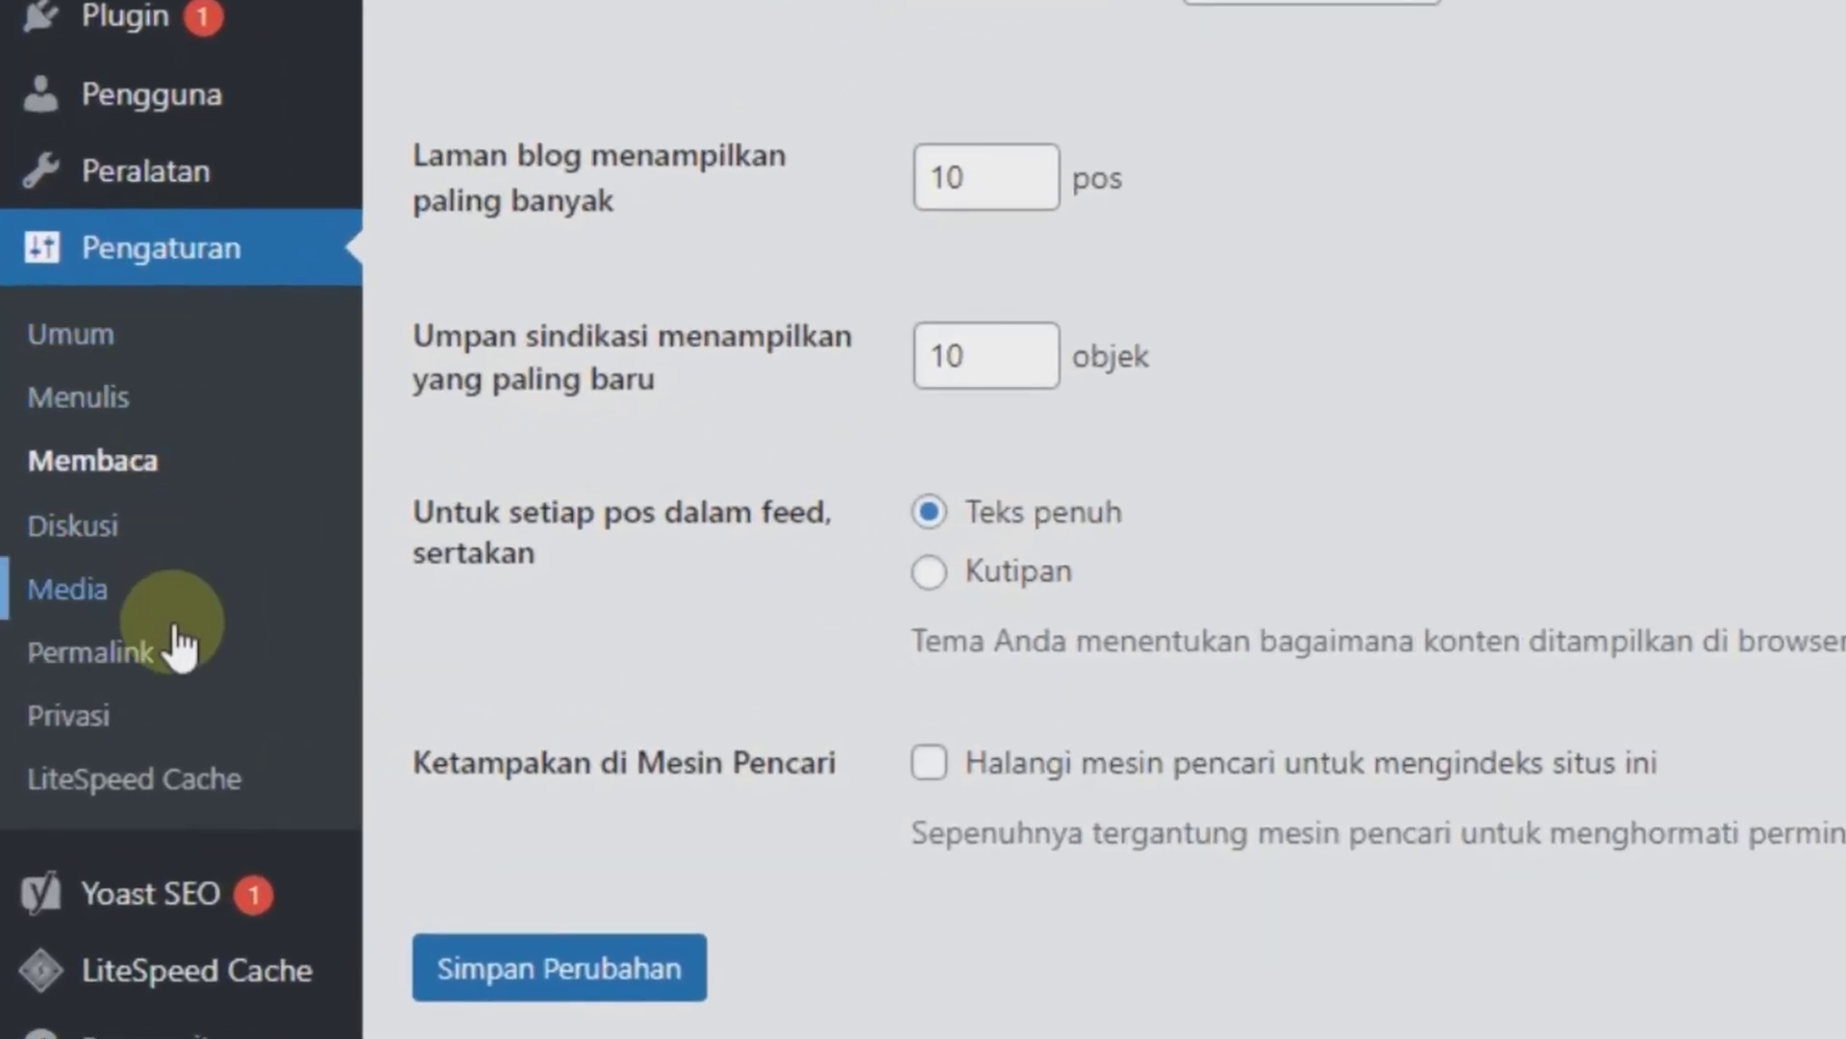
click(176, 654)
scroll(597, 558, down, 3)
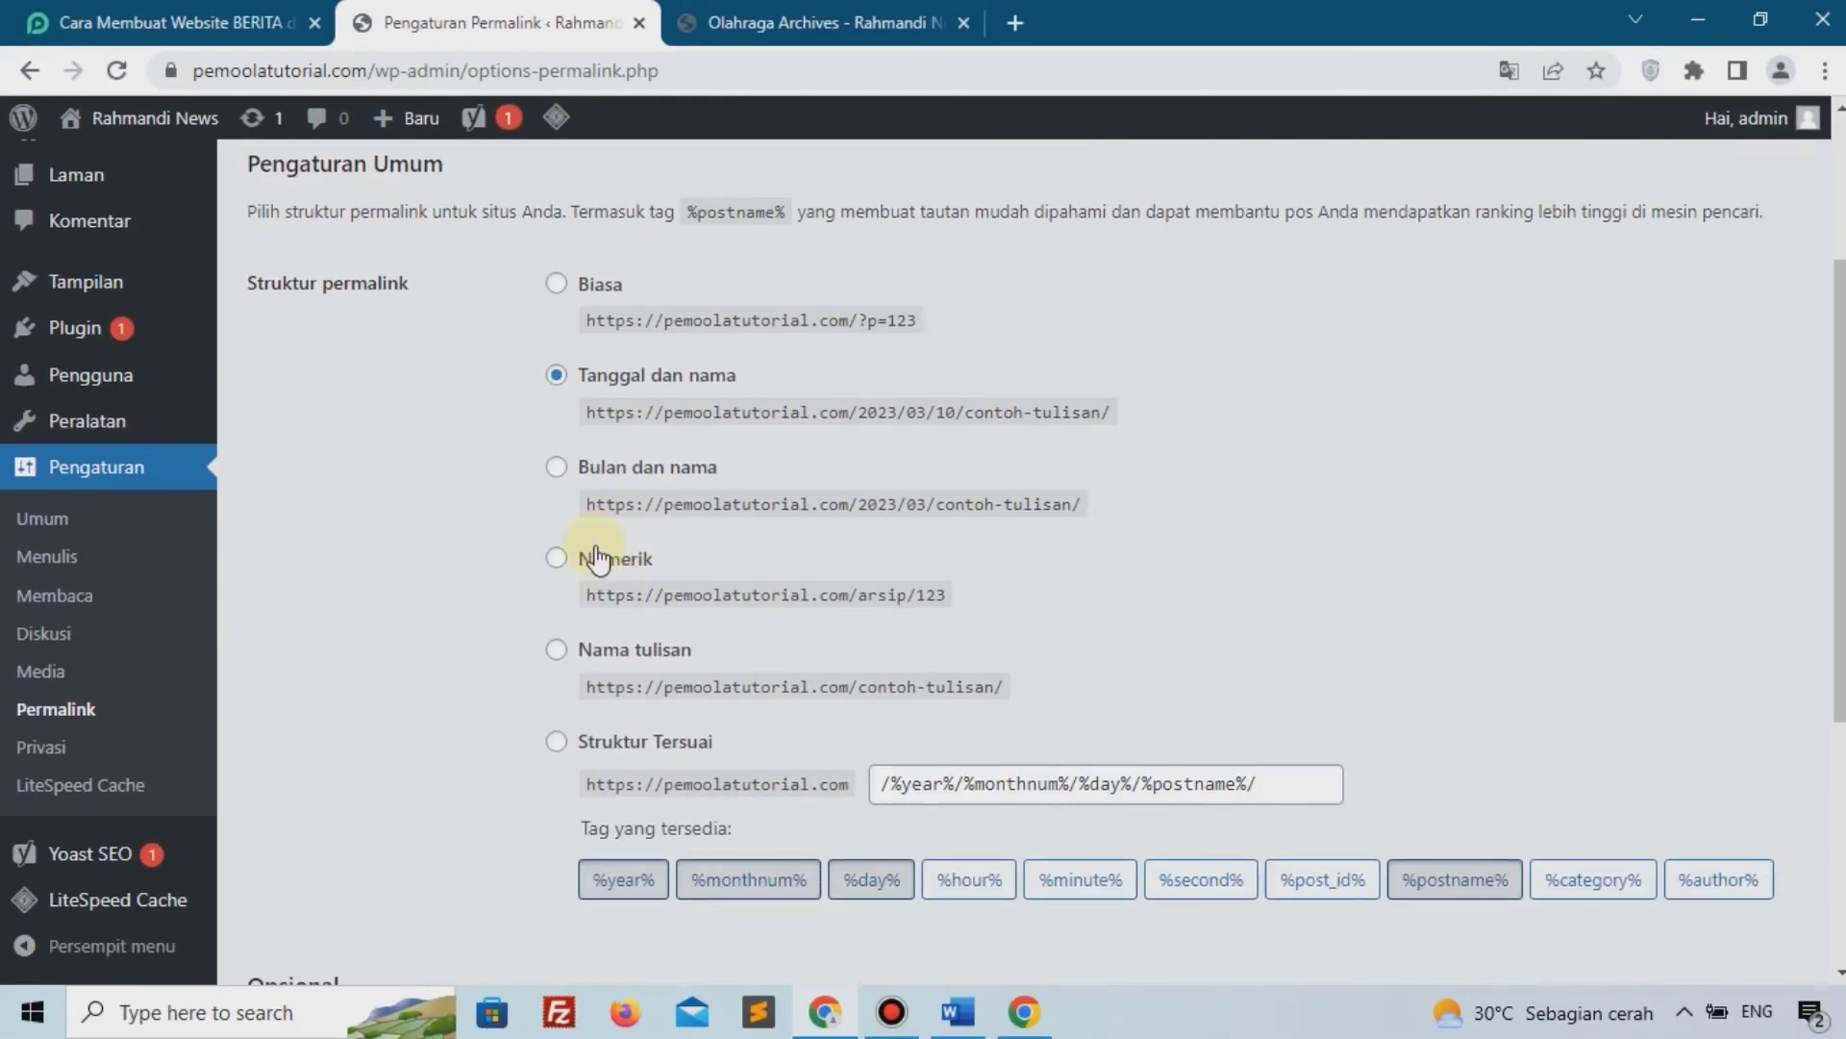
click(556, 650)
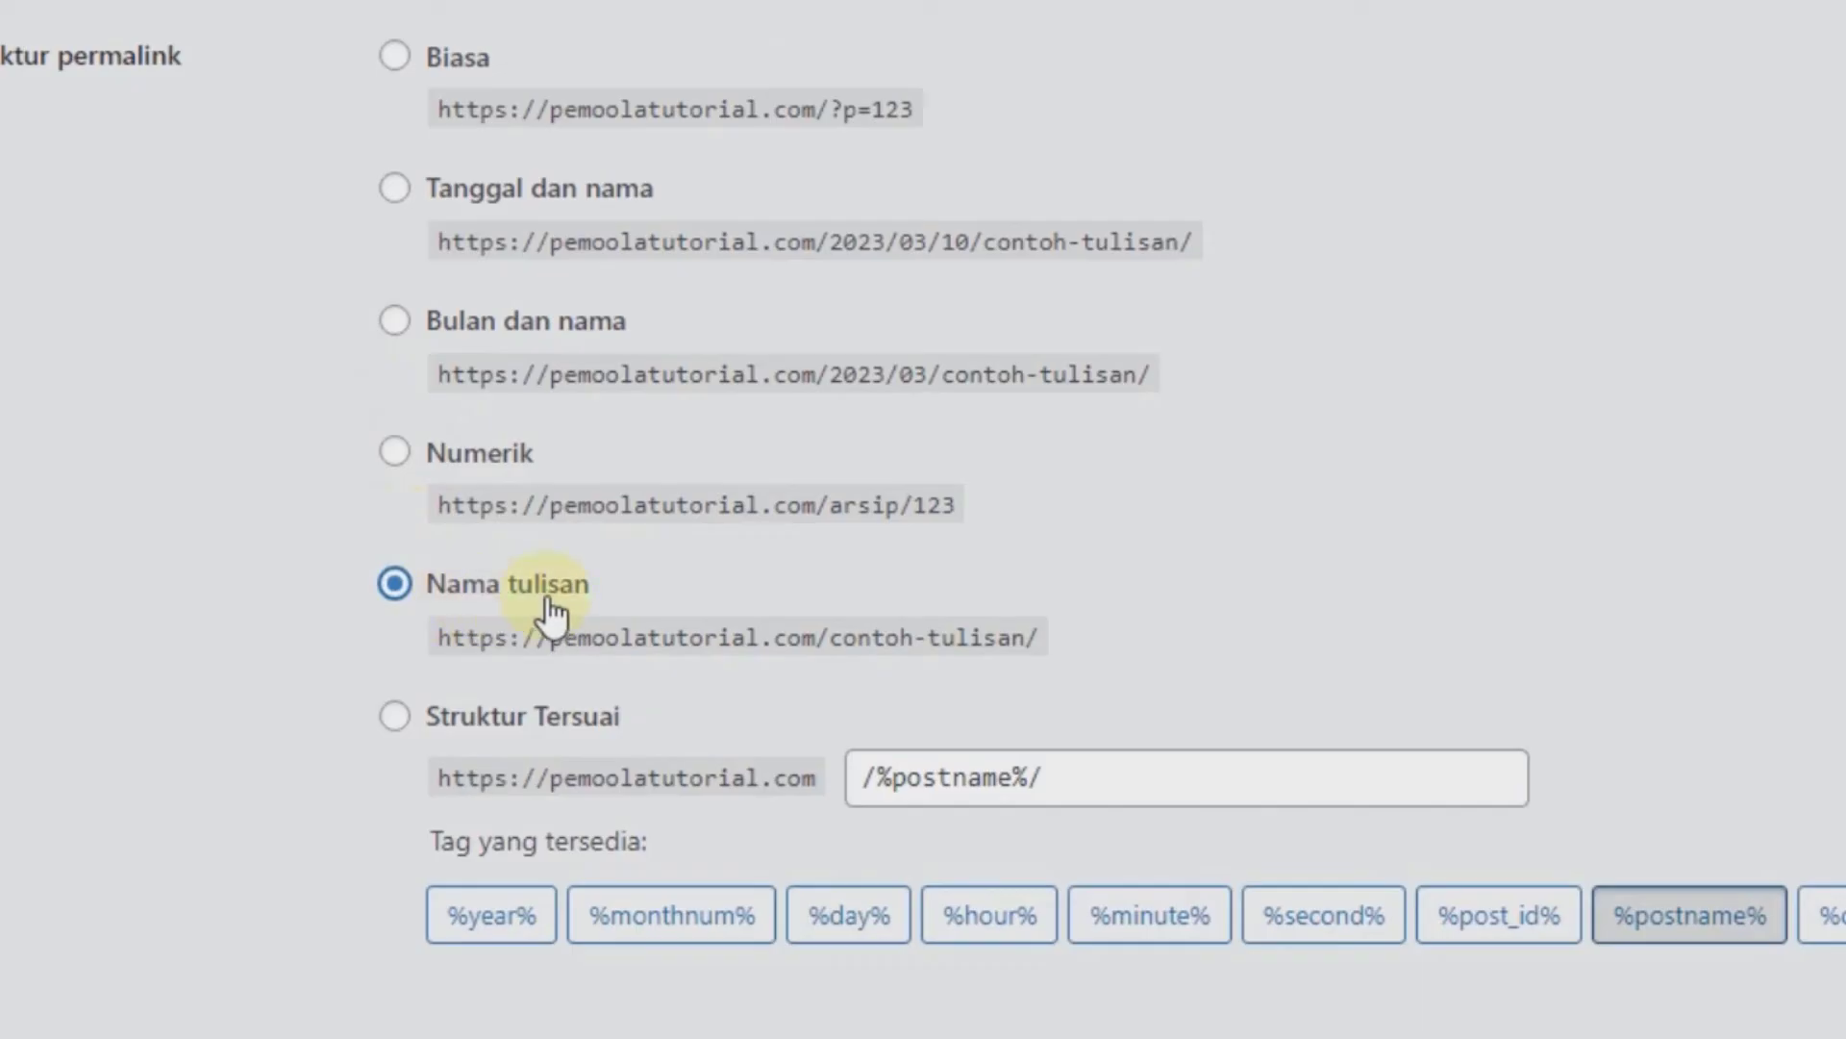
scroll(387, 651, down, 3)
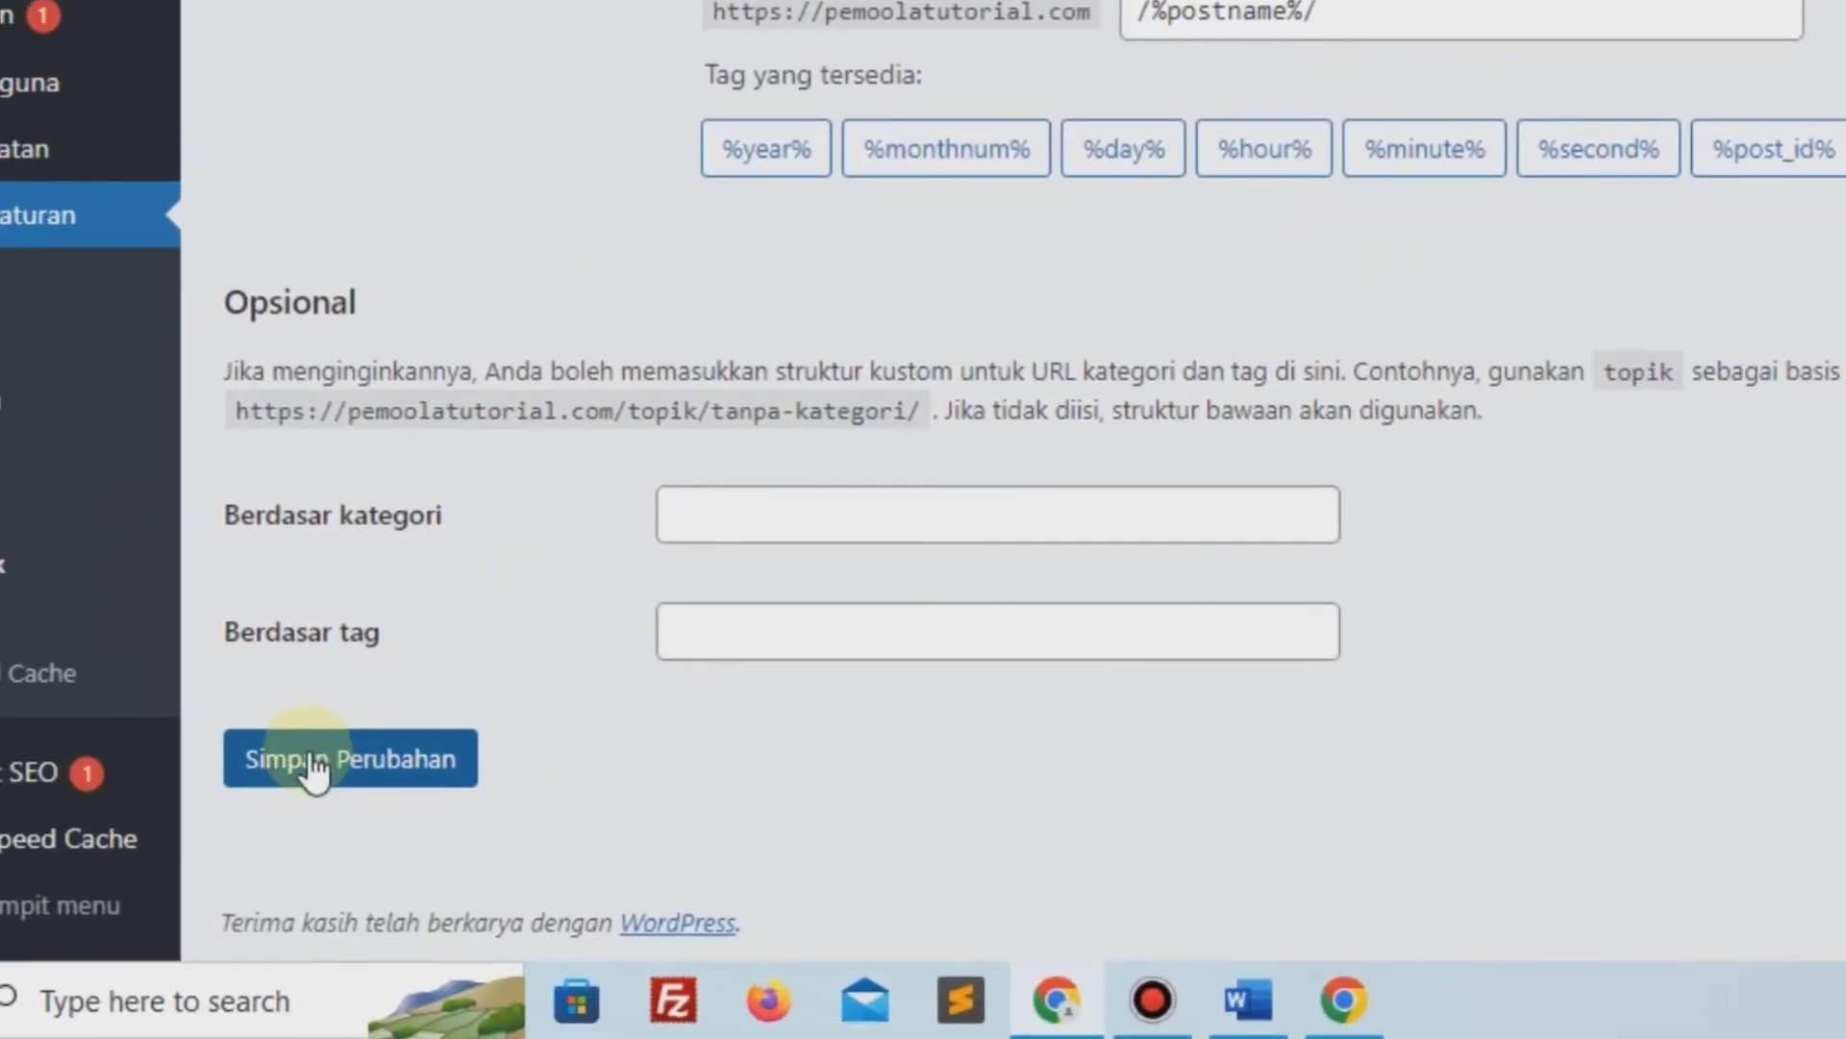
click(385, 759)
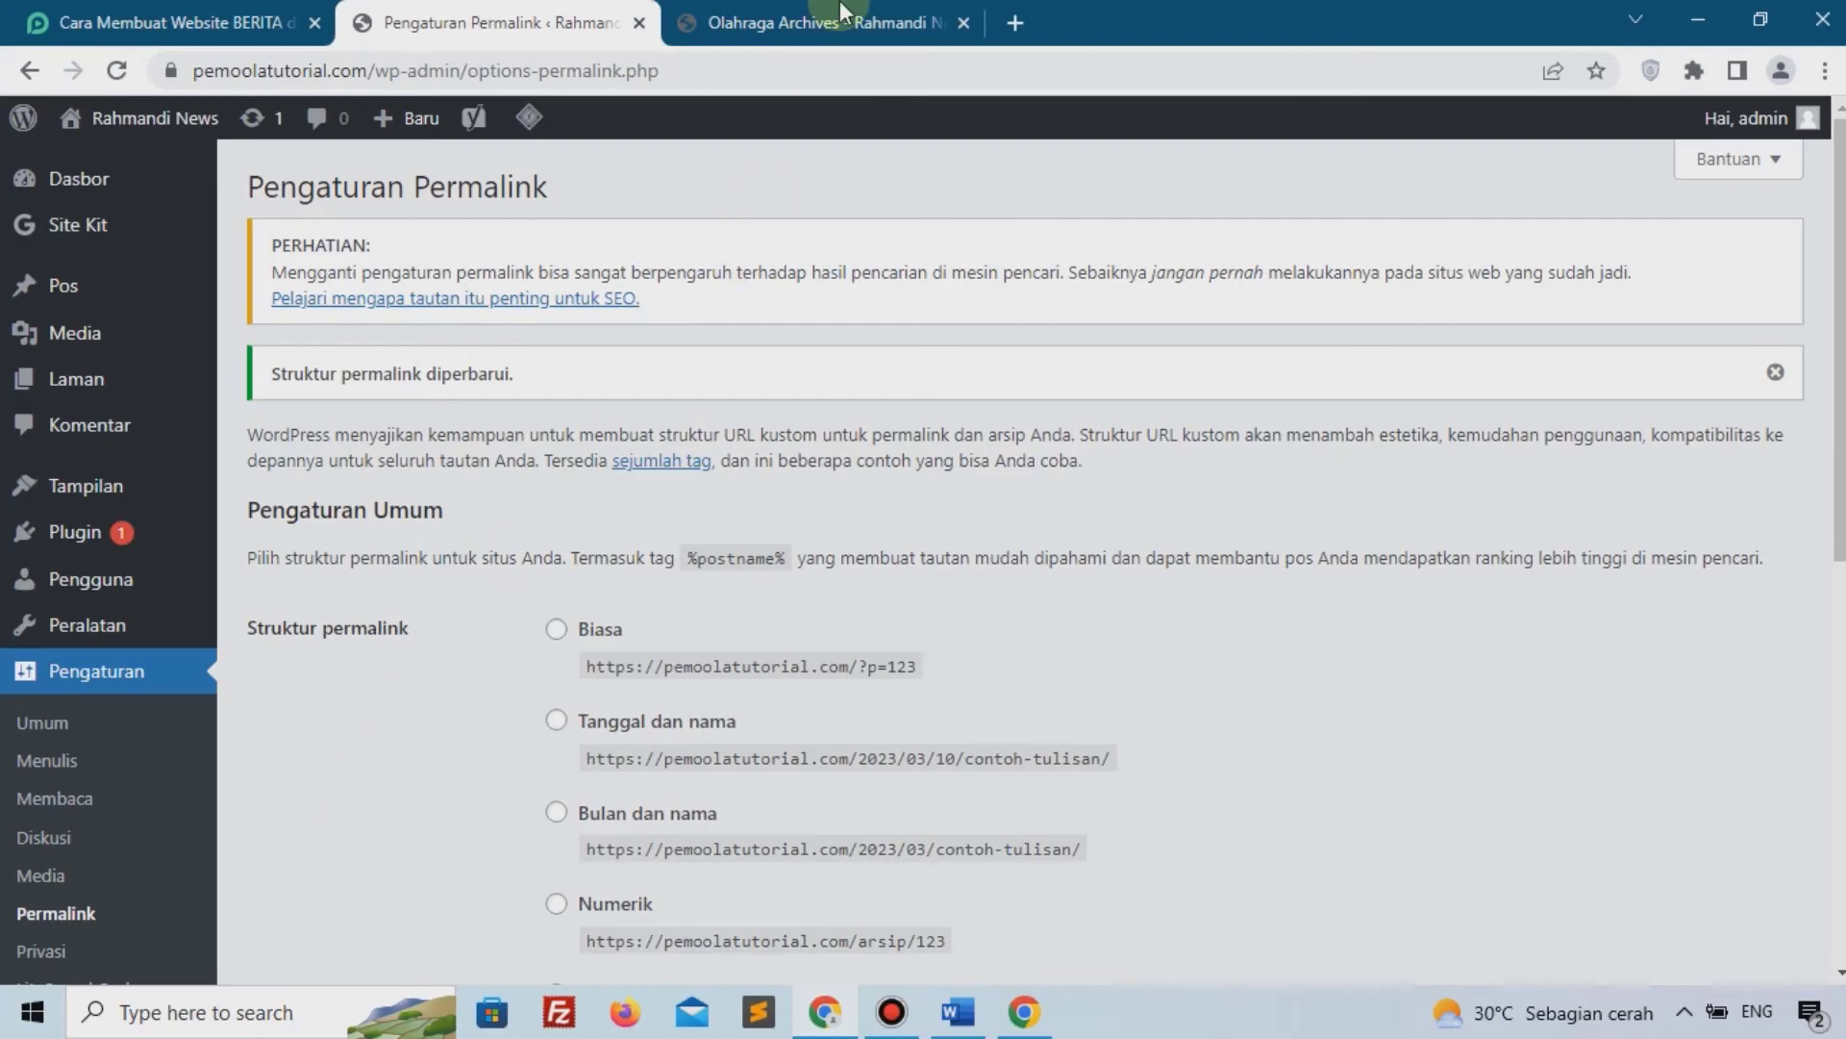
click(840, 13)
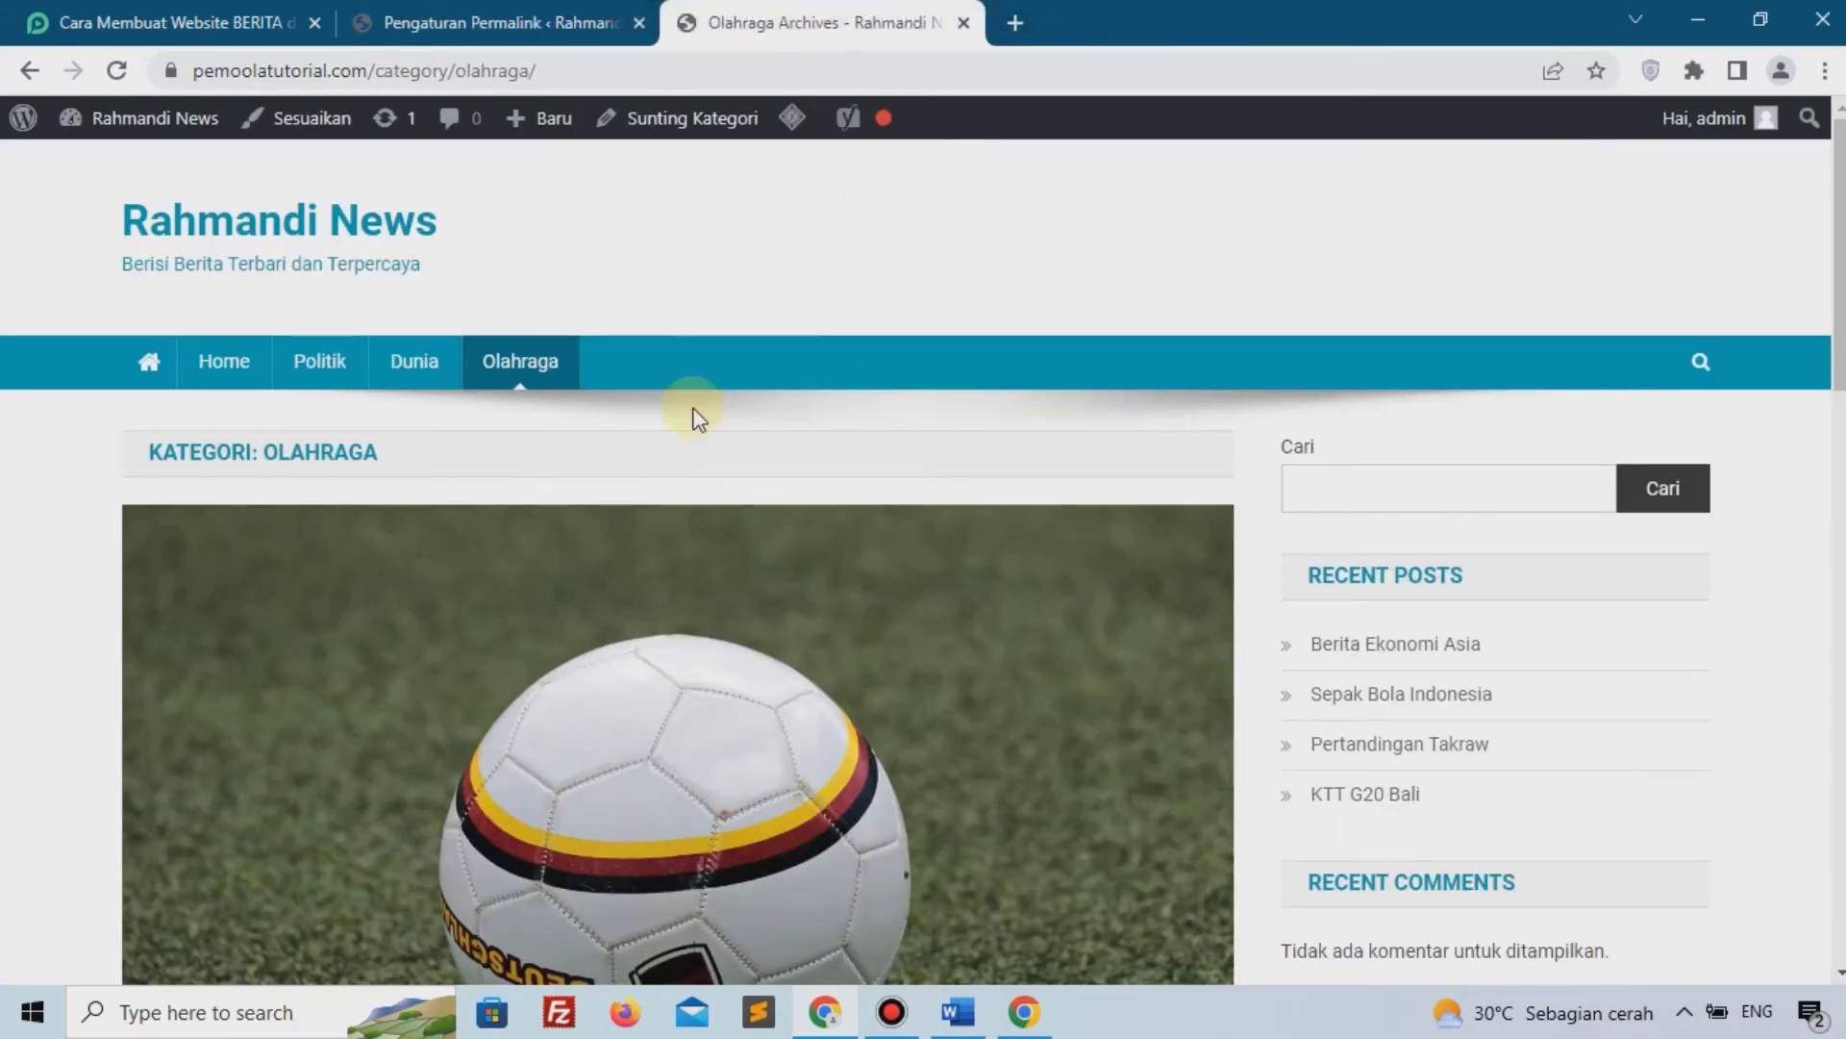
key(alt+Tab)
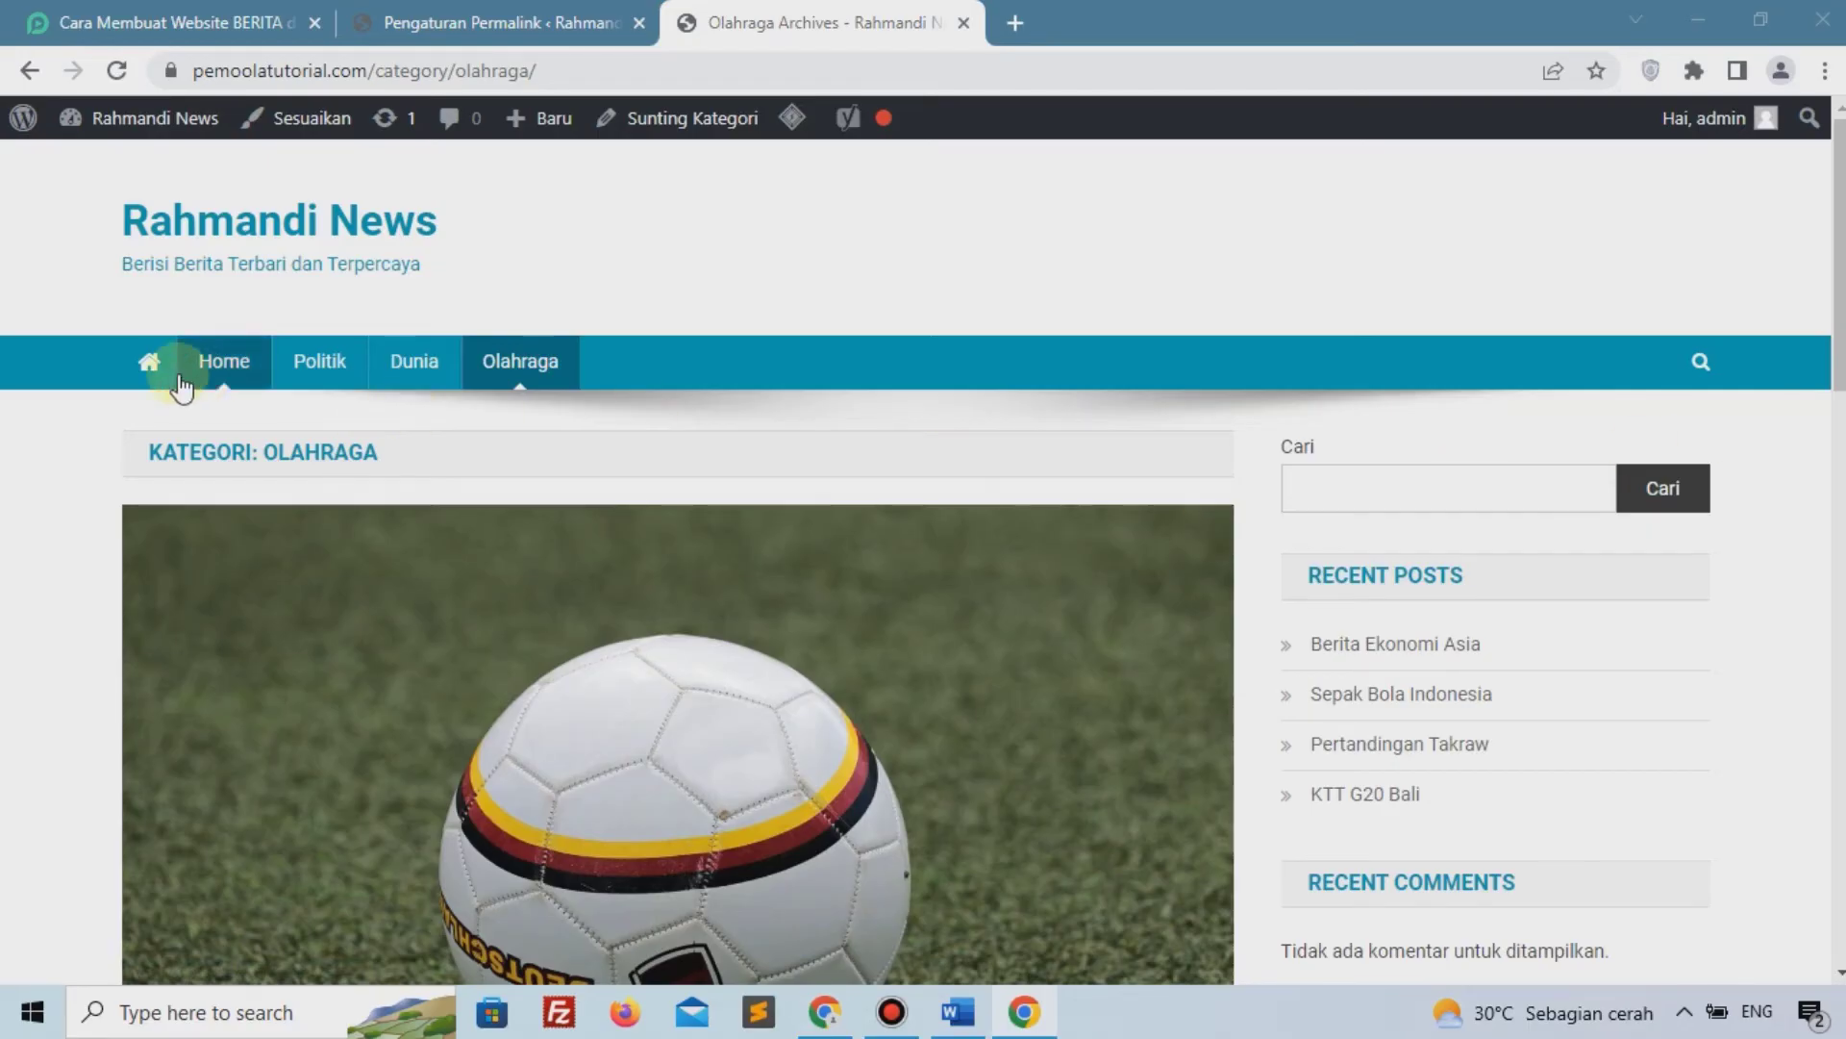
click(61, 367)
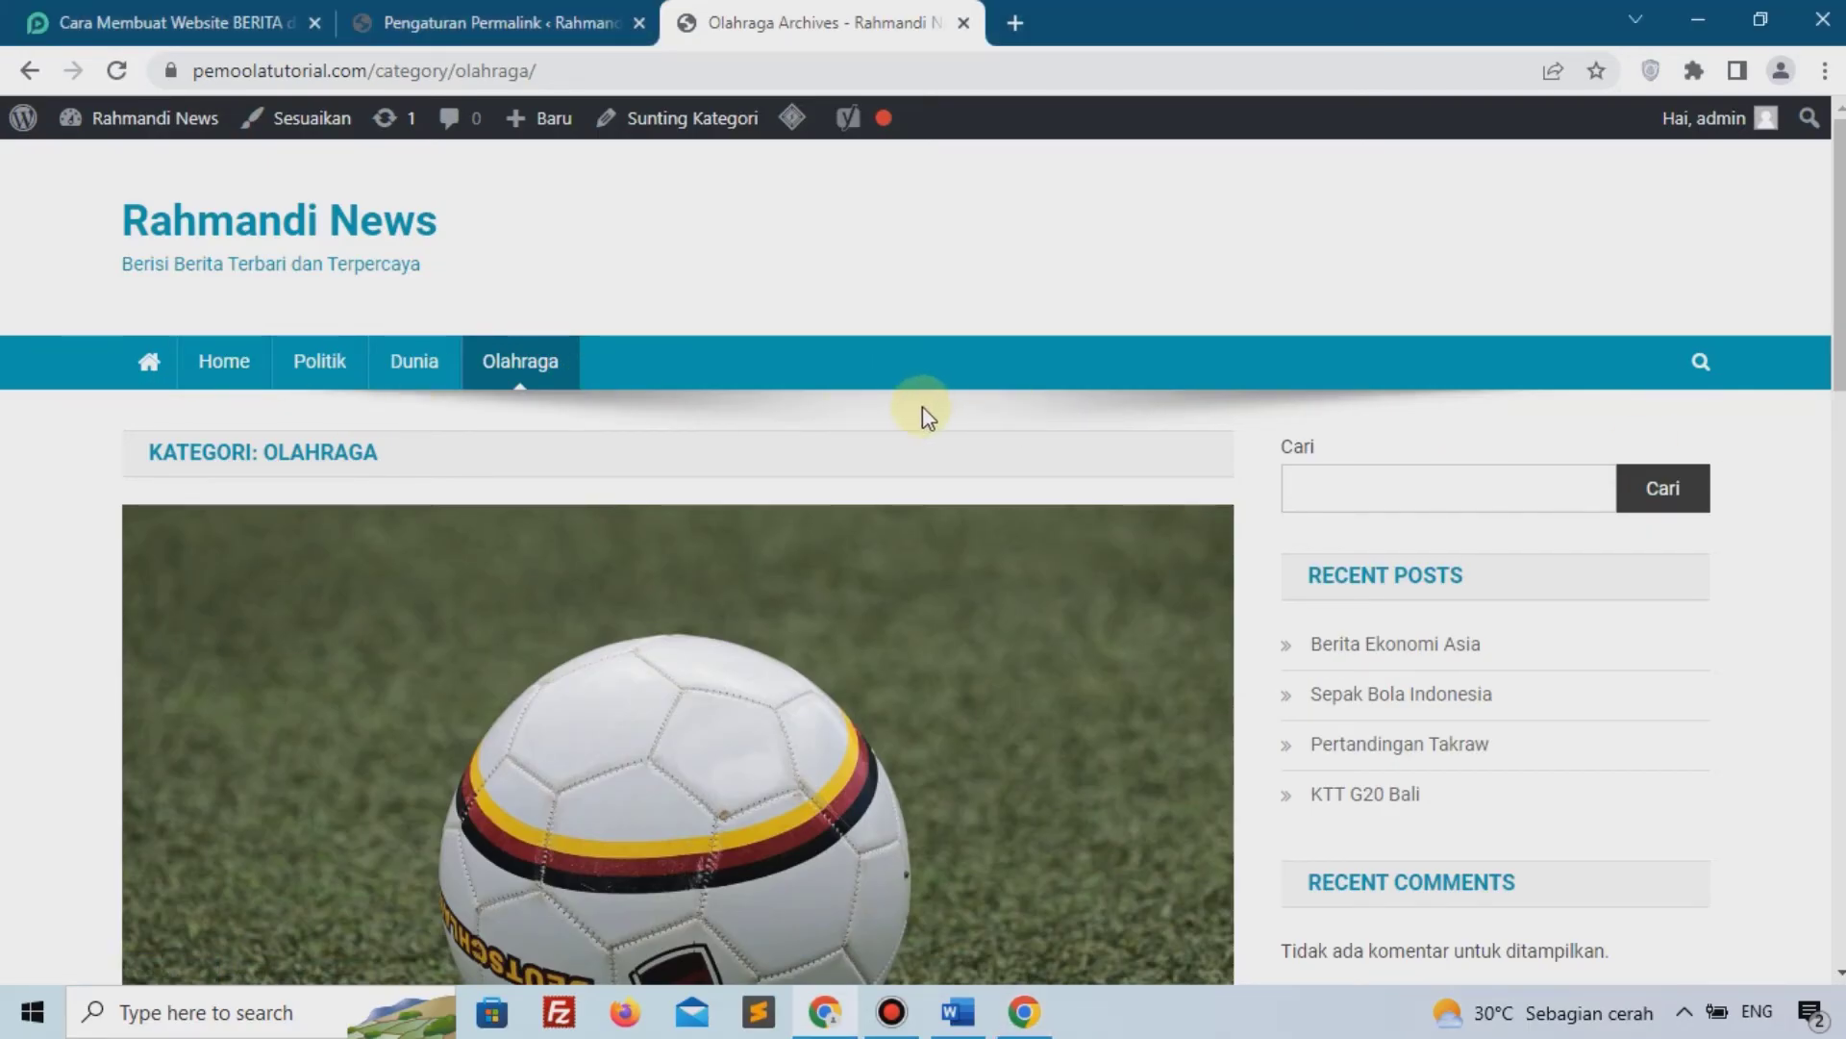
In the theme customizer's general color settings, set the Theme Color to the blue #2250d8
click(394, 17)
mouse_move(143, 485)
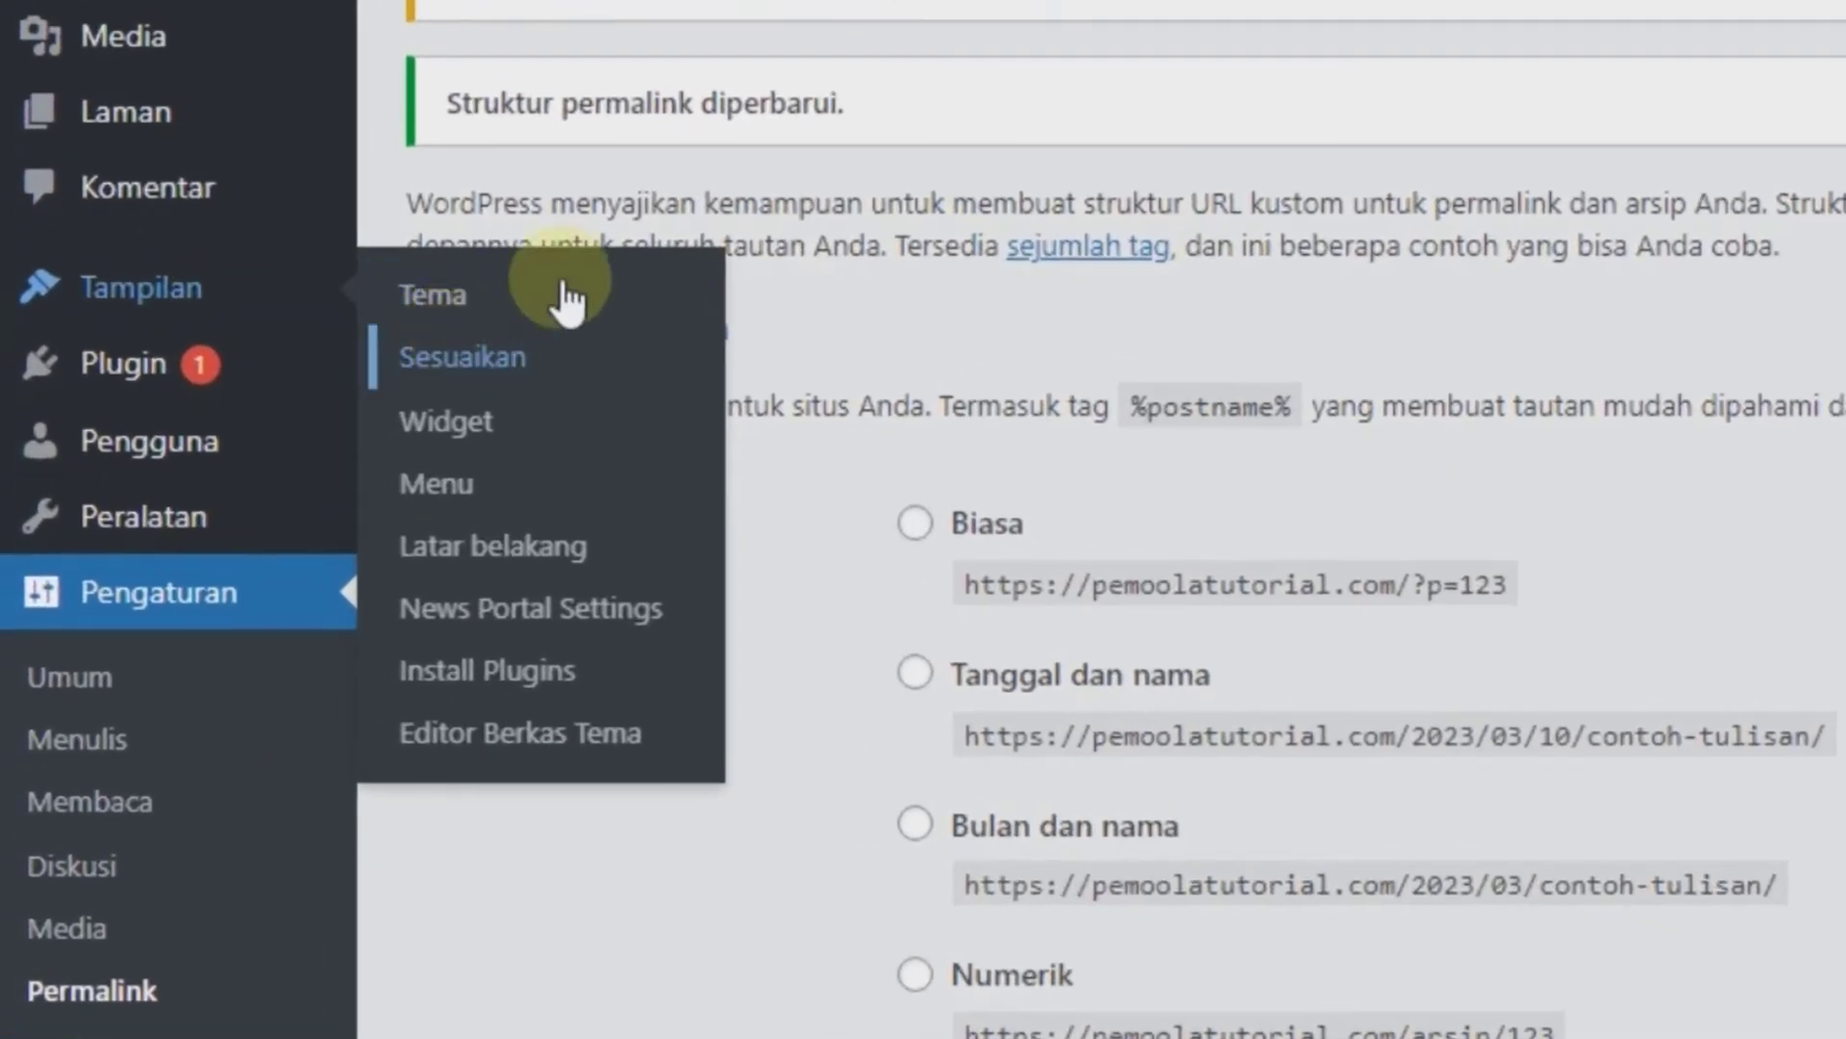
click(464, 359)
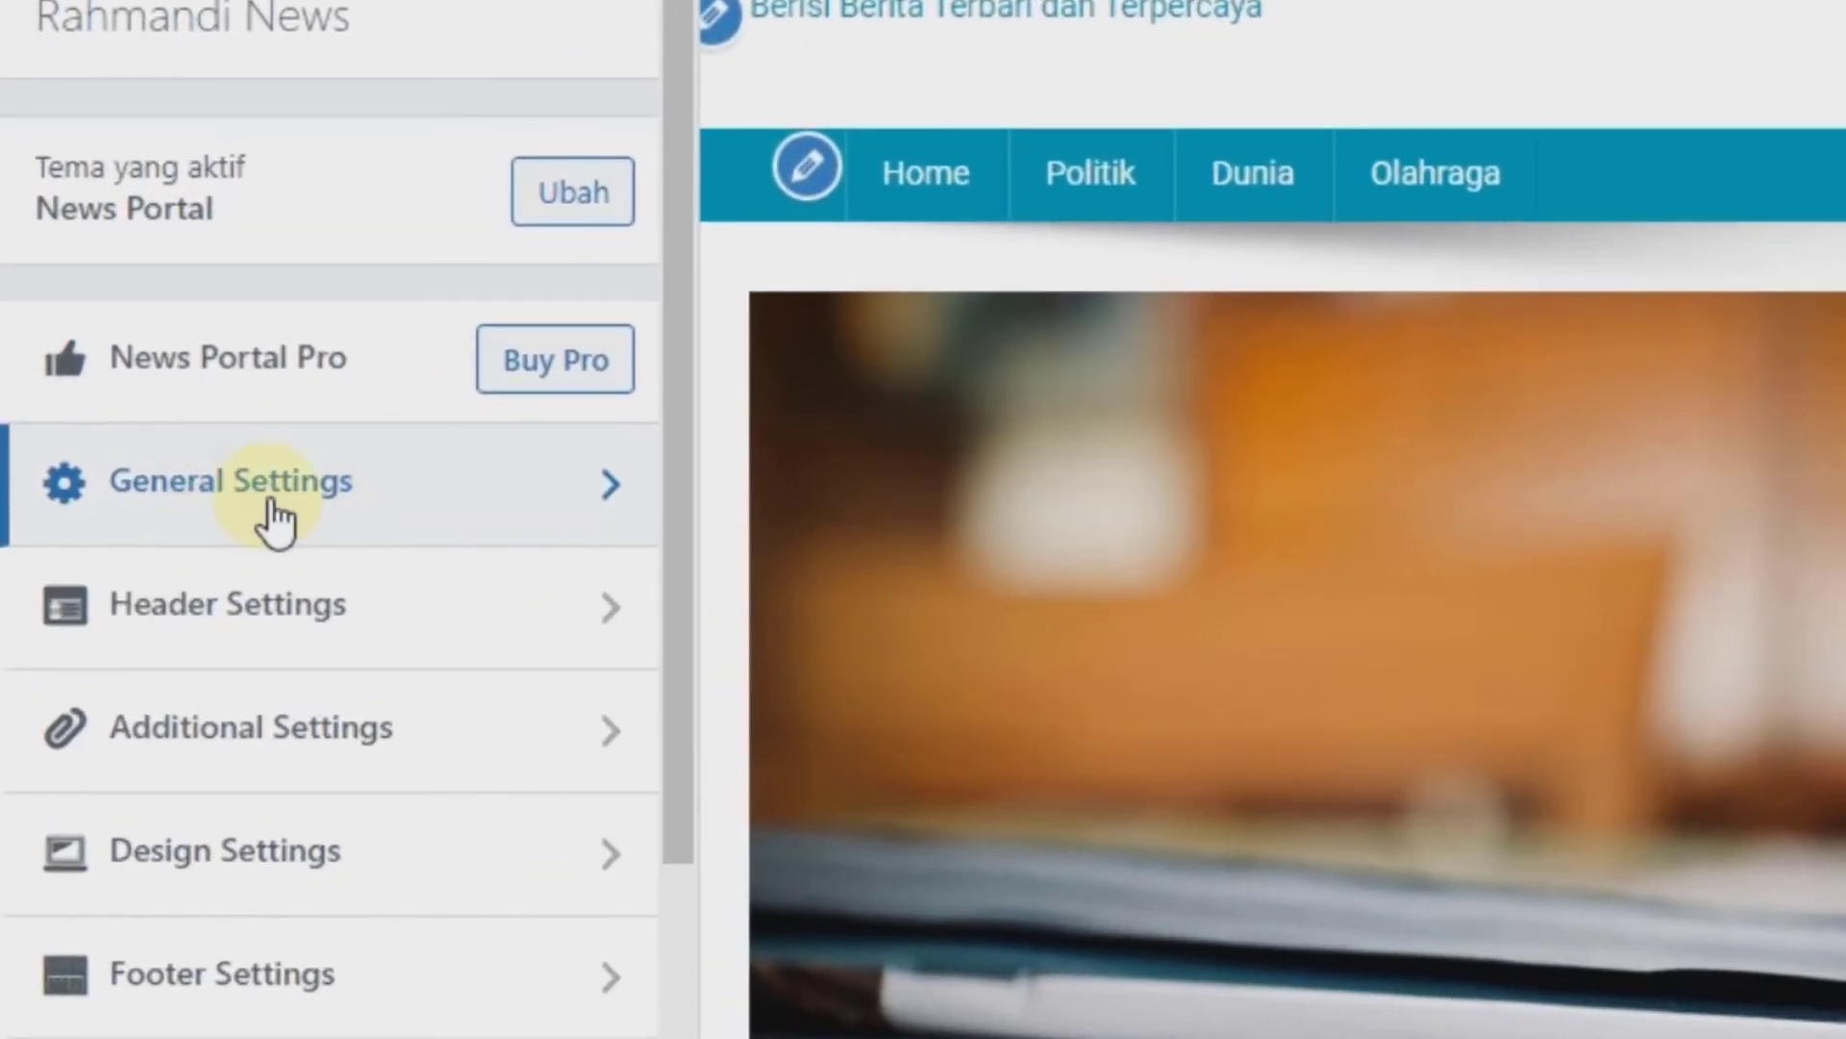
click(274, 504)
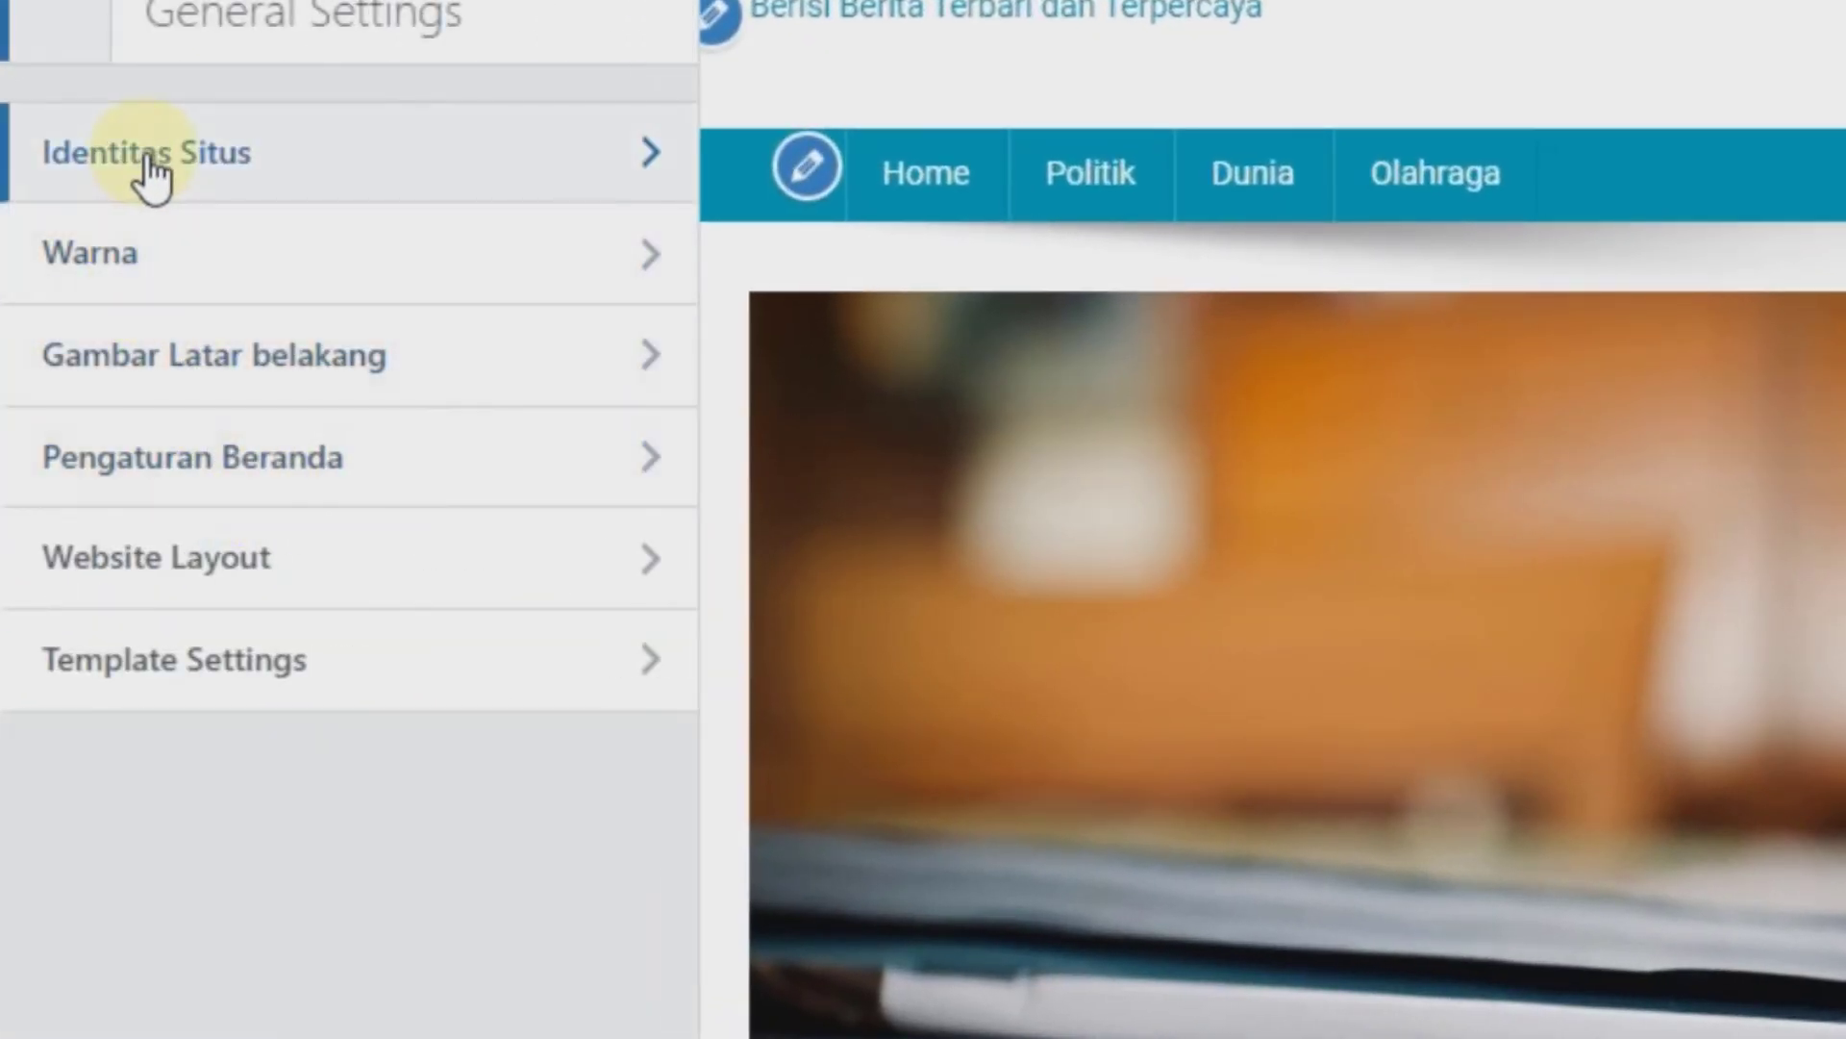
click(176, 252)
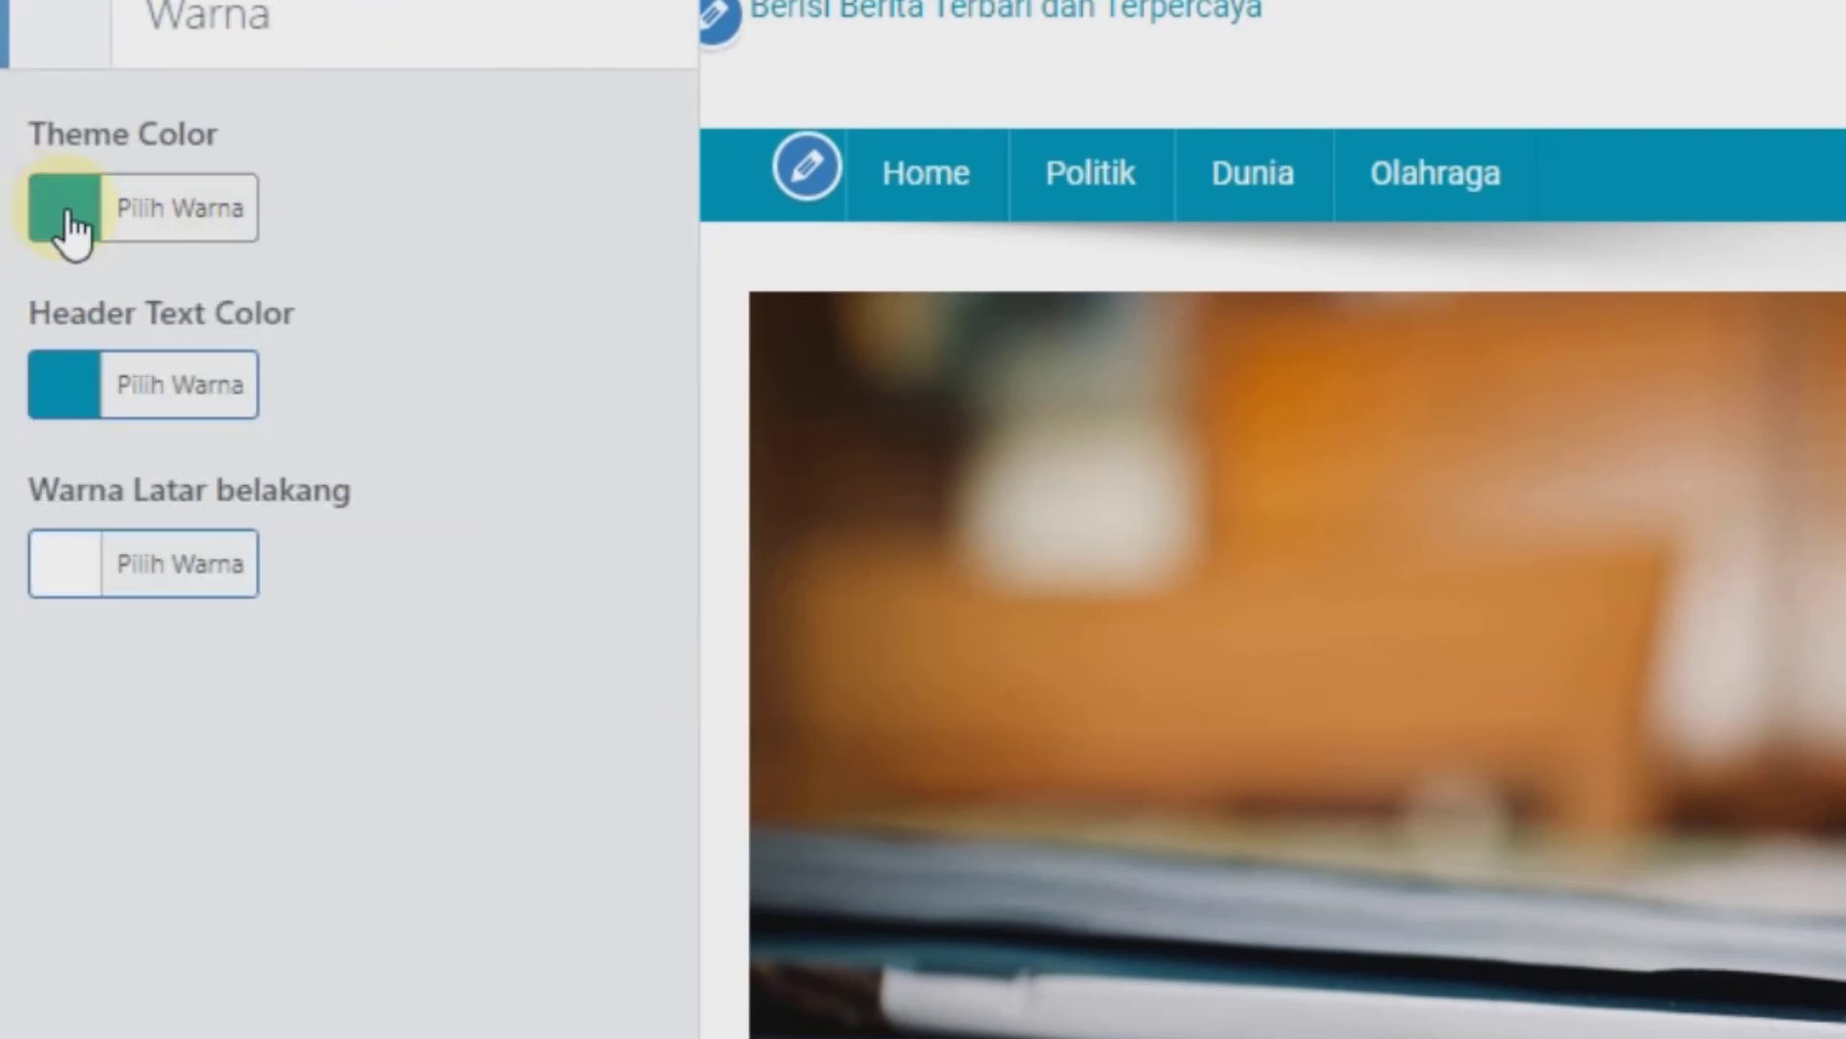
click(68, 212)
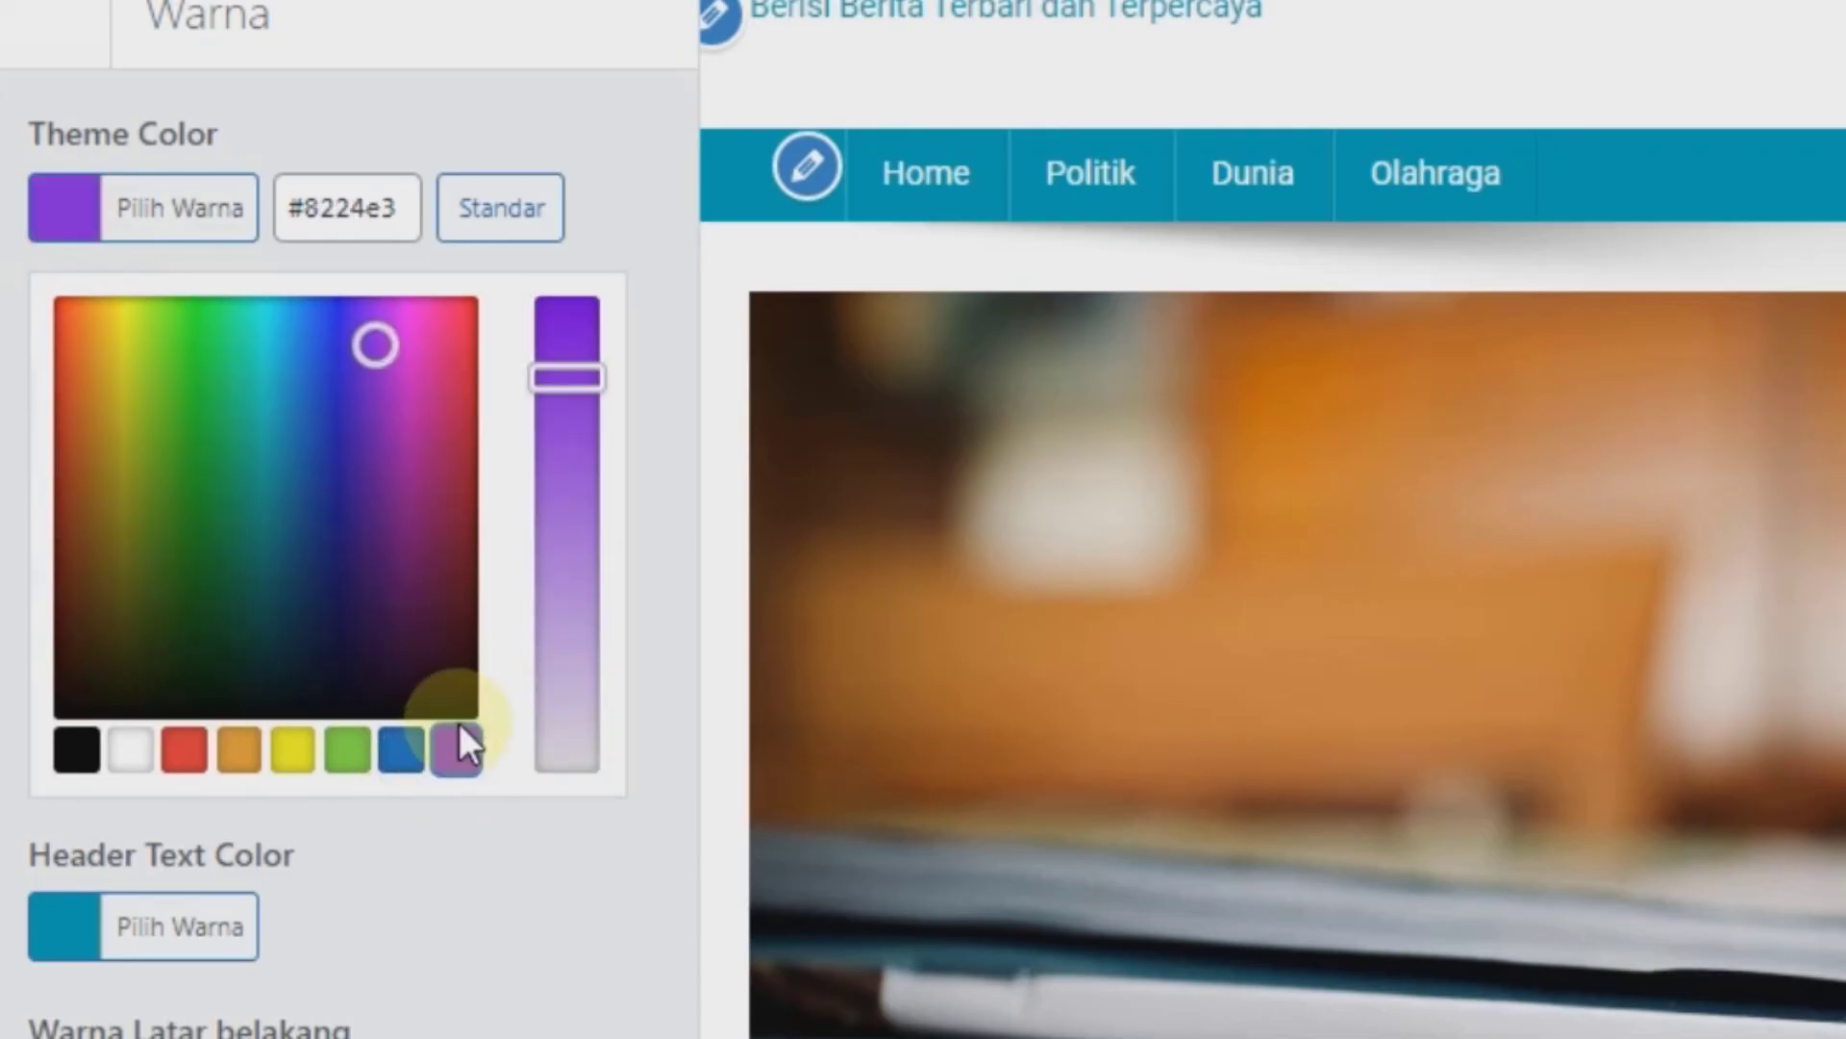
click(457, 746)
click(319, 361)
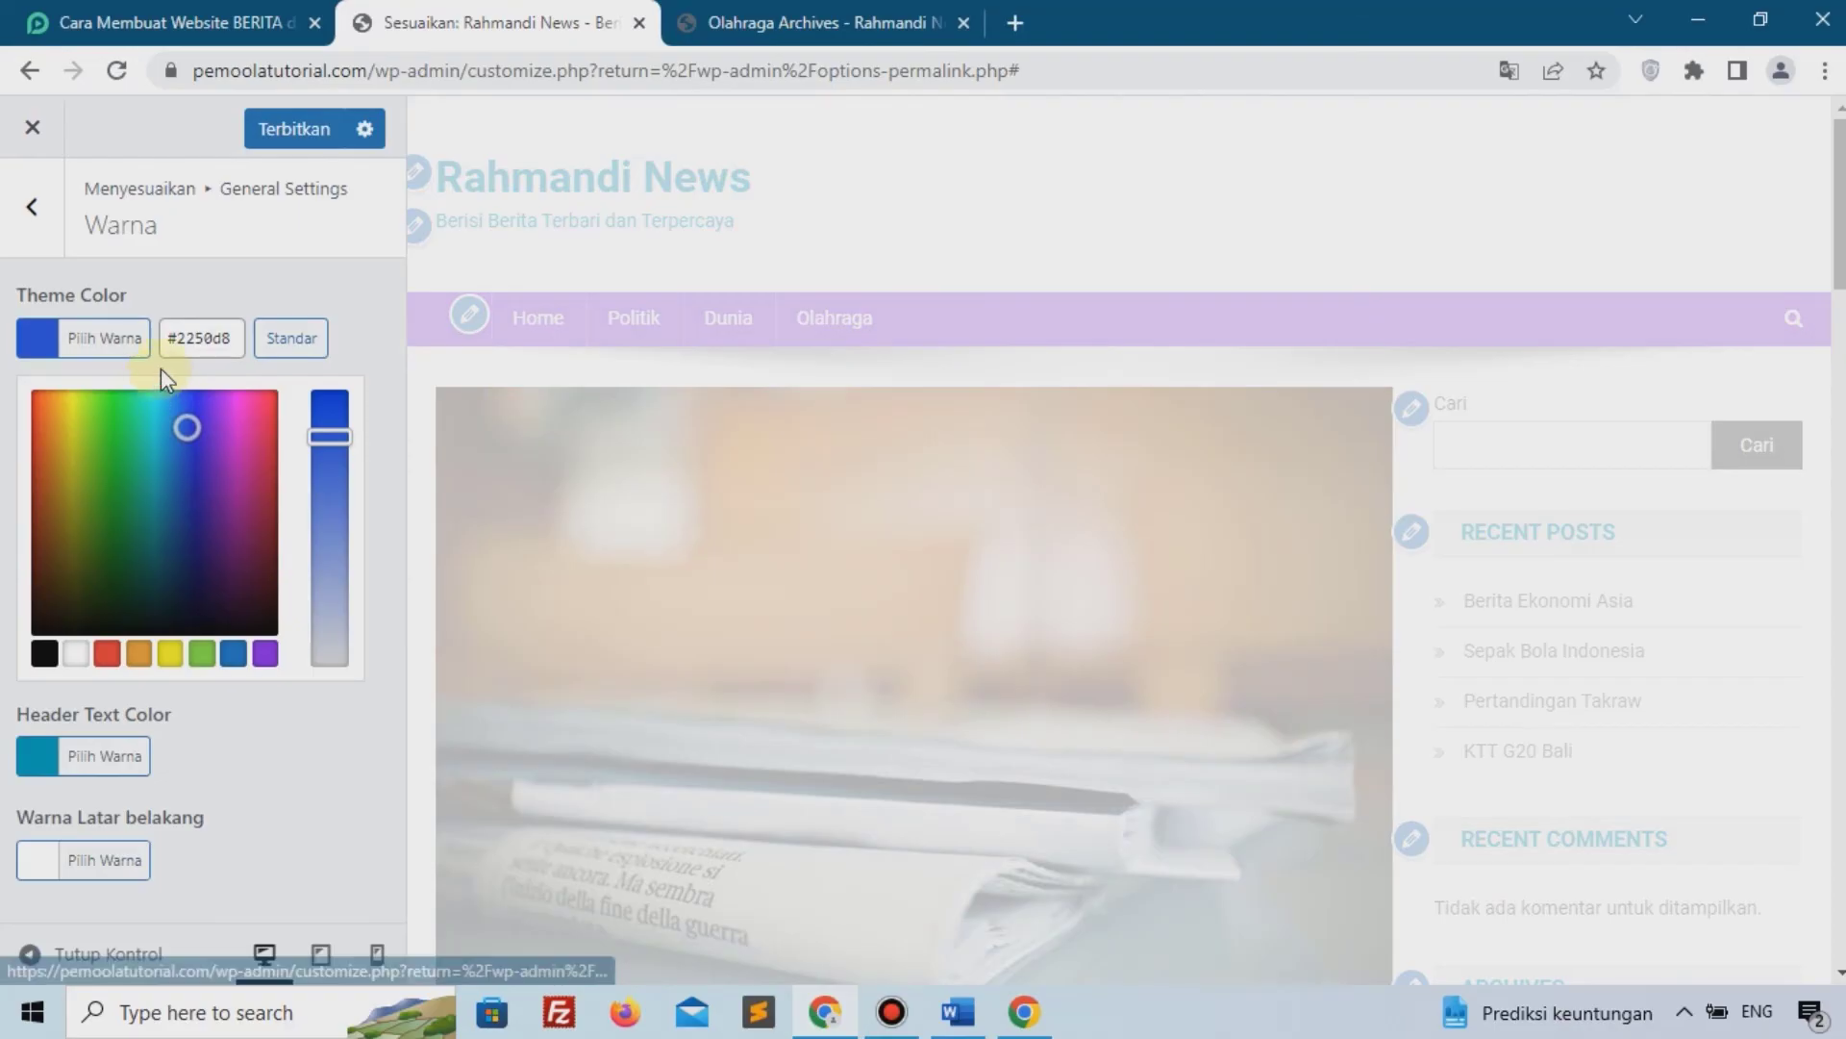
click(202, 346)
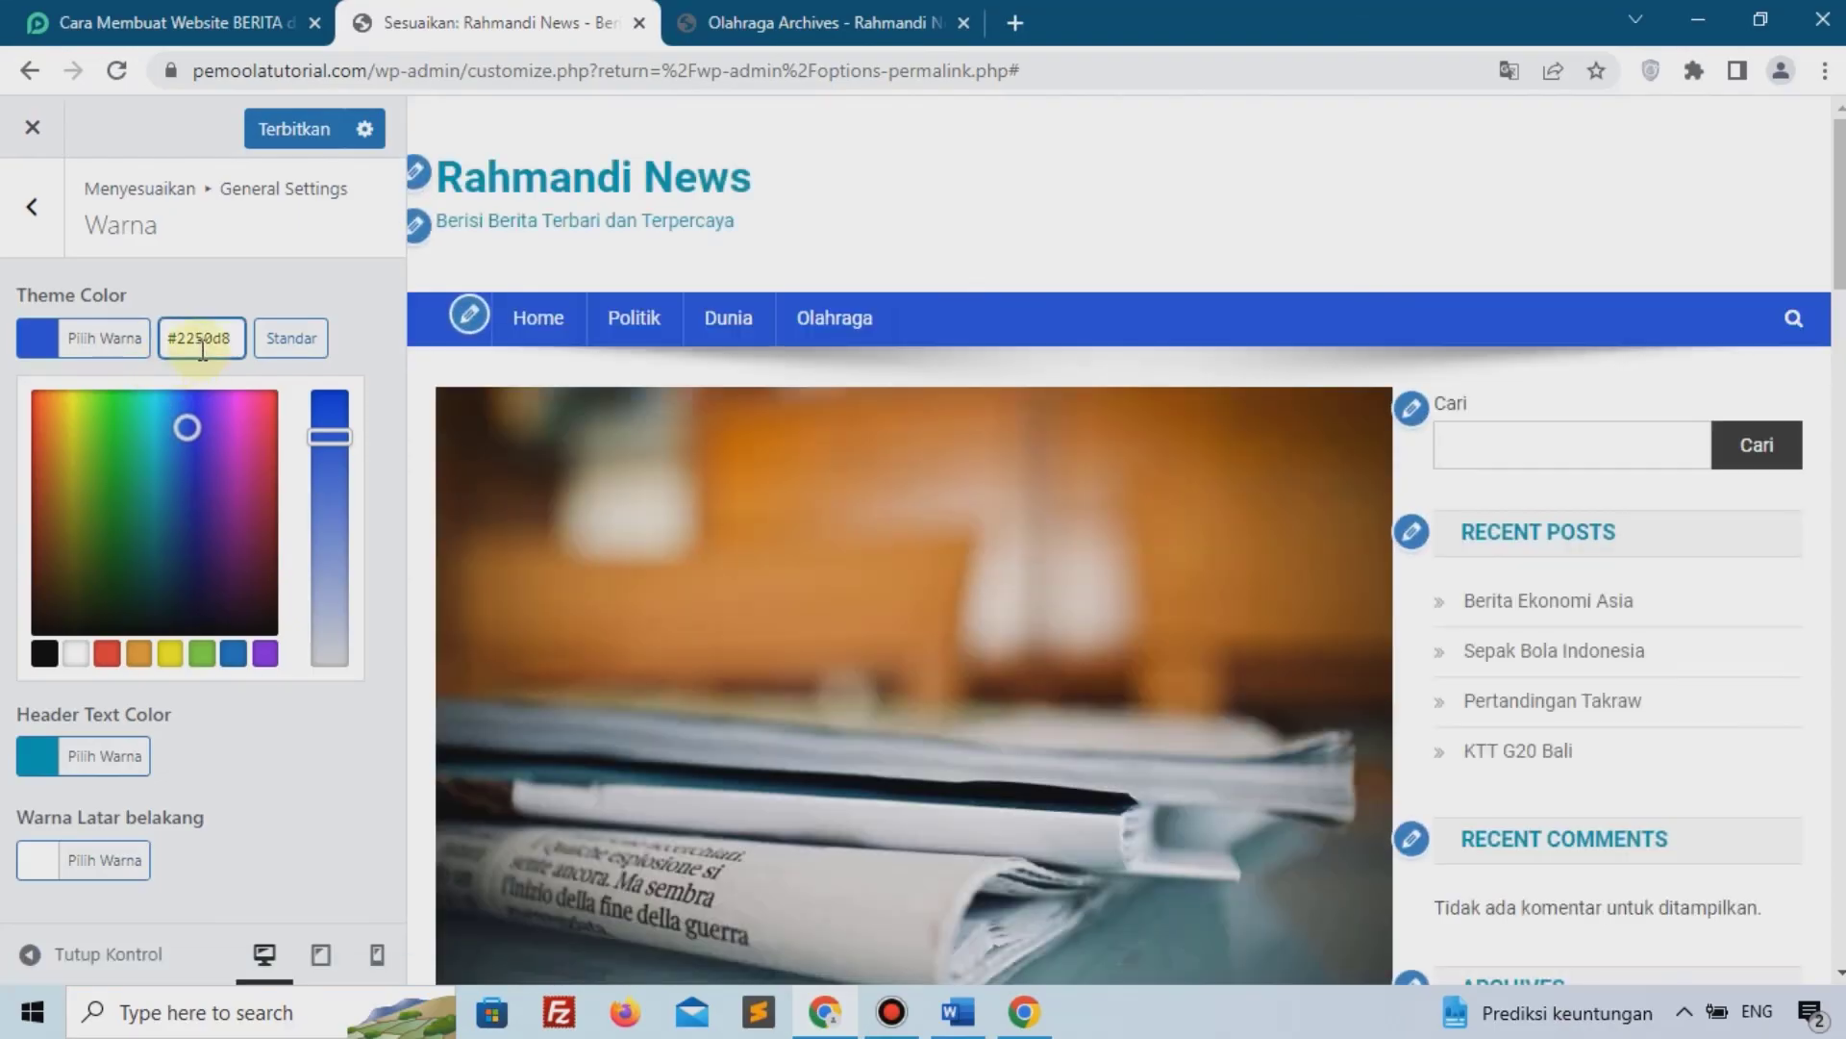
click(240, 262)
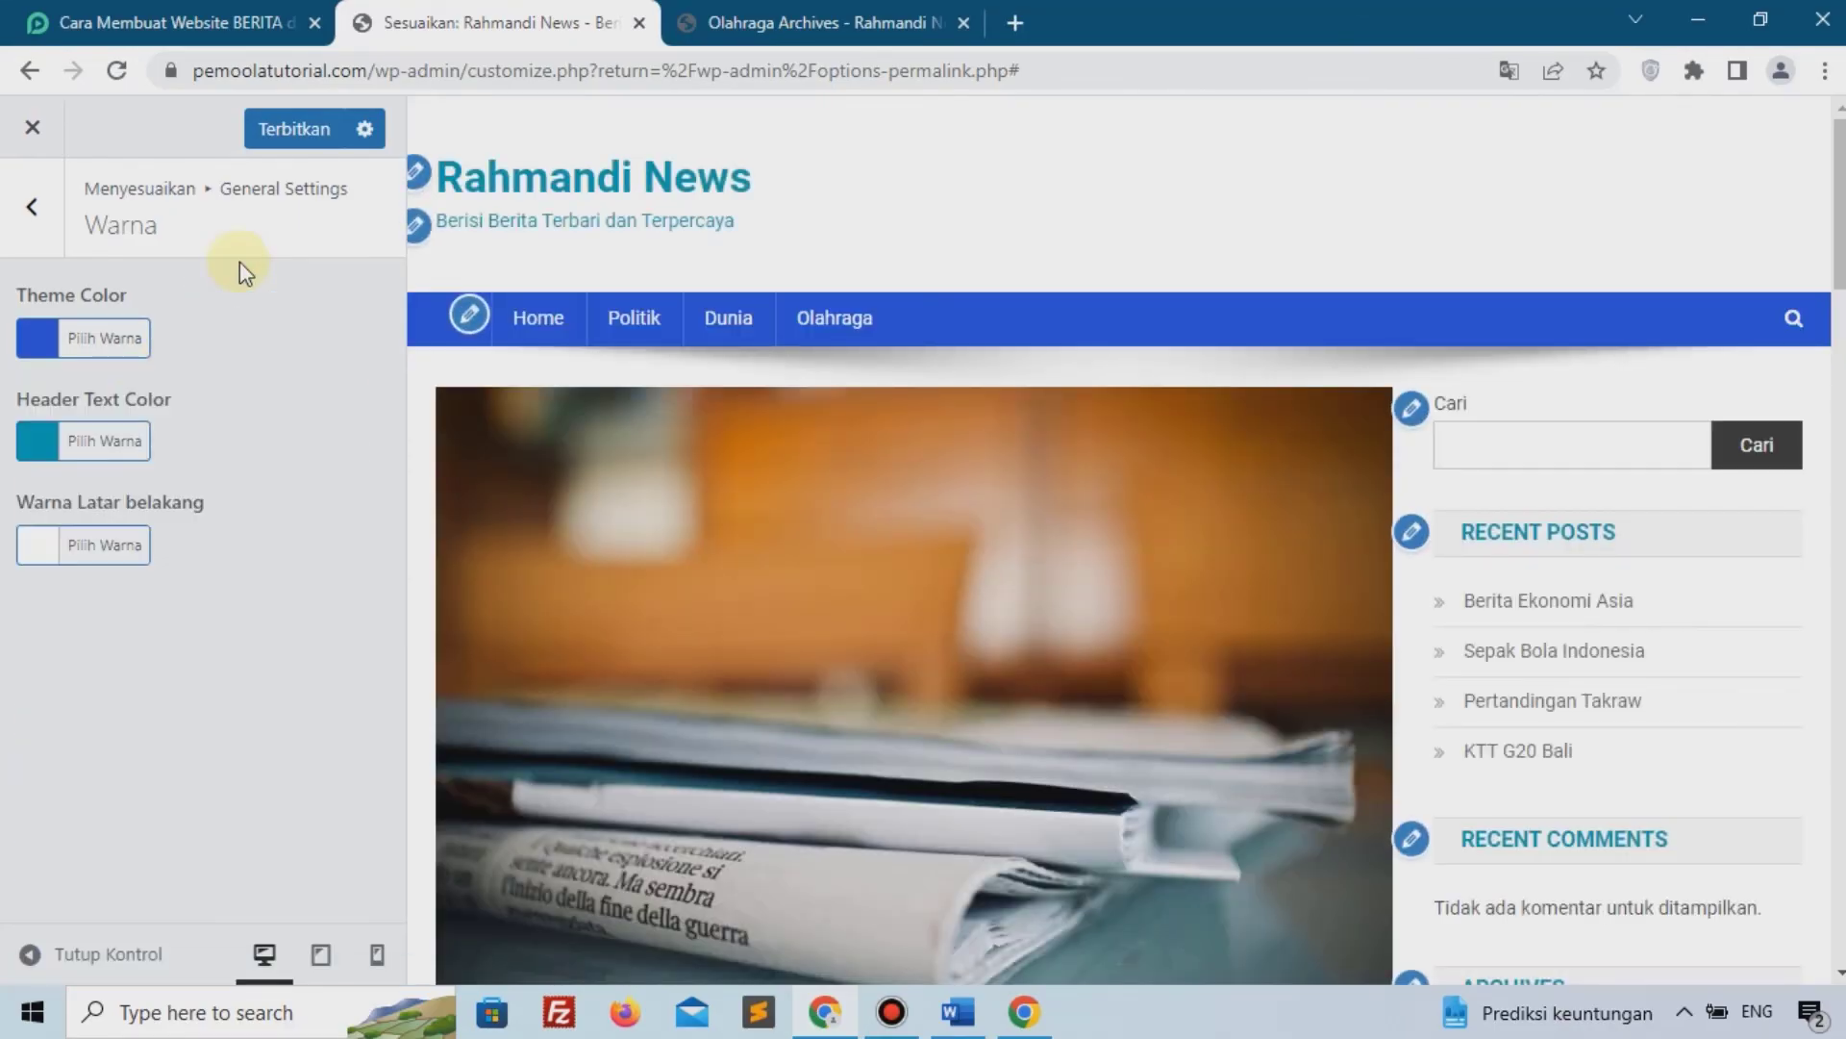
Set the Header Text Color to #2250d8, the same blue as the theme color
click(38, 441)
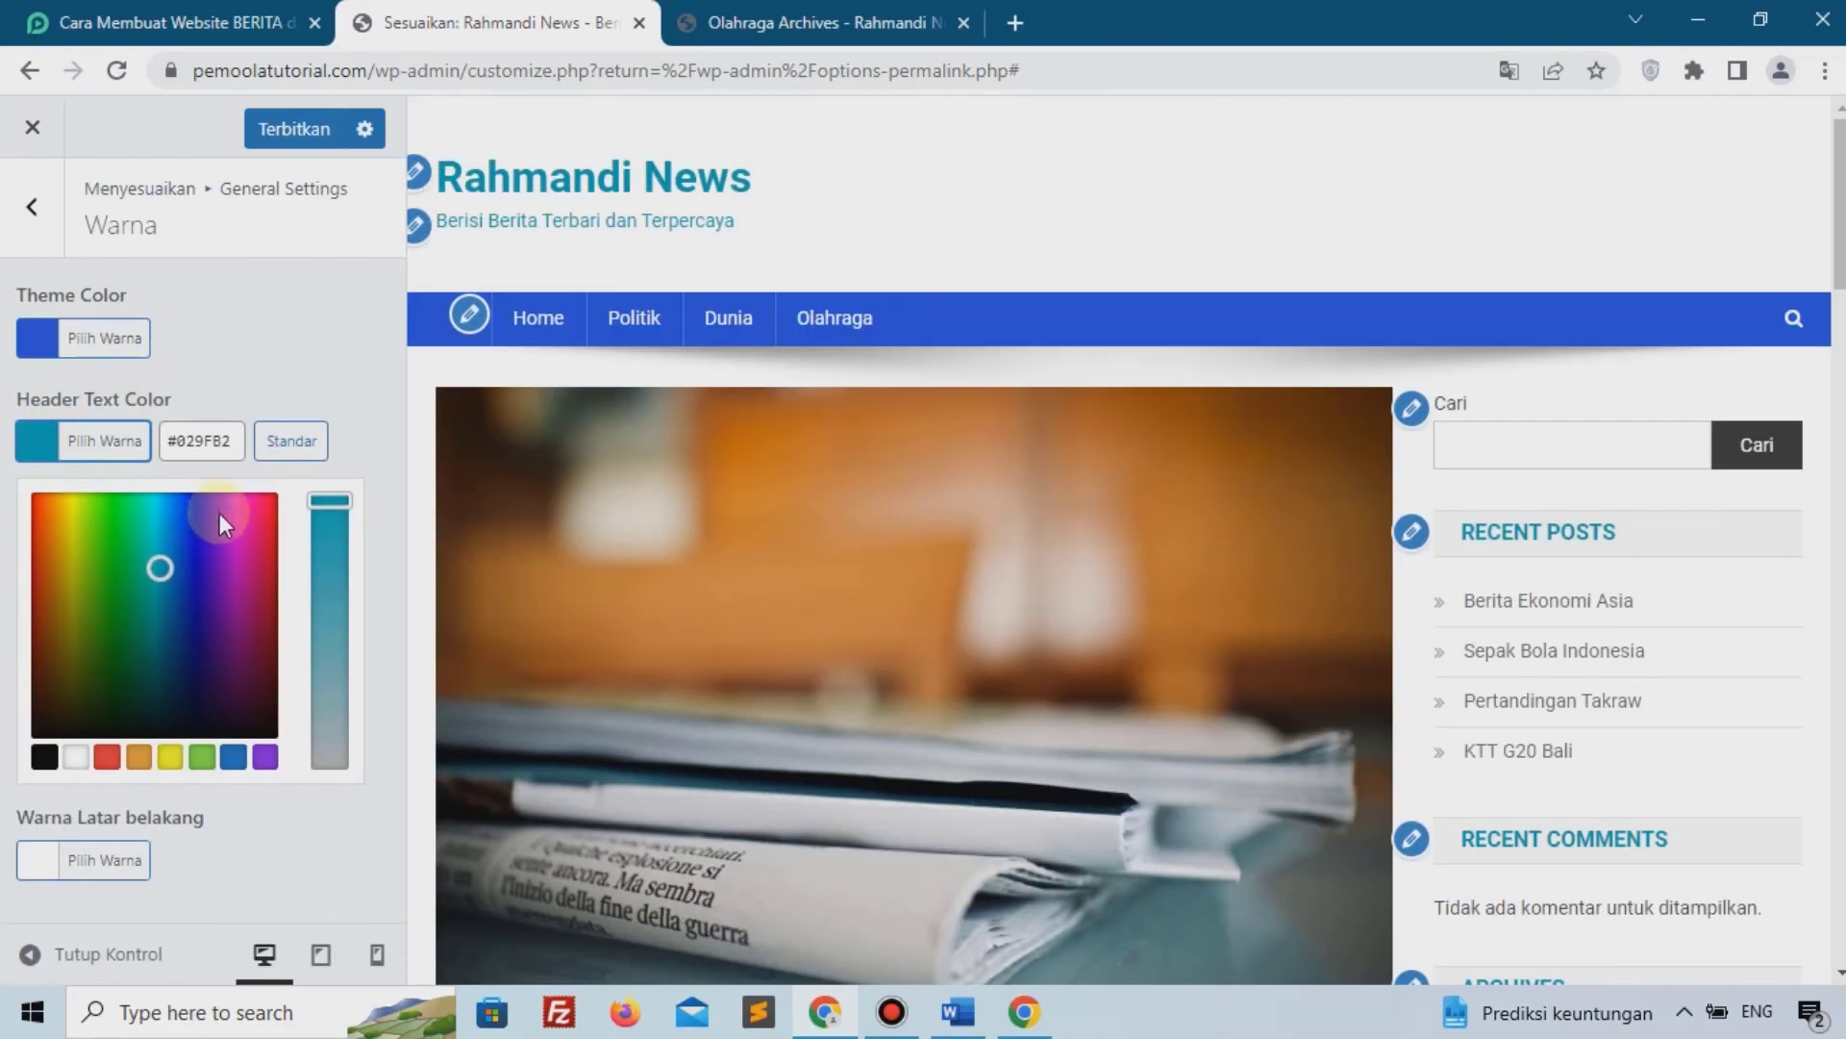
text(#2250d8)
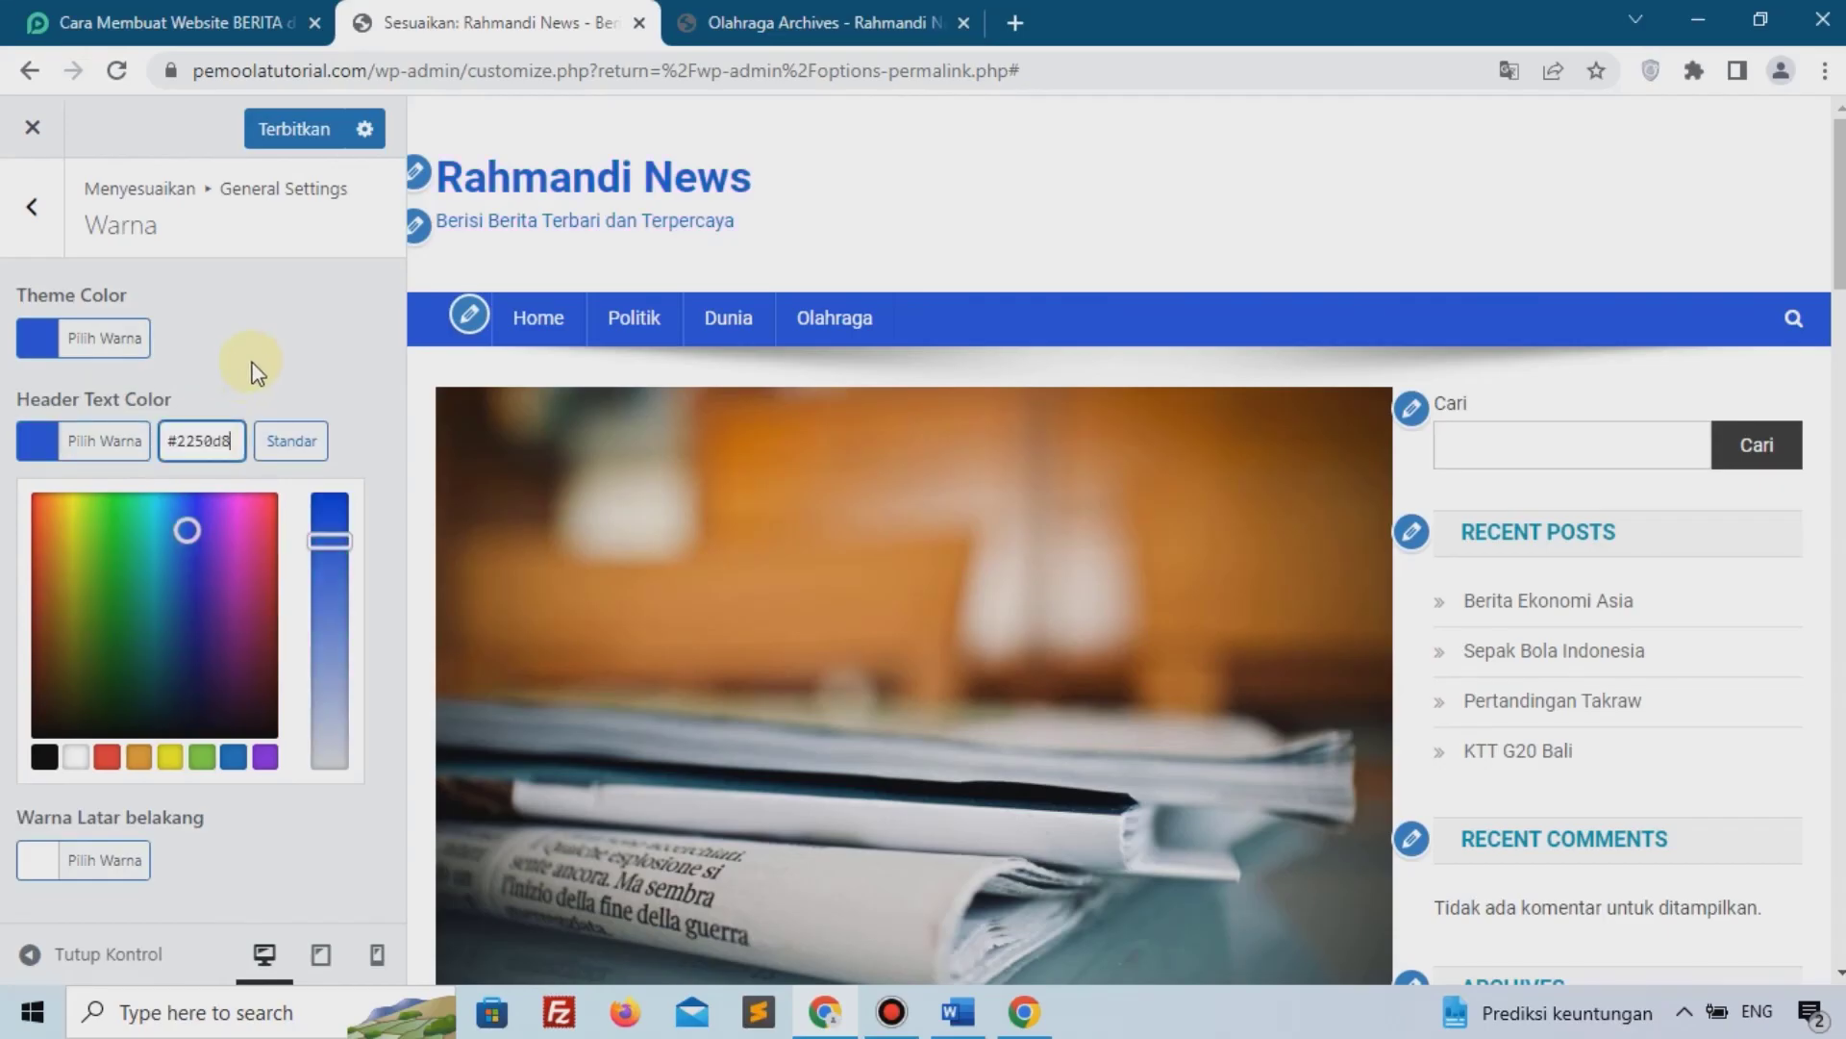
click(259, 361)
click(62, 444)
drag(188, 531, 119, 515)
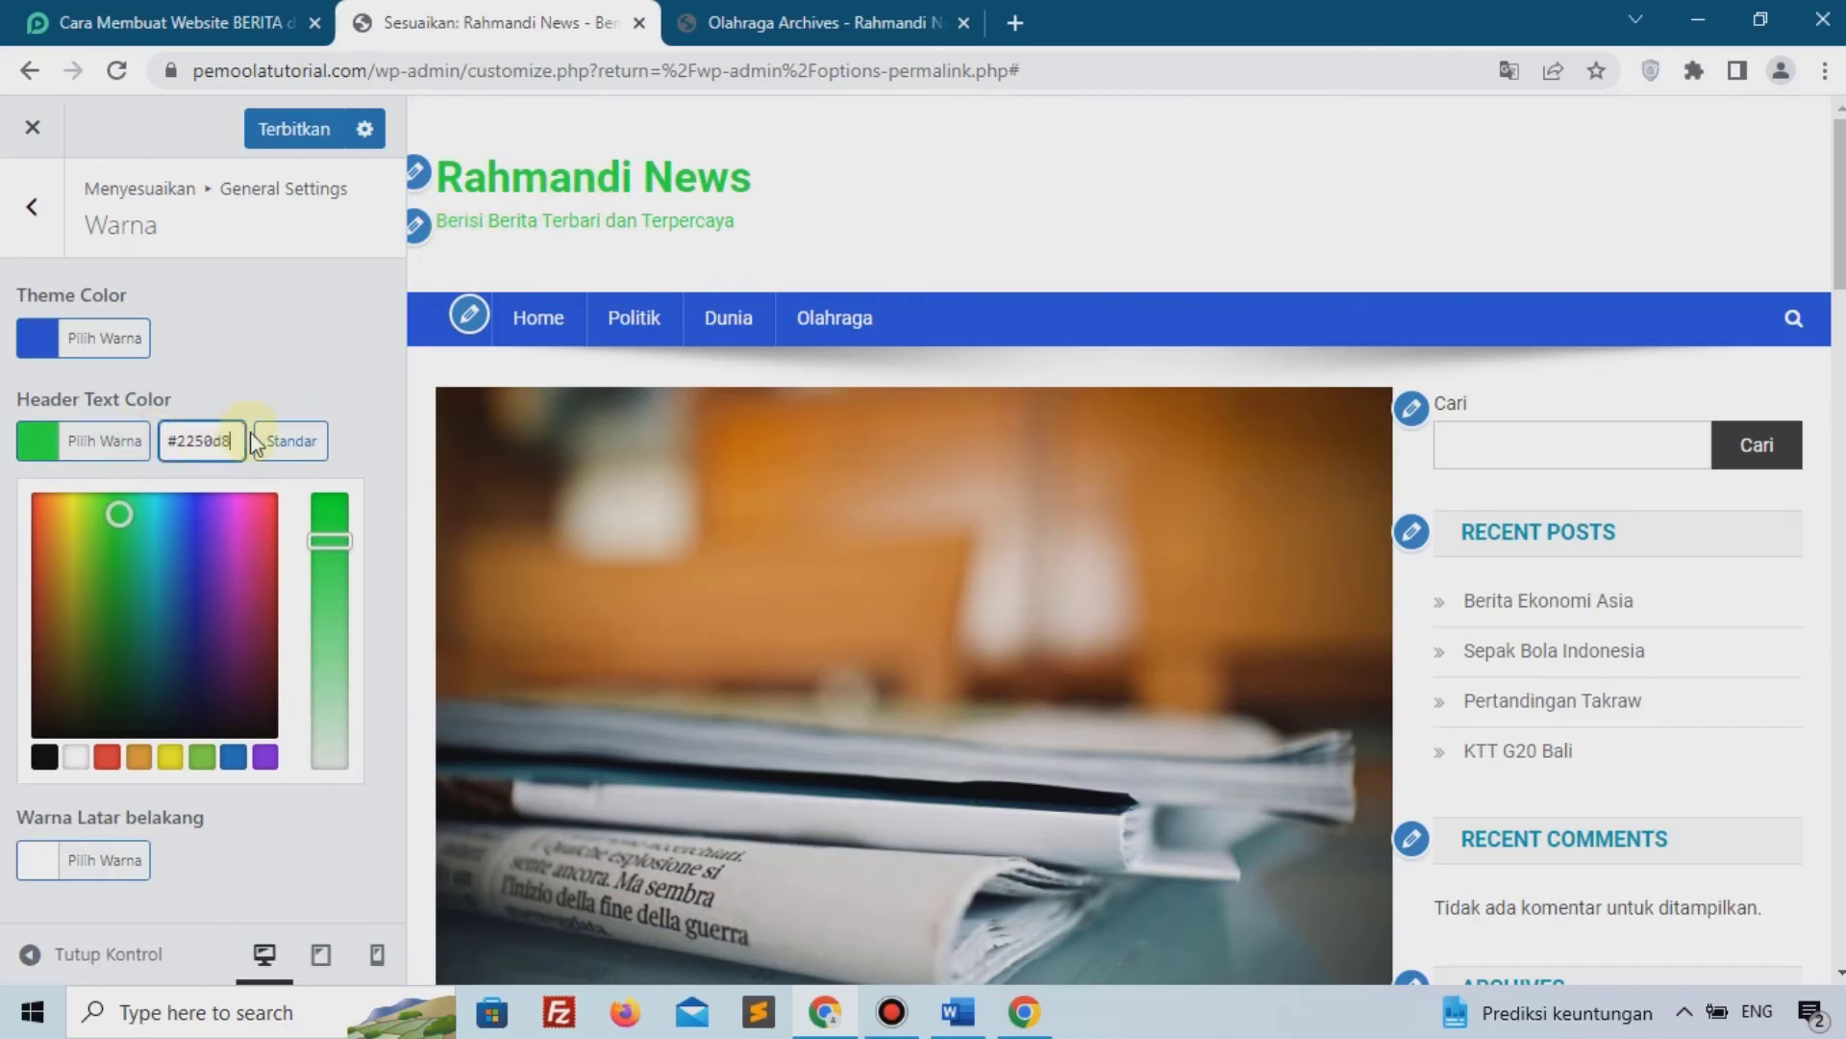
click(97, 348)
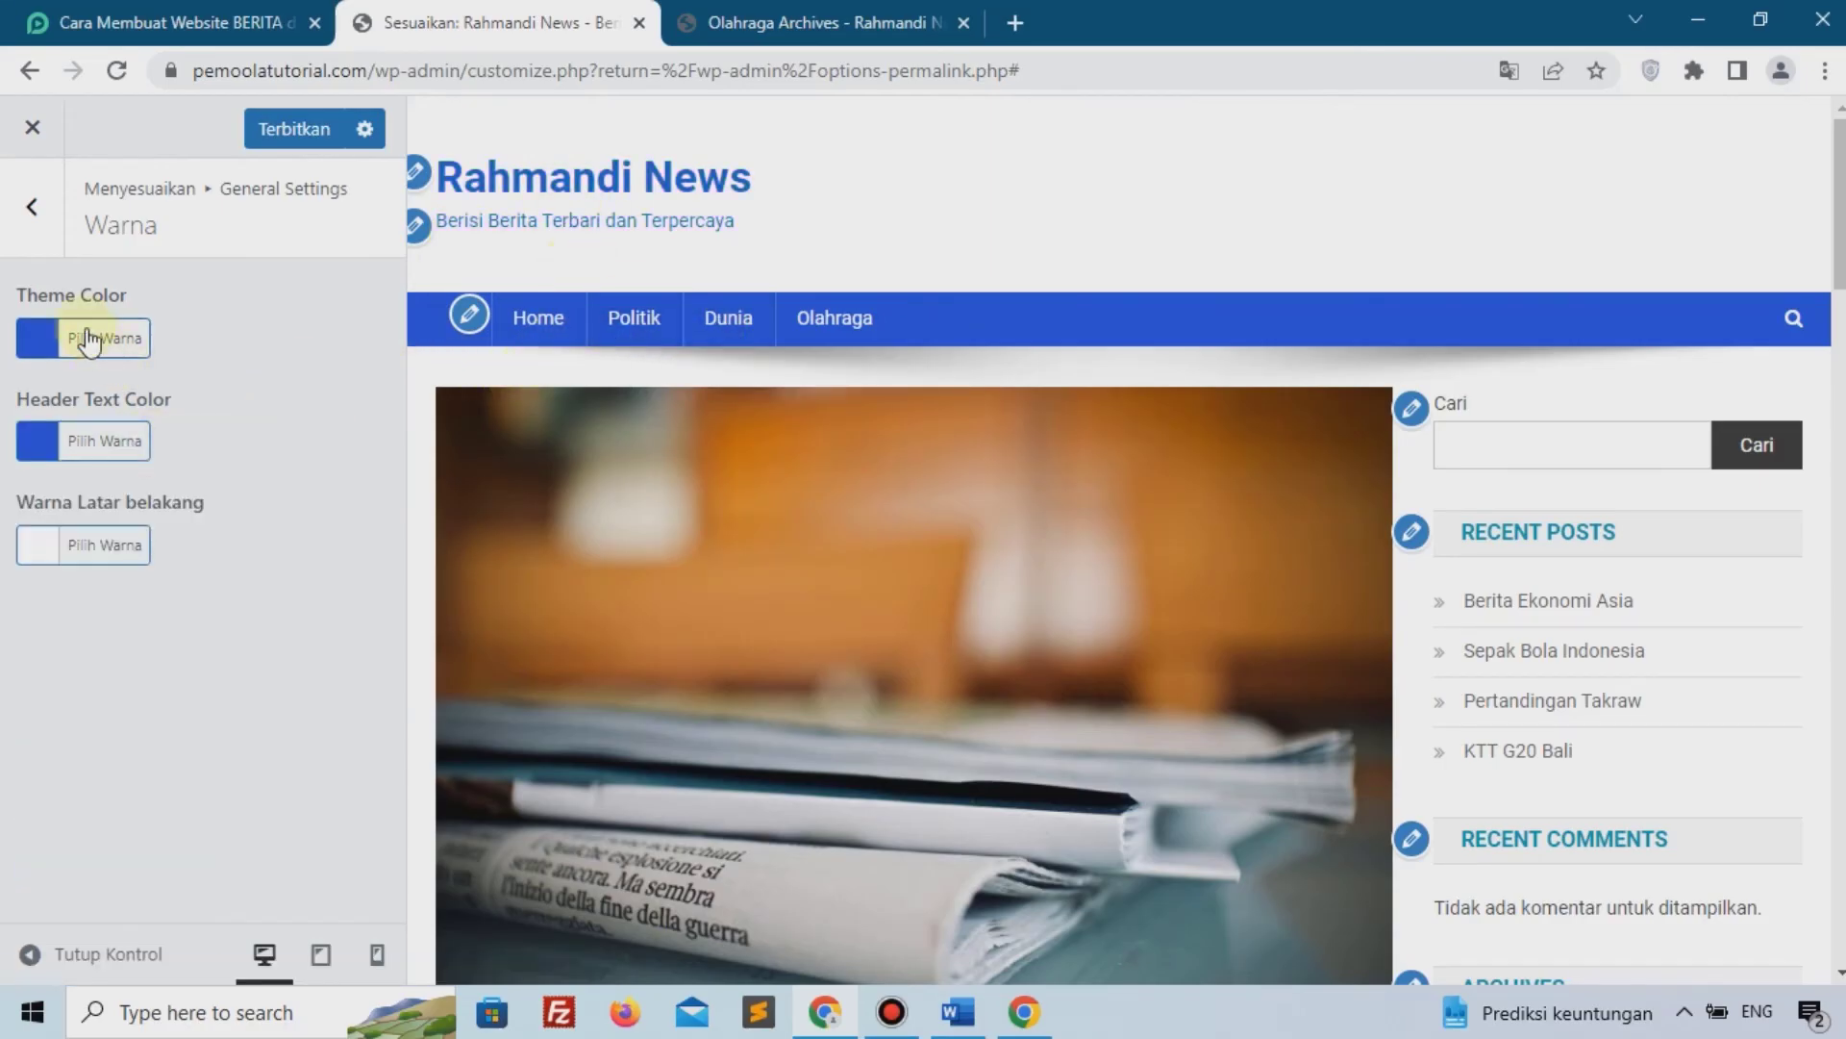
Set the site's background color (Warna Latar belakang) to white
click(27, 556)
drag(177, 632, 5, 577)
click(4, 577)
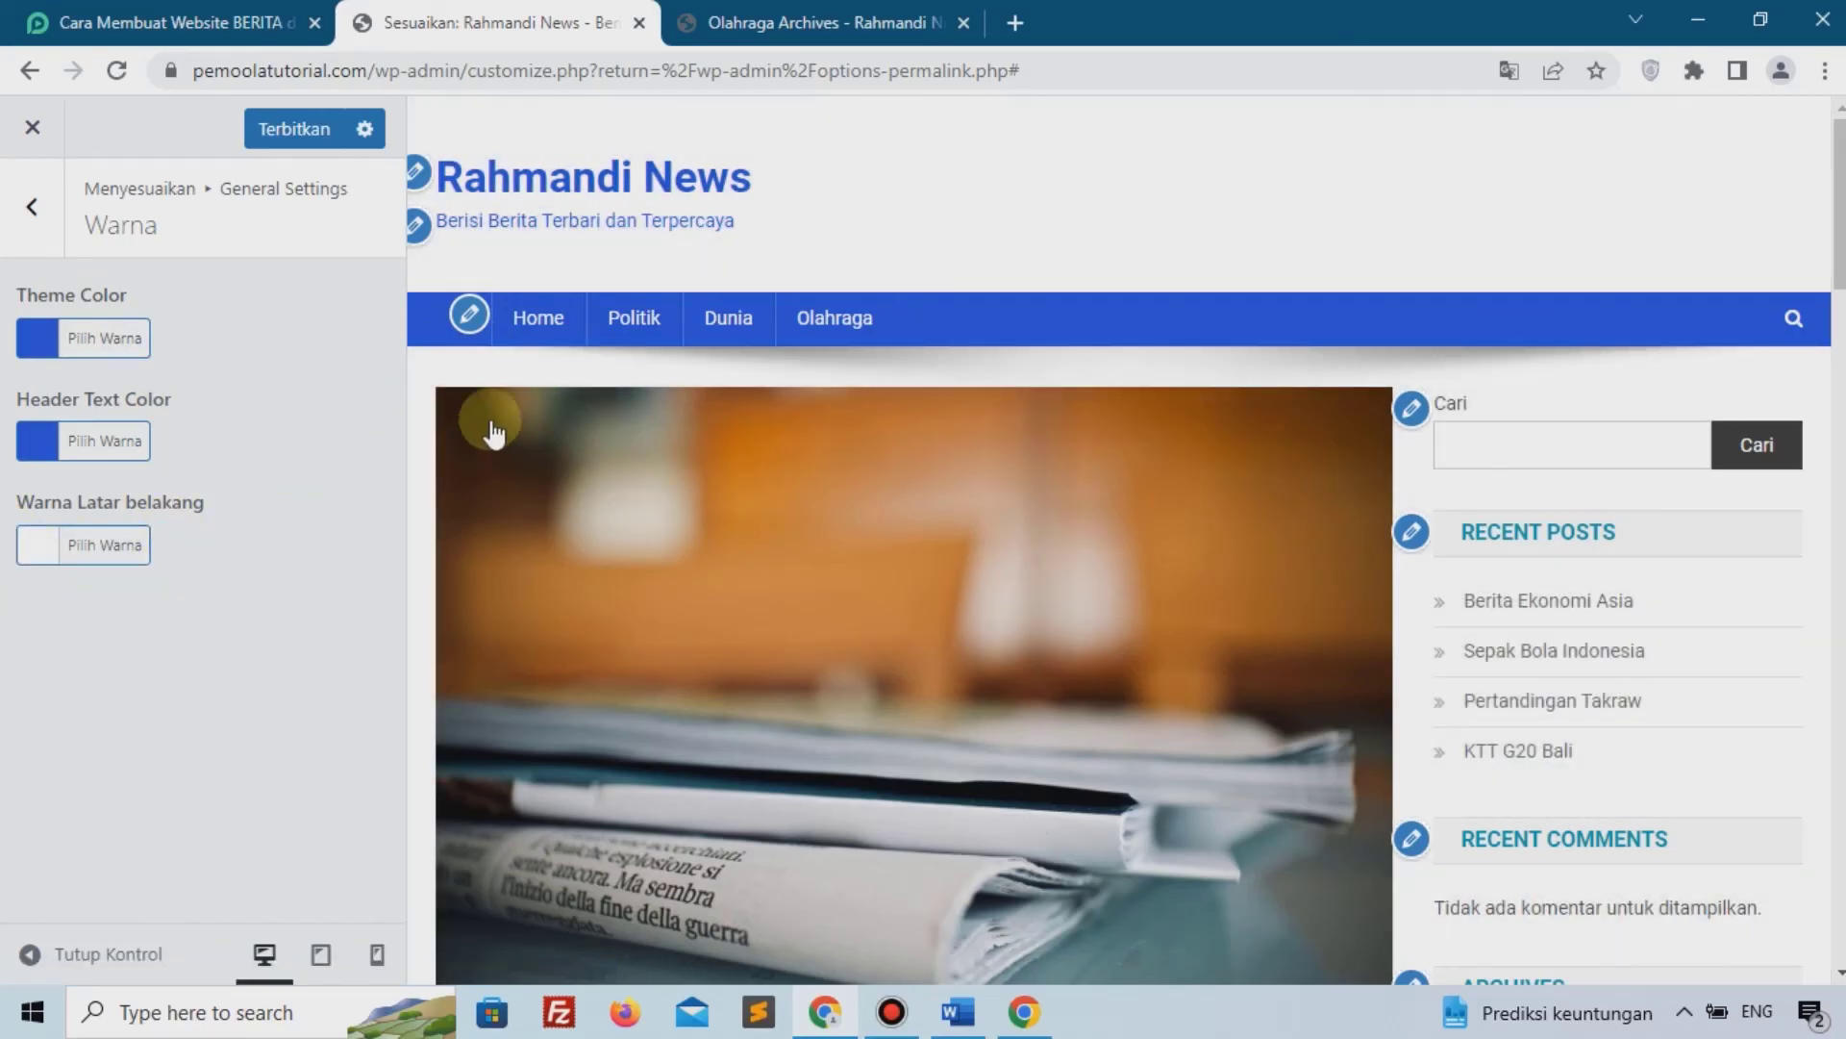
Look through the Website Layout and Template Settings options in the customizer's General Settings
click(38, 208)
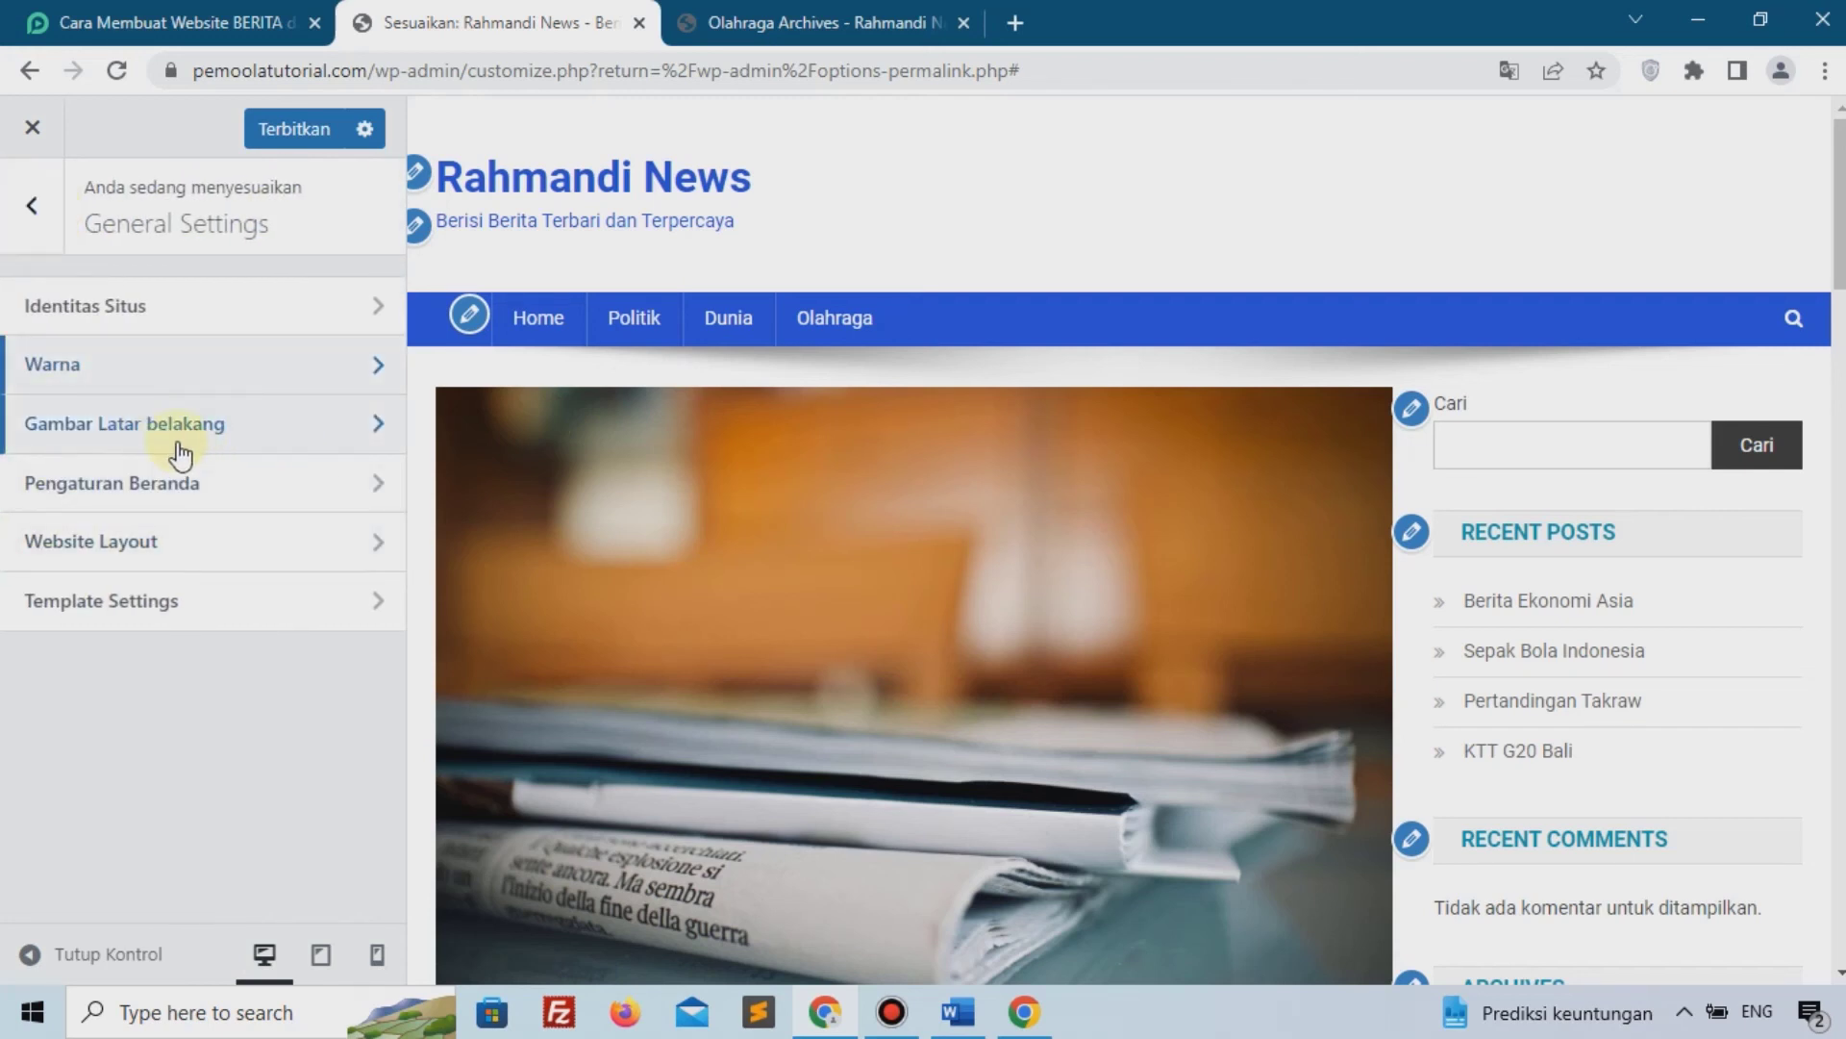
click(131, 541)
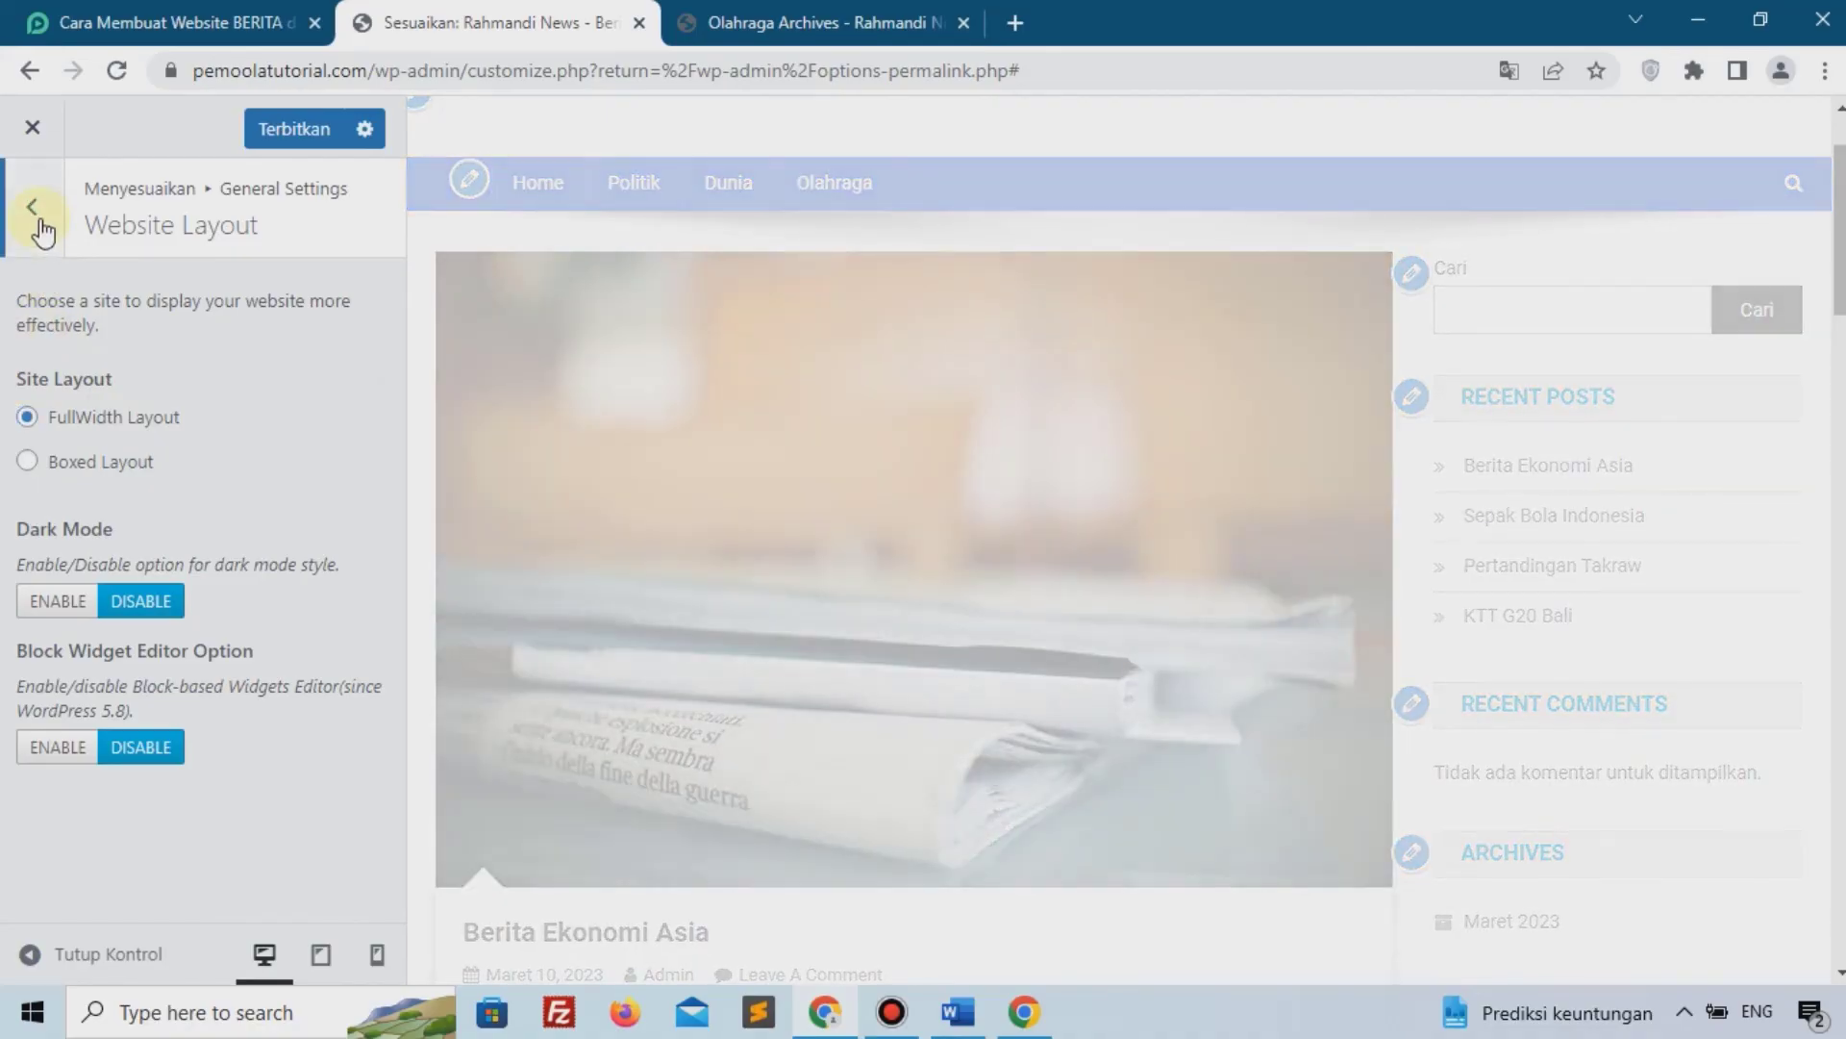
click(32, 207)
click(110, 596)
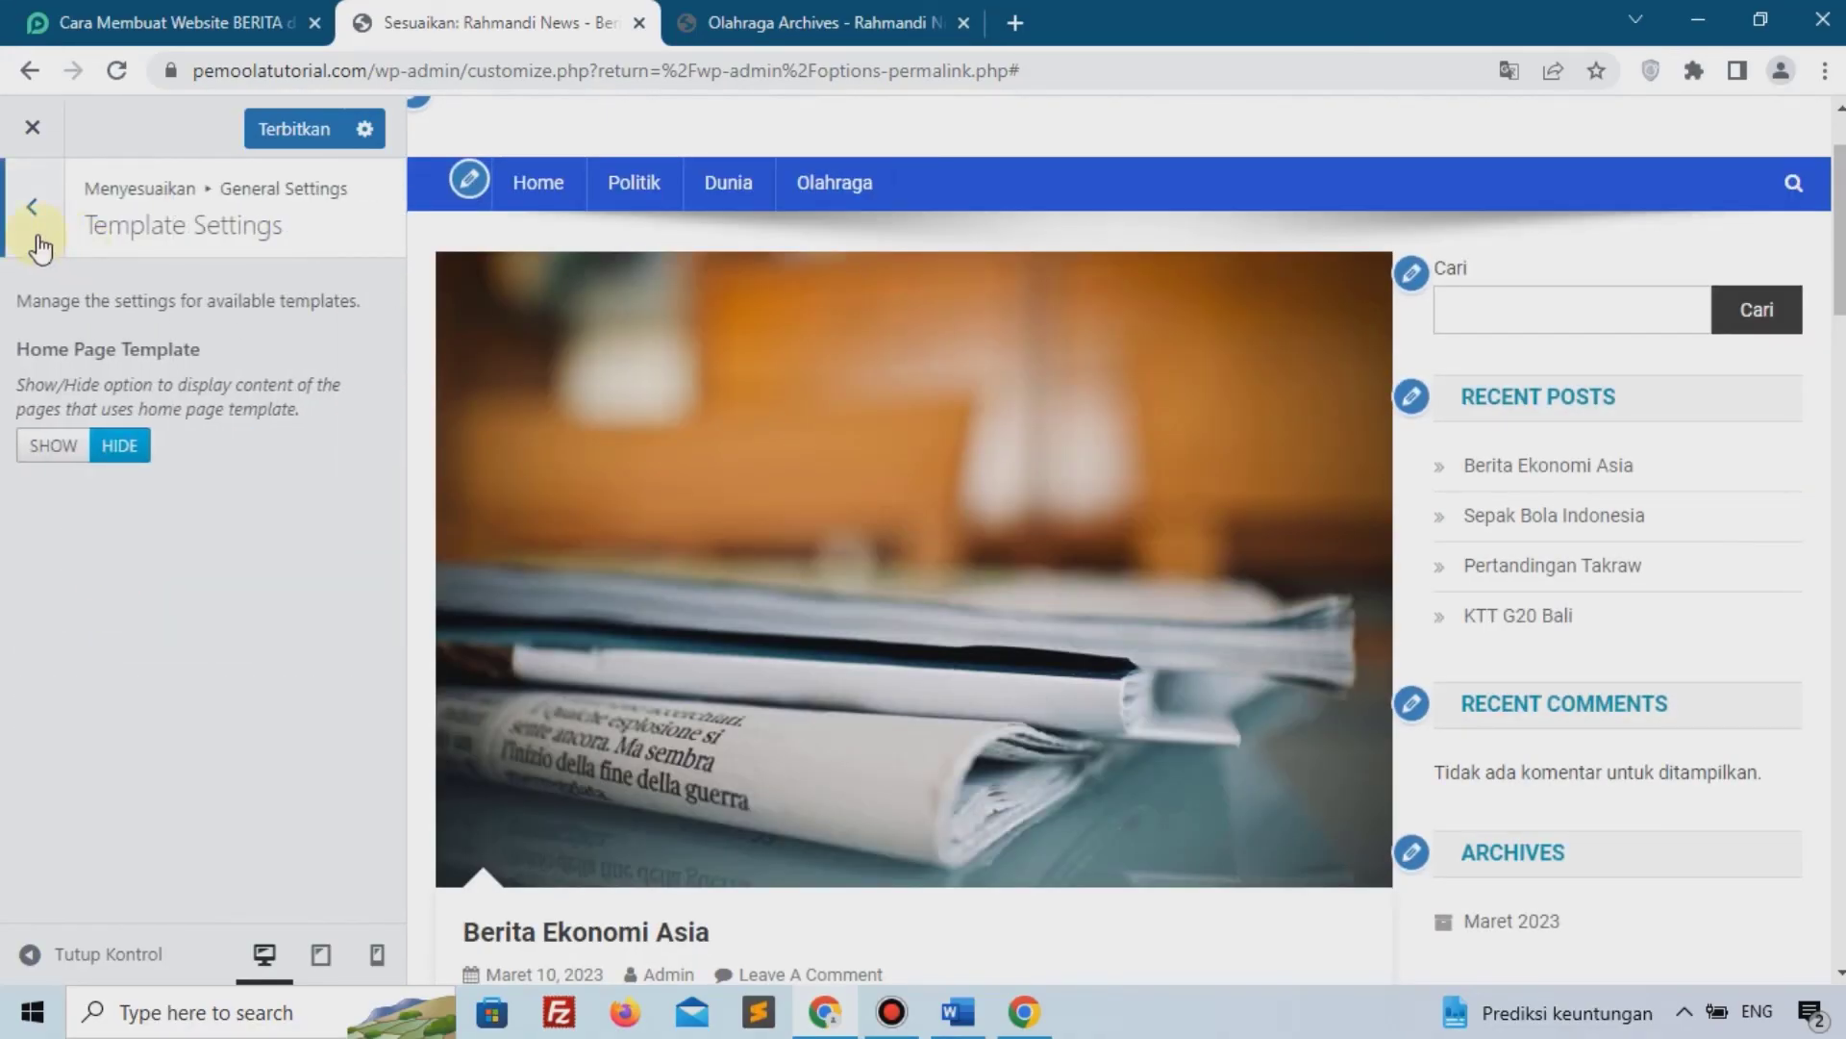
click(36, 240)
click(36, 245)
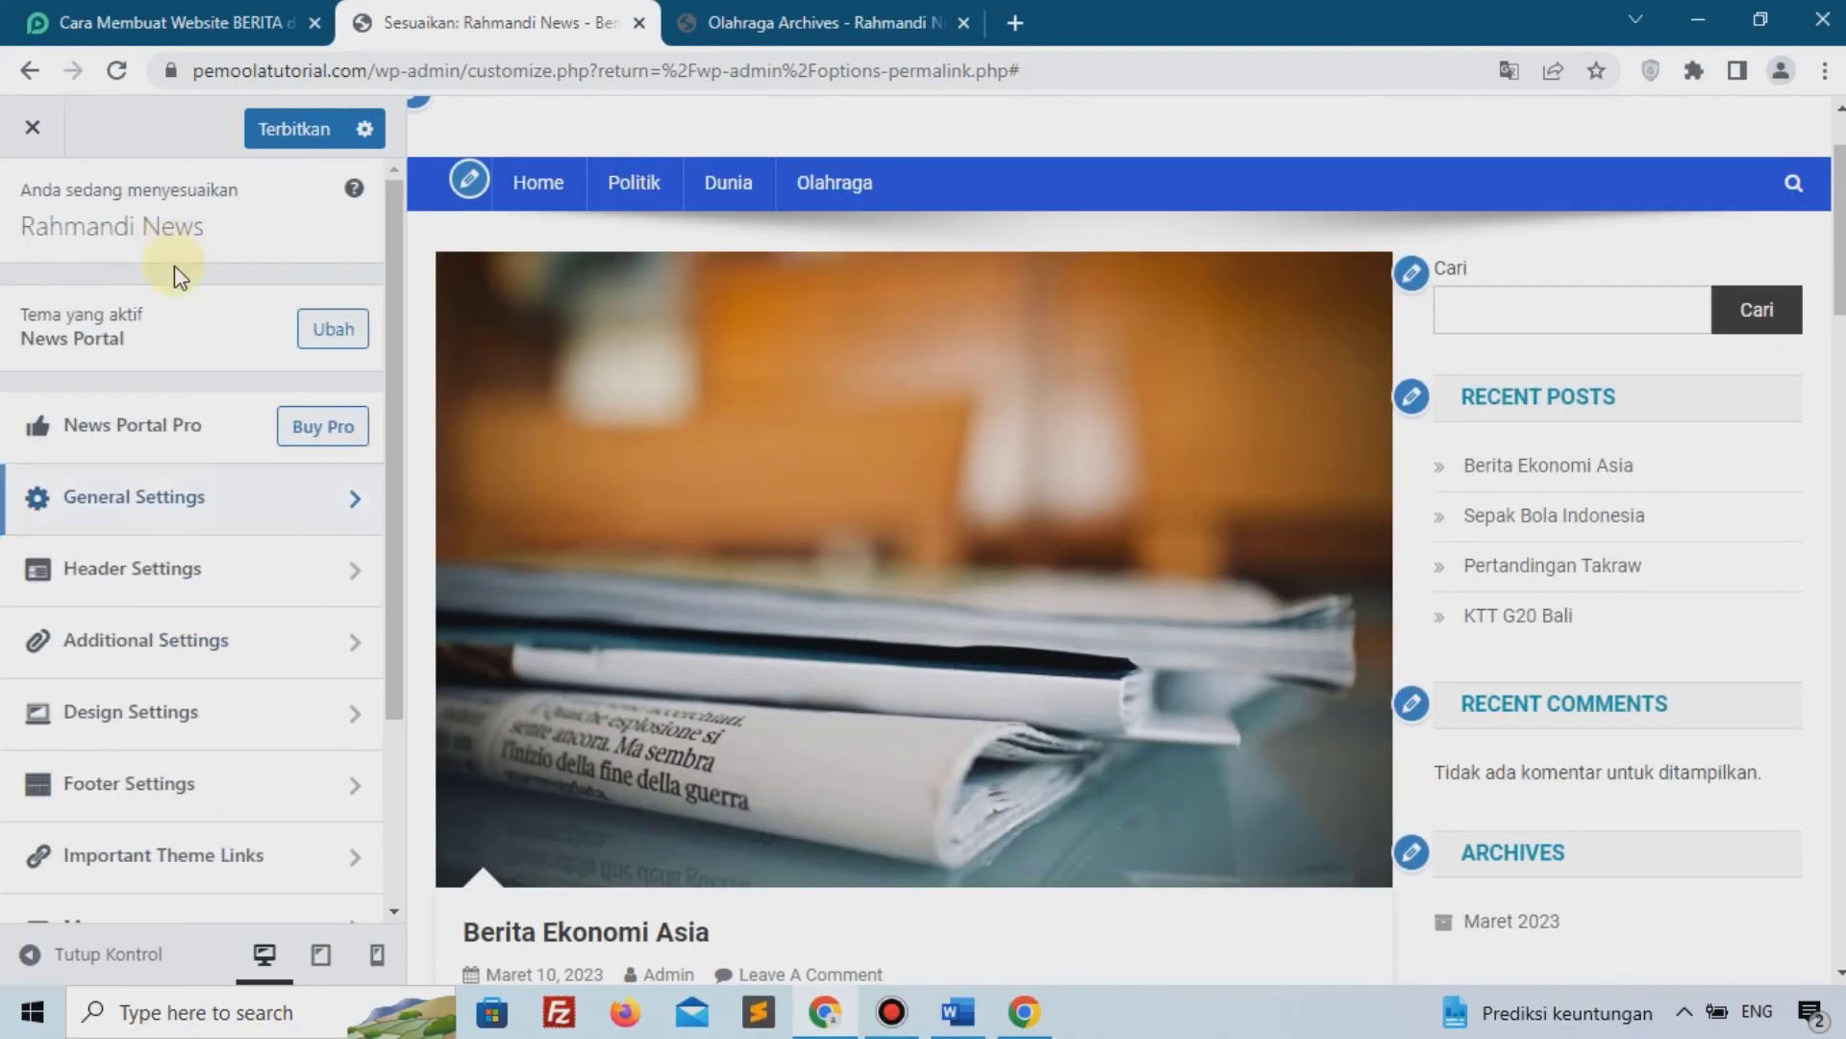
Publish the customizer changes, close the customizer and return to the site's Olahraga category page
scroll(180, 740, down, 3)
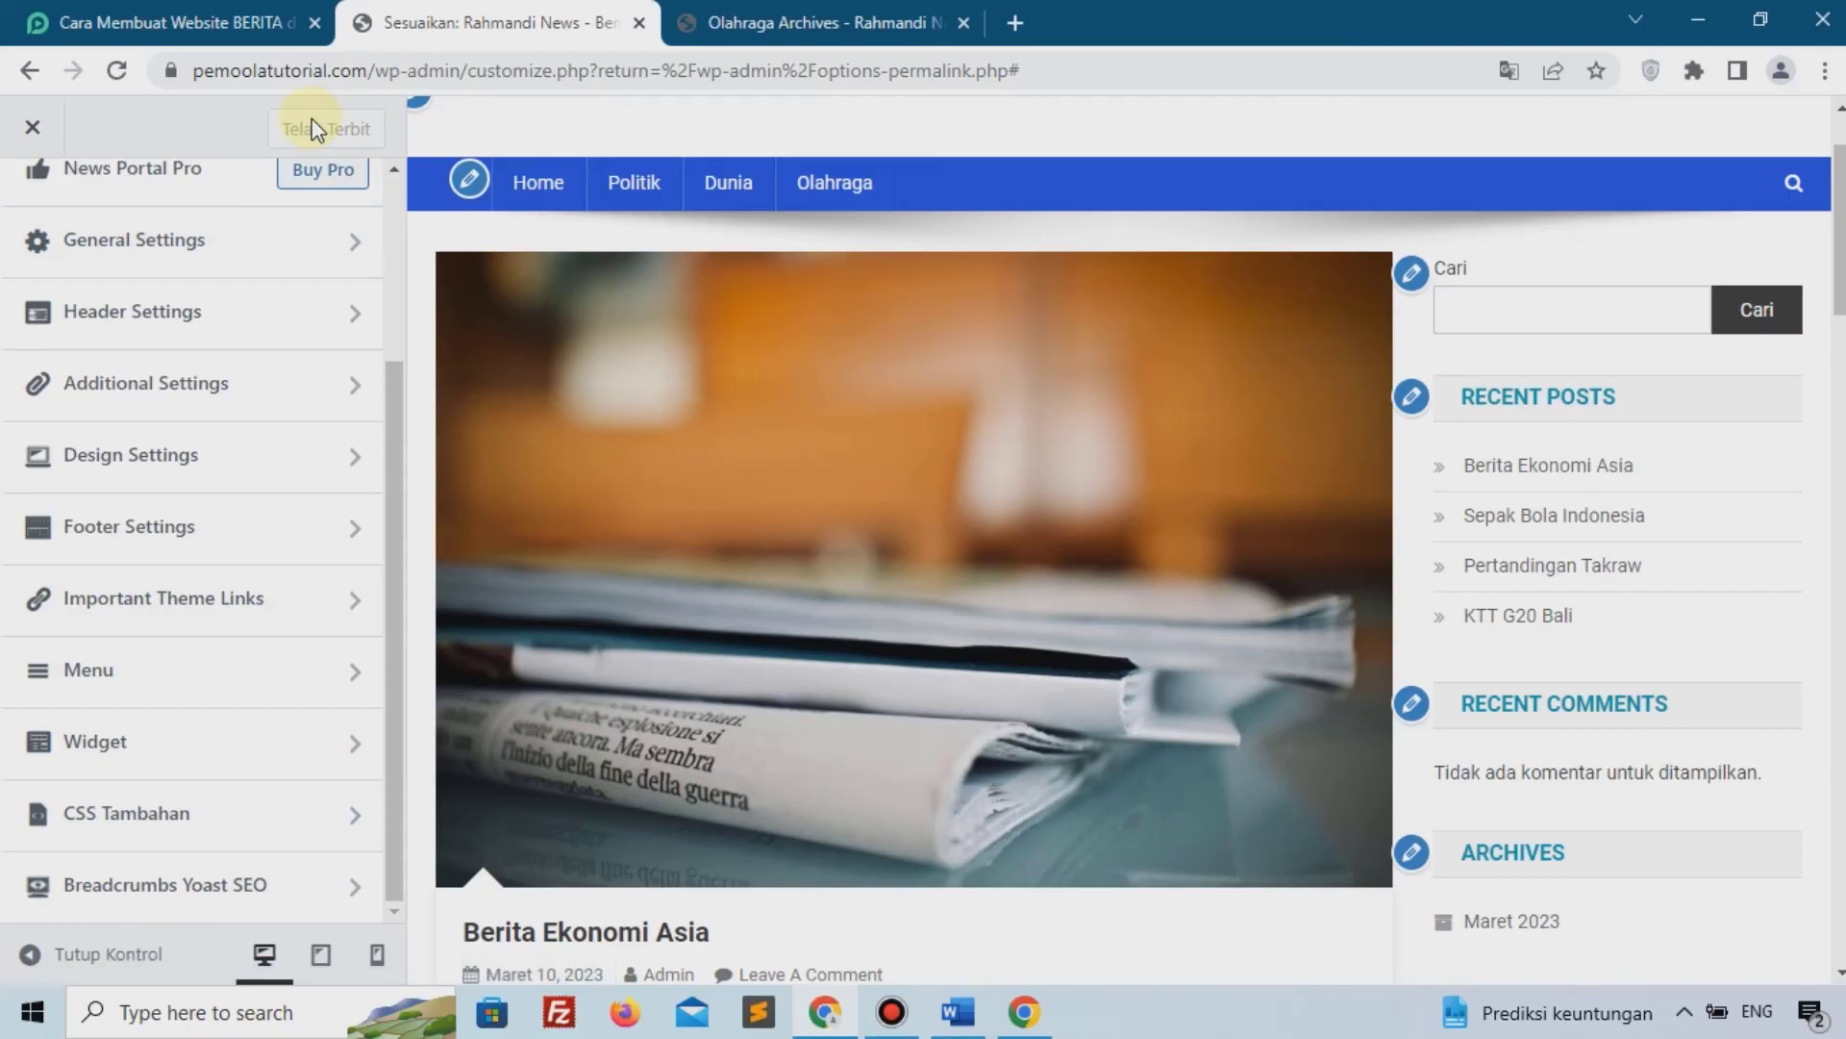
scroll(139, 230, up, 3)
click(32, 149)
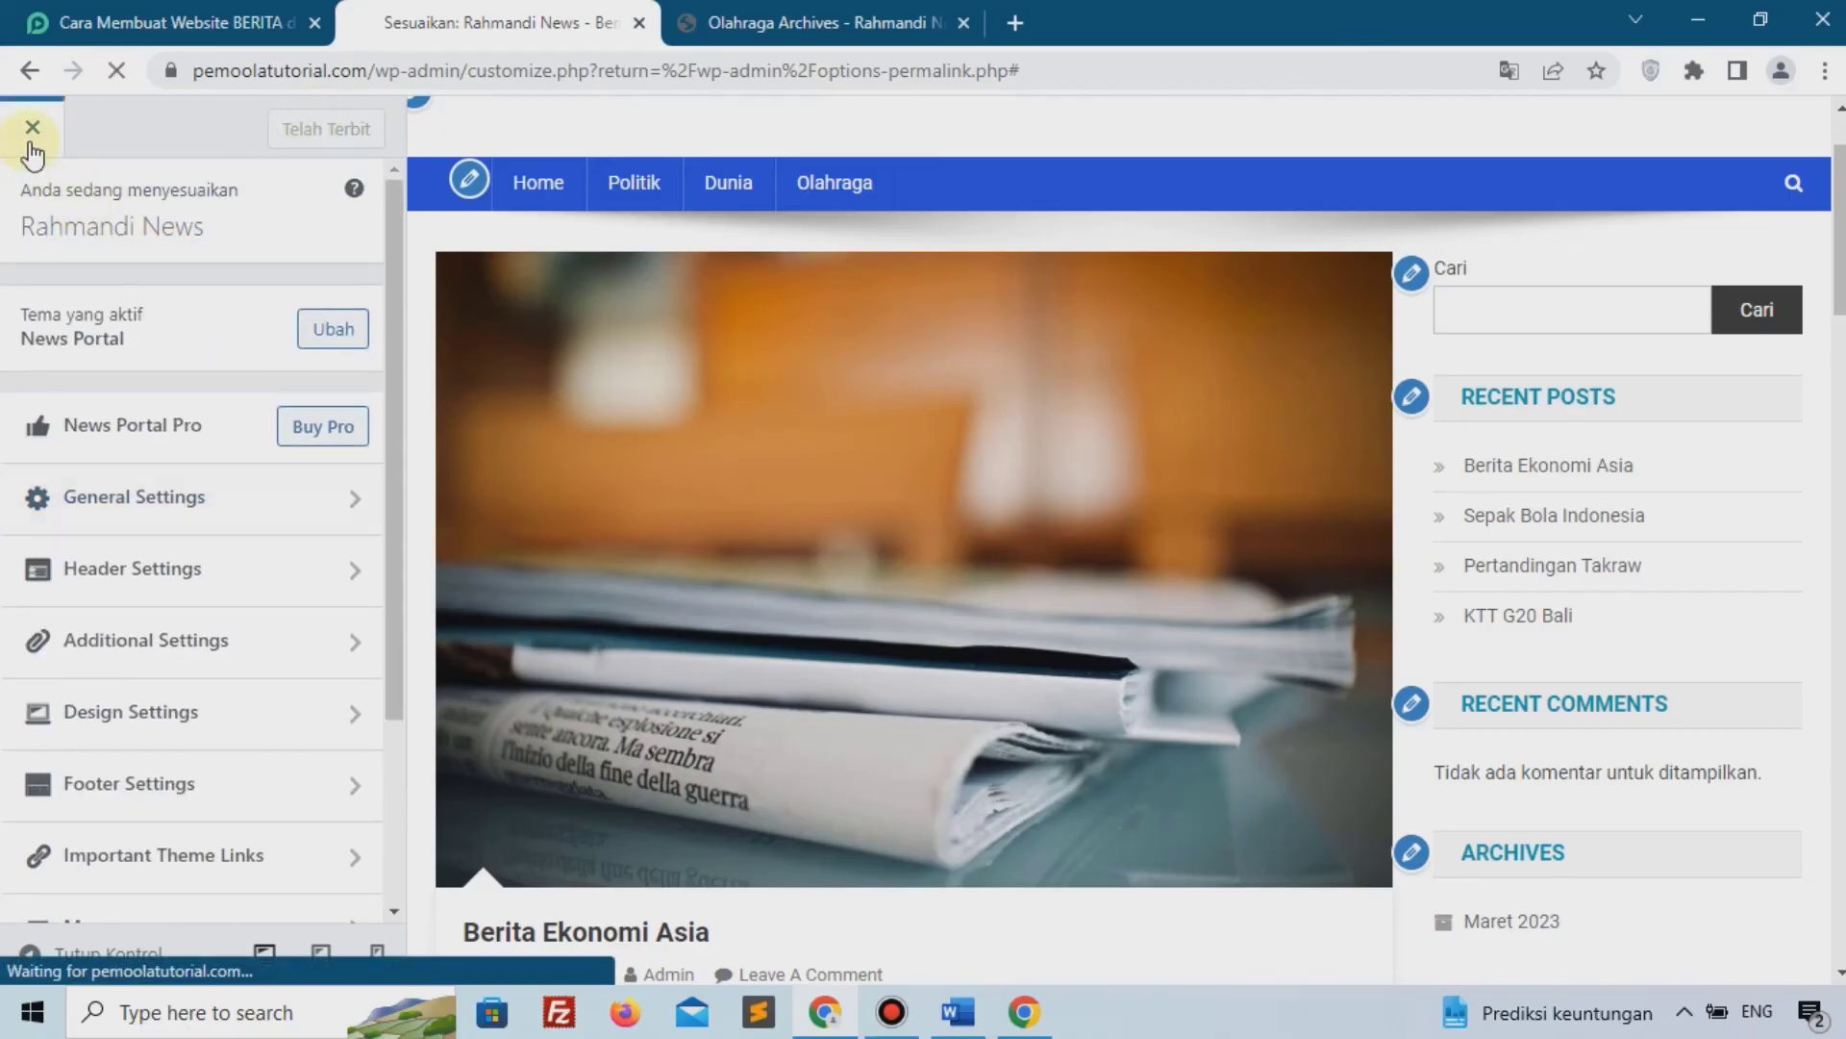
click(750, 29)
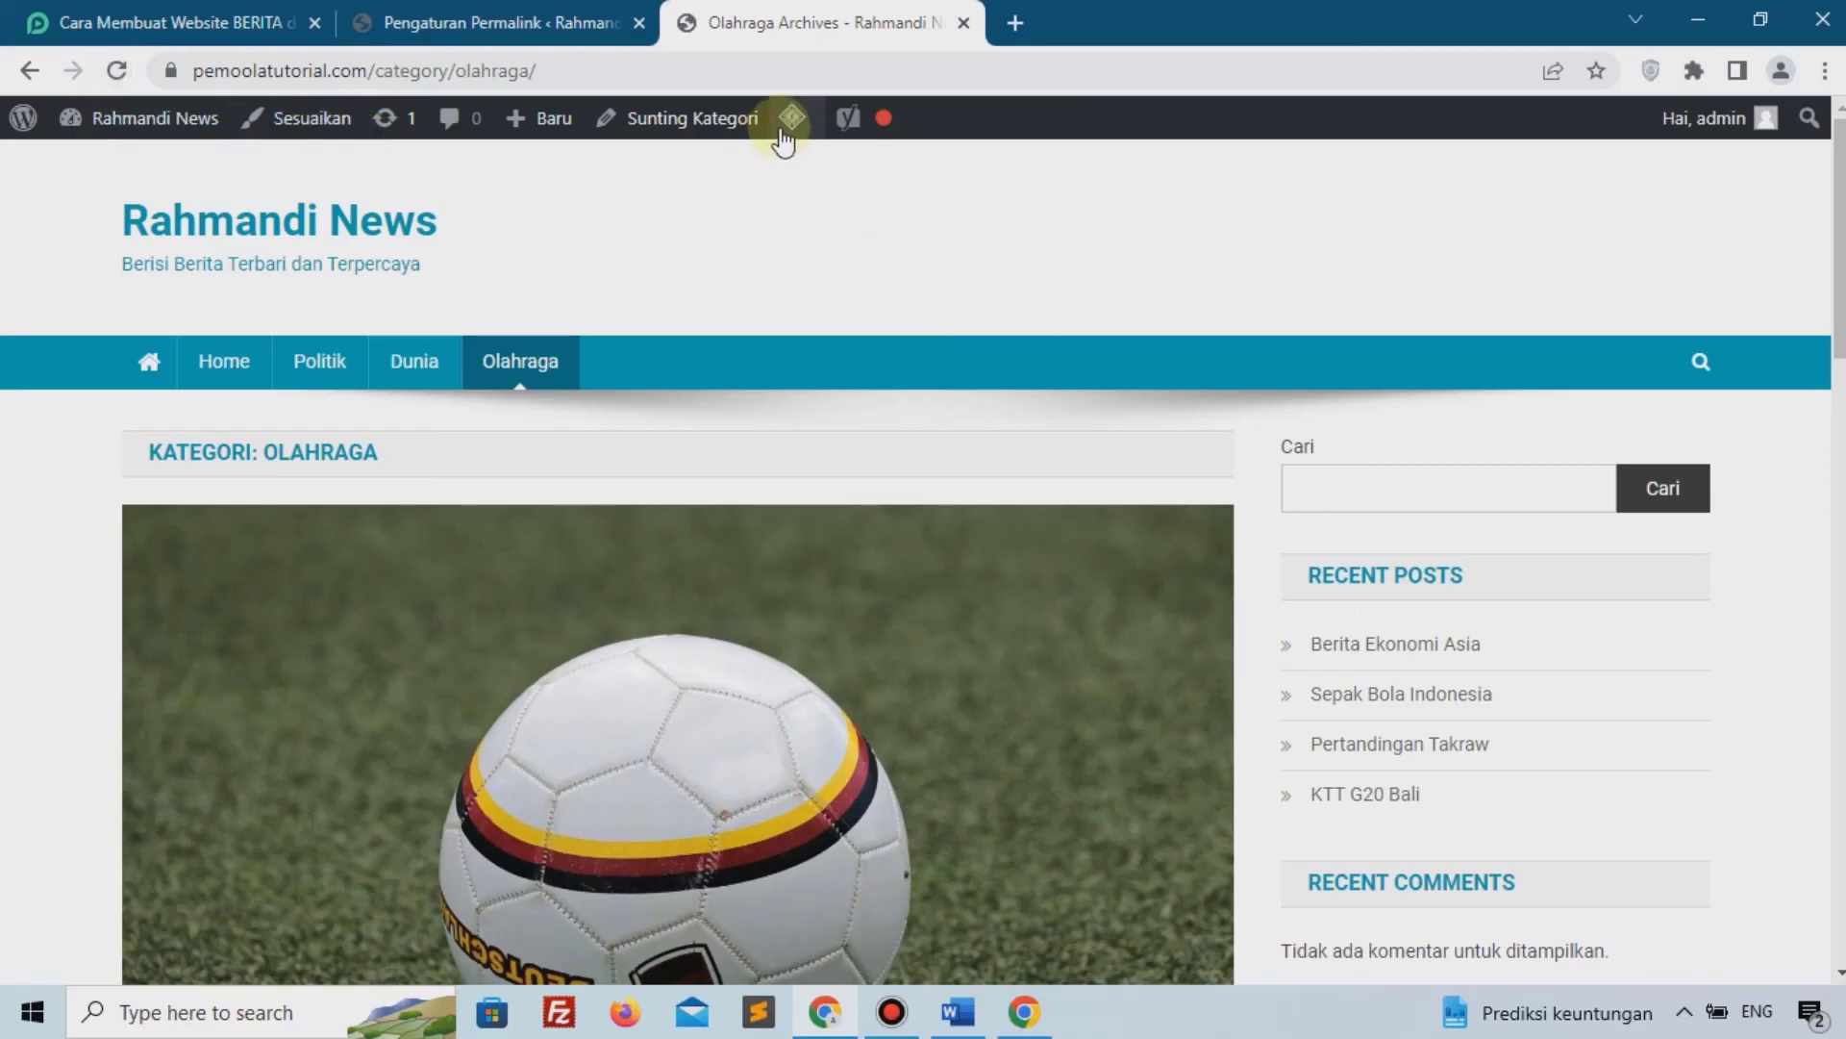
Purge the entire site cache with Bersihkan Semua and look over the refreshed Olahraga category page
mouse_move(780, 139)
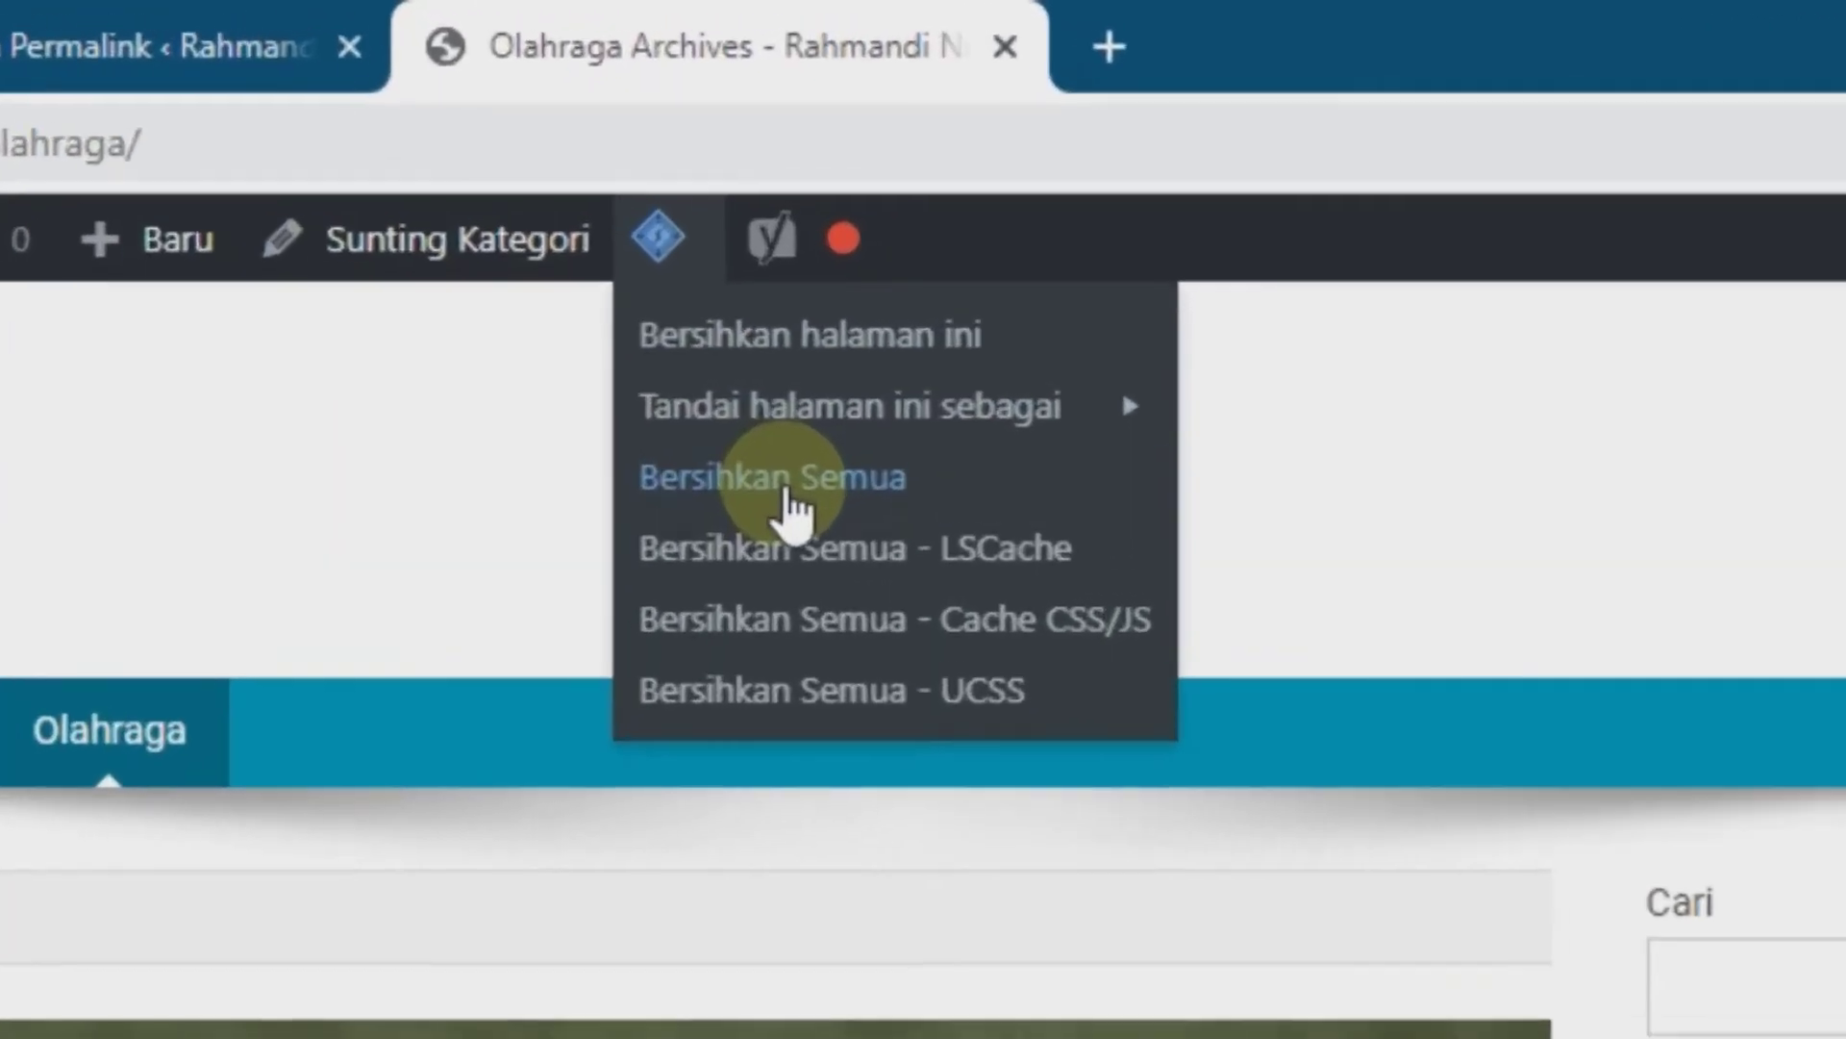
click(833, 240)
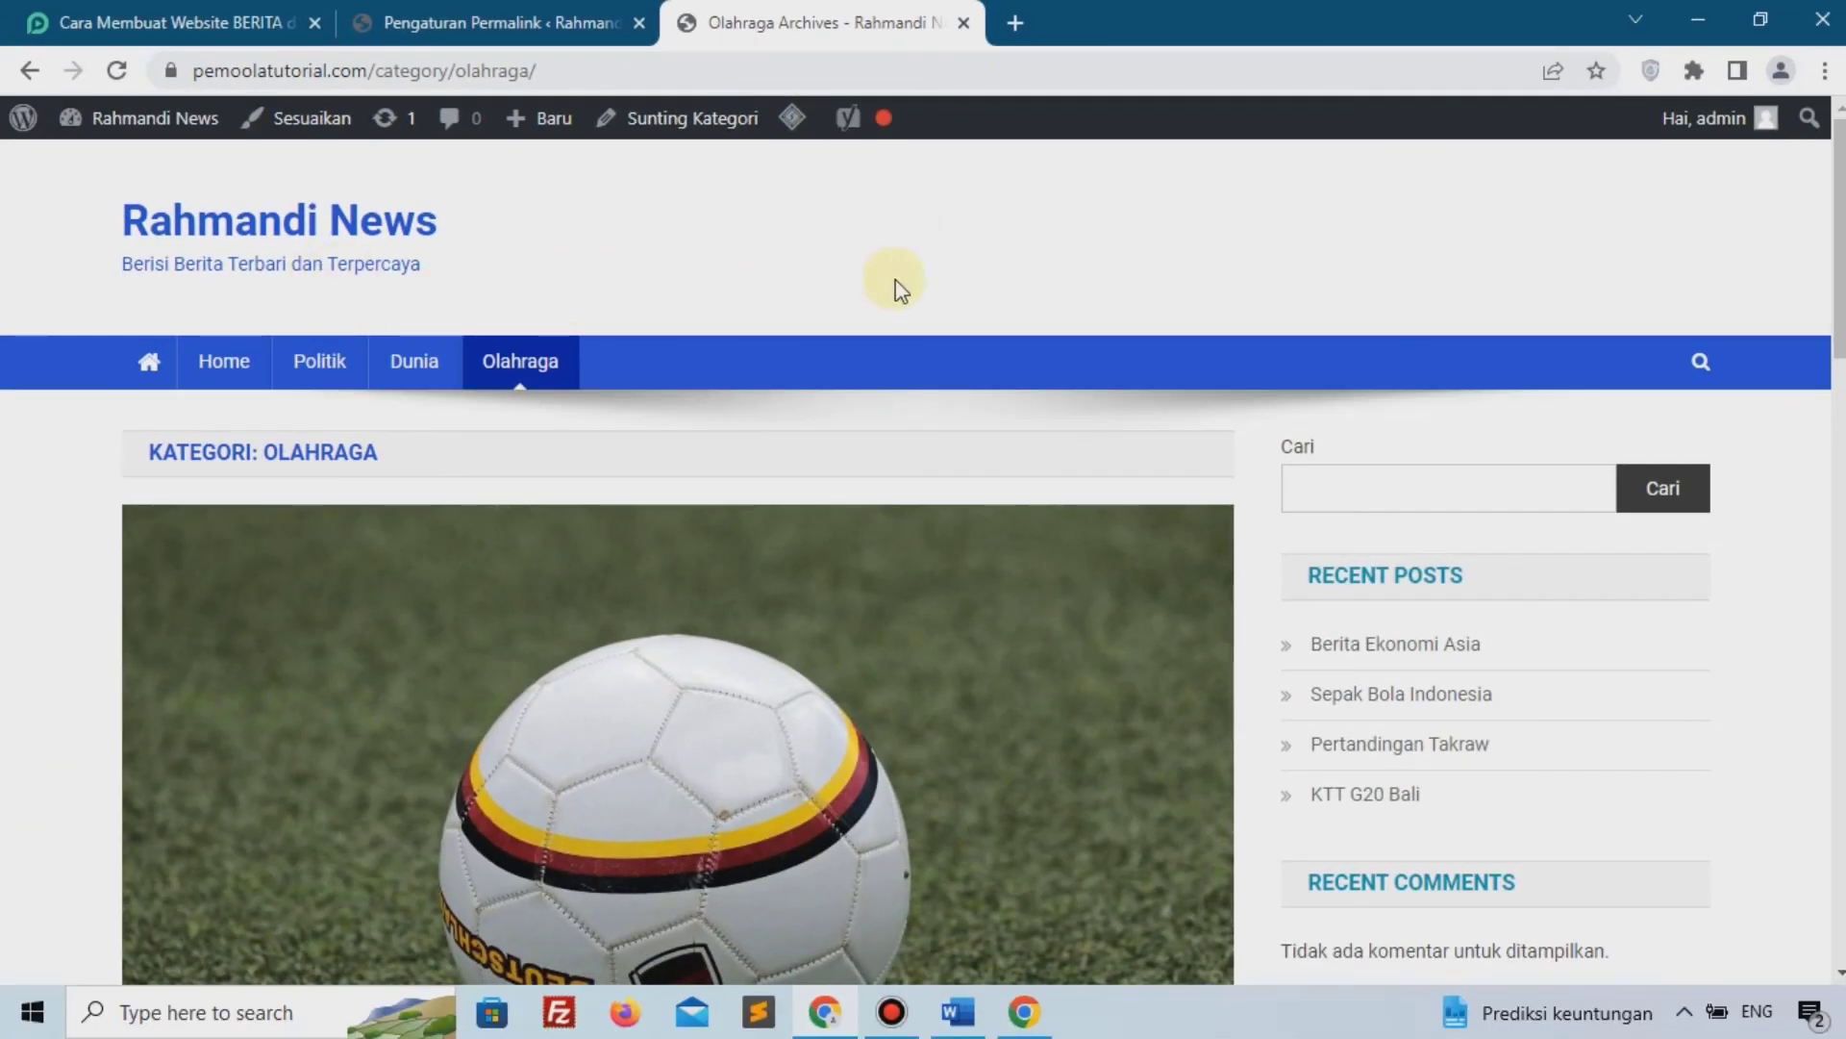
scroll(668, 481, down, 10)
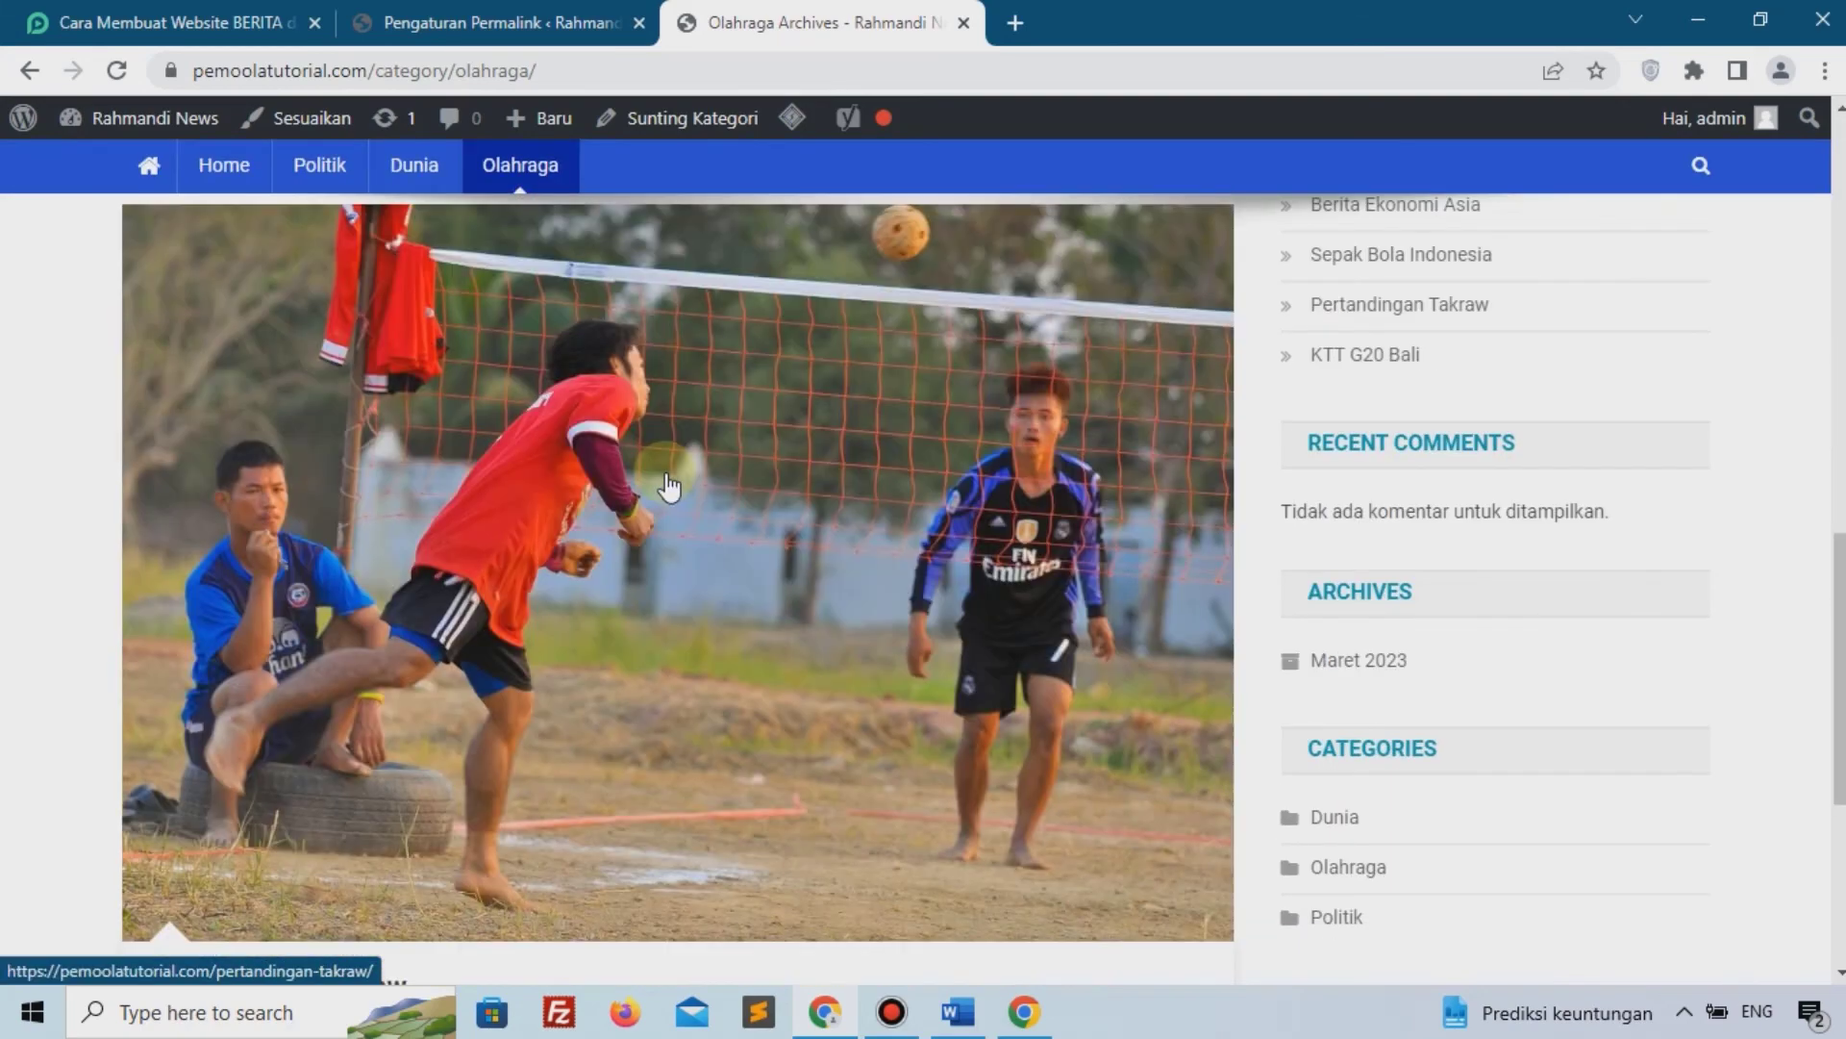
scroll(669, 486, down, 5)
scroll(660, 487, up, 15)
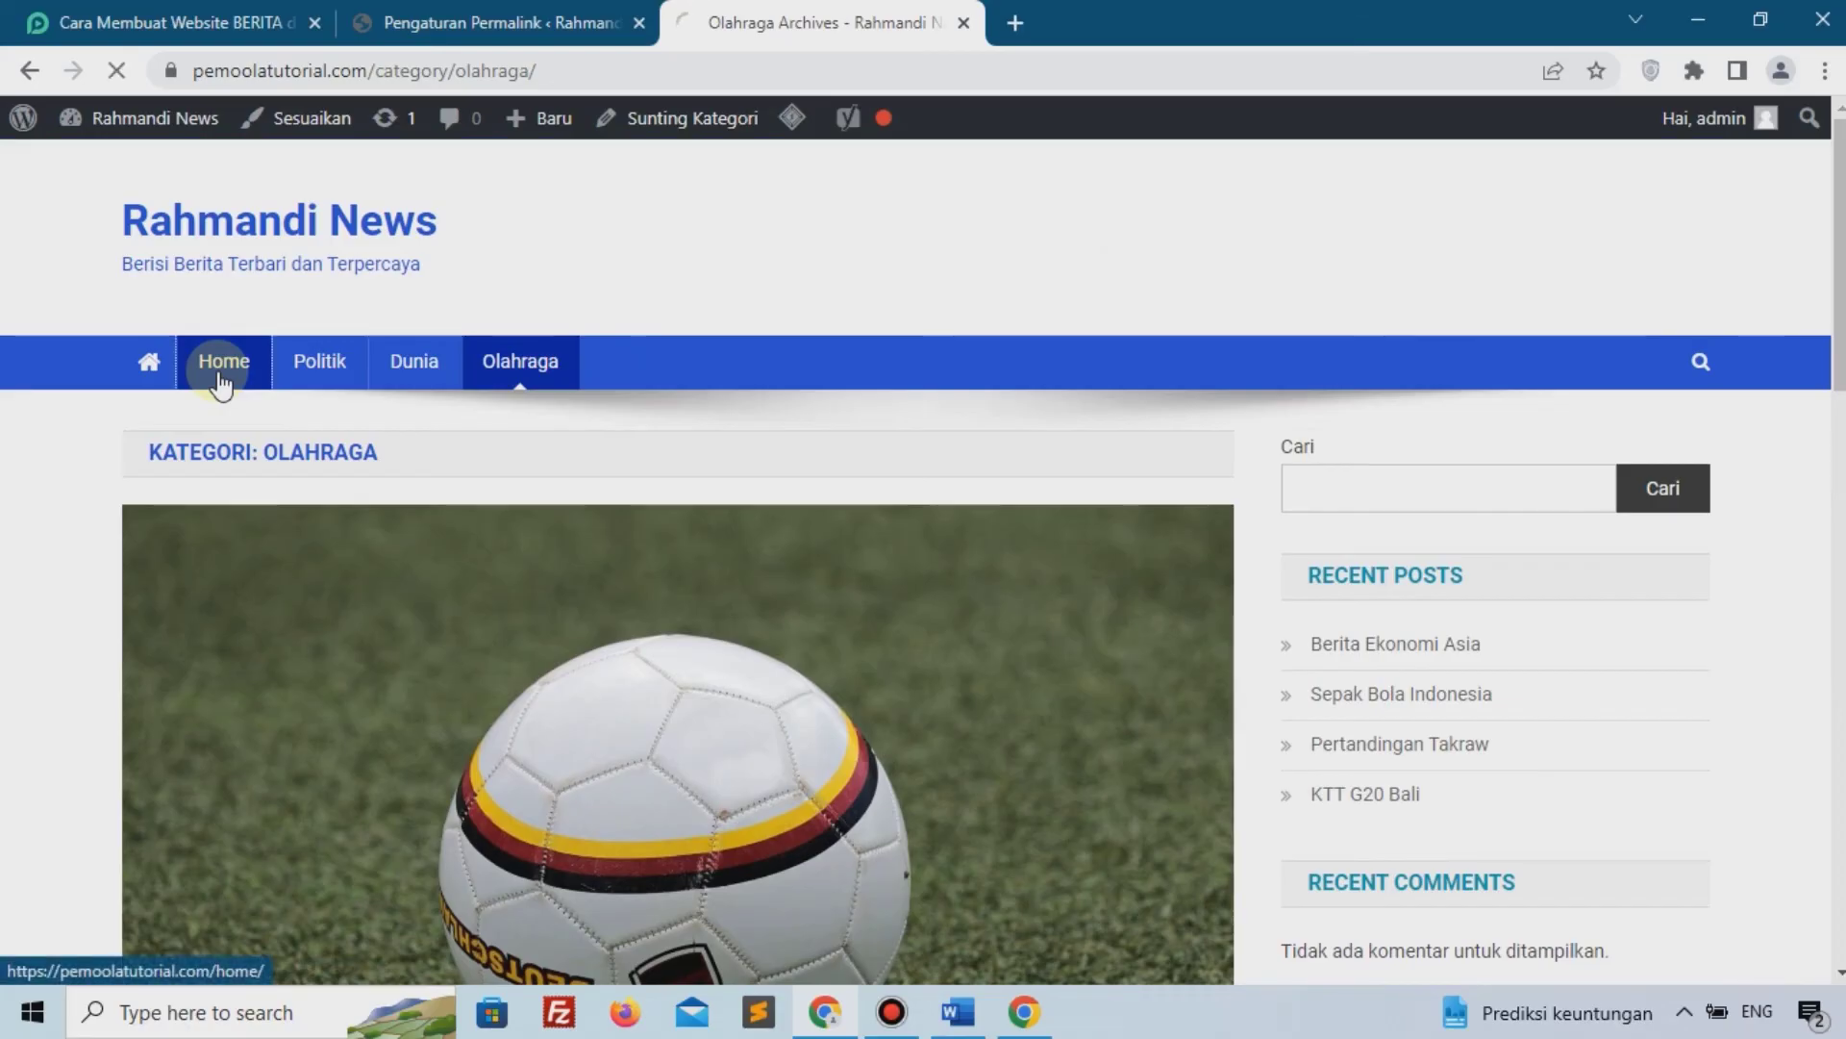
Open the Home page and the site's front page and look through the post listings on each
scroll(301, 478, down, 10)
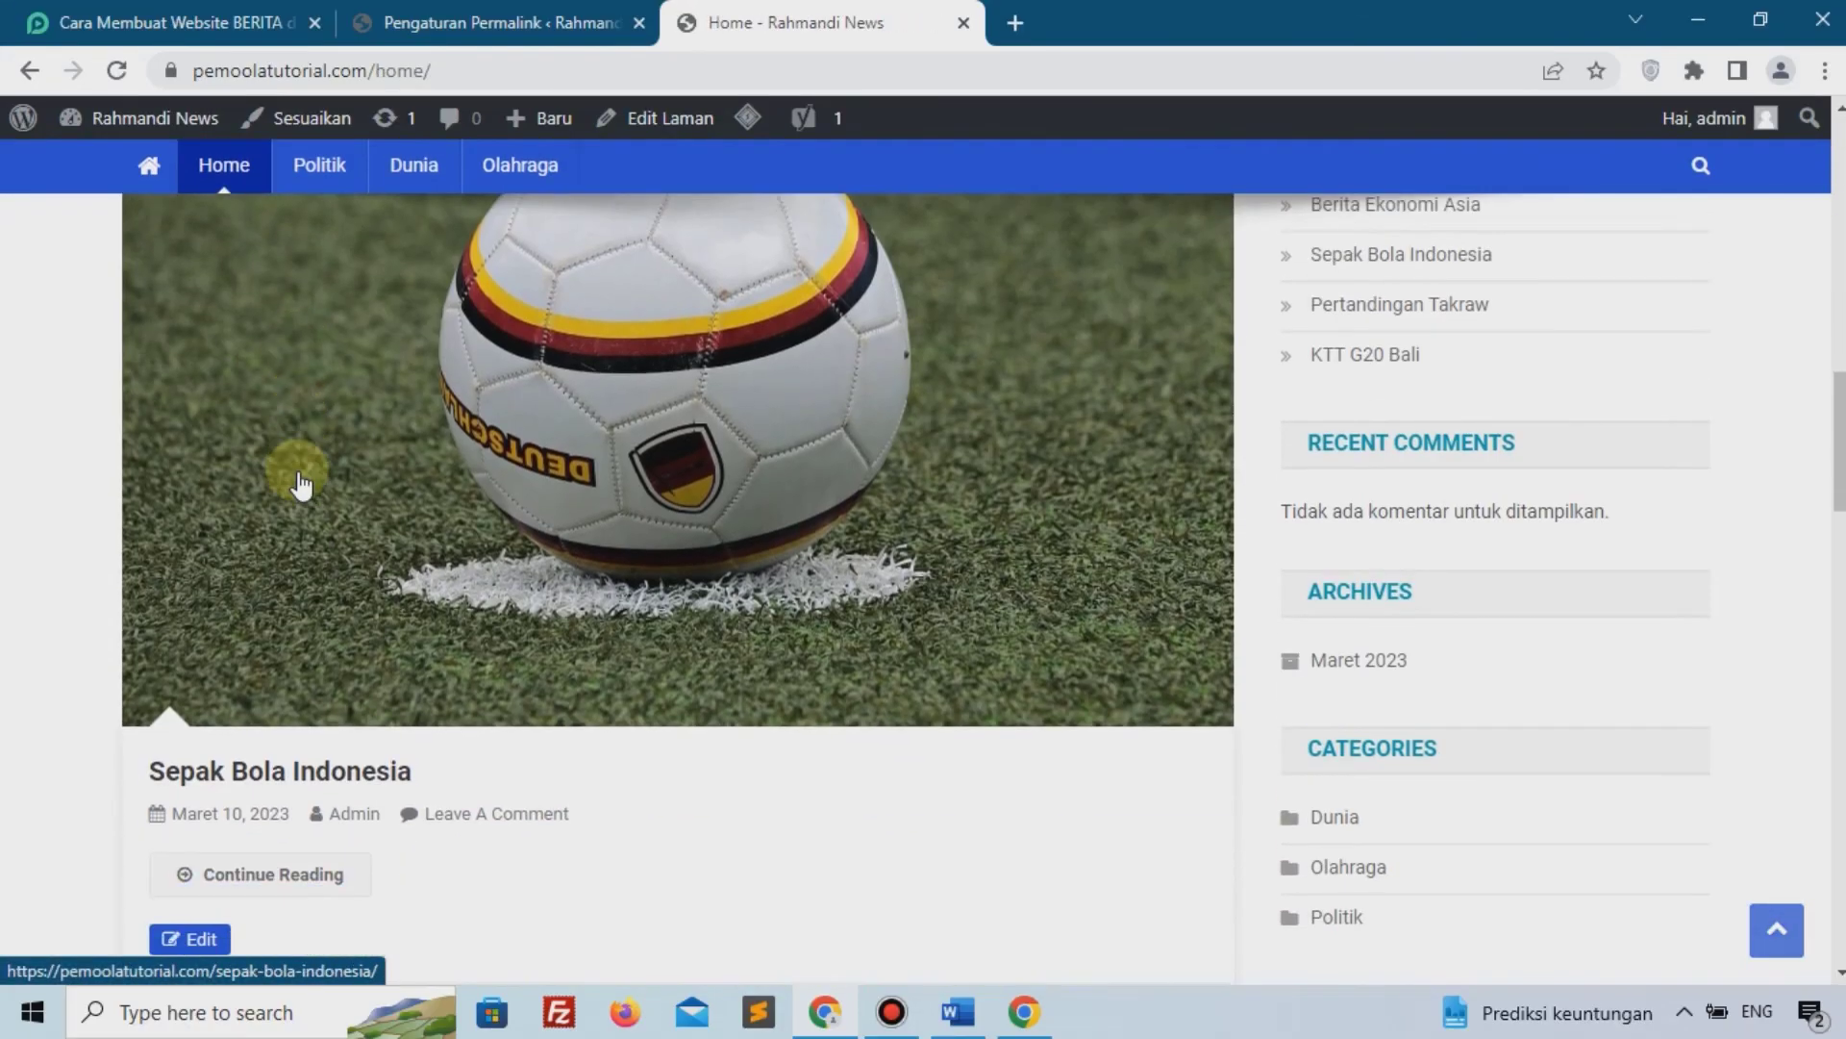
scroll(301, 481, down, 12)
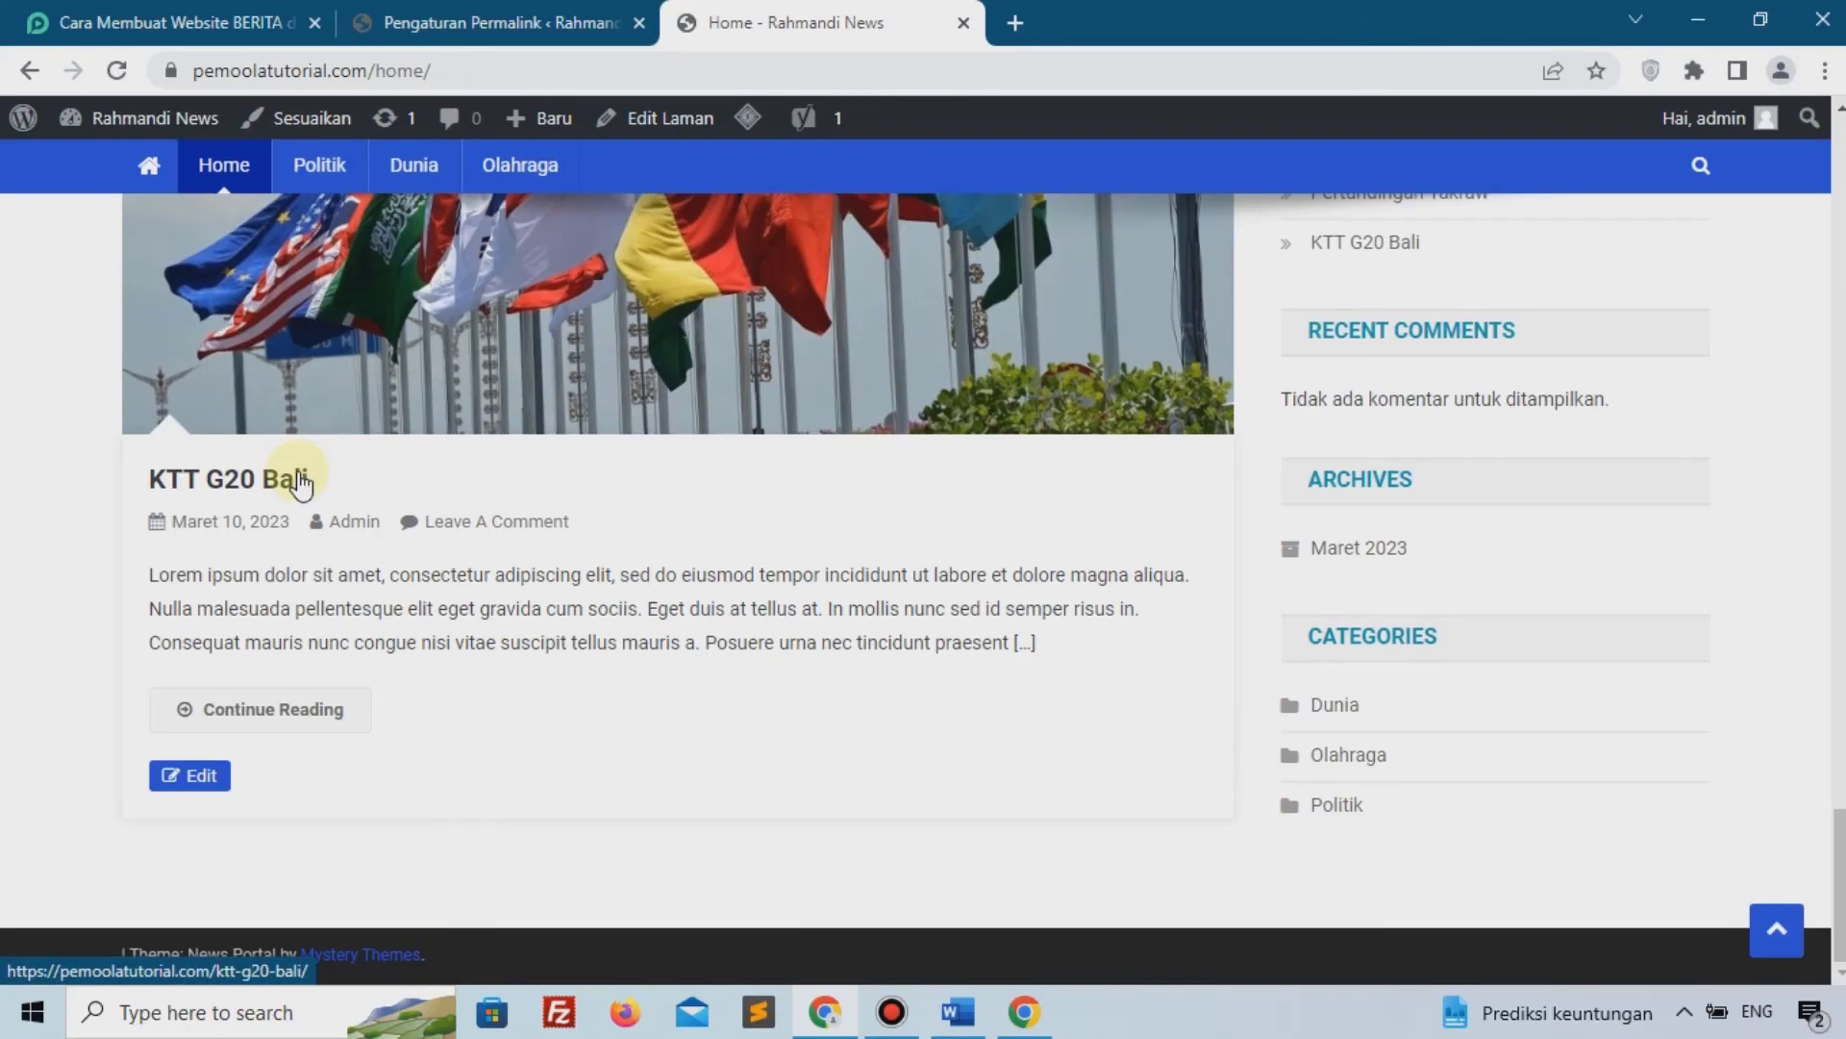
scroll(301, 481, up, 20)
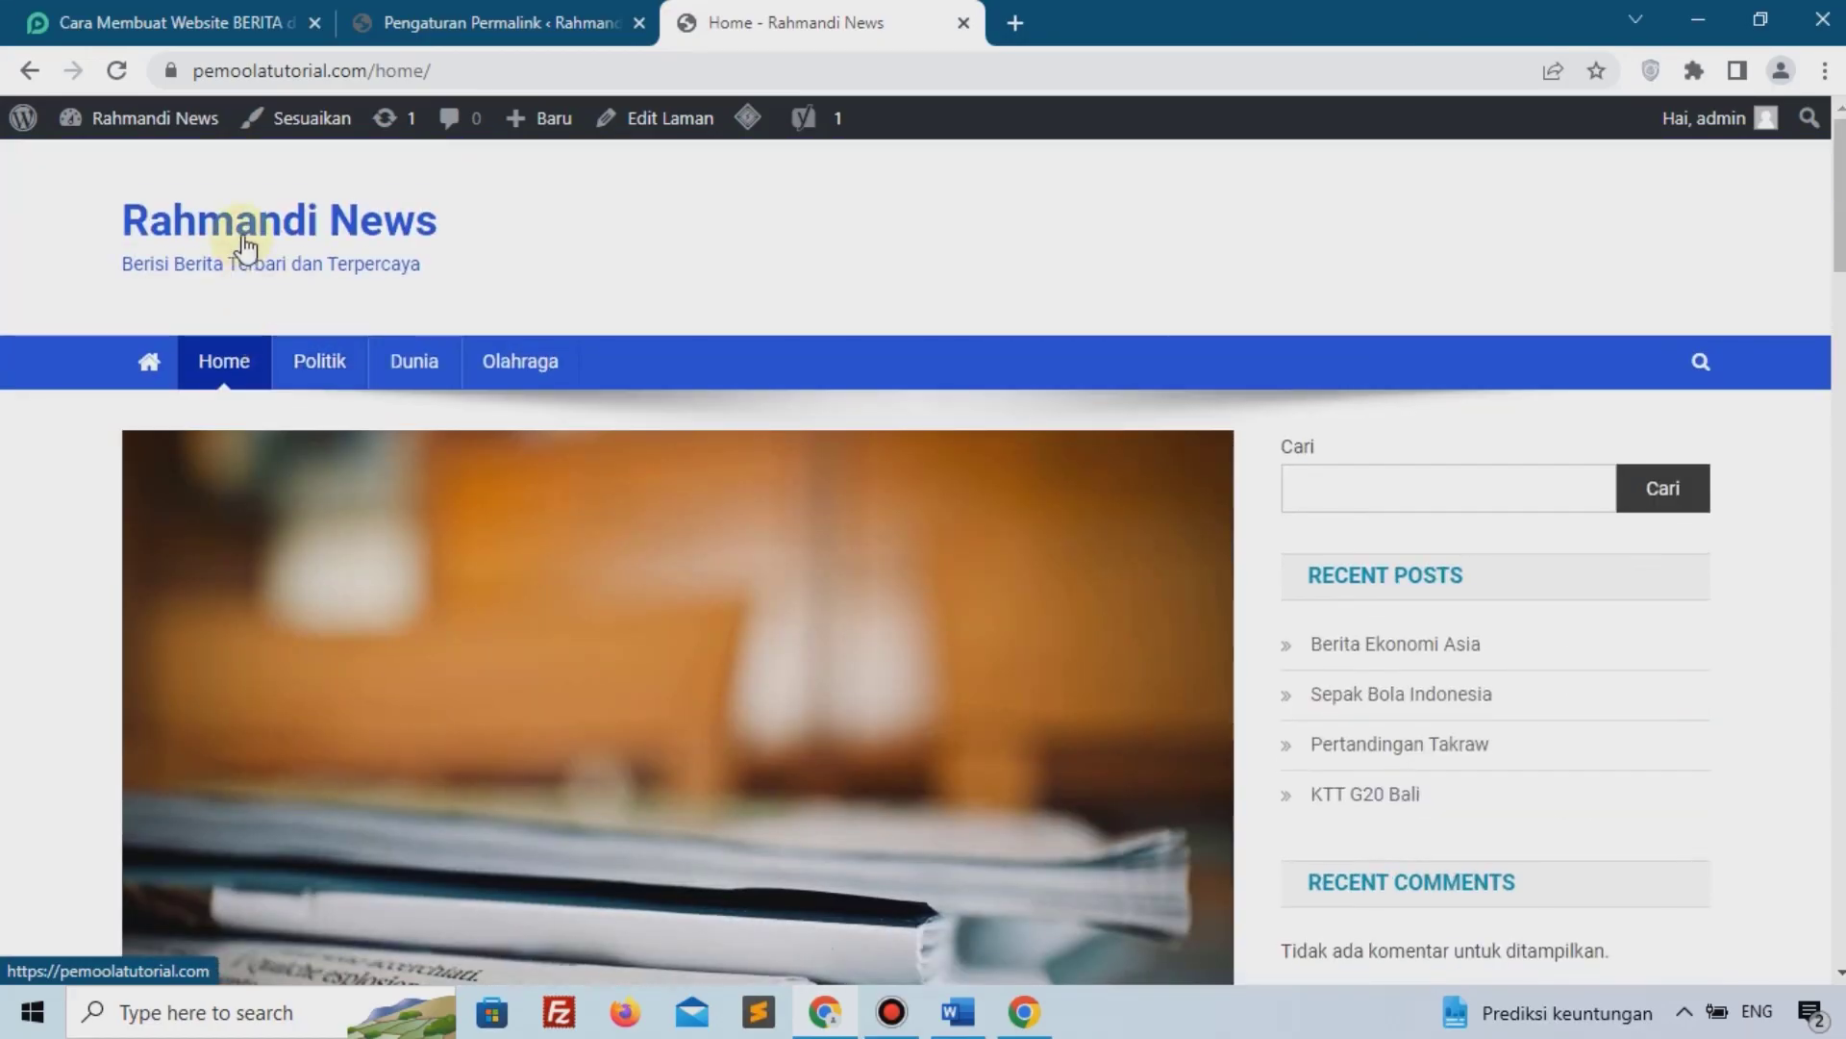
scroll(497, 524, down, 7)
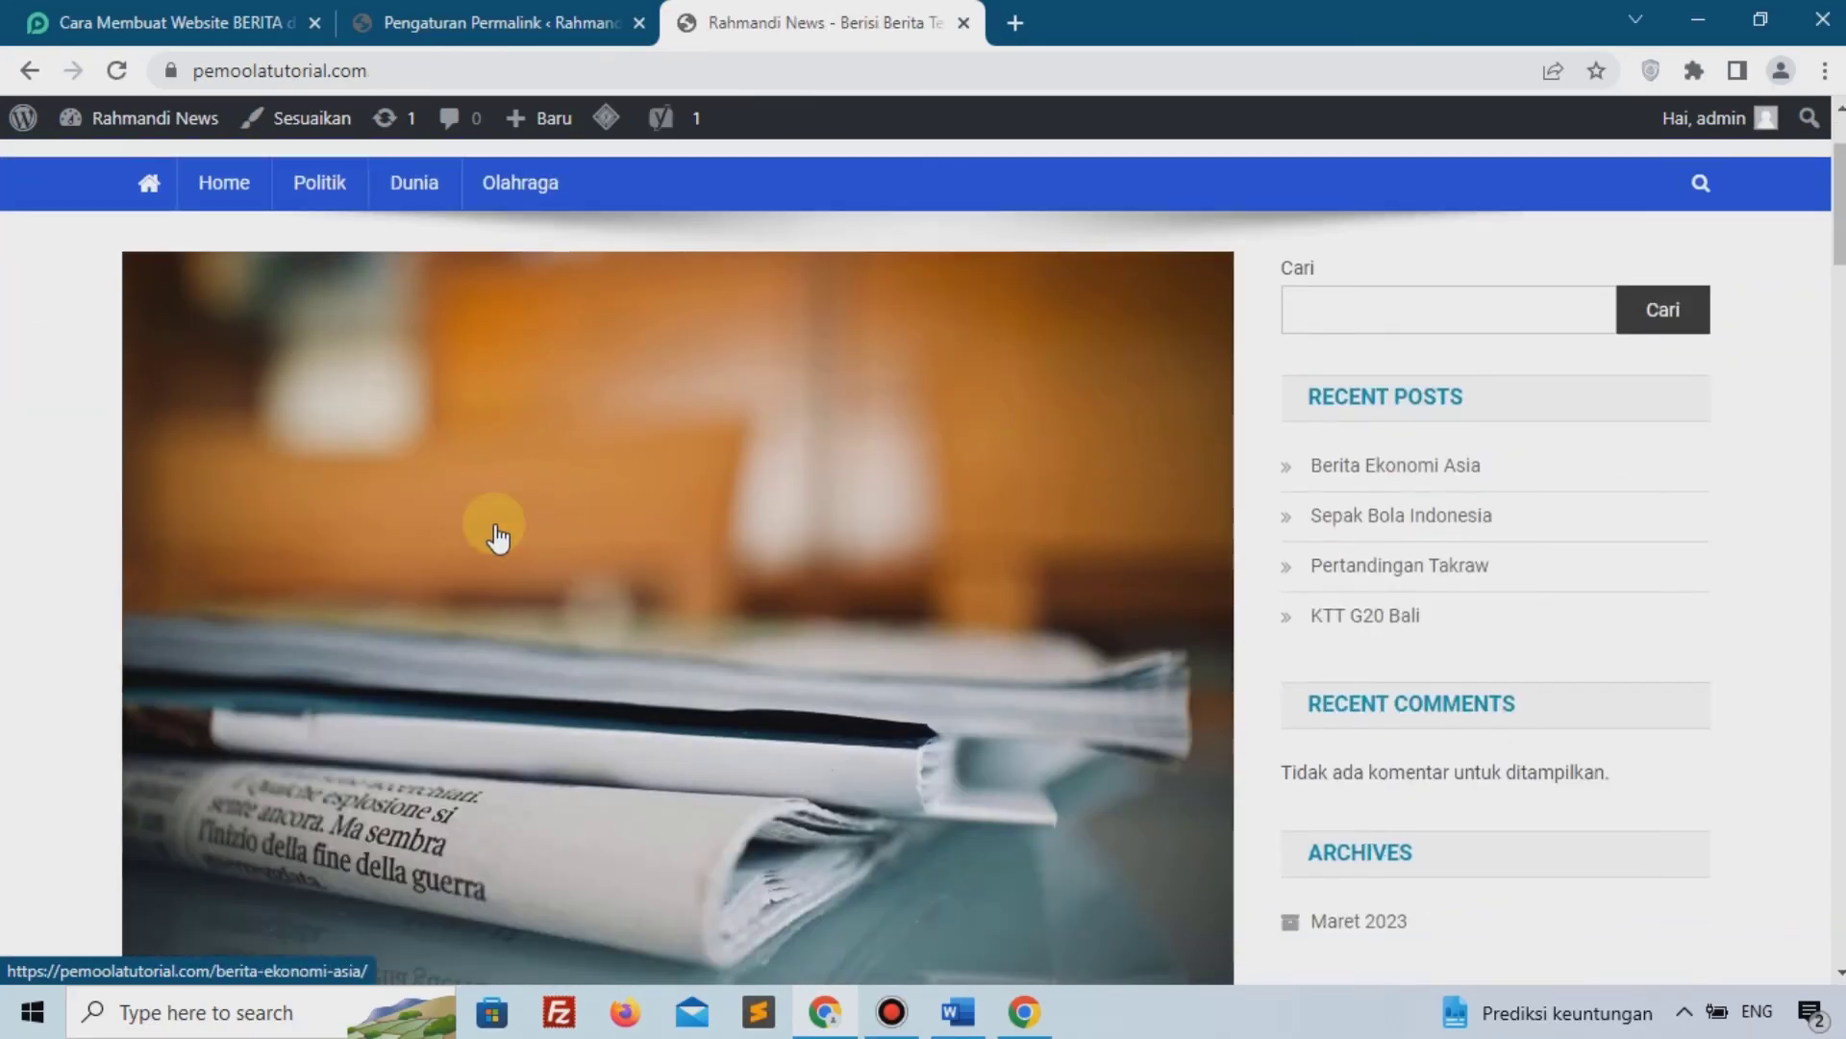
scroll(496, 524, down, 10)
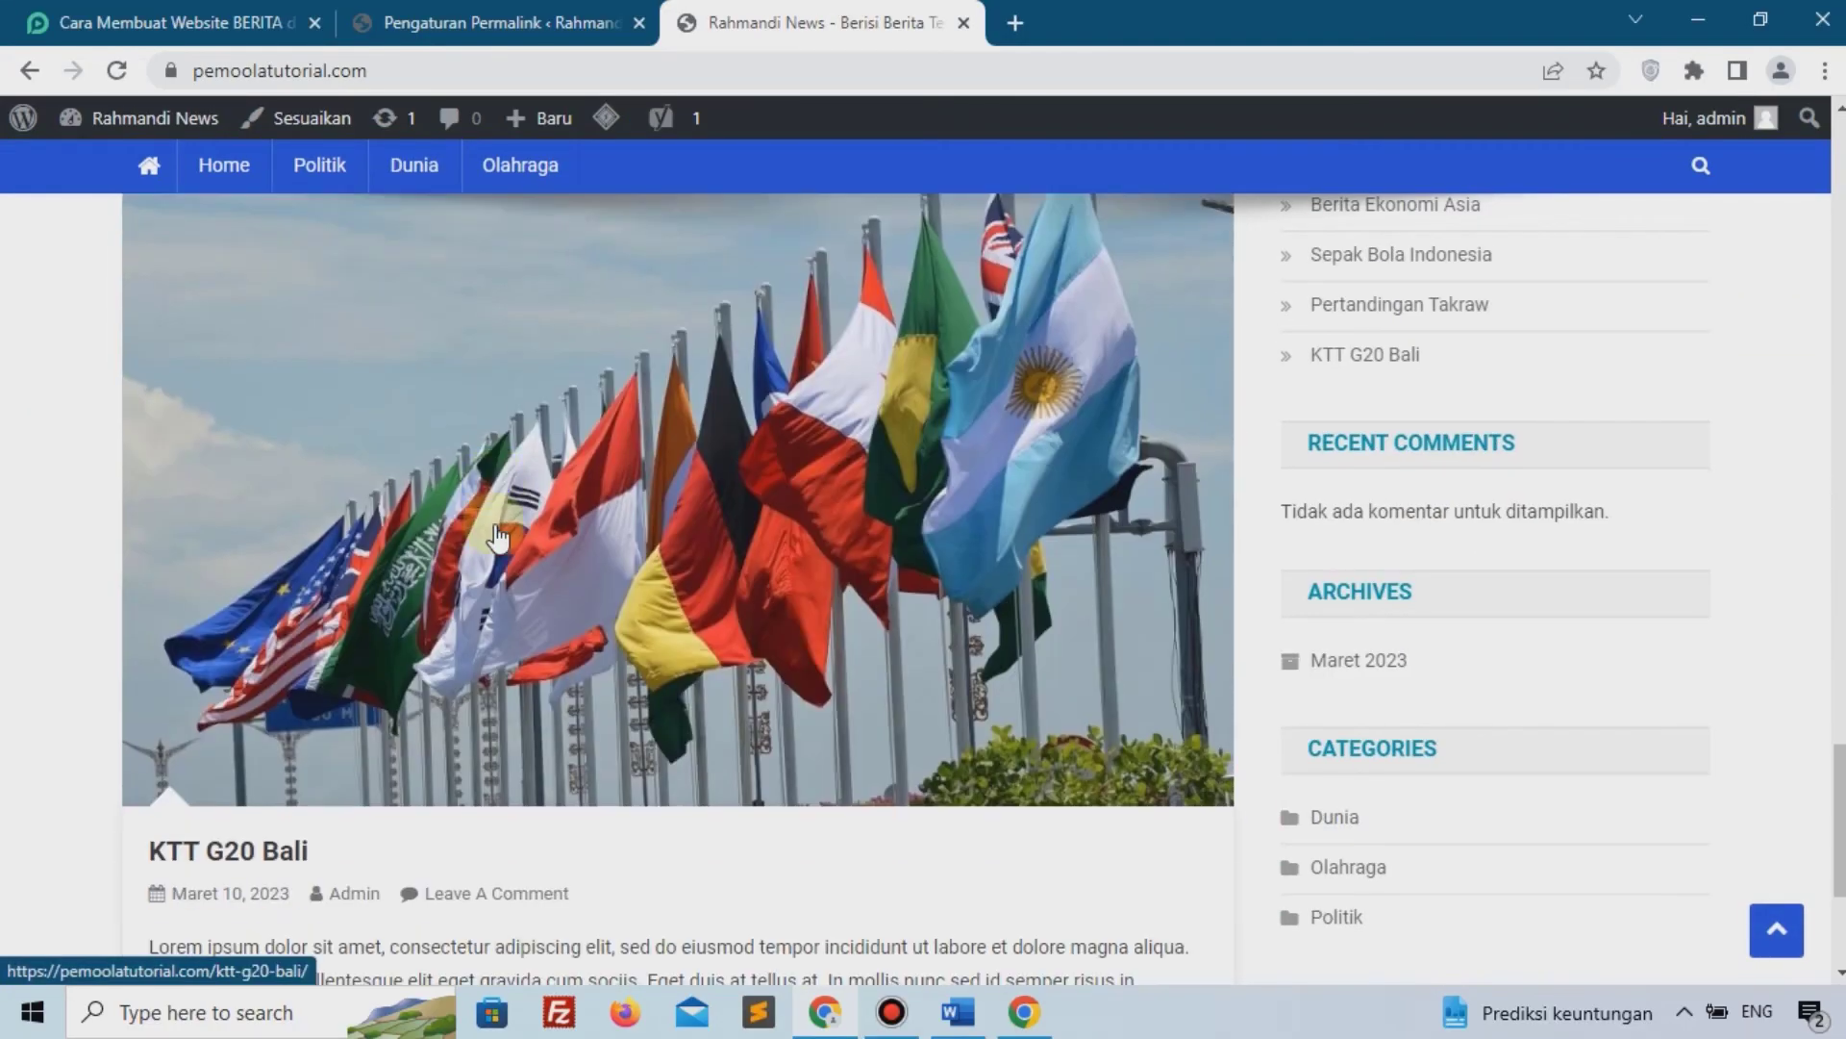
scroll(496, 530, up, 15)
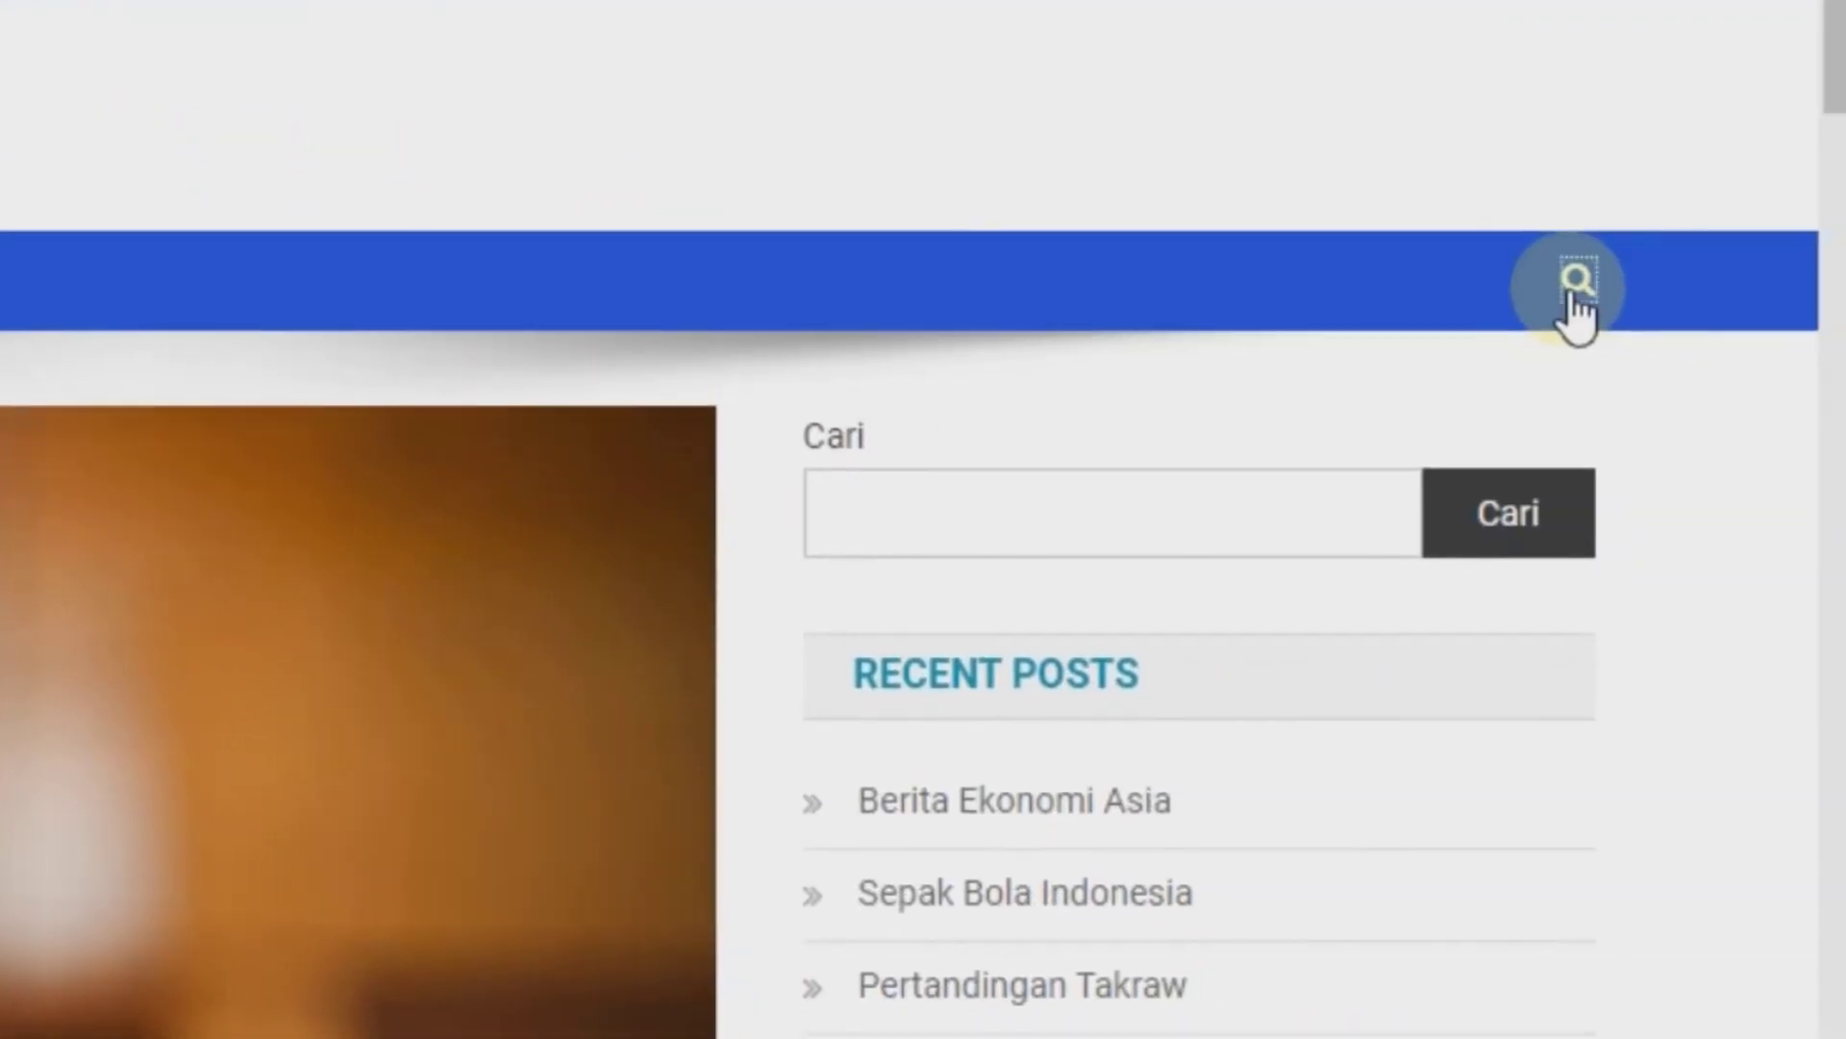
Search the site for "bola" from the navigation bar's search and look through the results page
click(1575, 288)
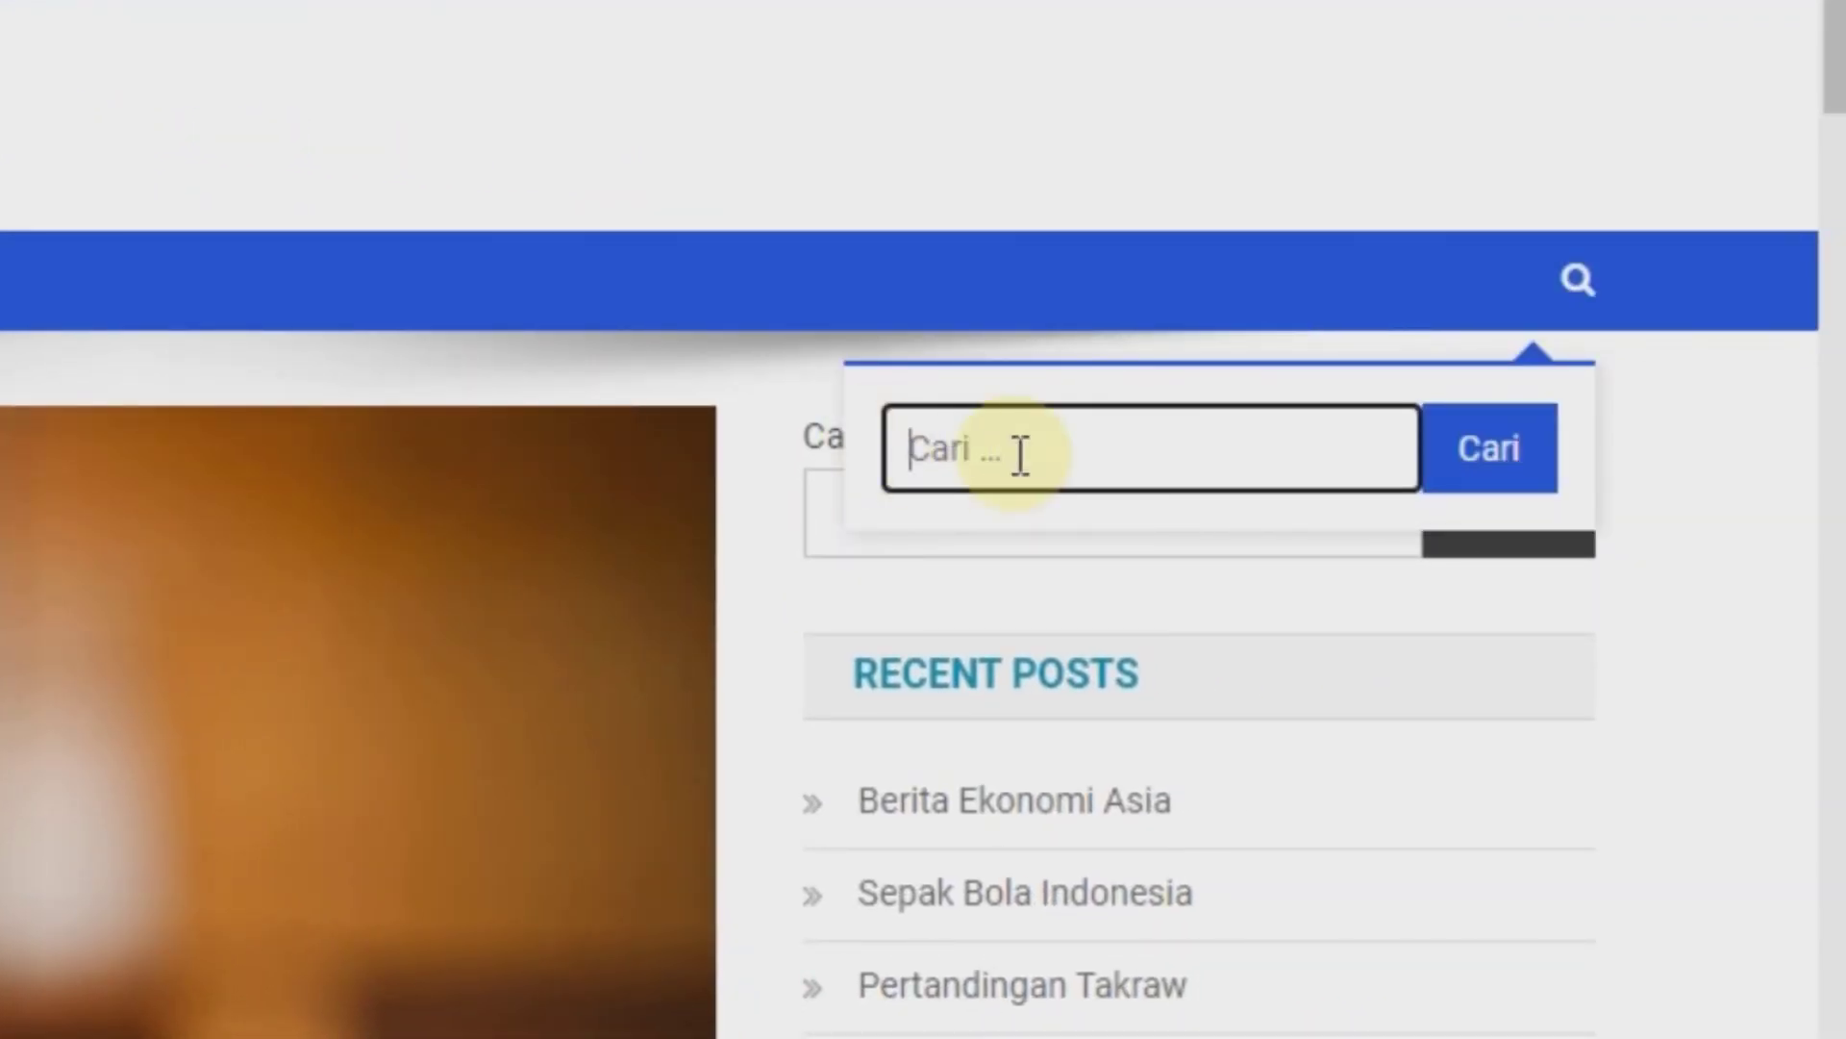
text(bola)
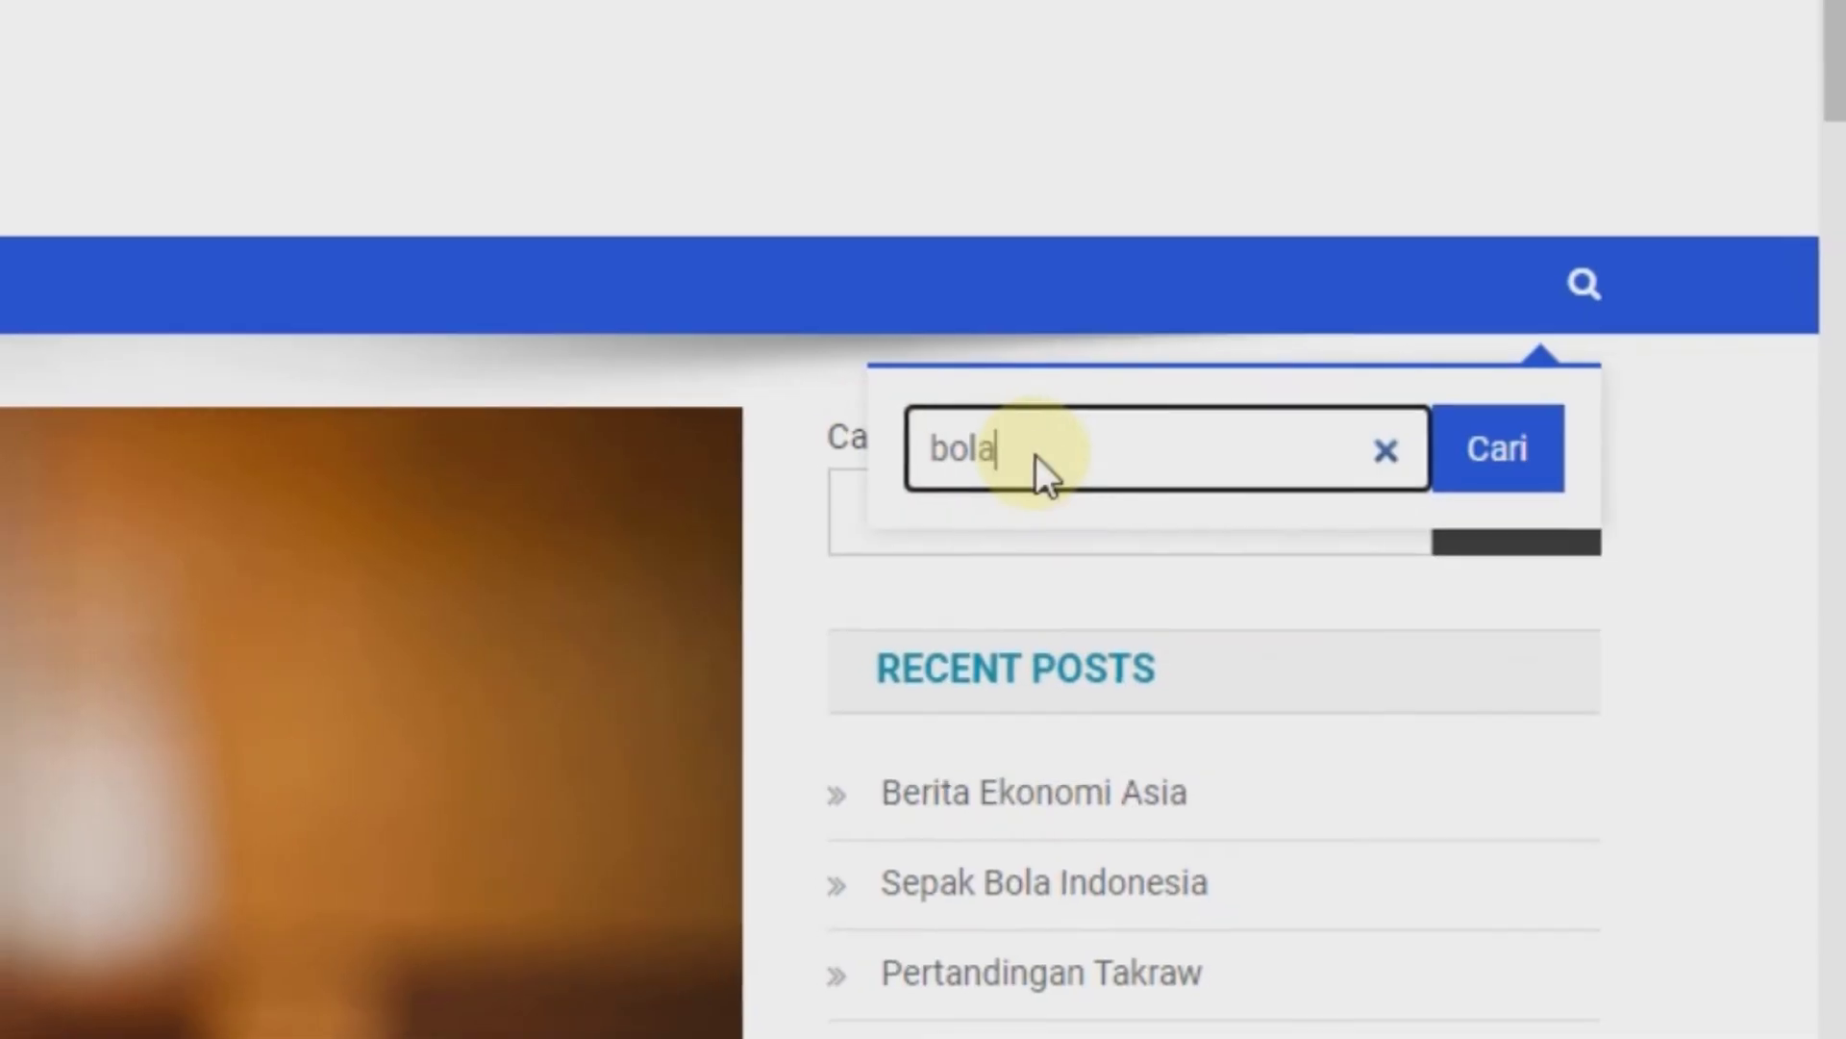
key(Return)
scroll(673, 519, down, 4)
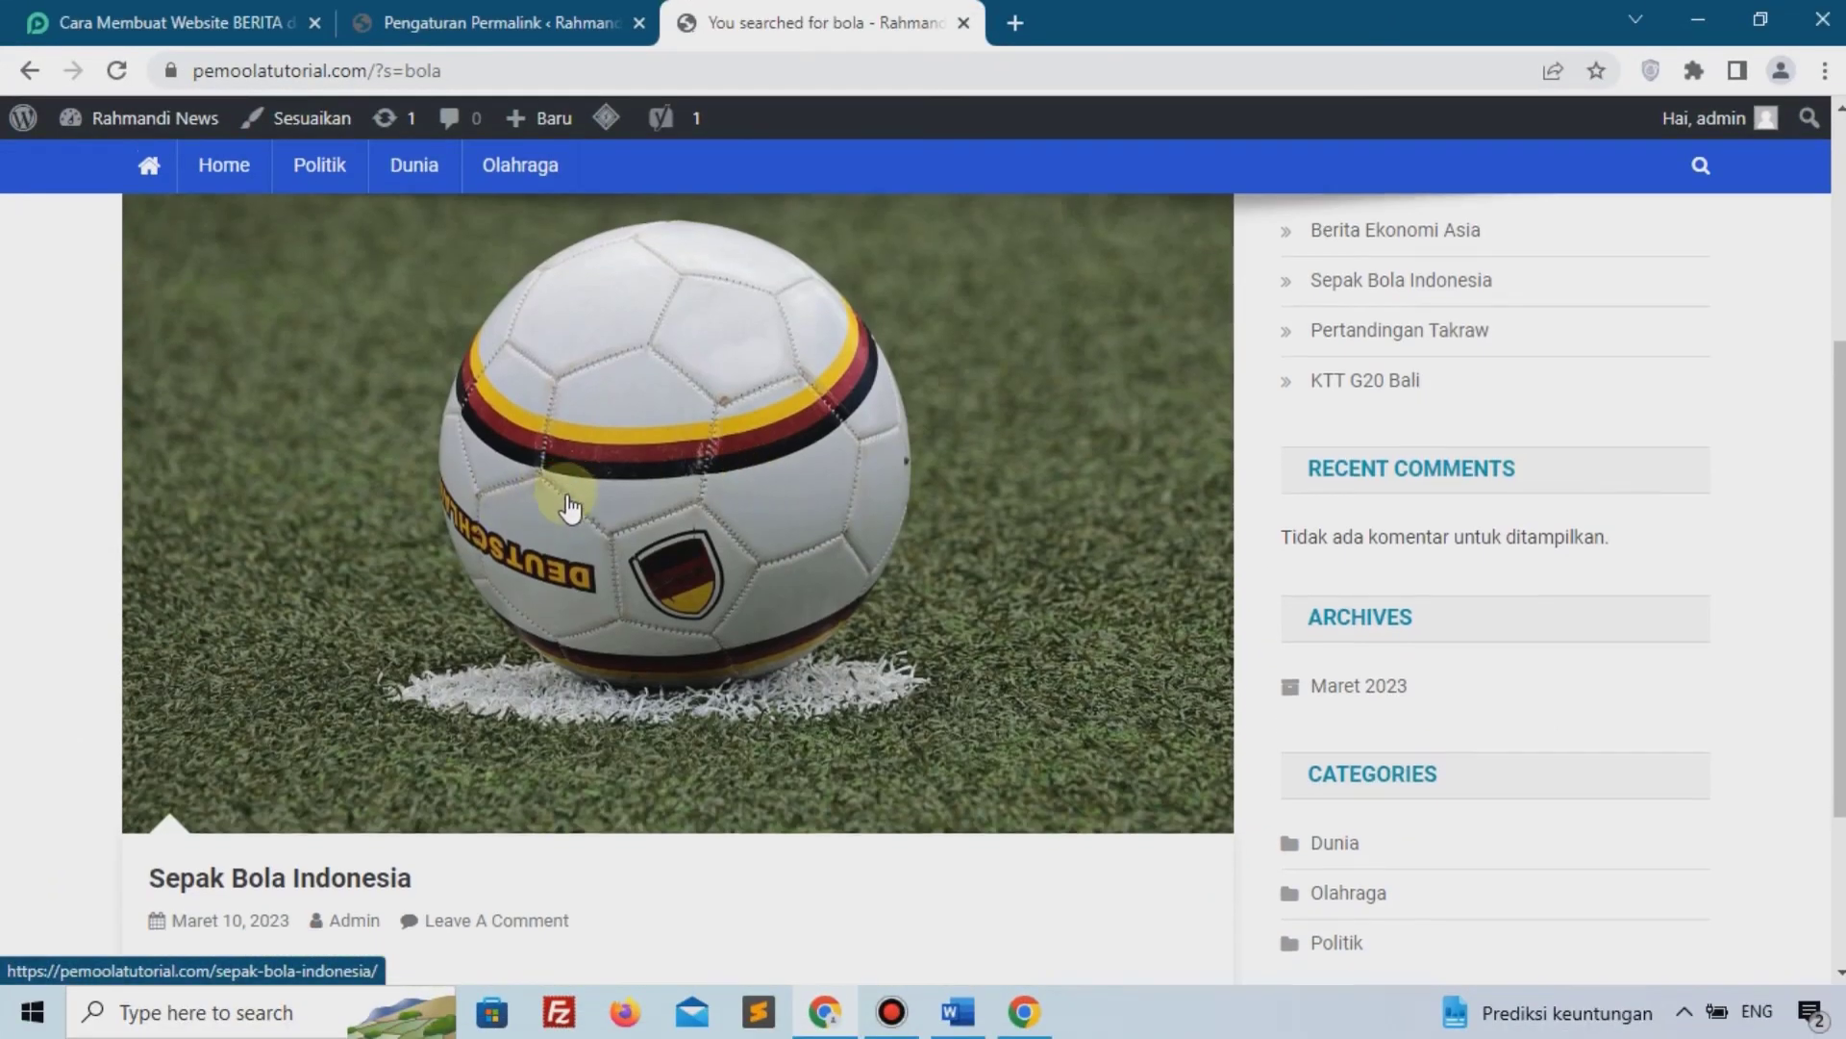
scroll(712, 510, down, 3)
Examine the sidebar's search, recent posts, comments, archives and categories widgets, and return to the site's front page
scroll(452, 541, up, 5)
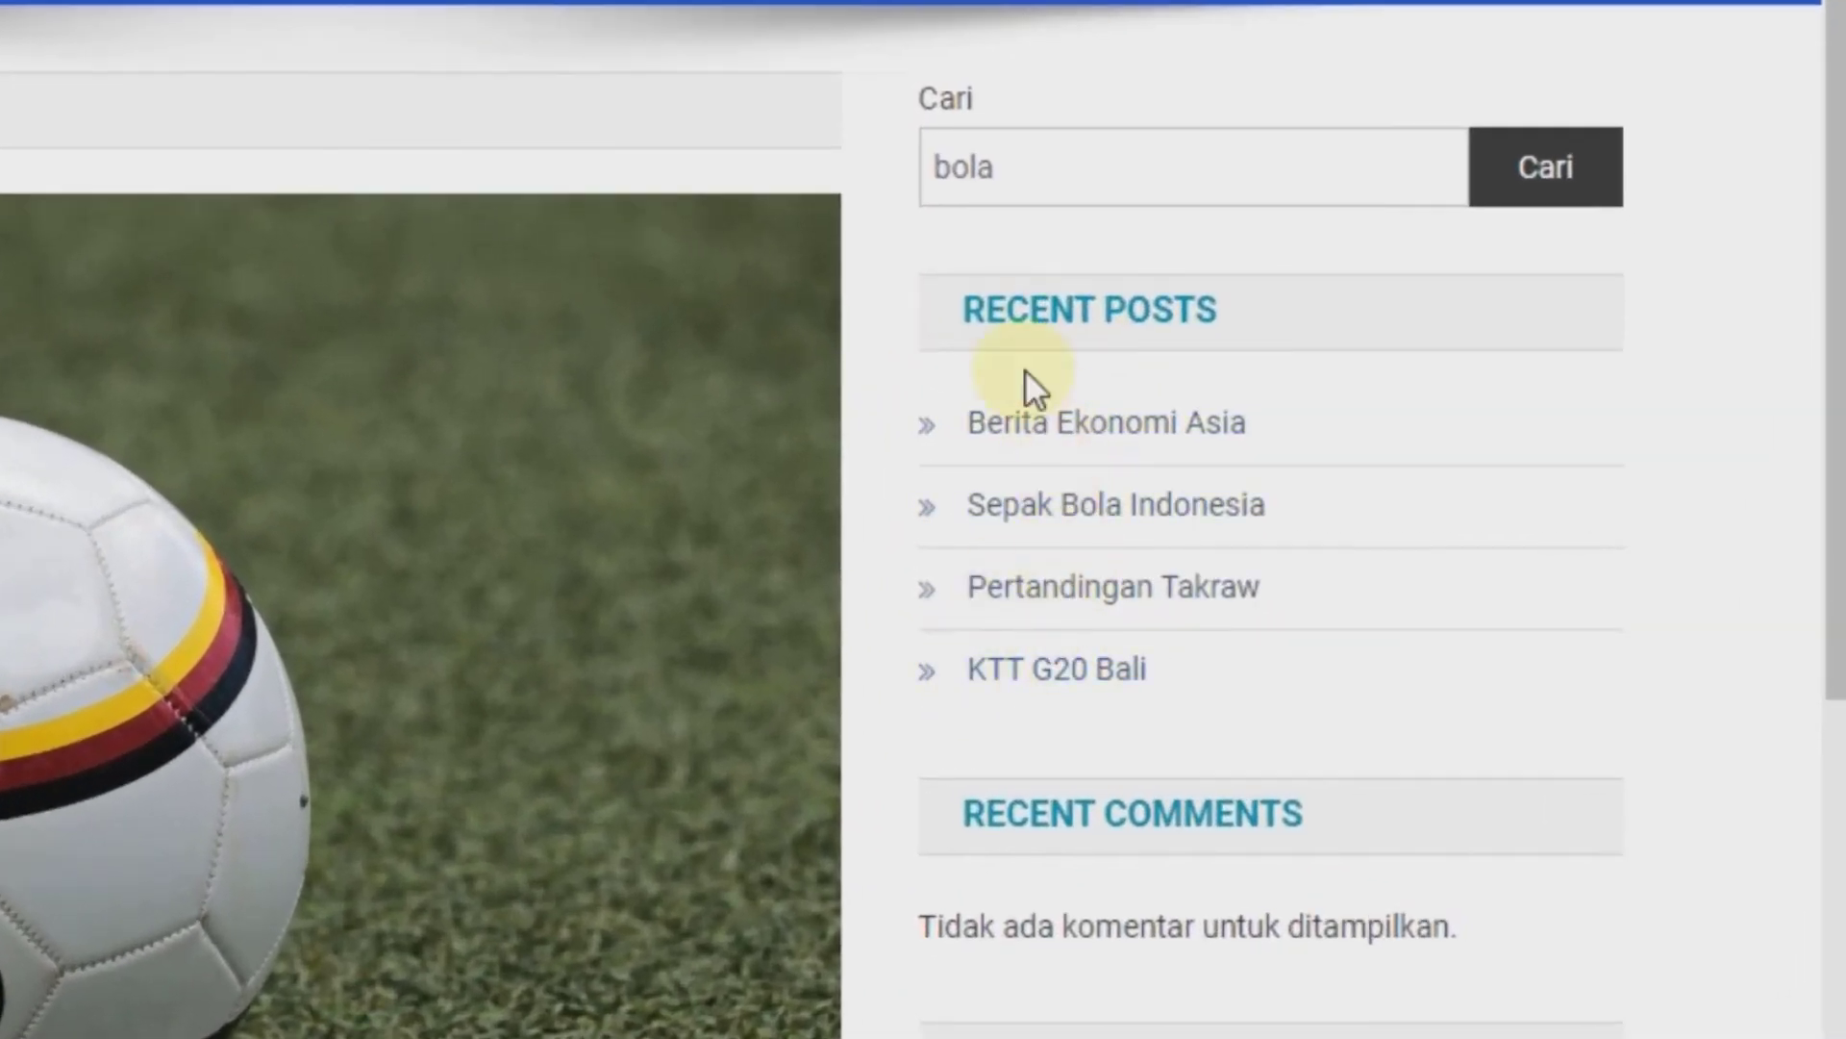
scroll(1197, 471, down, 5)
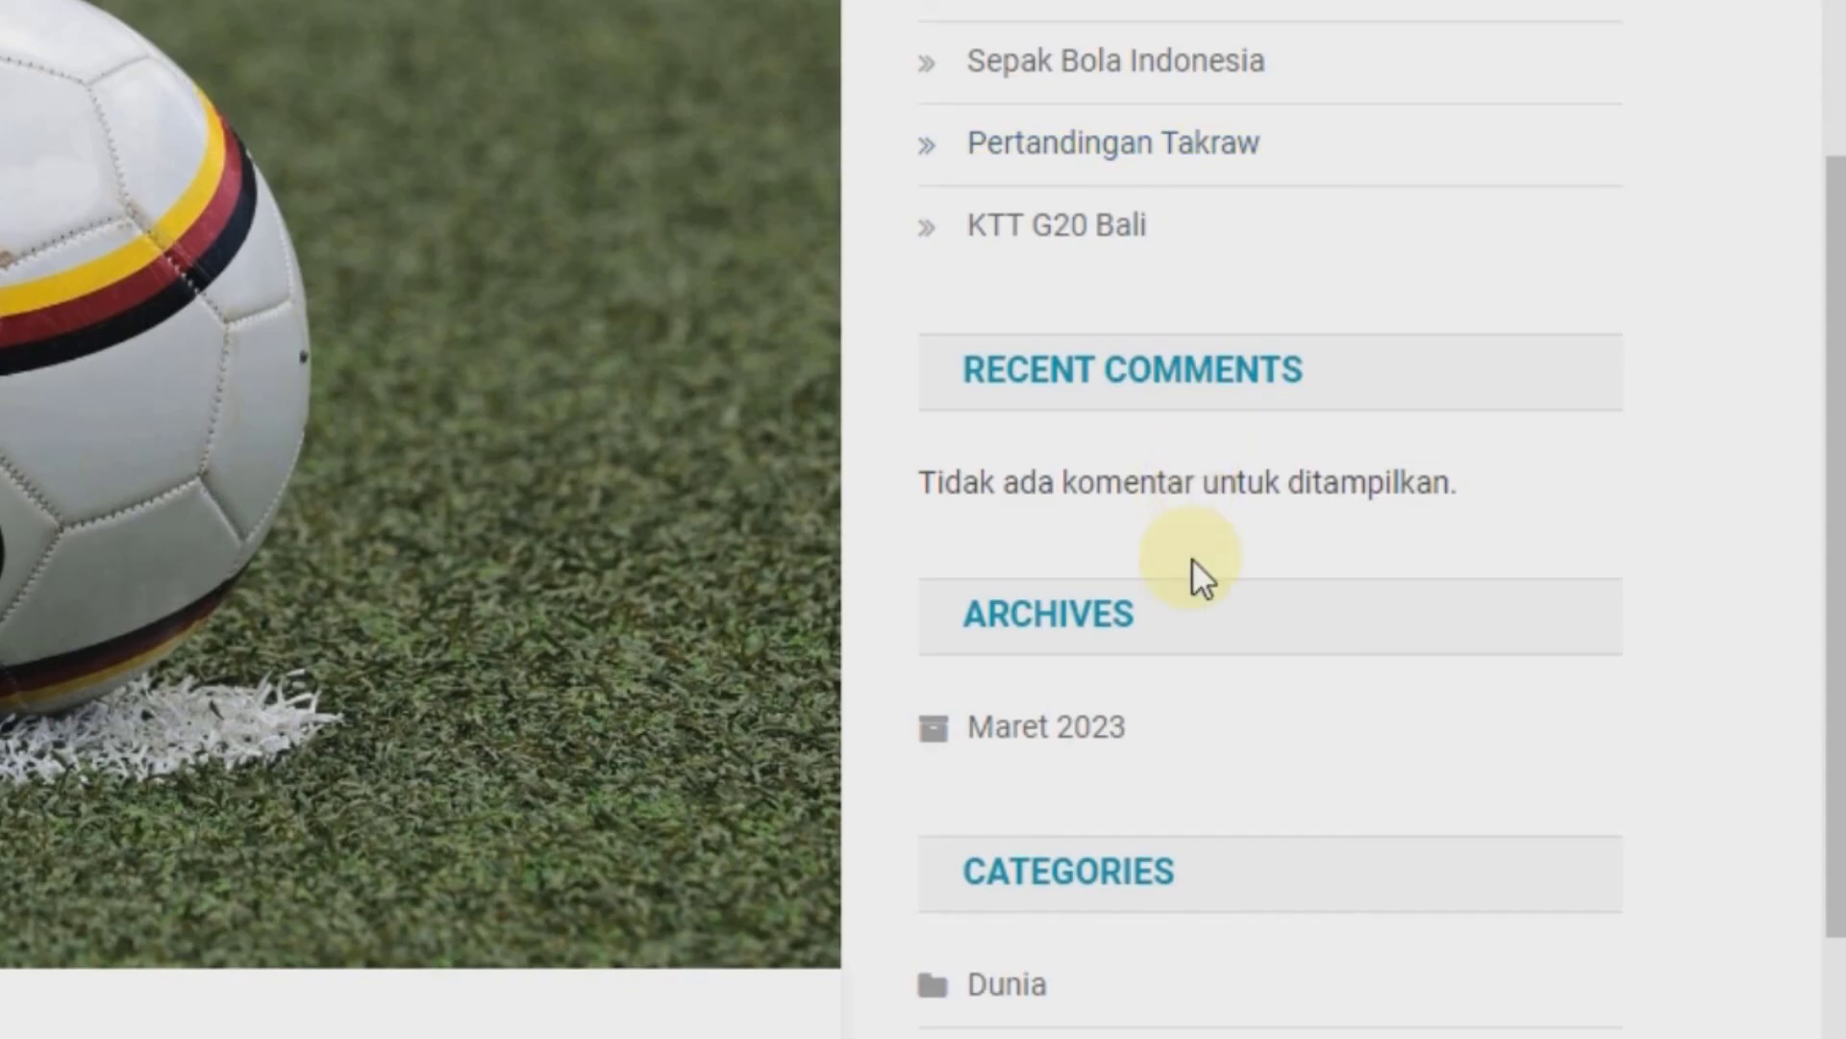
scroll(1138, 649, down, 2)
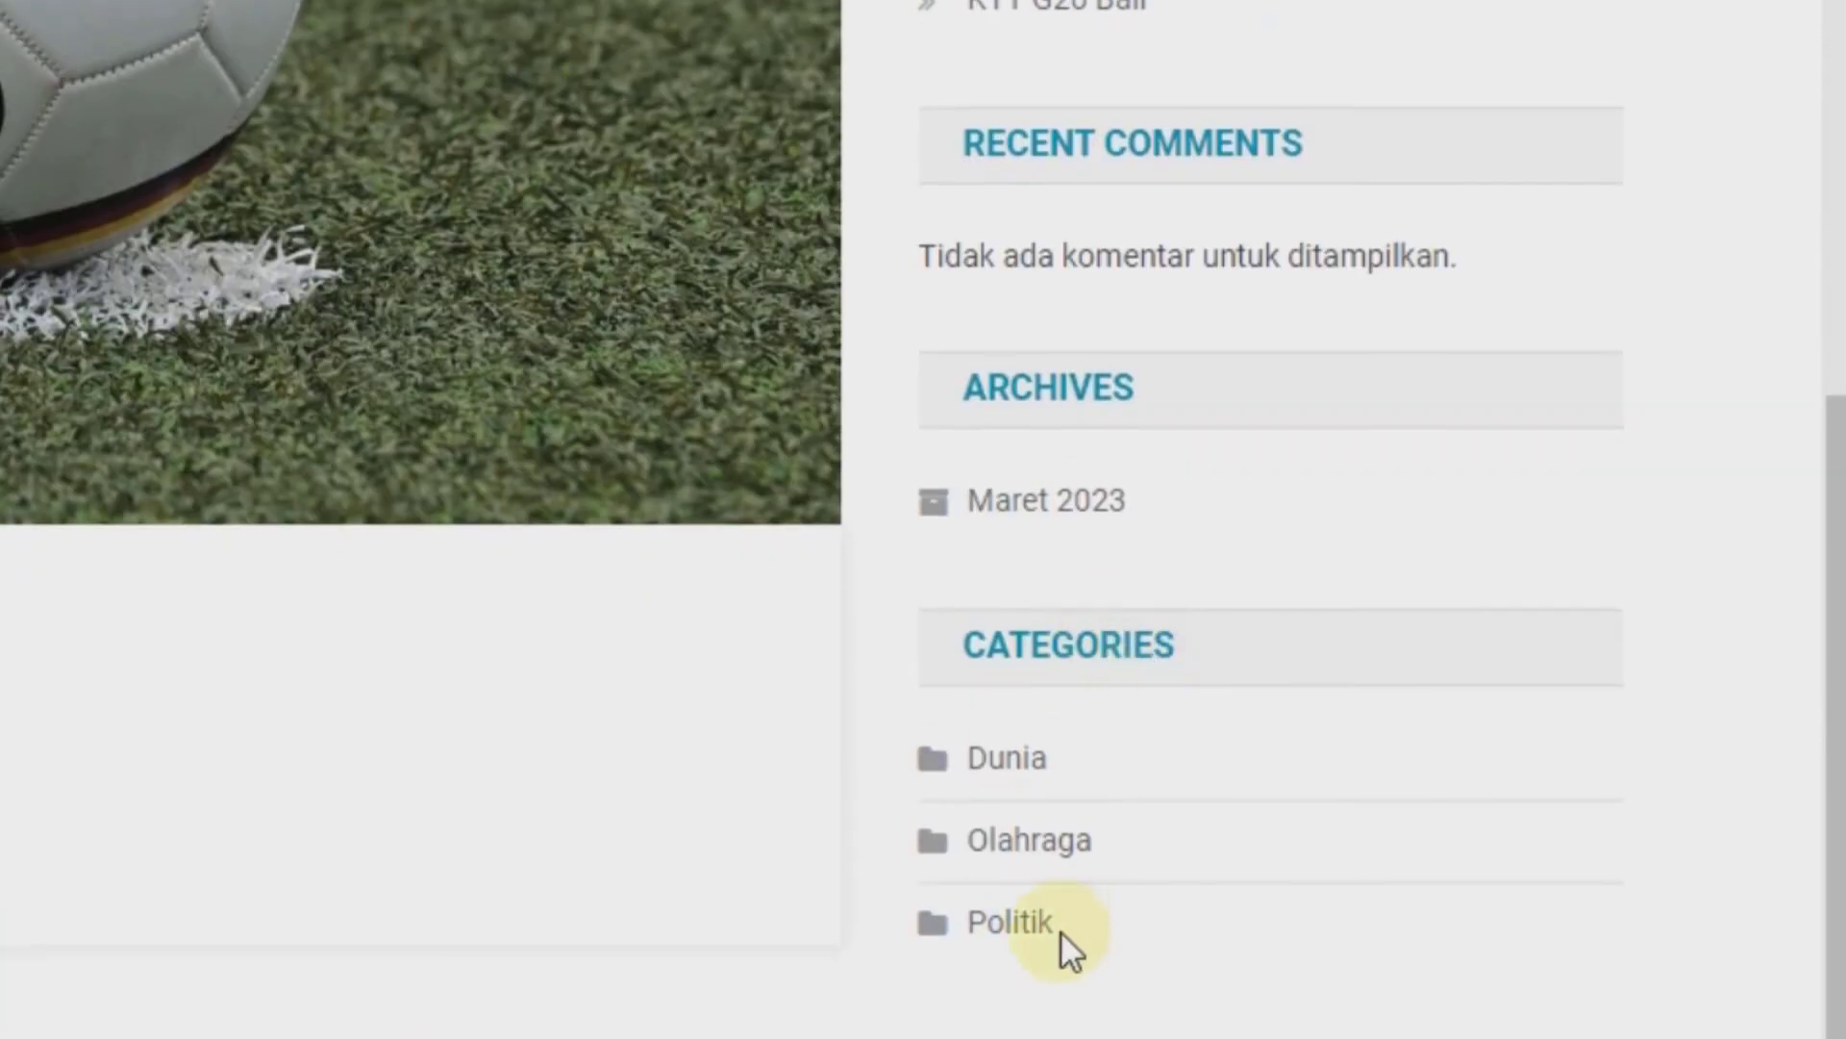
scroll(1252, 802, up, 6)
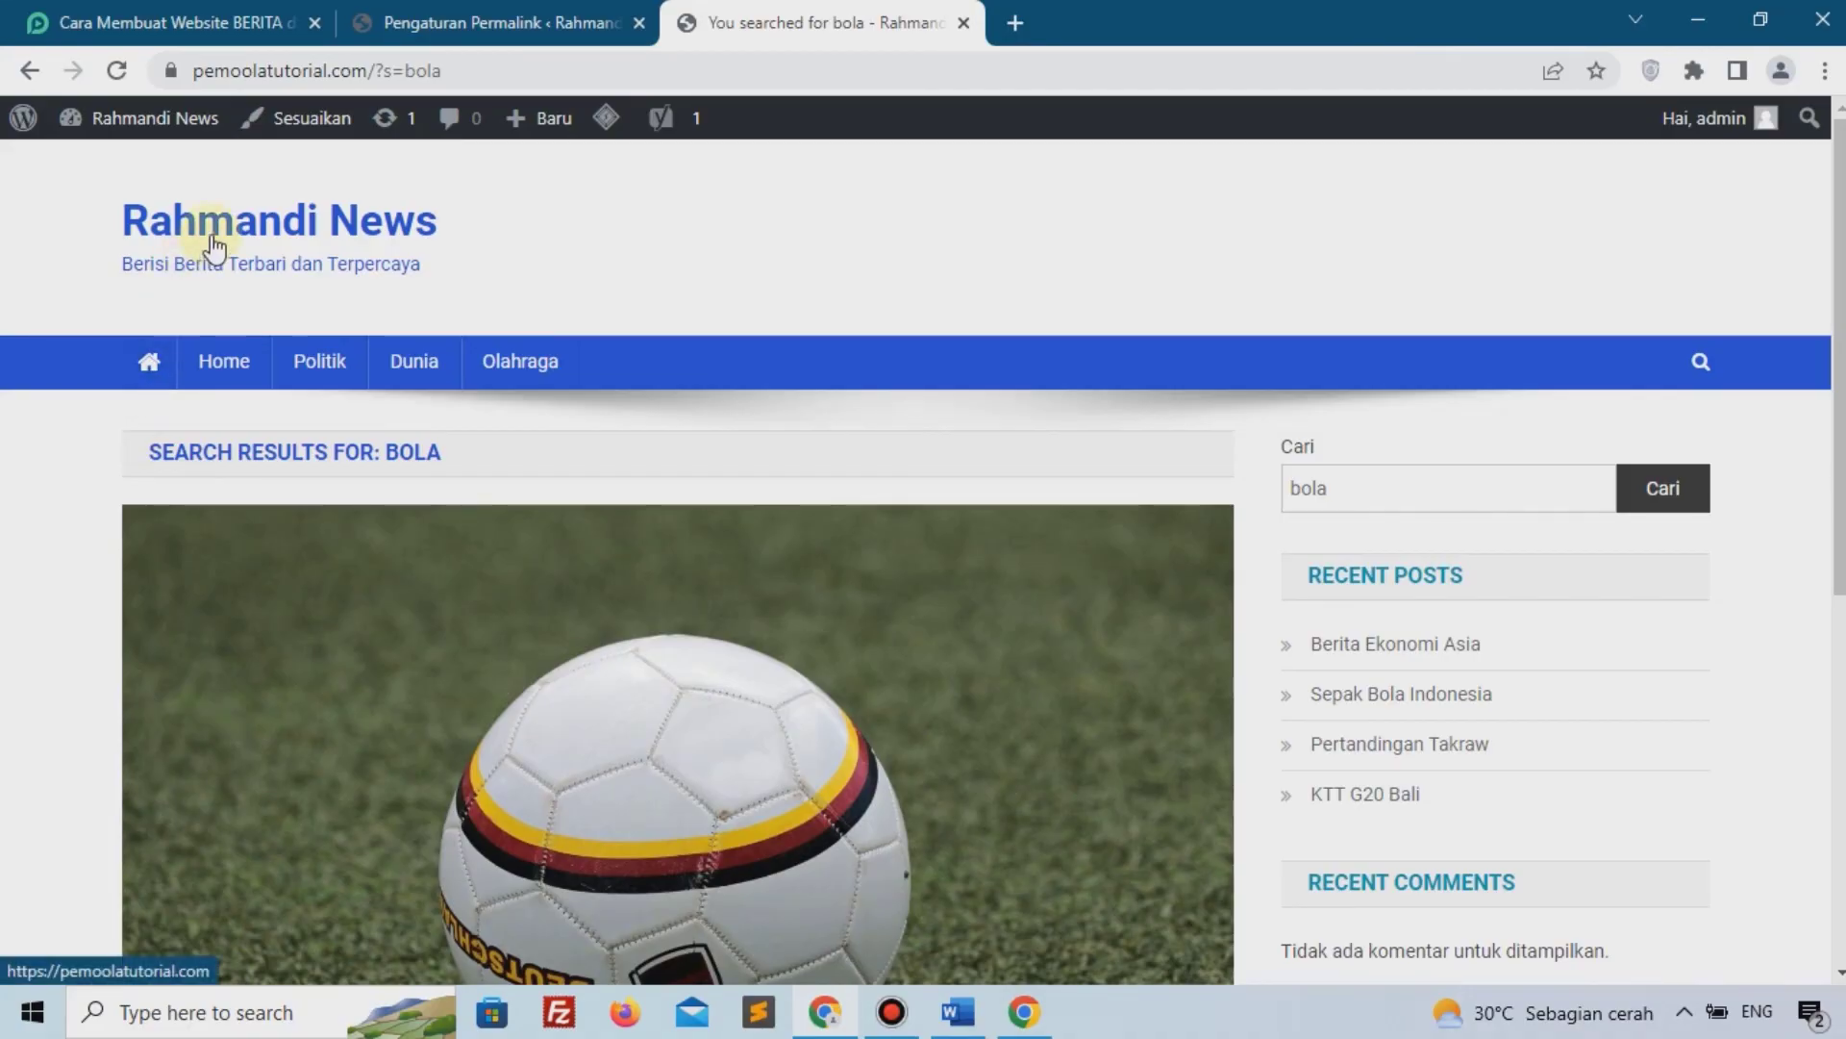
click(213, 248)
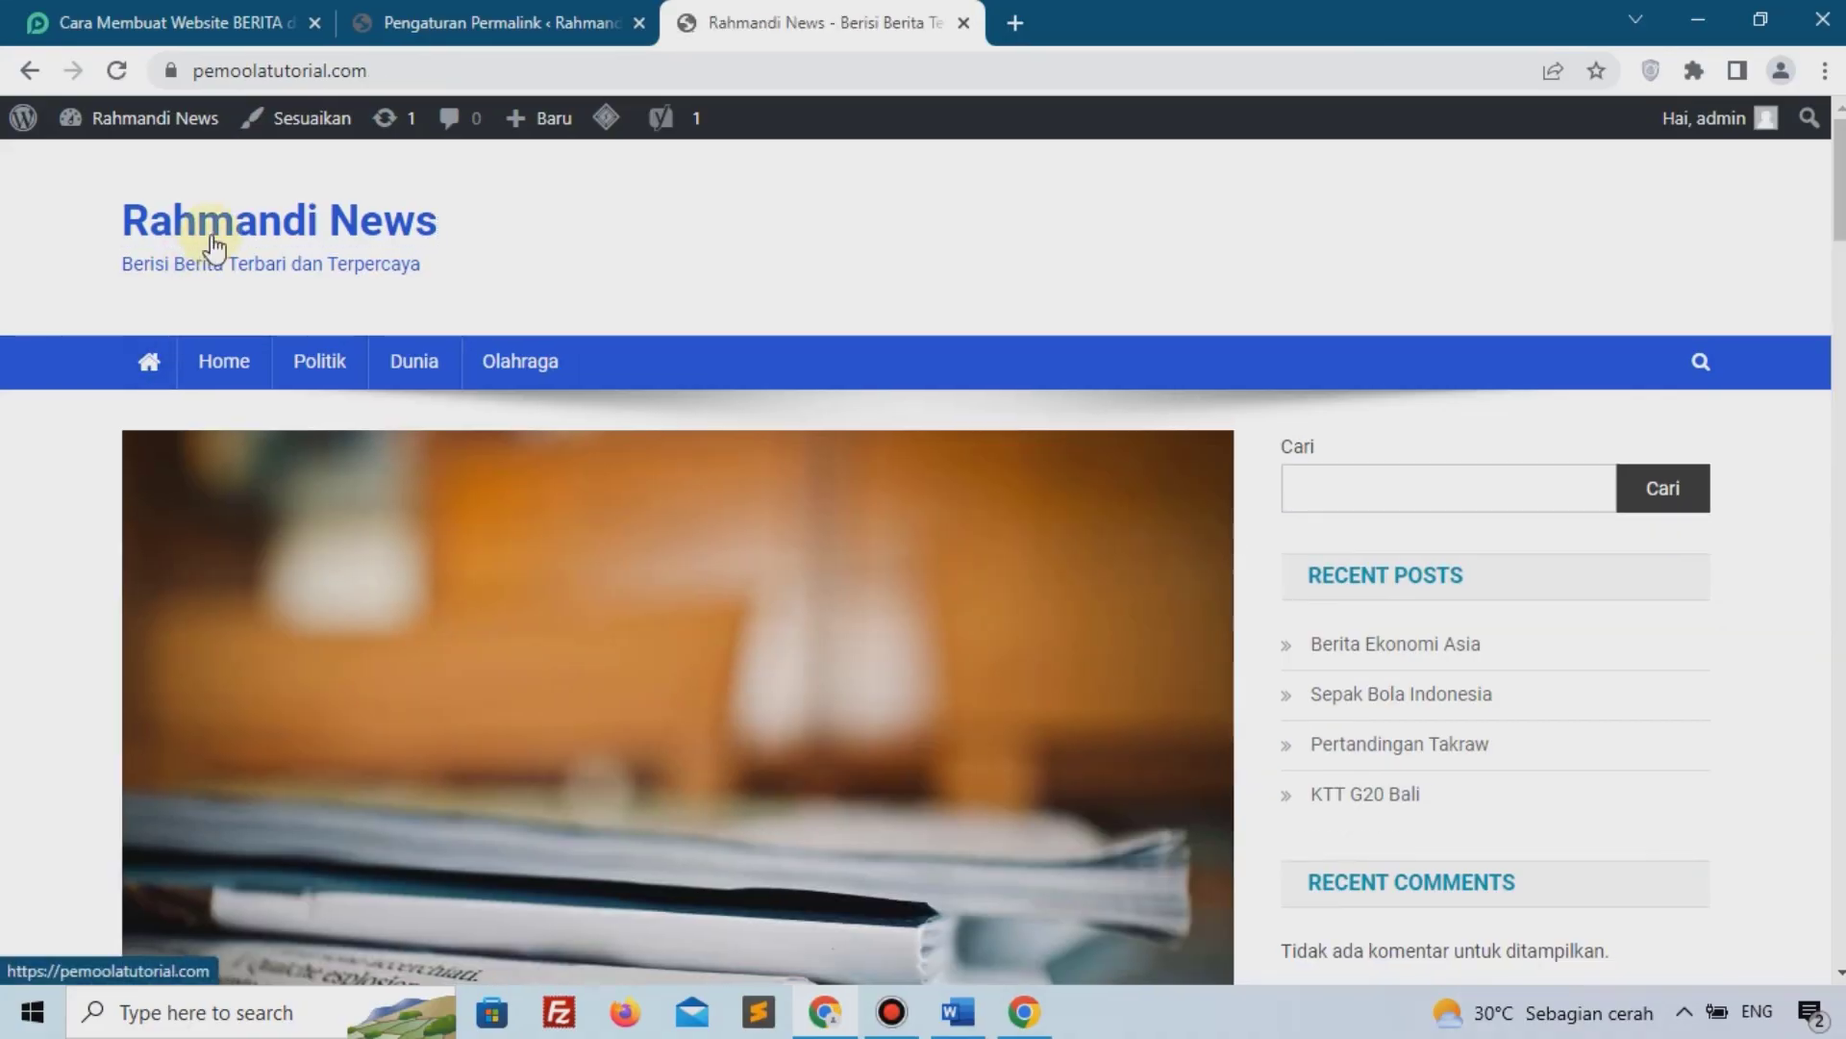